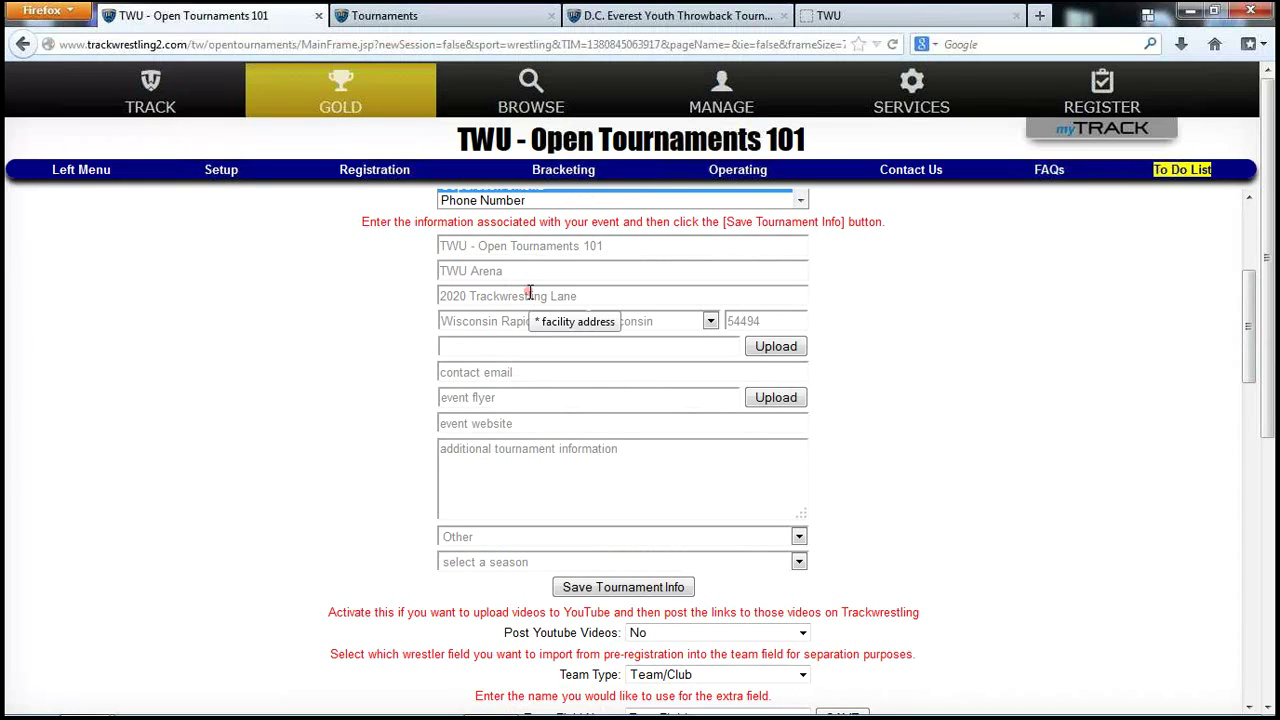
Touch the tournament name field and switch between the tournament list and the Open Tournaments 101 setup form.
{"action": "left_click", "coordinate": [611, 245]}
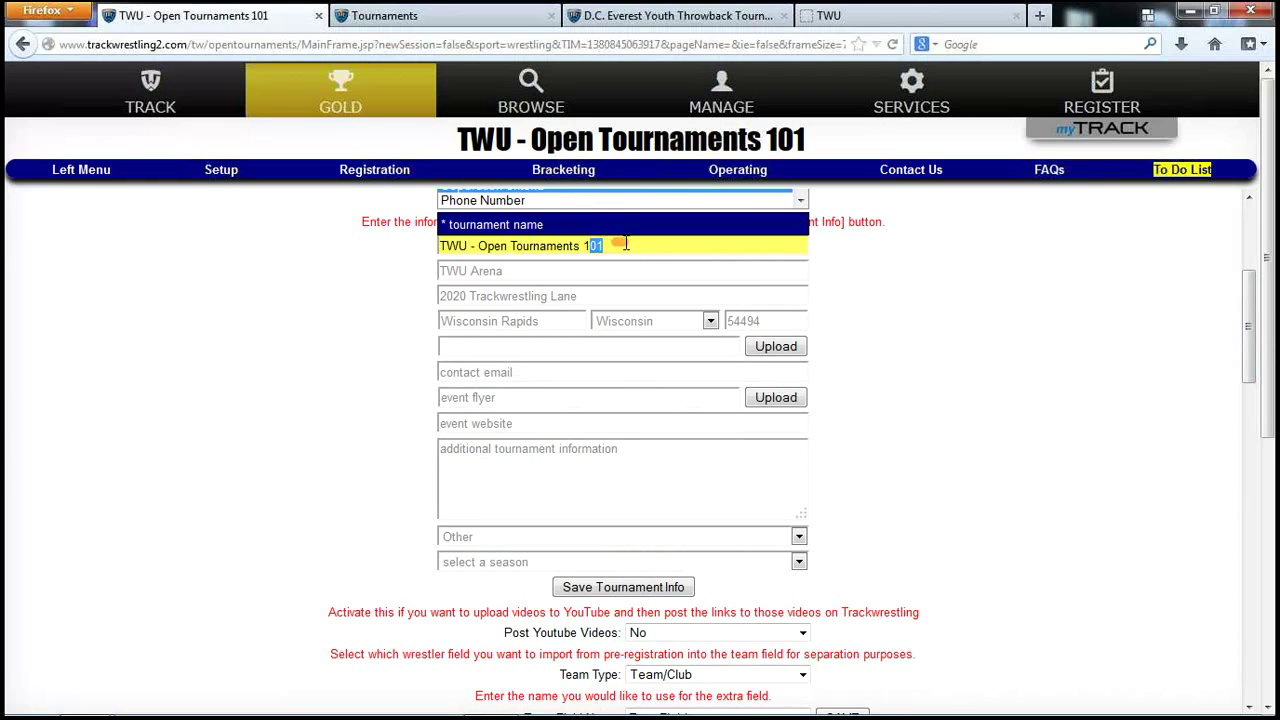
{"action": "left_click", "coordinate": [625, 245]}
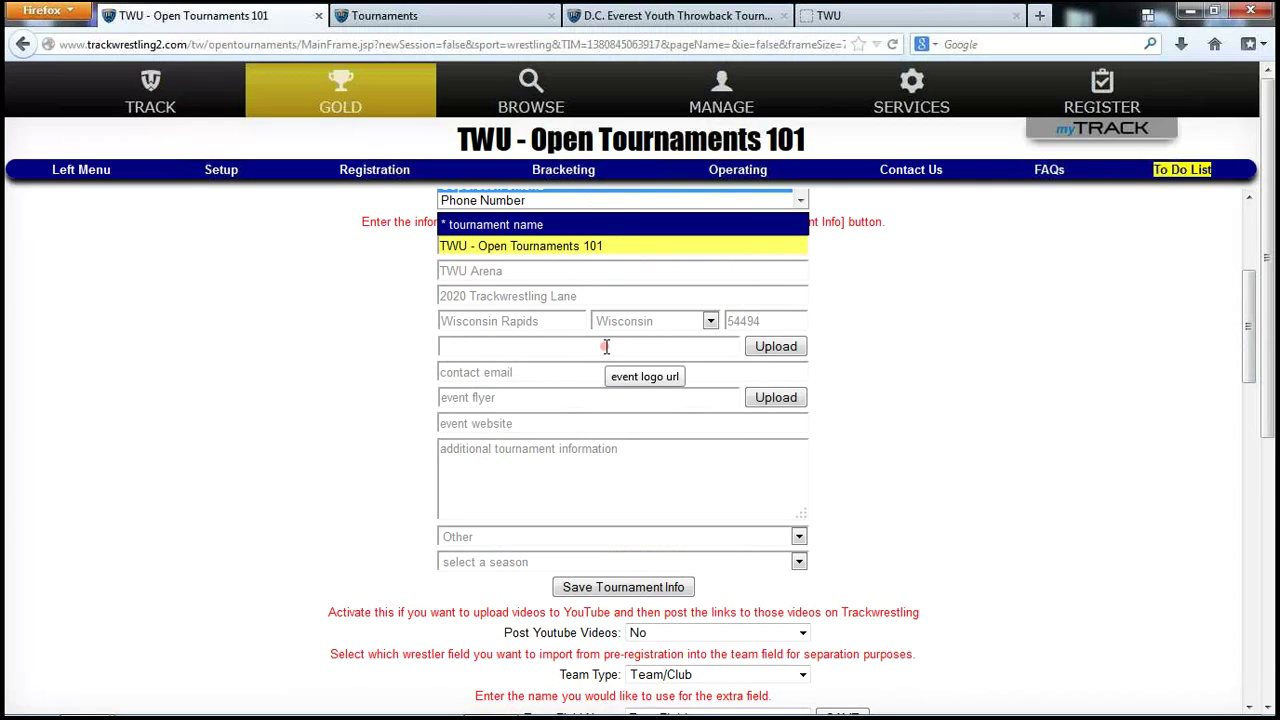
{"action": "left_click", "coordinate": [378, 16]}
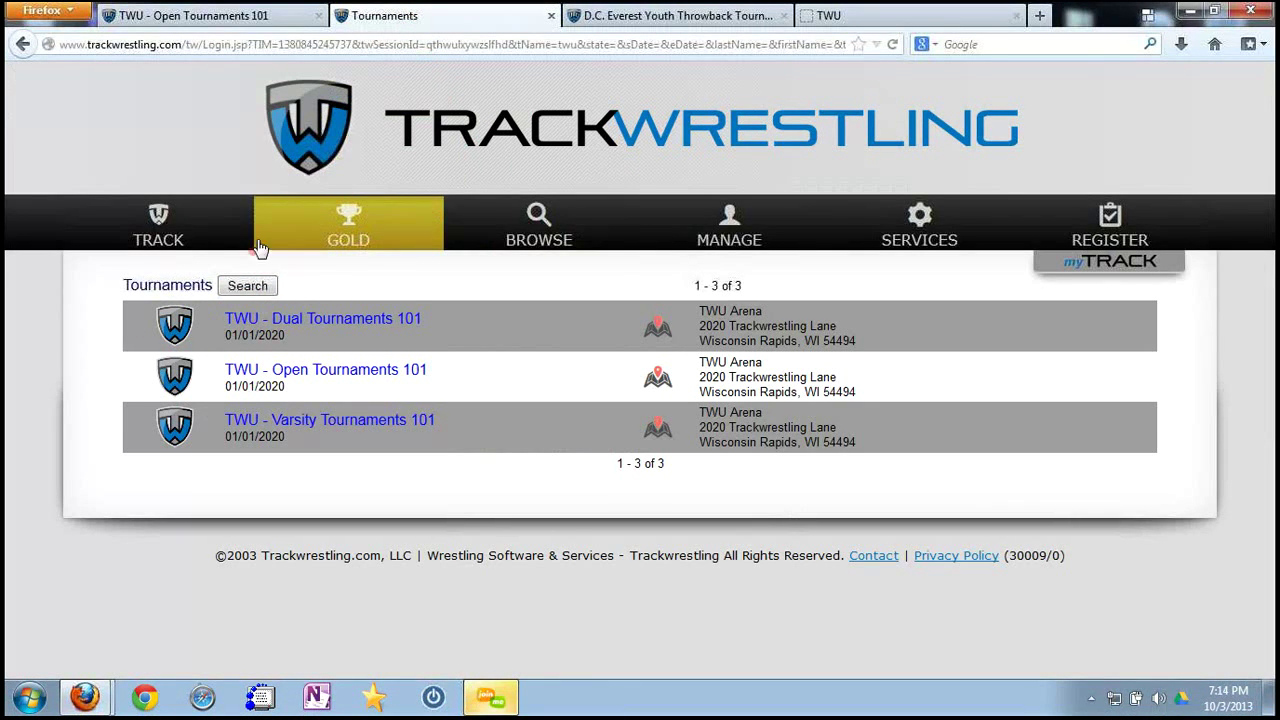
{"action": "left_click", "coordinate": [245, 12]}
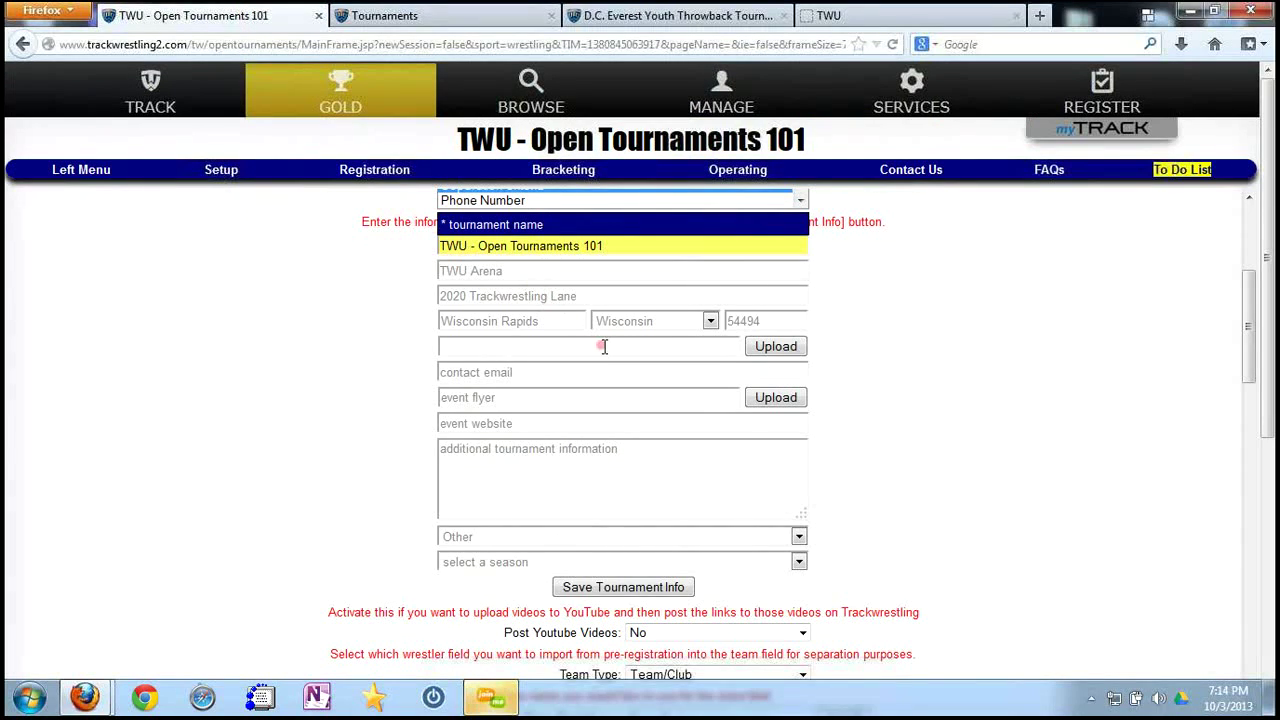
{"action": "left_click", "coordinate": [435, 25]}
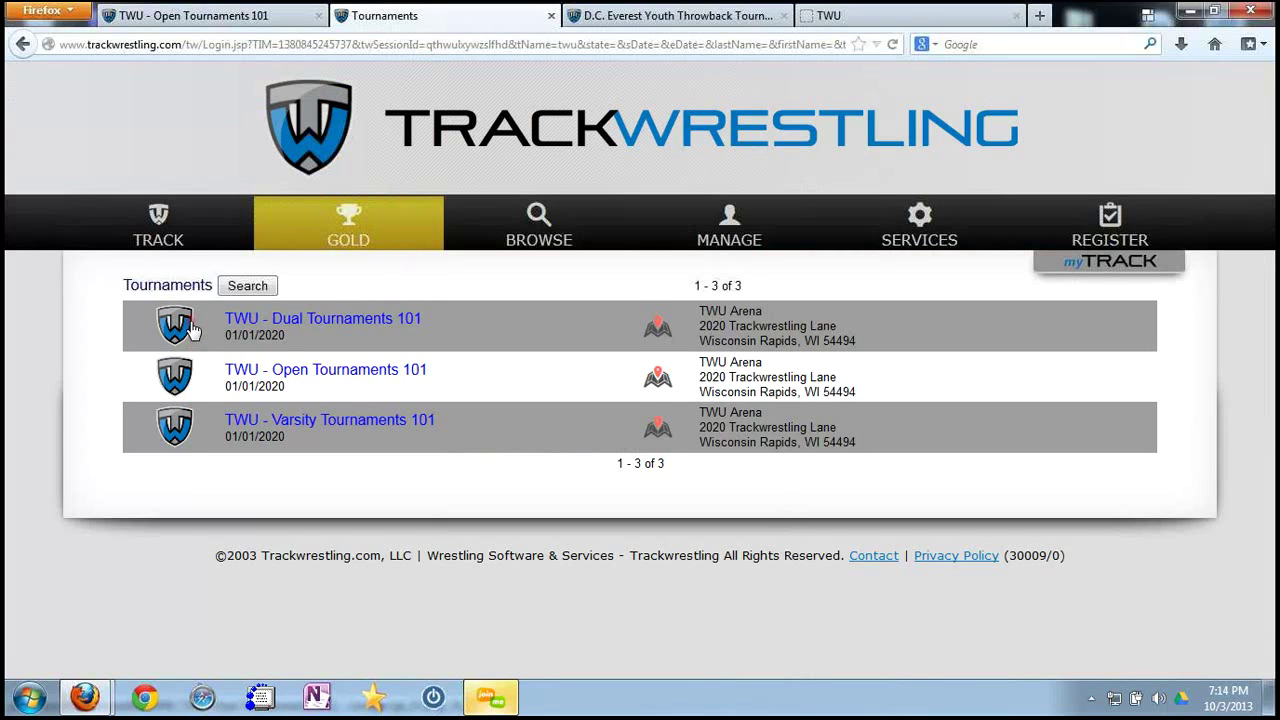
{"action": "left_click", "coordinate": [235, 18]}
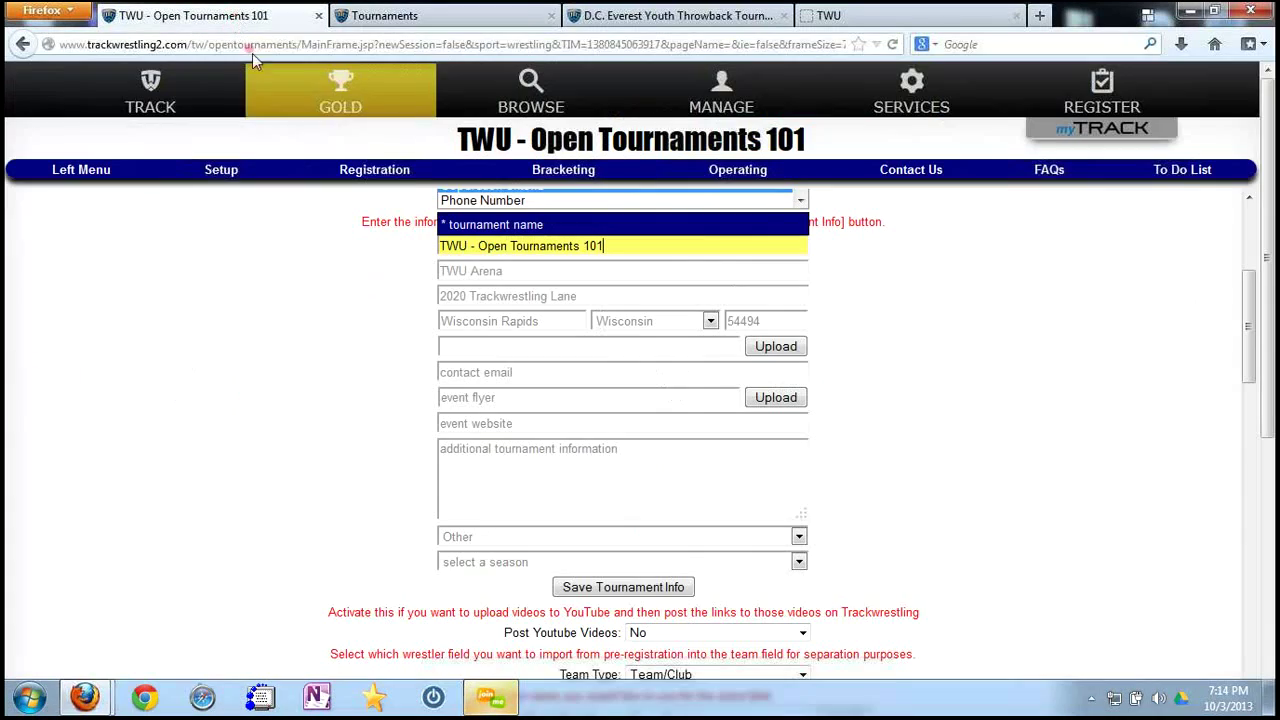
Select TWU_large-01.png in the event logo upload window and upload it.
{"action": "left_click", "coordinate": [787, 353]}
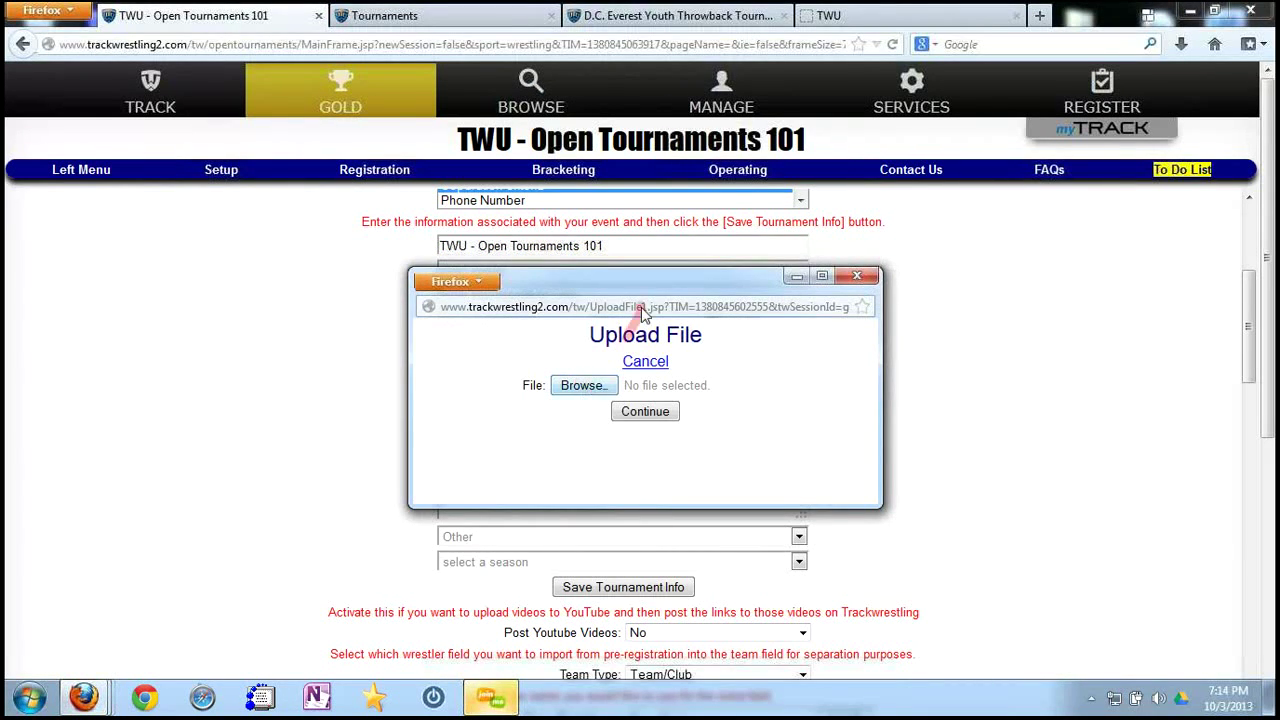
{"action": "left_click_drag", "start_coordinate": [646, 283], "coordinate": [662, 405]}
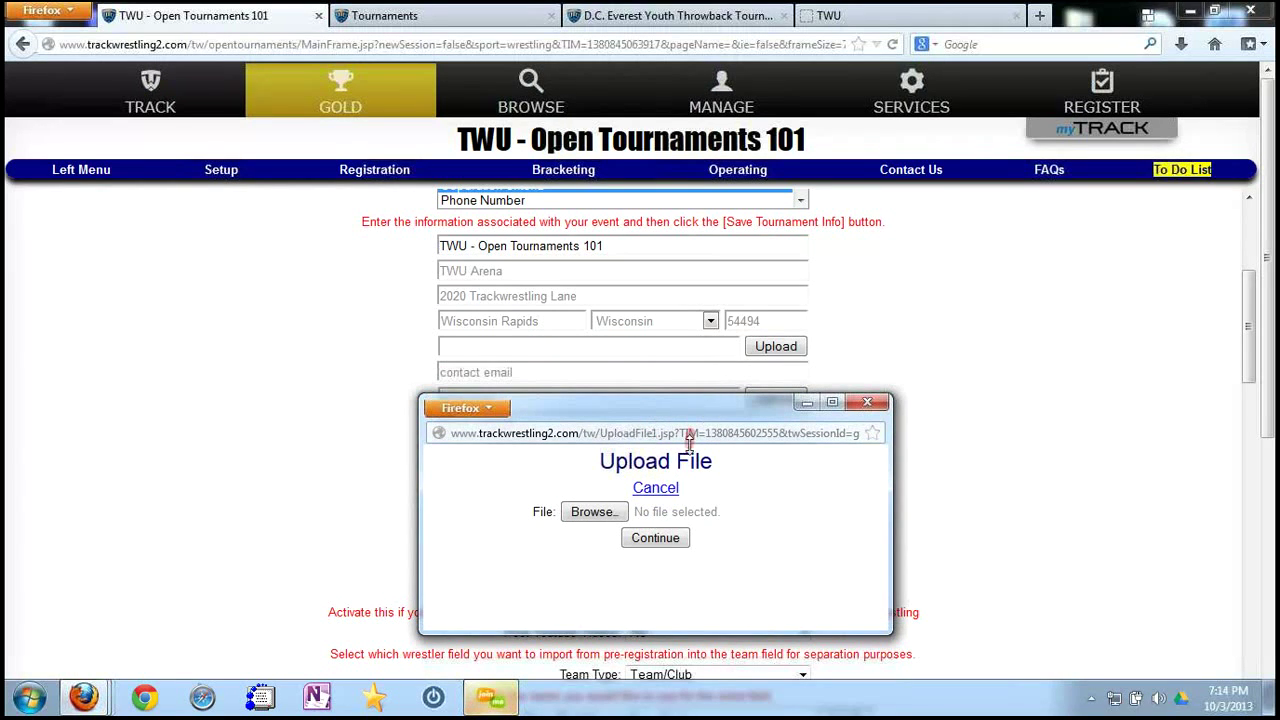
{"action": "left_click", "coordinate": [665, 539]}
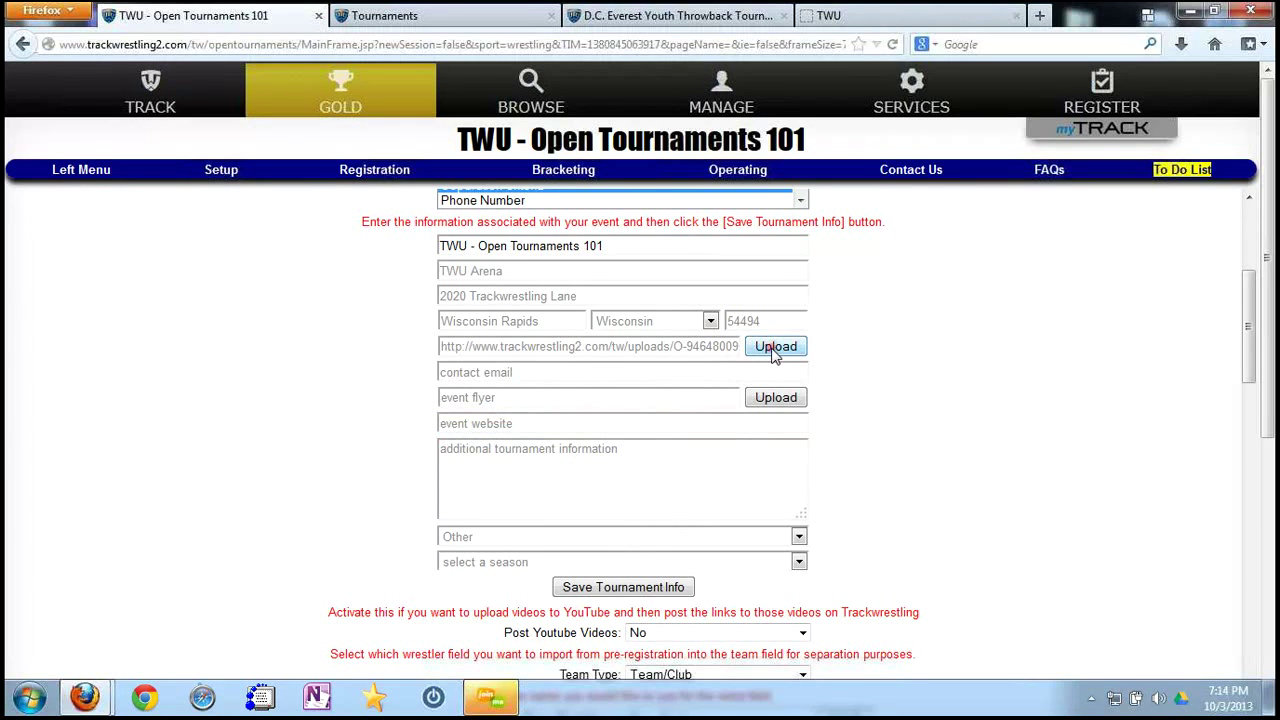
{"action": "left_click", "coordinate": [775, 350]}
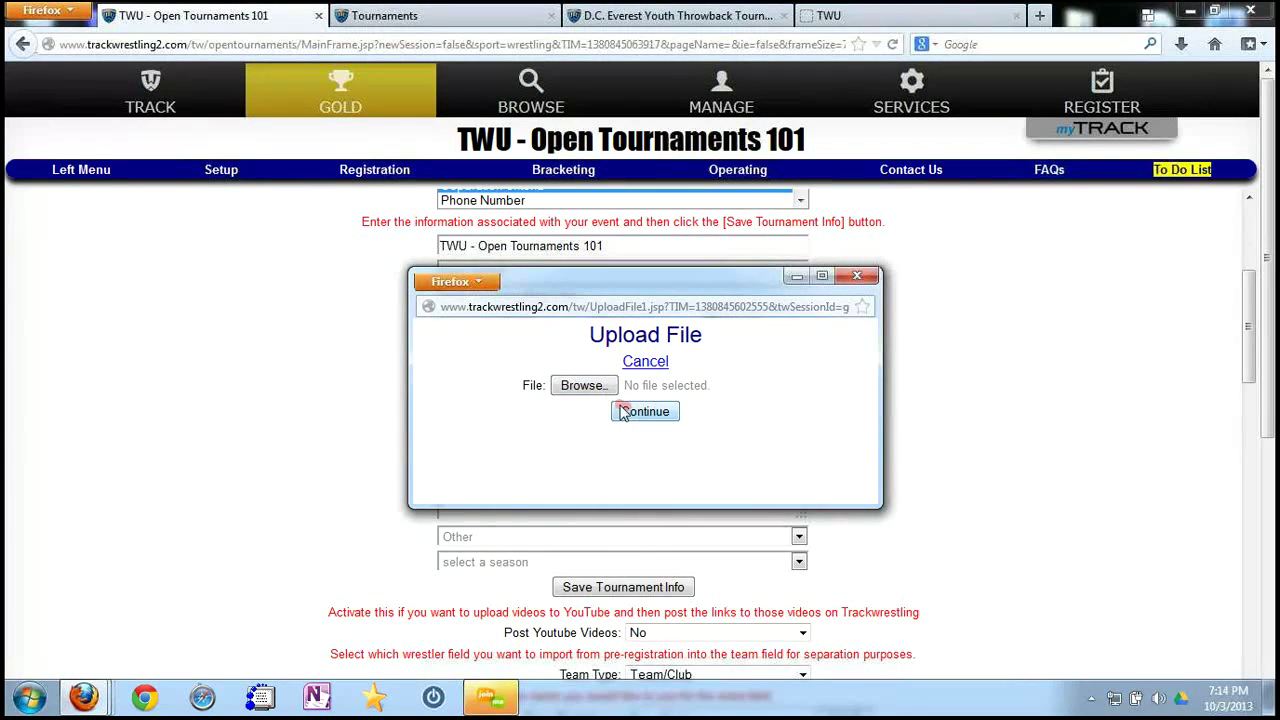
{"action": "left_click", "coordinate": [580, 385]}
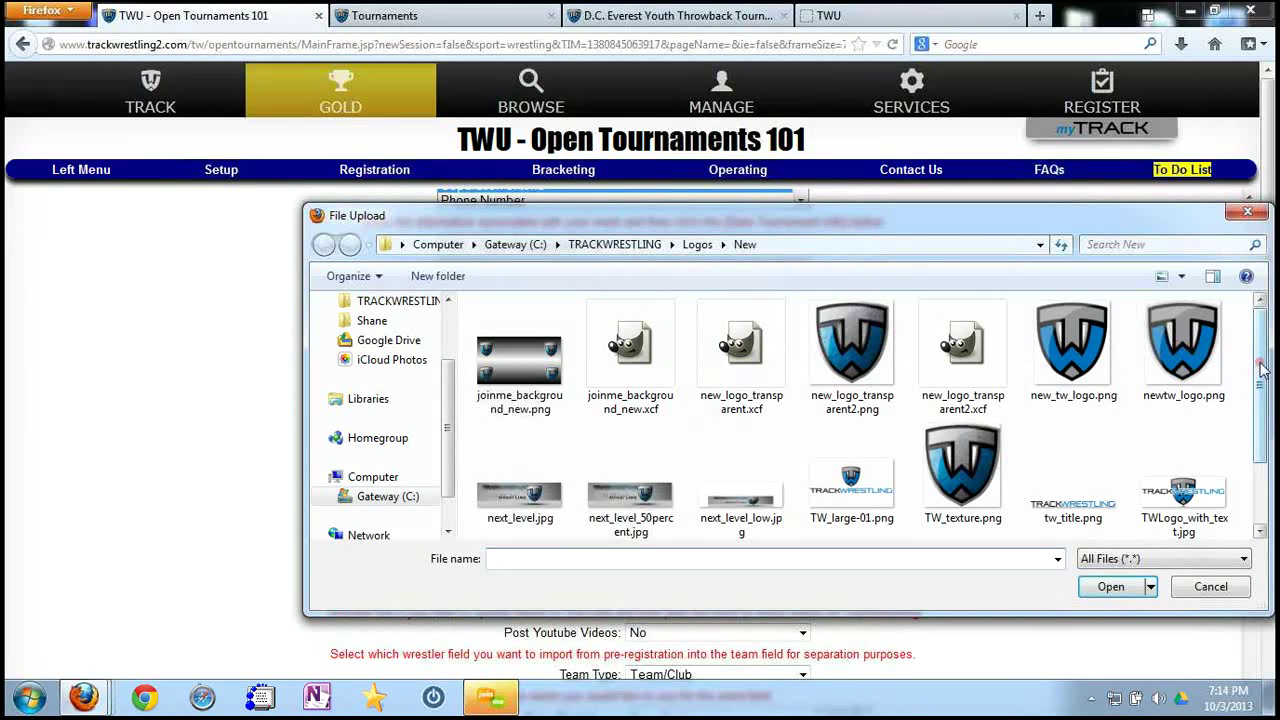
{"action": "scroll", "coordinate": [1262, 370], "scroll_direction": "down", "scroll_amount": 1}
{"action": "left_click", "coordinate": [658, 481]}
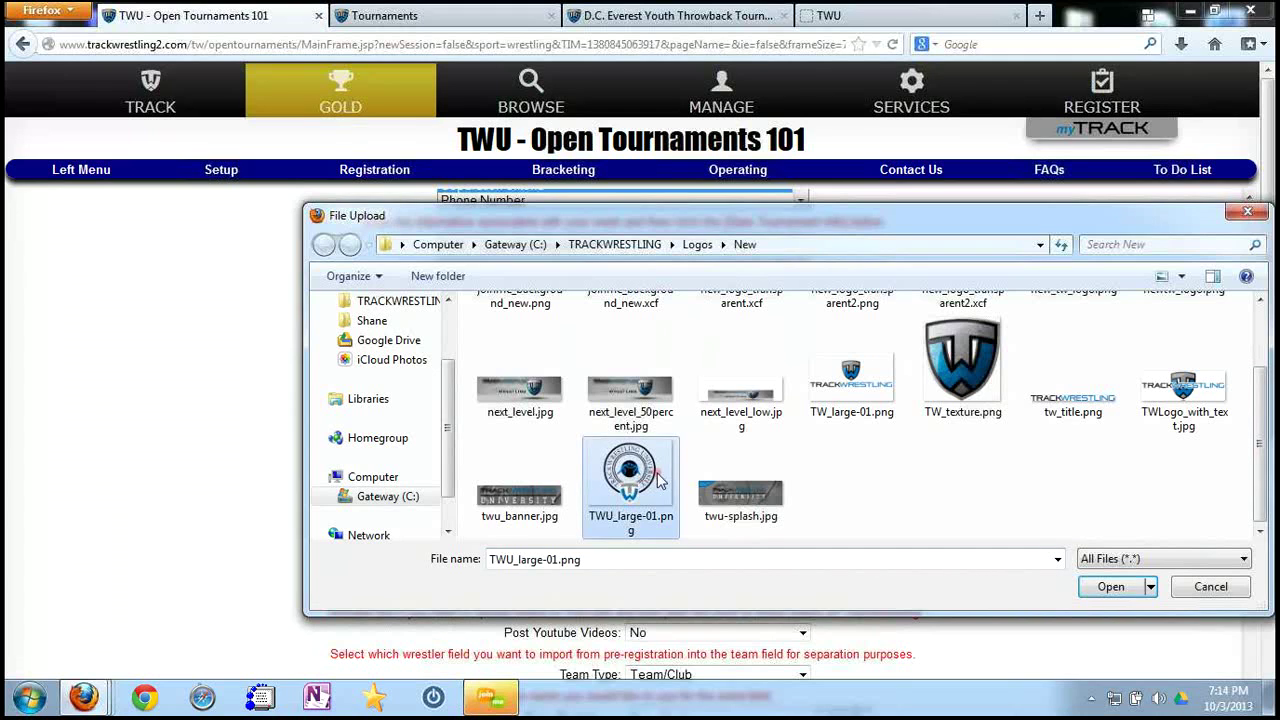
{"action": "left_click", "coordinate": [1104, 593]}
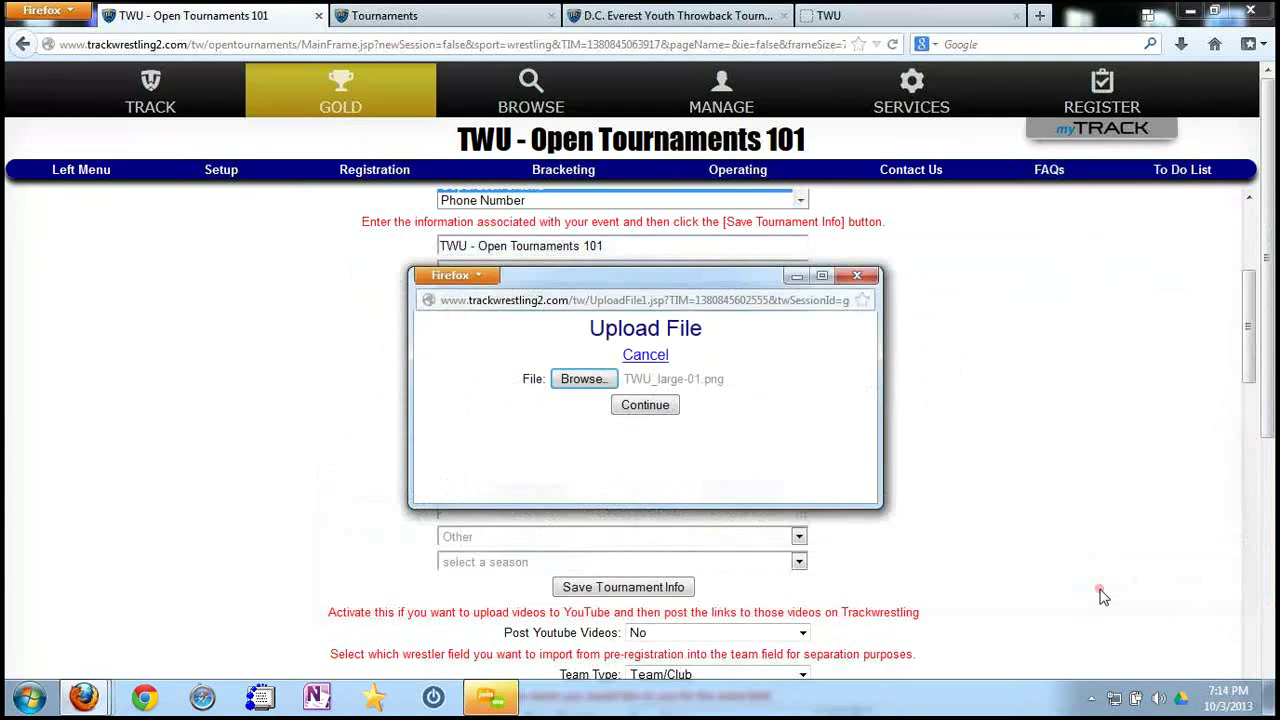
{"action": "left_click", "coordinate": [645, 404]}
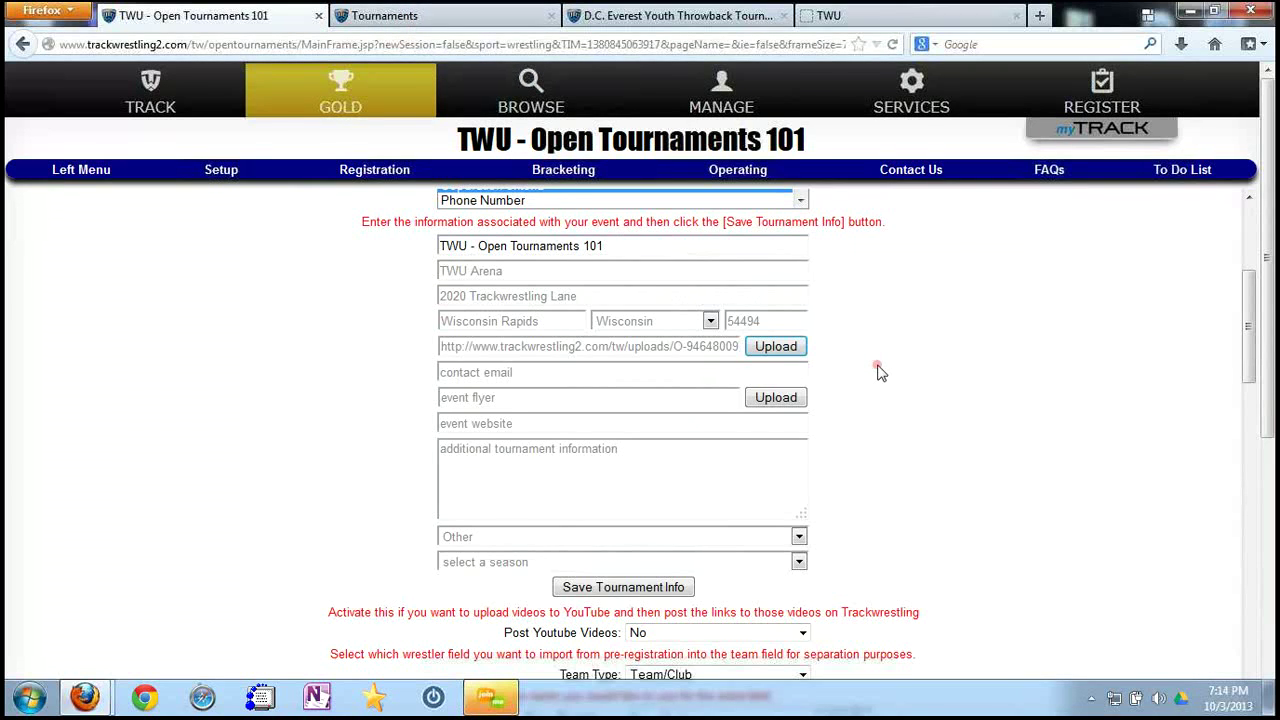
Keep Other as the governing body and scroll down through the tournament settings.
{"action": "scroll", "coordinate": [879, 372], "scroll_direction": "down", "scroll_amount": 2}
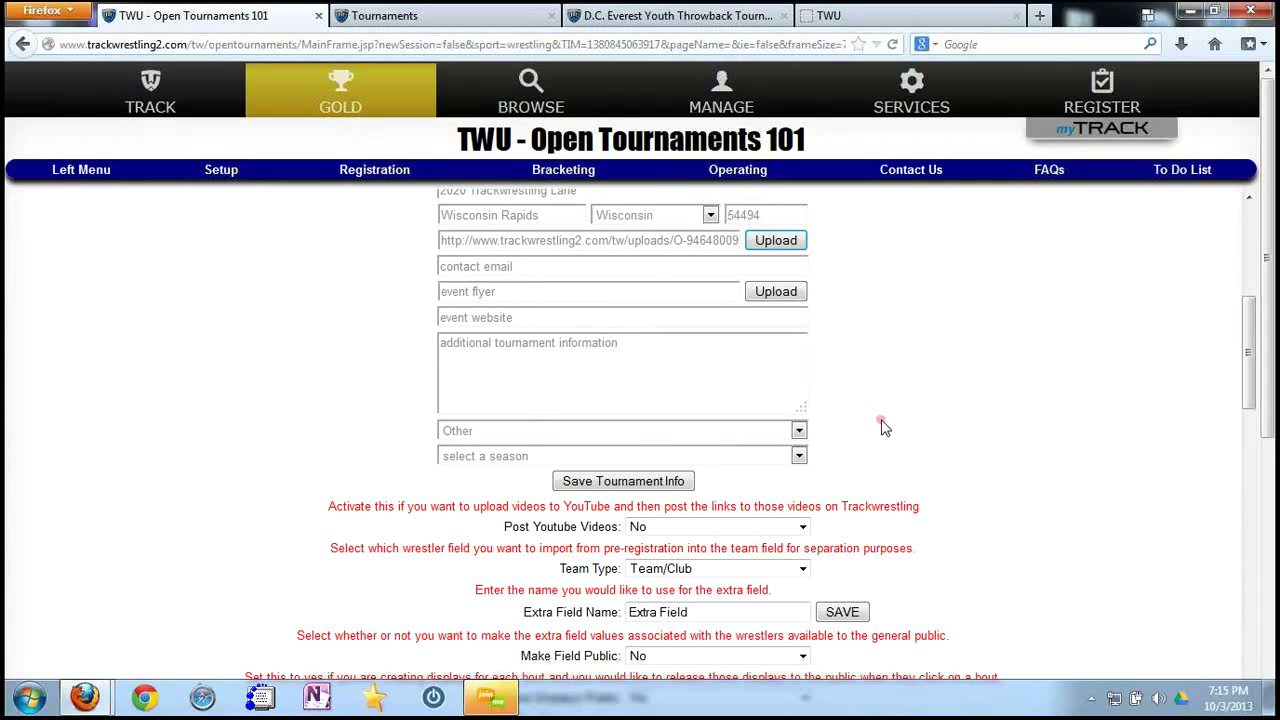
{"action": "left_click", "coordinate": [799, 431]}
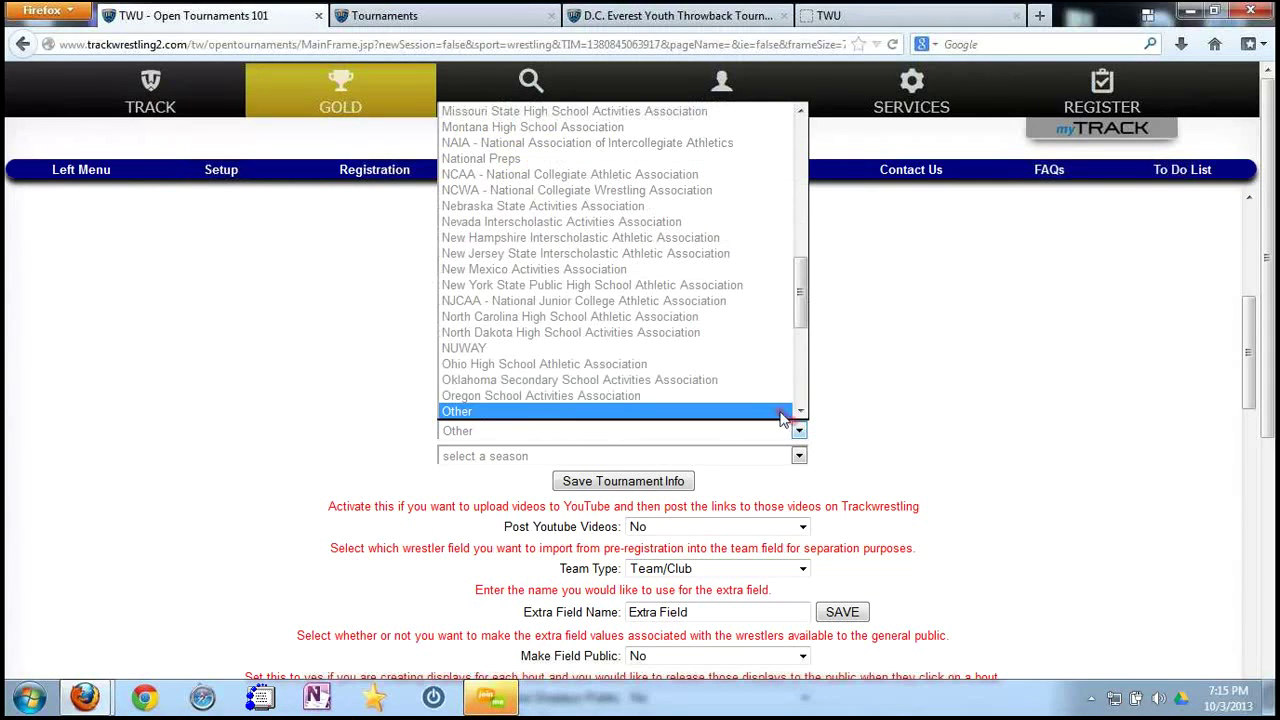
{"action": "left_click", "coordinate": [648, 412]}
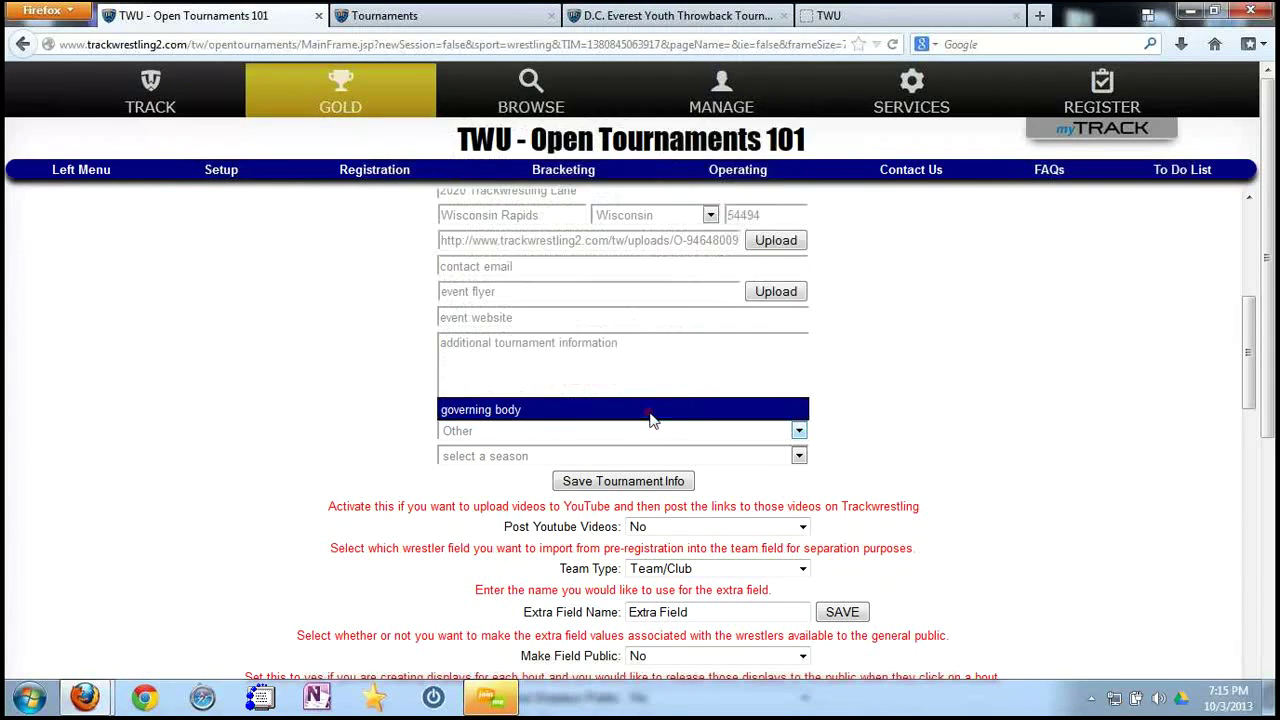
{"action": "scroll", "coordinate": [940, 422], "scroll_direction": "down", "scroll_amount": 2}
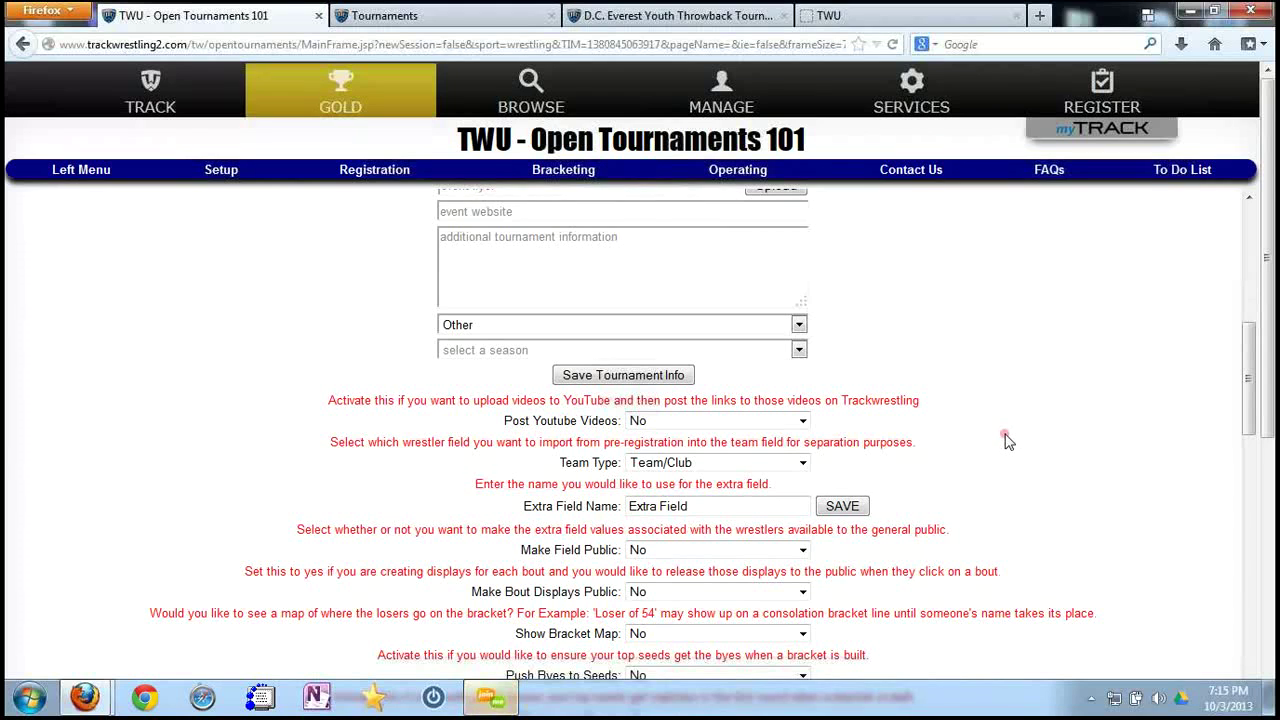
{"action": "scroll", "coordinate": [1006, 441], "scroll_direction": "down", "scroll_amount": 2}
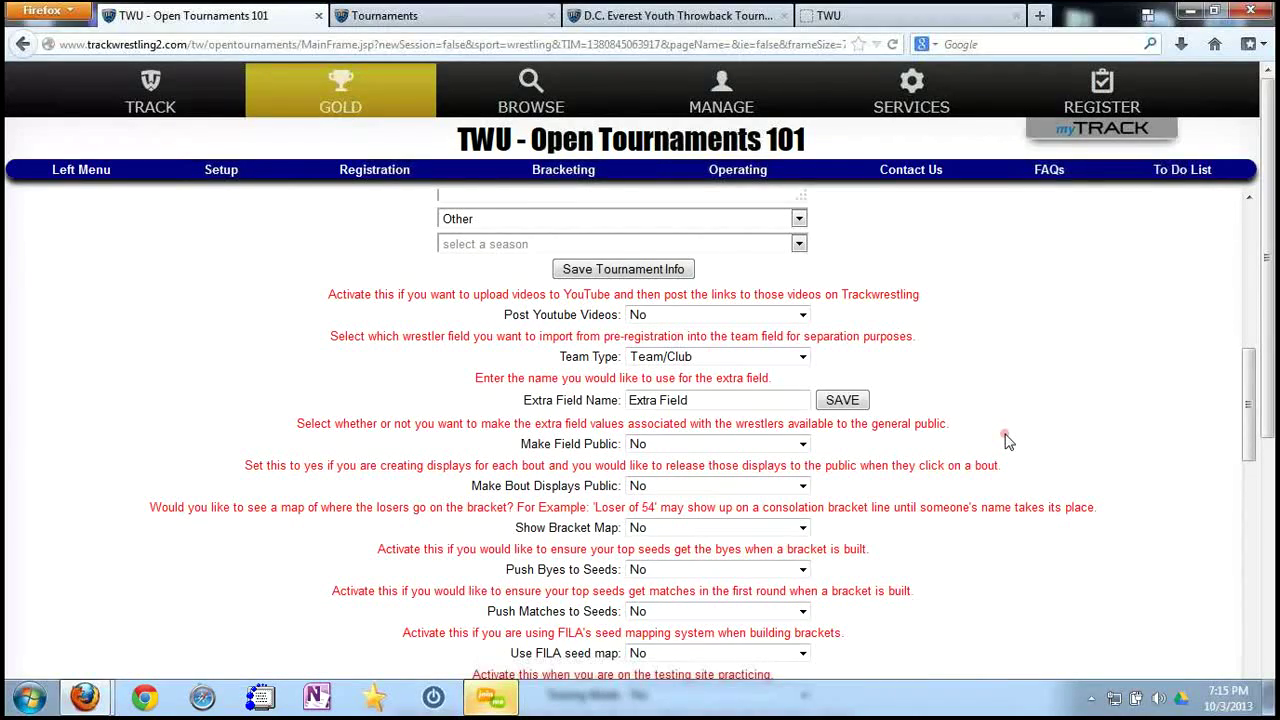
{"action": "scroll", "coordinate": [1007, 441], "scroll_direction": "down", "scroll_amount": 2}
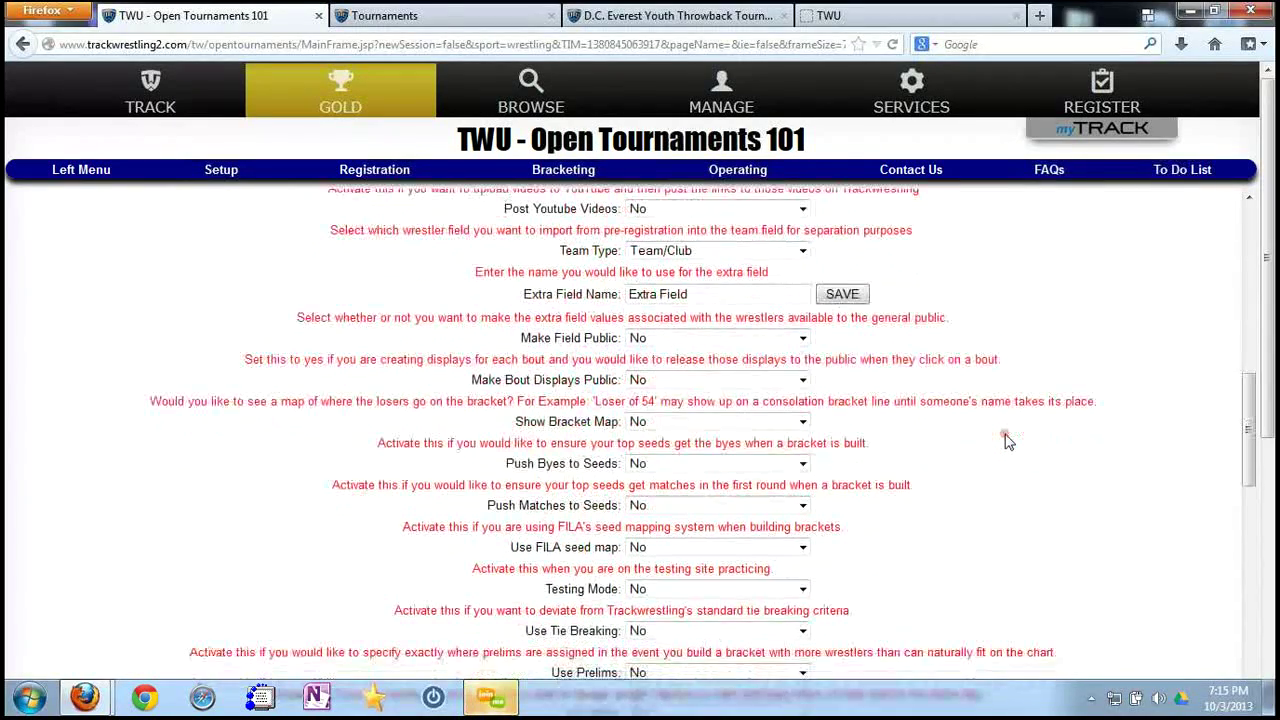
{"action": "scroll", "coordinate": [1007, 441], "scroll_direction": "down", "scroll_amount": 2}
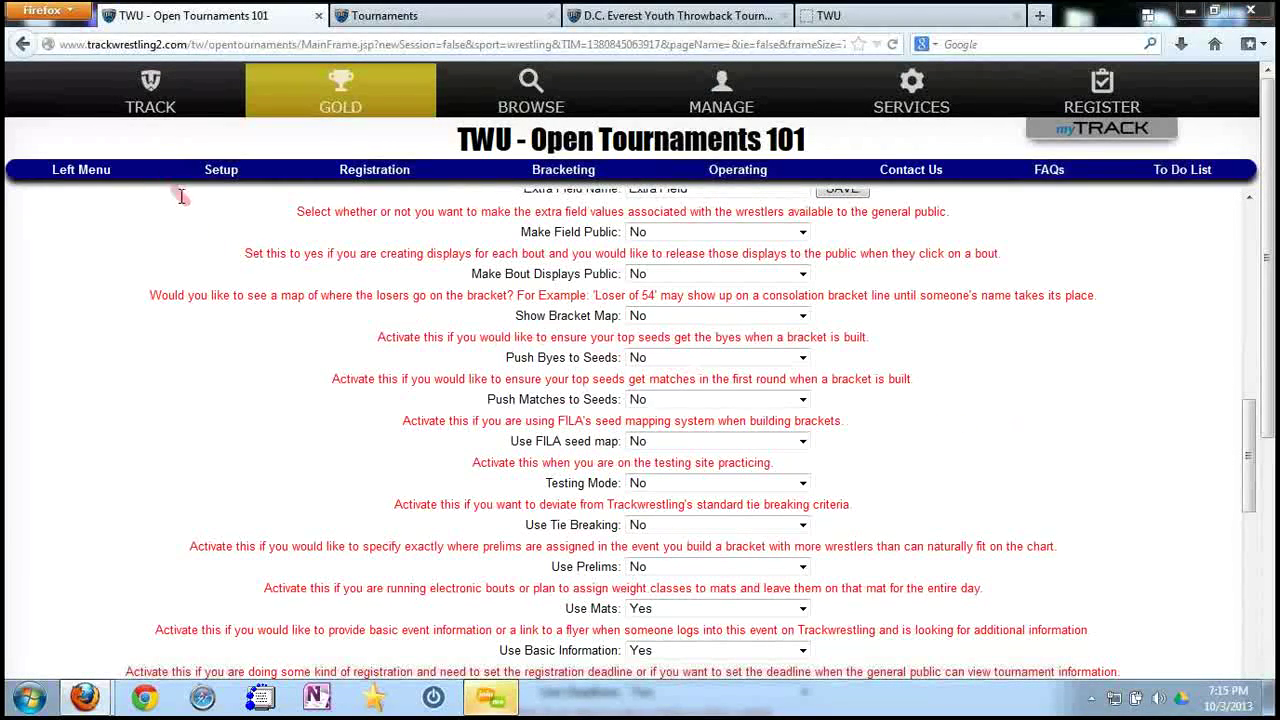
{"action": "left_click", "coordinate": [222, 175]}
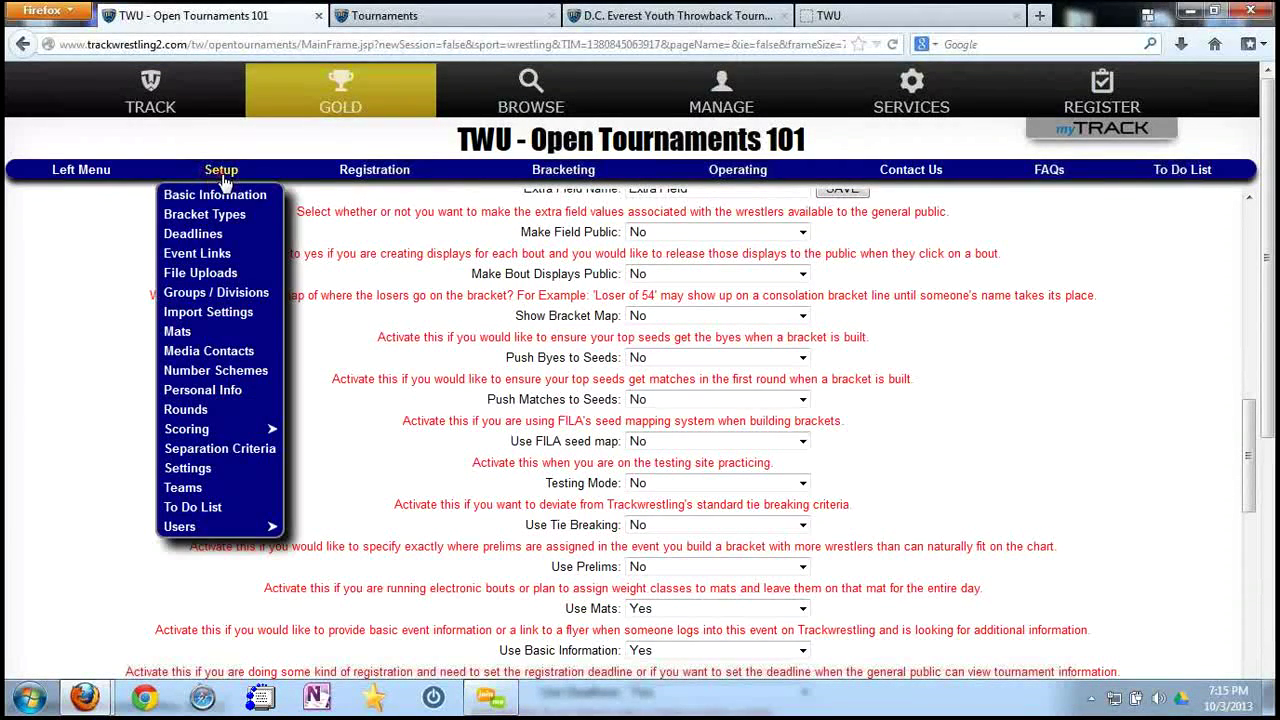
{"action": "left_click", "coordinate": [223, 172]}
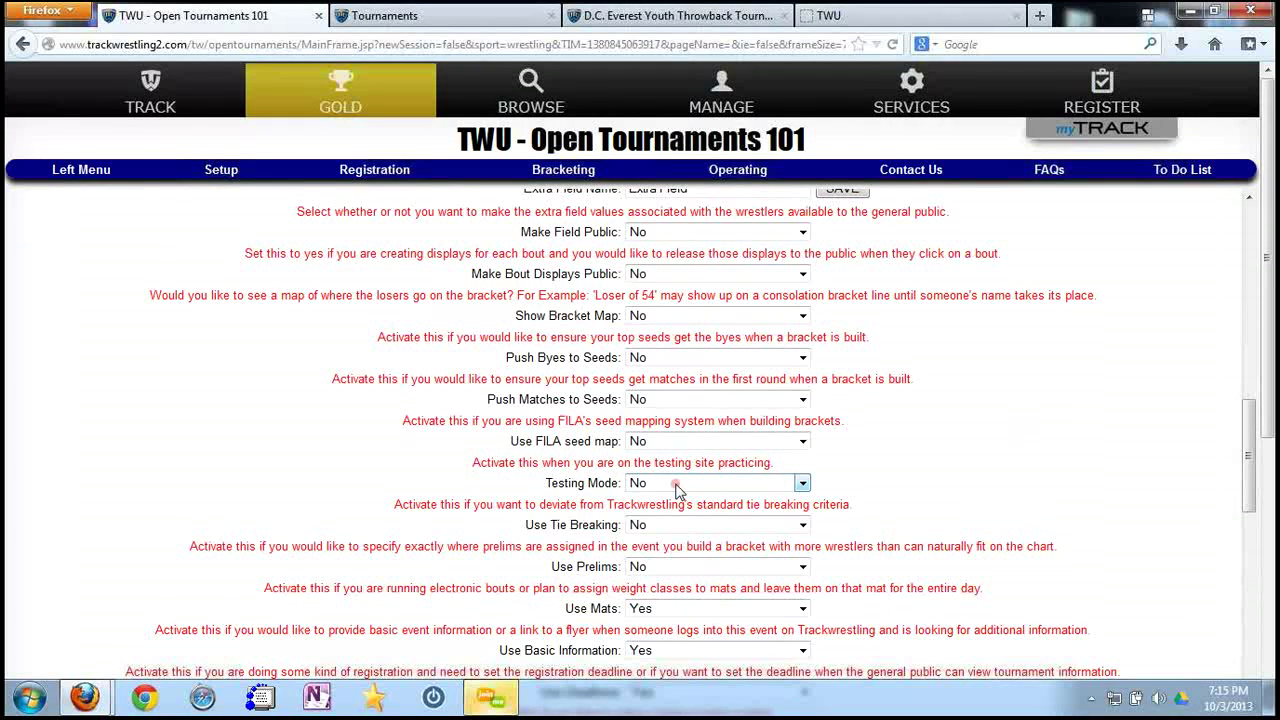
Set Use Tie Breaking to Yes.
{"action": "left_click", "coordinate": [672, 528]}
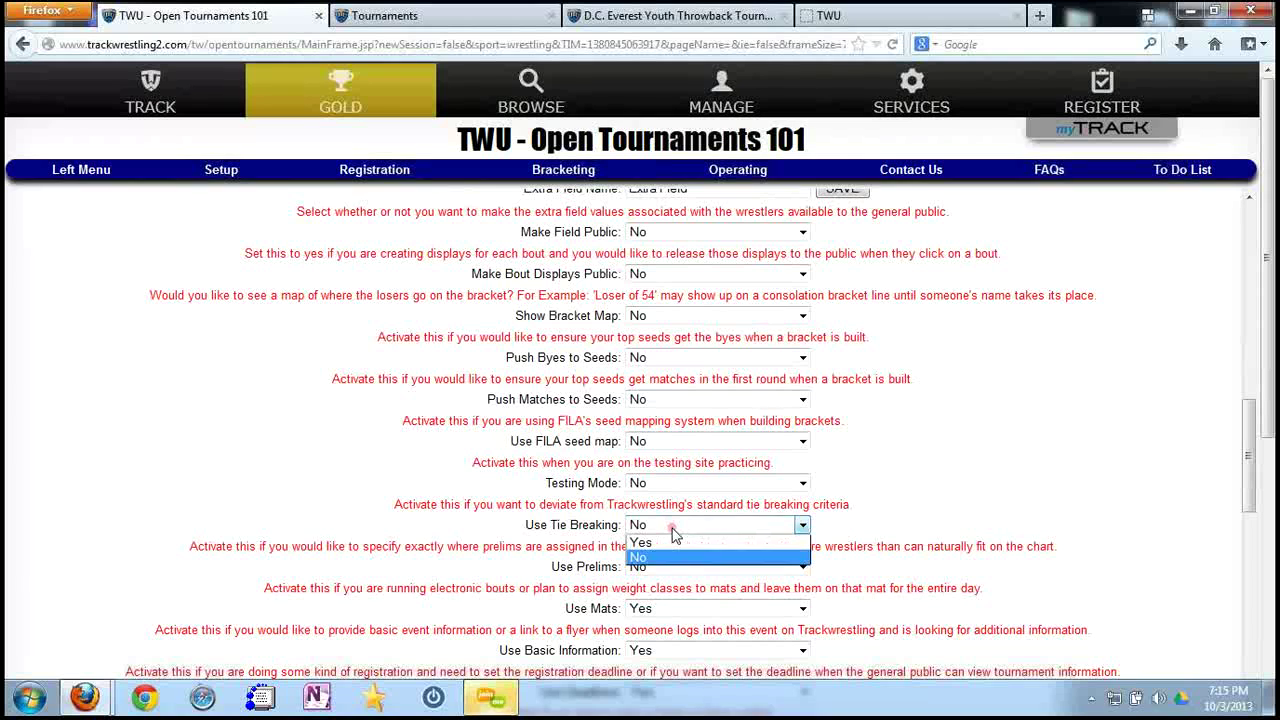
{"action": "left_click", "coordinate": [103, 179]}
{"action": "left_click", "coordinate": [103, 180]}
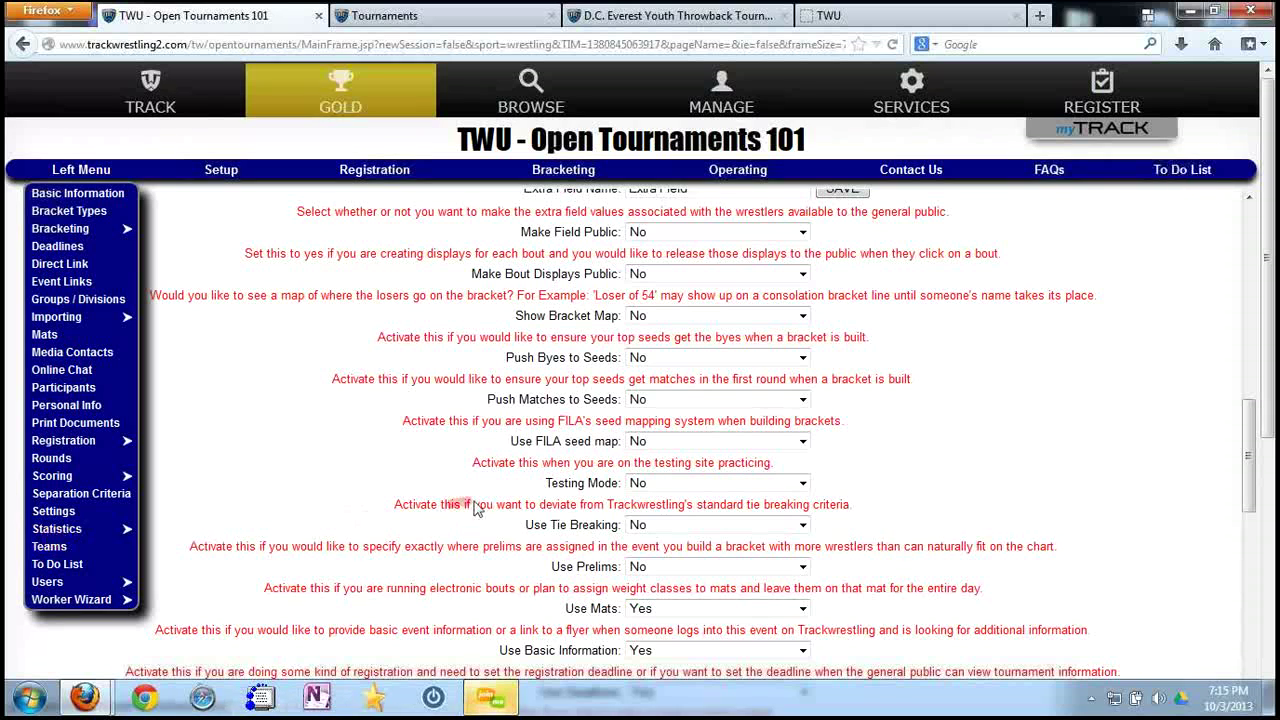
{"action": "left_click", "coordinate": [672, 527]}
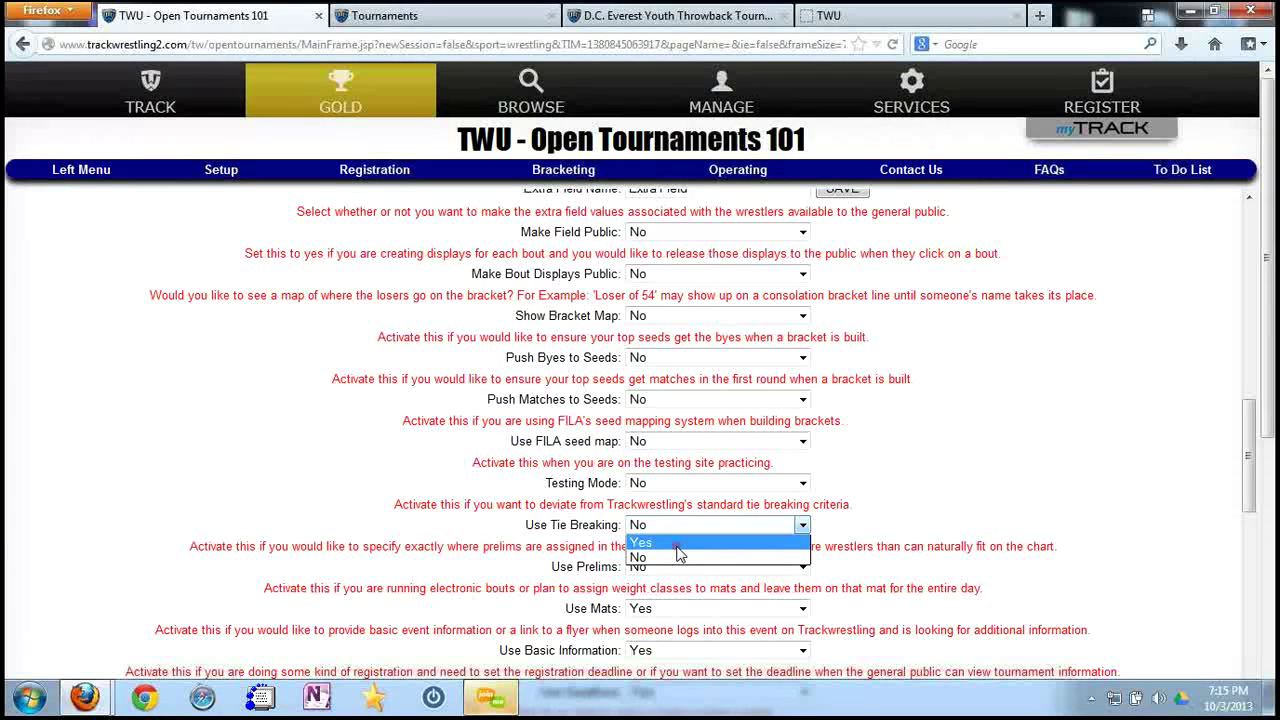
{"action": "left_click", "coordinate": [645, 542]}
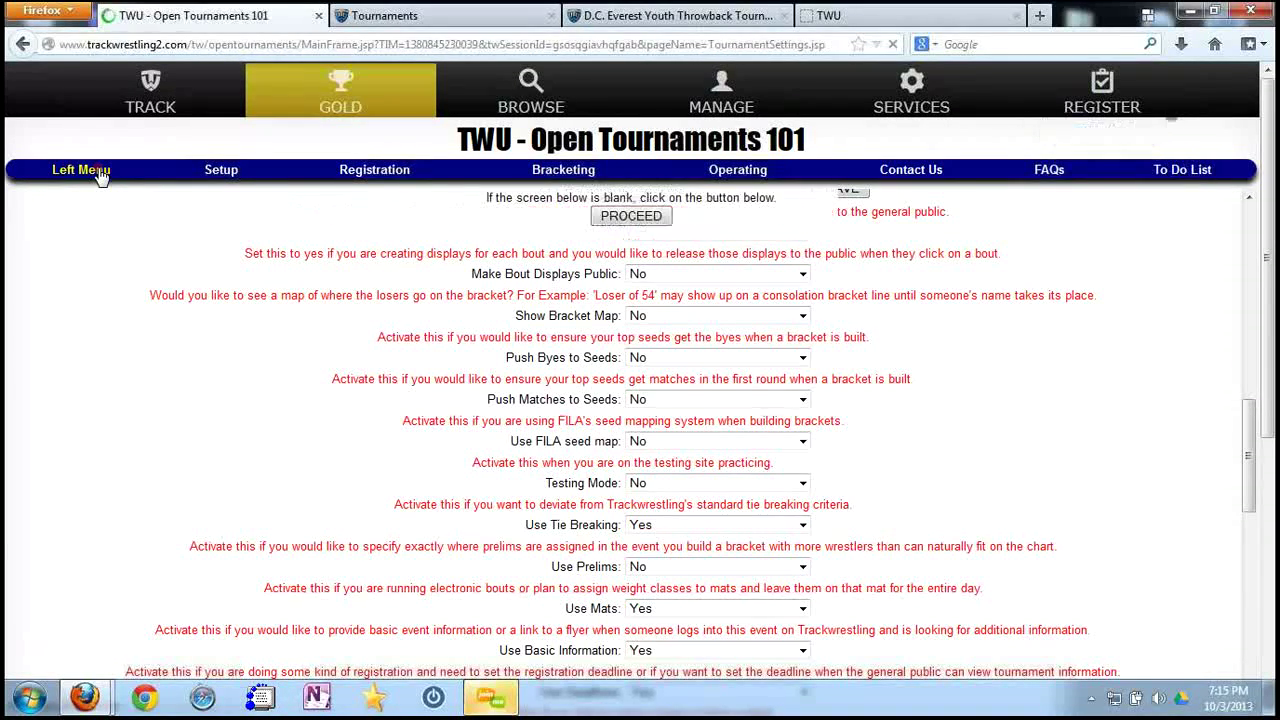
Review the reloaded settings and bring up the setup pages list, now including Tie Breaking.
{"action": "mouse_move", "coordinate": [95, 177]}
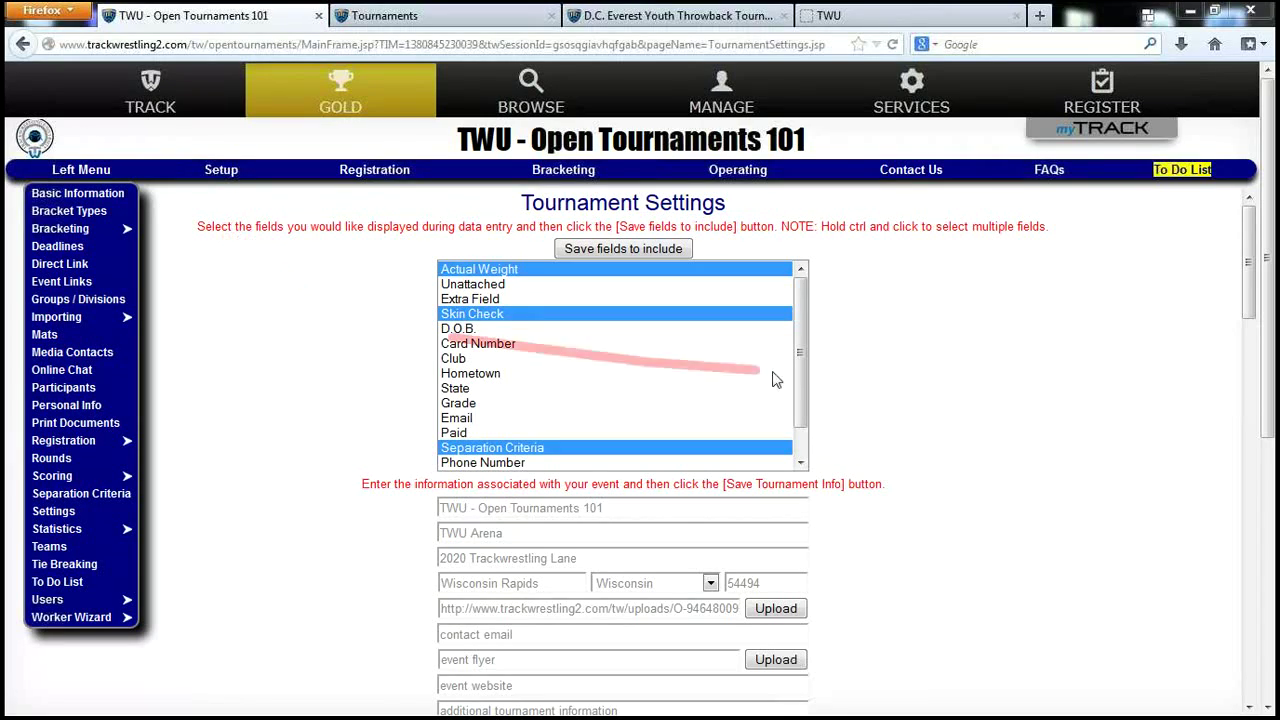
{"action": "scroll", "coordinate": [925, 420], "scroll_direction": "down", "scroll_amount": 1}
{"action": "scroll", "coordinate": [929, 427], "scroll_direction": "down", "scroll_amount": 10}
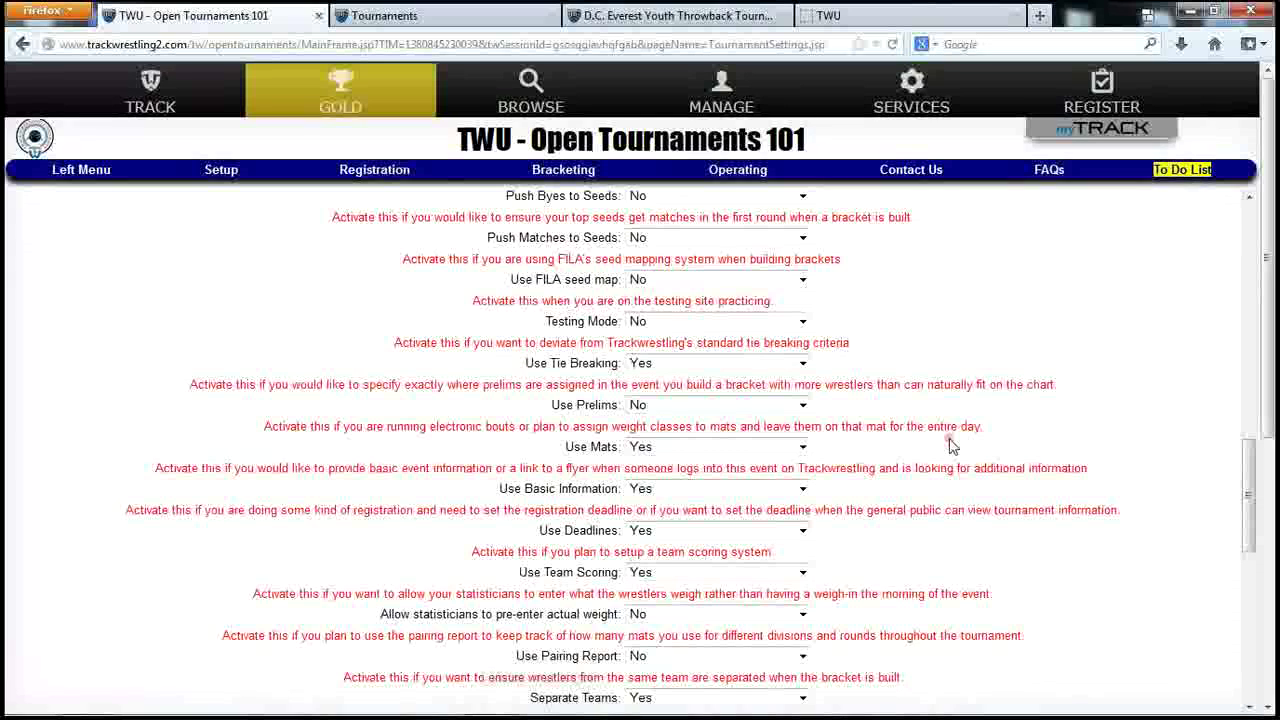
{"action": "left_click", "coordinate": [224, 173]}
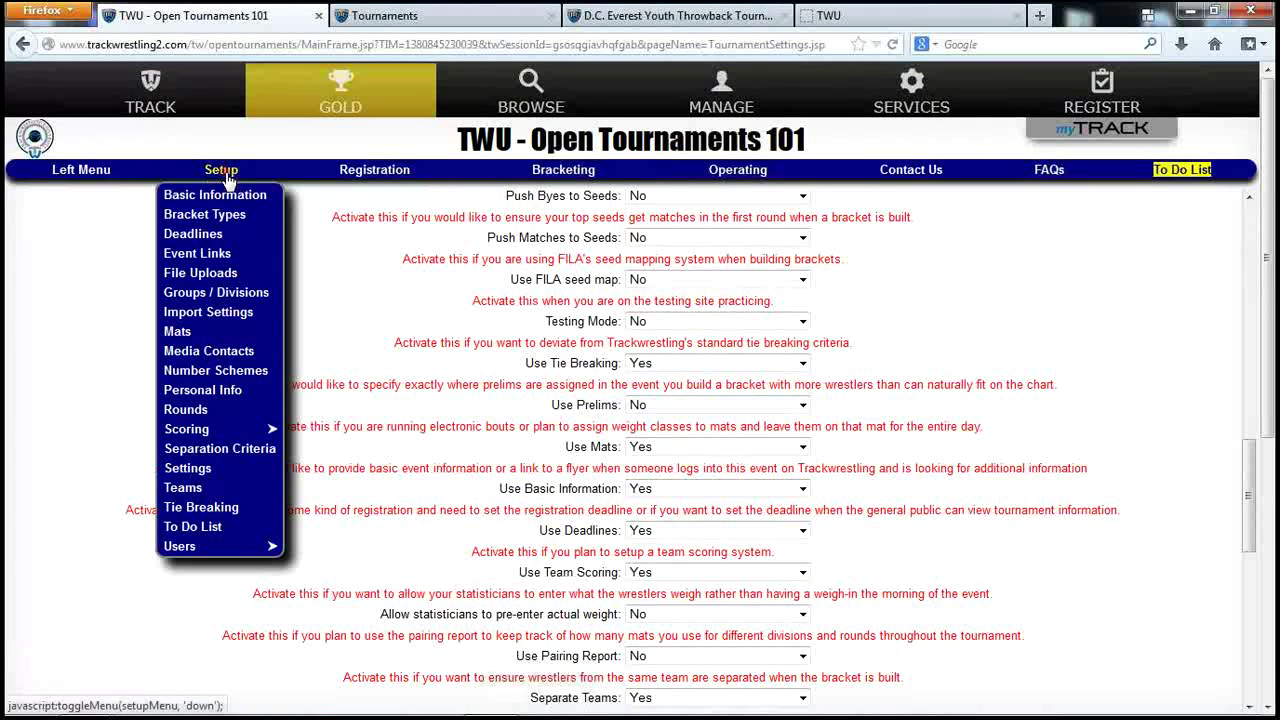
Go to the Tournament Deadlines page and try the public release date calendar.
{"action": "left_click", "coordinate": [195, 236]}
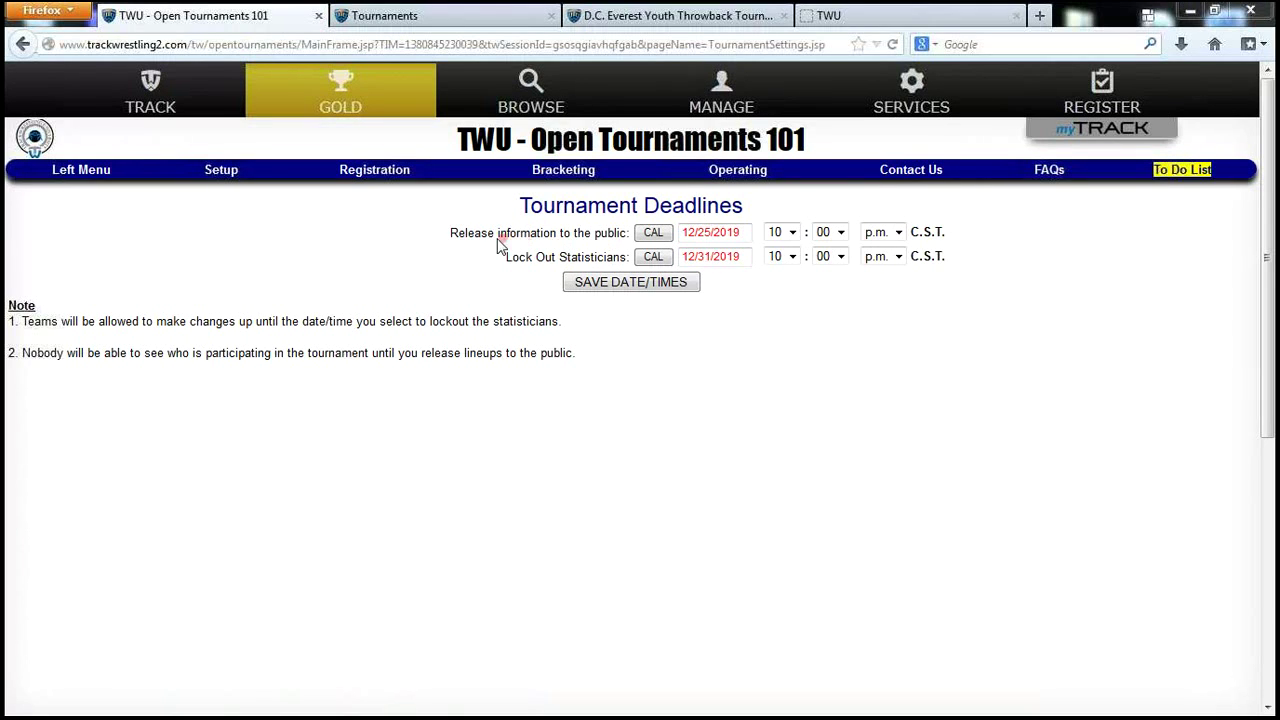
{"action": "left_click", "coordinate": [655, 236]}
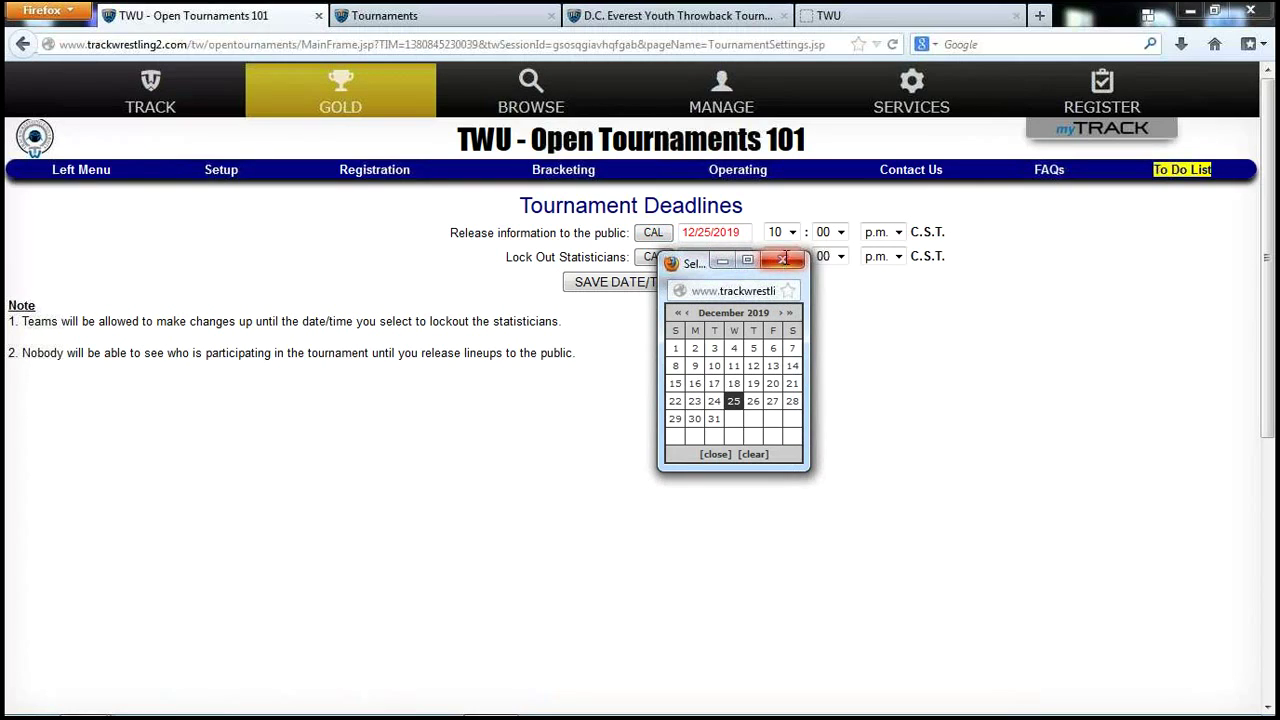
{"action": "left_click", "coordinate": [784, 259]}
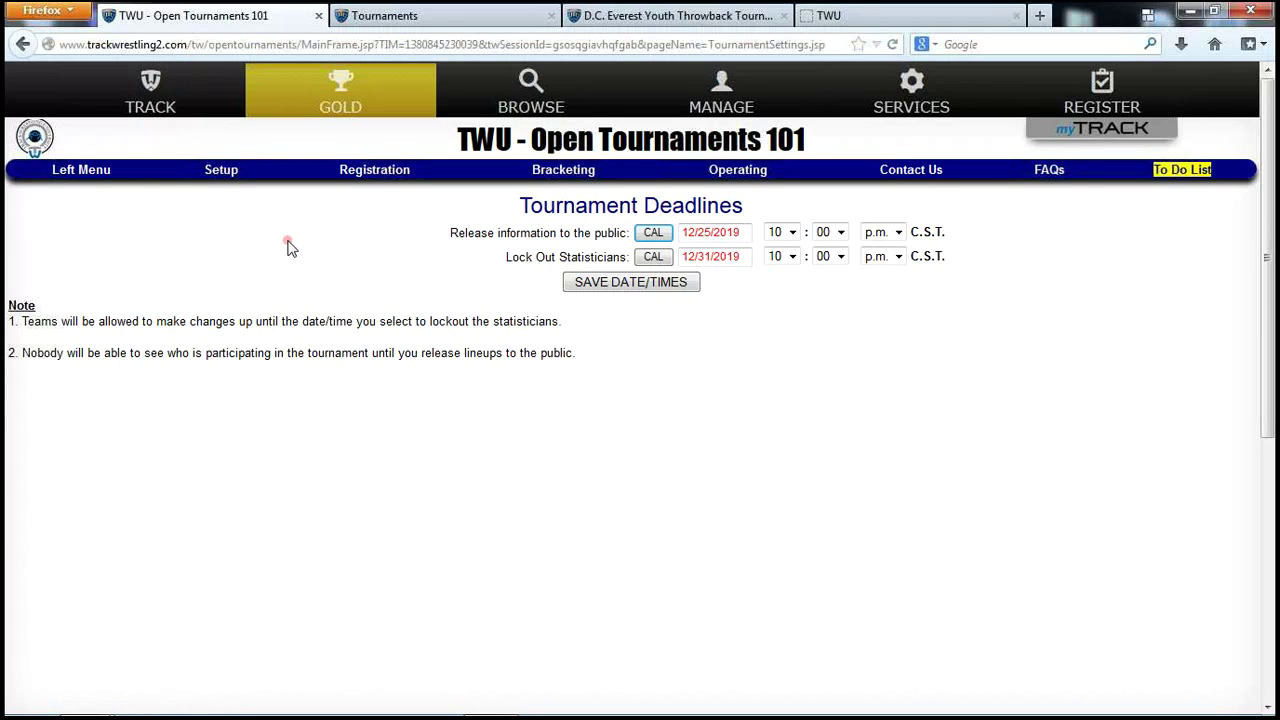
Open the Bracket Types page from Setup and scroll through the available types.
{"action": "left_click", "coordinate": [222, 172]}
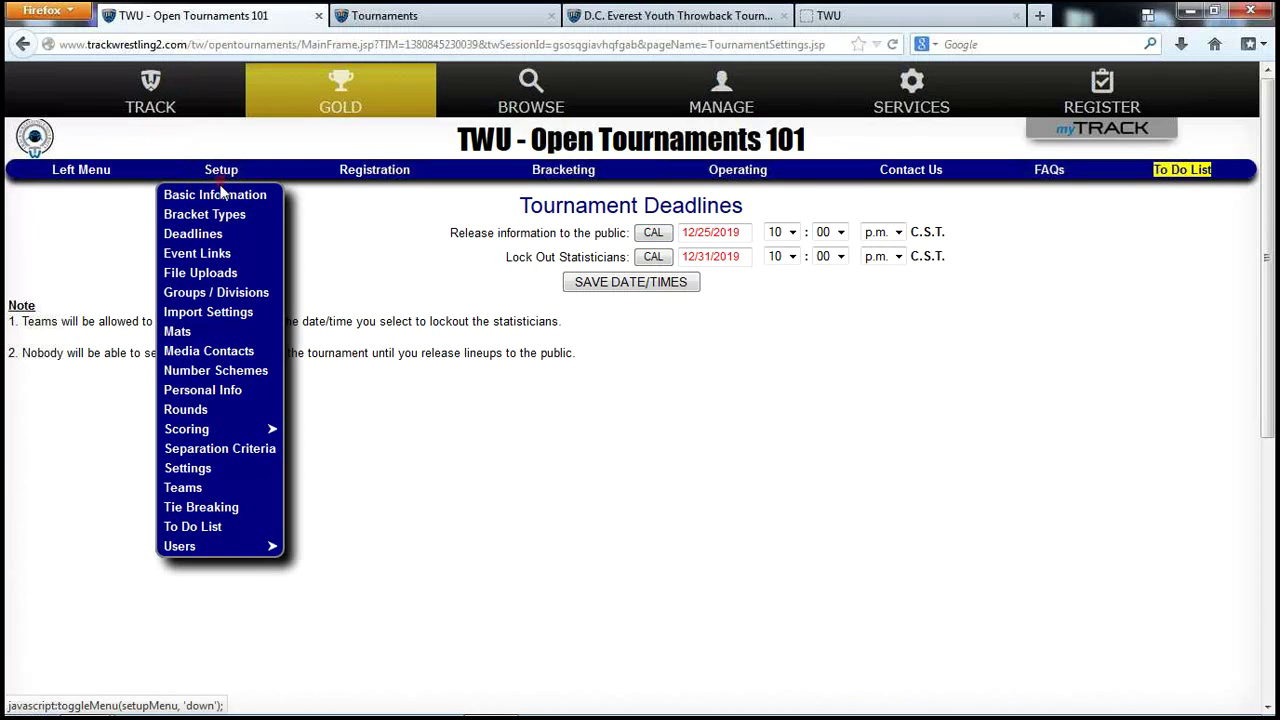
{"action": "left_click", "coordinate": [222, 216]}
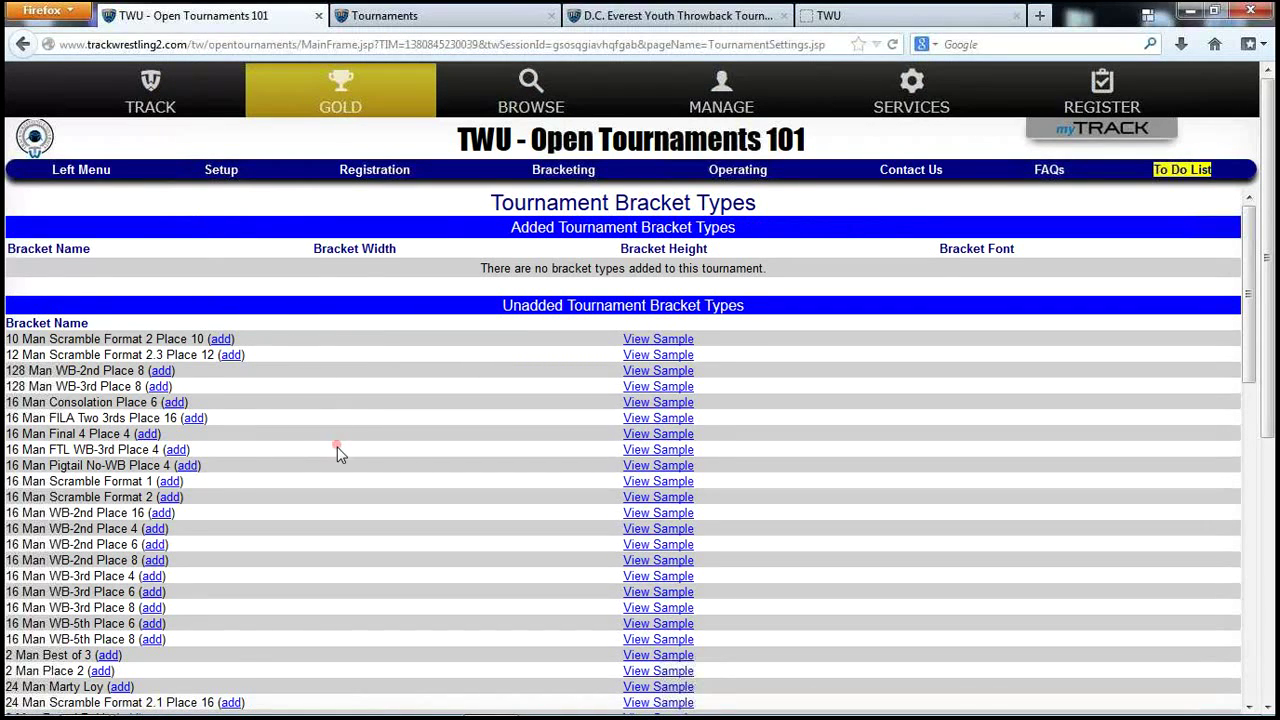
{"action": "scroll", "coordinate": [337, 456], "scroll_direction": "down", "scroll_amount": 5}
{"action": "scroll", "coordinate": [337, 456], "scroll_direction": "up", "scroll_amount": 5}
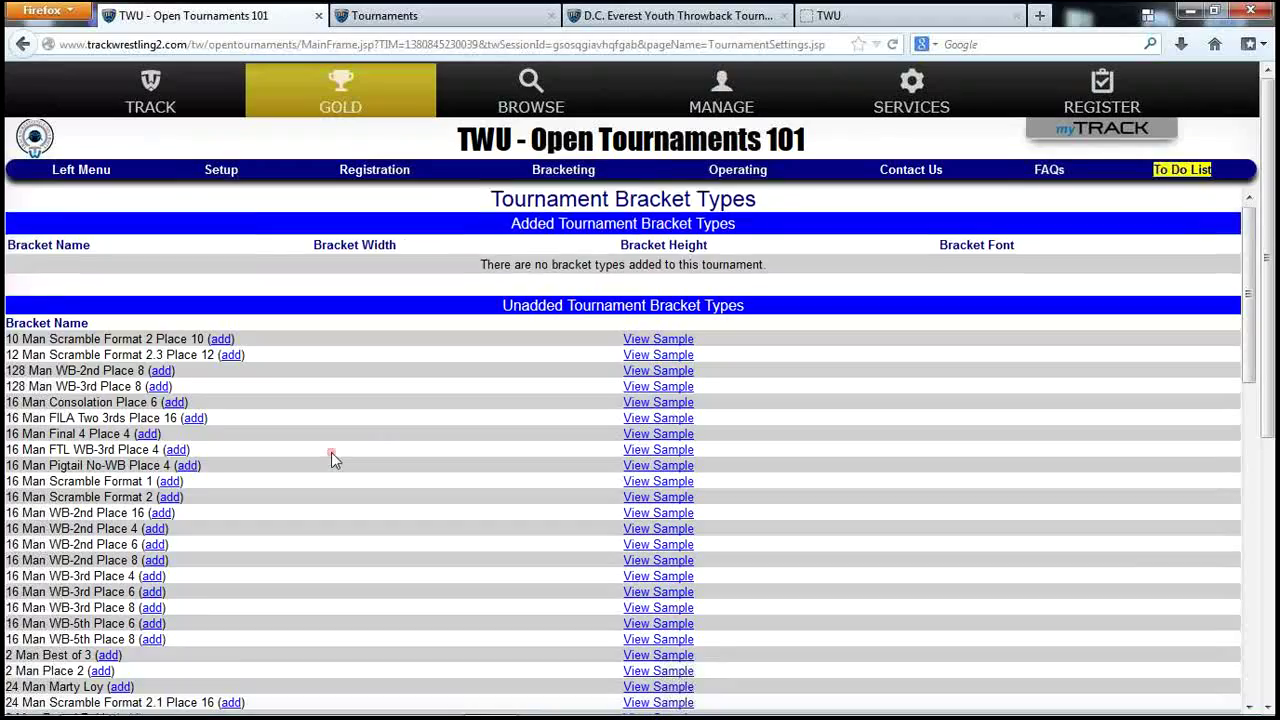
{"action": "scroll", "coordinate": [331, 452], "scroll_direction": "down", "scroll_amount": 3}
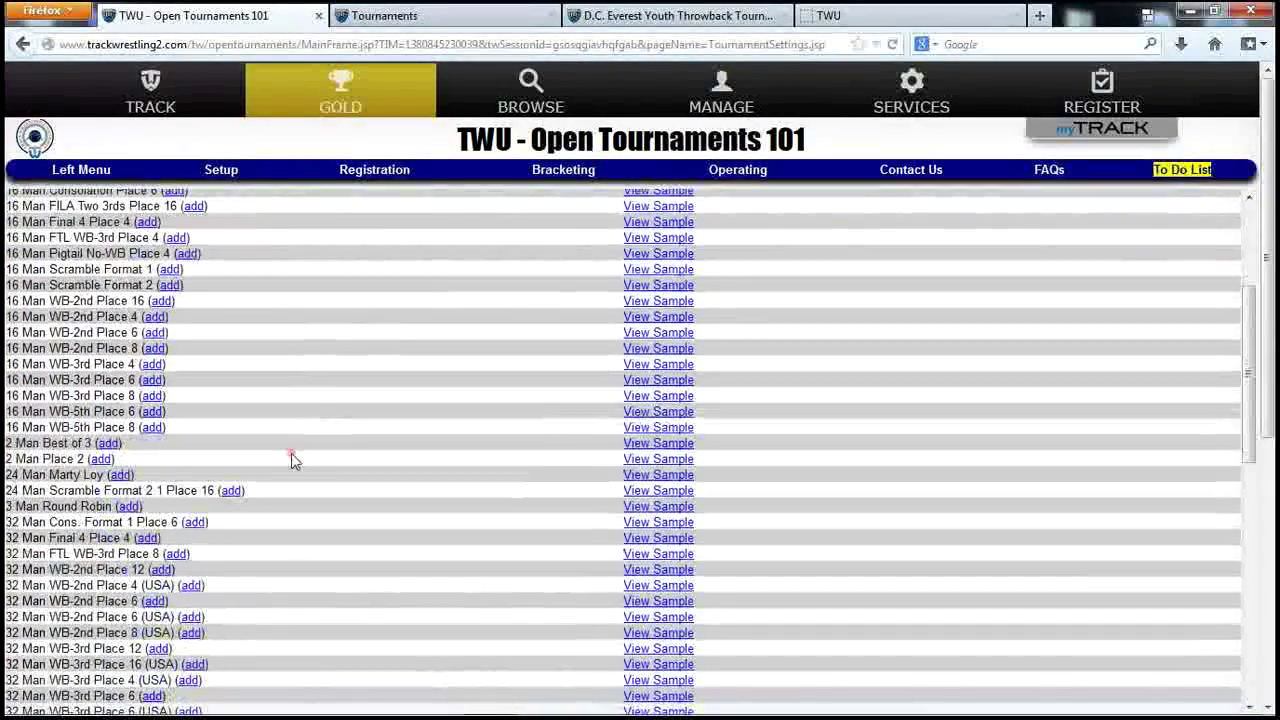
{"action": "scroll", "coordinate": [294, 457], "scroll_direction": "down", "scroll_amount": 2}
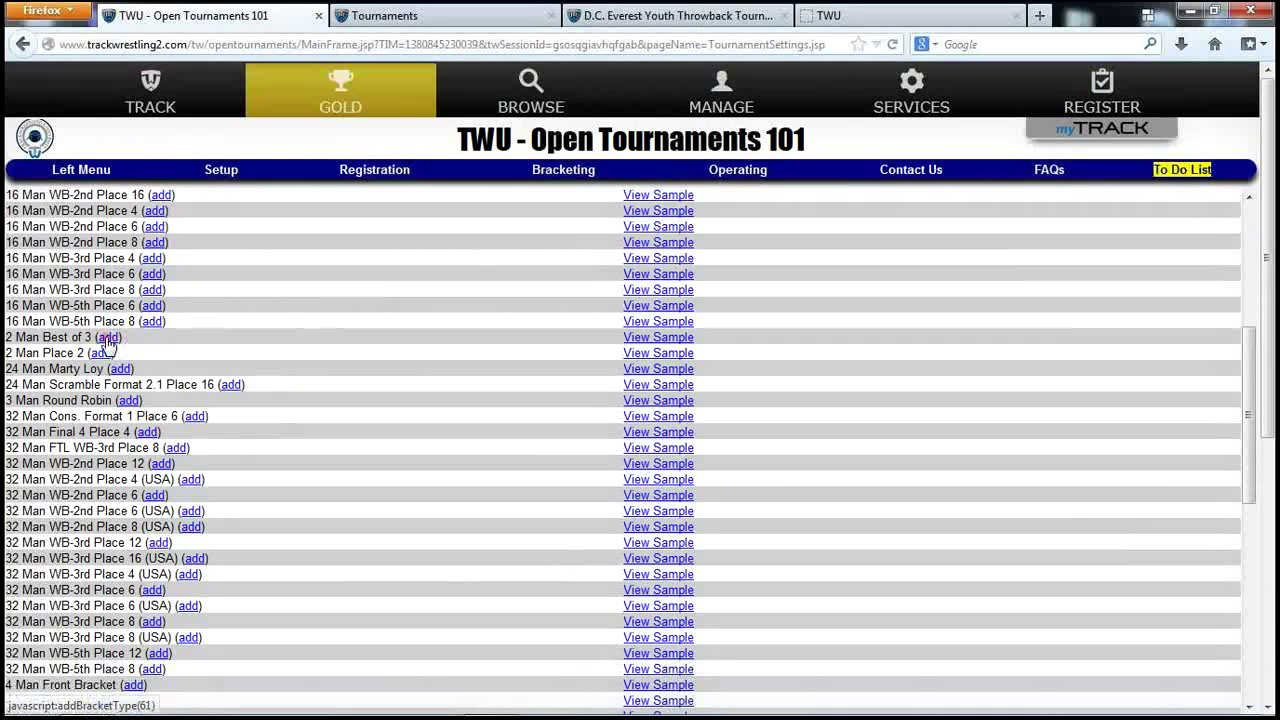
Add the 2 Man Best of 3 and the 3, 4 and 5 Man Round Robin bracket types.
{"action": "left_click", "coordinate": [113, 339]}
{"action": "left_click", "coordinate": [276, 384]}
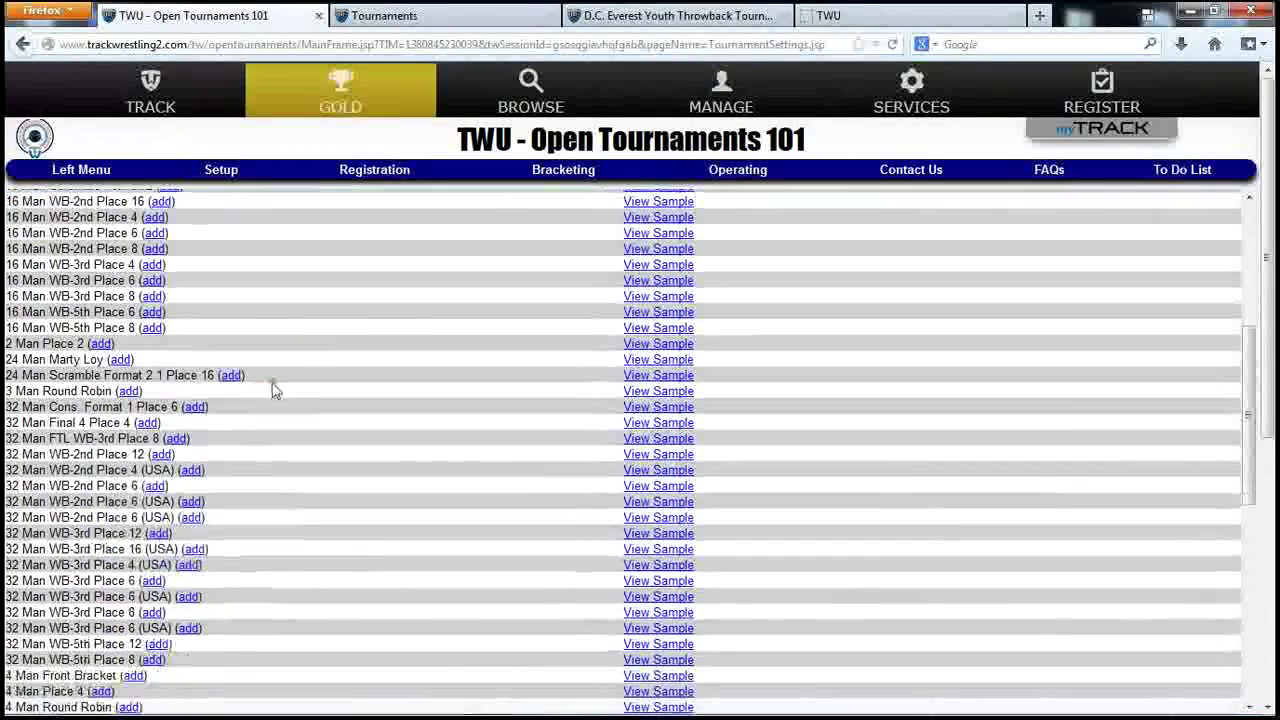
{"action": "left_click", "coordinate": [131, 388]}
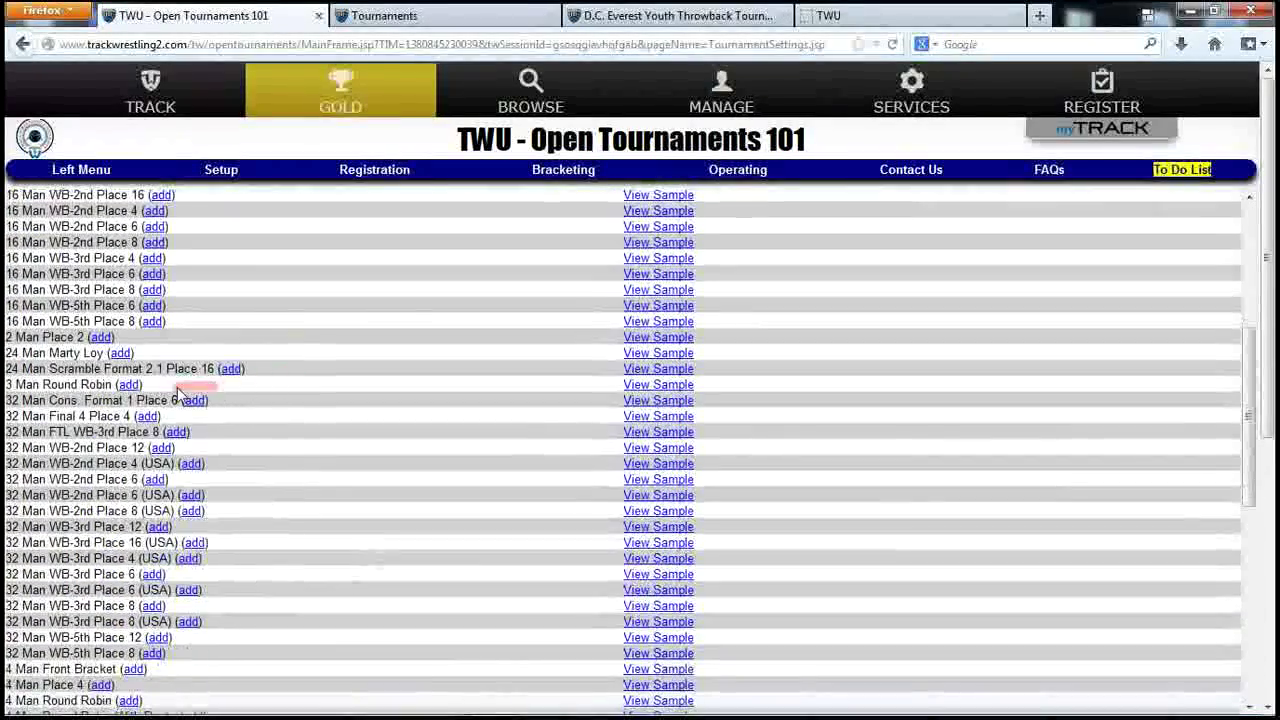
{"action": "left_click", "coordinate": [291, 393]}
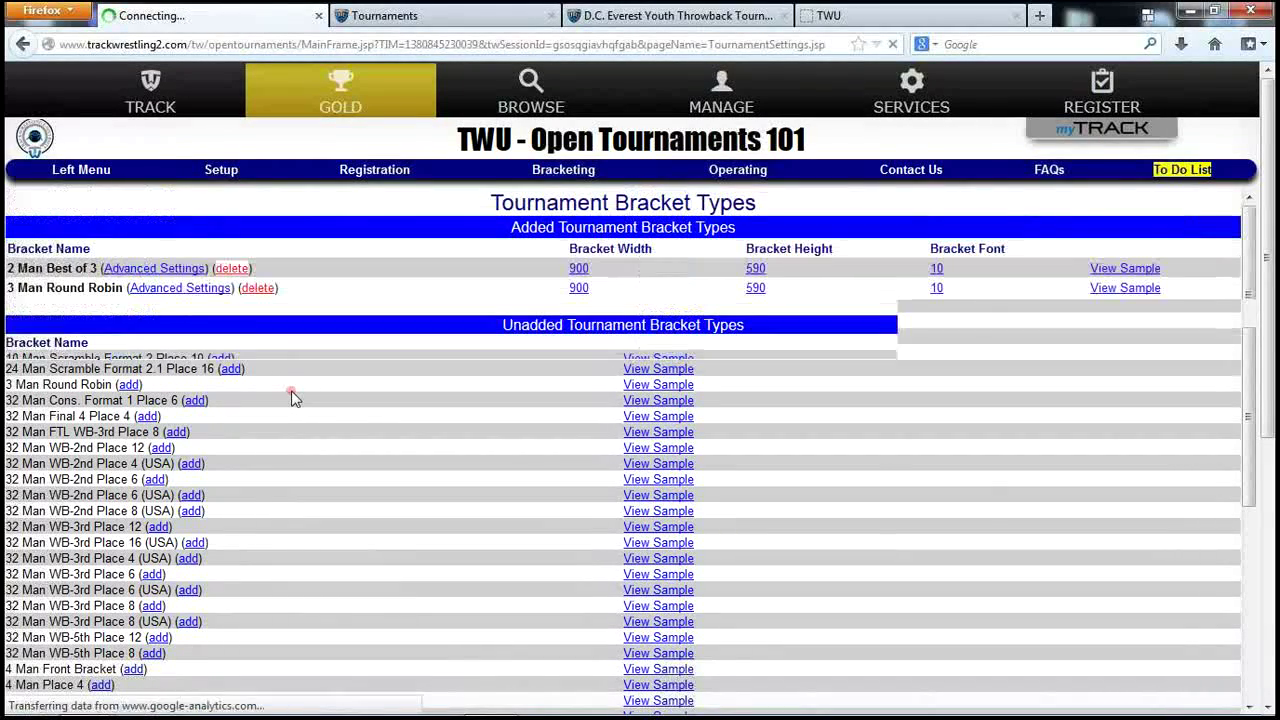
{"action": "scroll", "coordinate": [304, 438], "scroll_direction": "down", "scroll_amount": 4}
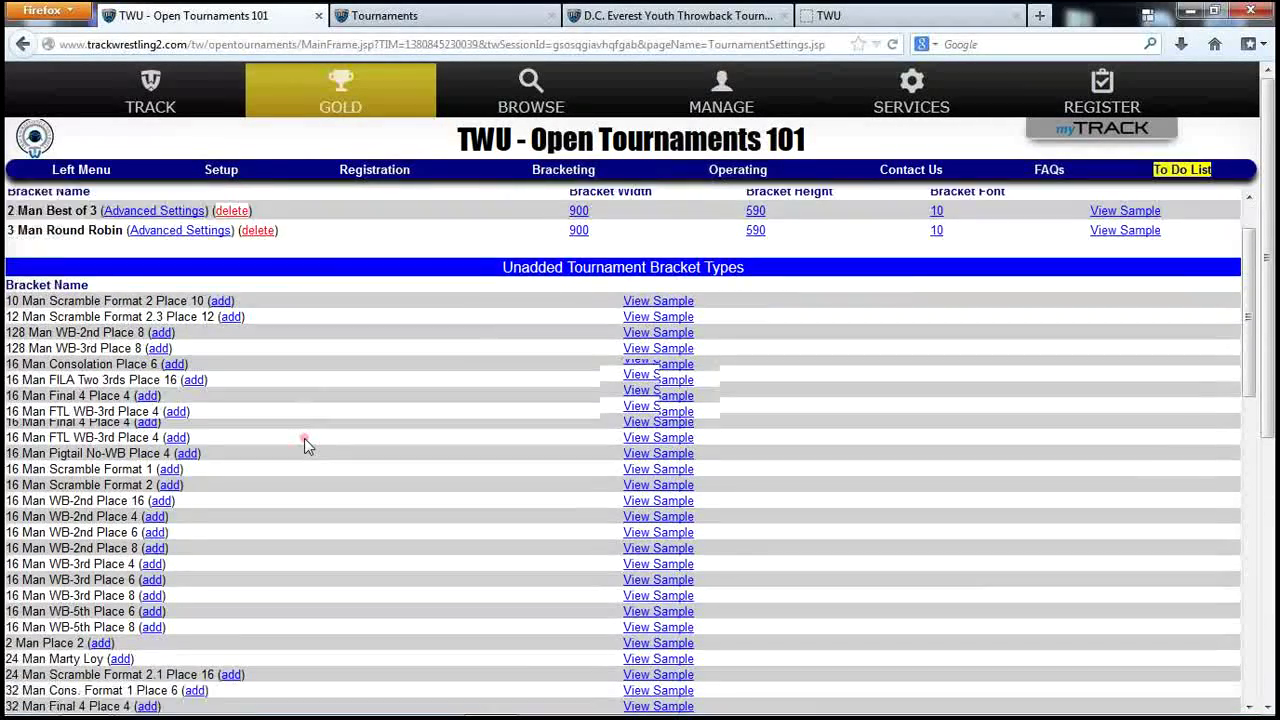
{"action": "scroll", "coordinate": [304, 405], "scroll_direction": "down", "scroll_amount": 3}
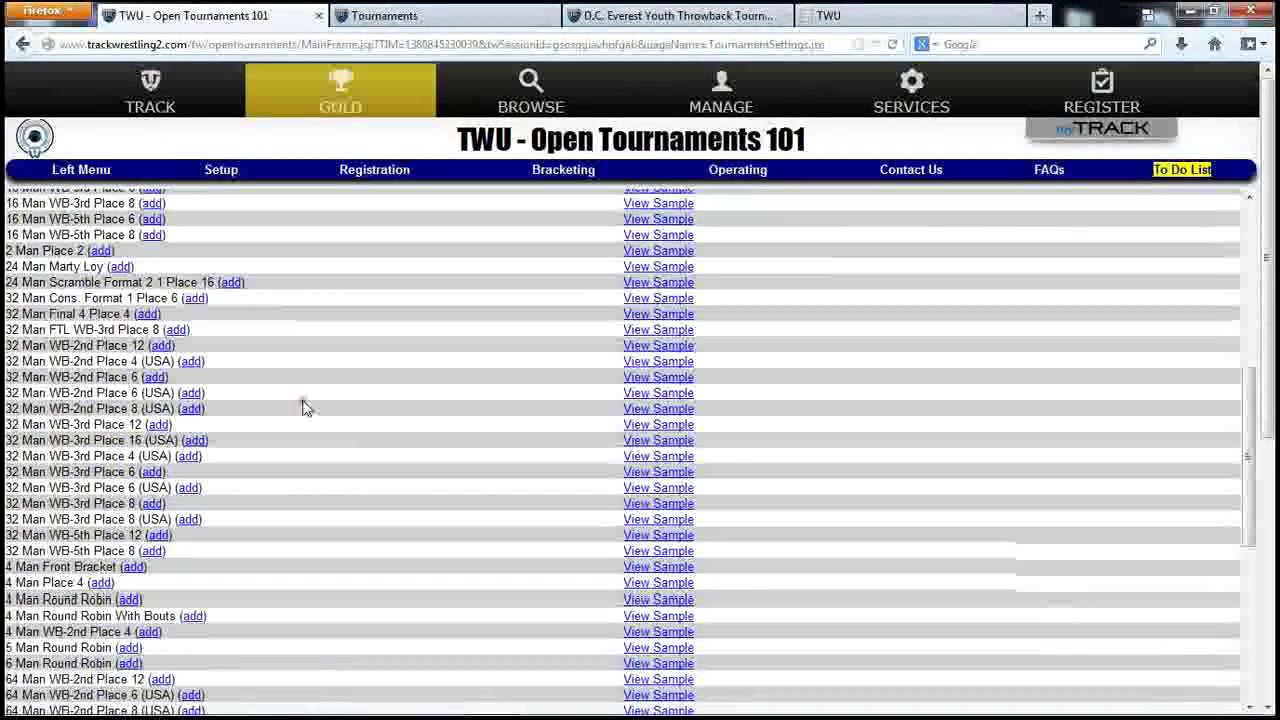
{"action": "scroll", "coordinate": [290, 440], "scroll_direction": "down", "scroll_amount": 3}
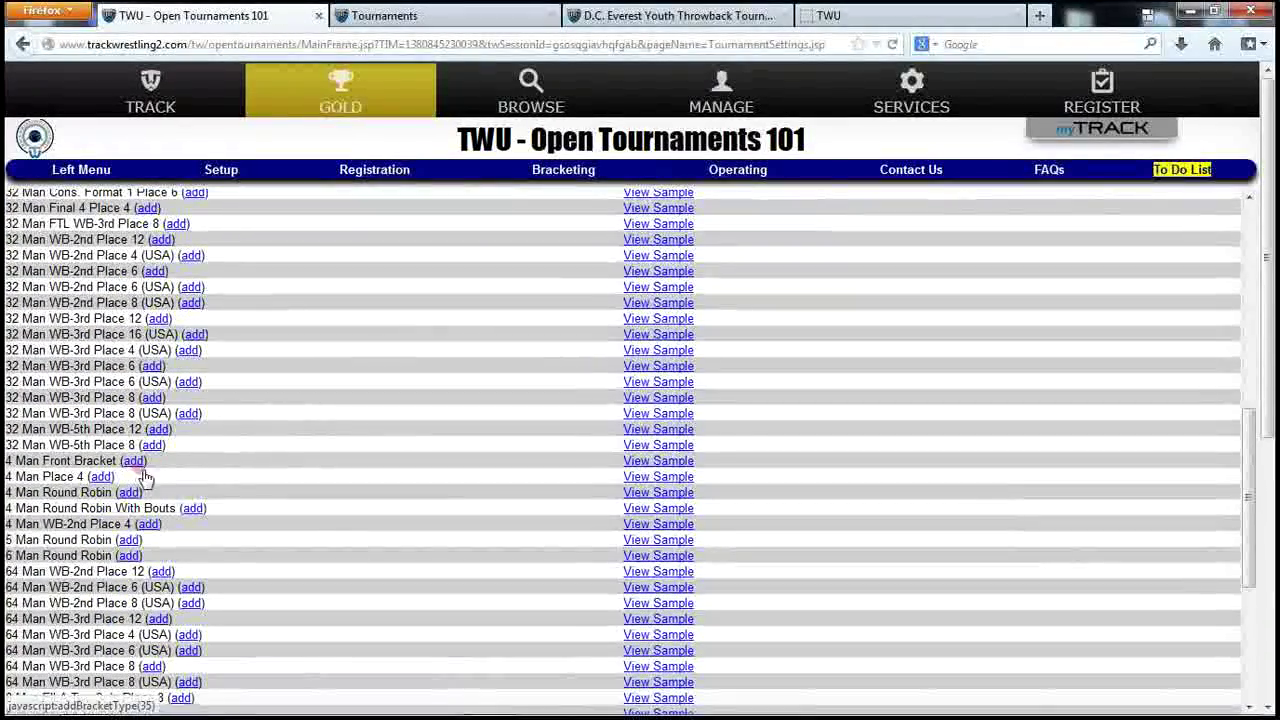
{"action": "left_click", "coordinate": [129, 493]}
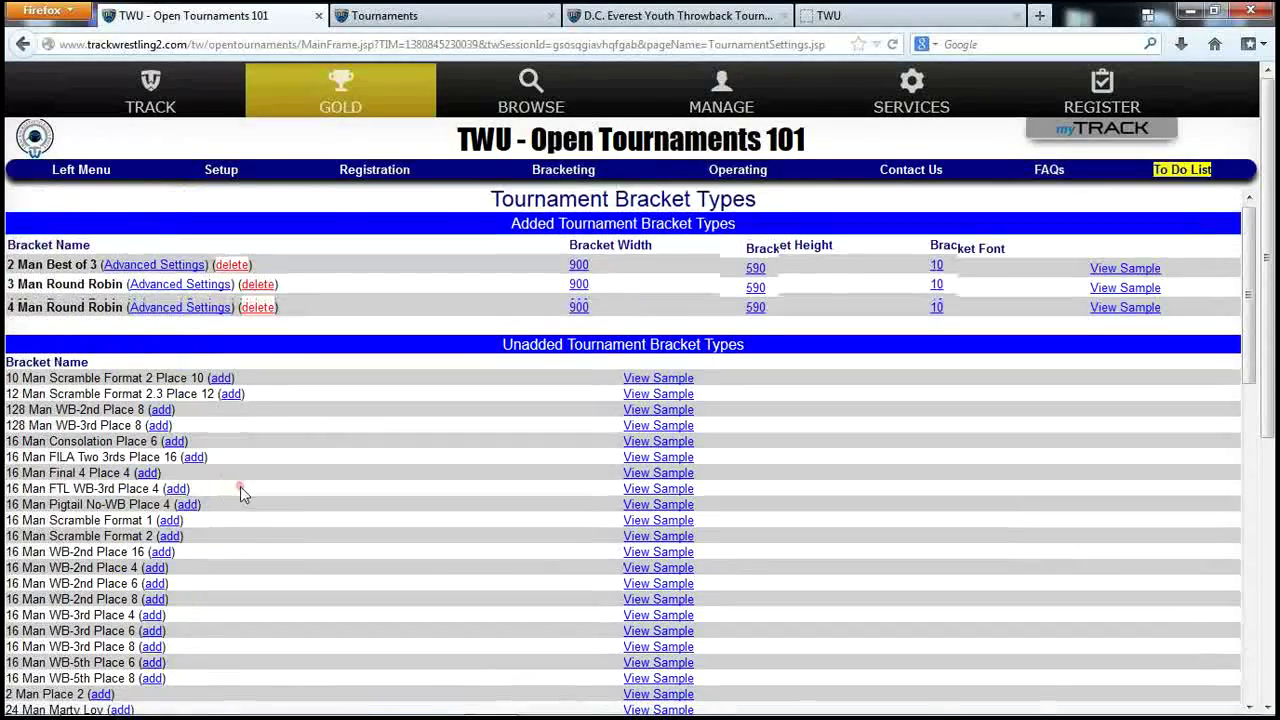
{"action": "scroll", "coordinate": [240, 490], "scroll_direction": "down", "scroll_amount": 8}
{"action": "scroll", "coordinate": [240, 492], "scroll_direction": "down", "scroll_amount": 3}
{"action": "scroll", "coordinate": [240, 493], "scroll_direction": "down", "scroll_amount": 4}
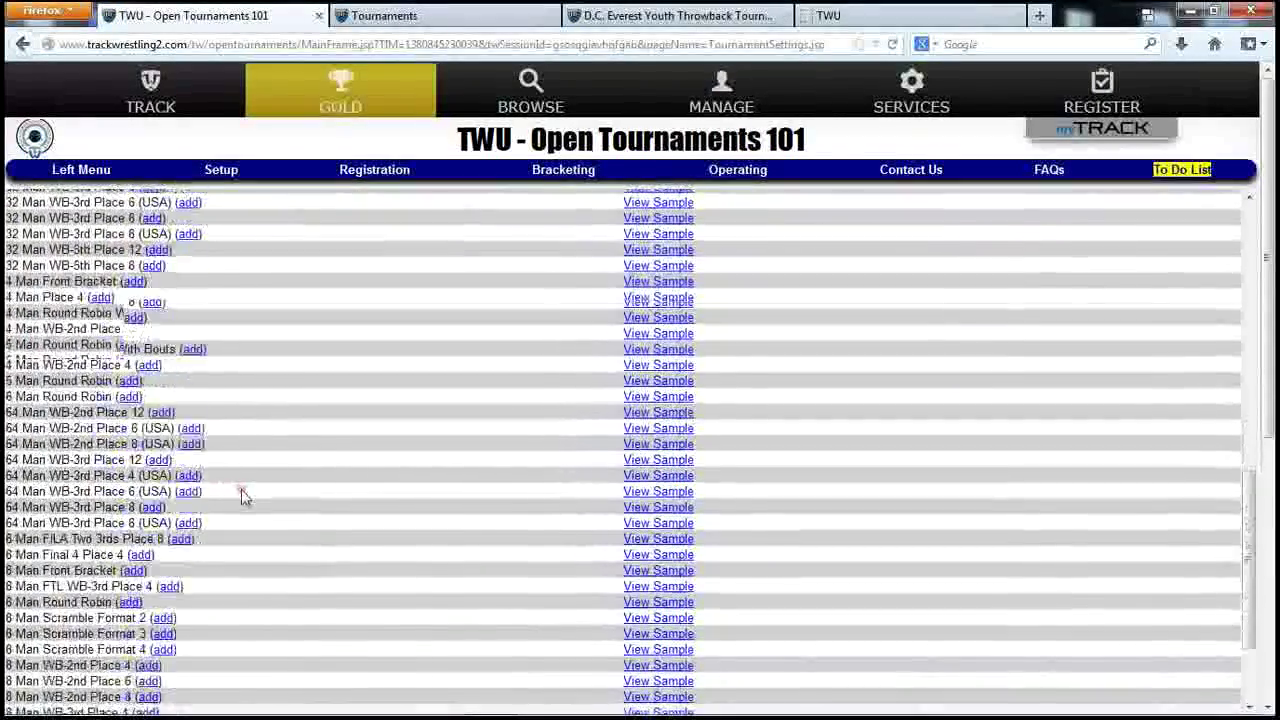
{"action": "left_click", "coordinate": [129, 333]}
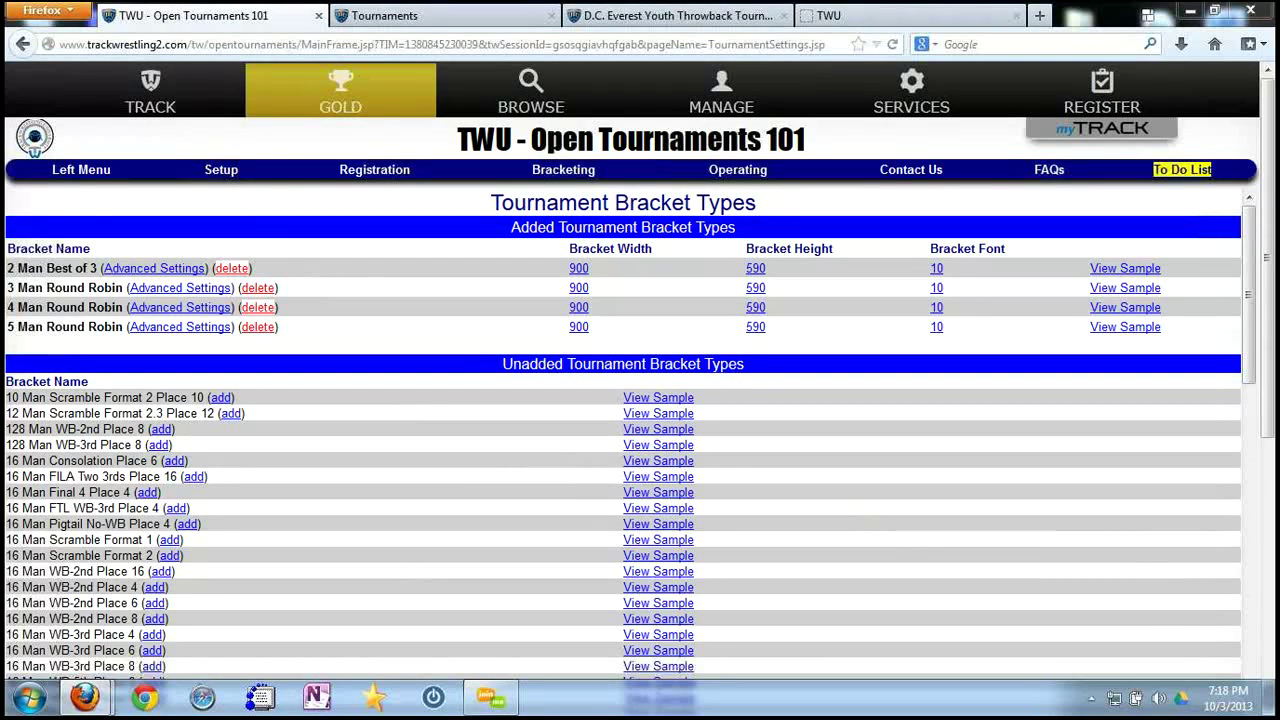
On the Groups / Divisions page, start a new group named 04-05.
{"action": "left_click", "coordinate": [222, 172]}
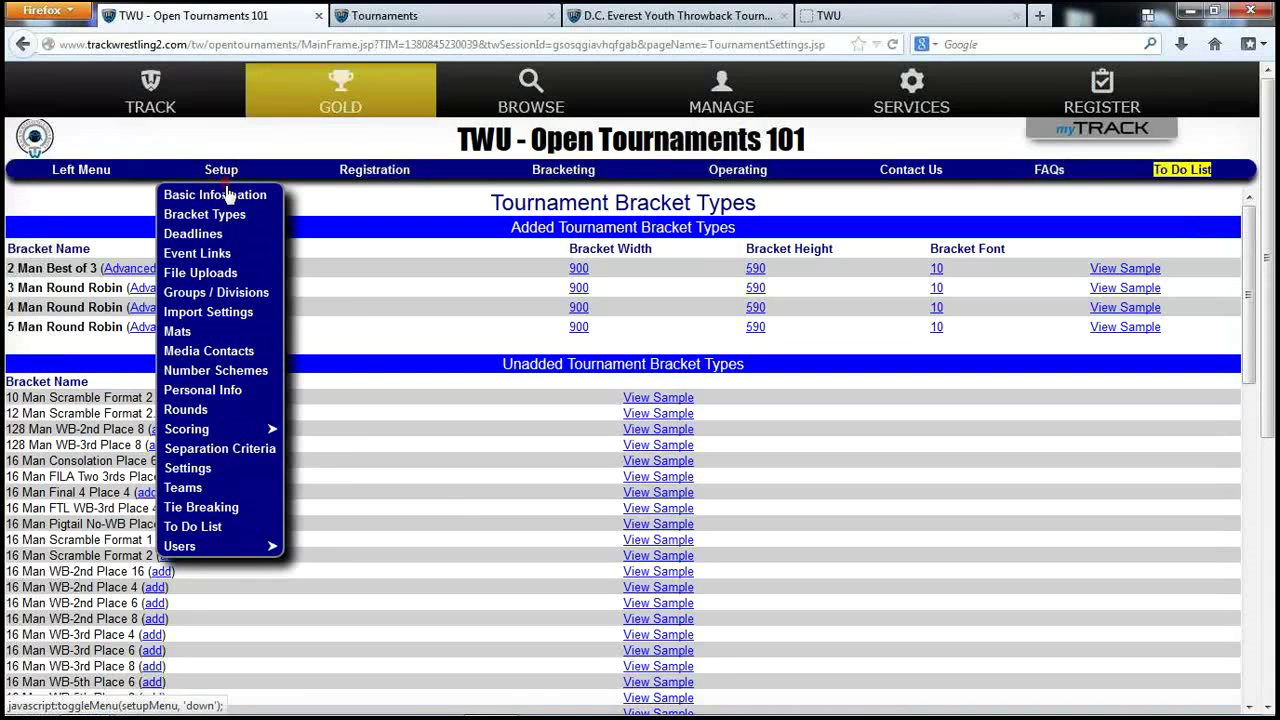
{"action": "left_click", "coordinate": [222, 292]}
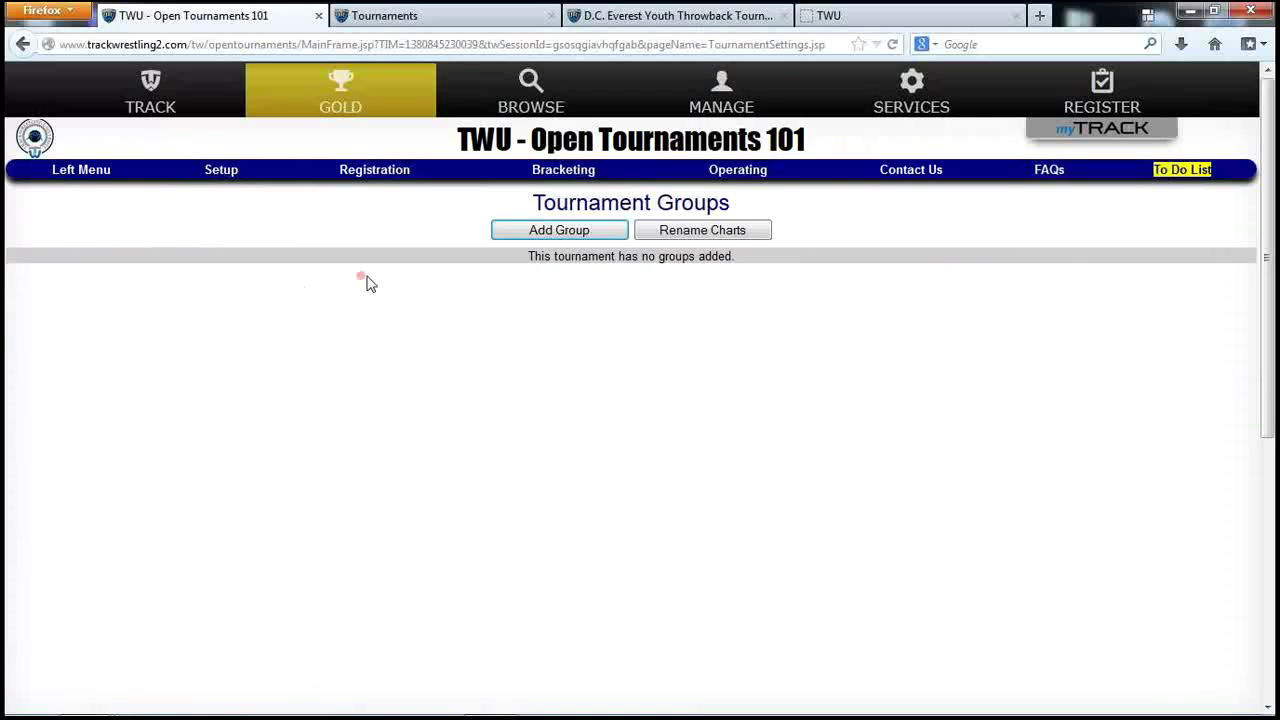
{"action": "left_click", "coordinate": [551, 233]}
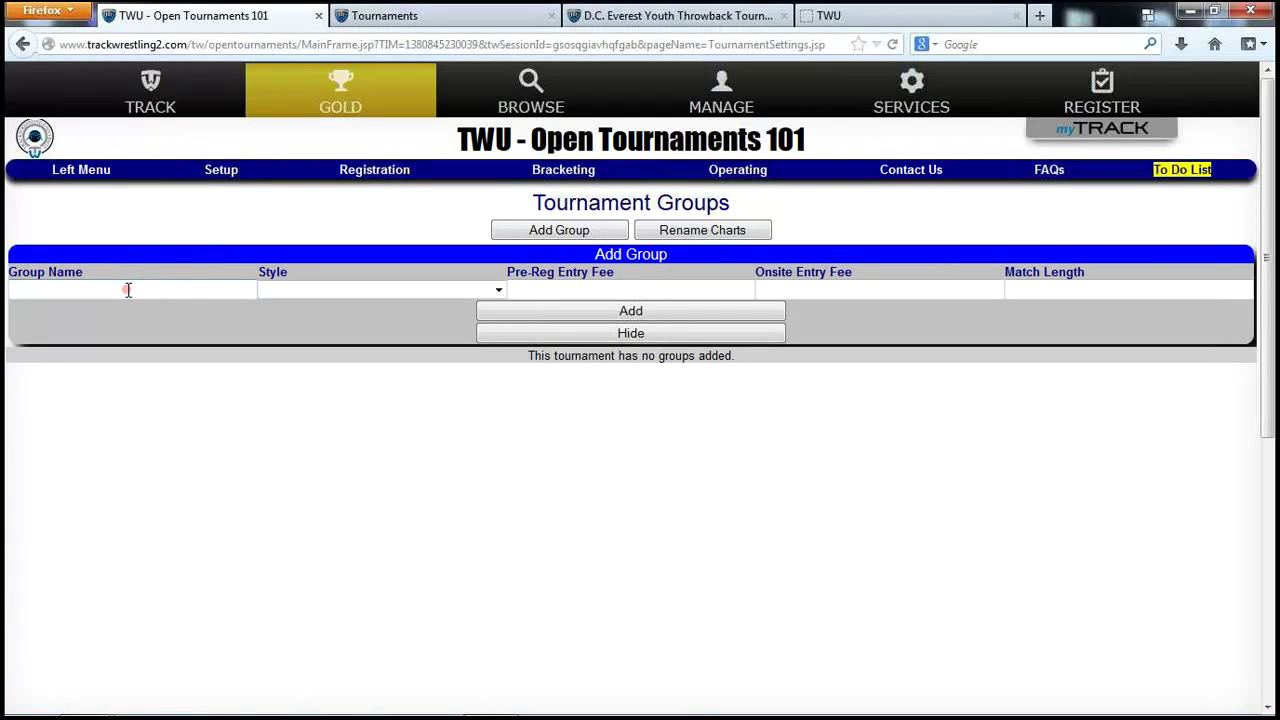
{"action": "type", "text": "04-"}
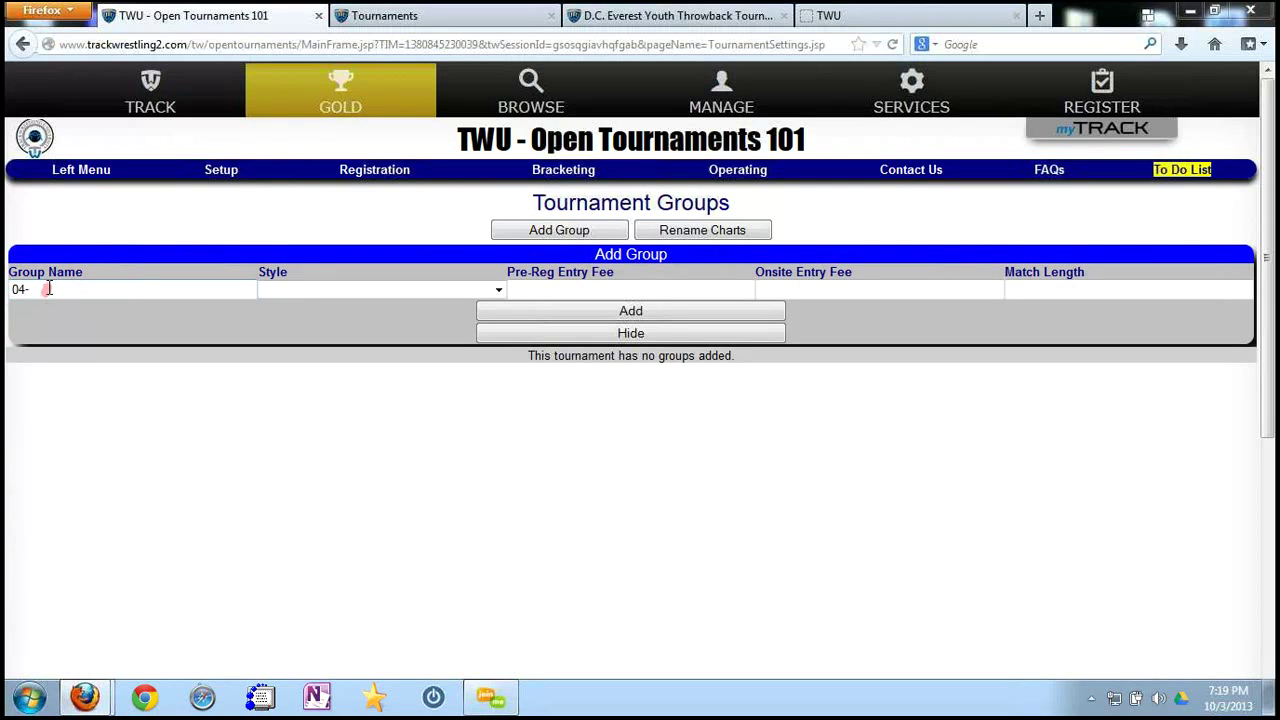
{"action": "type", "text": "5"}
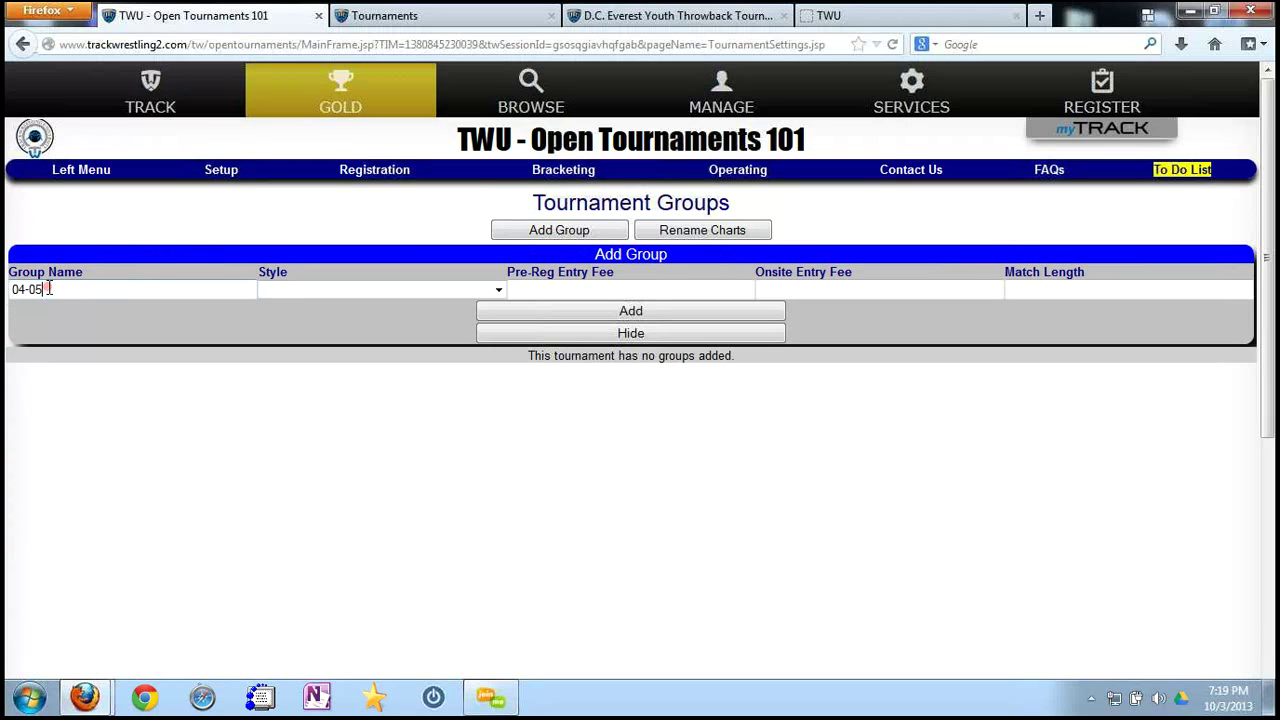
Choose Folkstyle for the group, with a 20 onsite fee and match length 3.
{"action": "left_click", "coordinate": [385, 287]}
{"action": "left_click", "coordinate": [163, 429]}
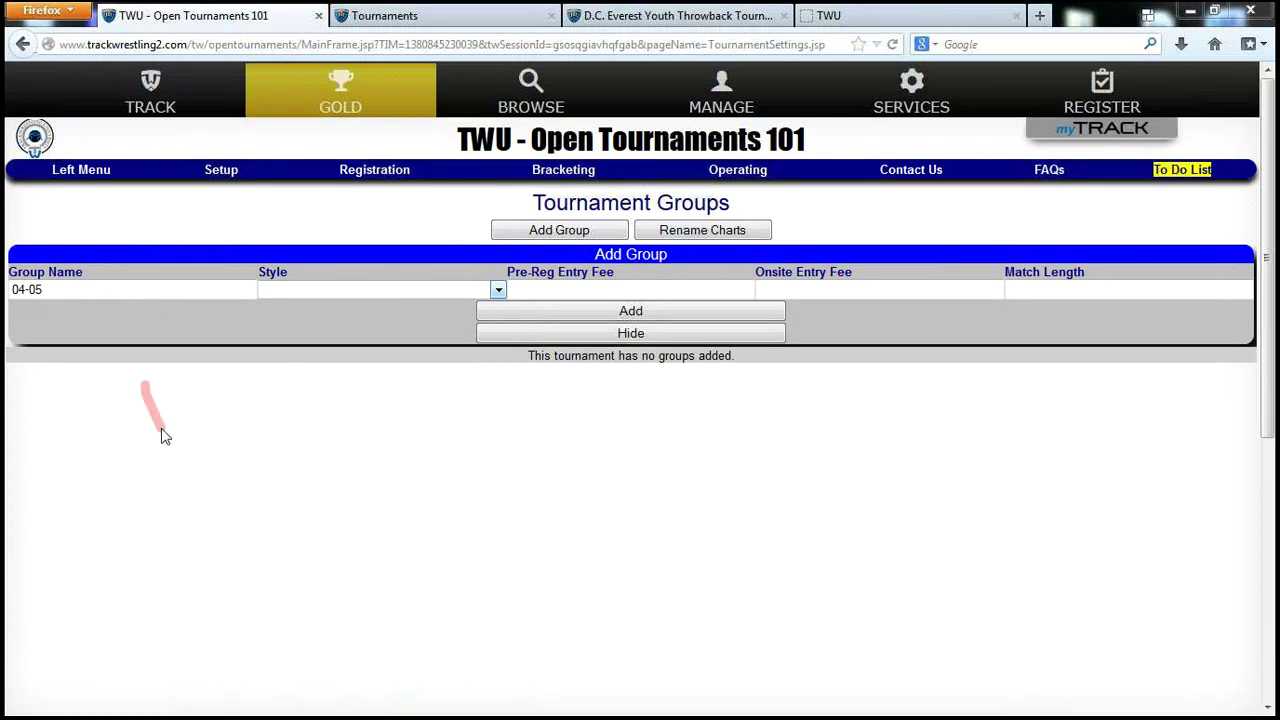
{"action": "left_click", "coordinate": [322, 293]}
{"action": "left_click", "coordinate": [320, 320]}
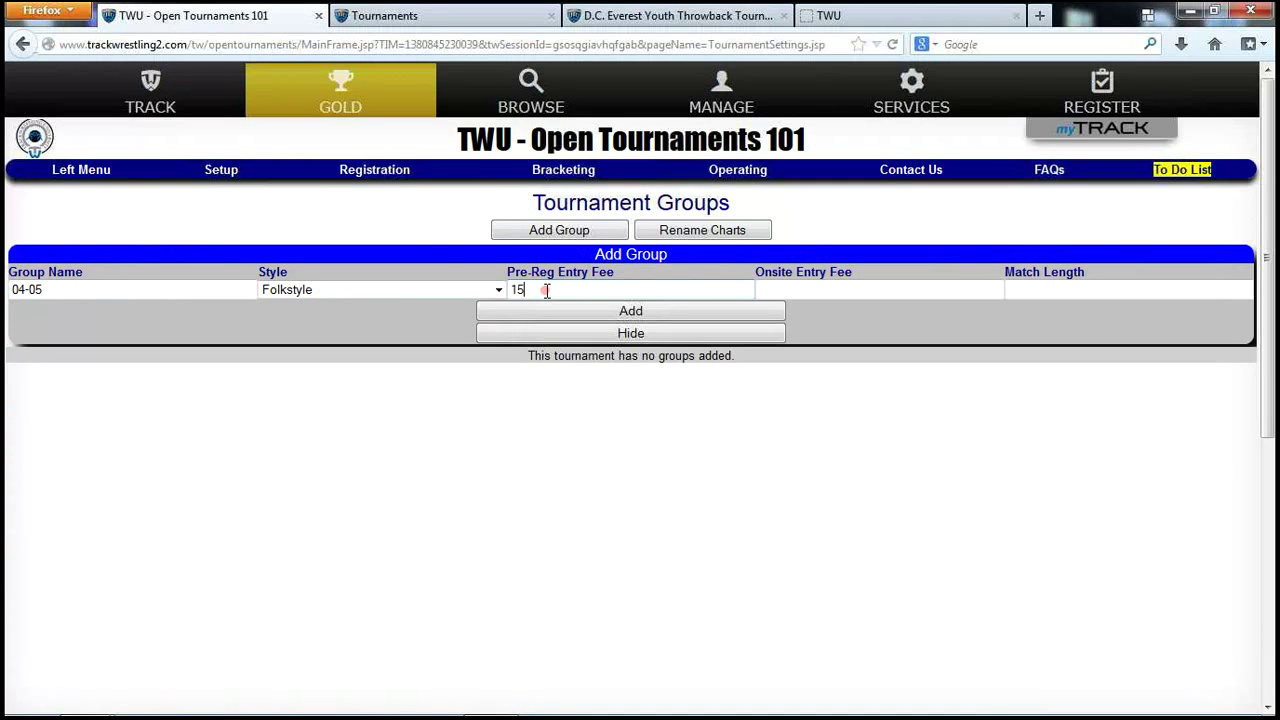
{"action": "key", "text": "Tab"}
{"action": "type", "text": "20"}
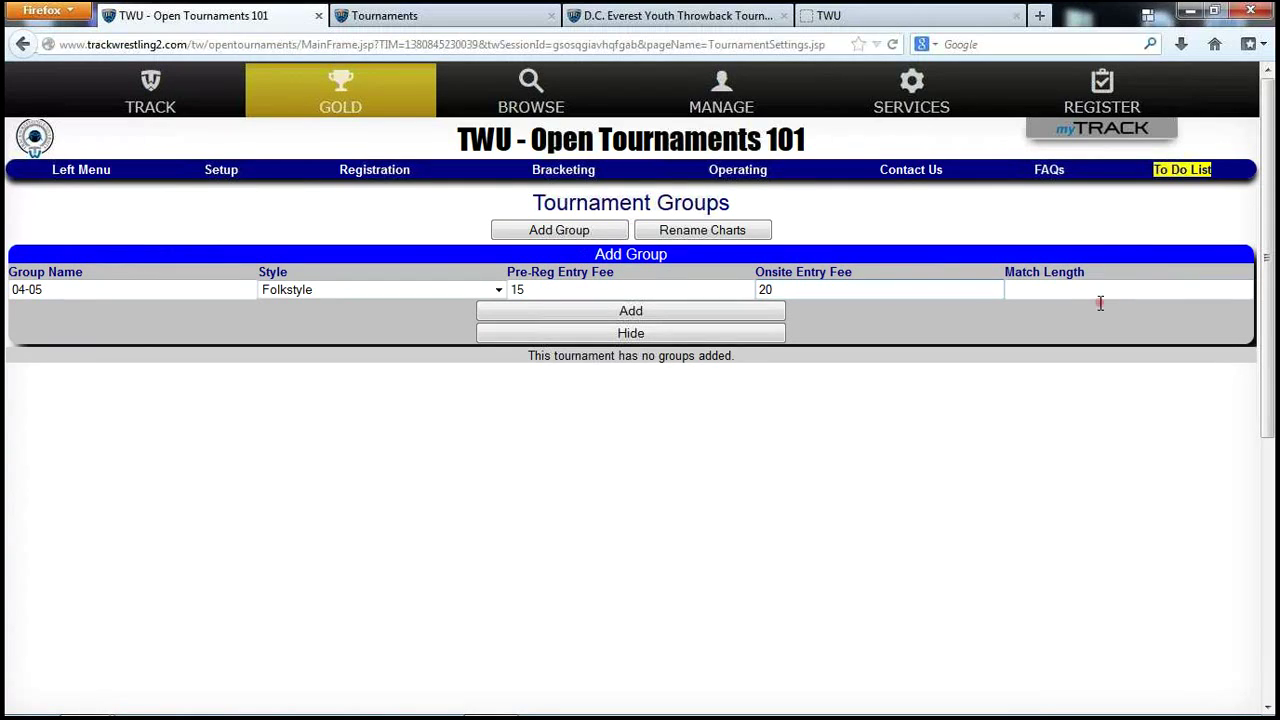
{"action": "left_click", "coordinate": [1062, 288]}
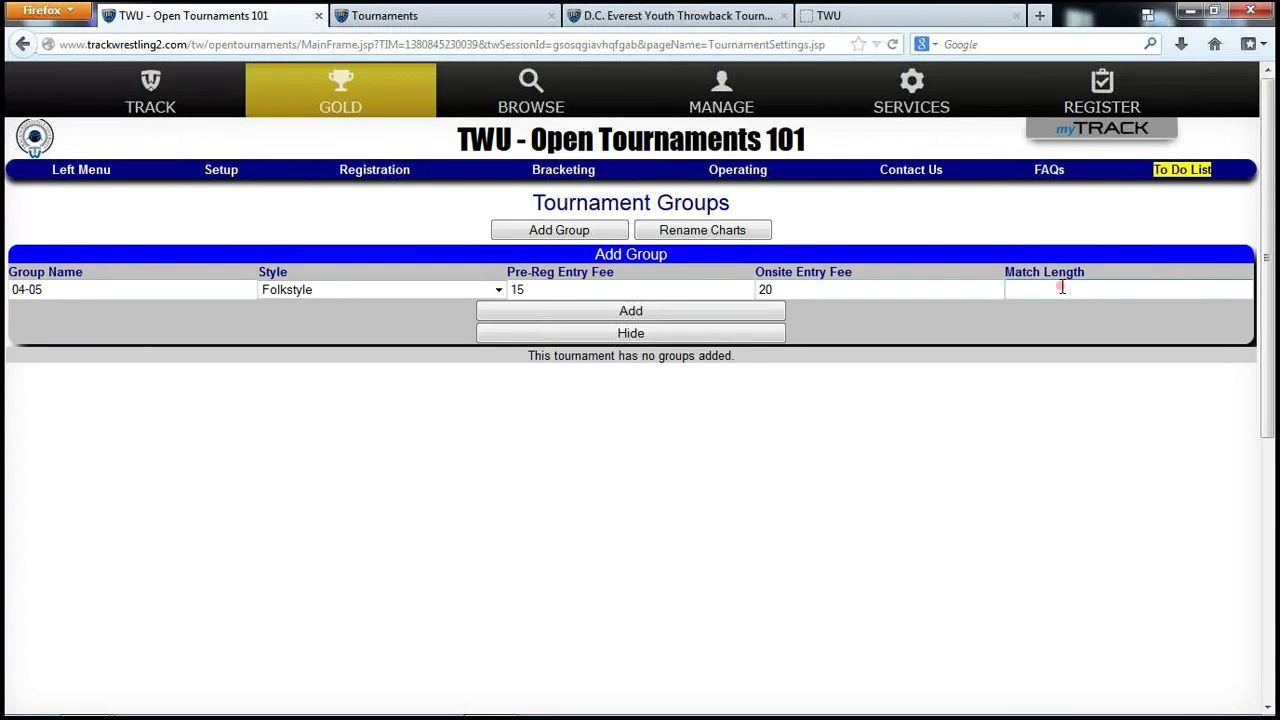
{"action": "type", "text": "3"}
Save the 04-05 group and set its birth-date range start to 01/01/2004.
{"action": "left_click", "coordinate": [727, 319]}
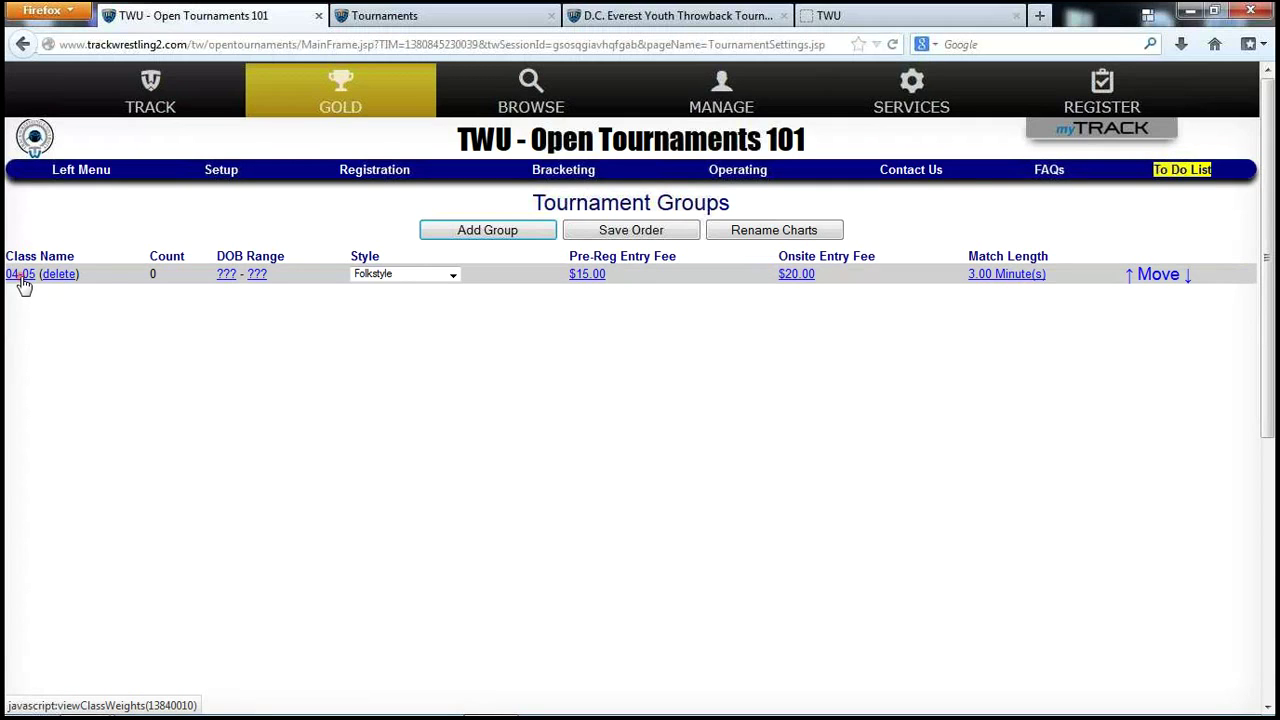
{"action": "left_click", "coordinate": [224, 274]}
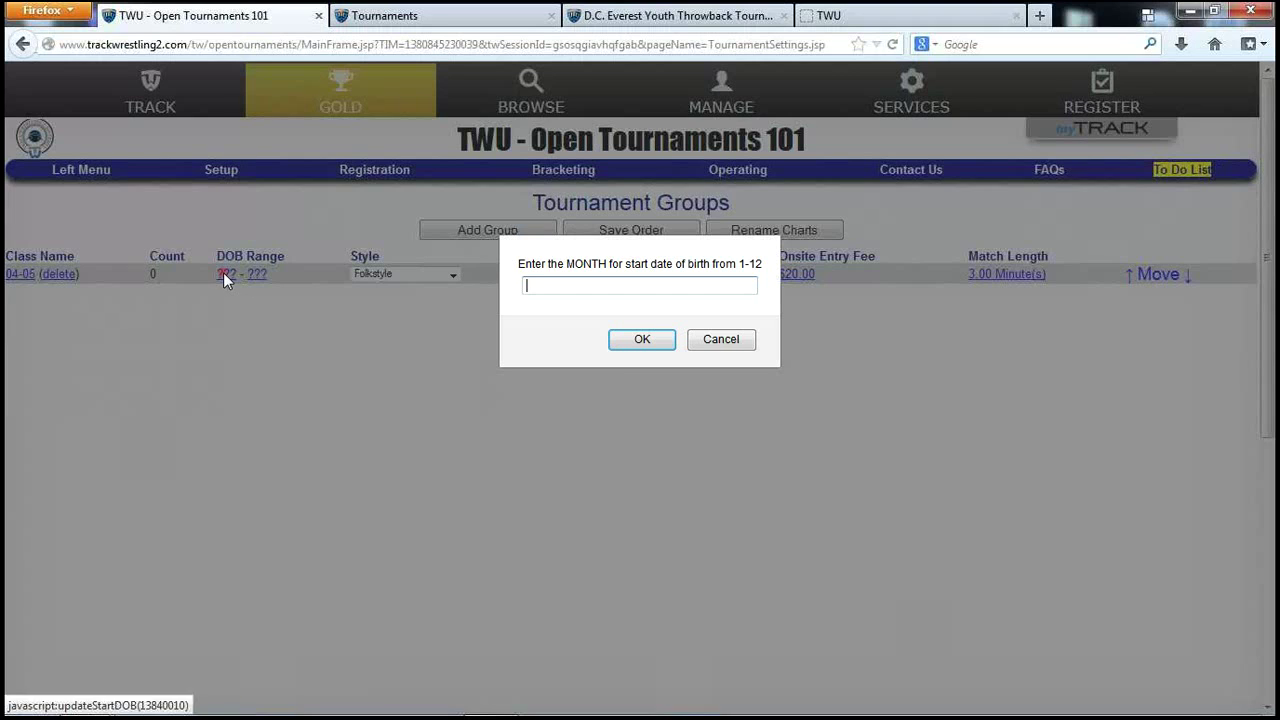
{"action": "left_click", "coordinate": [543, 289]}
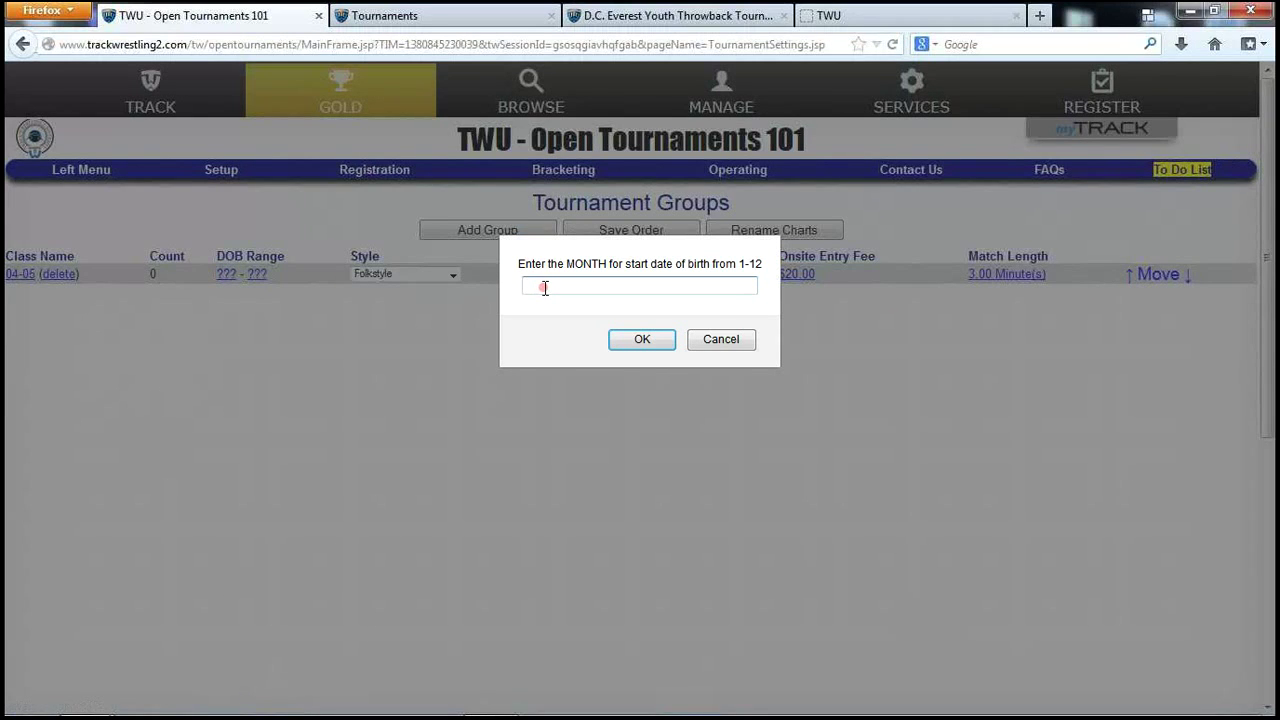
{"action": "left_click", "coordinate": [723, 340]}
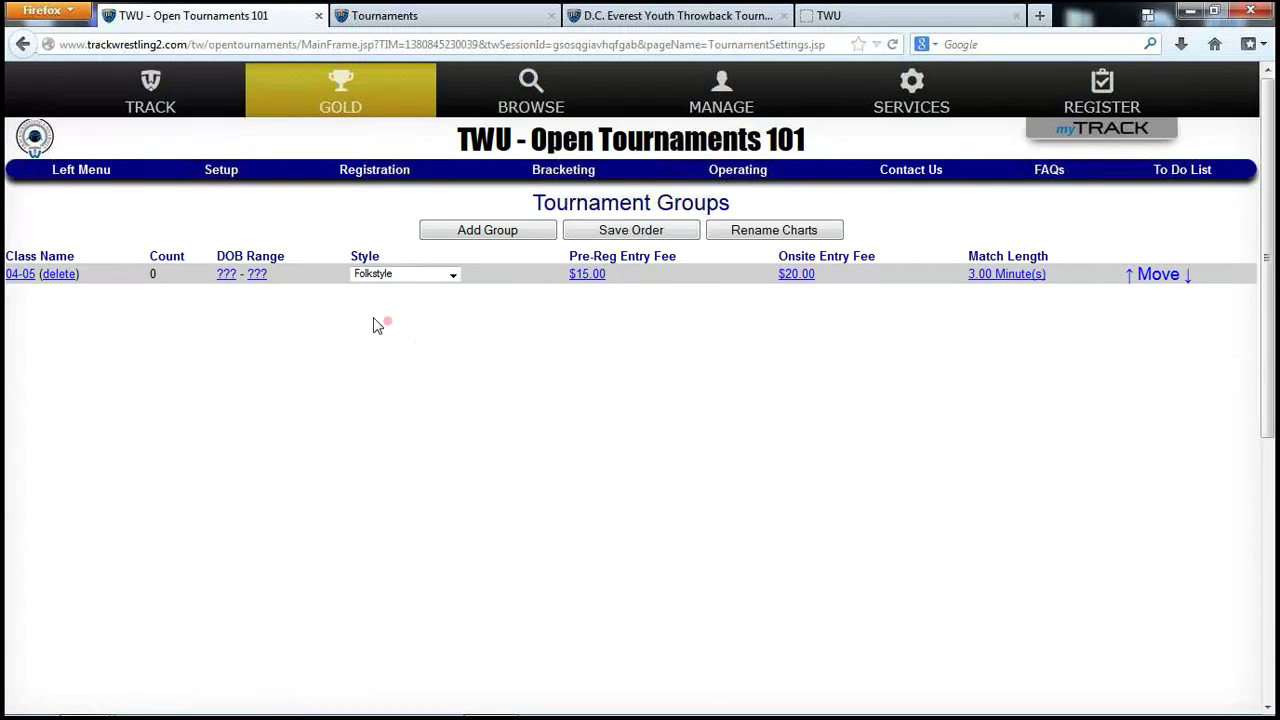
{"action": "left_click", "coordinate": [226, 274]}
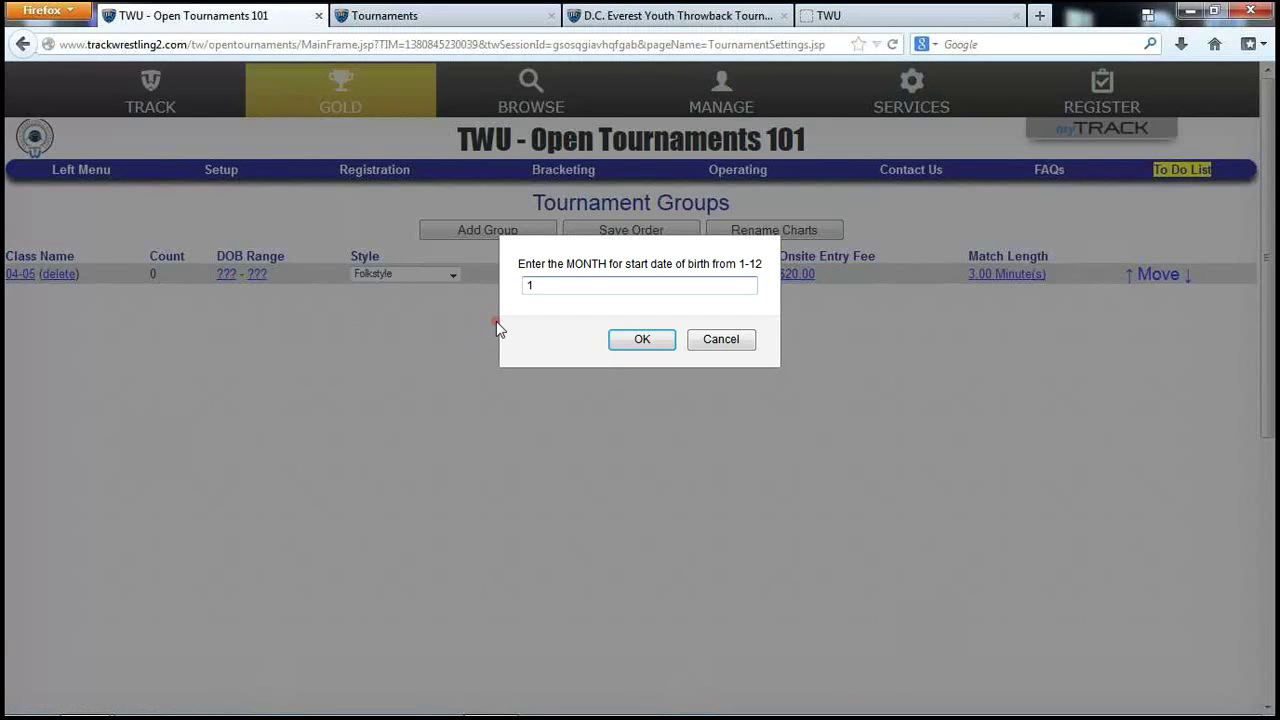
{"action": "key", "text": "Return"}
{"action": "type", "text": "1"}
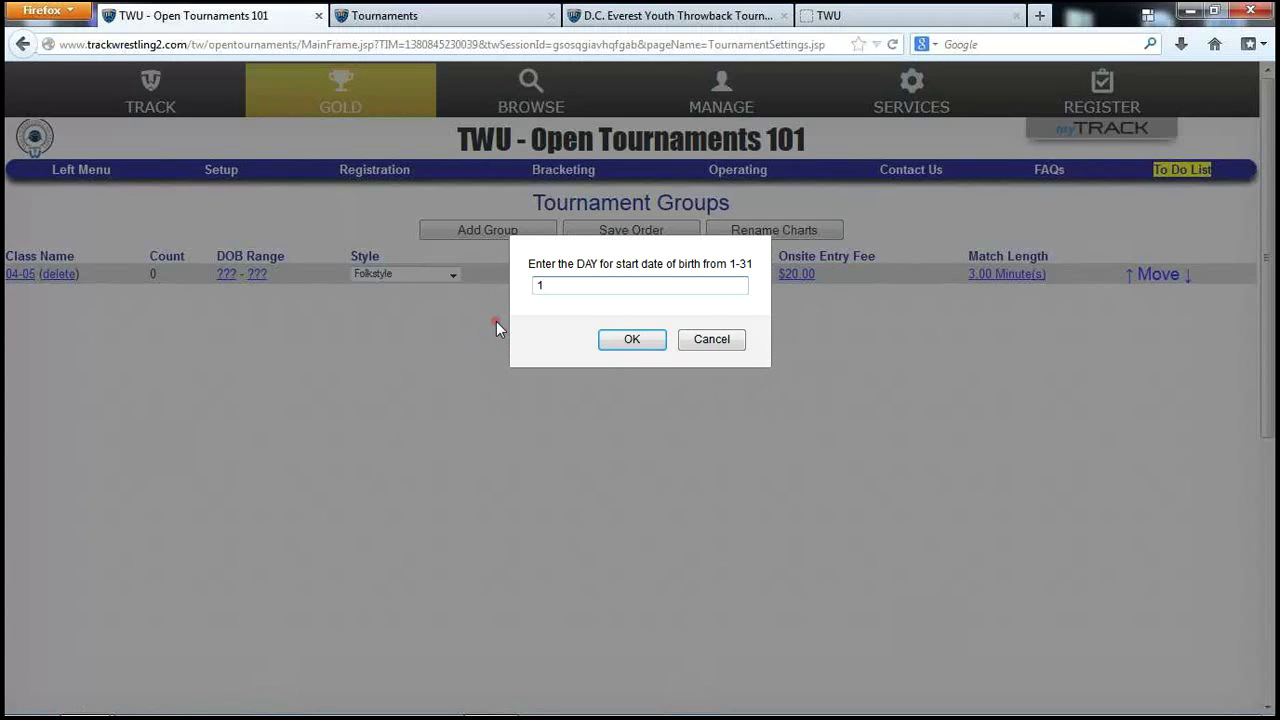
{"action": "key", "text": "Return"}
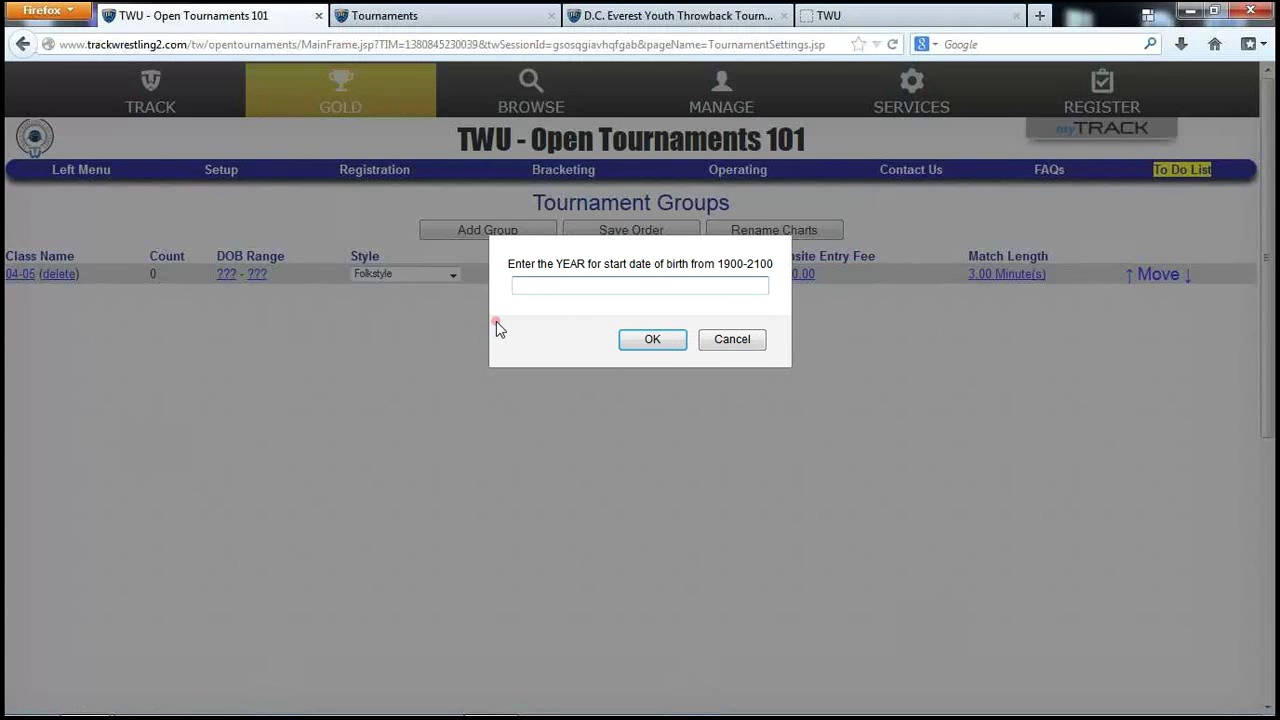
{"action": "type", "text": "2004"}
{"action": "key", "text": "BackSpace"}
{"action": "key", "text": "BackSpace"}
{"action": "type", "text": "04"}
{"action": "key", "text": "Return"}
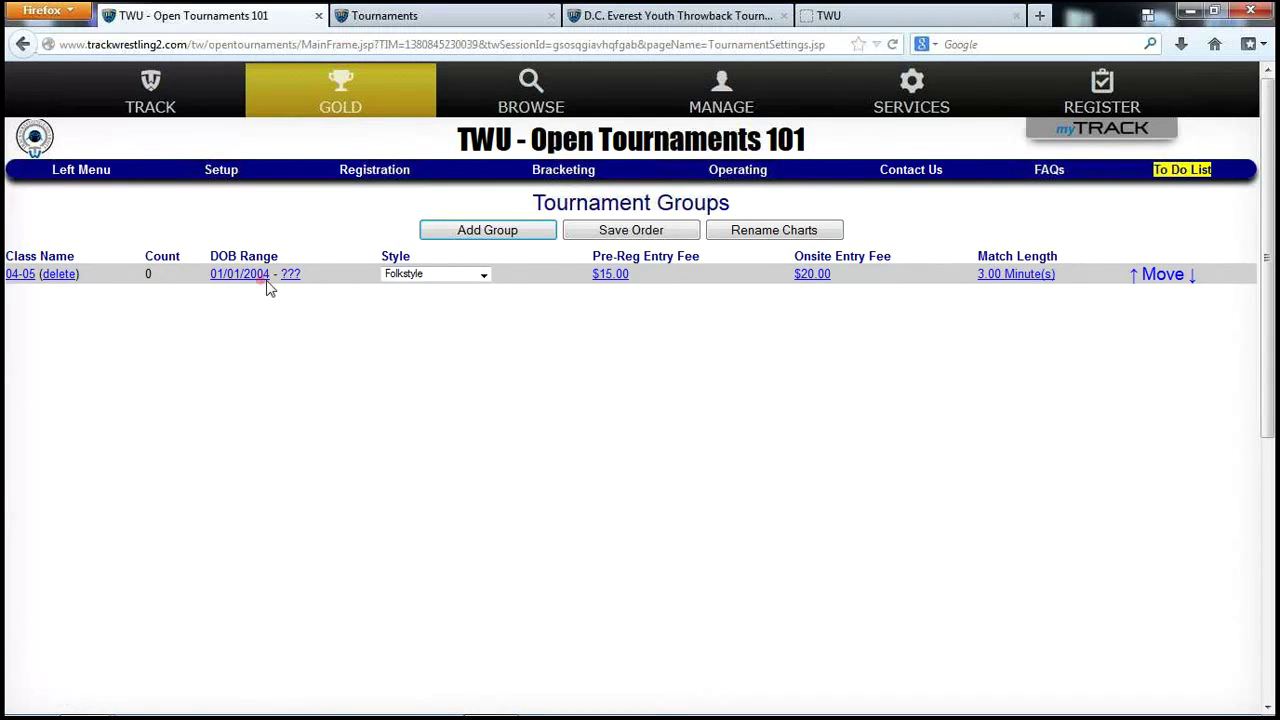
Set the end of the birth-date range to 12/31/2005.
{"action": "left_click", "coordinate": [292, 278]}
{"action": "type", "text": "12"}
{"action": "key", "text": "Return"}
{"action": "type", "text": "31"}
{"action": "key", "text": "Return"}
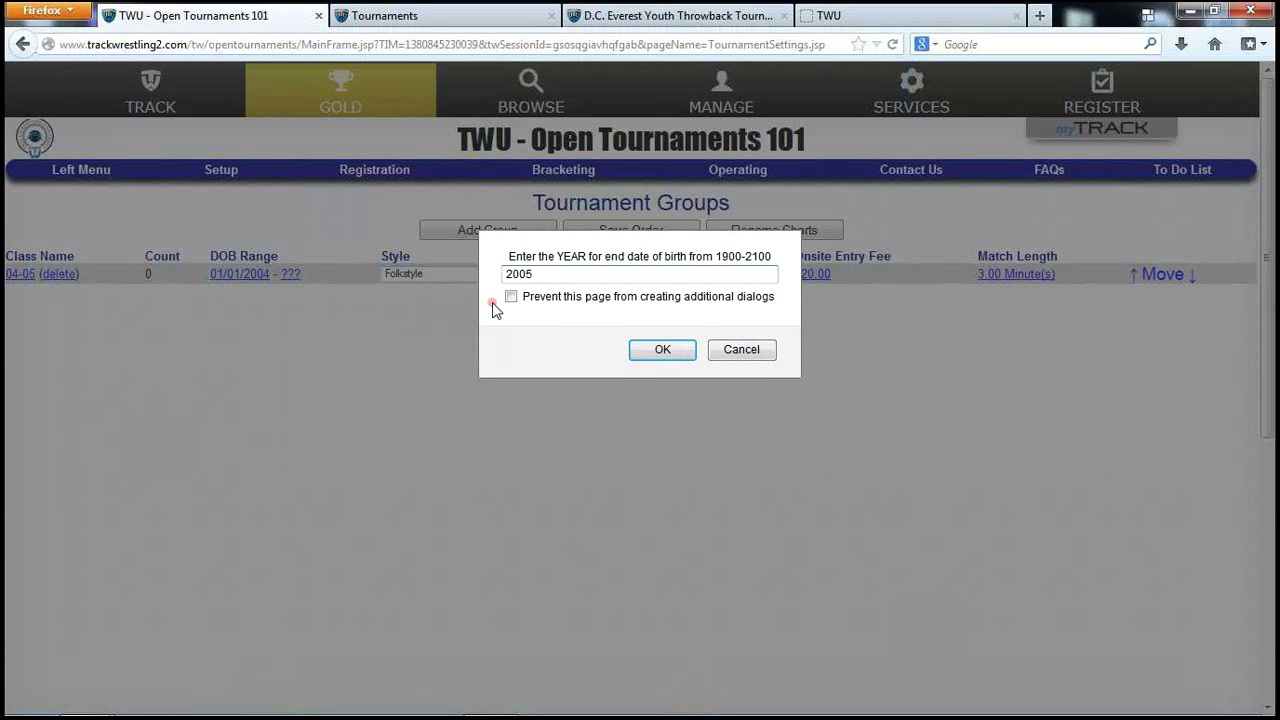
{"action": "left_click", "coordinate": [662, 350]}
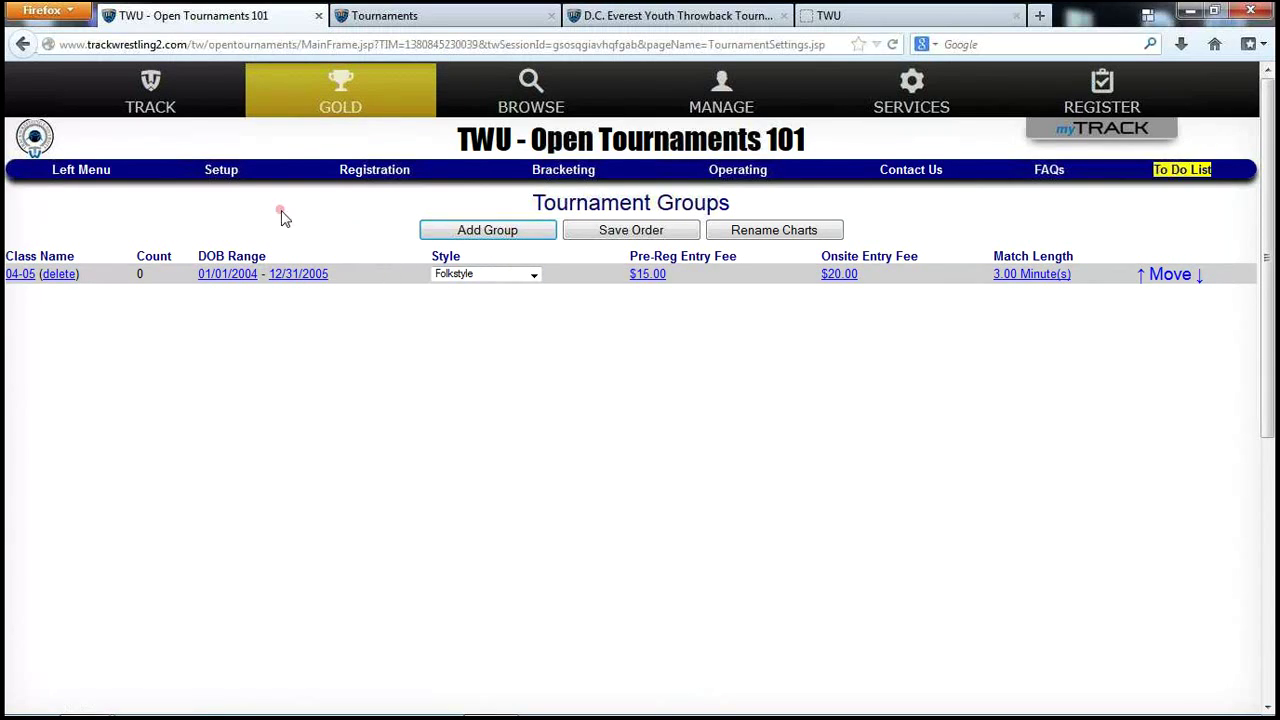
Open the Activity Points scoring page from Setup.
{"action": "left_click", "coordinate": [224, 172]}
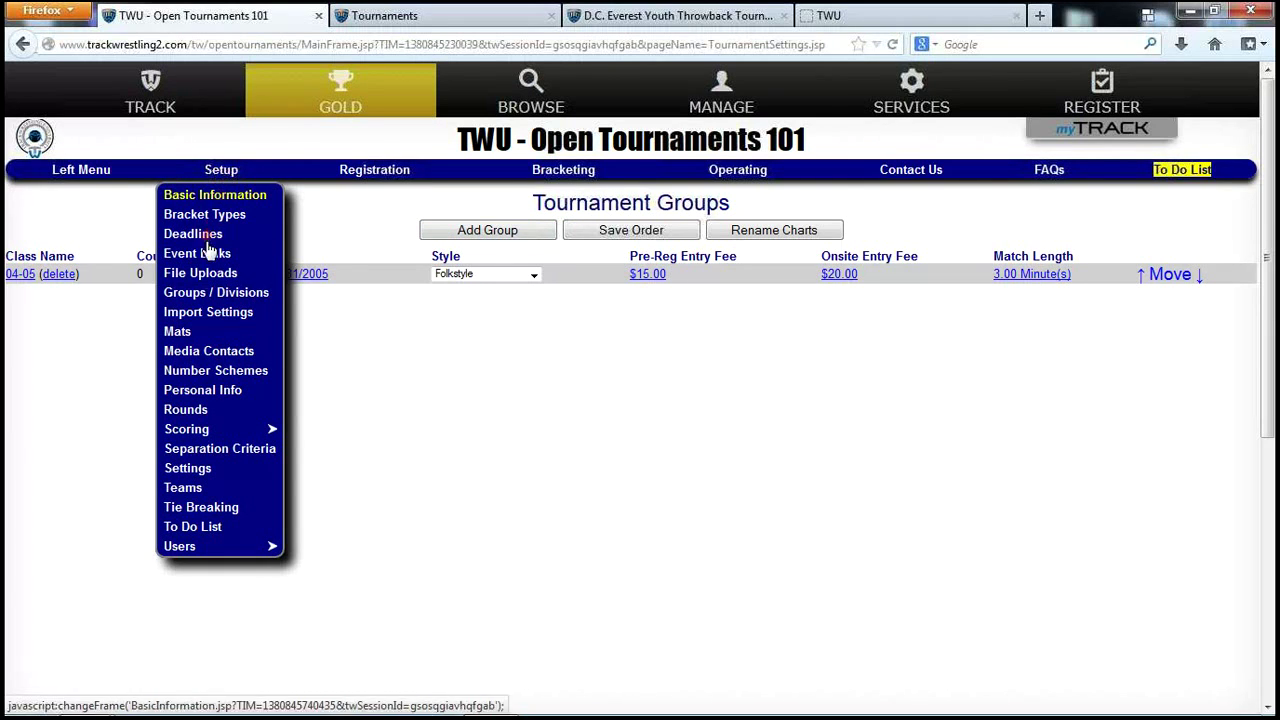
{"action": "mouse_move", "coordinate": [200, 429]}
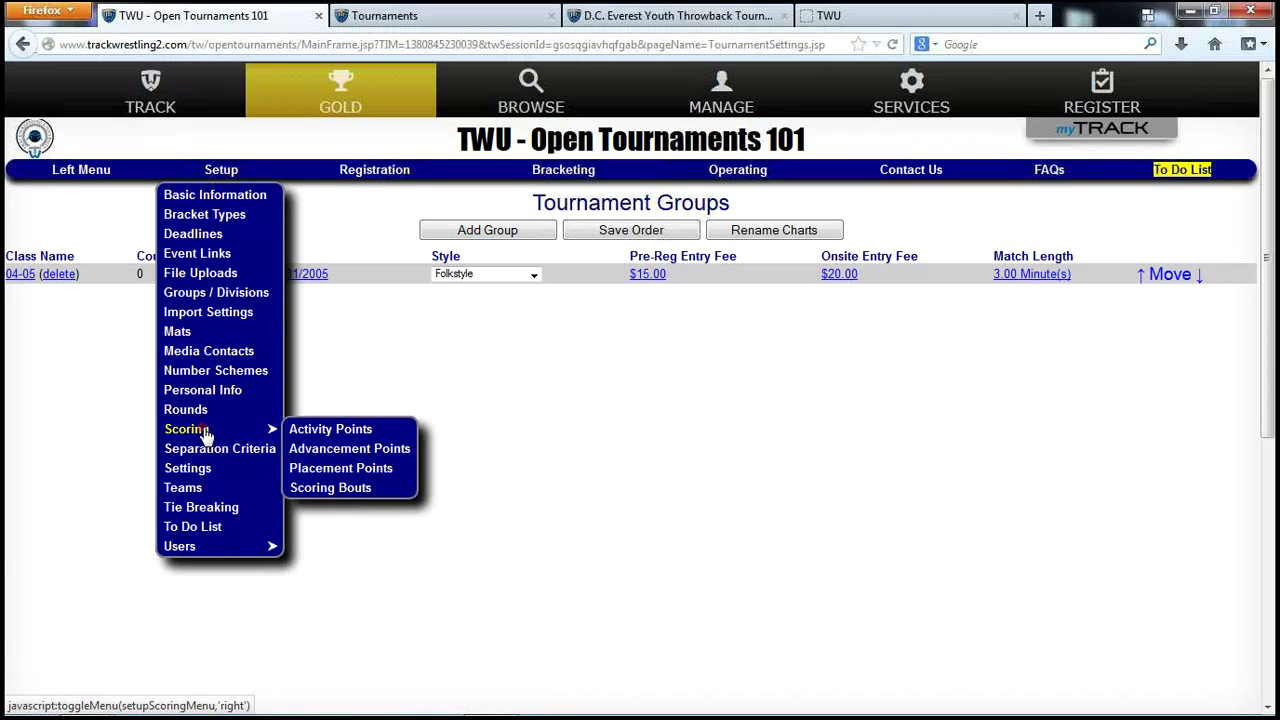
{"action": "left_click", "coordinate": [330, 430]}
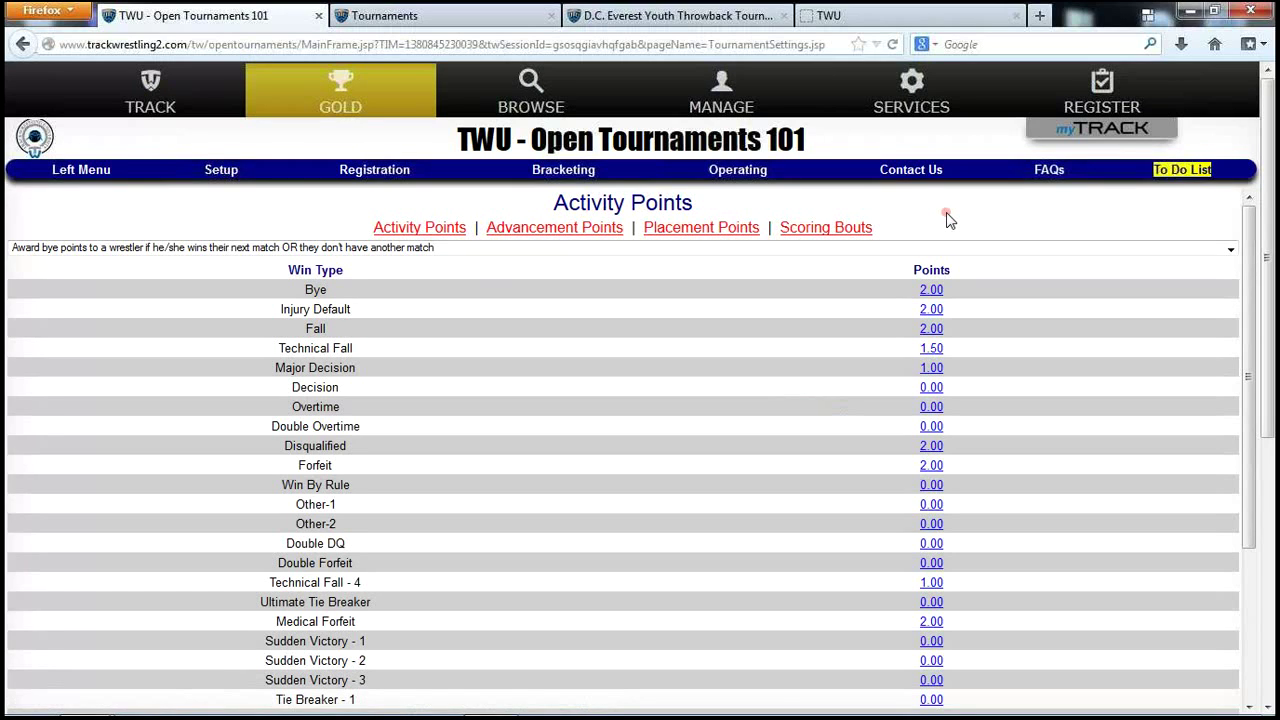
{"action": "left_click", "coordinate": [430, 230]}
{"action": "scroll", "coordinate": [810, 430], "scroll_direction": "down", "scroll_amount": 2}
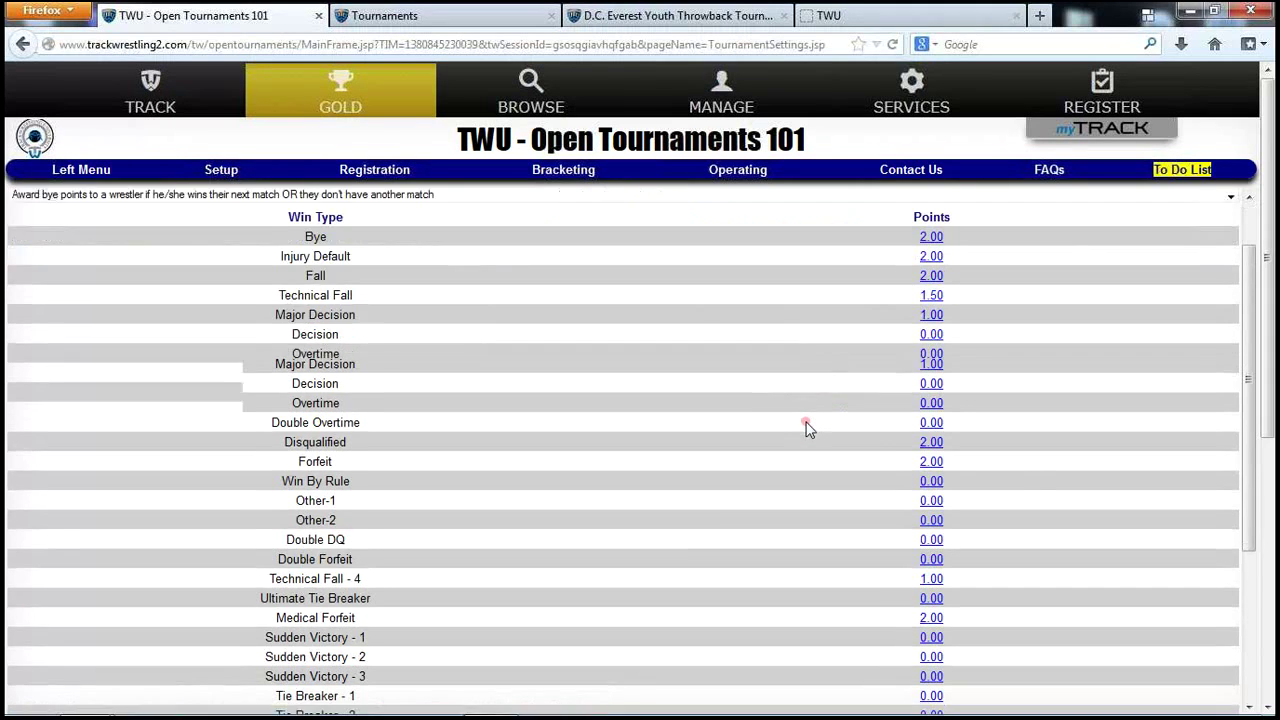
{"action": "scroll", "coordinate": [810, 432], "scroll_direction": "up", "scroll_amount": 2}
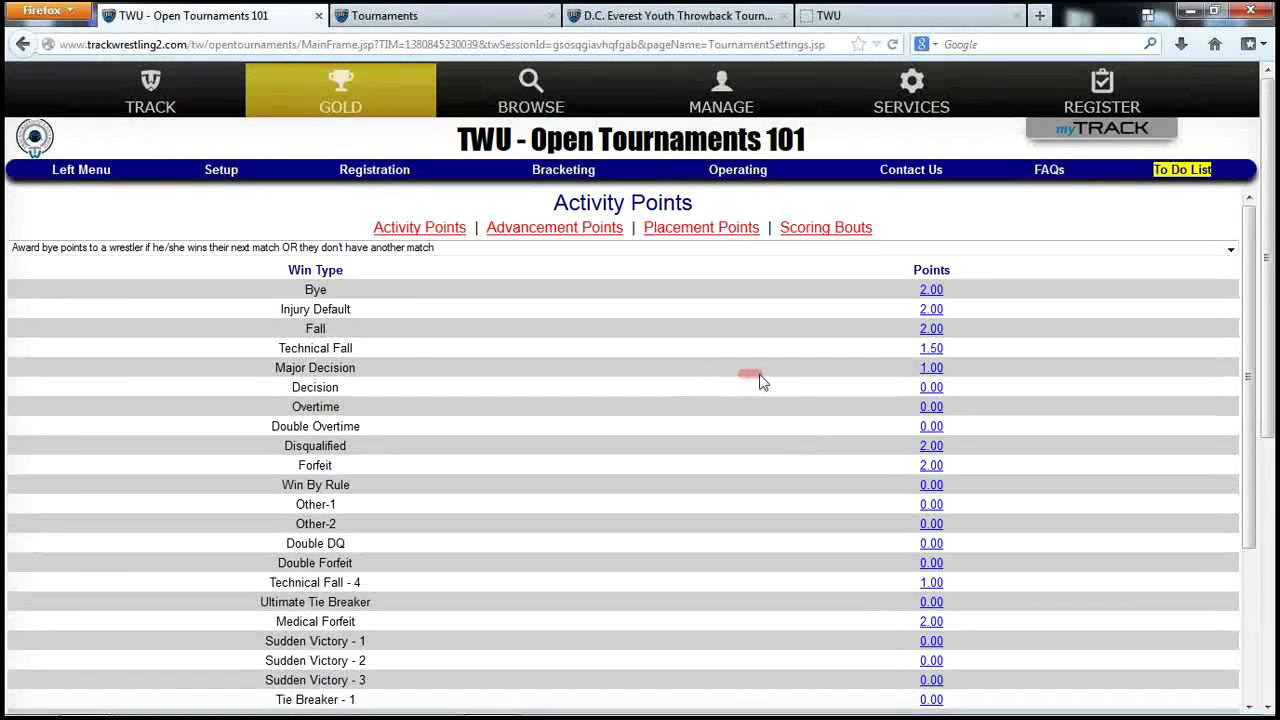
Try 0.5 for Major Decision, restore it to 1 point, and review the bye rules unchanged.
{"action": "left_click", "coordinate": [929, 369]}
{"action": "left_click", "coordinate": [683, 308]}
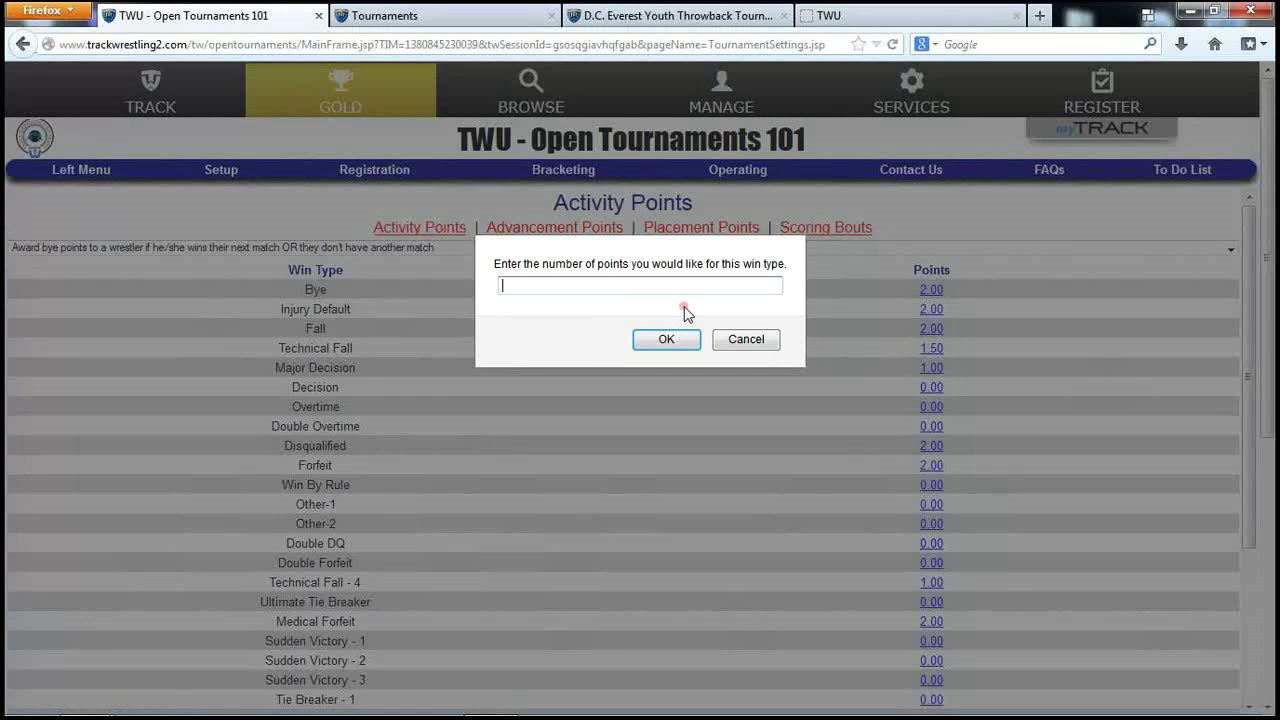
{"action": "type", "text": ".5"}
{"action": "left_click", "coordinate": [667, 340]}
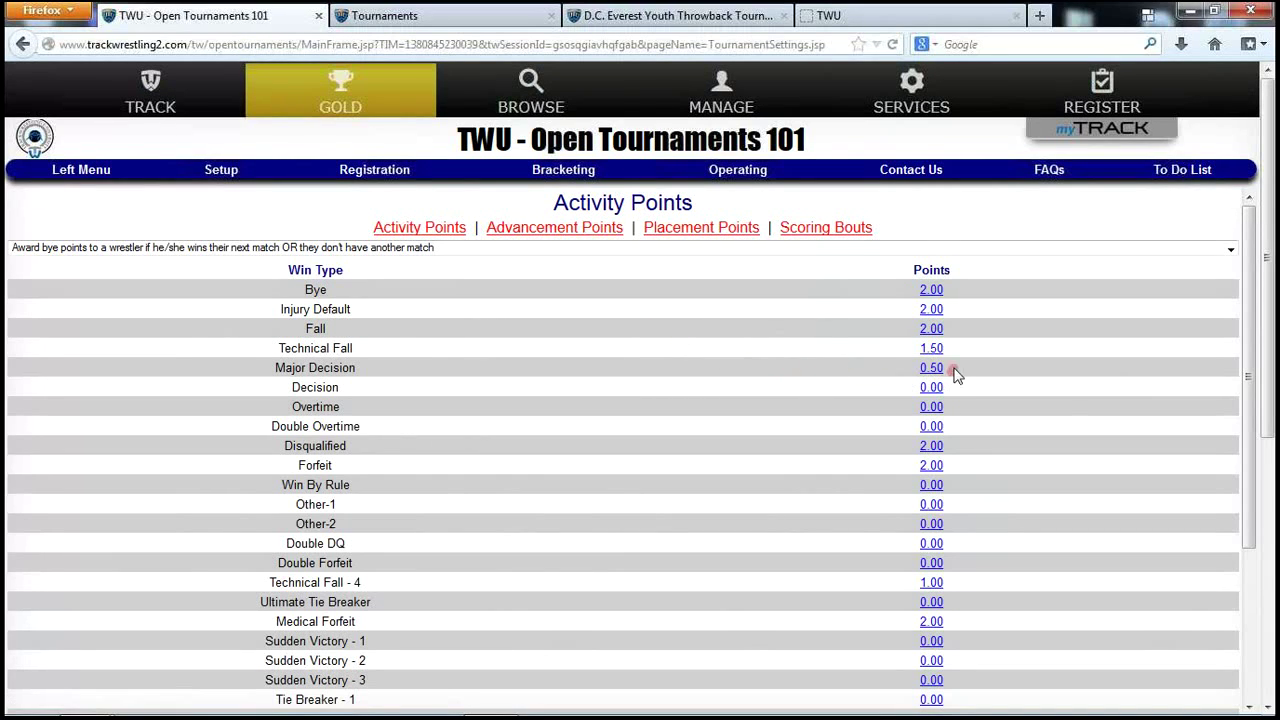
{"action": "left_click", "coordinate": [931, 369]}
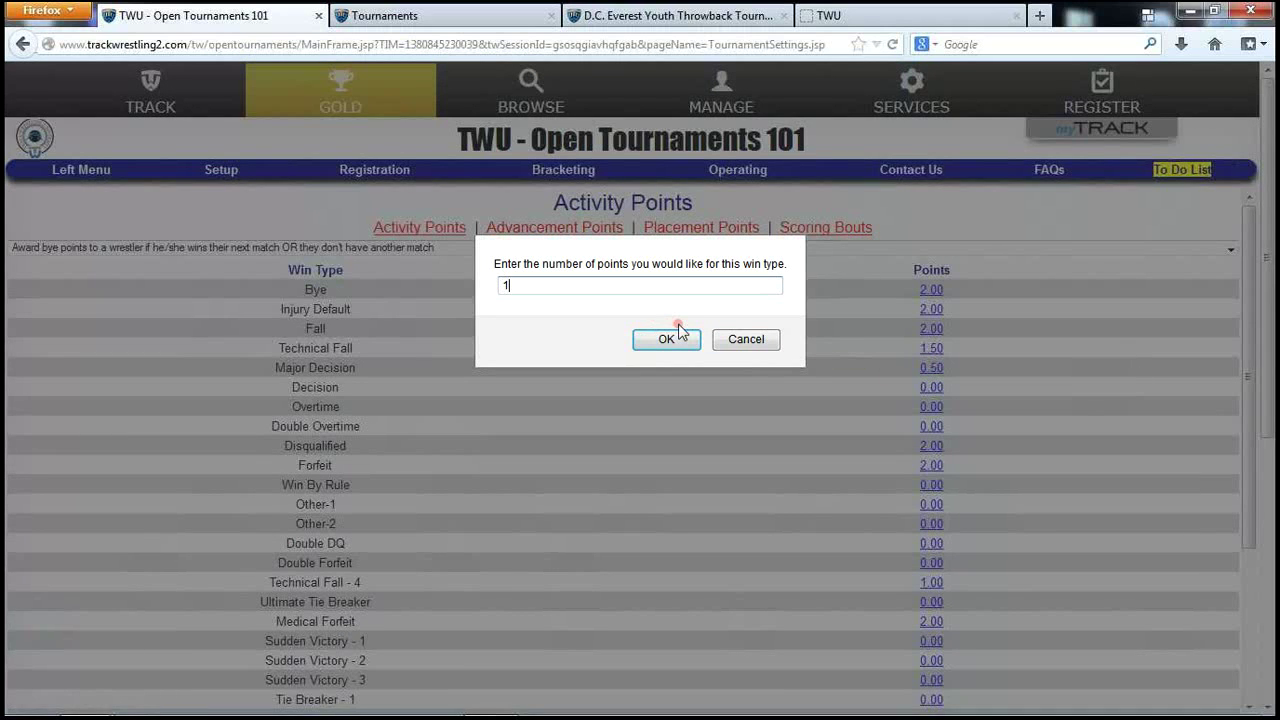
{"action": "left_click", "coordinate": [677, 333]}
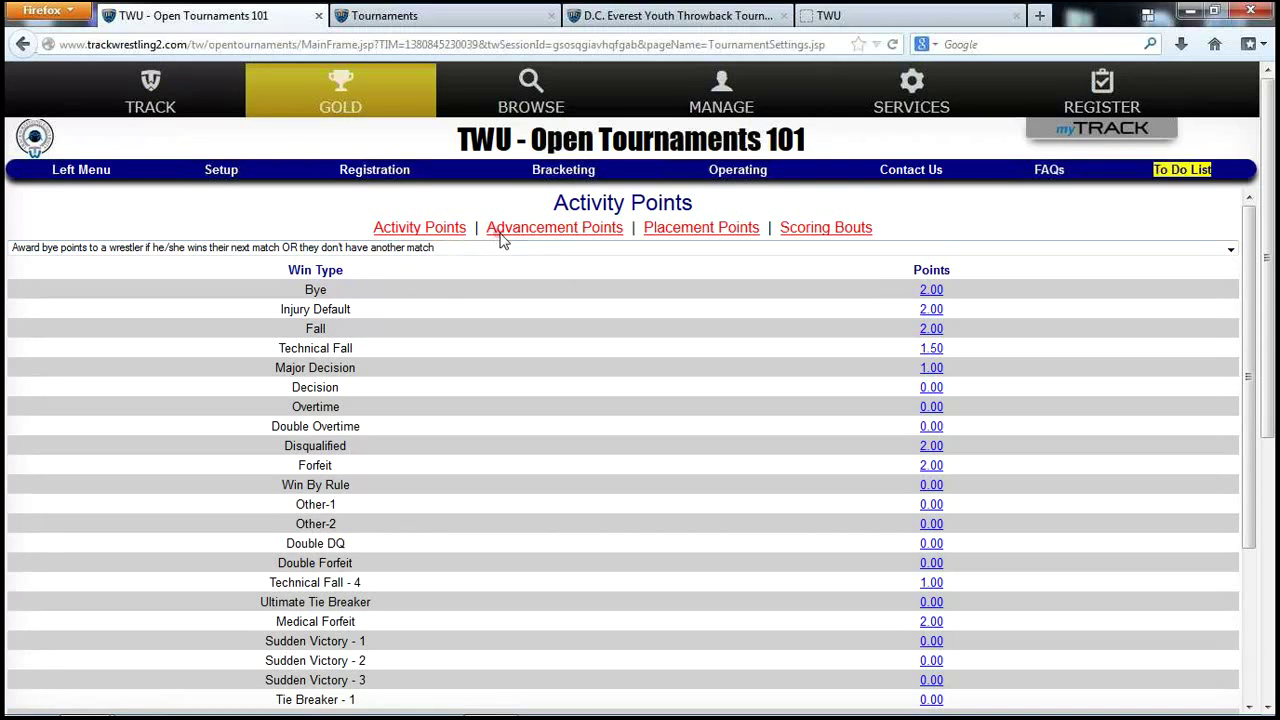
{"action": "left_click", "coordinate": [390, 252]}
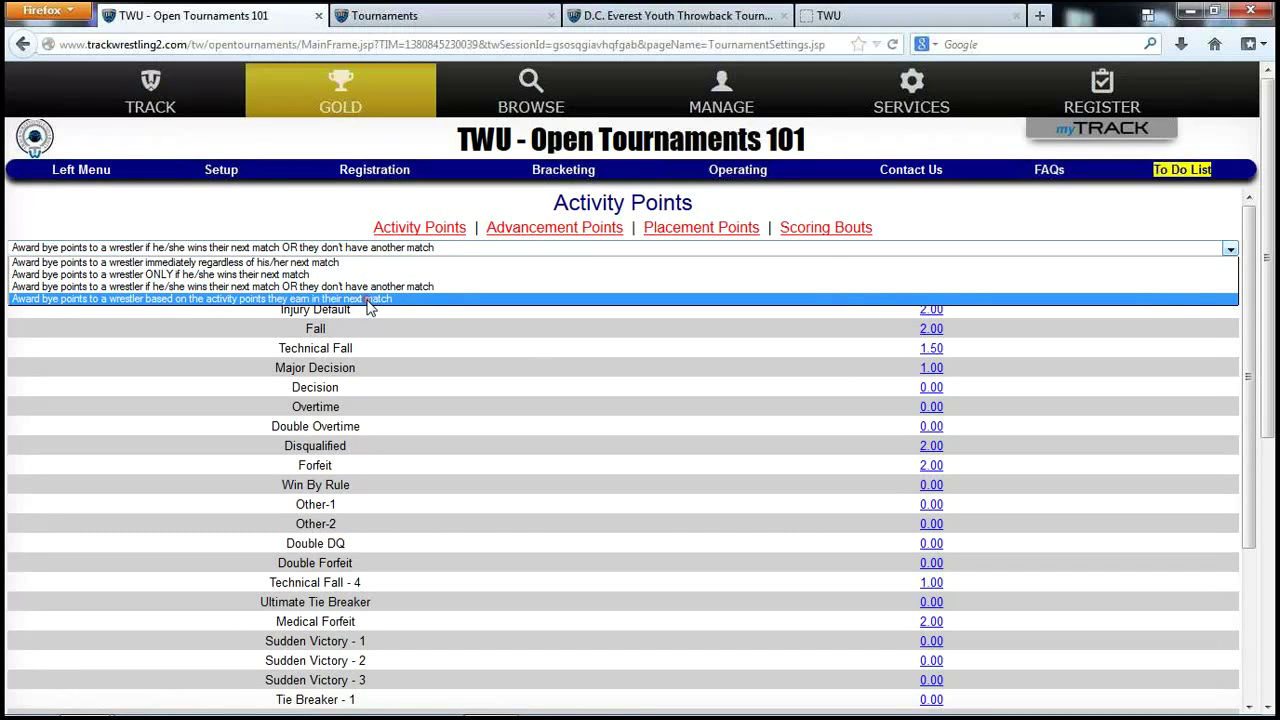
{"action": "left_click", "coordinate": [579, 324]}
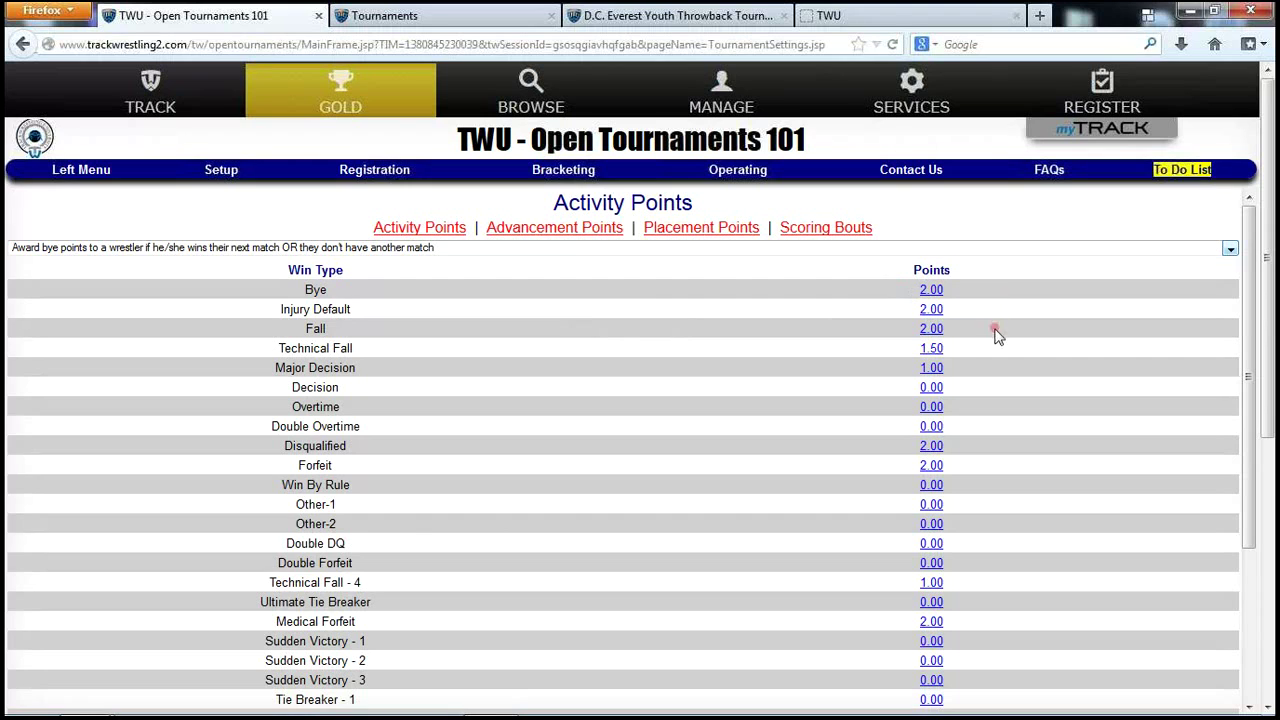
On Advancement Points, check the bracket types and give Round 1 bout 1 one point.
{"action": "left_click", "coordinate": [551, 229]}
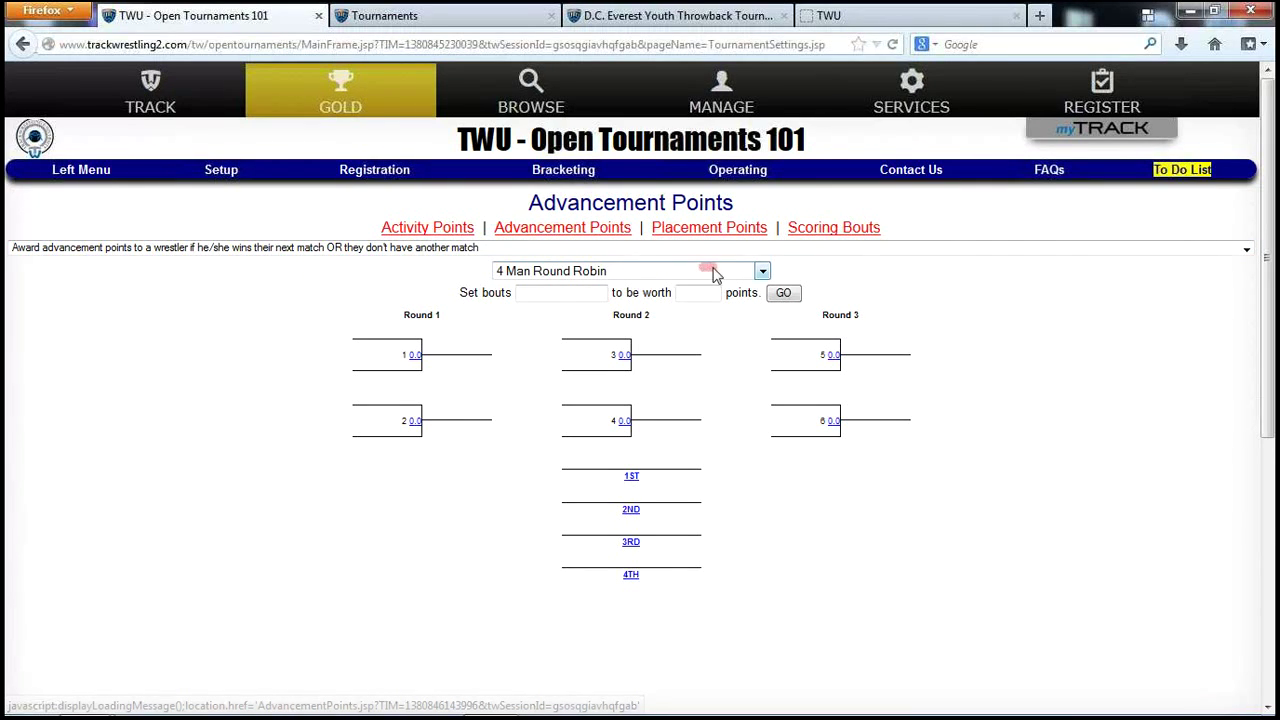
{"action": "left_click", "coordinate": [759, 272]}
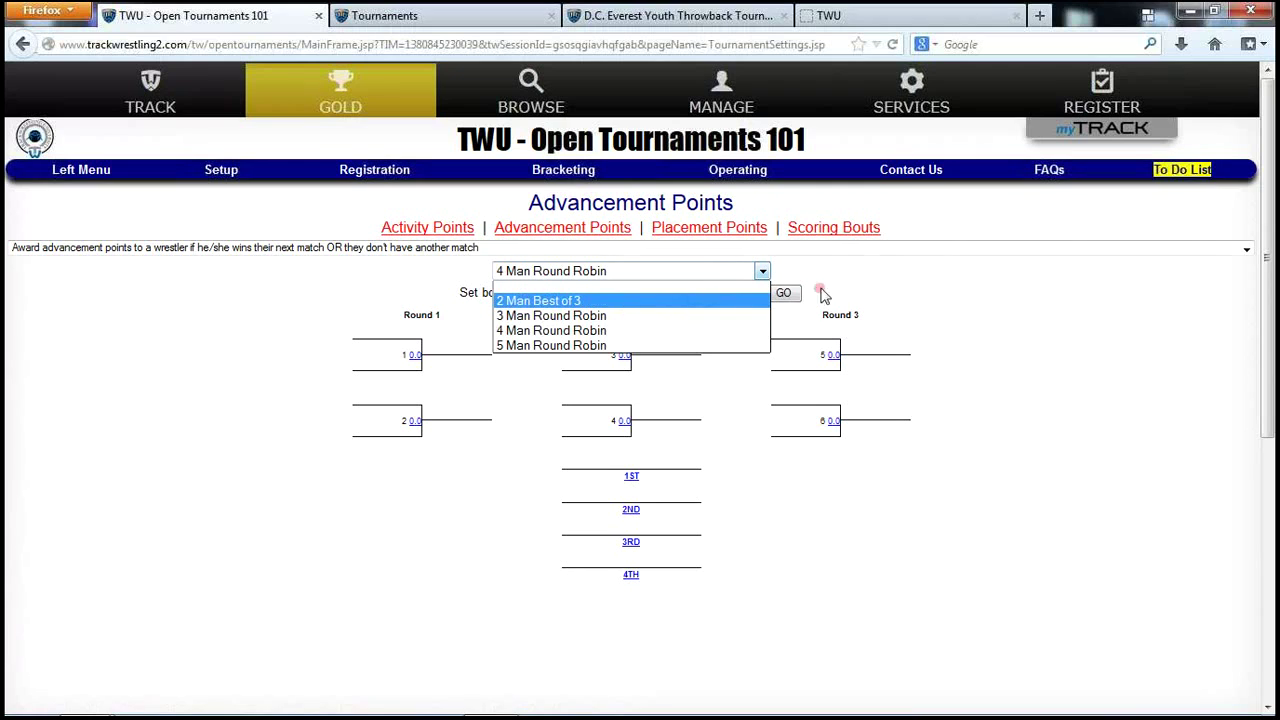
{"action": "left_click", "coordinate": [899, 272]}
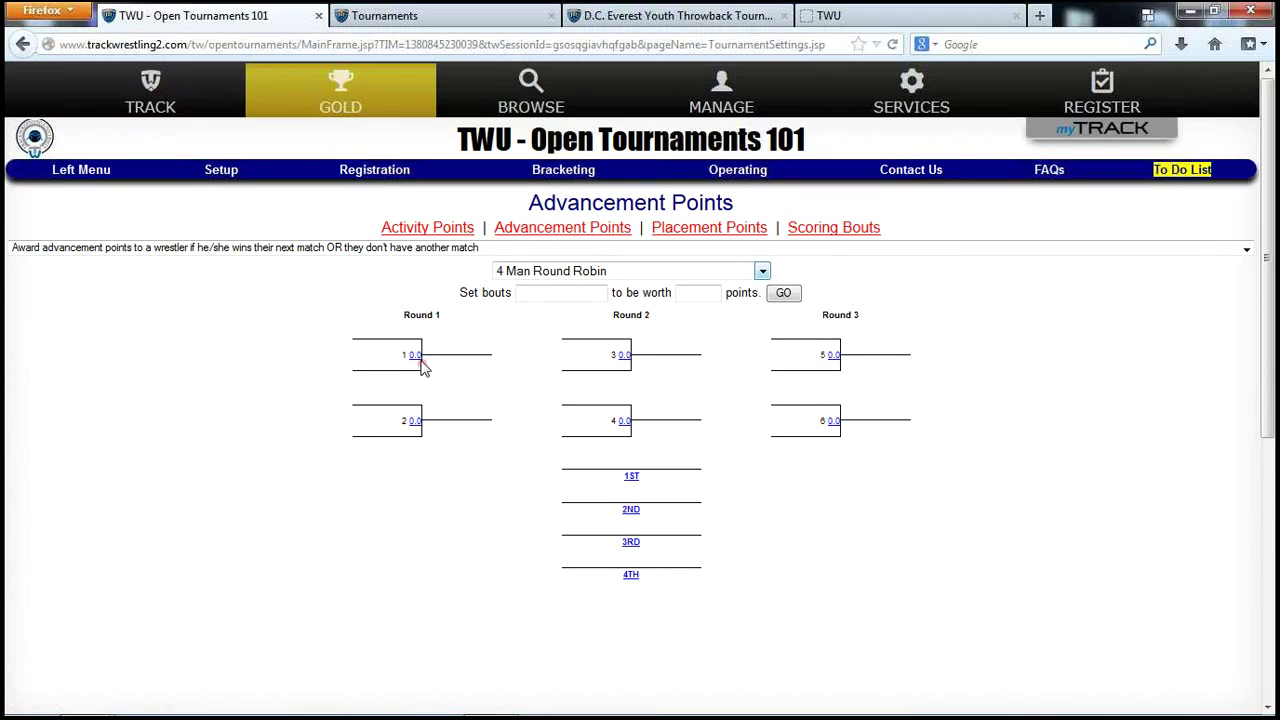
{"action": "left_click", "coordinate": [415, 357]}
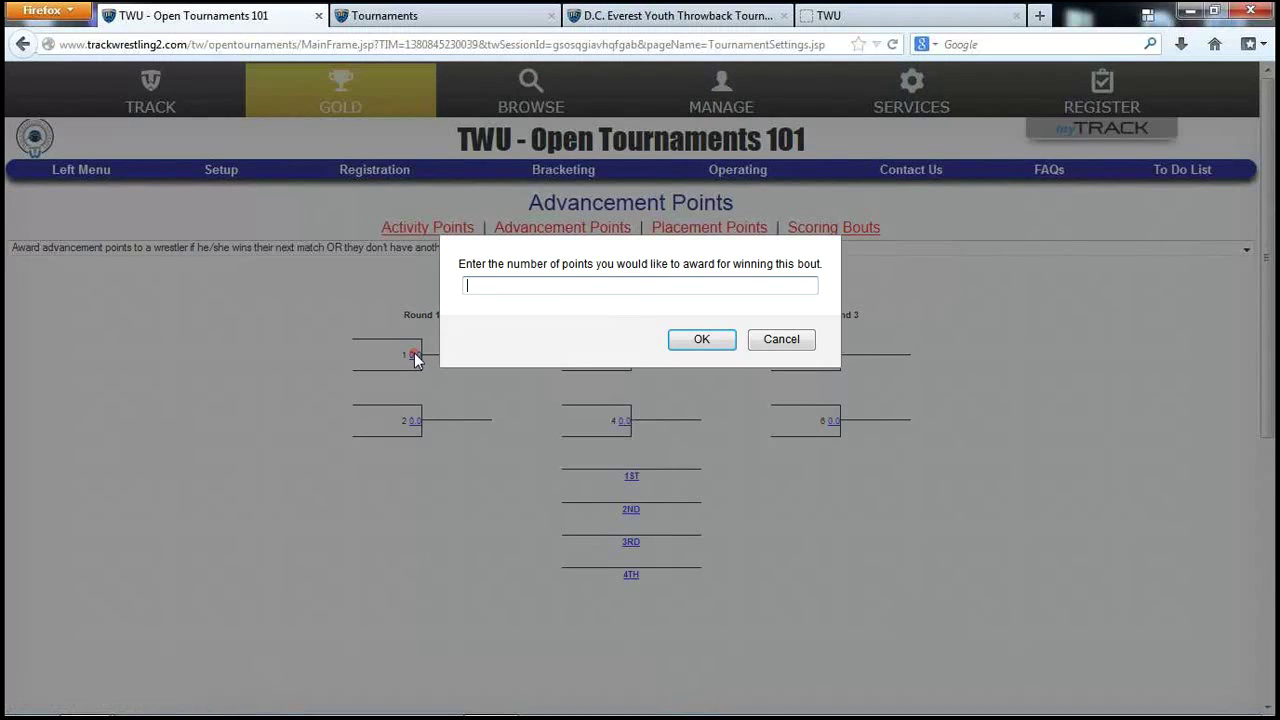
{"action": "type", "text": "1"}
{"action": "left_click", "coordinate": [689, 343]}
{"action": "left_click", "coordinate": [312, 340]}
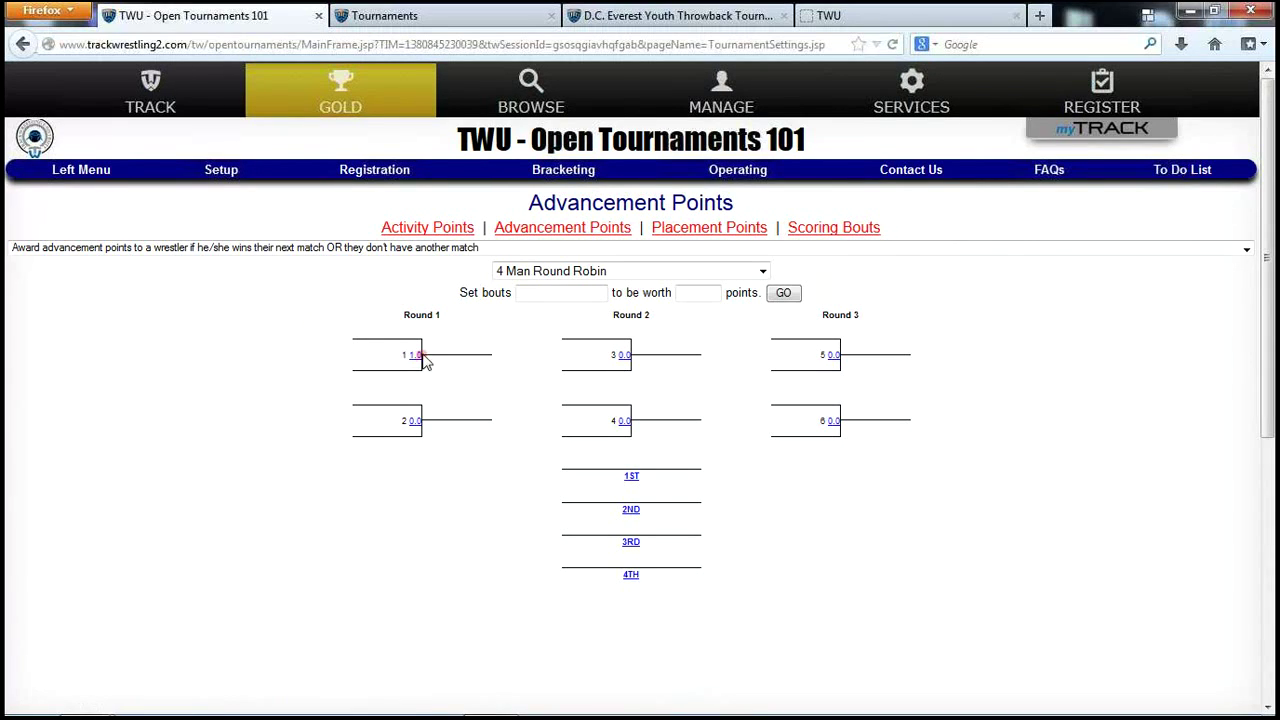
Use Set bouts to apply 2 points to bouts 1,2, then reset bouts 1-6 to 0.
{"action": "left_click", "coordinate": [576, 293]}
{"action": "type", "text": "1,"}
{"action": "type", "text": "2"}
{"action": "left_click", "coordinate": [784, 295]}
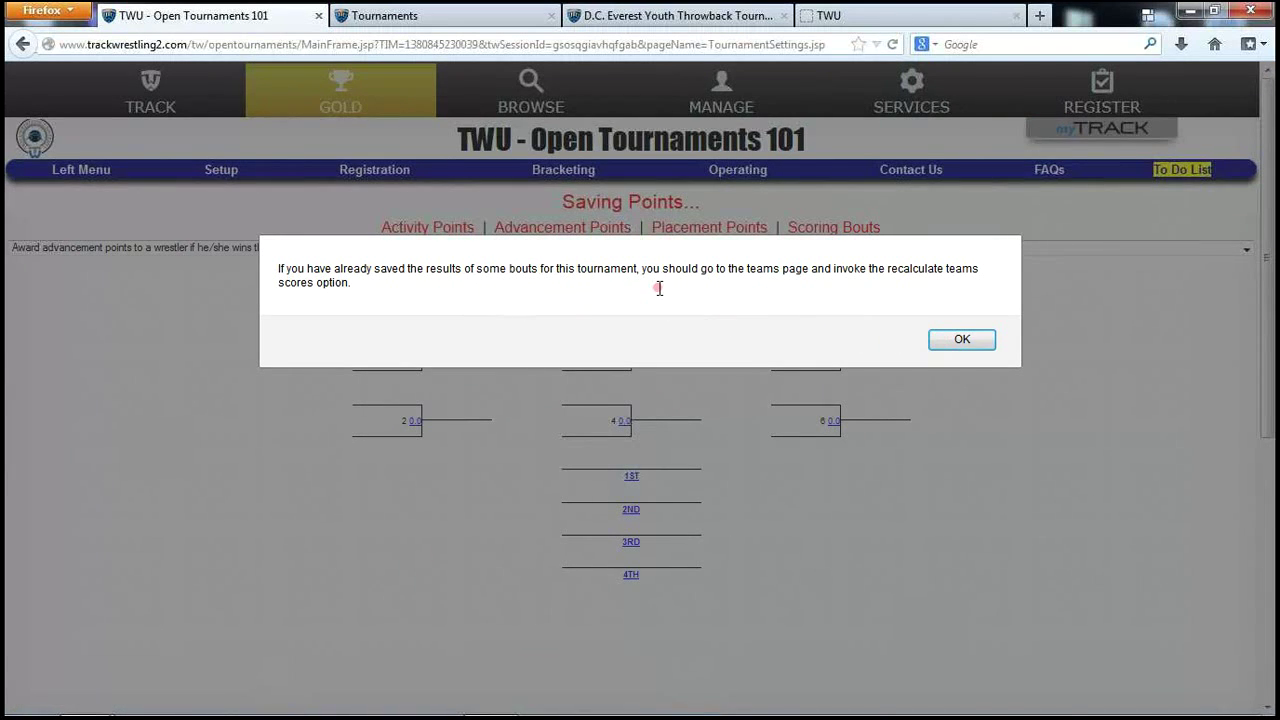
{"action": "left_click", "coordinate": [967, 343]}
{"action": "left_click", "coordinate": [962, 341]}
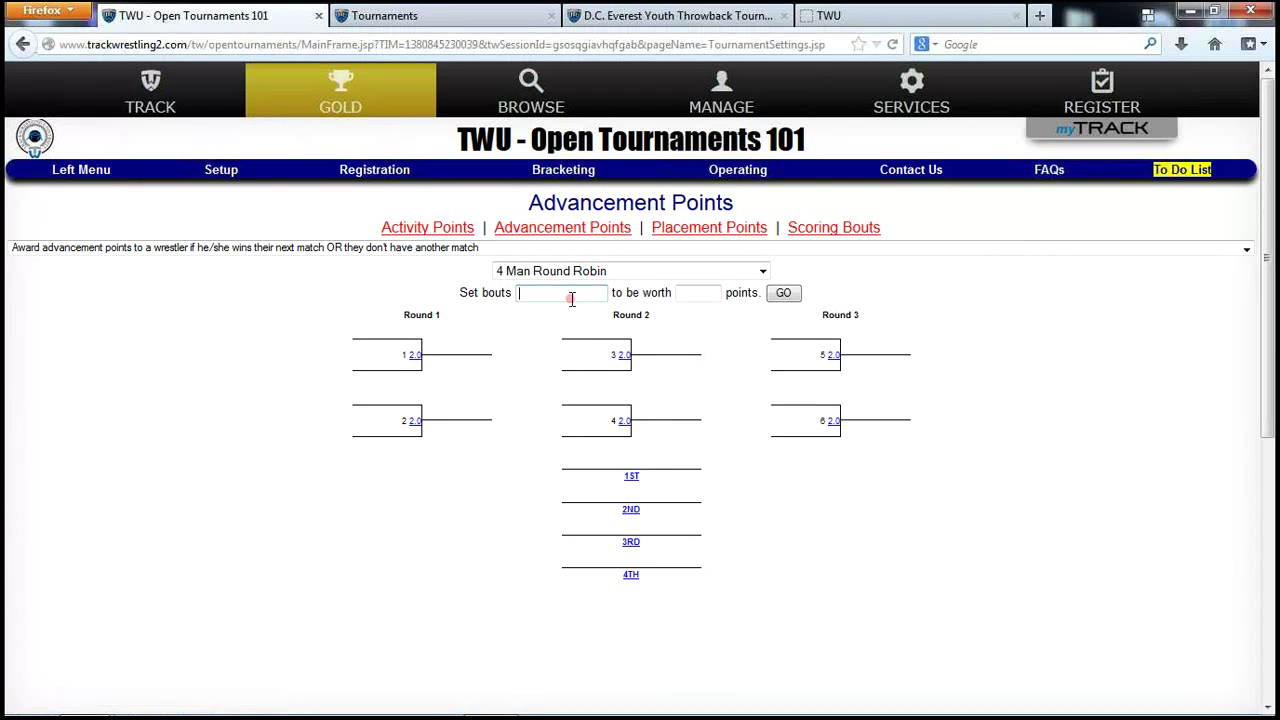
{"action": "type", "text": "1-6"}
{"action": "left_click", "coordinate": [691, 295]}
{"action": "type", "text": "0"}
{"action": "left_click", "coordinate": [782, 295]}
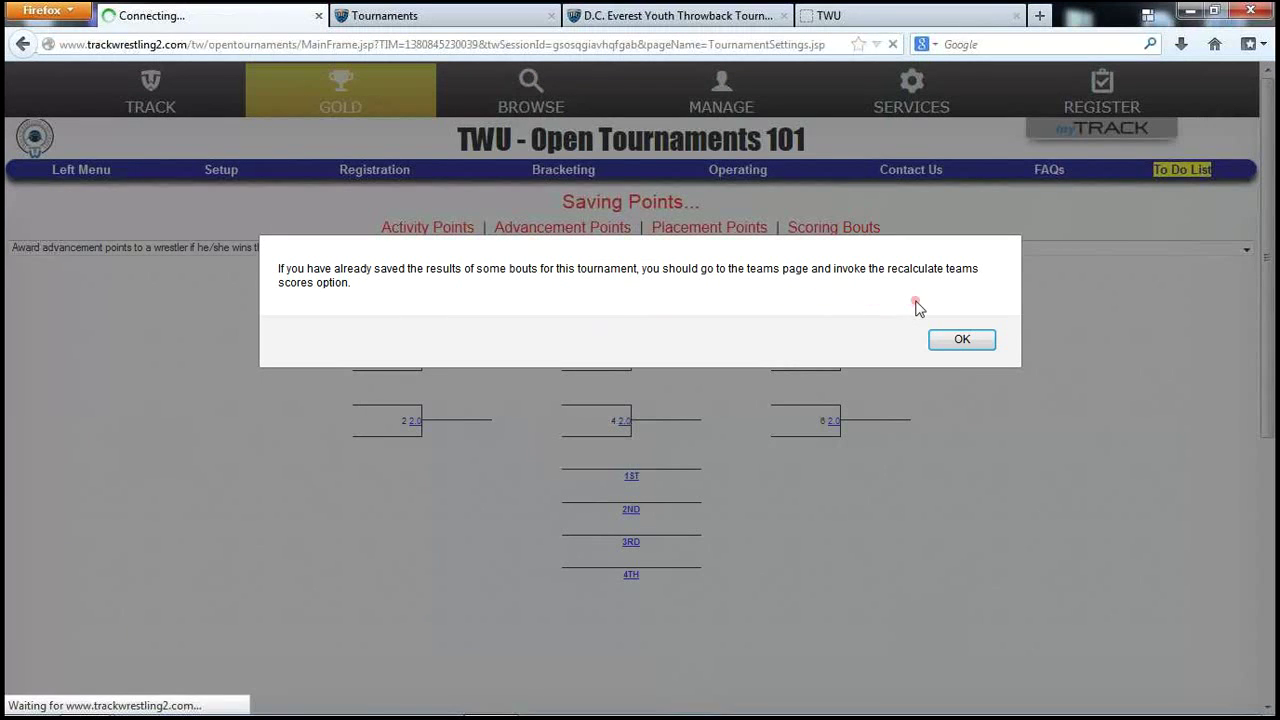
{"action": "left_click", "coordinate": [950, 340]}
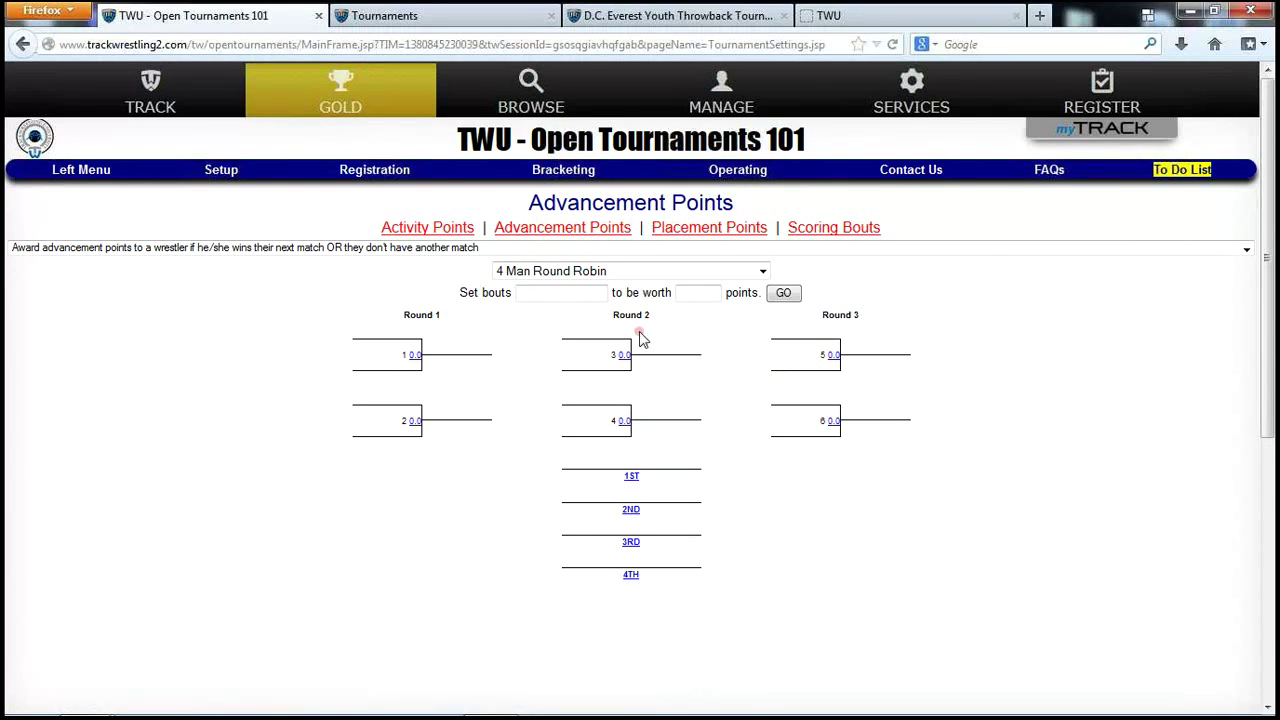
Switch to the 2 Man Best of 3 bracket, review the award rules, then open Placement Points.
{"action": "left_click", "coordinate": [692, 276]}
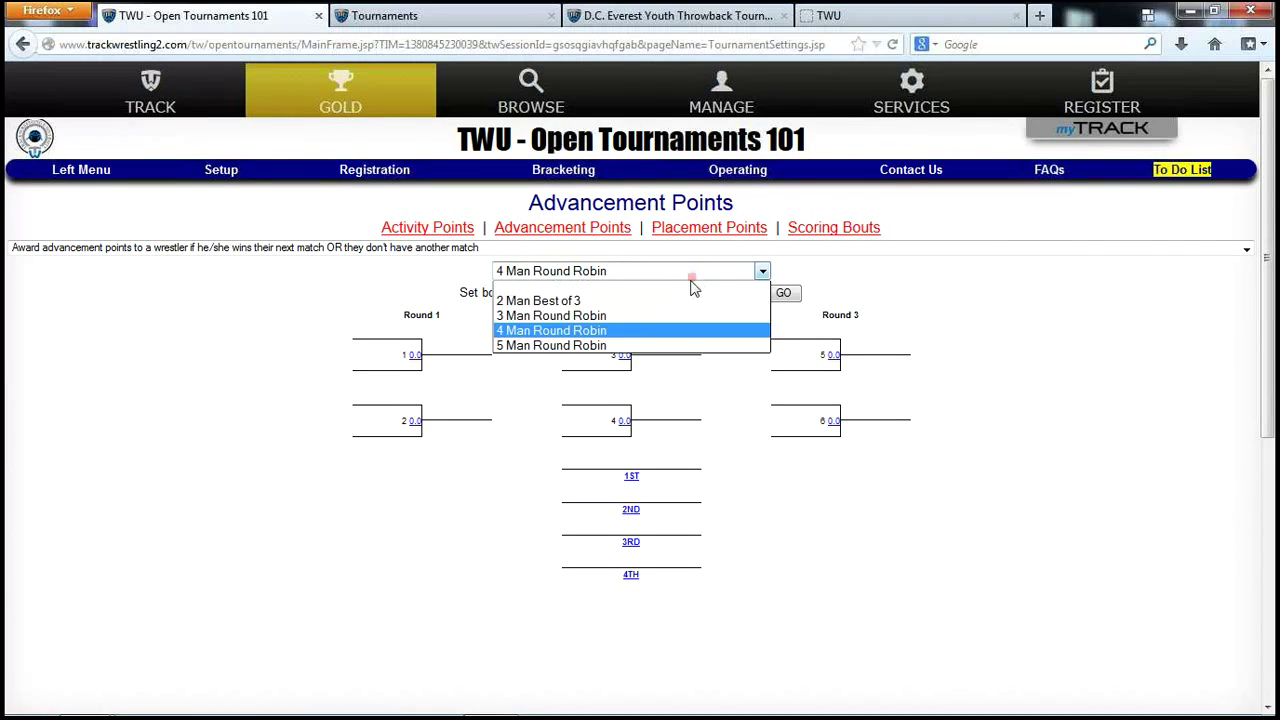
{"action": "left_click", "coordinate": [652, 300]}
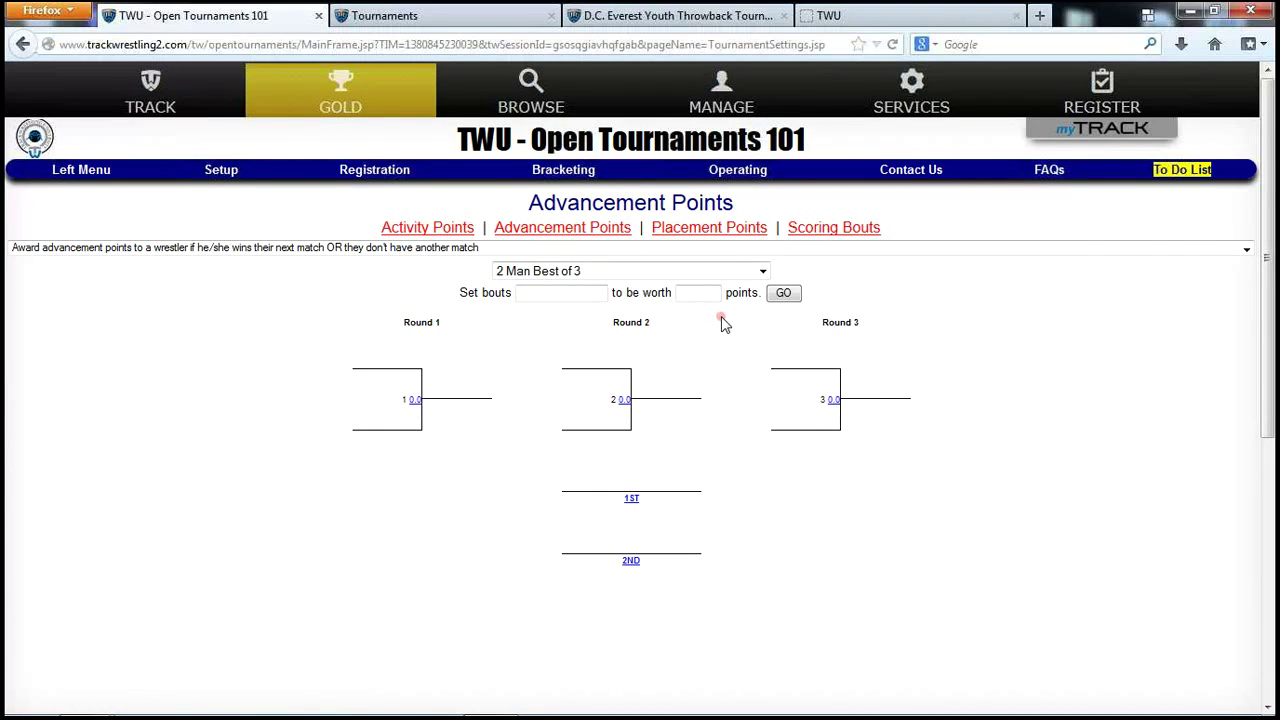
{"action": "left_click", "coordinate": [375, 255]}
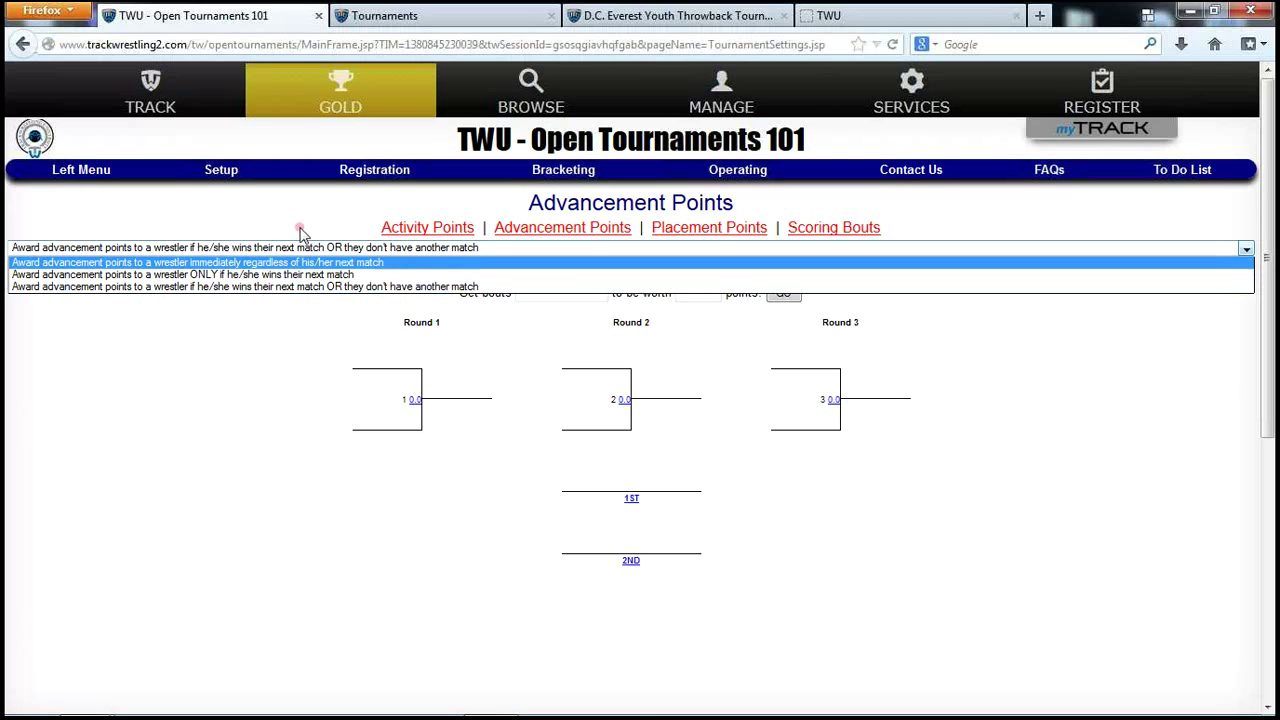
{"action": "left_click", "coordinate": [709, 227]}
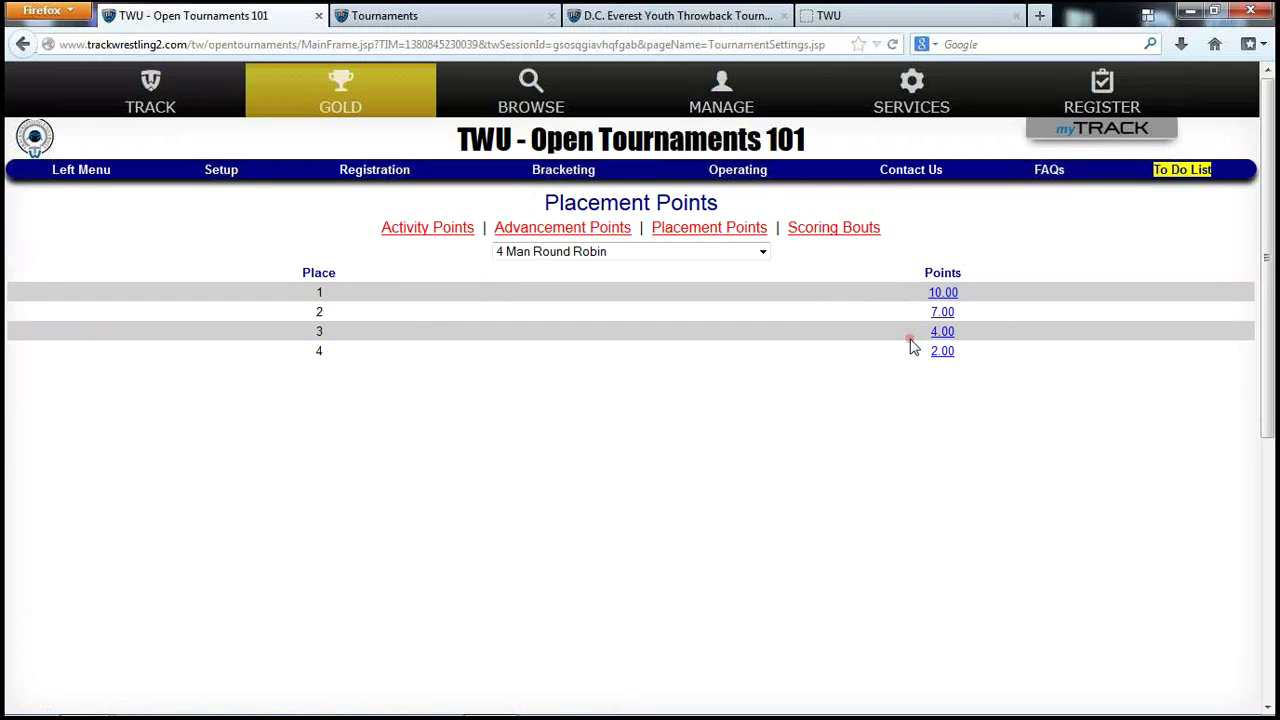
Change 4th place to 1.00 point, keeping 4 Man Round Robin selected.
{"action": "left_click", "coordinate": [942, 352]}
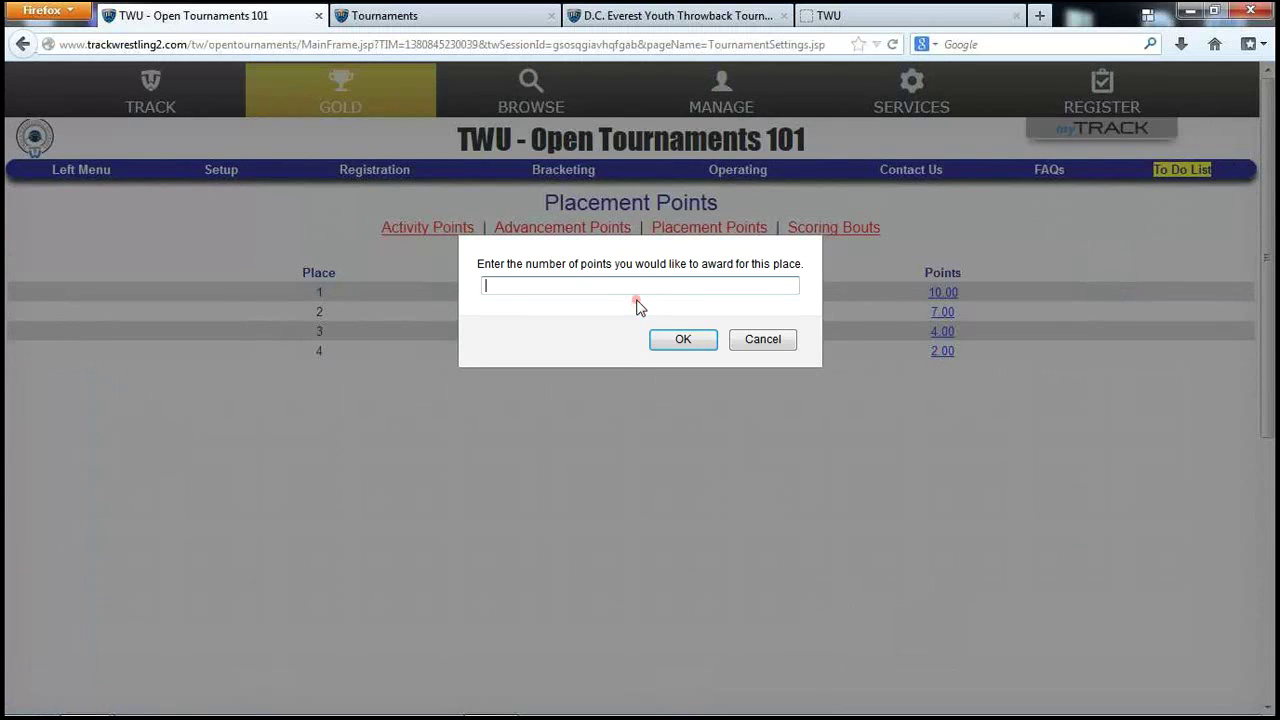
{"action": "left_click", "coordinate": [681, 341]}
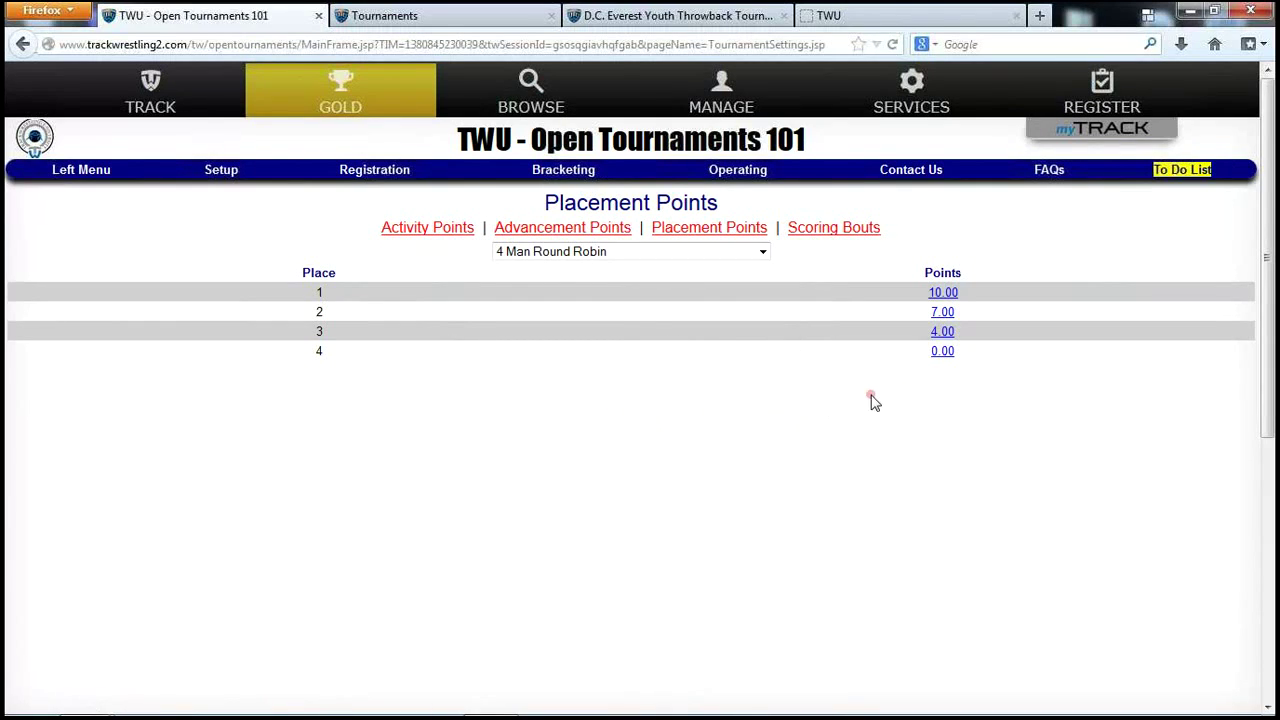
{"action": "left_click", "coordinate": [942, 352]}
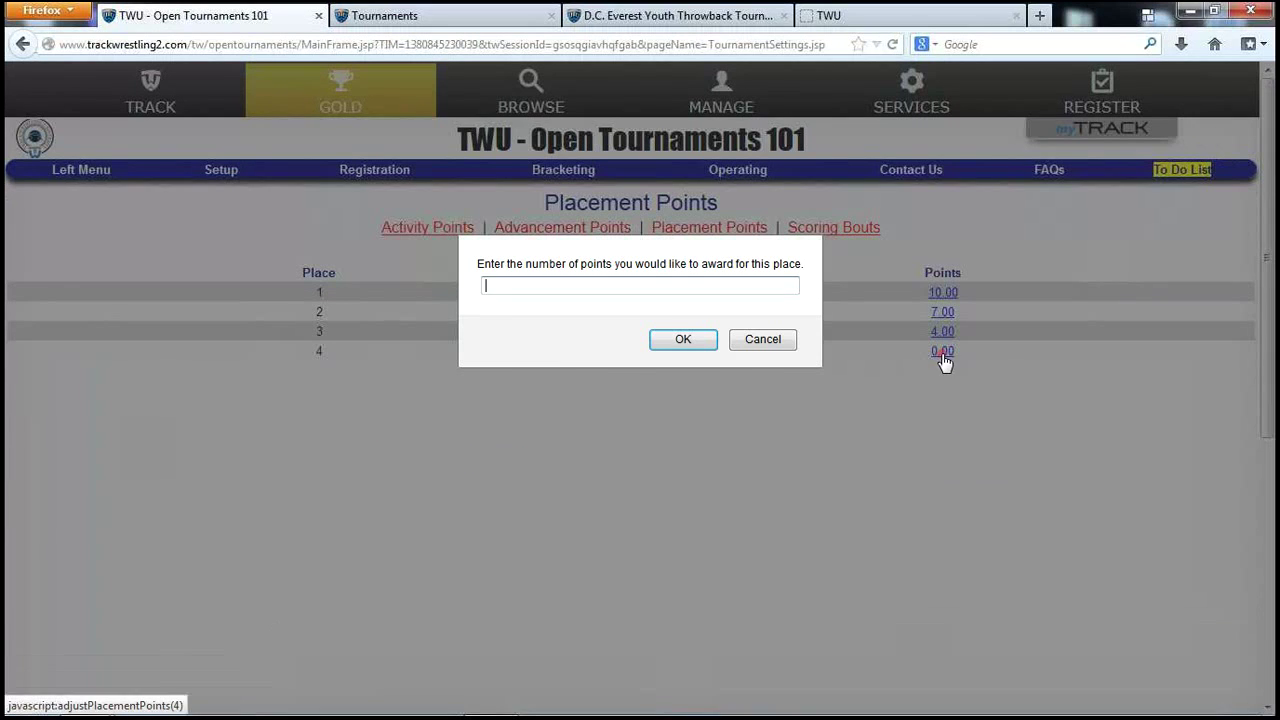
{"action": "left_click", "coordinate": [684, 343]}
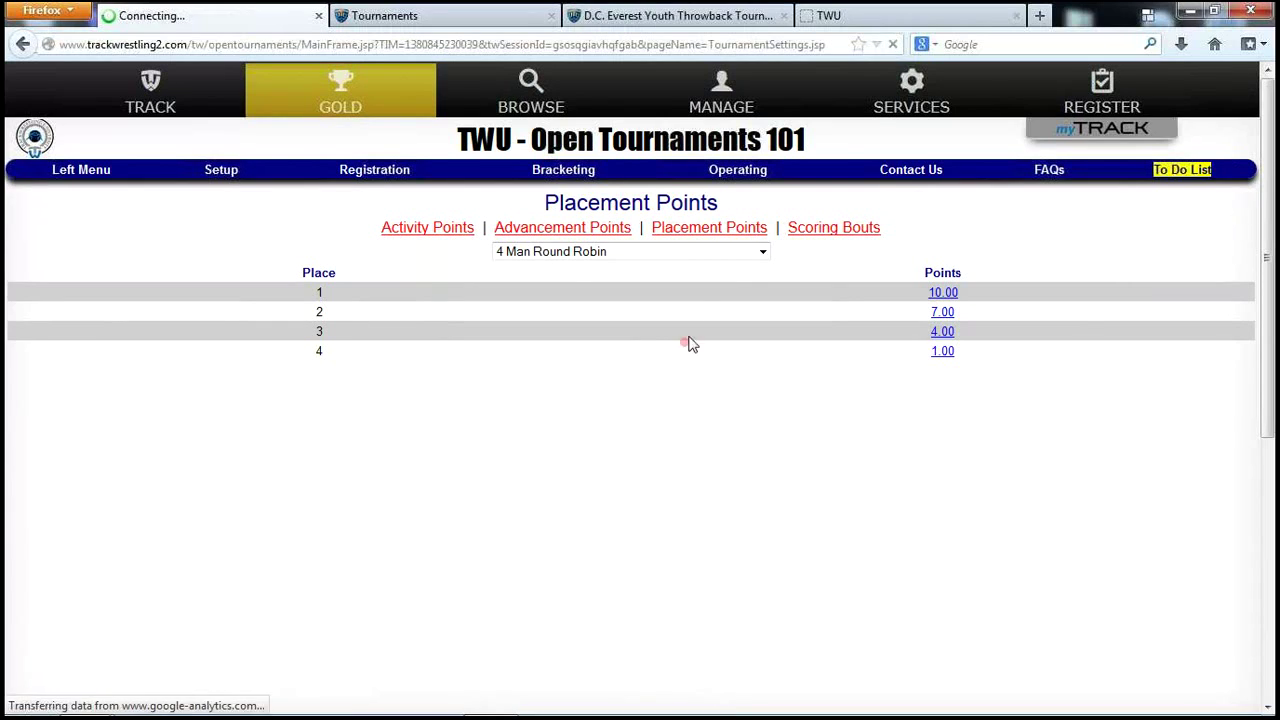
{"action": "left_click", "coordinate": [761, 253]}
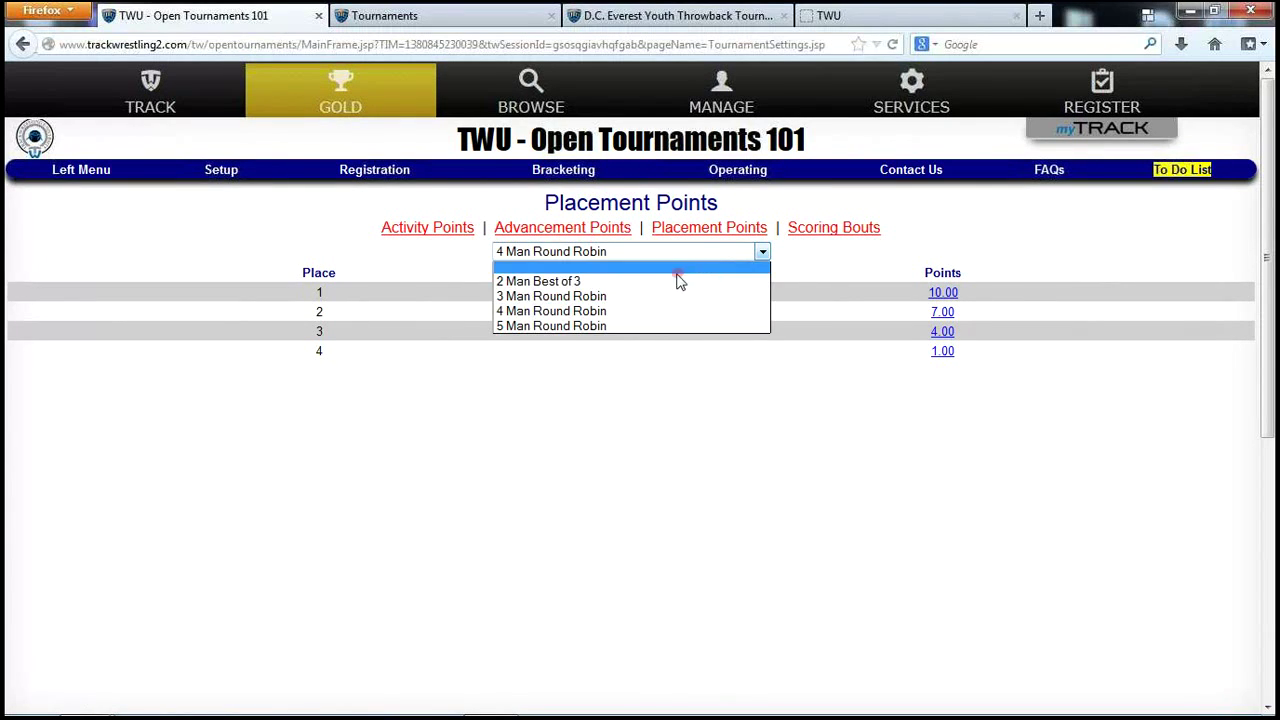
{"action": "left_click", "coordinate": [662, 345]}
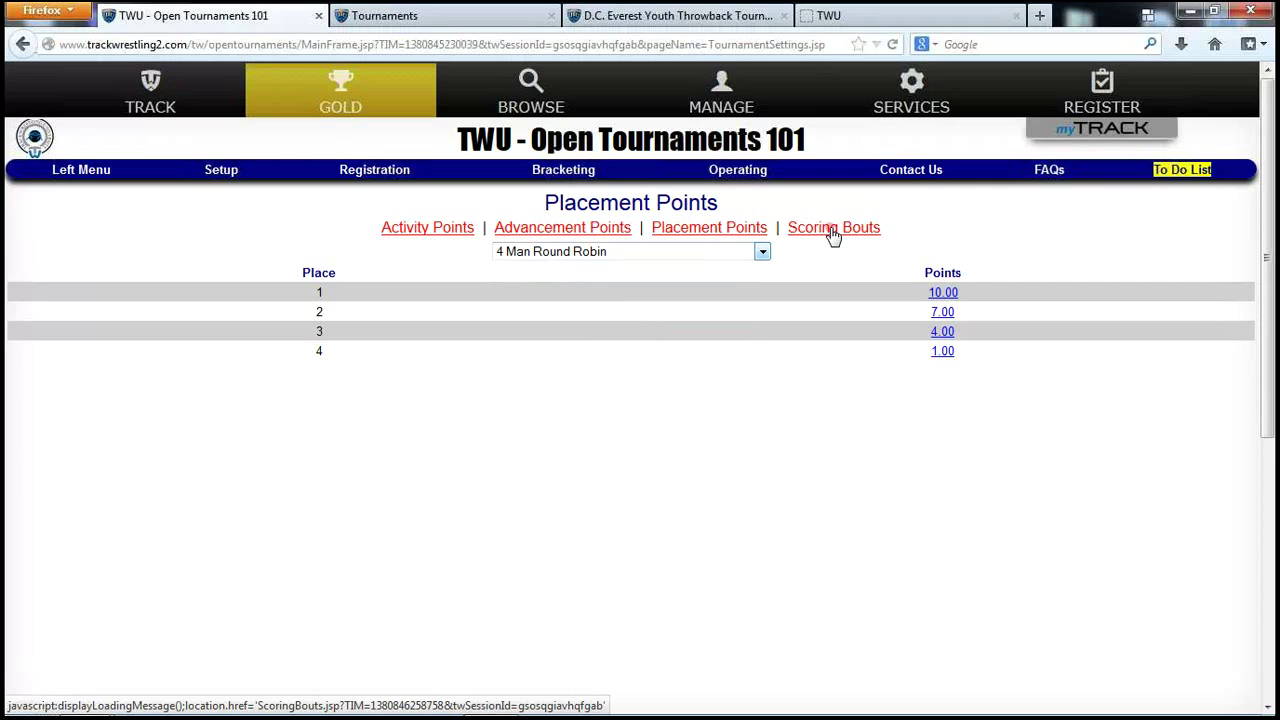
On the 4 Man Round Robin Scoring Bouts page, enter bouts 1,3 and select NOT Scoring.
{"action": "left_click", "coordinate": [833, 228]}
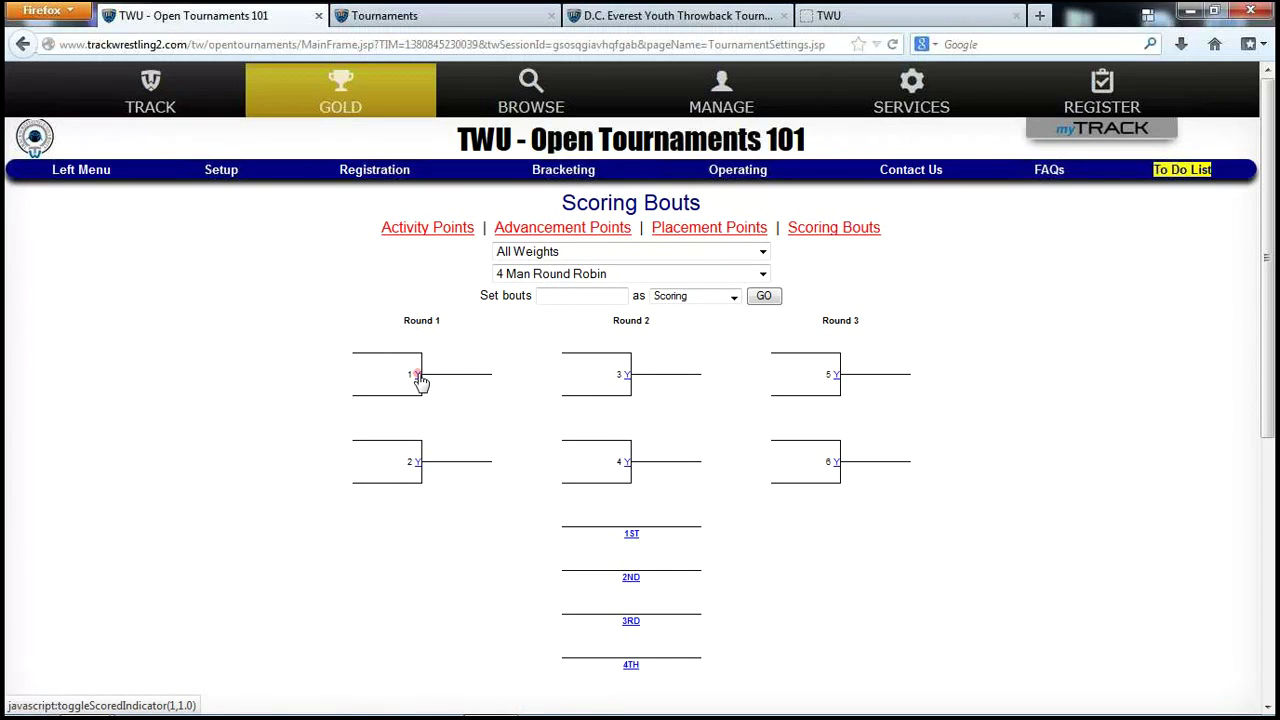
{"action": "left_click", "coordinate": [572, 296]}
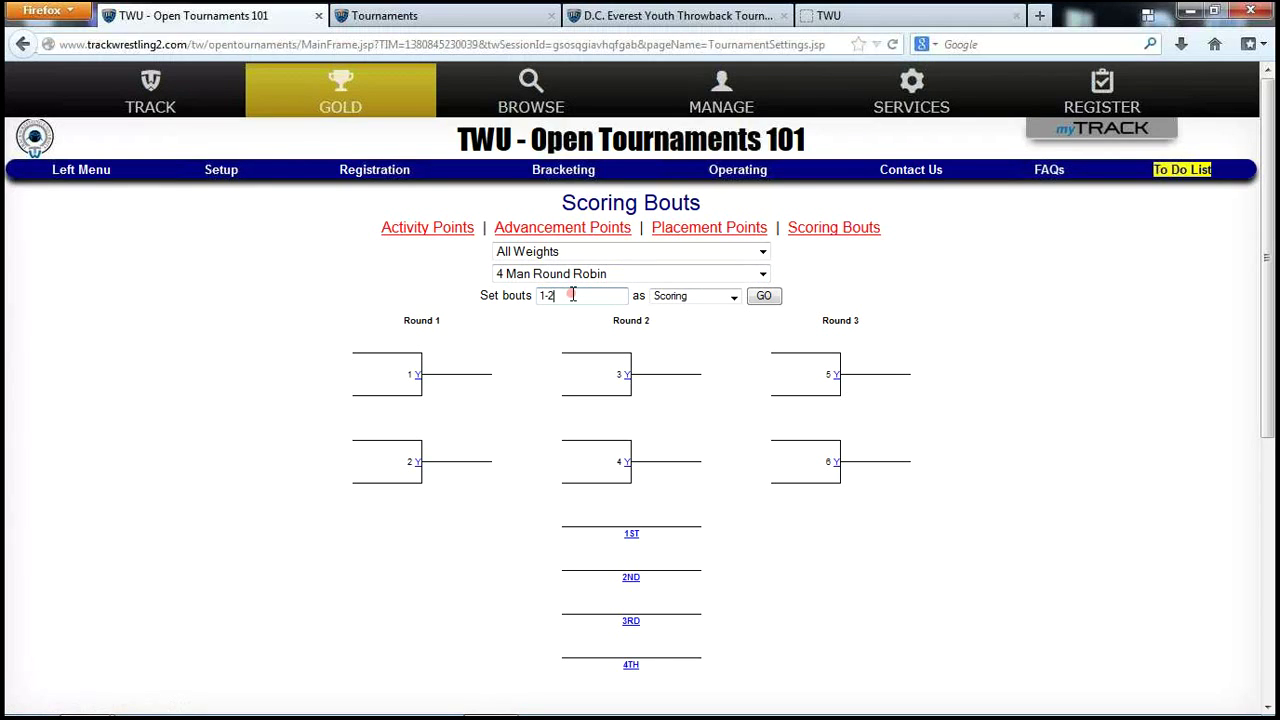
{"action": "type", "text": "1,3"}
{"action": "left_click", "coordinate": [726, 299]}
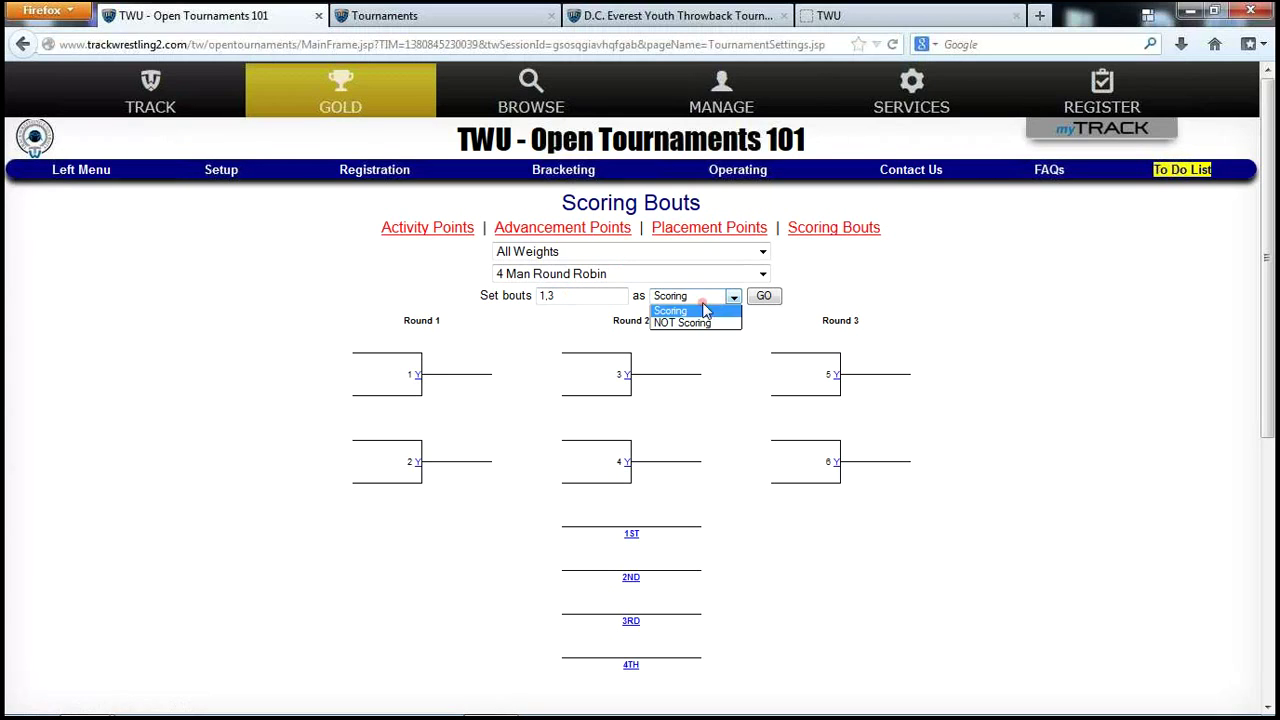
{"action": "left_click", "coordinate": [686, 324]}
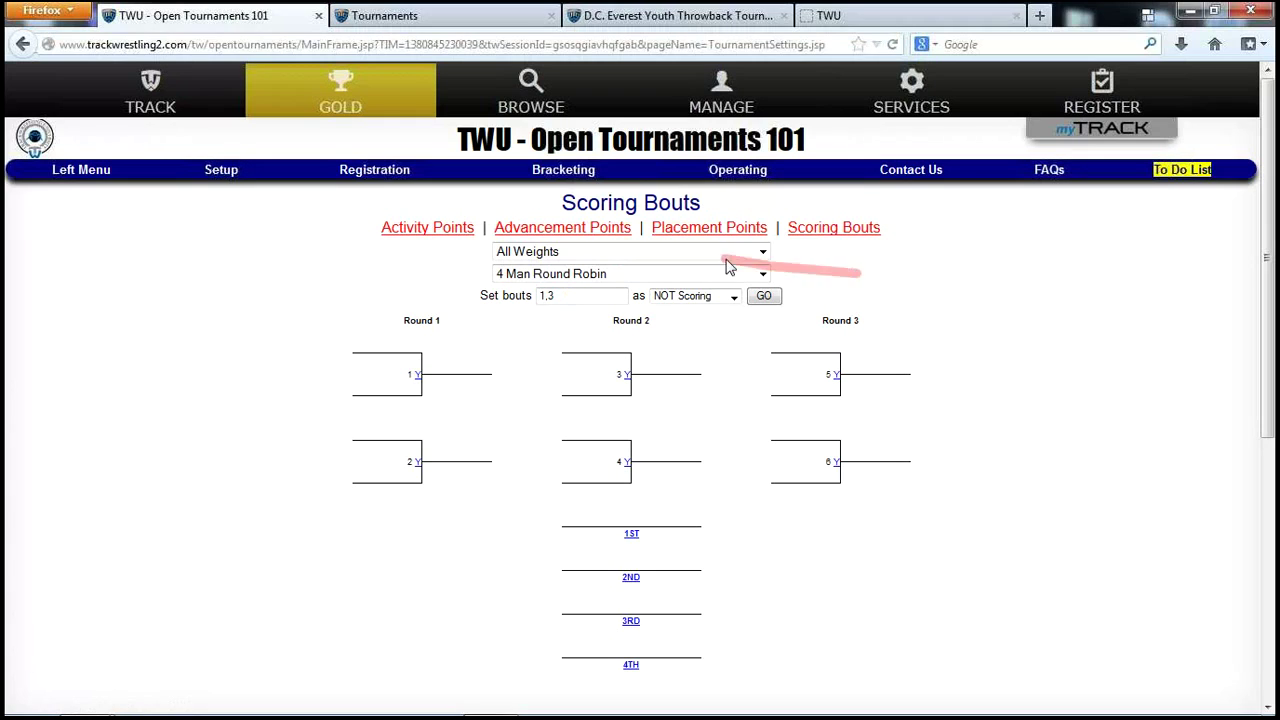
{"action": "left_click", "coordinate": [224, 176]}
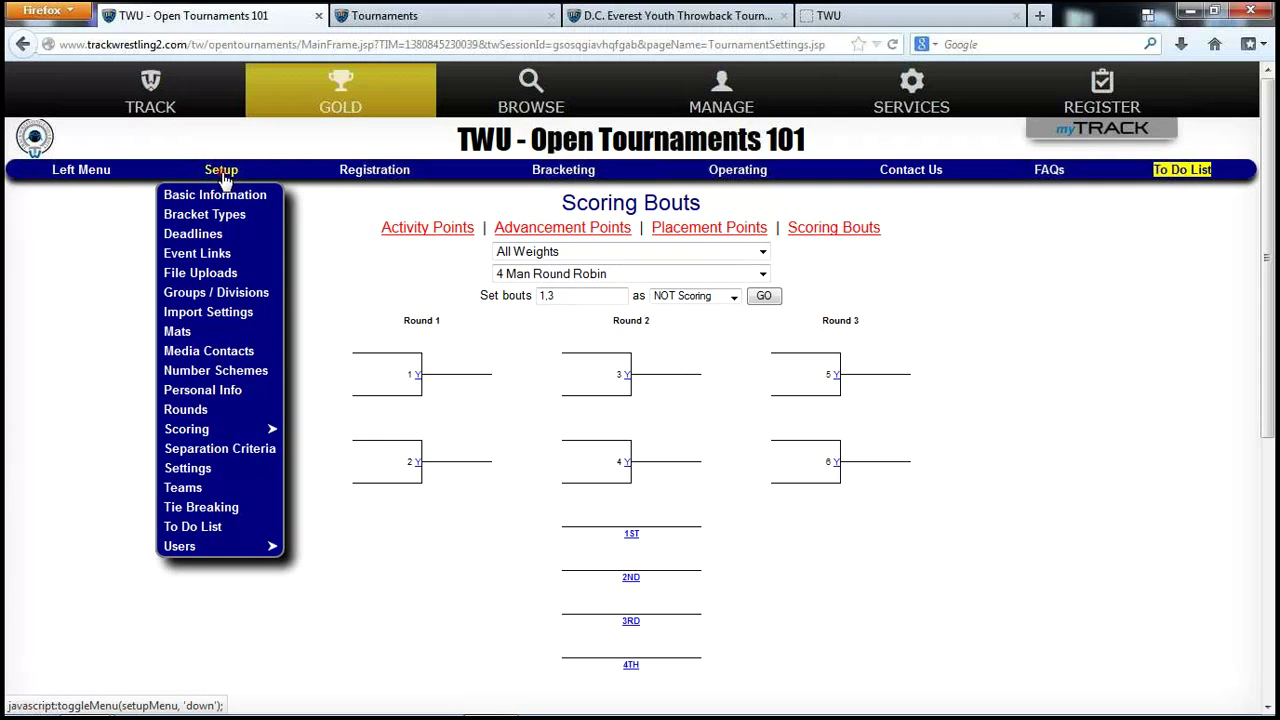
Review the Tournament Rounds list and its Invoke Operation choices without changing anything.
{"action": "left_click", "coordinate": [178, 410]}
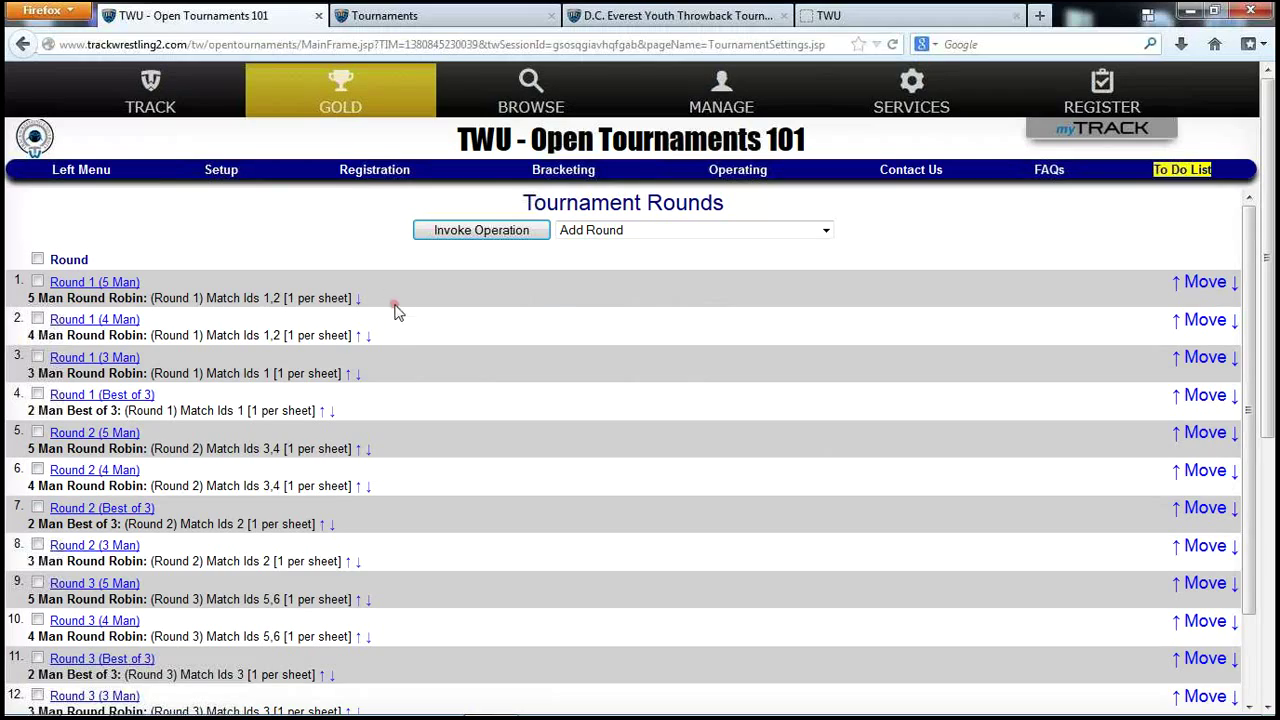
{"action": "scroll", "coordinate": [406, 366], "scroll_direction": "down", "scroll_amount": 3}
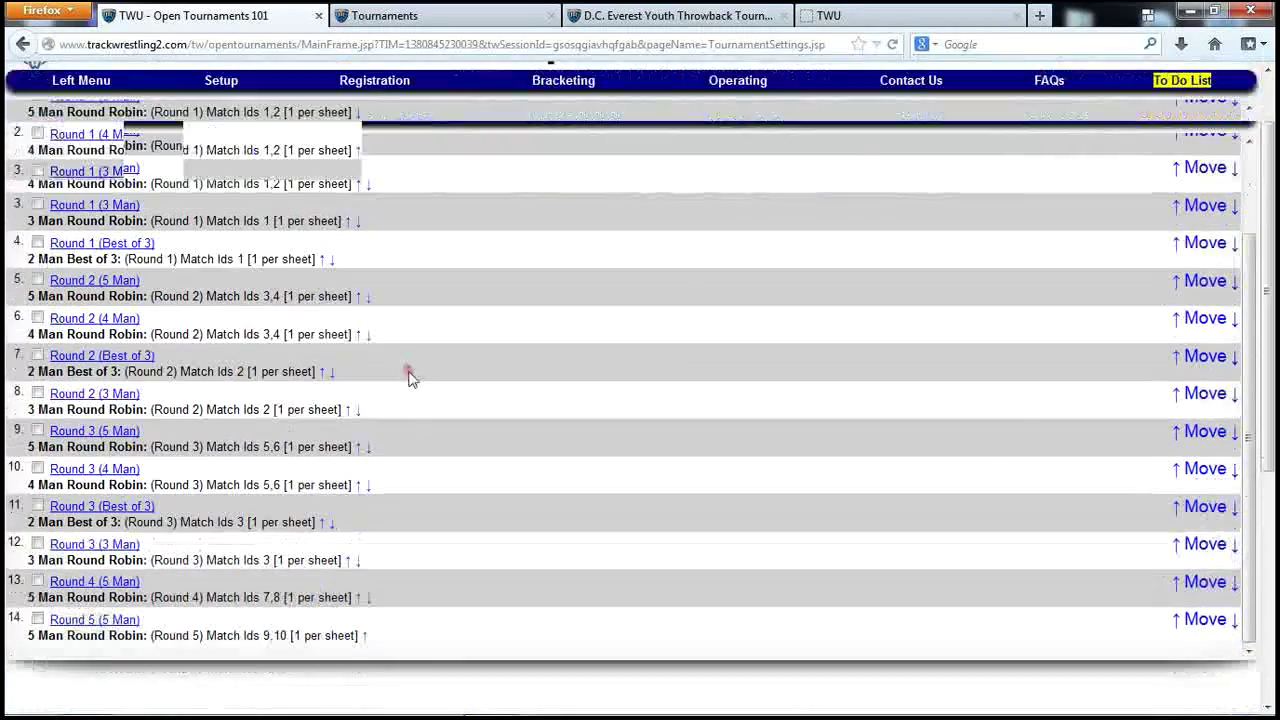
{"action": "scroll", "coordinate": [408, 380], "scroll_direction": "down", "scroll_amount": 3}
{"action": "scroll", "coordinate": [410, 388], "scroll_direction": "up", "scroll_amount": 3}
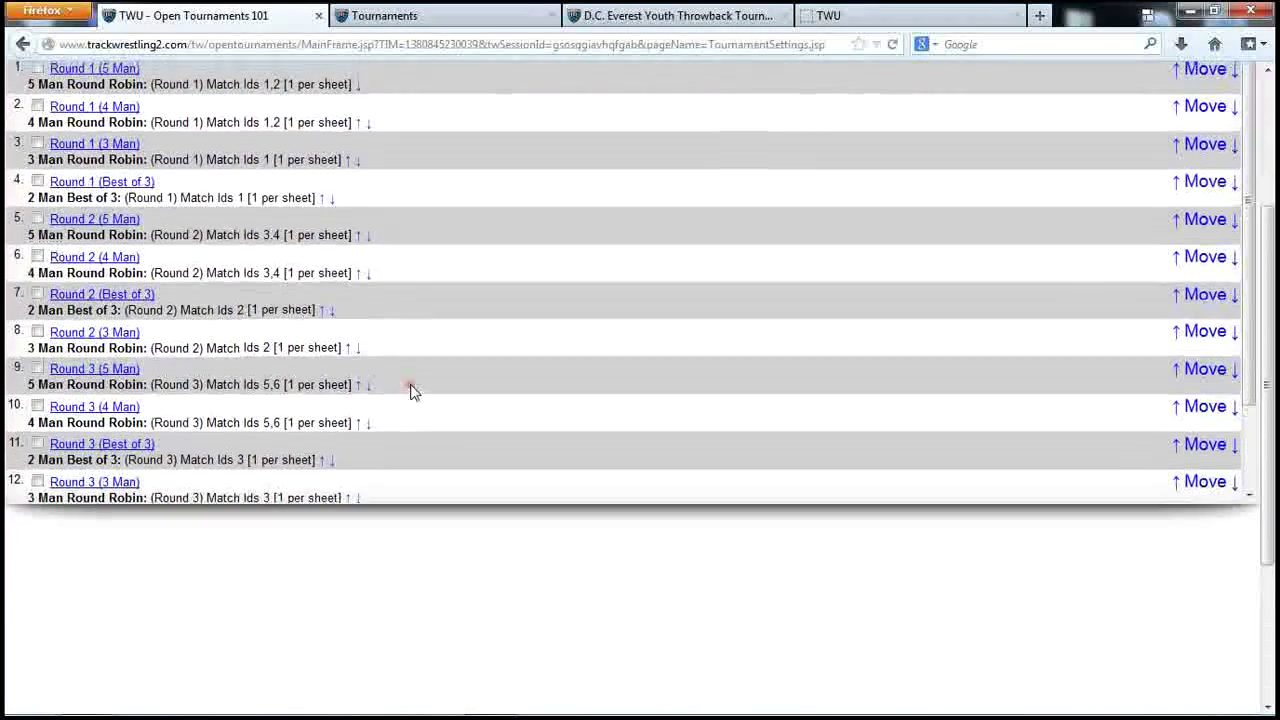
{"action": "scroll", "coordinate": [412, 390], "scroll_direction": "up", "scroll_amount": 3}
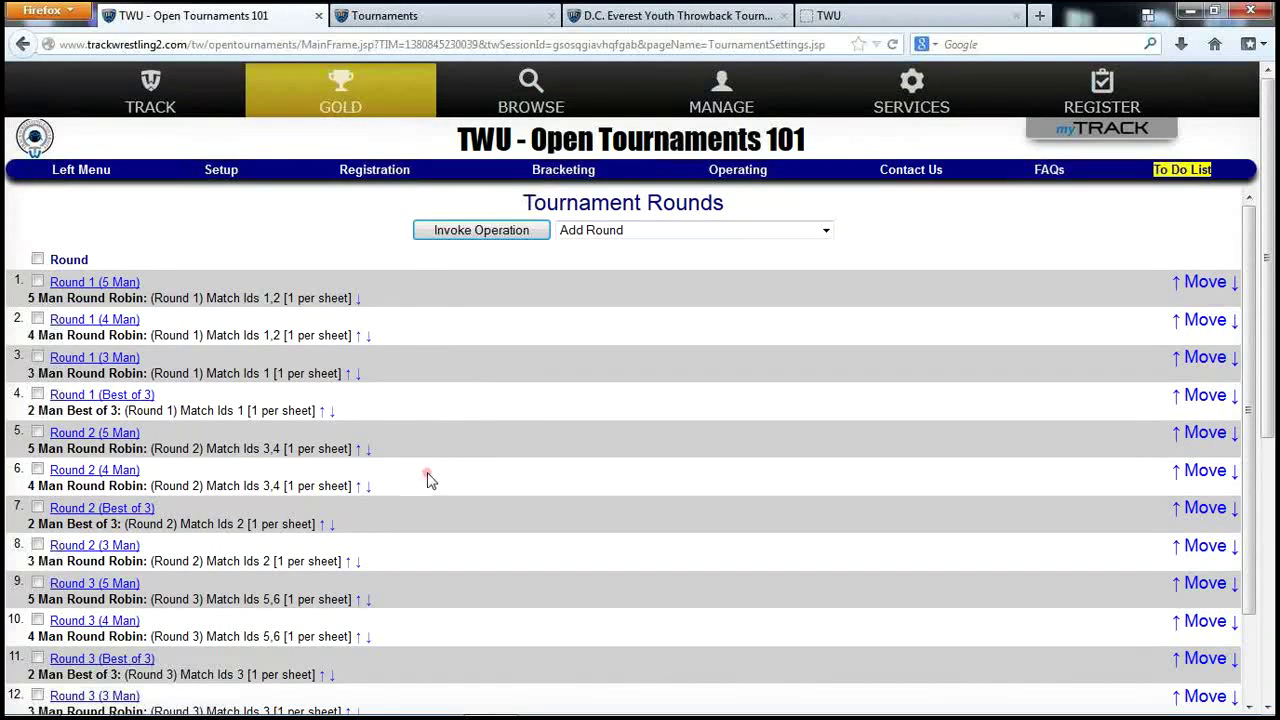
{"action": "left_click", "coordinate": [650, 234]}
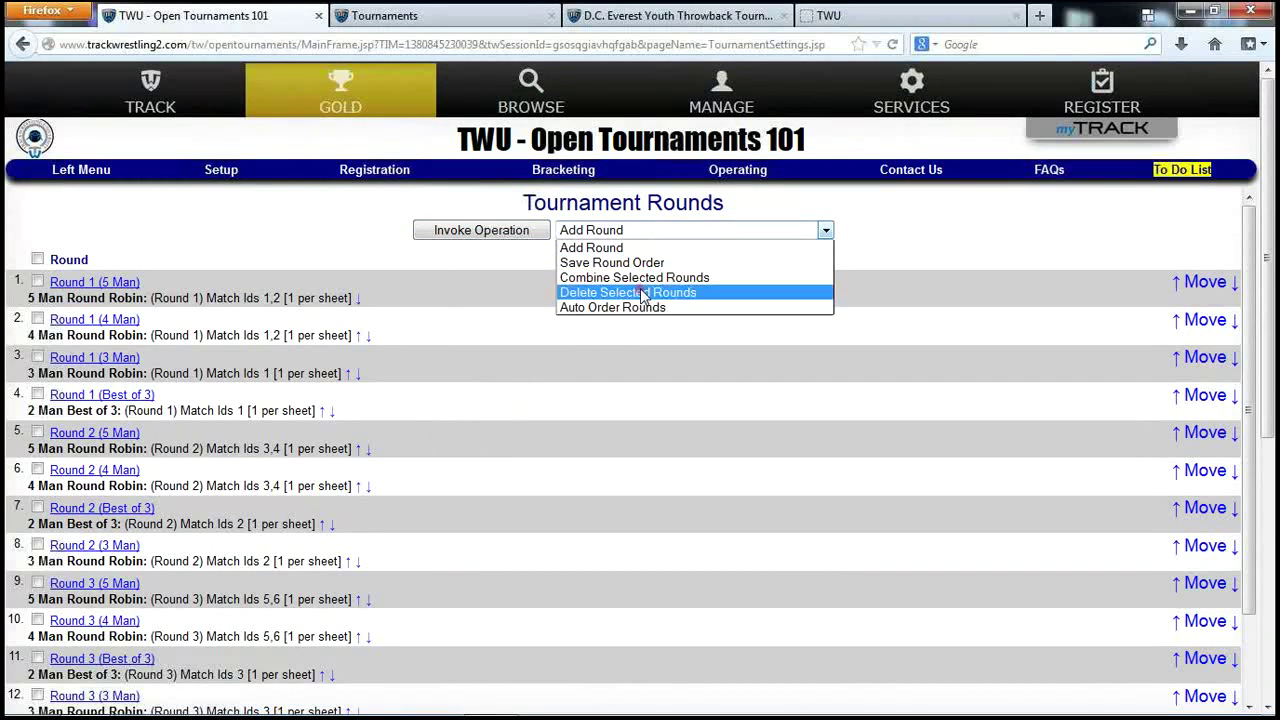
{"action": "left_click", "coordinate": [443, 290]}
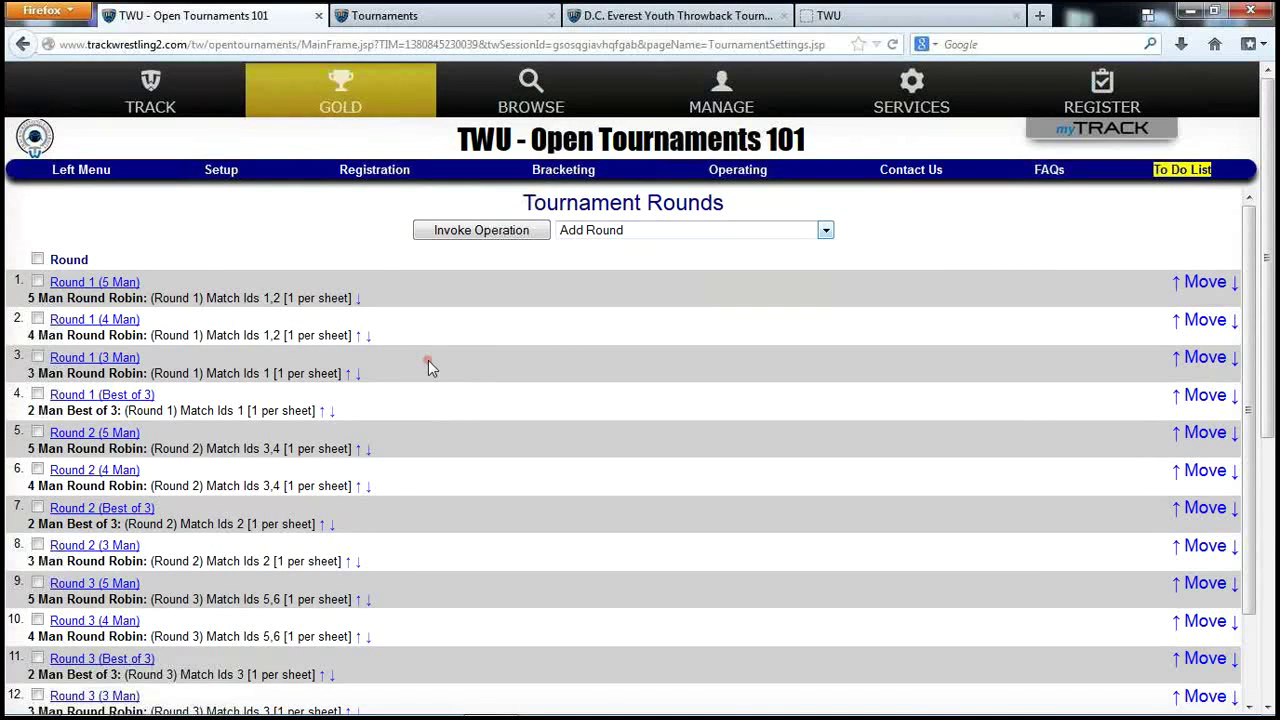
{"action": "left_click", "coordinate": [224, 175]}
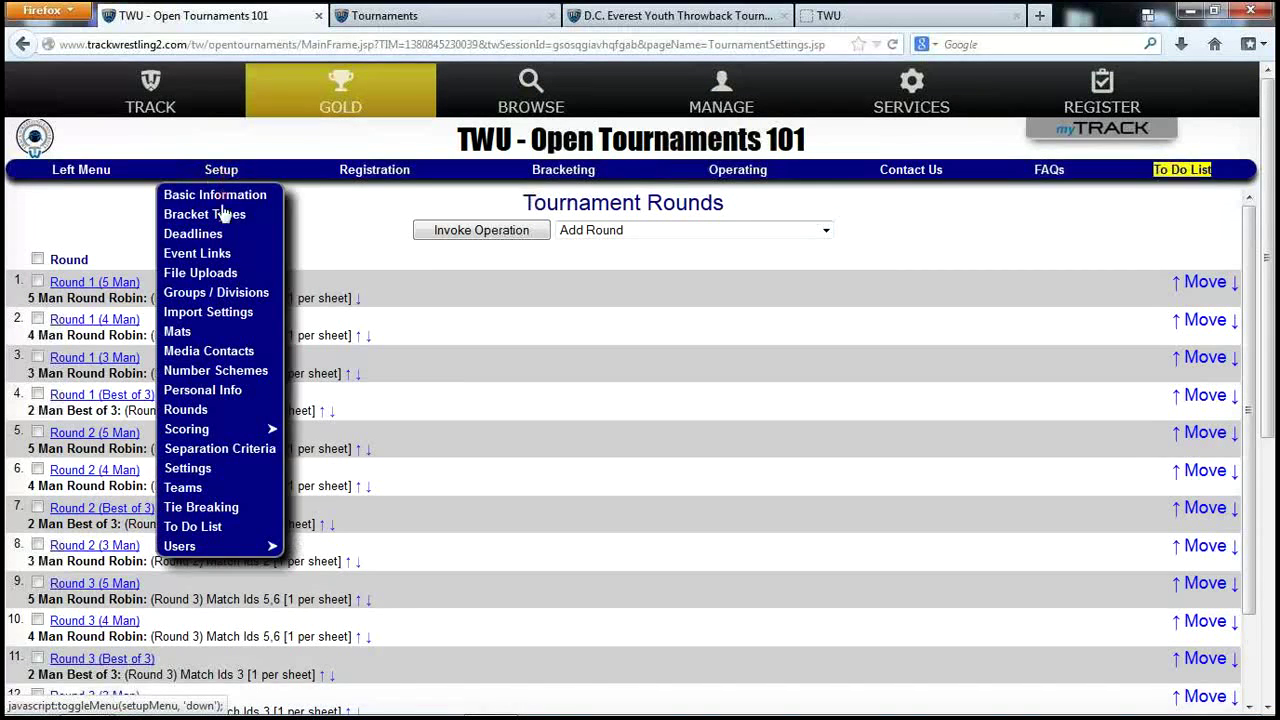
On the Tournament Mats page, add mats named 'Mat 1' and 'Mat 2'.
{"action": "left_click", "coordinate": [177, 331]}
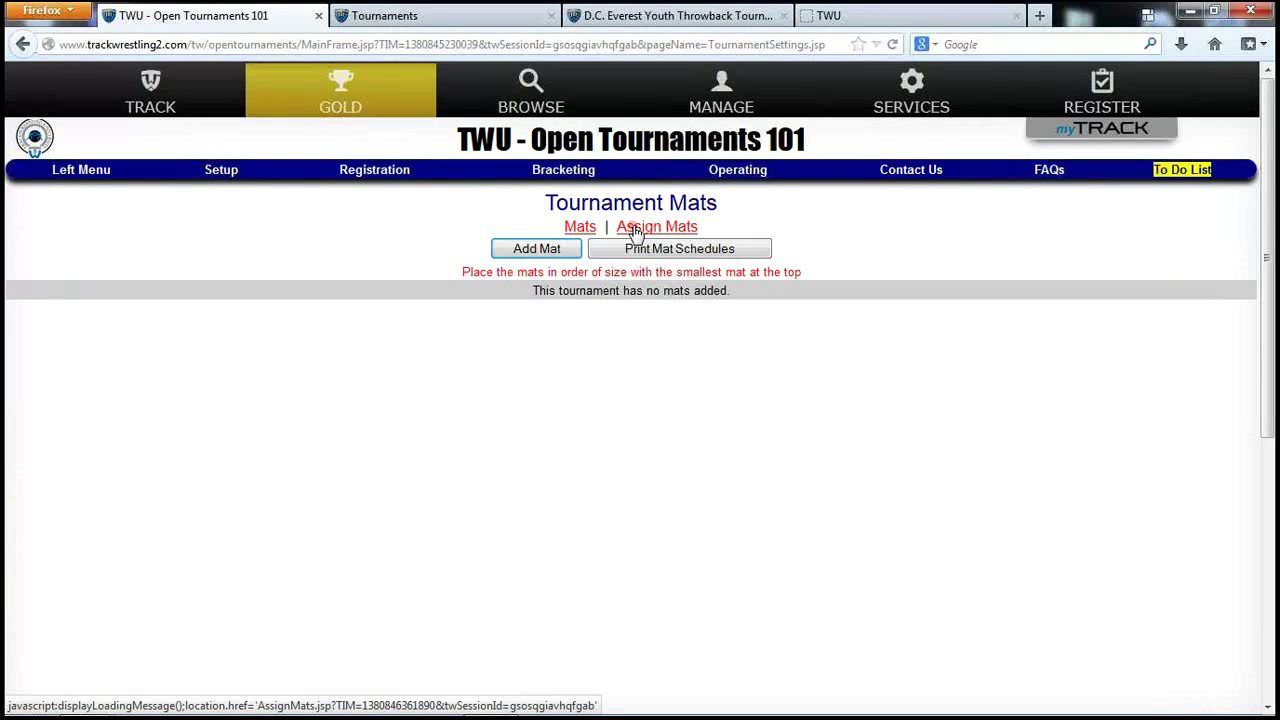
{"action": "left_click", "coordinate": [537, 250]}
{"action": "left_click", "coordinate": [541, 301]}
{"action": "type", "text": "Mat "}
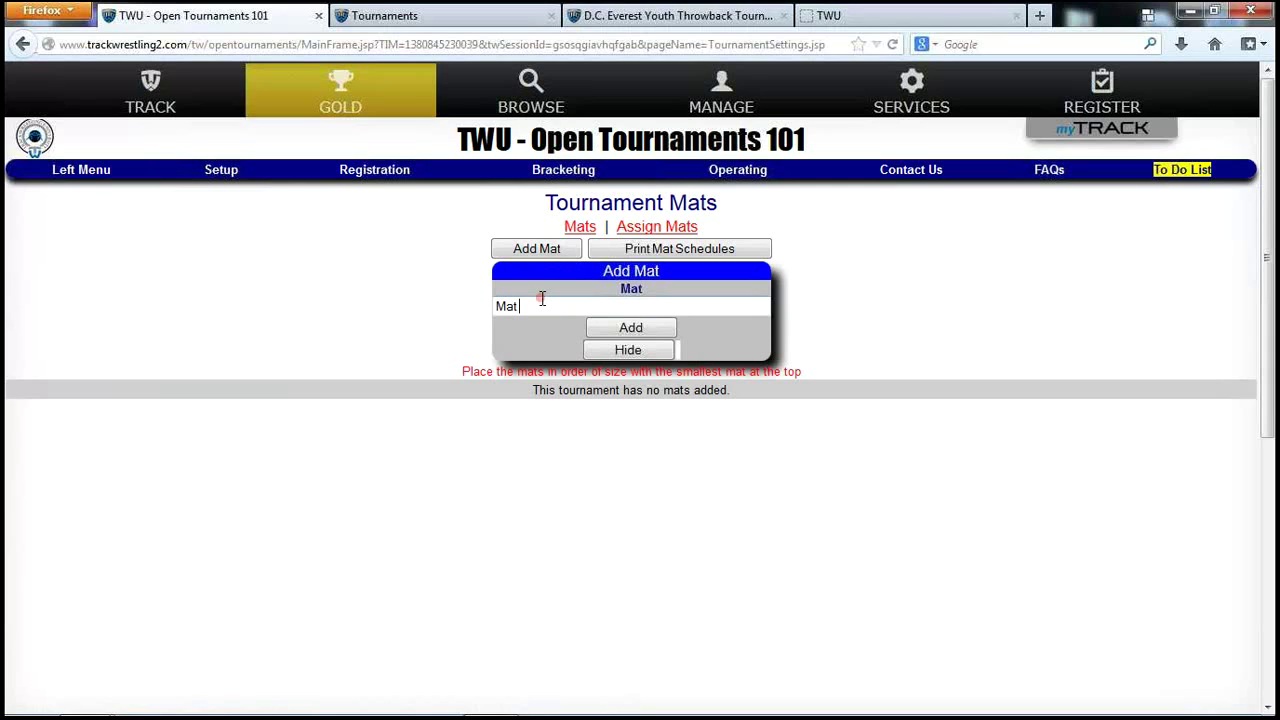
{"action": "type", "text": "1"}
{"action": "left_click", "coordinate": [616, 337]}
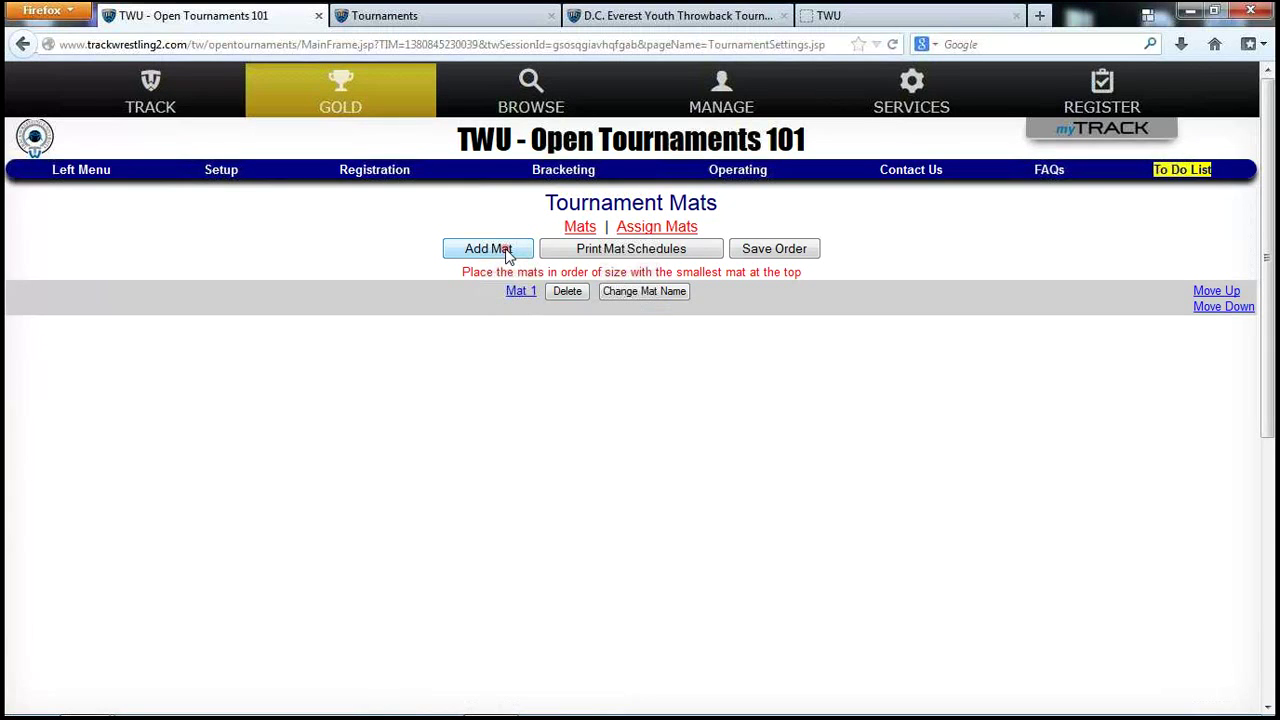
{"action": "left_click", "coordinate": [507, 258]}
{"action": "left_click", "coordinate": [536, 307]}
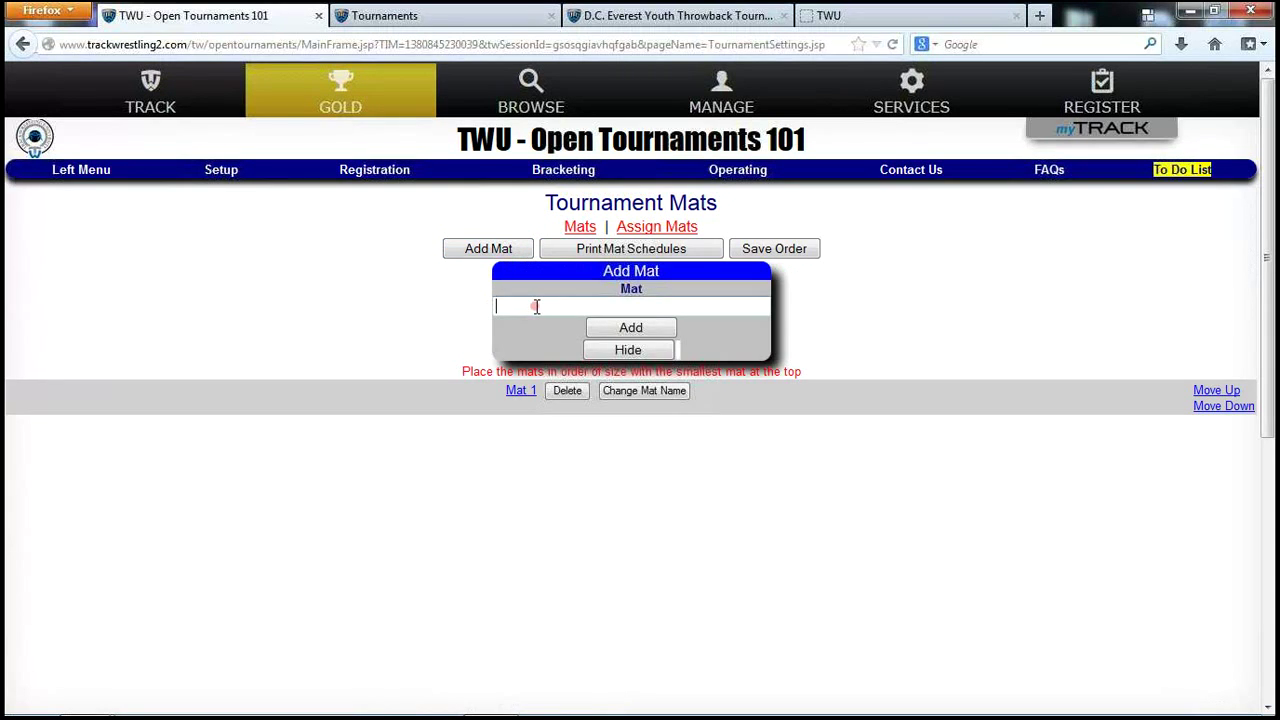
{"action": "type", "text": "Mat 2"}
{"action": "left_click", "coordinate": [621, 327]}
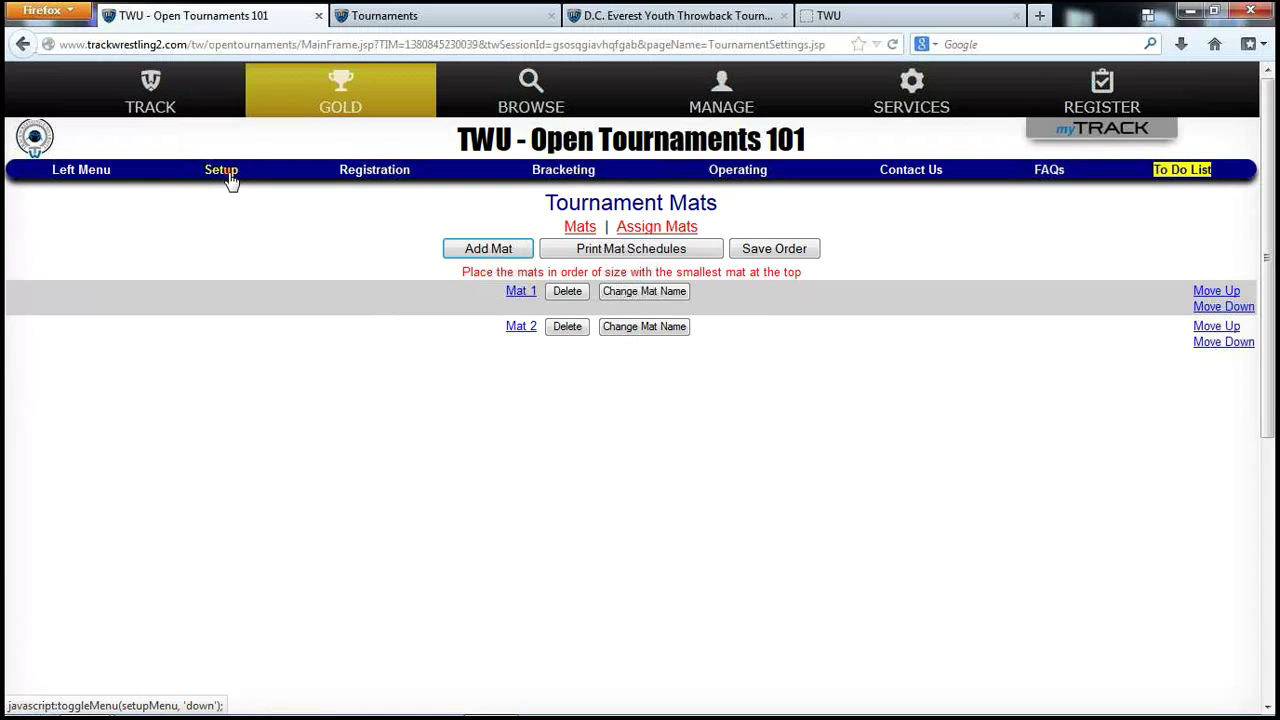
On the import settings page, search for the 'throwback' tournament to import from.
{"action": "left_click", "coordinate": [222, 172]}
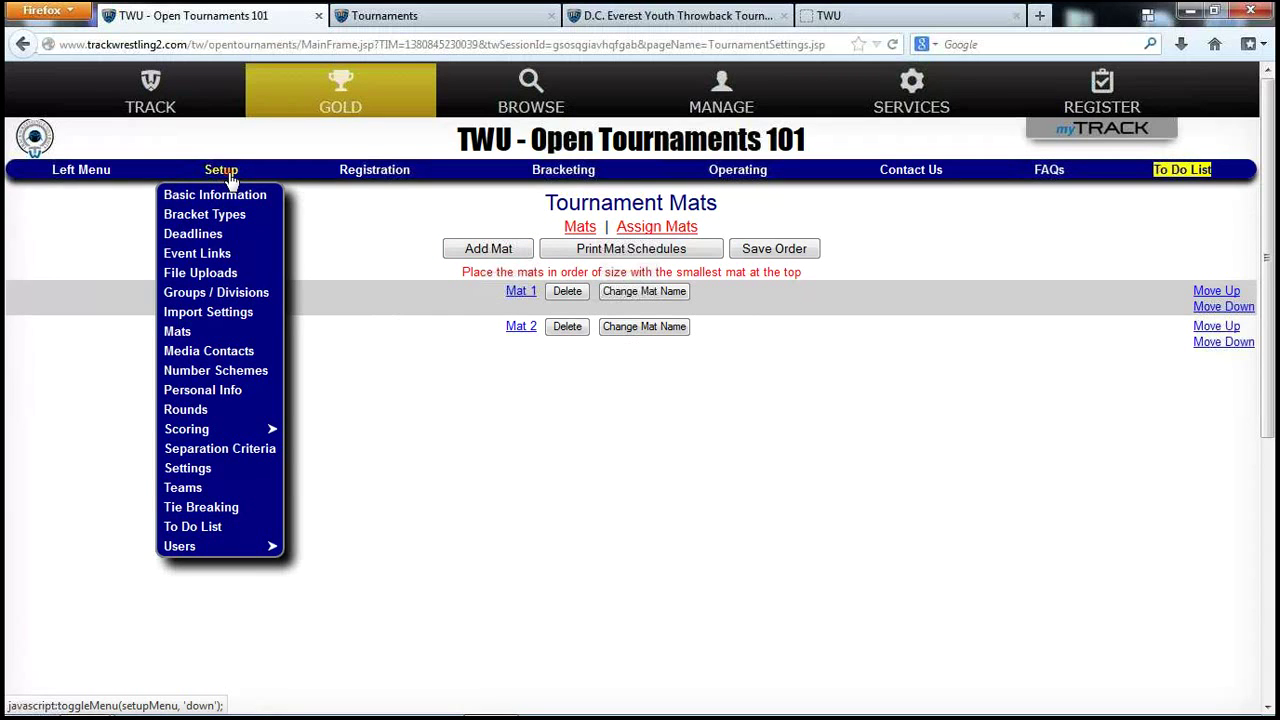
{"action": "left_click", "coordinate": [276, 311]}
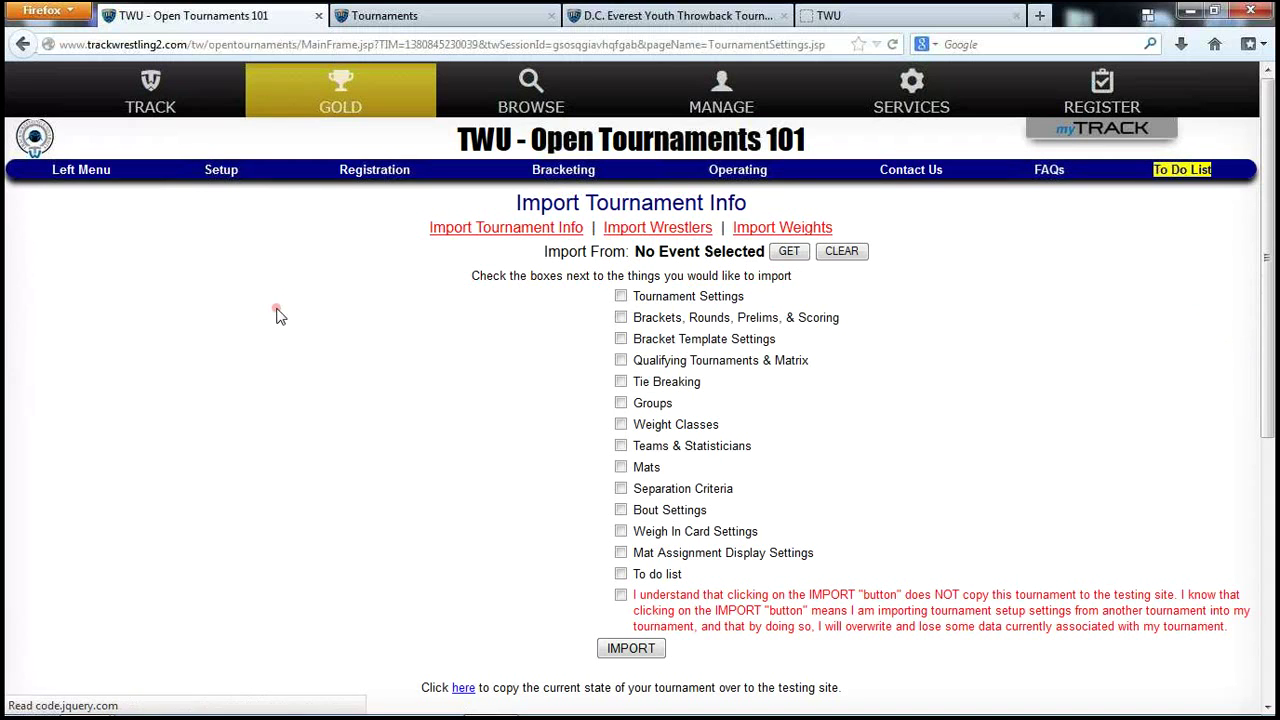
{"action": "left_click", "coordinate": [792, 256]}
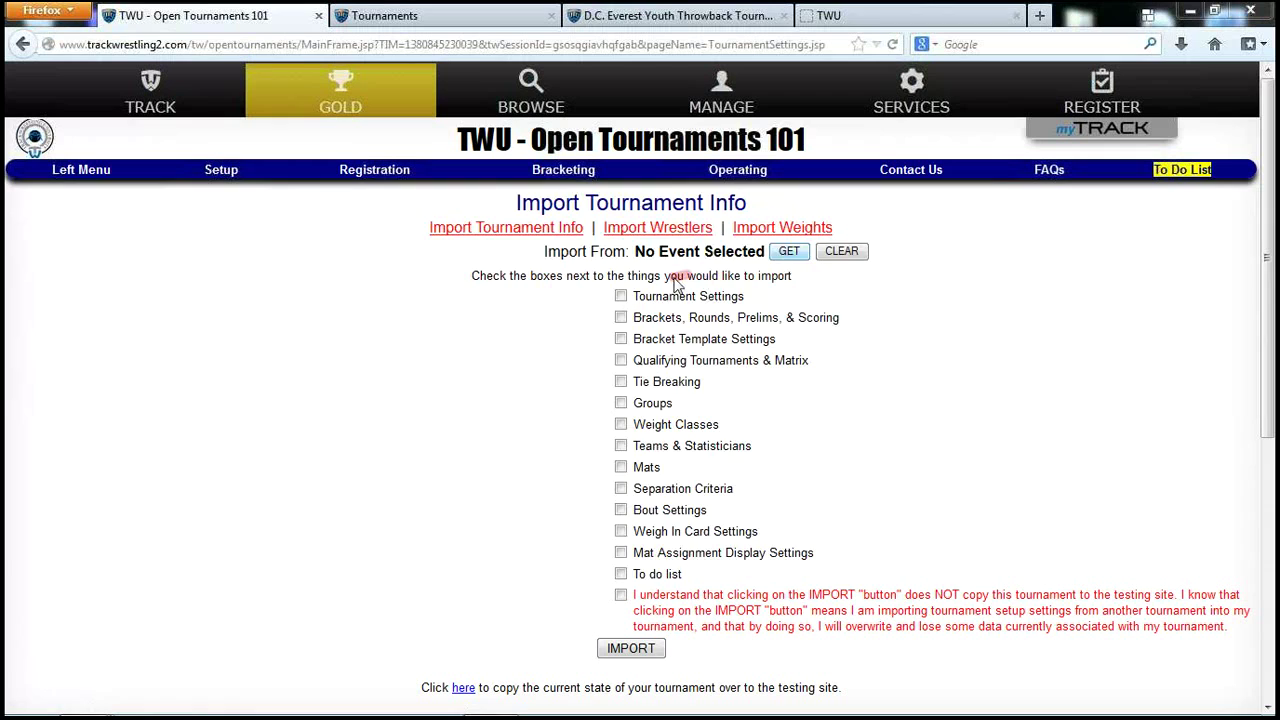
{"action": "left_click", "coordinate": [366, 299]}
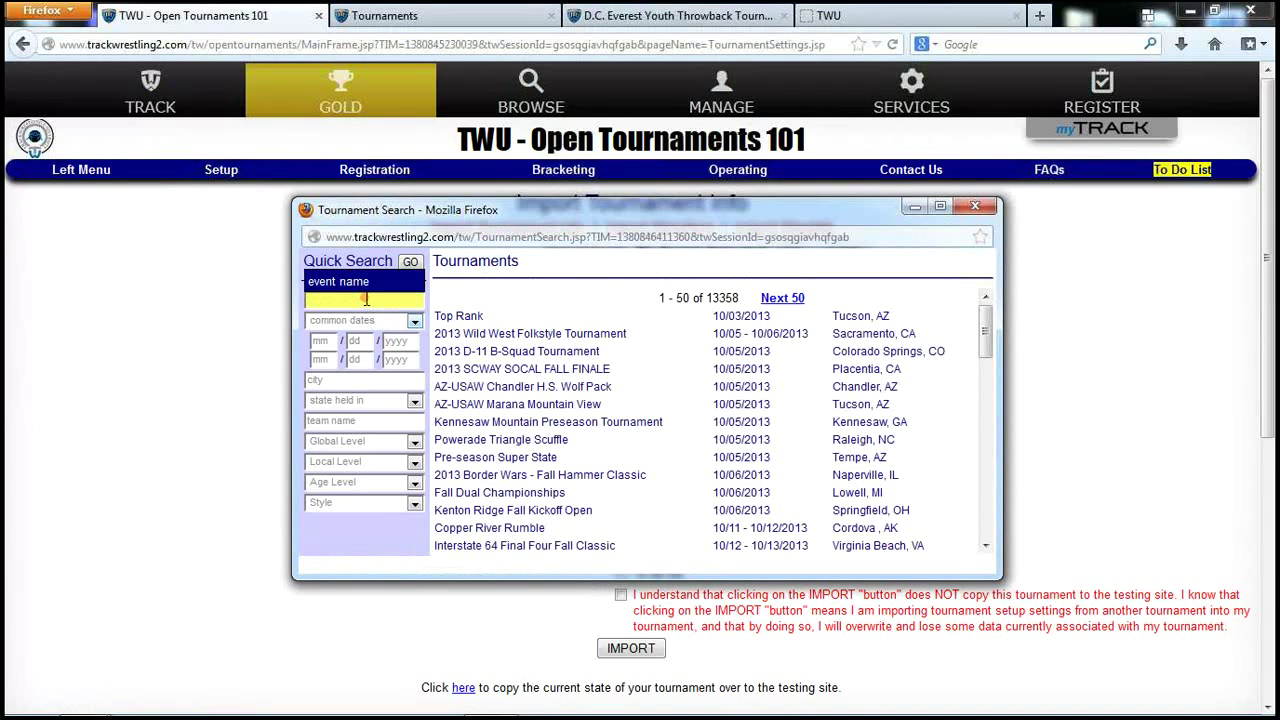
{"action": "type", "text": "throwback"}
{"action": "key", "text": "Return"}
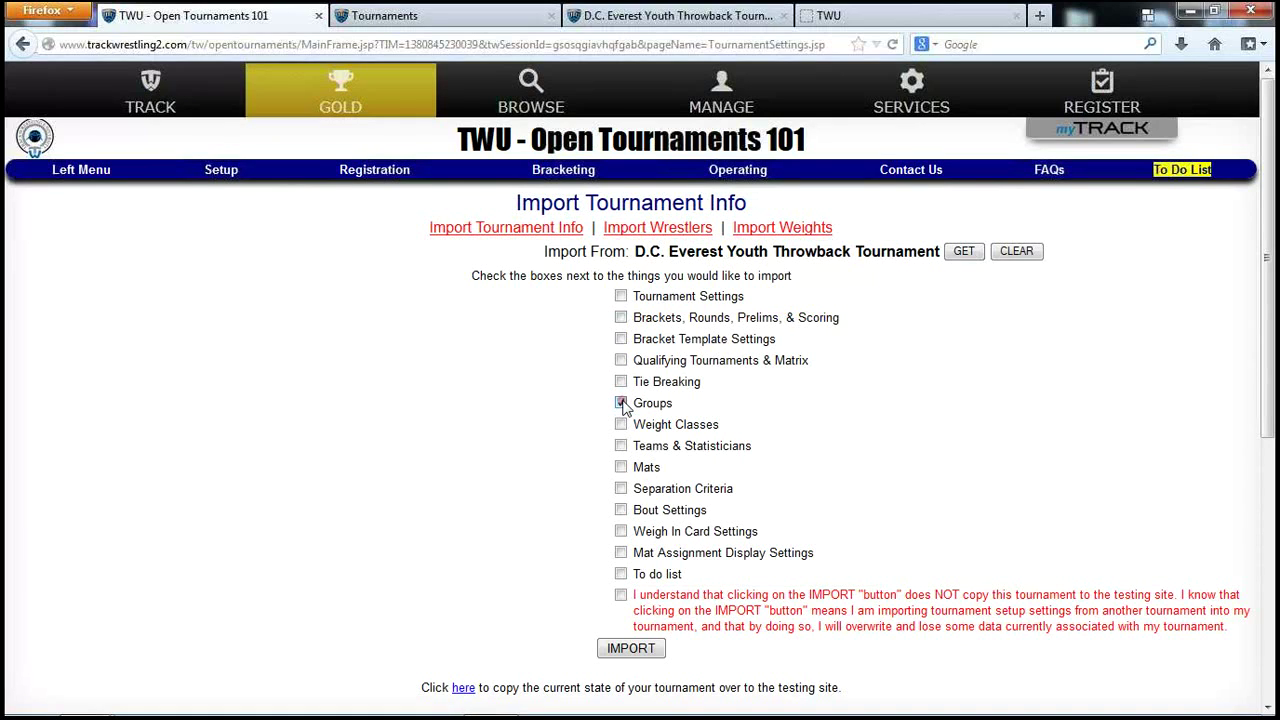
Import Groups and Mats from D.C. Everest Youth Throwback, confirming with 'import'.
{"action": "left_click", "coordinate": [620, 467]}
{"action": "left_click", "coordinate": [640, 649]}
{"action": "type", "text": "im"}
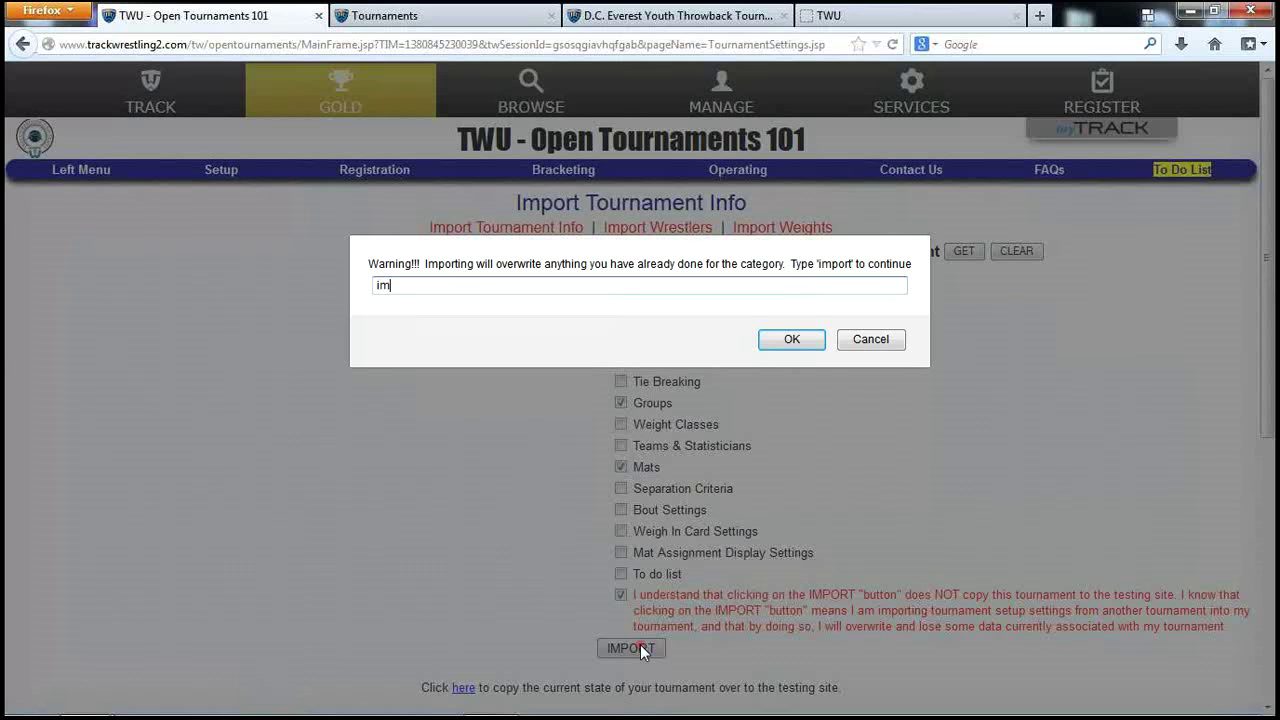
{"action": "type", "text": "port"}
{"action": "left_click", "coordinate": [789, 338]}
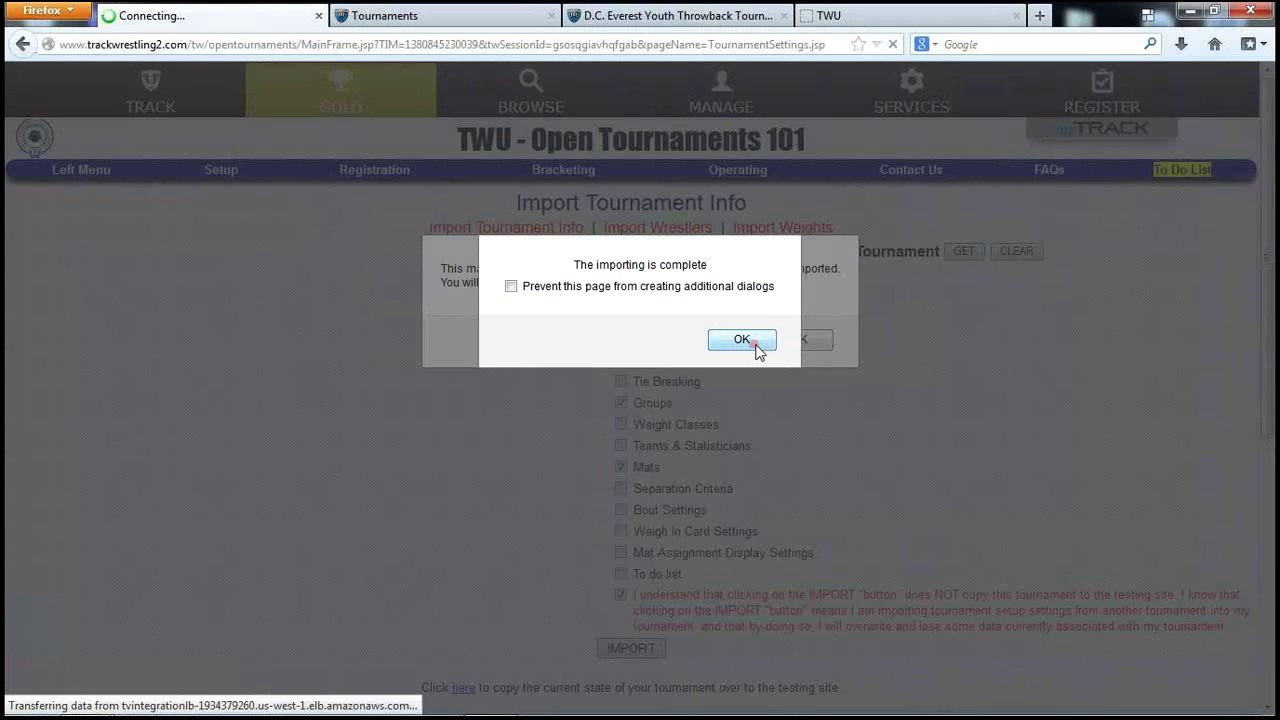
{"action": "left_click", "coordinate": [756, 347]}
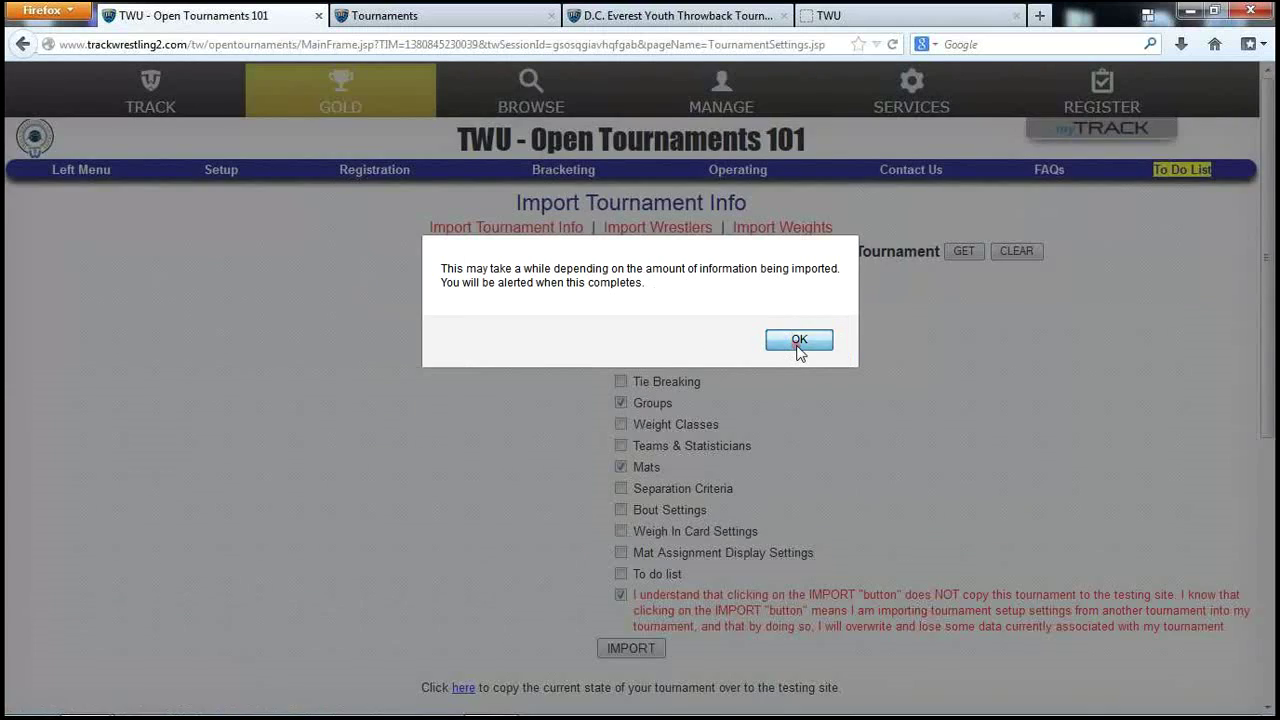
{"action": "left_click", "coordinate": [802, 340]}
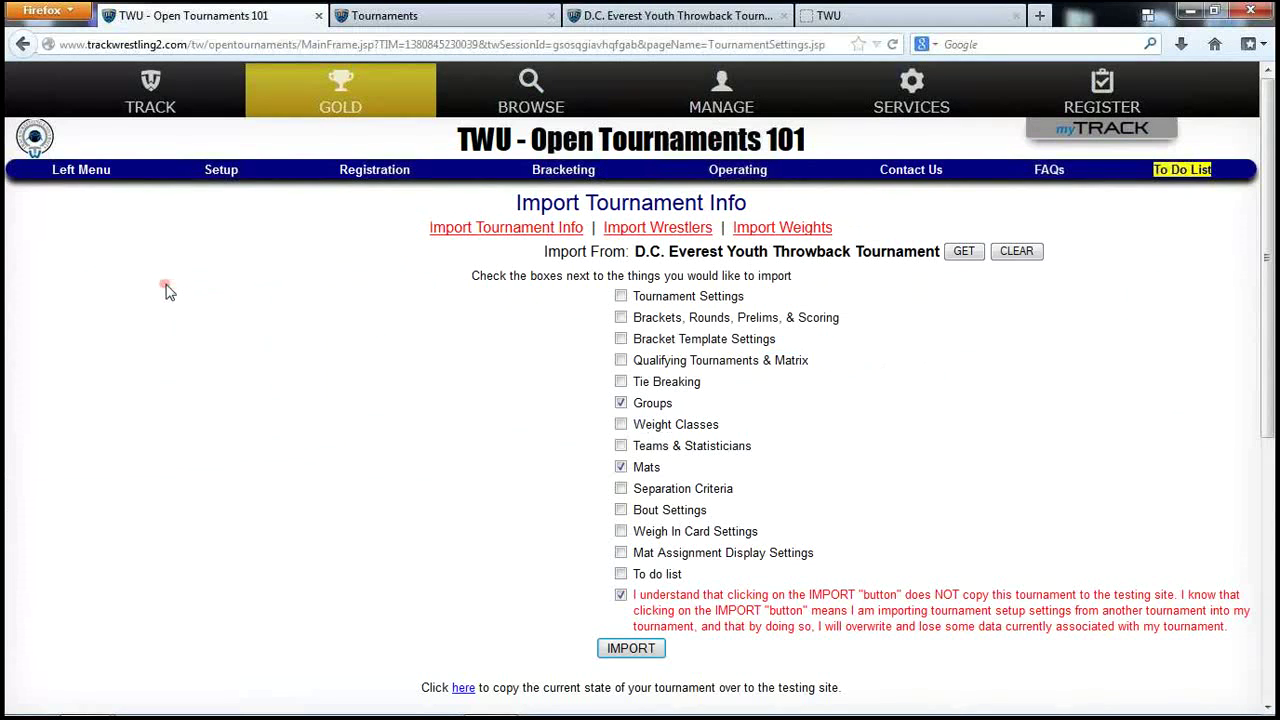
Delete the 04-05 group on Groups and Divisions, confirming with 'deleteentiregroup'.
{"action": "left_click", "coordinate": [225, 178]}
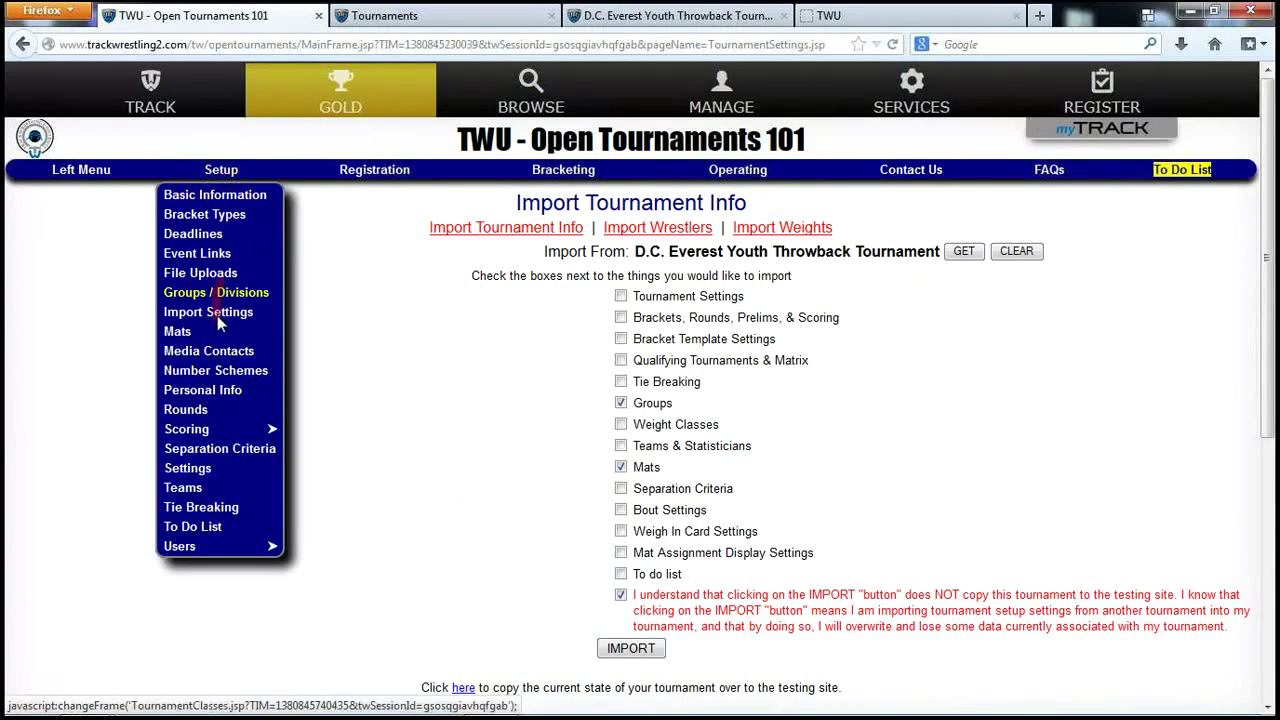
{"action": "left_click", "coordinate": [216, 292]}
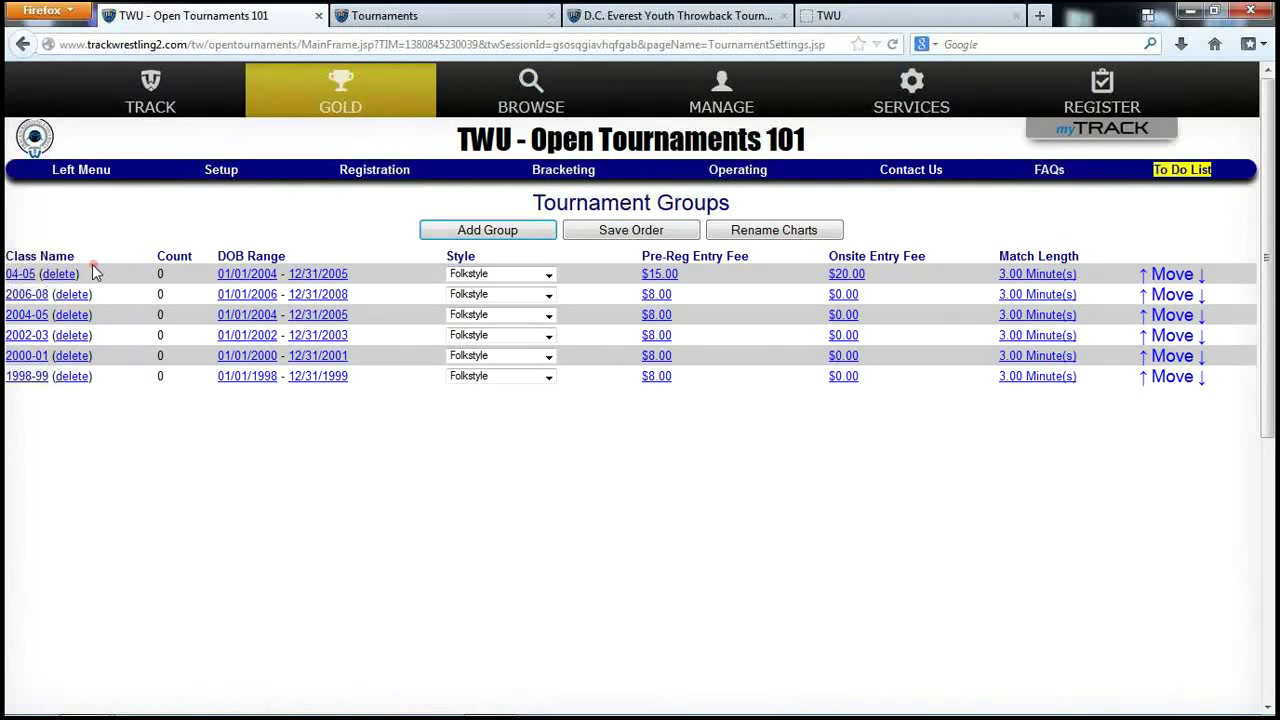
{"action": "left_click", "coordinate": [62, 274]}
{"action": "left_click", "coordinate": [389, 285]}
{"action": "type", "text": "dele"}
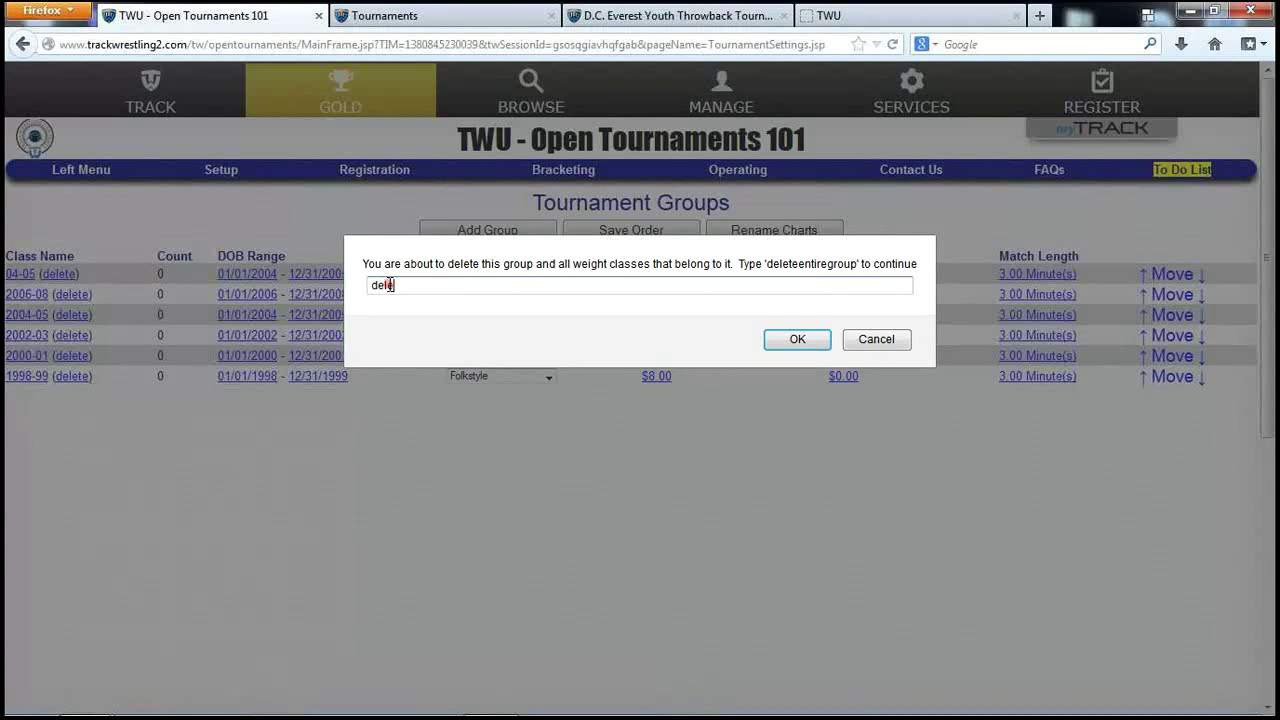
{"action": "type", "text": "teentirre"}
{"action": "key", "text": "BackSpace"}
{"action": "key", "text": "BackSpace"}
{"action": "key", "text": "BackSpace"}
{"action": "key", "text": "BackSpace"}
{"action": "type", "text": "iregroup"}
{"action": "key", "text": "Return"}
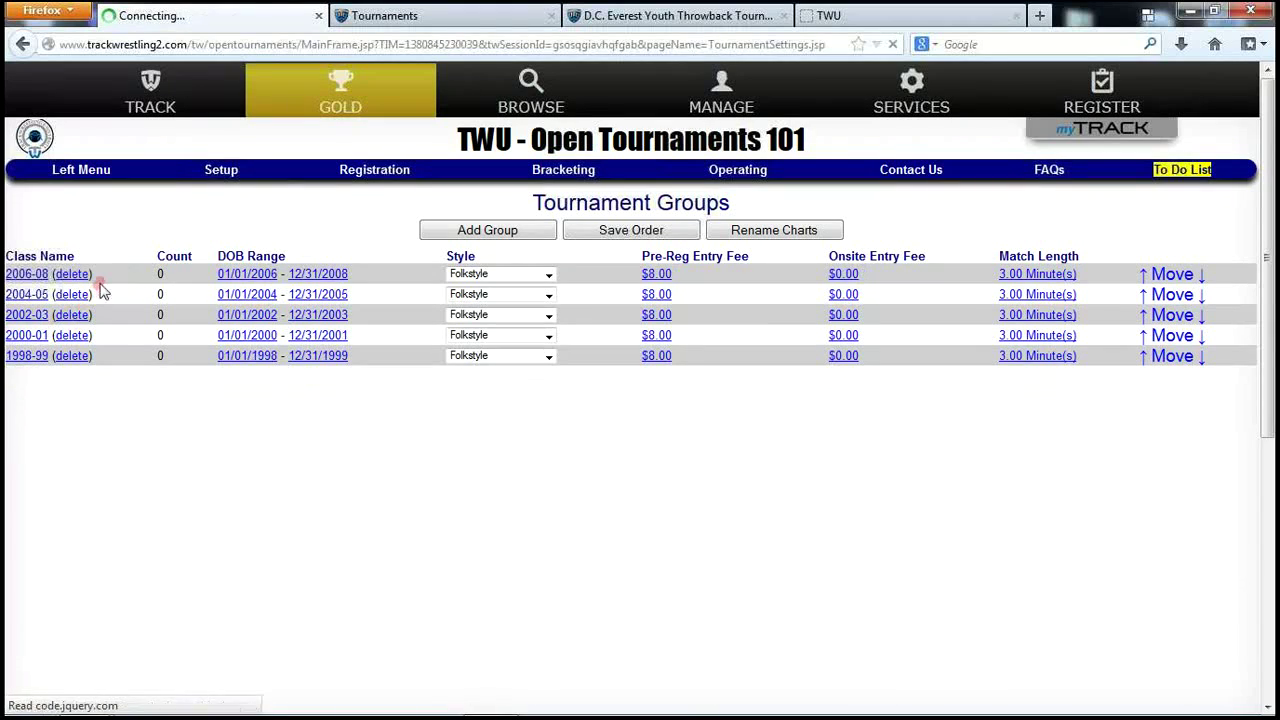
Go to Setup > Mats to view Mat 1 through Mat 4.
{"action": "left_click", "coordinate": [221, 170]}
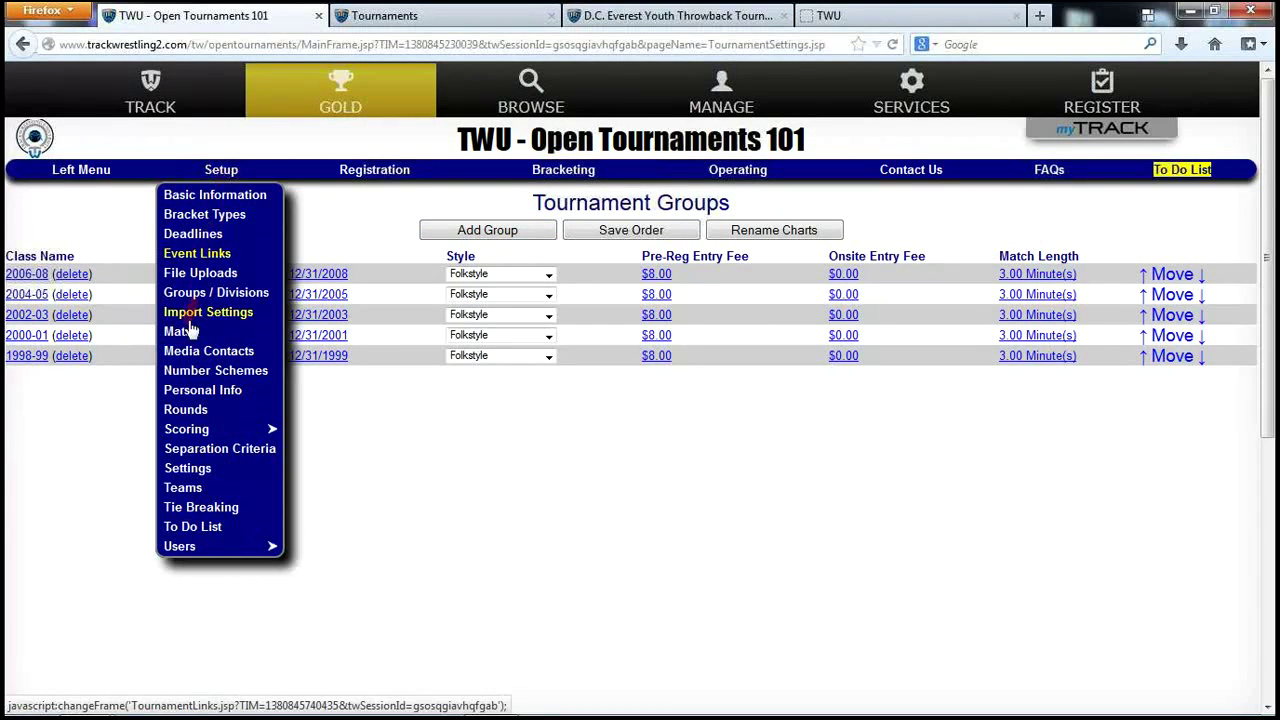
{"action": "left_click", "coordinate": [177, 331]}
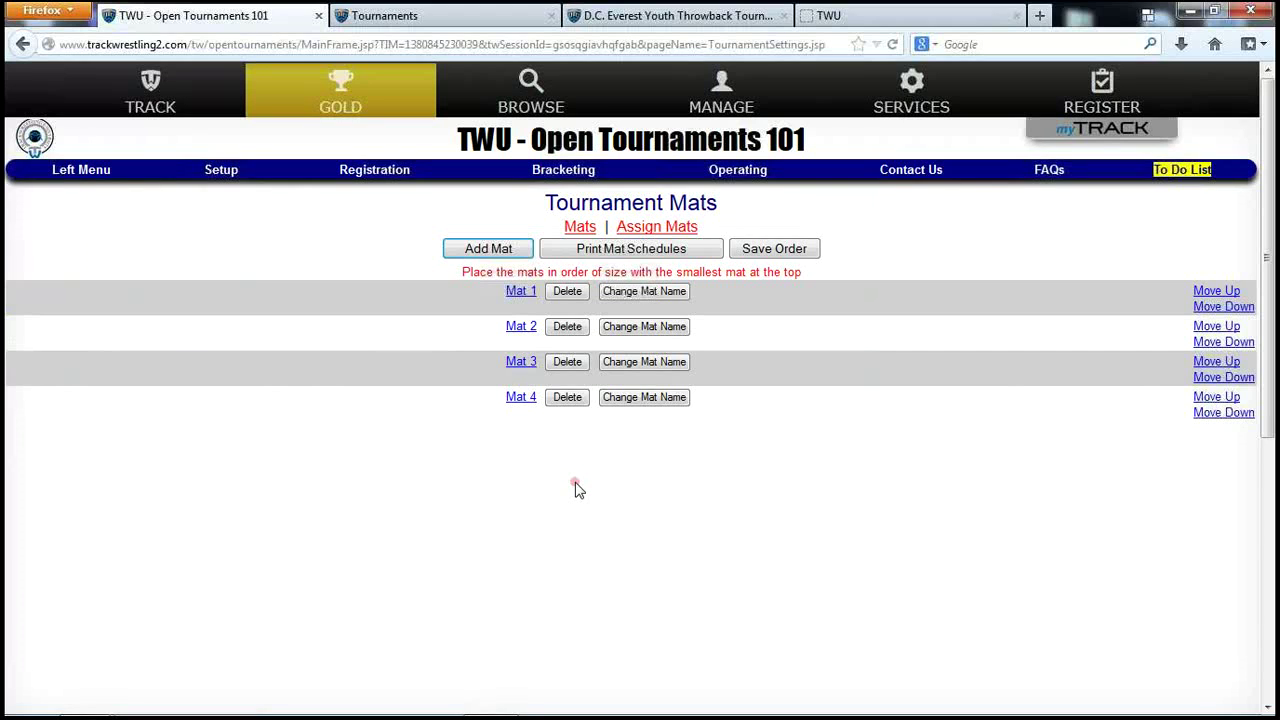
Open and reload Setup > Number Schemes, which shows no schemes yet.
{"action": "left_click", "coordinate": [226, 174]}
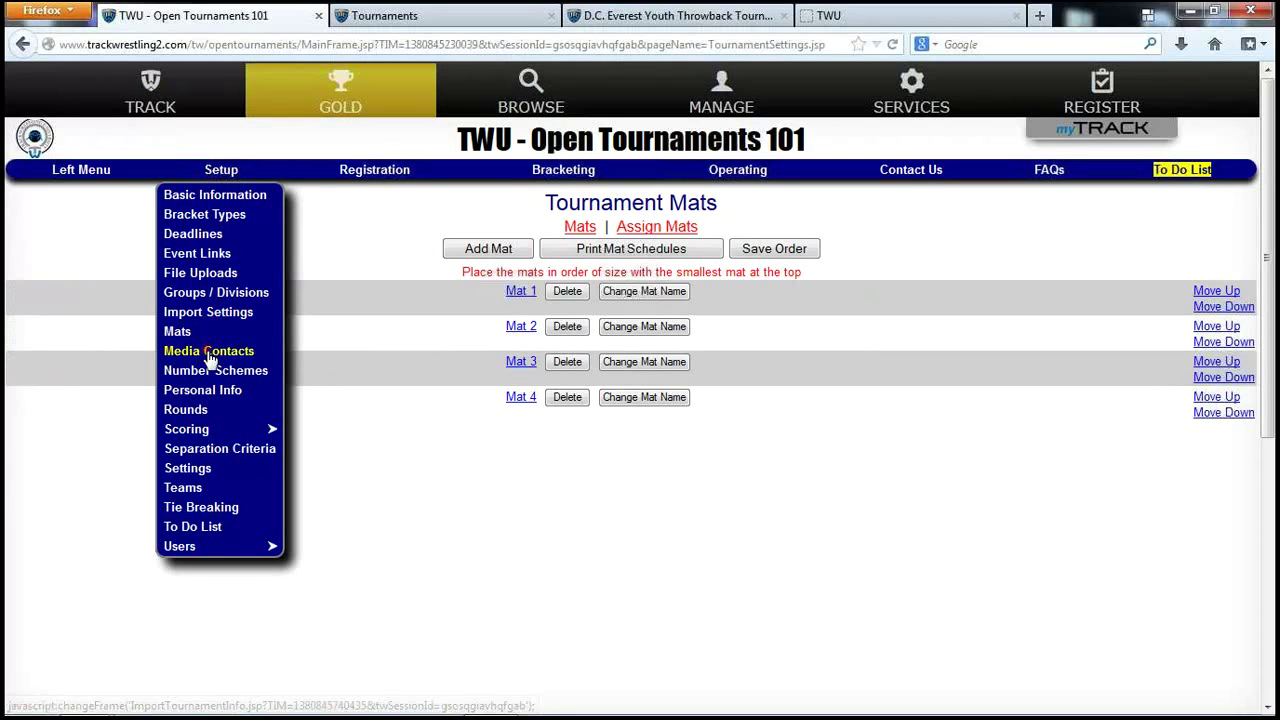
{"action": "left_click", "coordinate": [212, 370]}
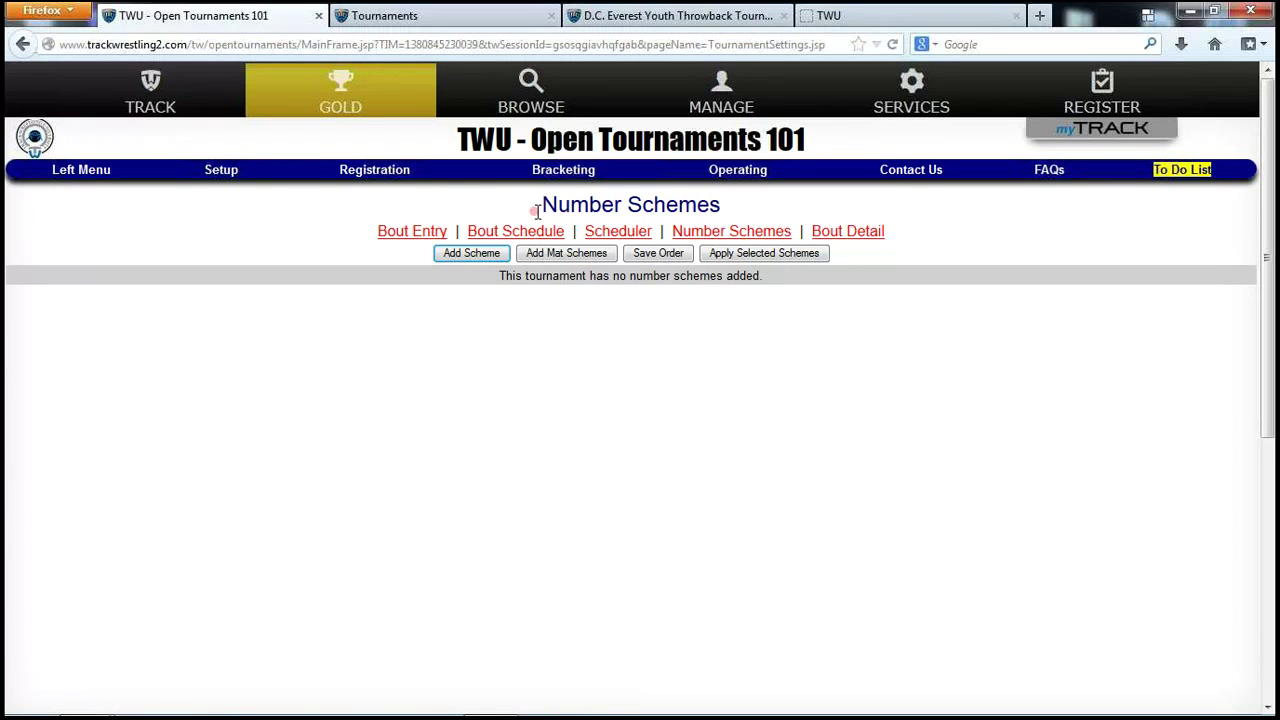
{"action": "left_click", "coordinate": [225, 172]}
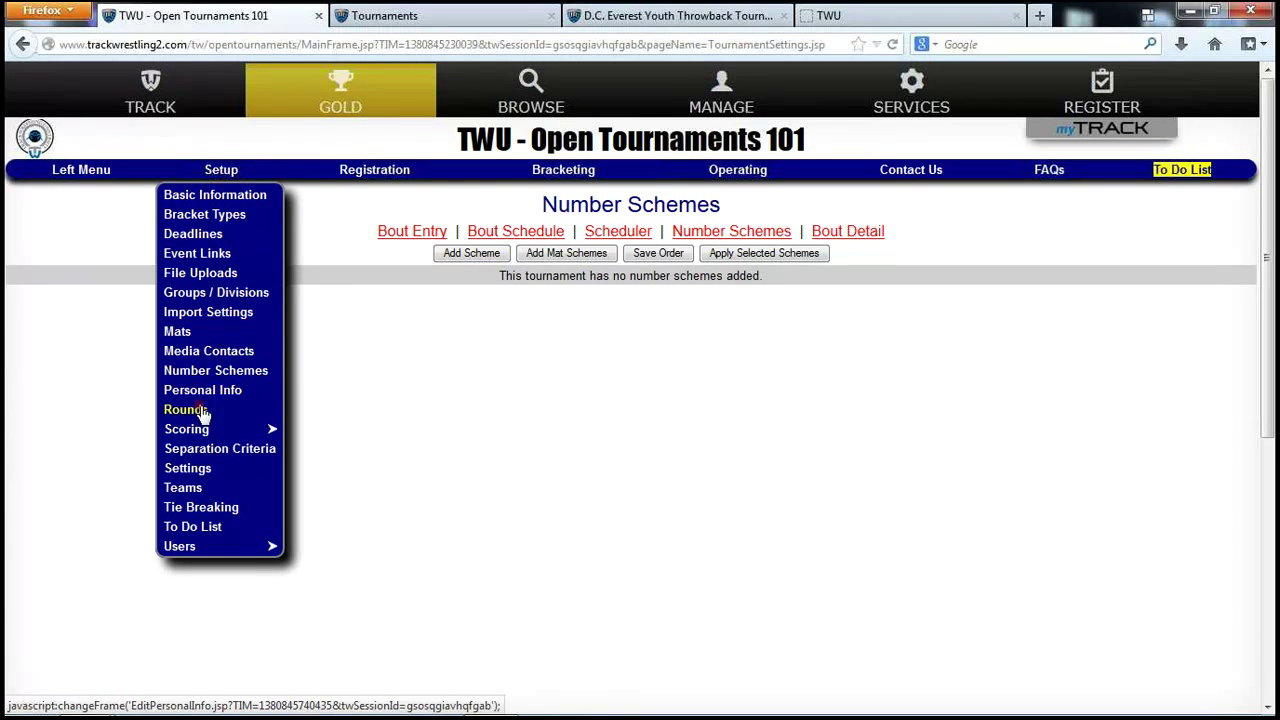
{"action": "left_click", "coordinate": [215, 372]}
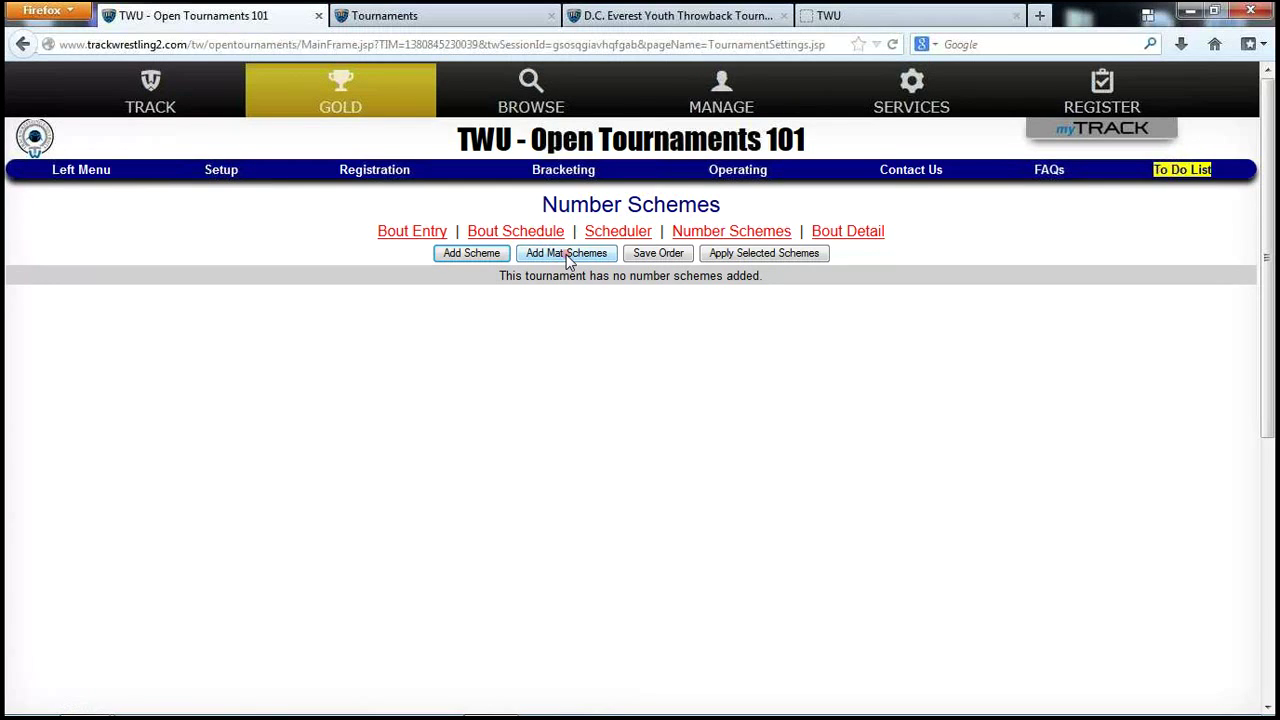
Add a number scheme for every mat, confirming with 'add'.
{"action": "left_click", "coordinate": [566, 256]}
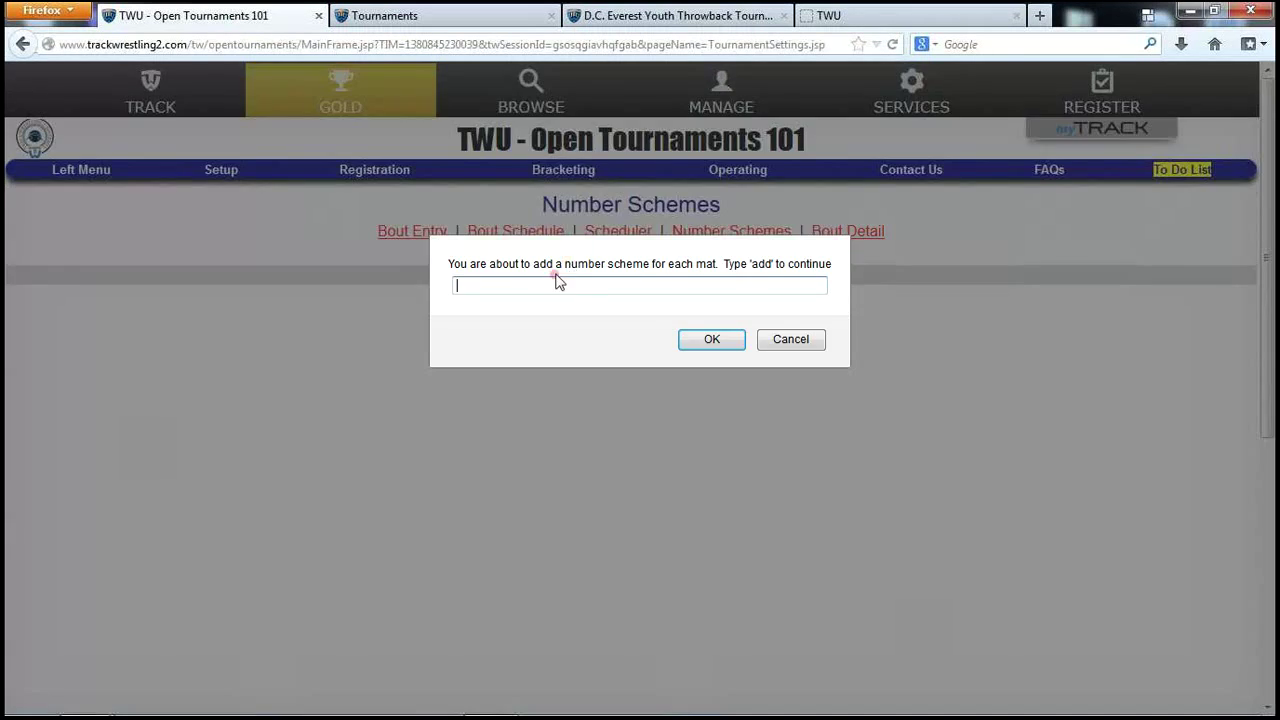
{"action": "type", "text": "add"}
{"action": "key", "text": "Return"}
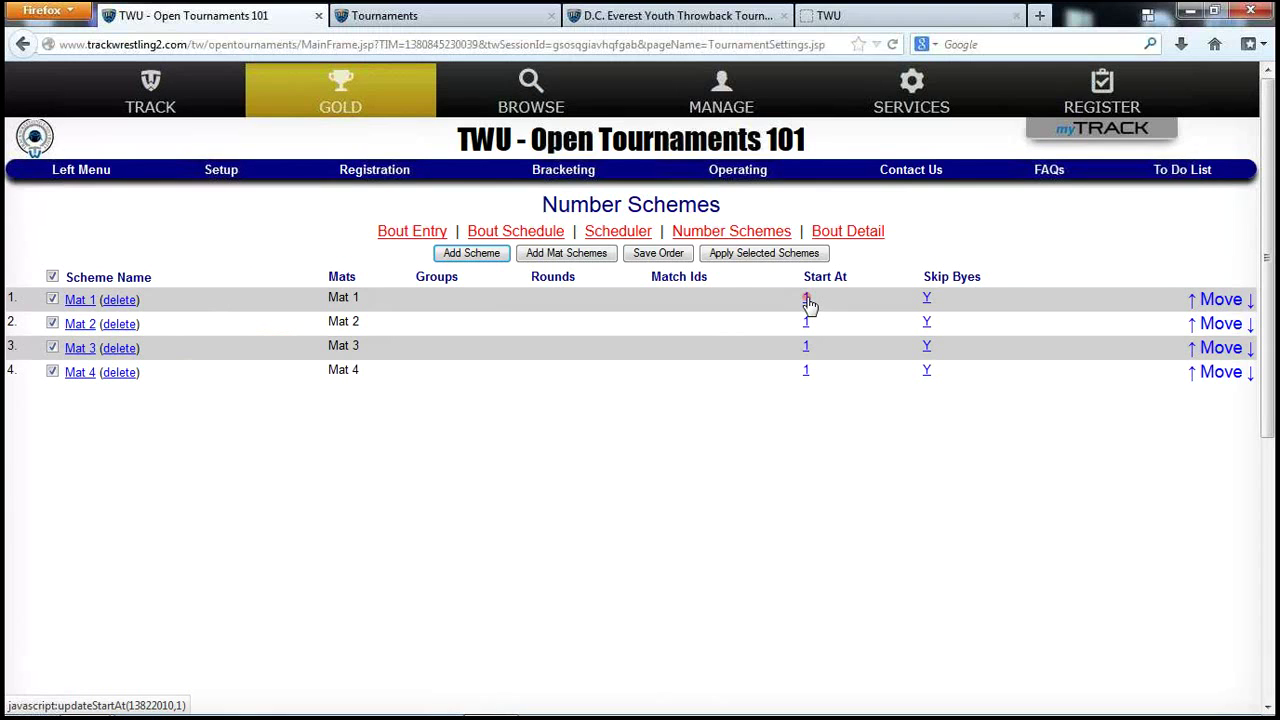
Set the Mat 1–4 schemes to start at 101, 201, 301 and 401.
{"action": "left_click", "coordinate": [807, 298]}
{"action": "type", "text": "101"}
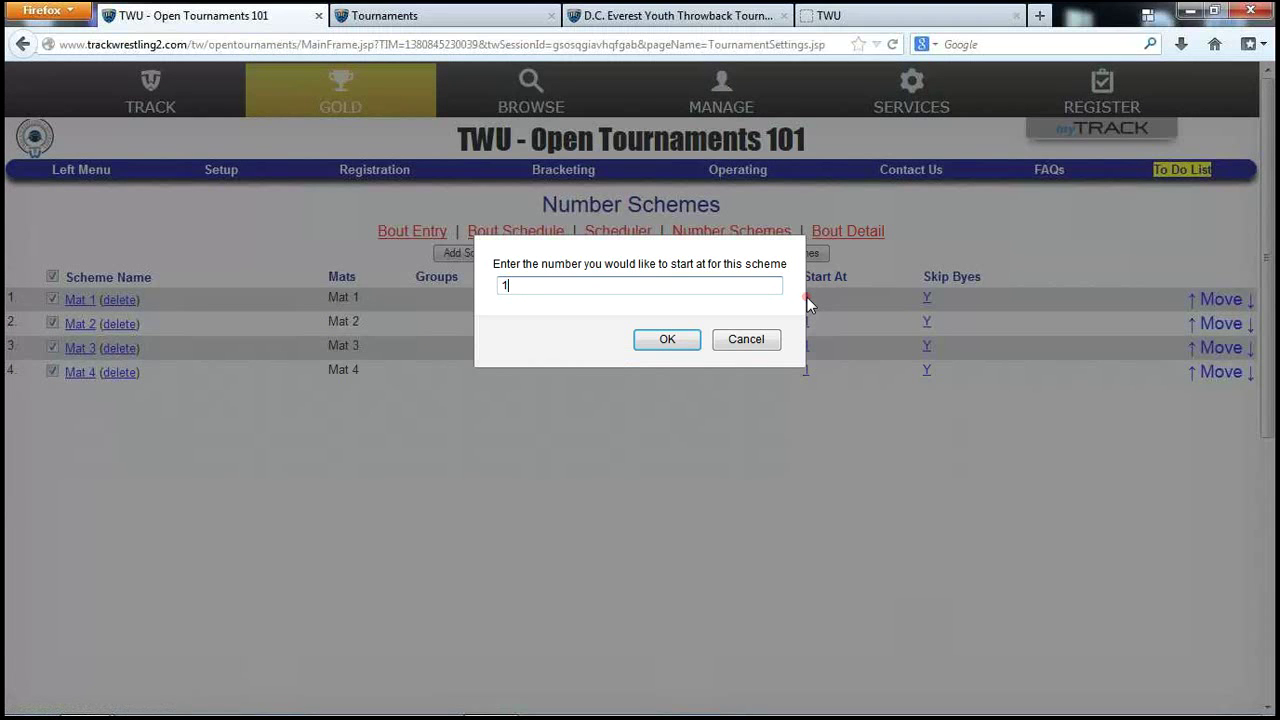
{"action": "key", "text": "Return"}
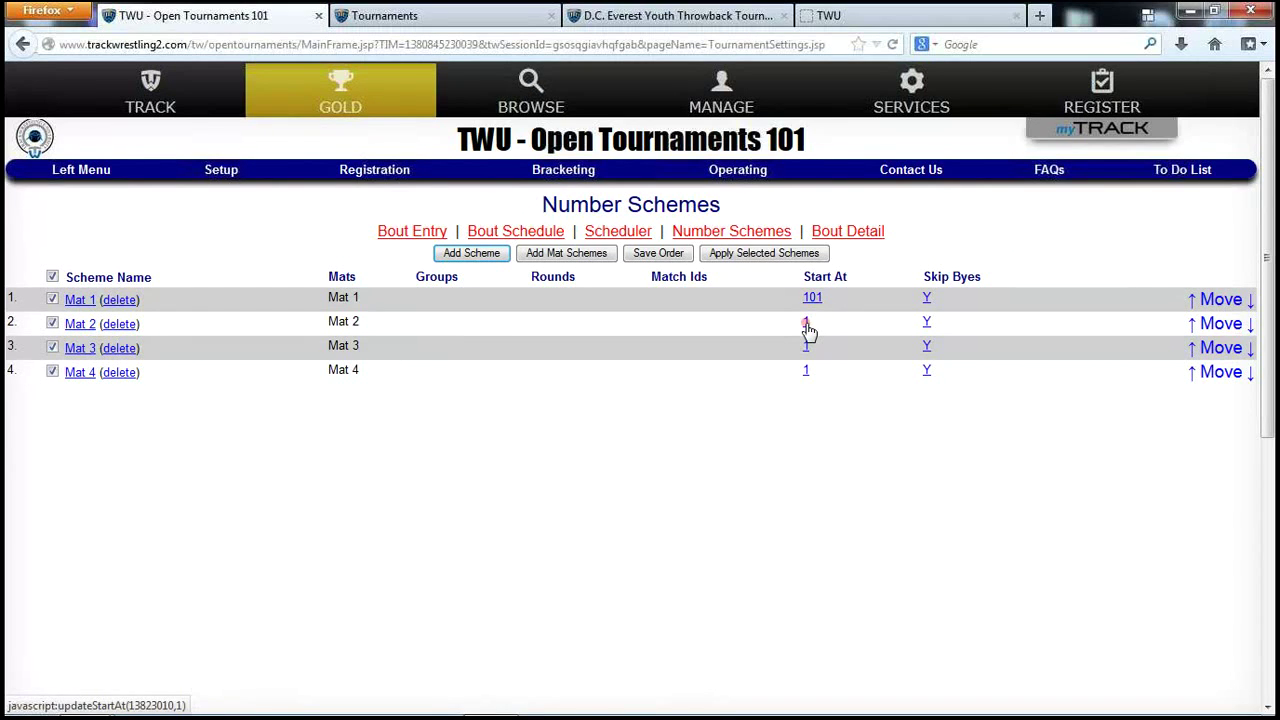
{"action": "left_click", "coordinate": [806, 323]}
{"action": "type", "text": "201"}
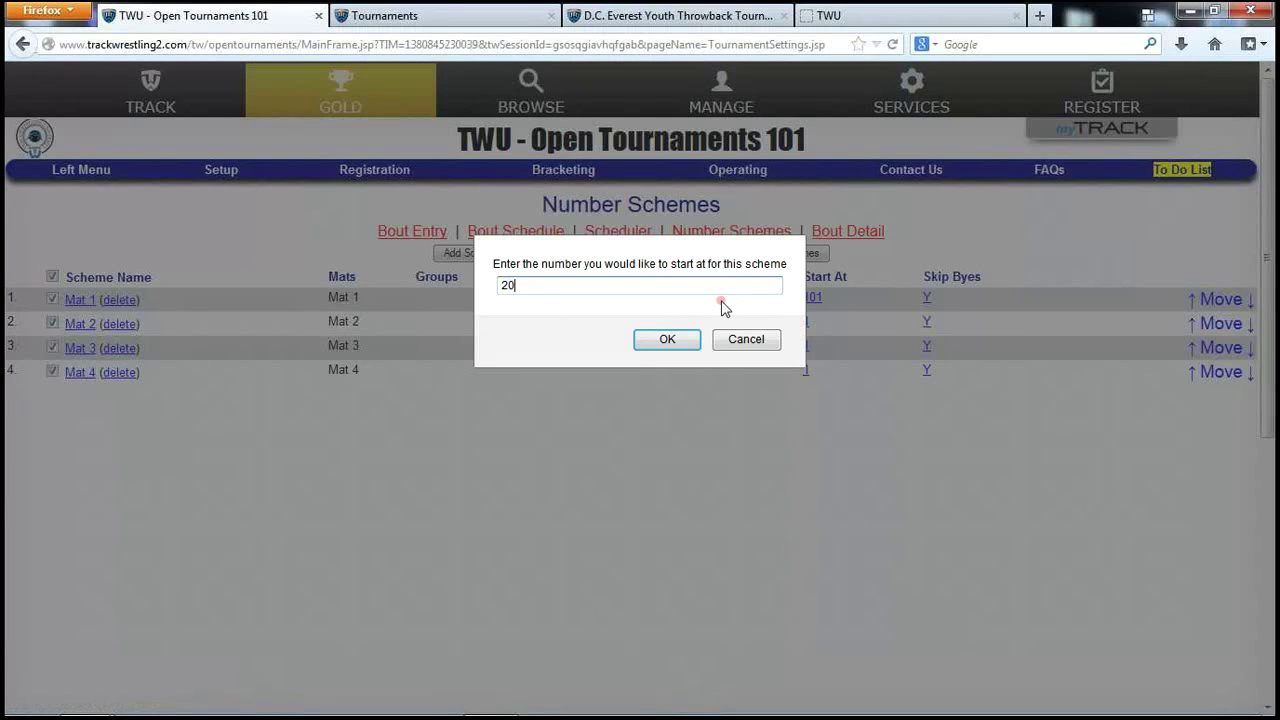
{"action": "left_click", "coordinate": [686, 339]}
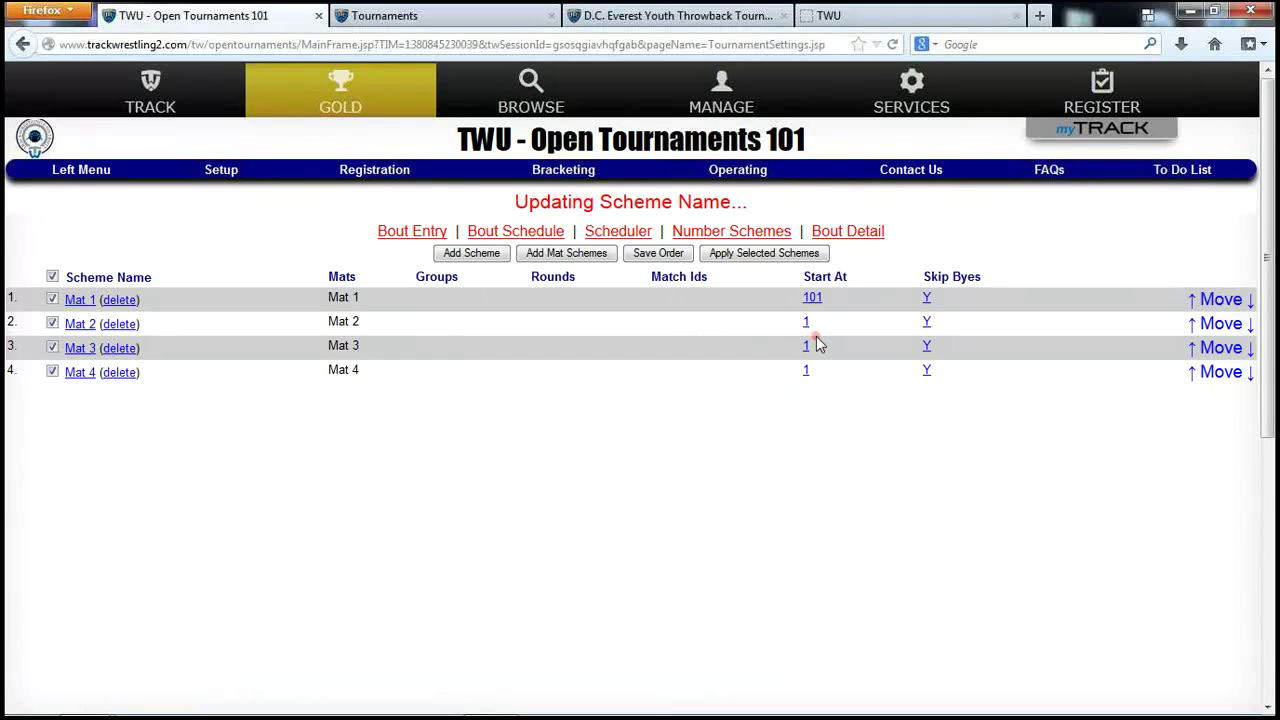
{"action": "left_click", "coordinate": [807, 347]}
{"action": "type", "text": "301"}
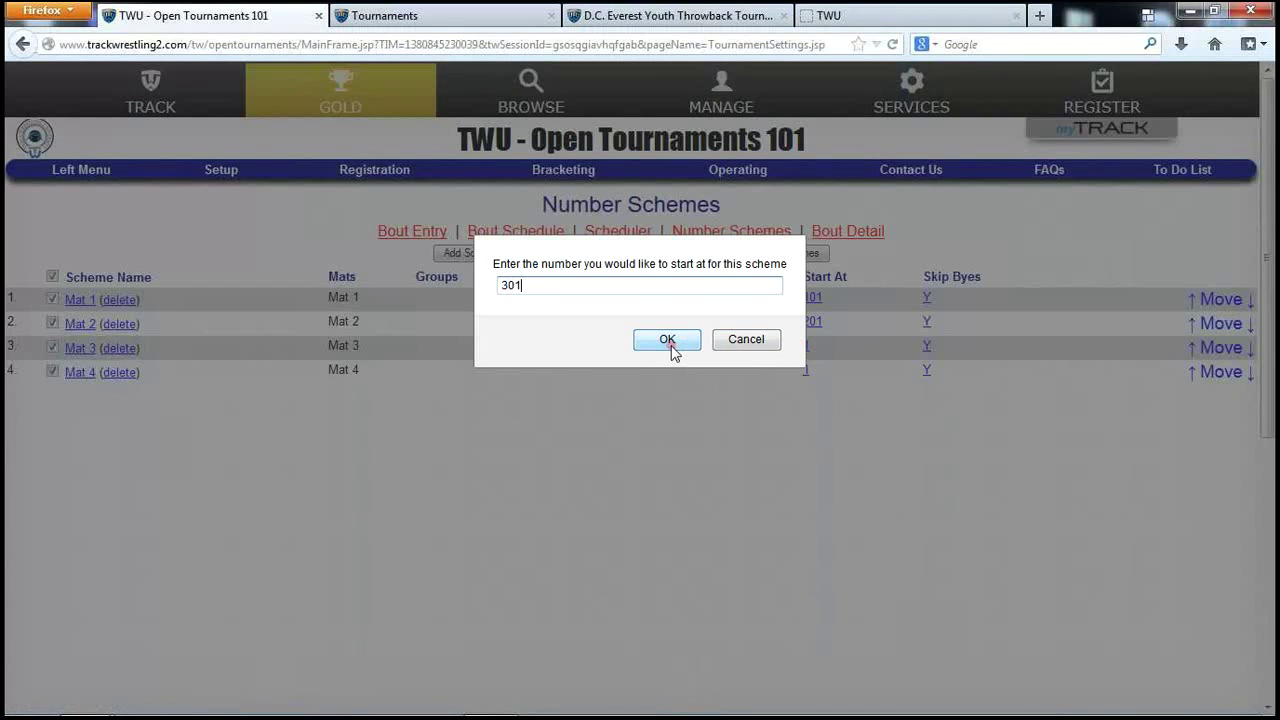
{"action": "left_click", "coordinate": [672, 342]}
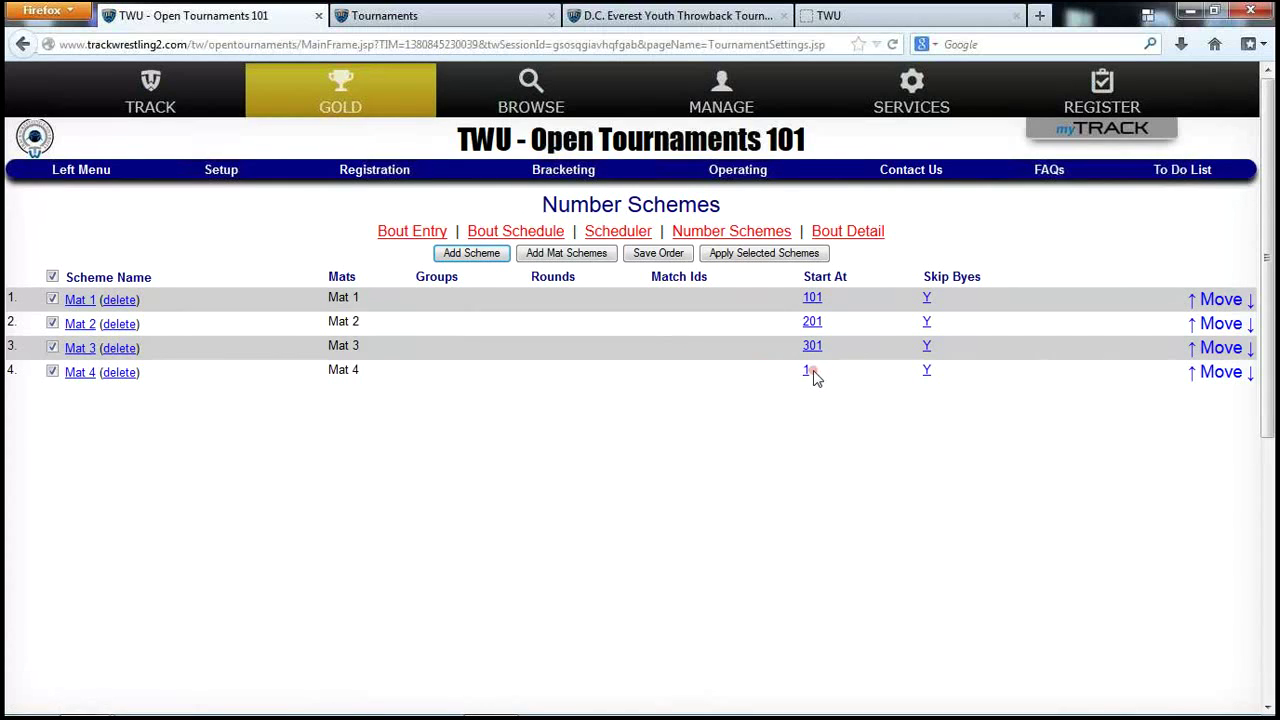
{"action": "left_click", "coordinate": [808, 374]}
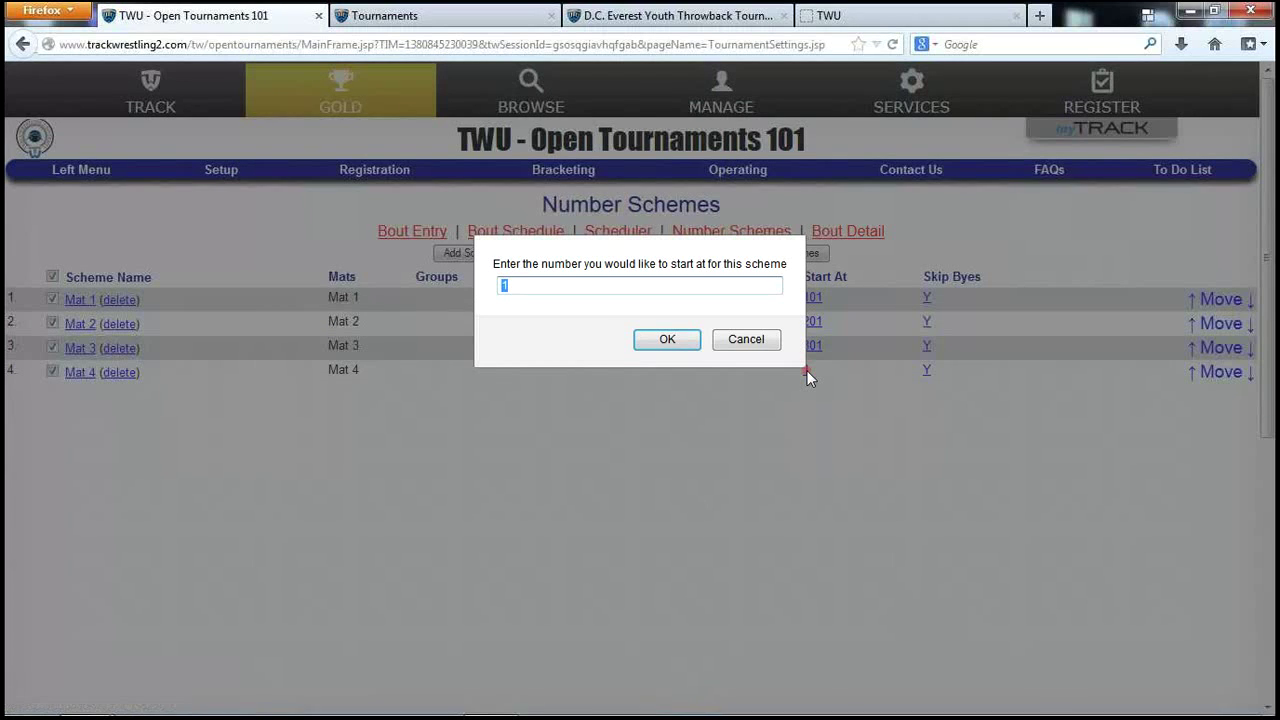
{"action": "type", "text": "401"}
{"action": "left_click", "coordinate": [686, 344]}
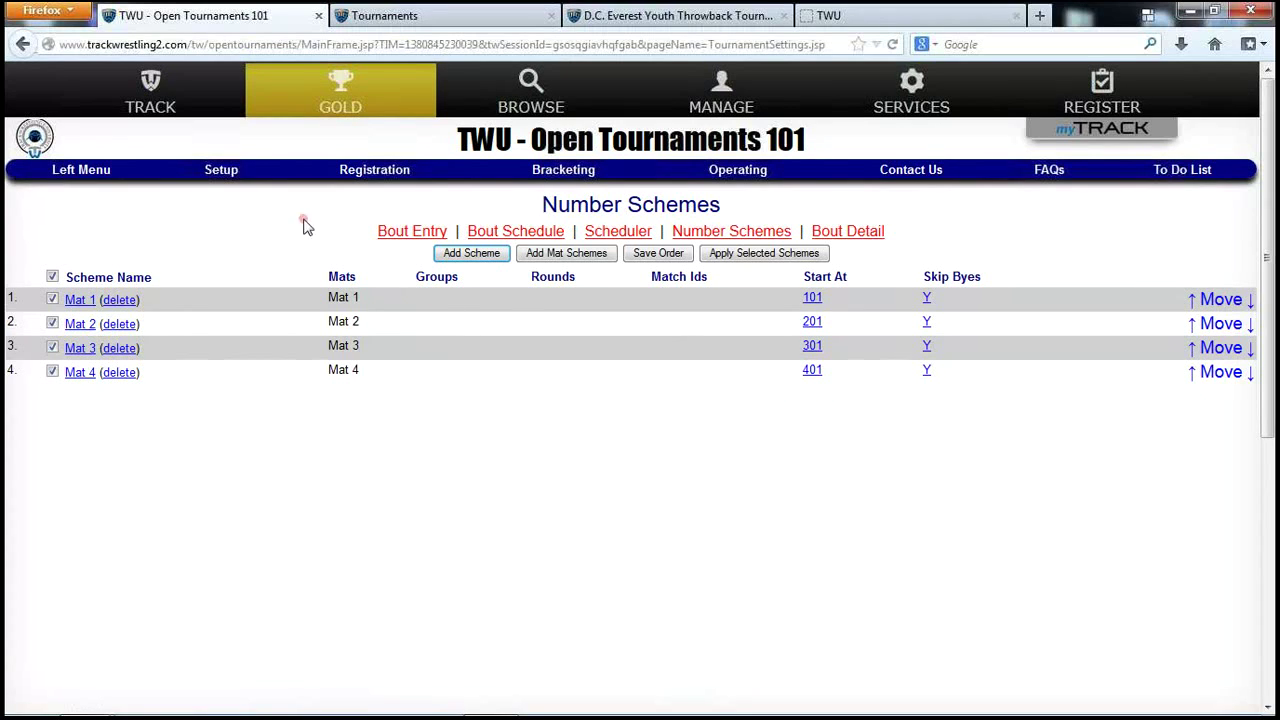
{"action": "left_click", "coordinate": [222, 176]}
{"action": "left_click", "coordinate": [222, 176]}
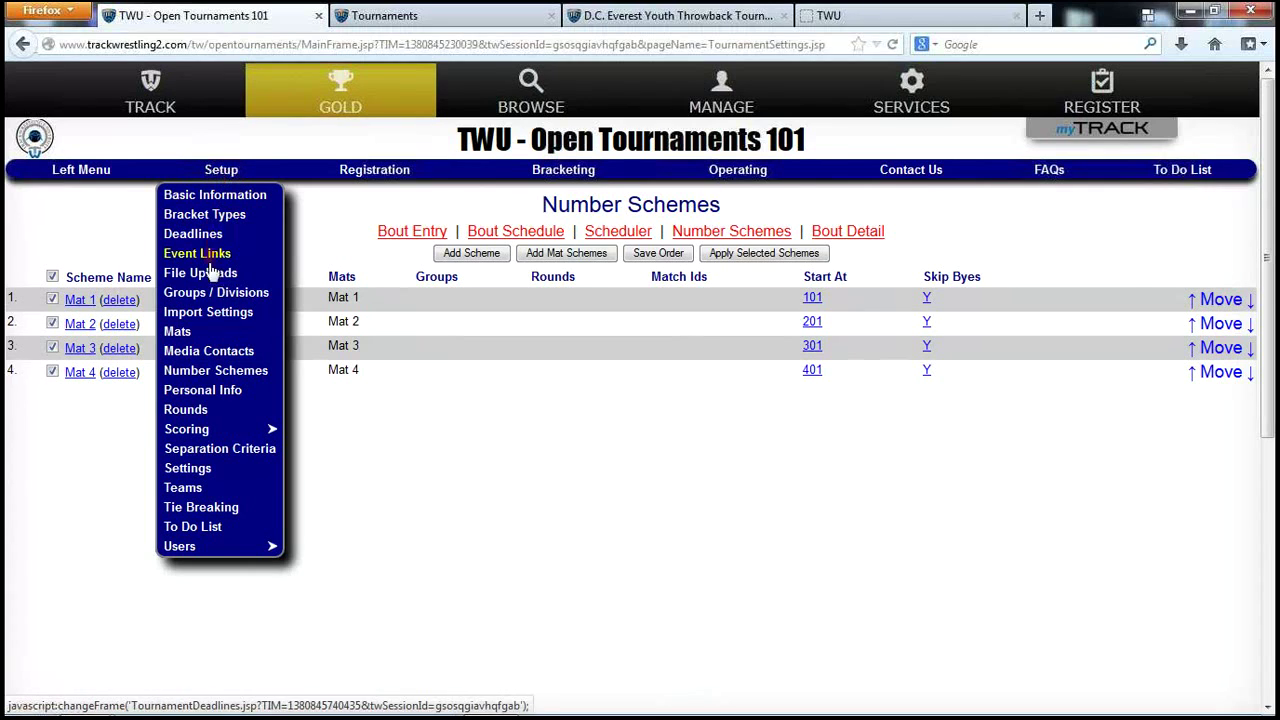
Copy the current tournament to the testing site using the Import Settings 'here' link.
{"action": "left_click", "coordinate": [204, 312]}
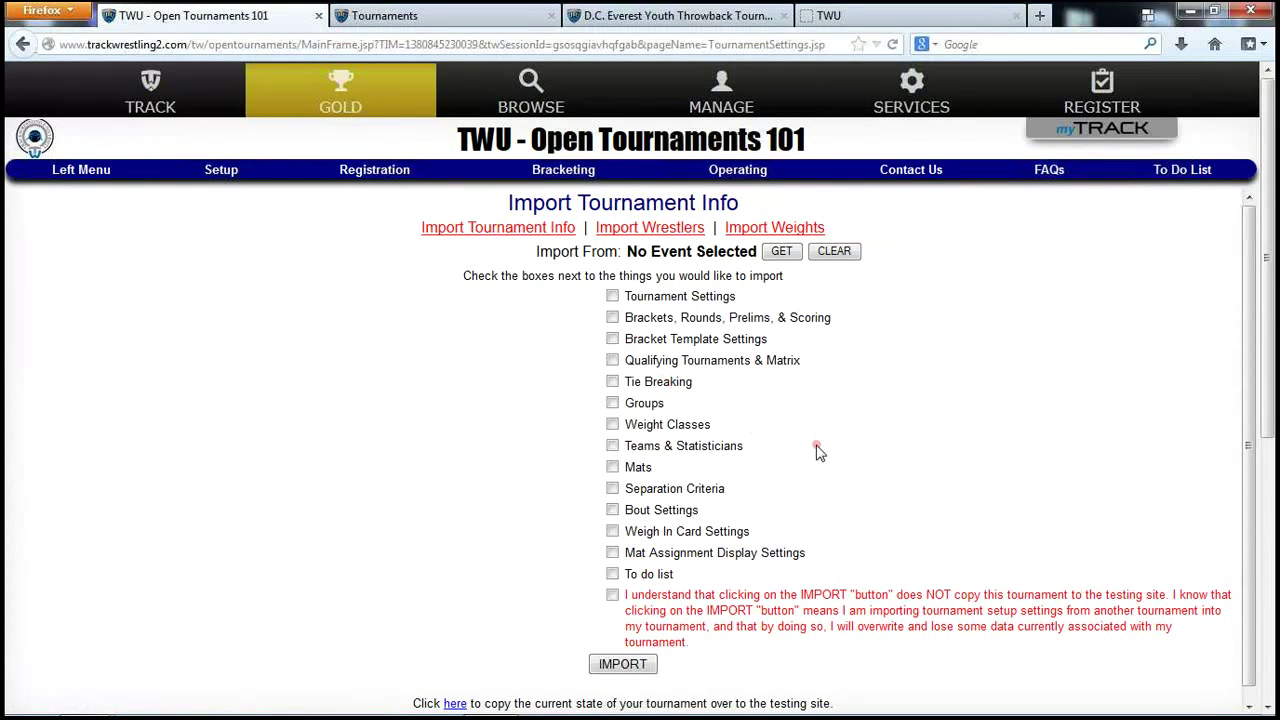
{"action": "scroll", "coordinate": [857, 534], "scroll_direction": "down", "scroll_amount": 3}
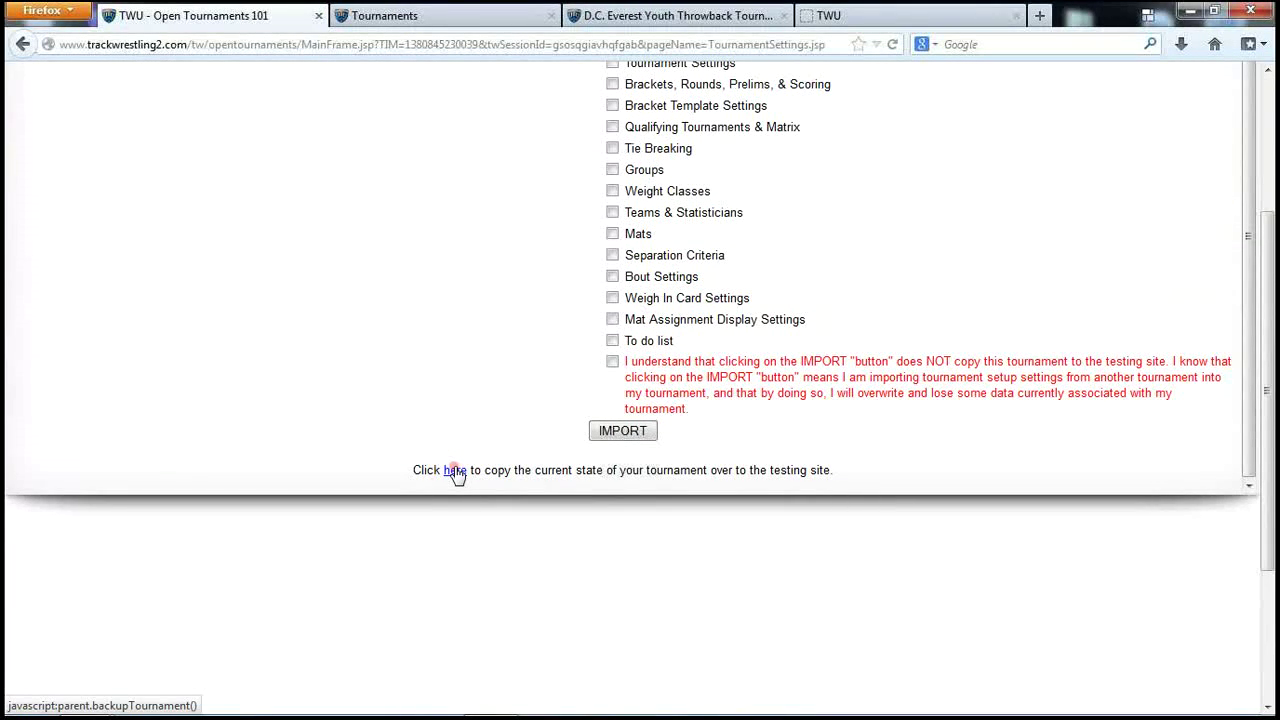
{"action": "left_click", "coordinate": [454, 470]}
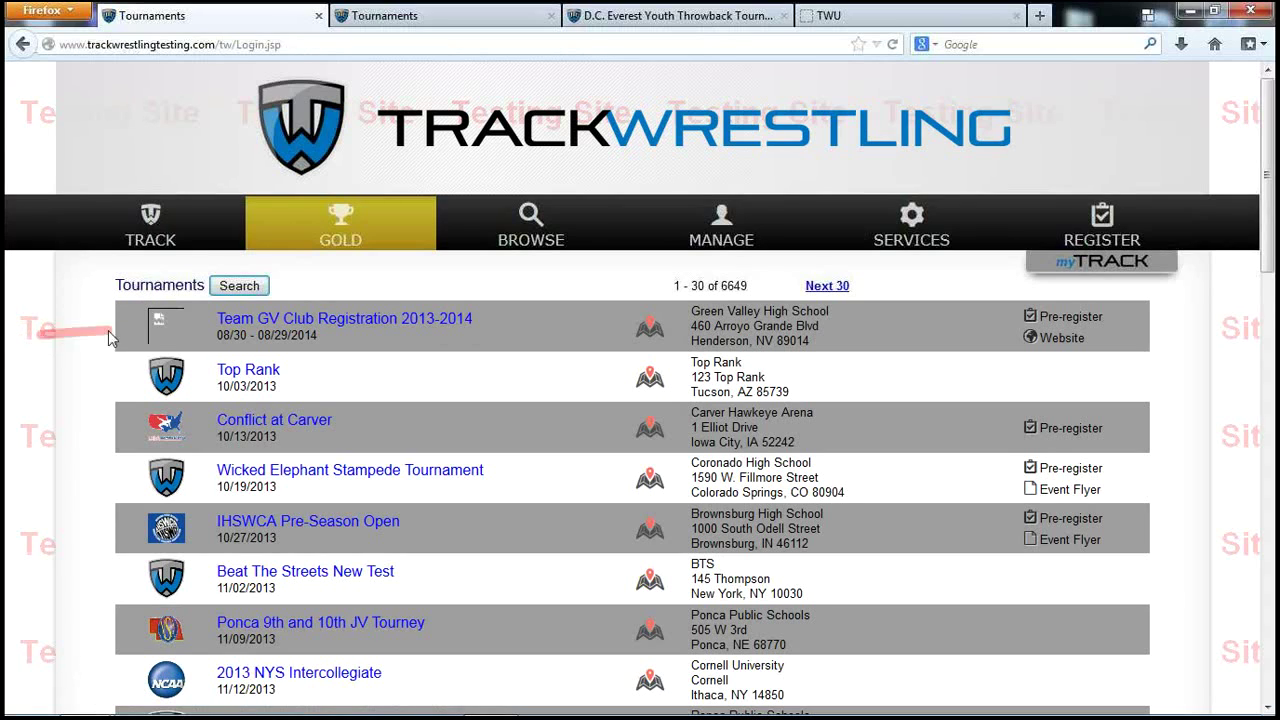
Search for TWU tournaments and open TWU - Open Tournaments 101.
{"action": "left_click", "coordinate": [235, 286]}
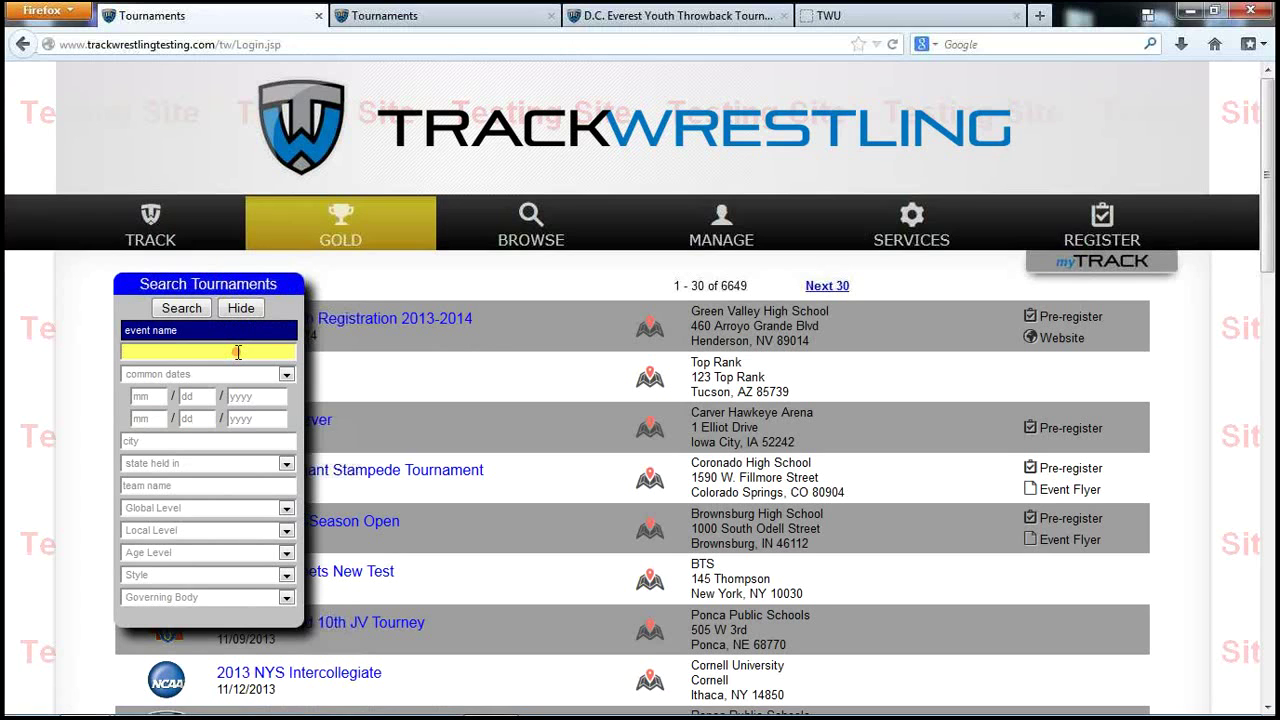
{"action": "key", "text": "Return"}
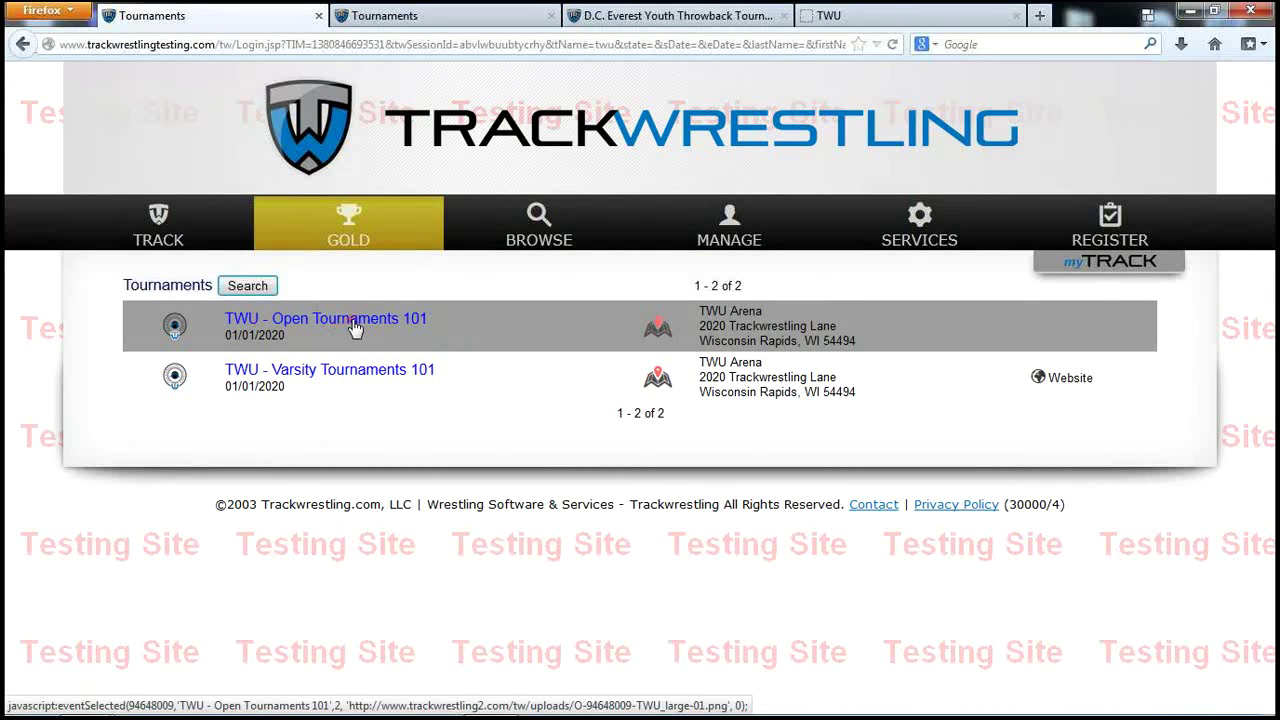
{"action": "left_click", "coordinate": [350, 331]}
Log in as Administrator with the user name and password and enter the tournament.
{"action": "left_click", "coordinate": [677, 379]}
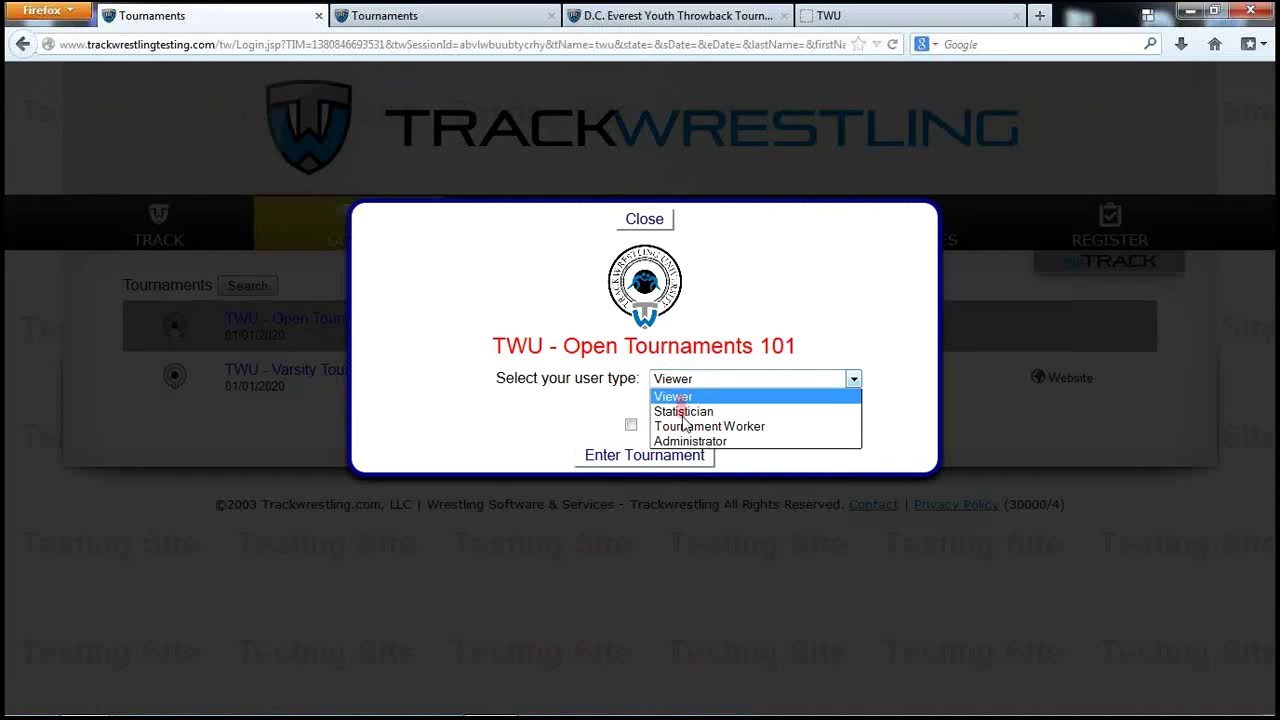
{"action": "left_click", "coordinate": [668, 436]}
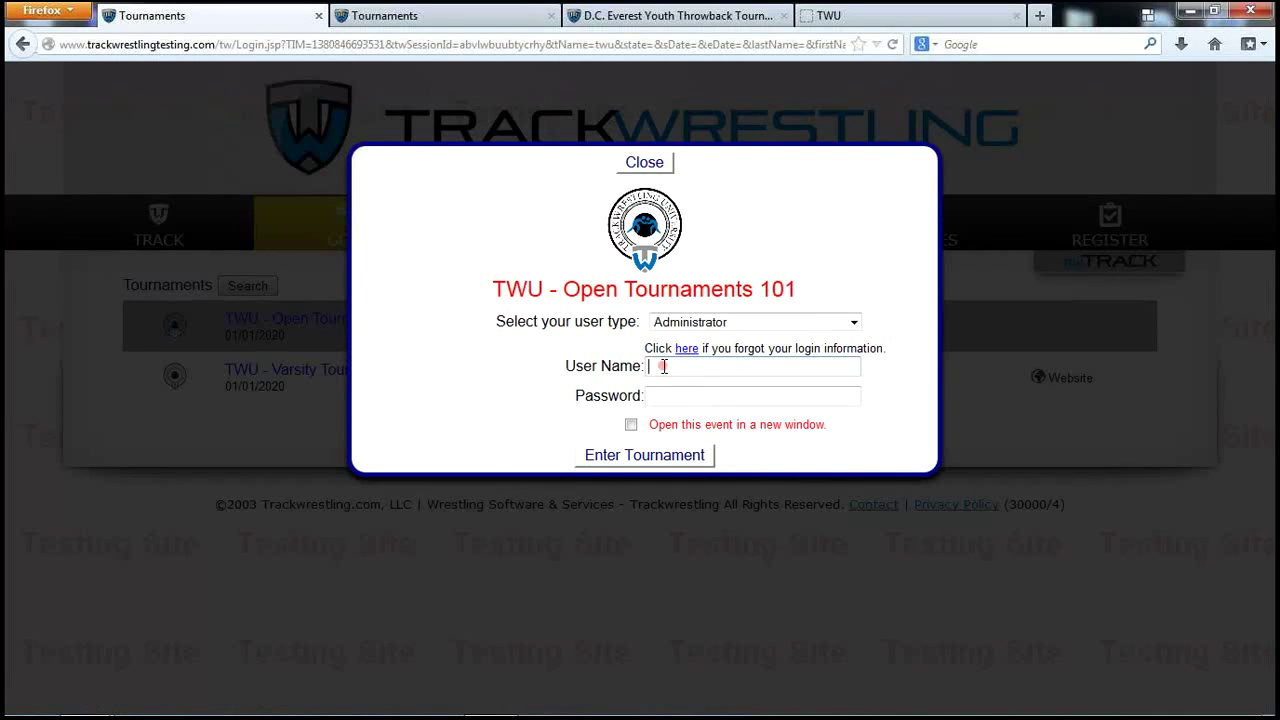
{"action": "type", "text": "shanv"}
{"action": "key", "text": "BackSpace"}
{"action": "type", "text": "e"}
{"action": "key", "text": "Tab"}
{"action": "type", "text": "••••"}
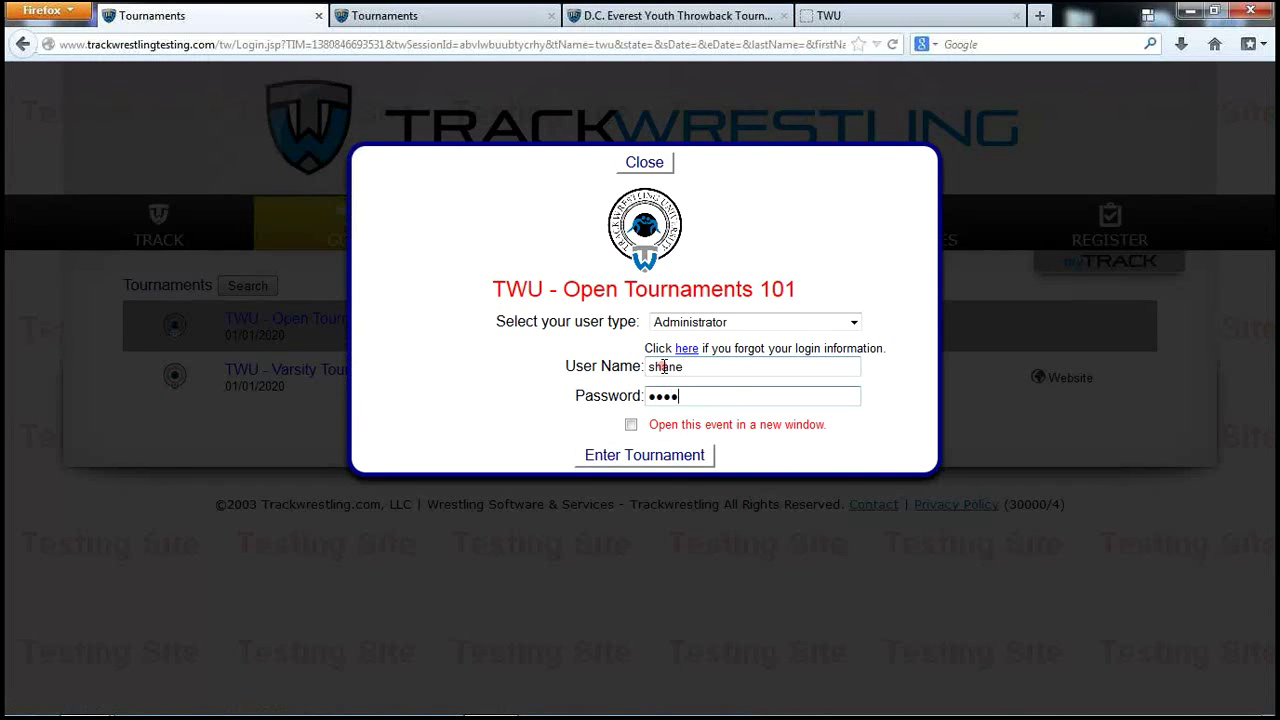
{"action": "type", "text": "•••"}
{"action": "left_click", "coordinate": [676, 456]}
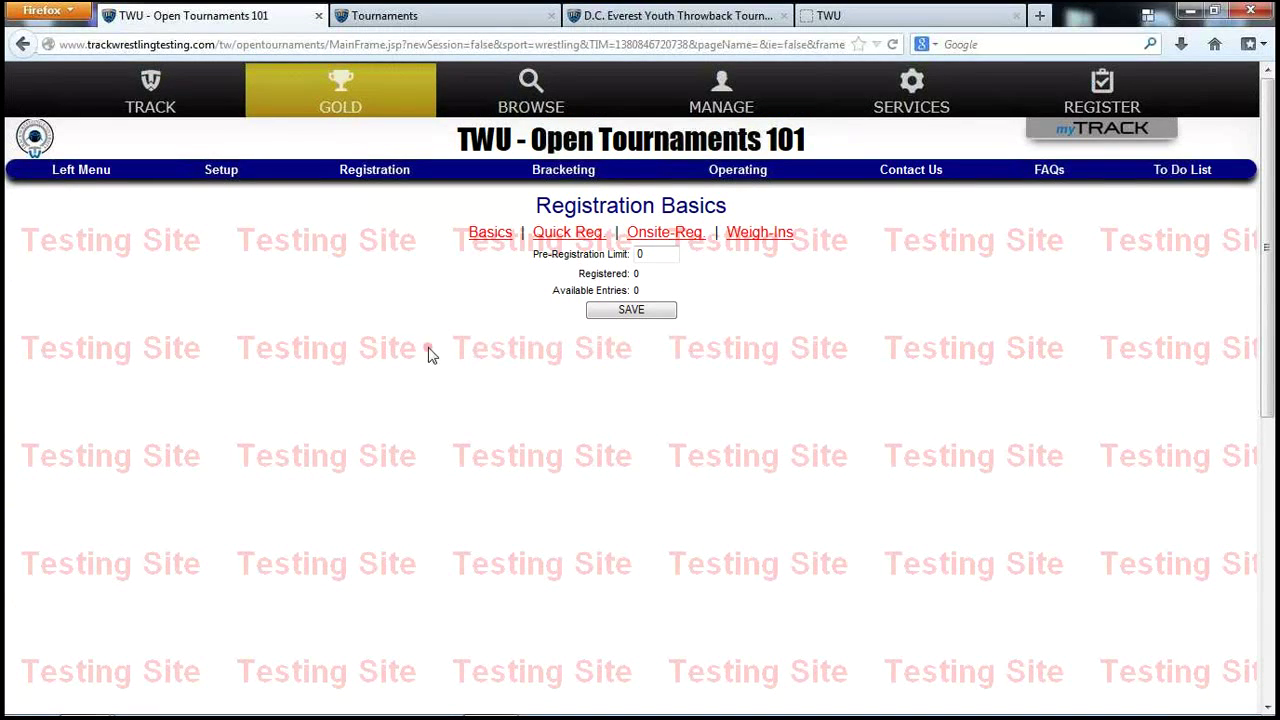
Go to the tournament Operations page and choose Add Random Wrestlers.
{"action": "mouse_move", "coordinate": [220, 177]}
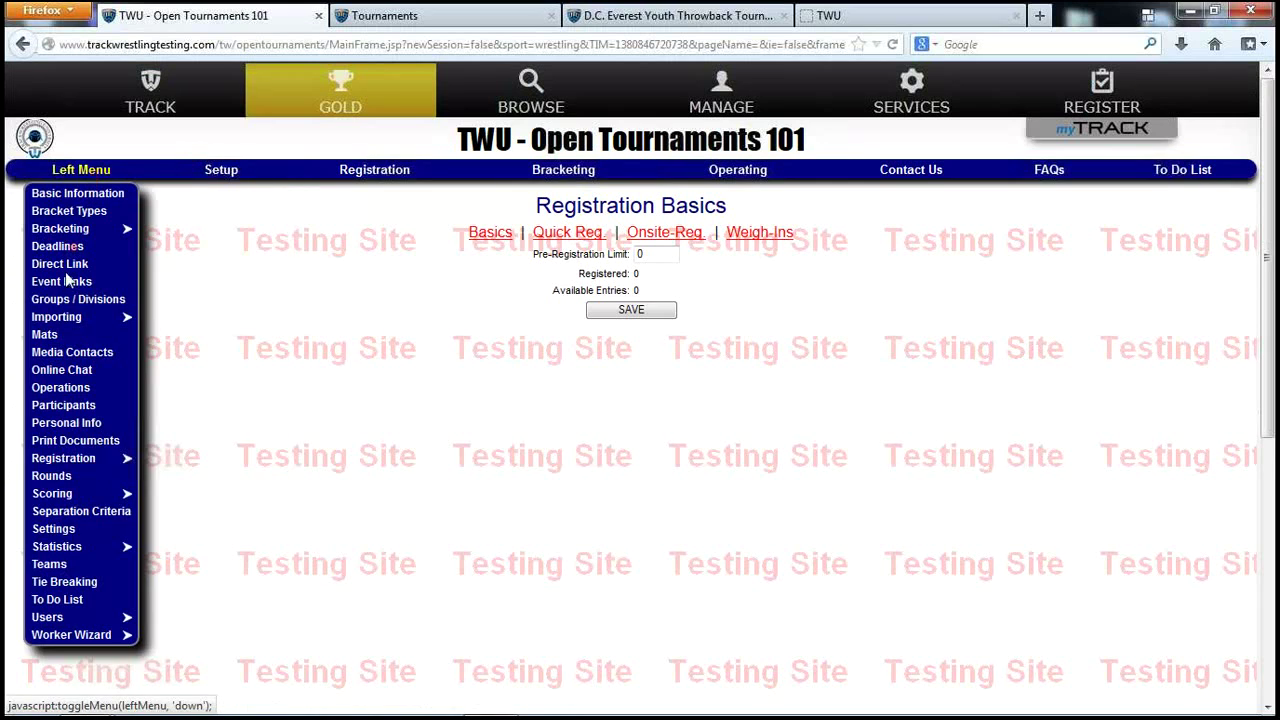
{"action": "mouse_move", "coordinate": [398, 170]}
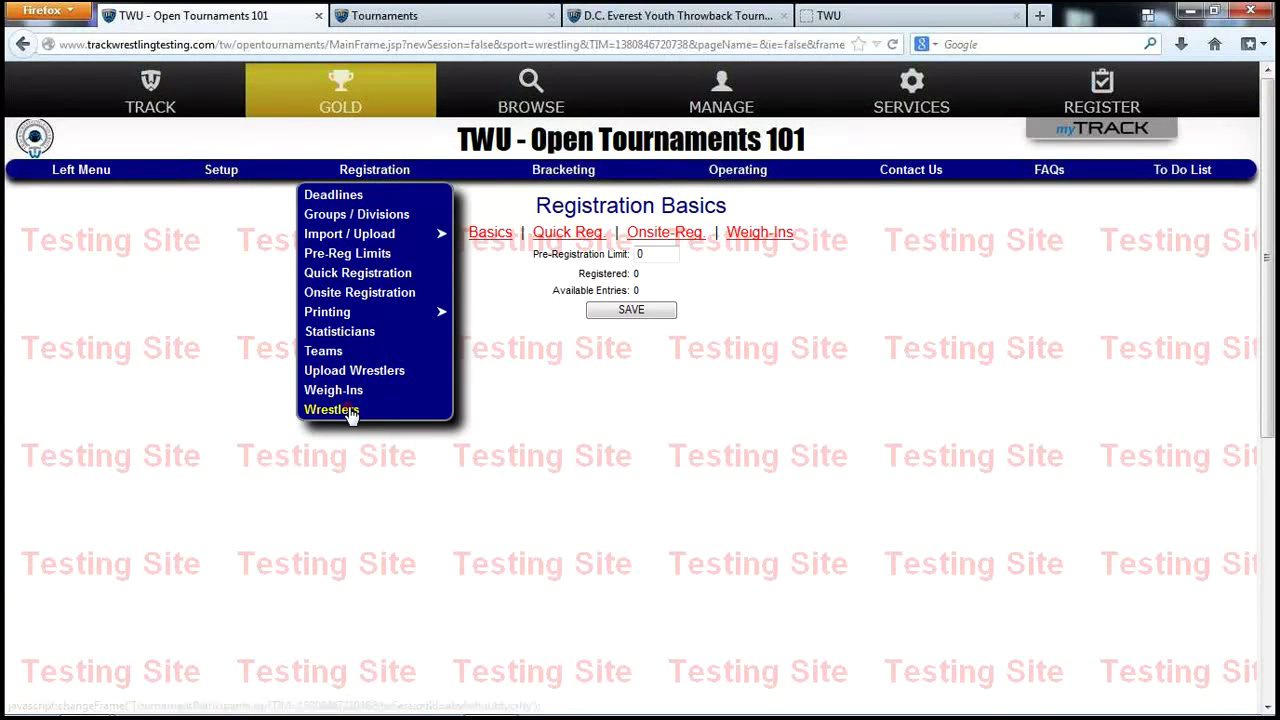
{"action": "left_click", "coordinate": [343, 410]}
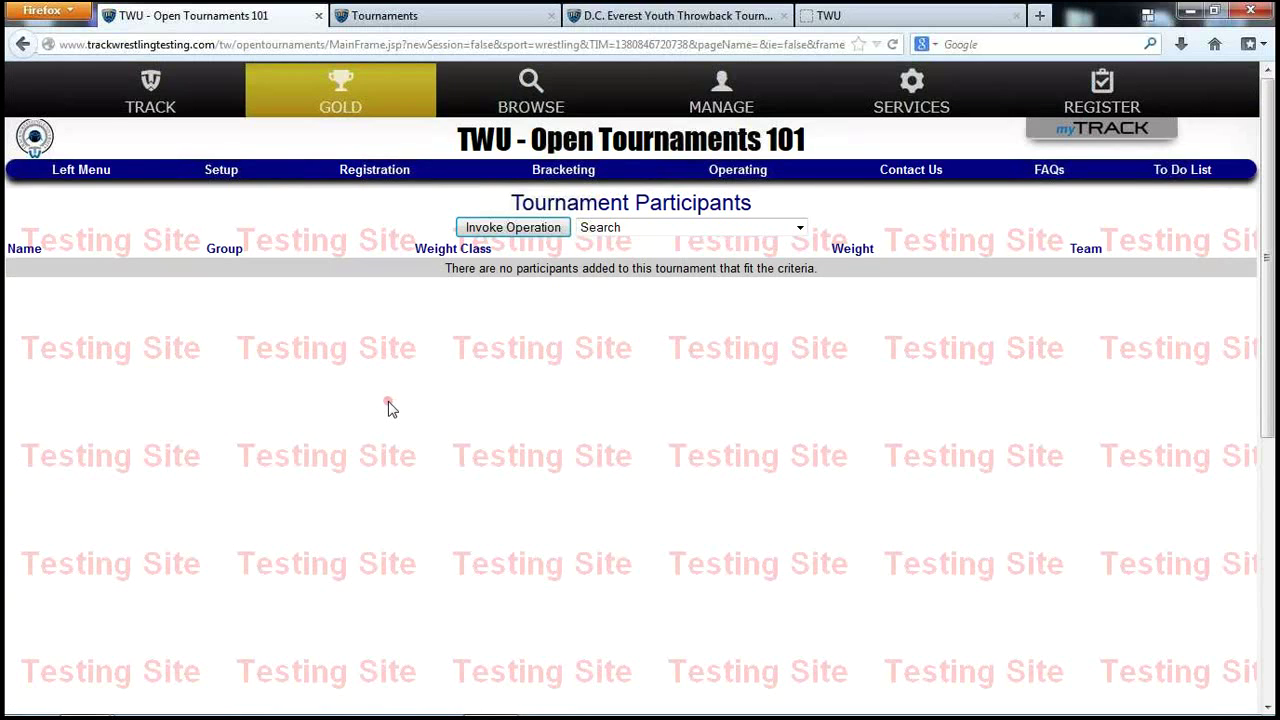
{"action": "left_click", "coordinate": [81, 177]}
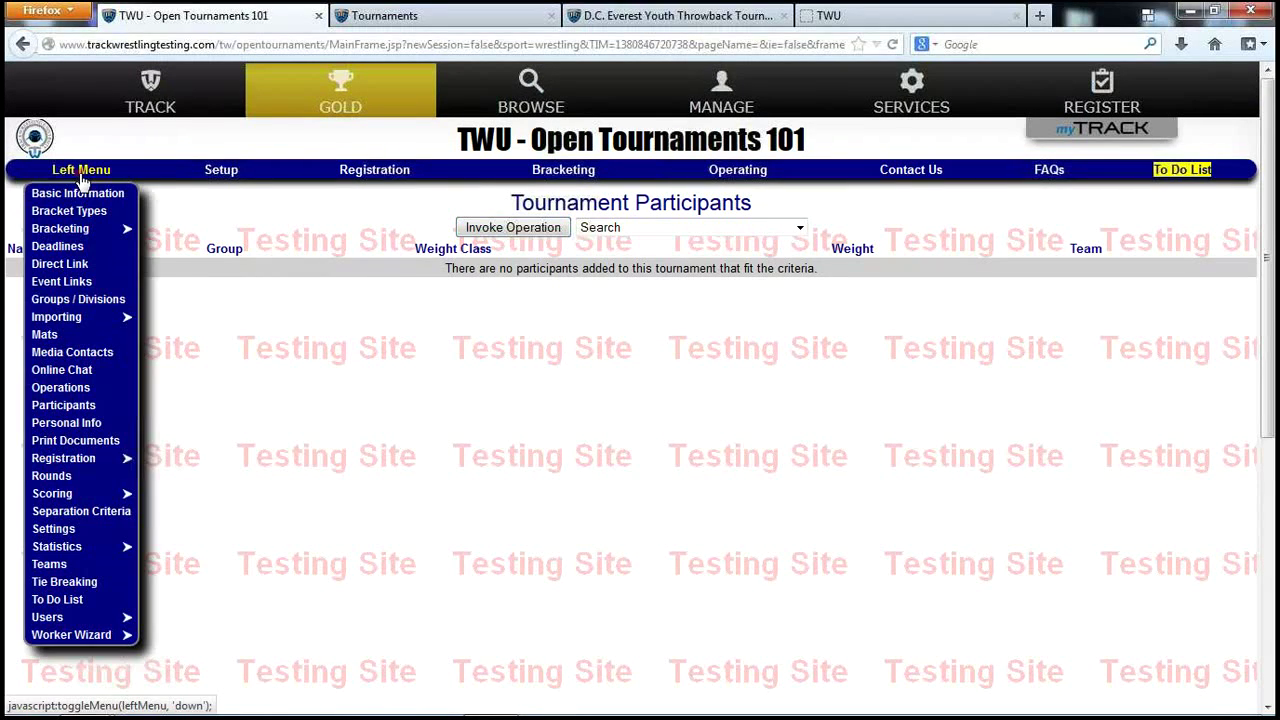
{"action": "left_click", "coordinate": [61, 390]}
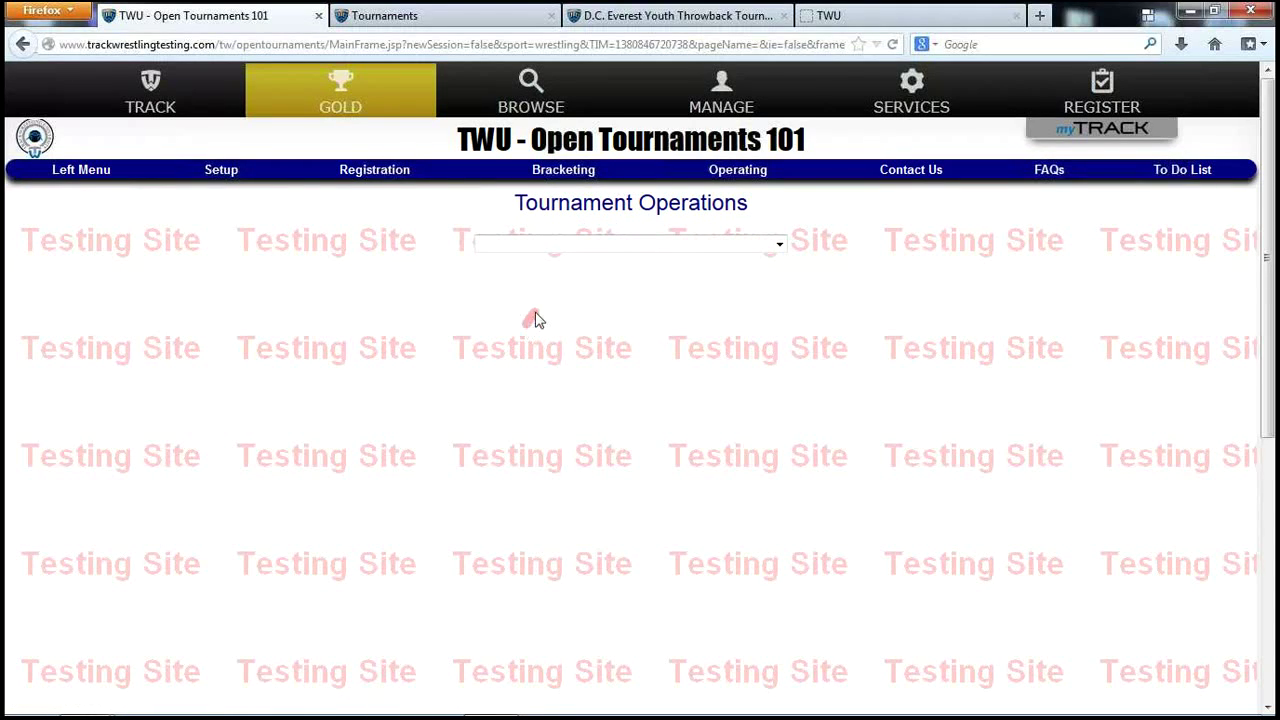
{"action": "left_click", "coordinate": [589, 251]}
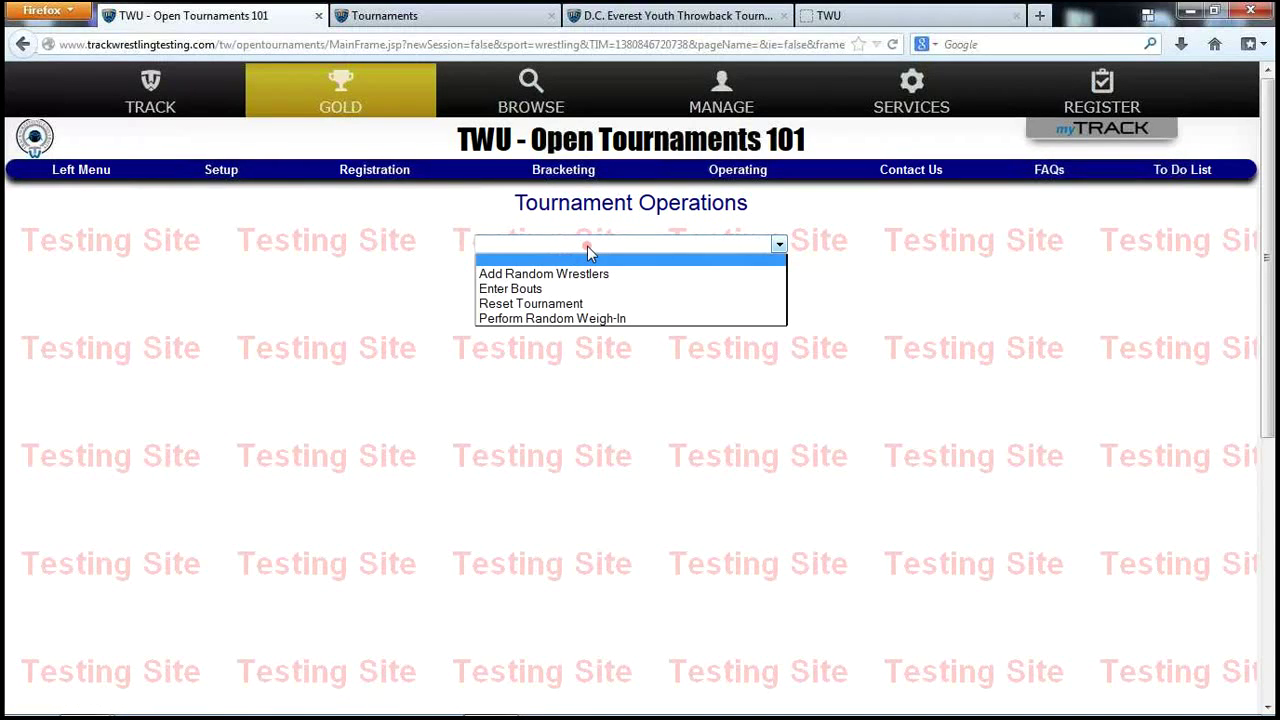
{"action": "left_click", "coordinate": [570, 274]}
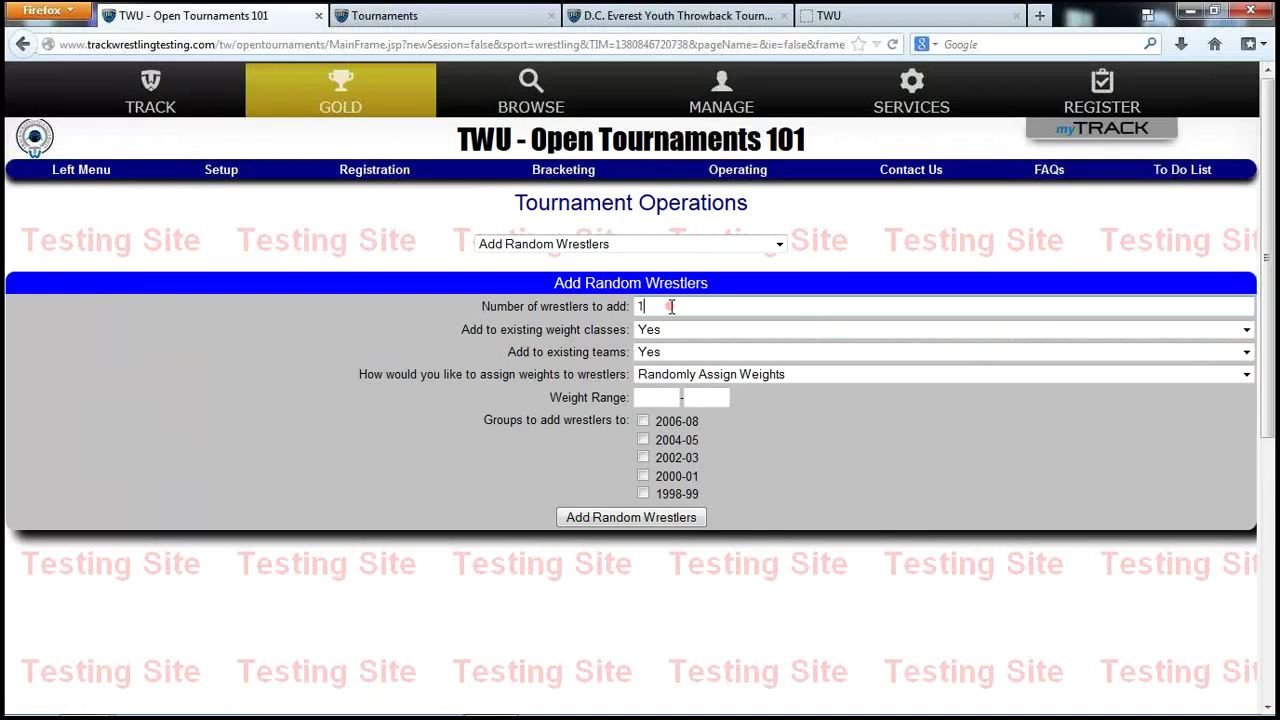
Request 100 wrestlers with No for existing weight classes and No for existing teams.
{"action": "type", "text": "00"}
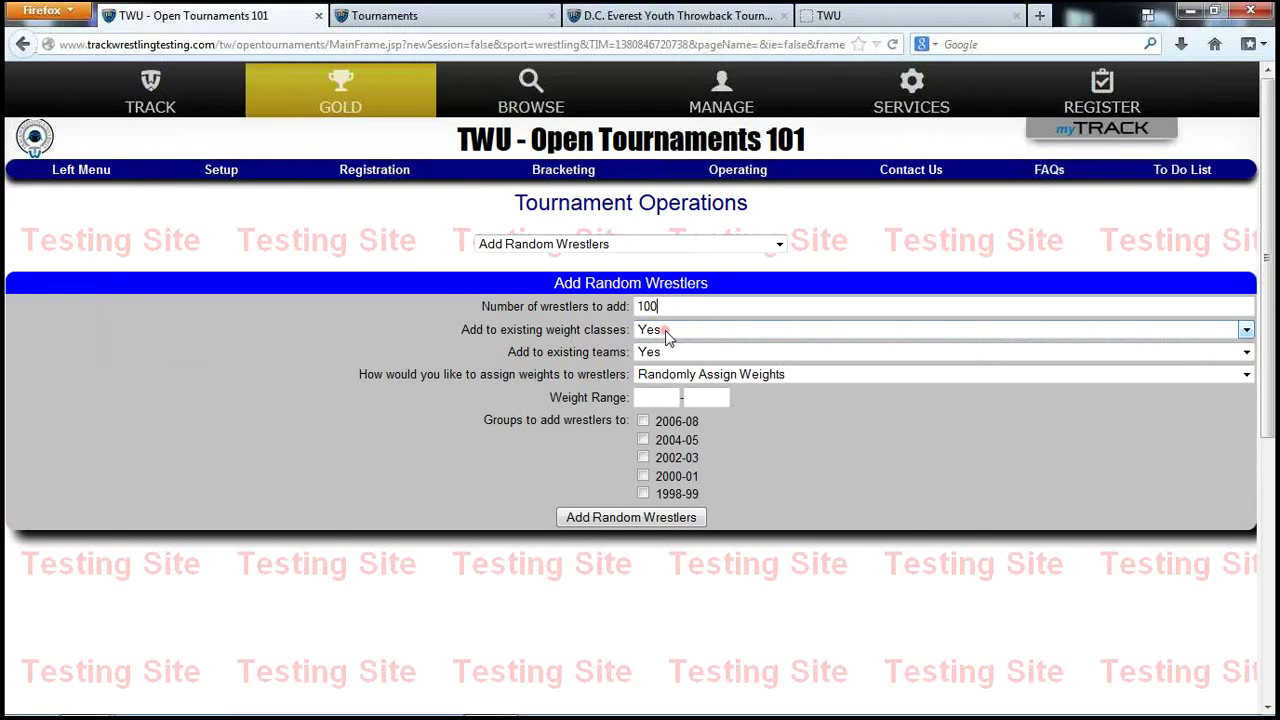
{"action": "left_click", "coordinate": [667, 332]}
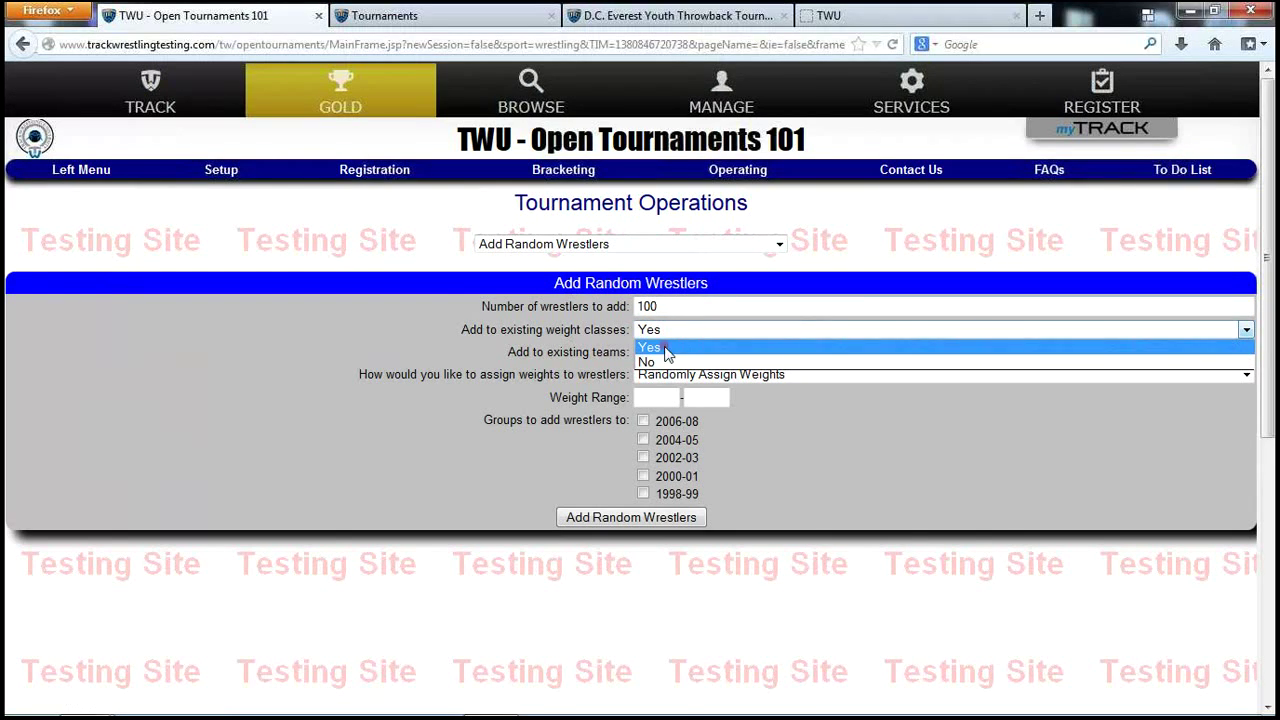
{"action": "left_click", "coordinate": [667, 358]}
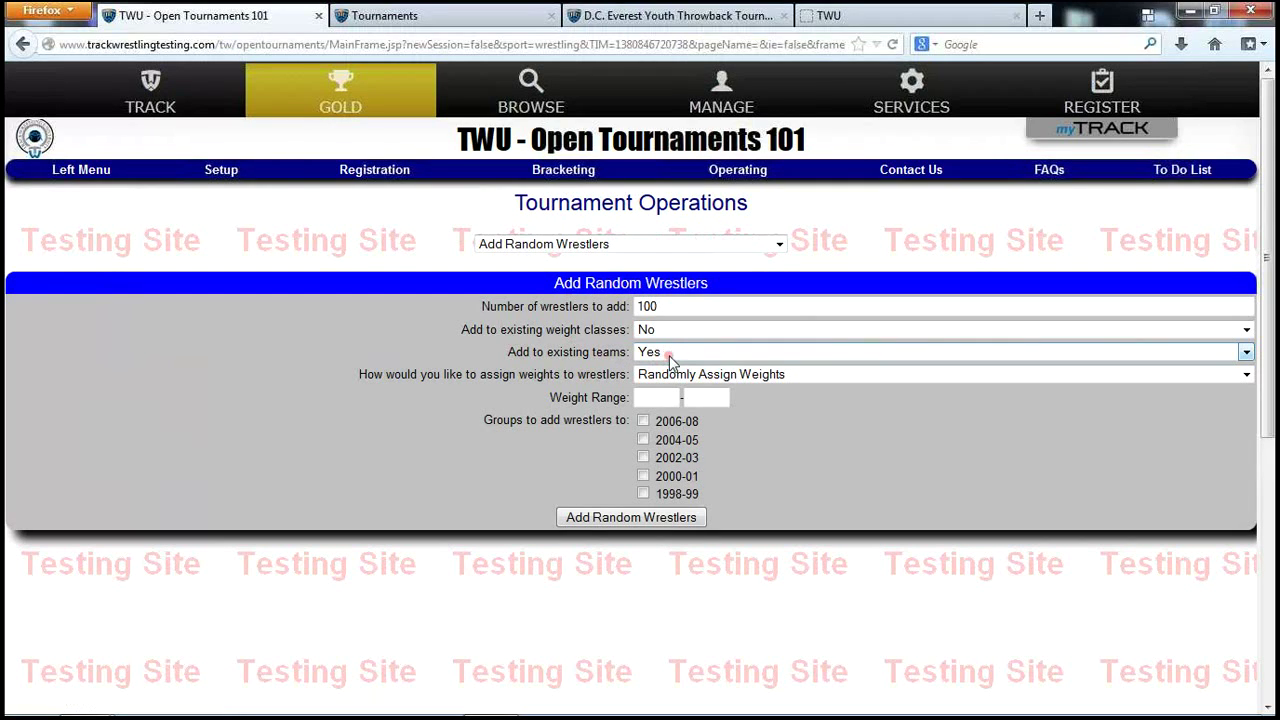
{"action": "left_click", "coordinate": [668, 356]}
{"action": "left_click", "coordinate": [662, 383]}
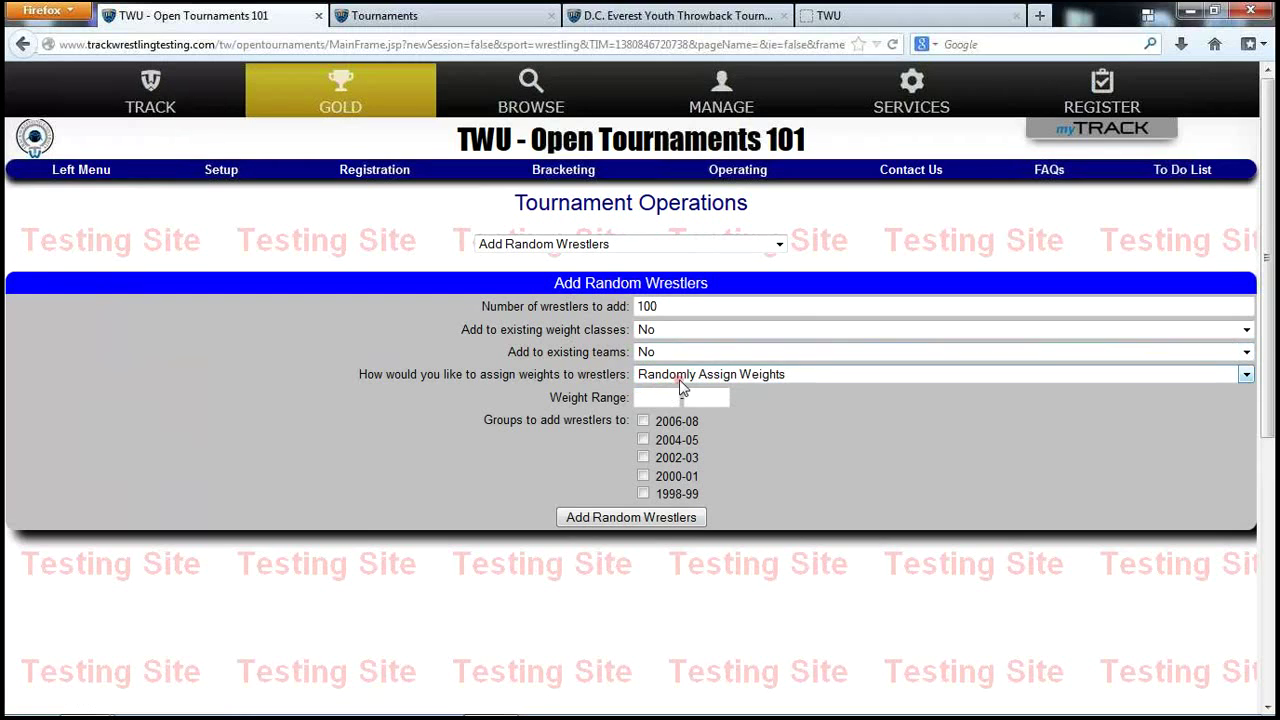
Set weights 100 to 175, include groups 2000-01 and 1998-99, and generate the wrestlers.
{"action": "left_click", "coordinate": [655, 398]}
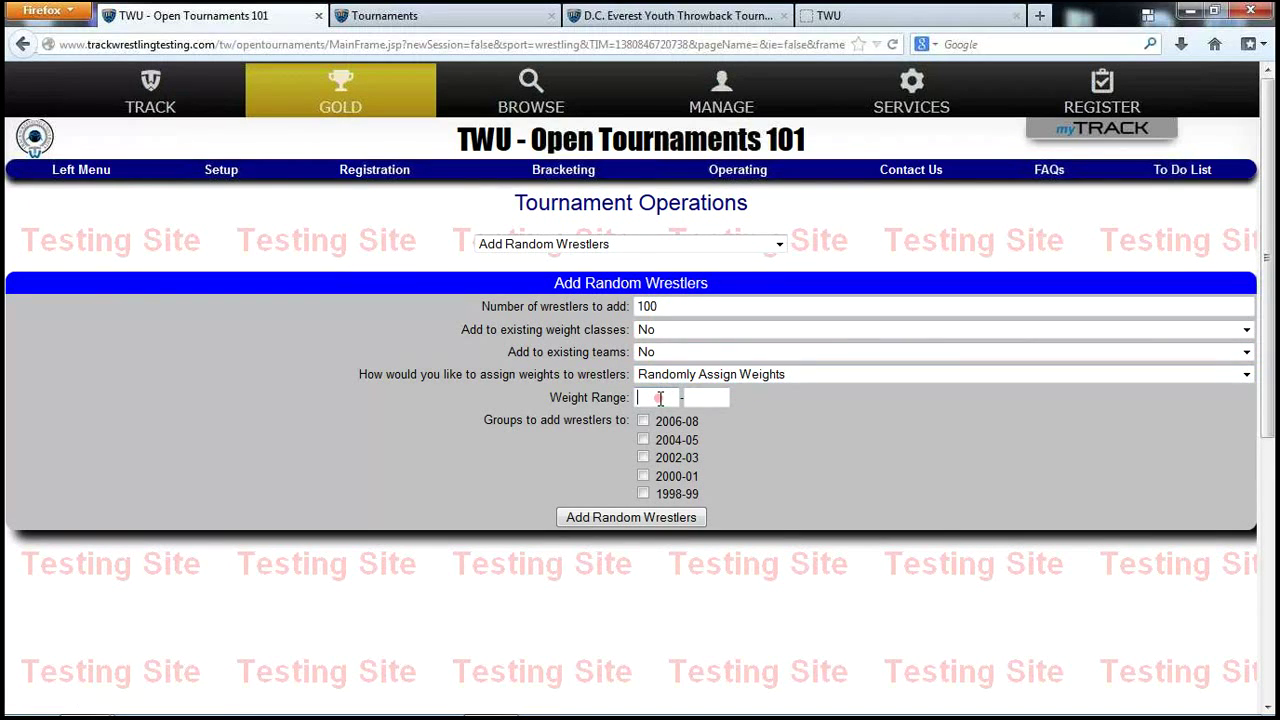
{"action": "type", "text": "100-175"}
{"action": "left_click", "coordinate": [643, 476]}
{"action": "left_click", "coordinate": [643, 493]}
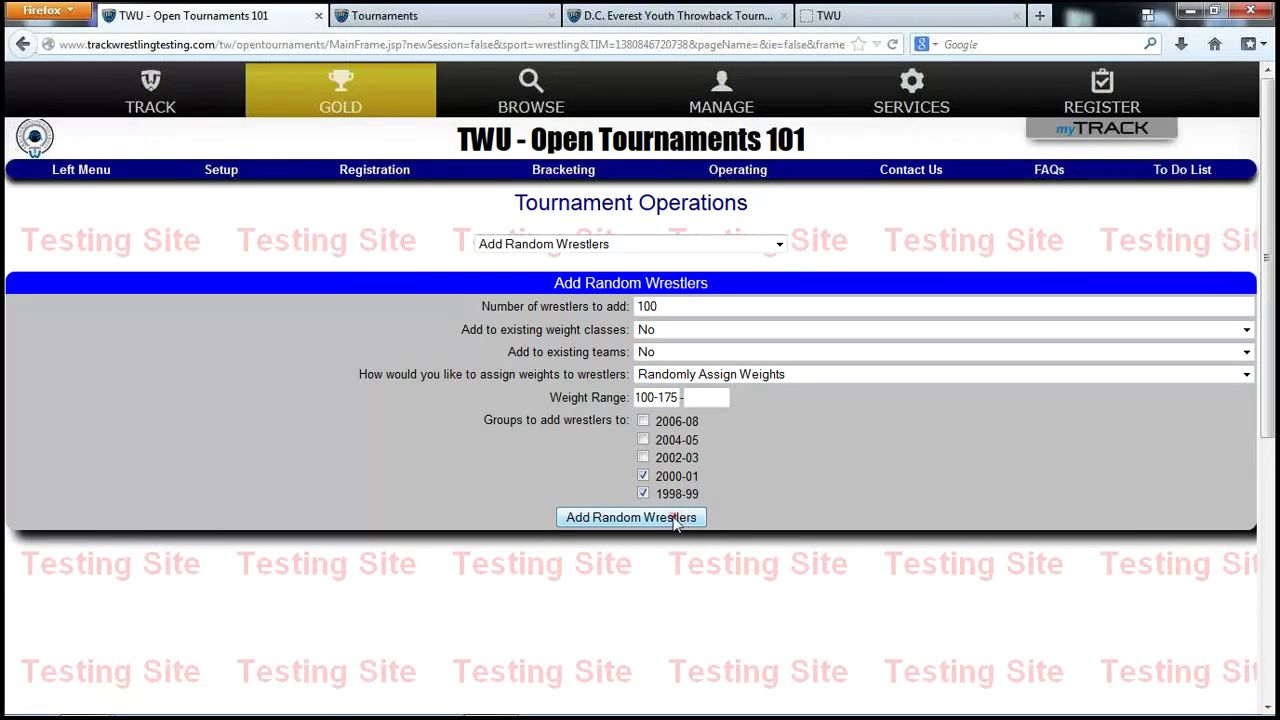
{"action": "left_click_drag", "start_coordinate": [651, 397], "coordinate": [684, 397]}
{"action": "key", "text": "BackSpace"}
{"action": "left_click", "coordinate": [710, 397]}
{"action": "type", "text": "175"}
{"action": "left_click", "coordinate": [655, 519]}
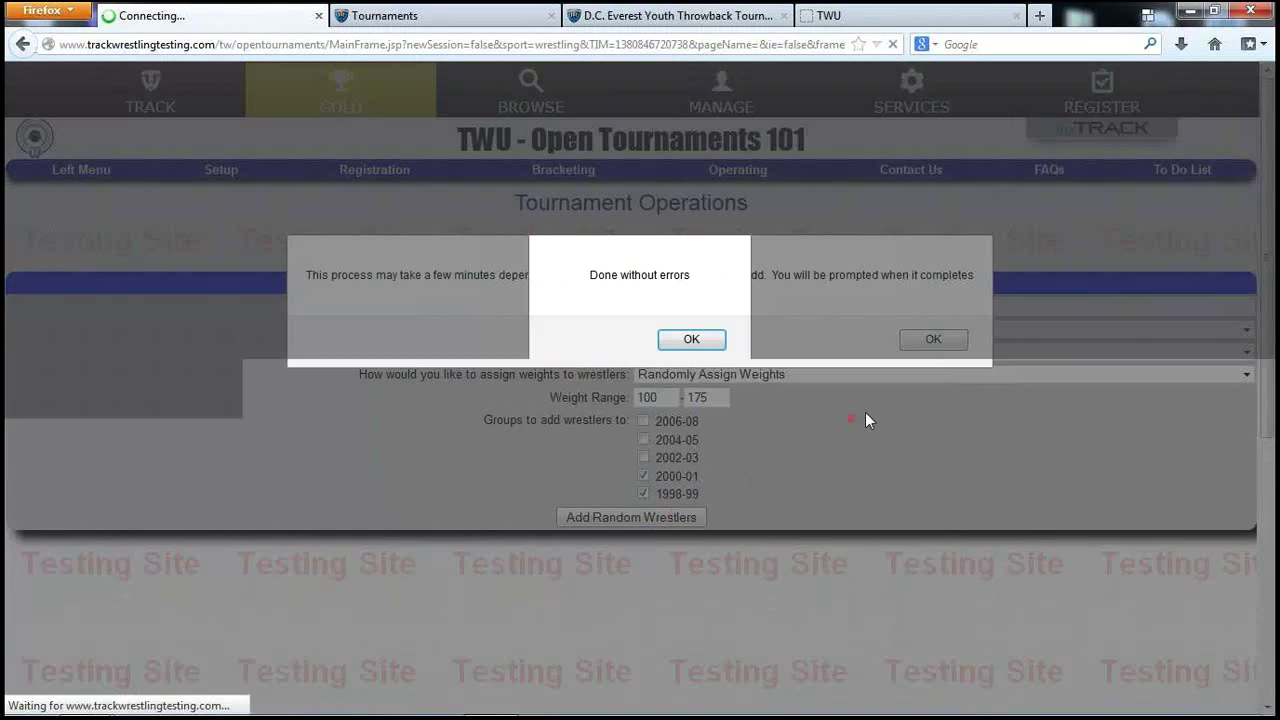
{"action": "left_click", "coordinate": [691, 341]}
Open Registration > Wrestlers and edit the first generated wrestler, a 1998-99 wrestler weighing 166.00.
{"action": "left_click", "coordinate": [912, 344]}
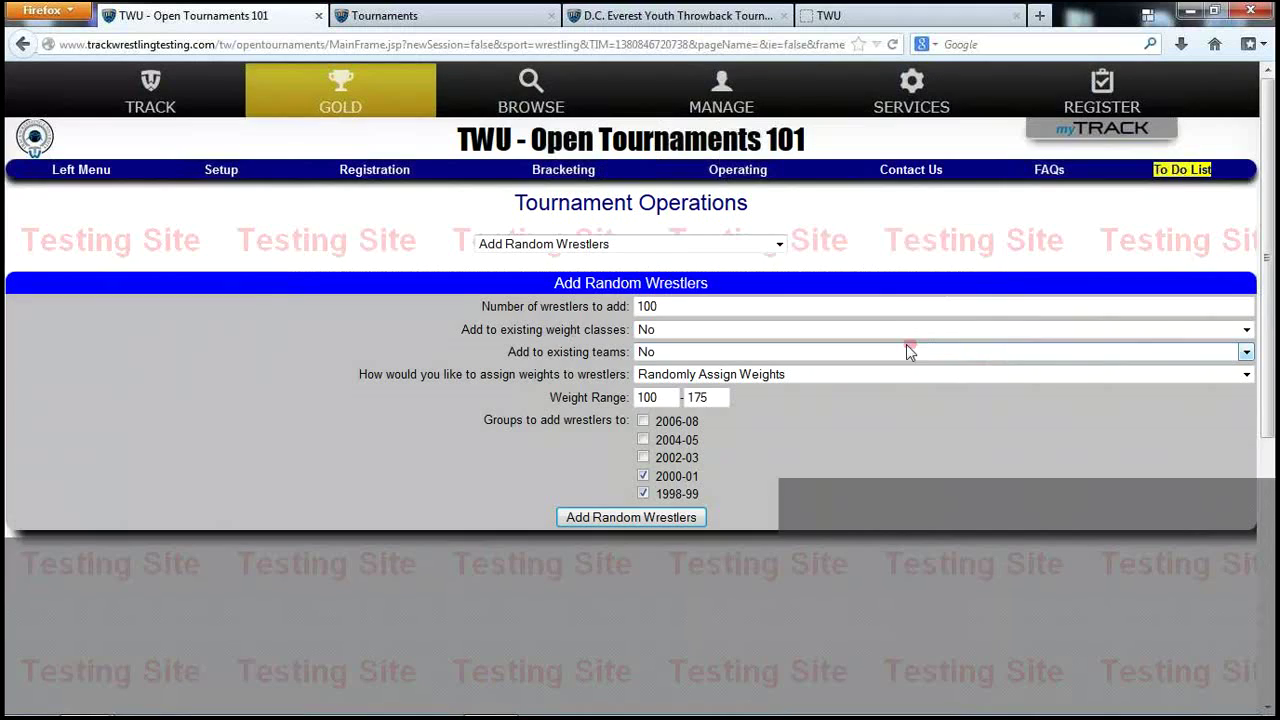
{"action": "left_click", "coordinate": [367, 178]}
{"action": "left_click", "coordinate": [338, 410]}
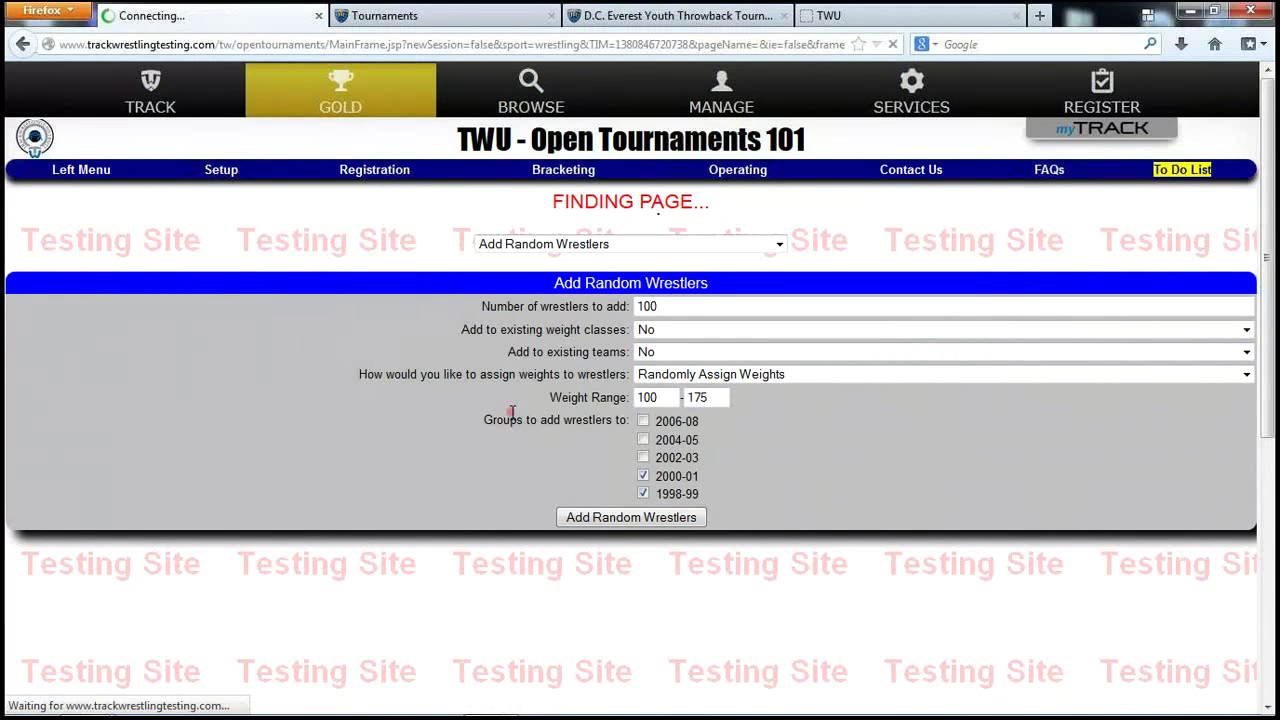
{"action": "scroll", "coordinate": [726, 557], "scroll_direction": "down", "scroll_amount": 3}
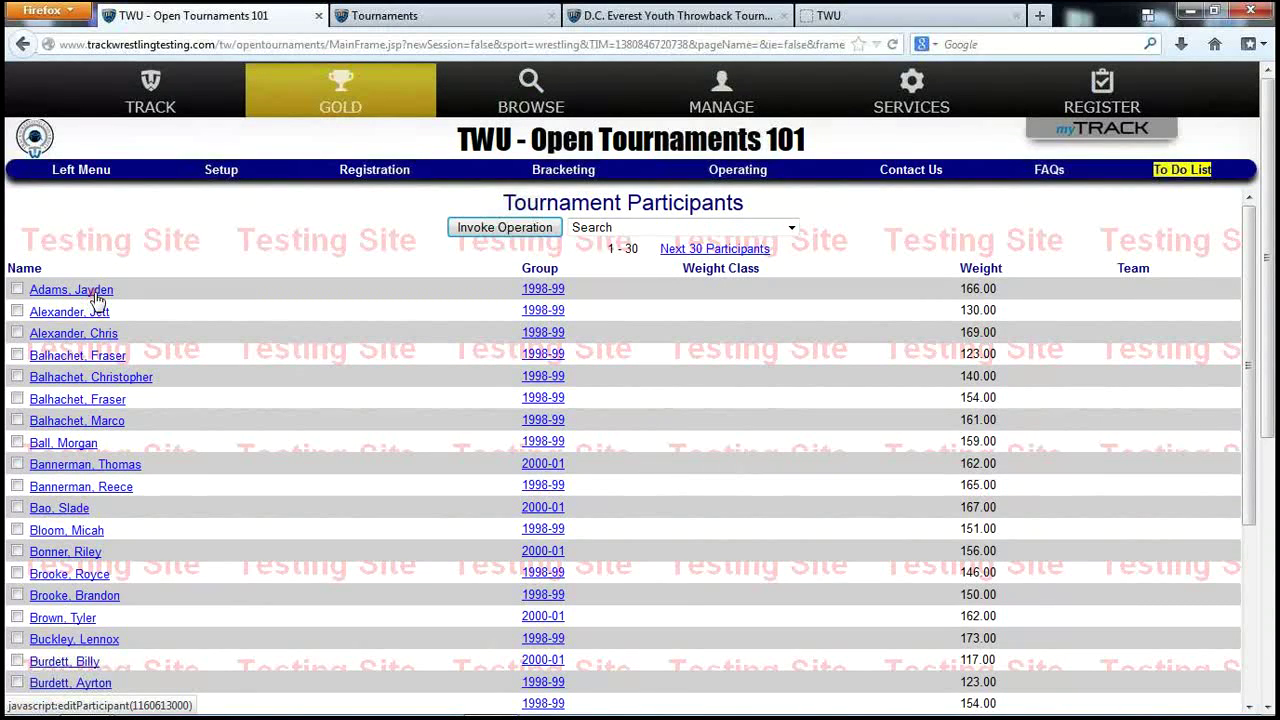
{"action": "left_click", "coordinate": [96, 294]}
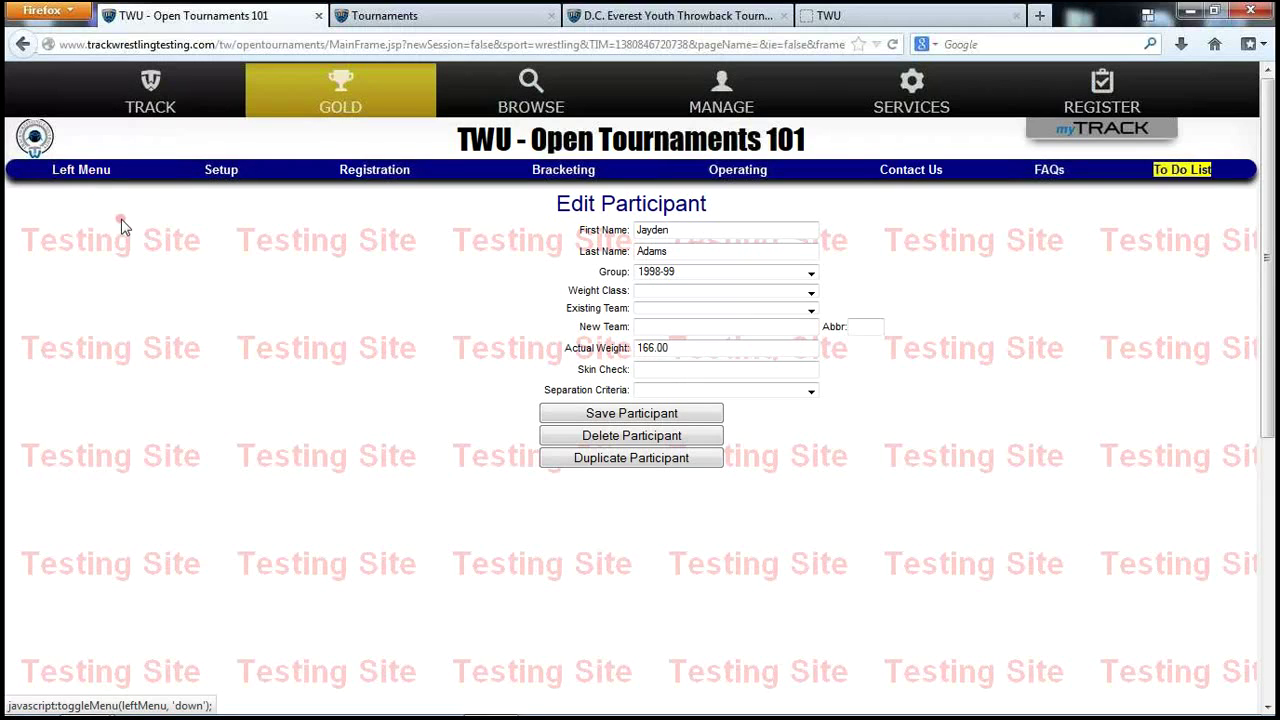
{"action": "left_click", "coordinate": [226, 173]}
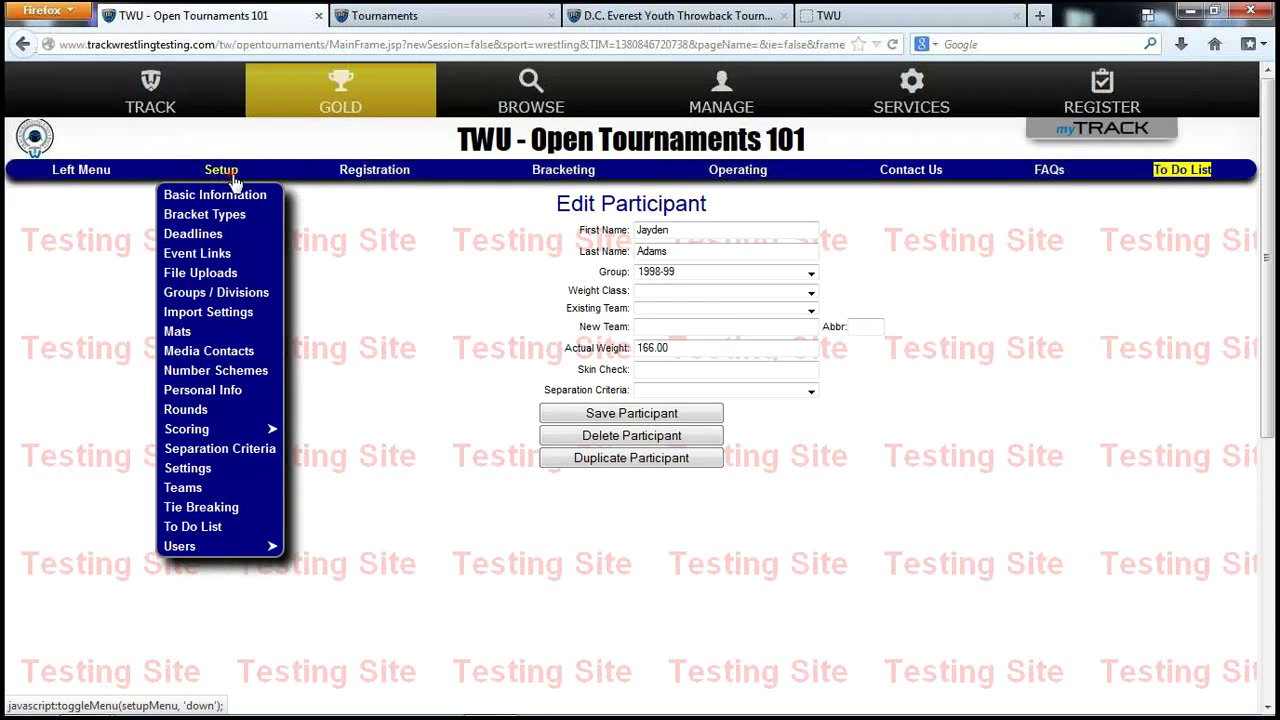
In Import Settings, pick the 03/17/2013 D.C. Everest Youth Throwback Tournament as the wrestler import source.
{"action": "left_click", "coordinate": [216, 318]}
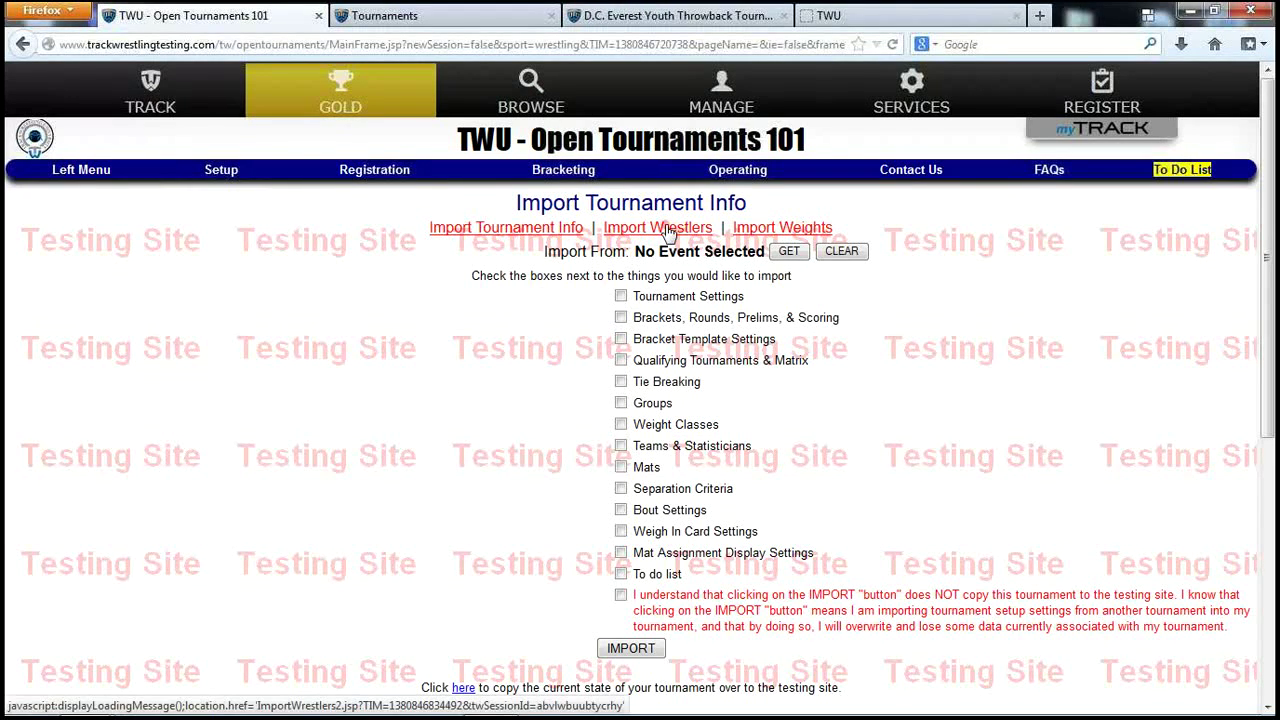
{"action": "left_click", "coordinate": [664, 229]}
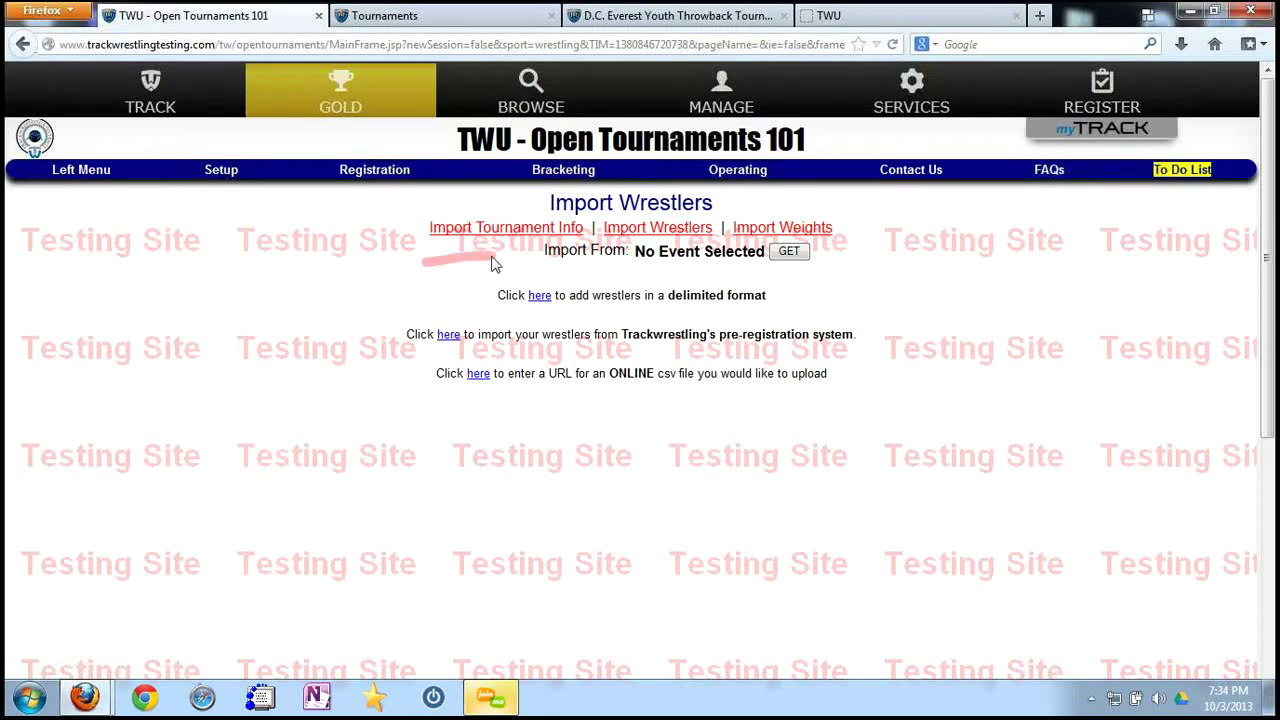
{"action": "left_click", "coordinate": [448, 334]}
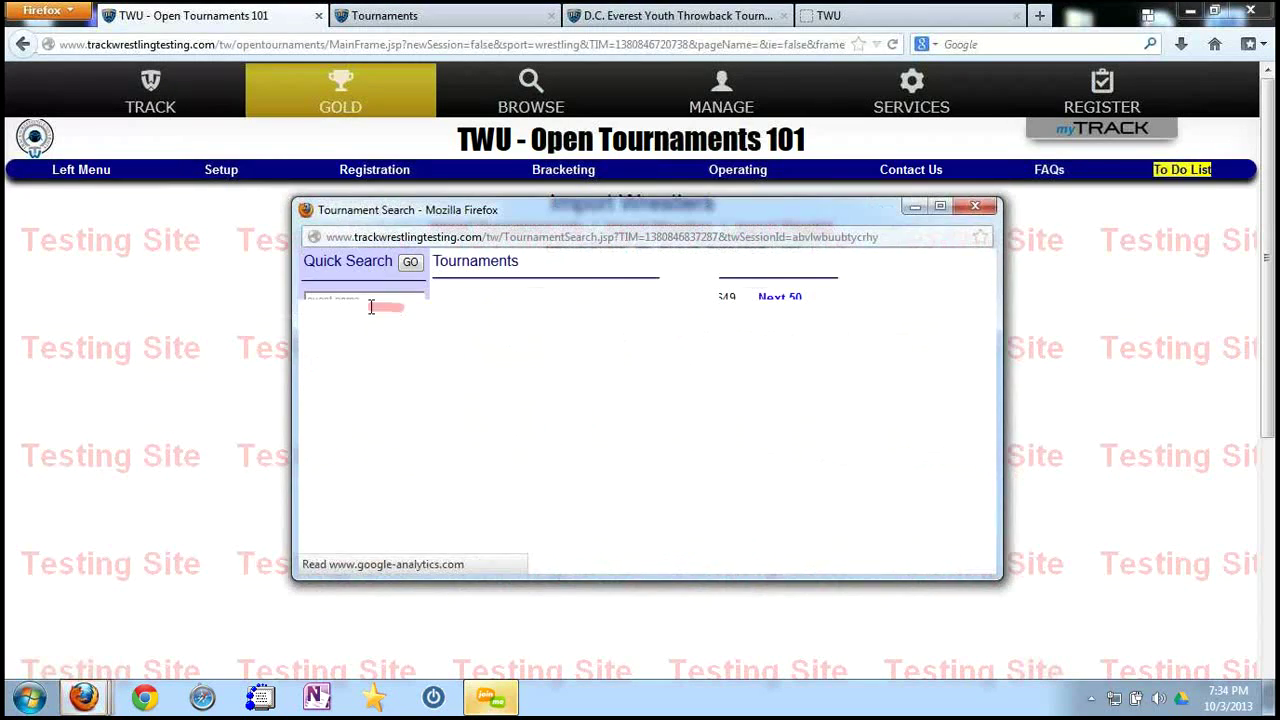
{"action": "type", "text": "throwback"}
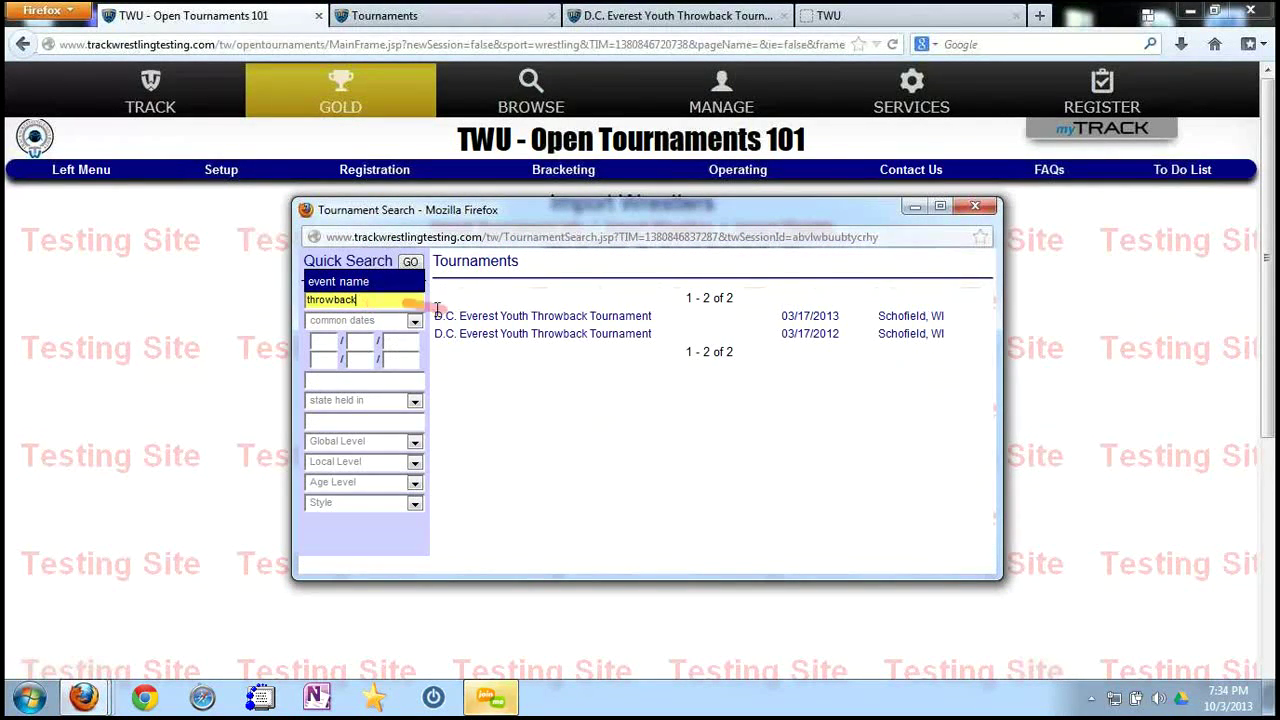
{"action": "left_click", "coordinate": [505, 318]}
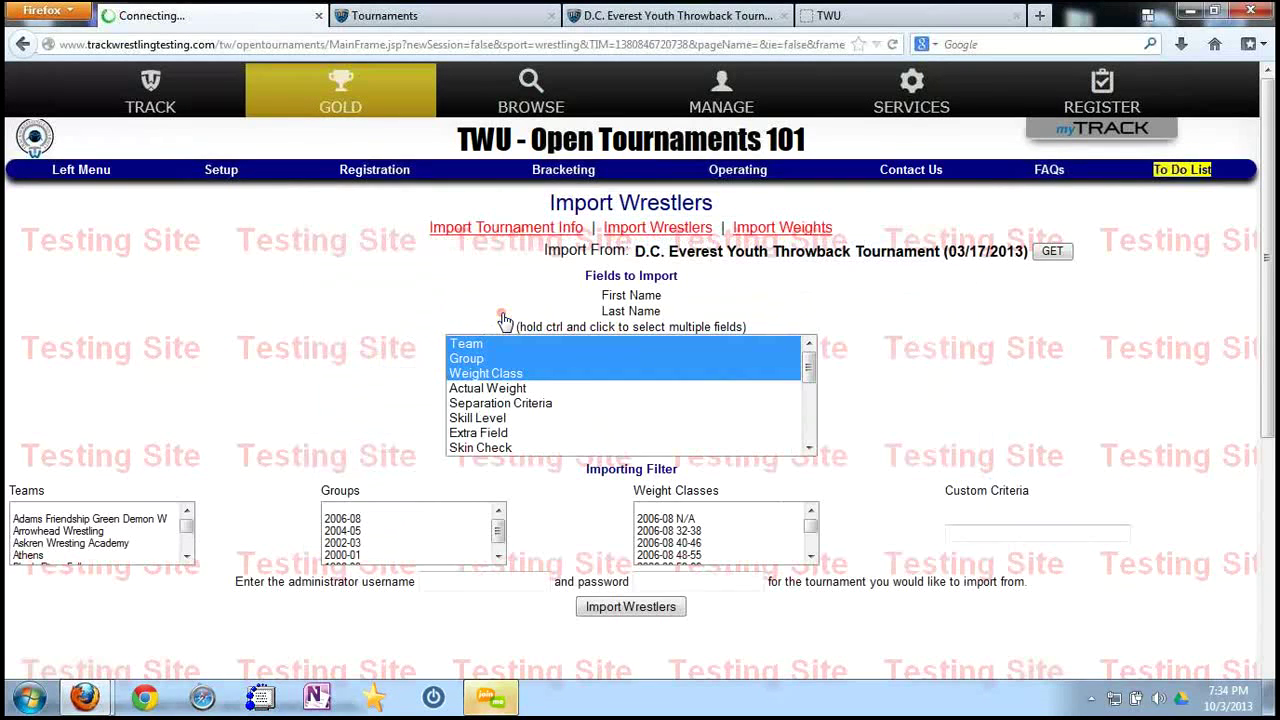
Import Actual Weight instead of Weight Class, for all teams and the 2002-03 and 2004-05 groups.
{"action": "left_click", "coordinate": [520, 377], "text": "ctrl"}
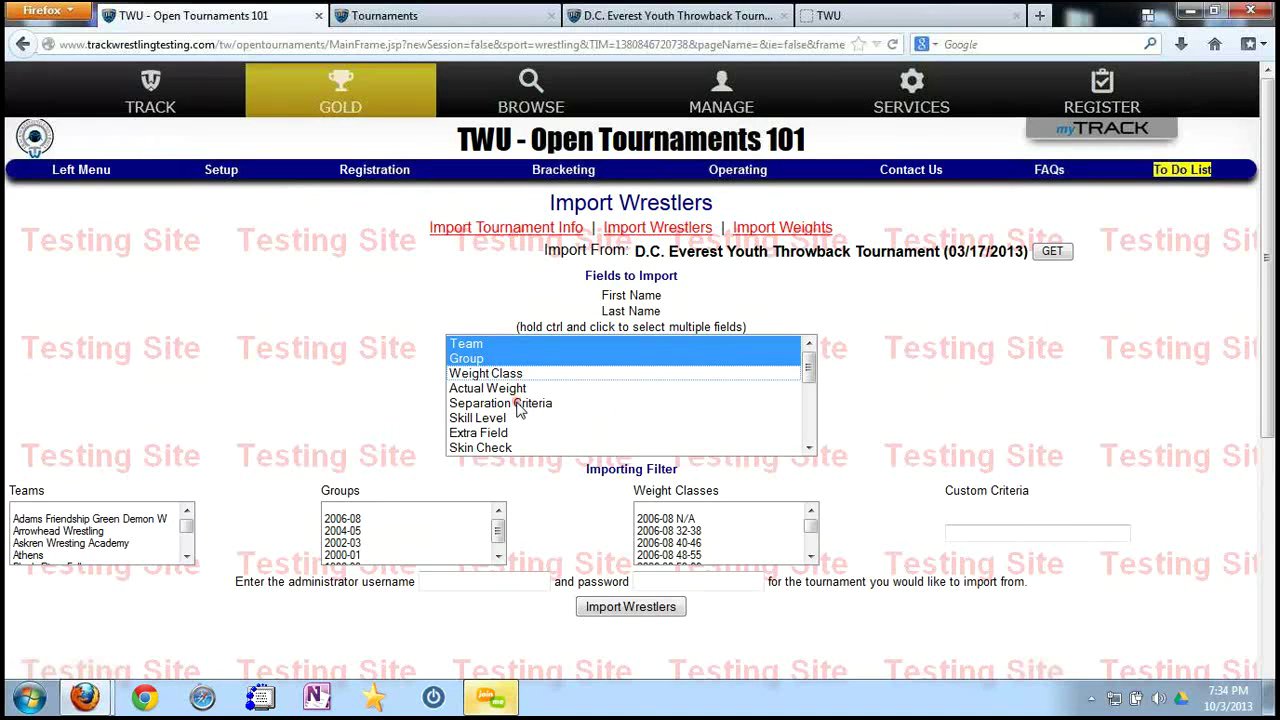
{"action": "left_click", "coordinate": [515, 390], "text": "ctrl"}
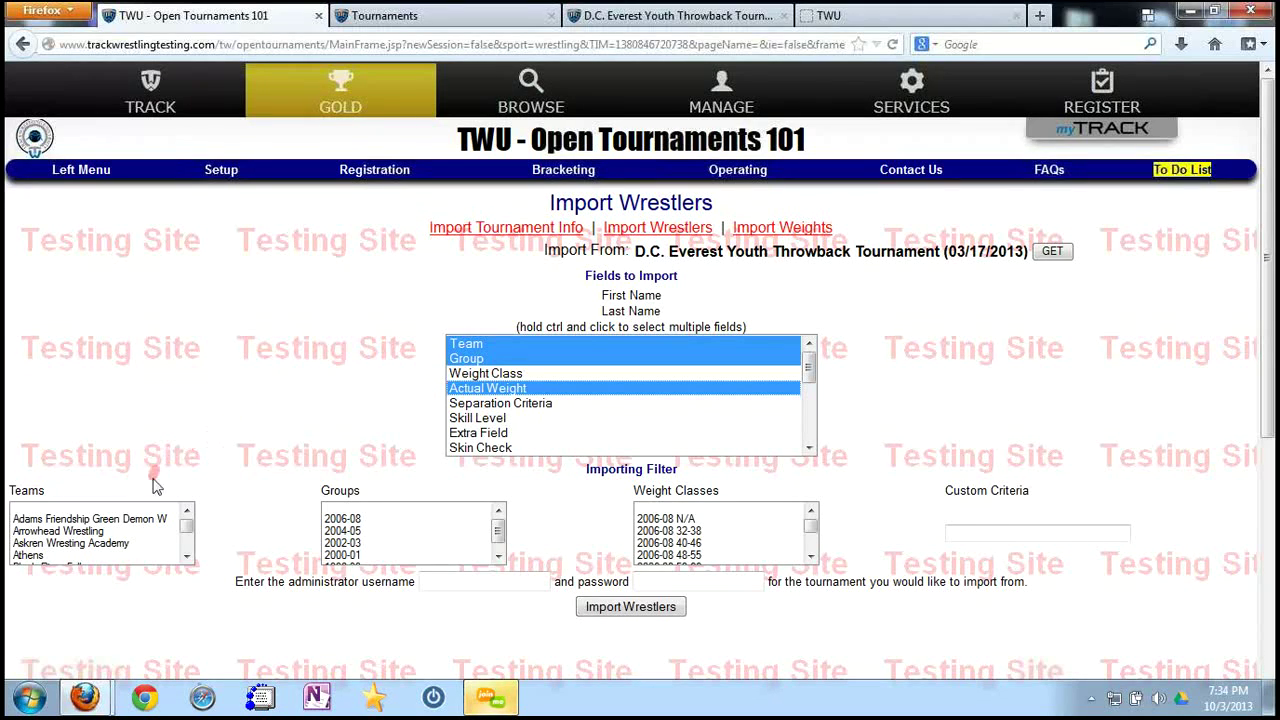
{"action": "left_click", "coordinate": [145, 521]}
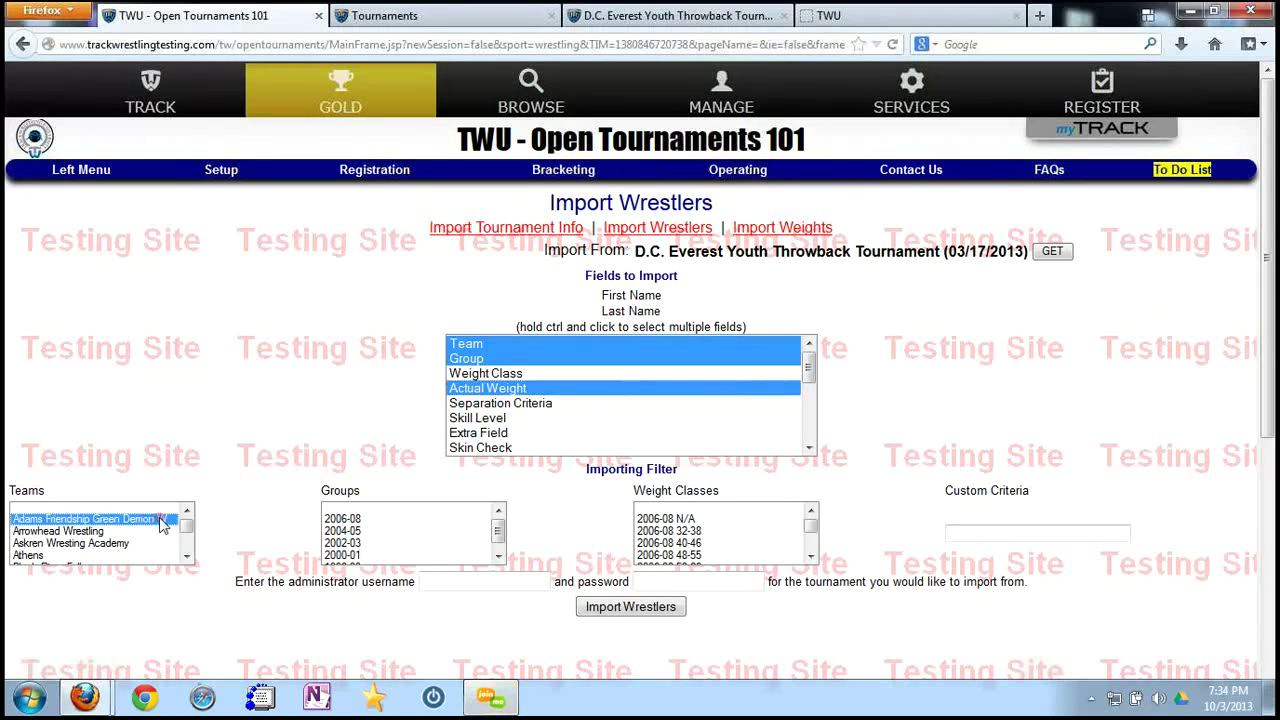
{"action": "scroll", "coordinate": [130, 550], "scroll_direction": "down", "scroll_amount": 15}
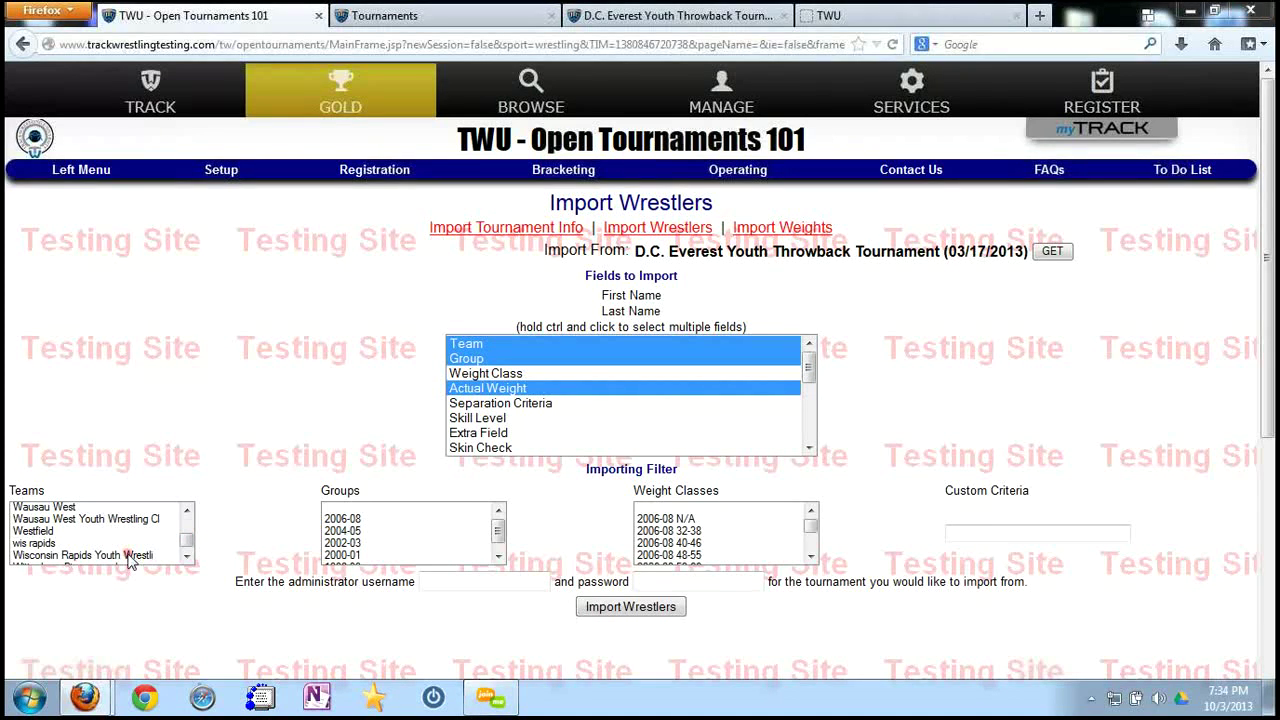
{"action": "left_click", "coordinate": [127, 554]}
{"action": "left_click_drag", "start_coordinate": [187, 541], "coordinate": [190, 530]}
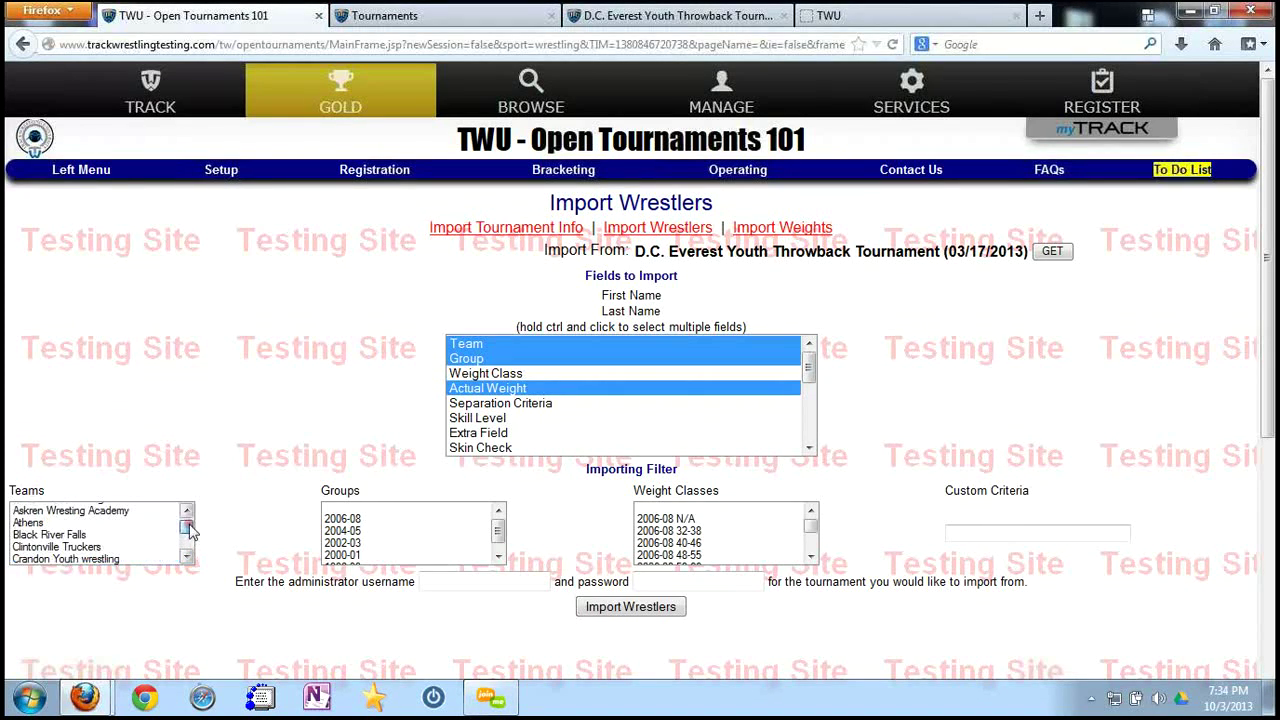
{"action": "left_click", "coordinate": [96, 510], "text": "shift"}
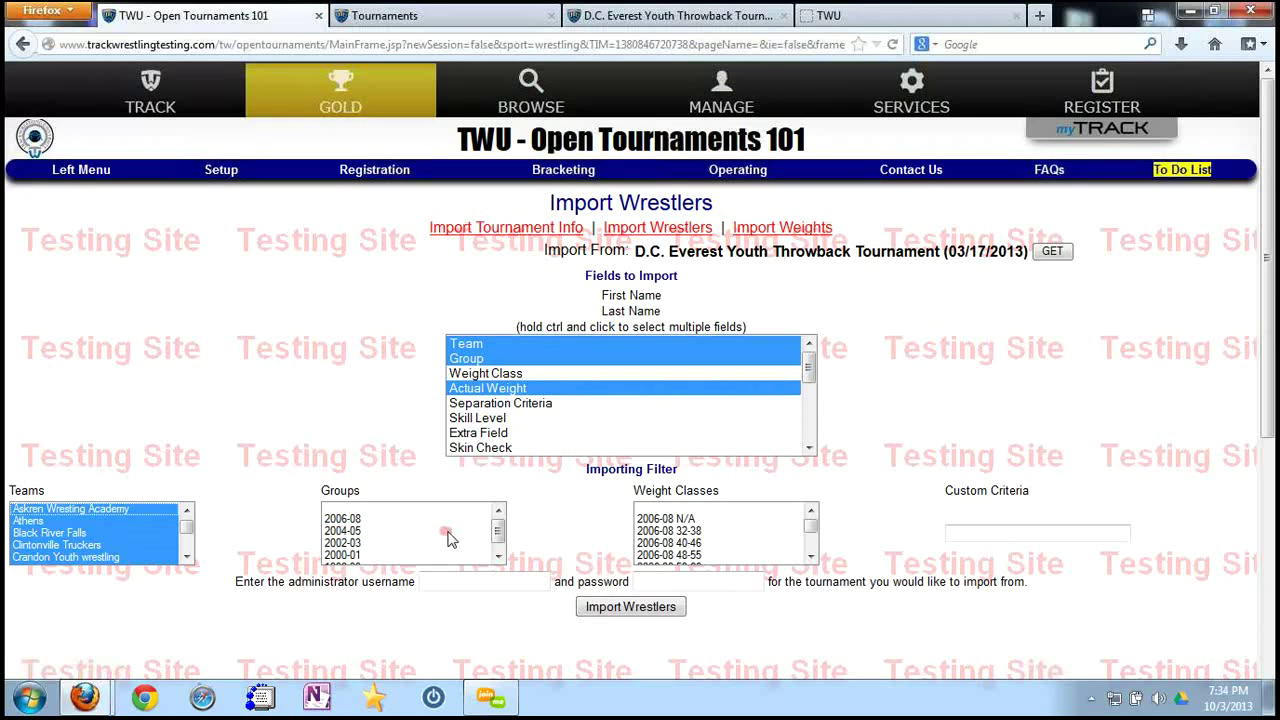
{"action": "left_click", "coordinate": [356, 543]}
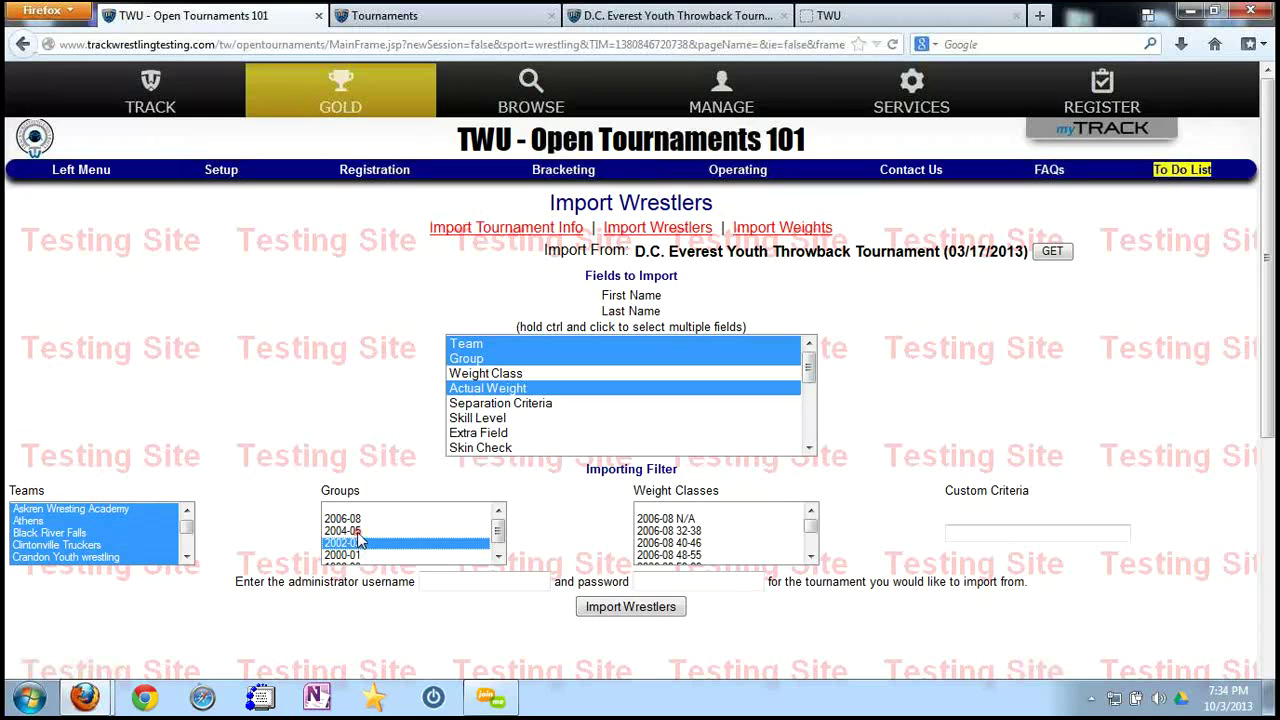
{"action": "left_click", "coordinate": [357, 531], "text": "ctrl"}
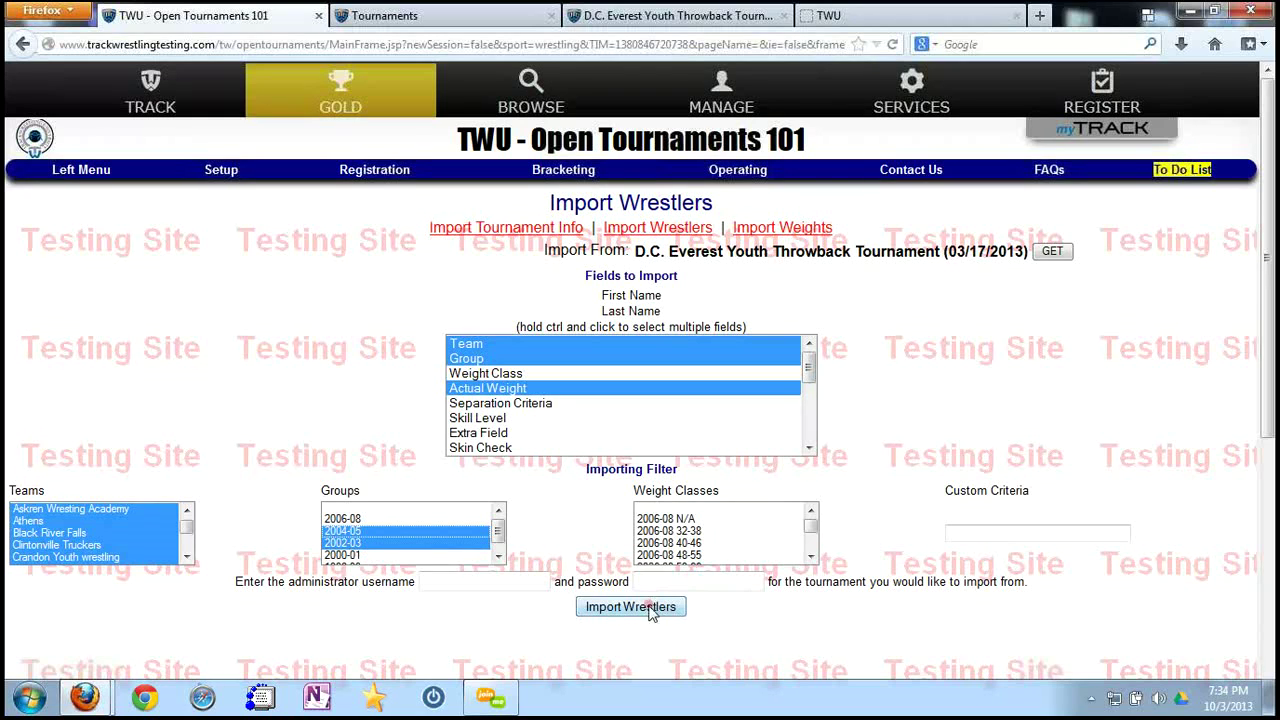
Enter the administrator username, correcting a typo, and move to the password.
{"action": "left_click", "coordinate": [520, 577]}
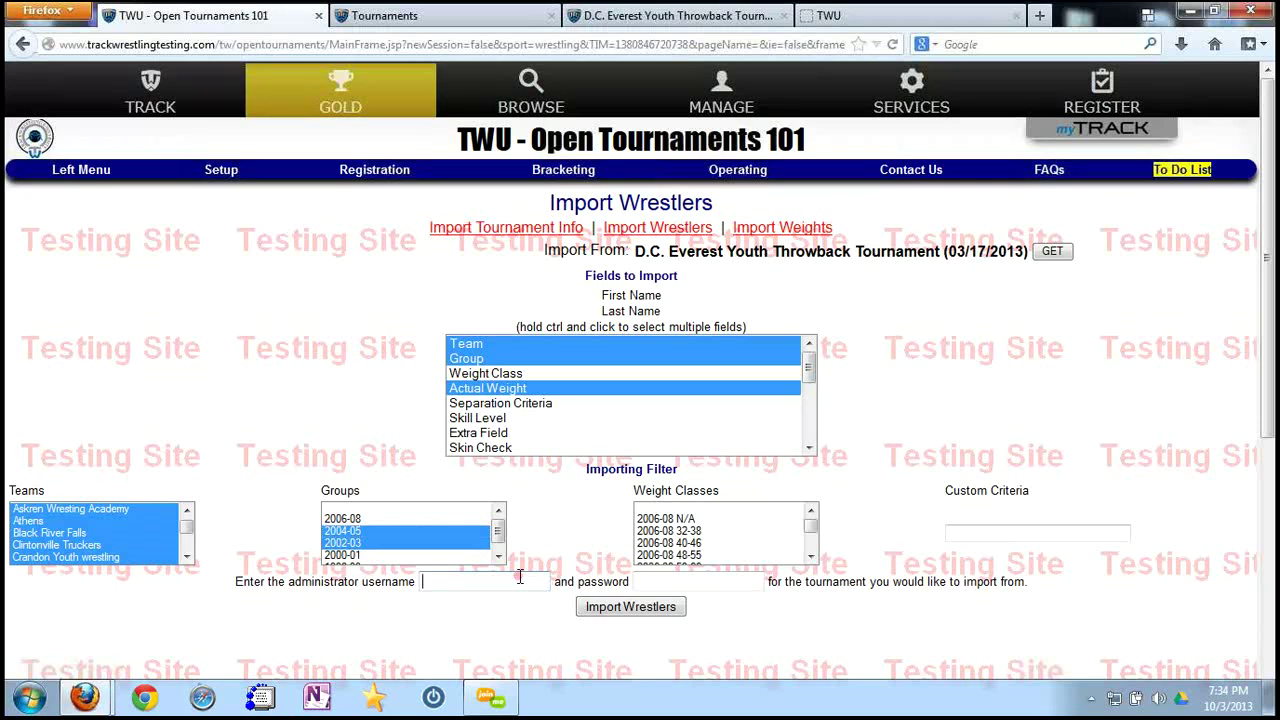
{"action": "key", "text": "Tab"}
{"action": "left_click", "coordinate": [505, 581]}
{"action": "key", "text": "BackSpace"}
{"action": "key", "text": "BackSpace"}
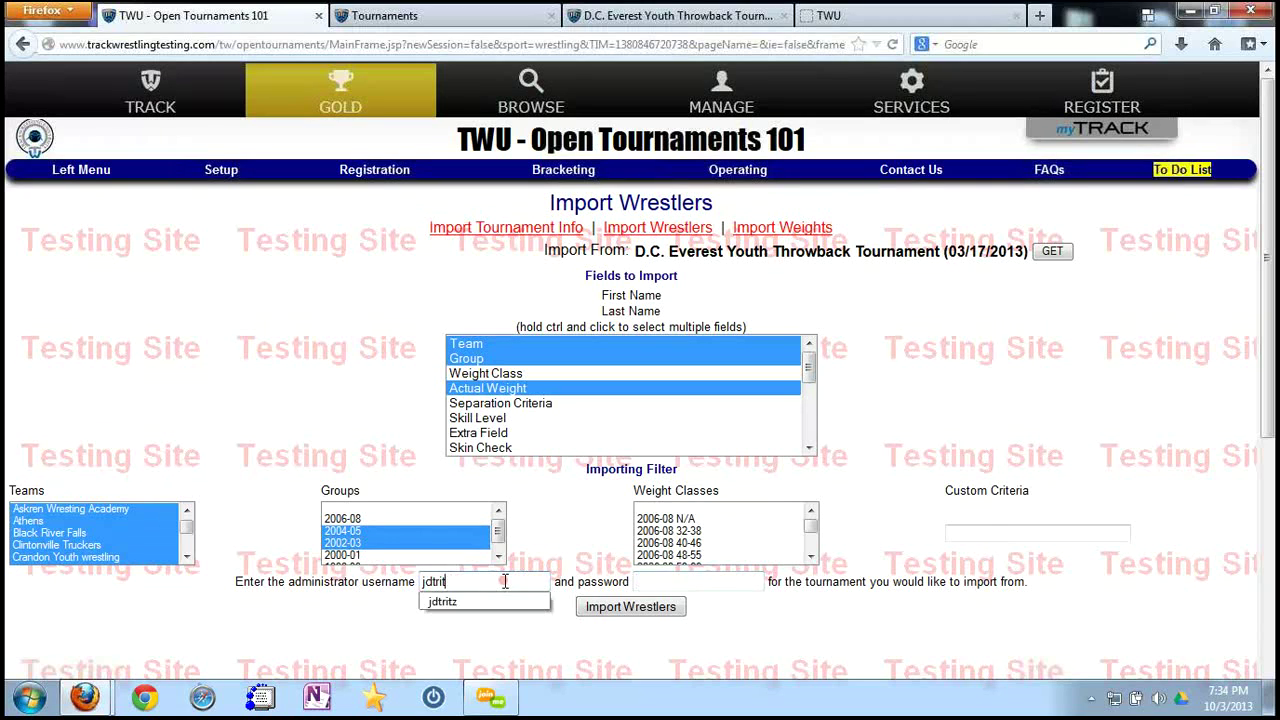
{"action": "type", "text": "z"}
{"action": "key", "text": "Tab"}
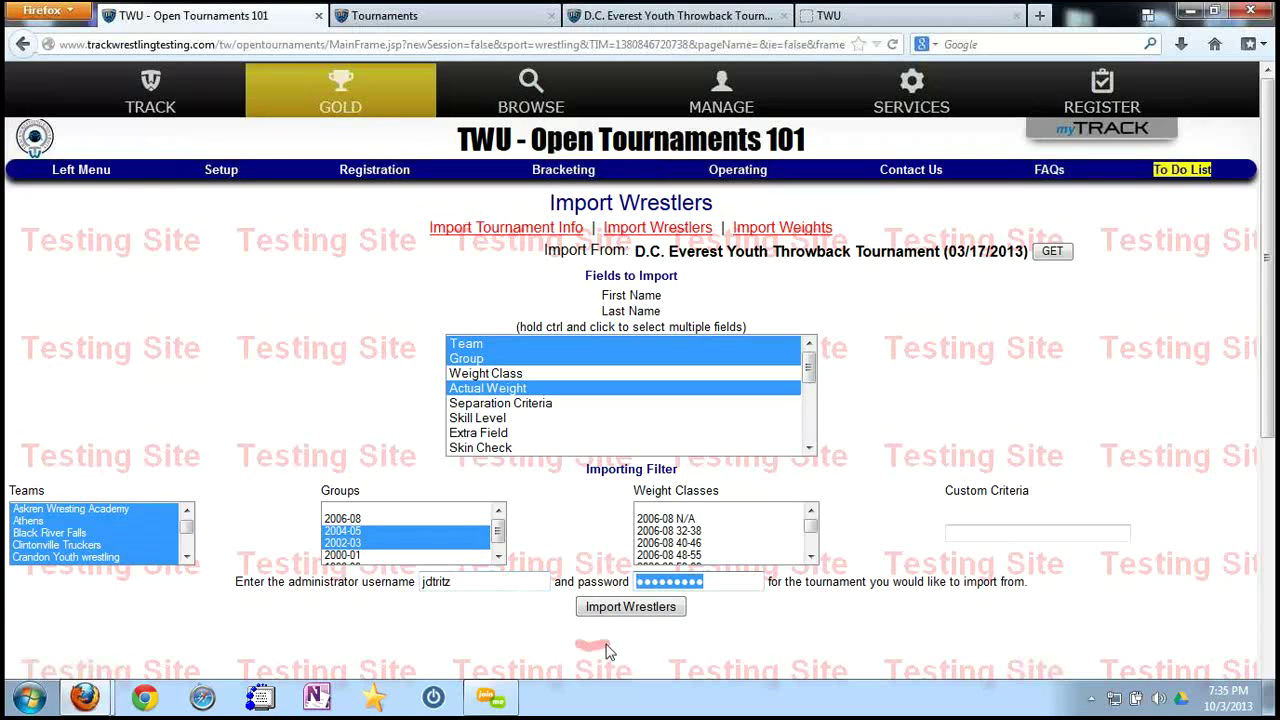
Run the import, confirm it with 'importwrestlers', and upload the 75 wrestlers.
{"action": "left_click", "coordinate": [611, 607]}
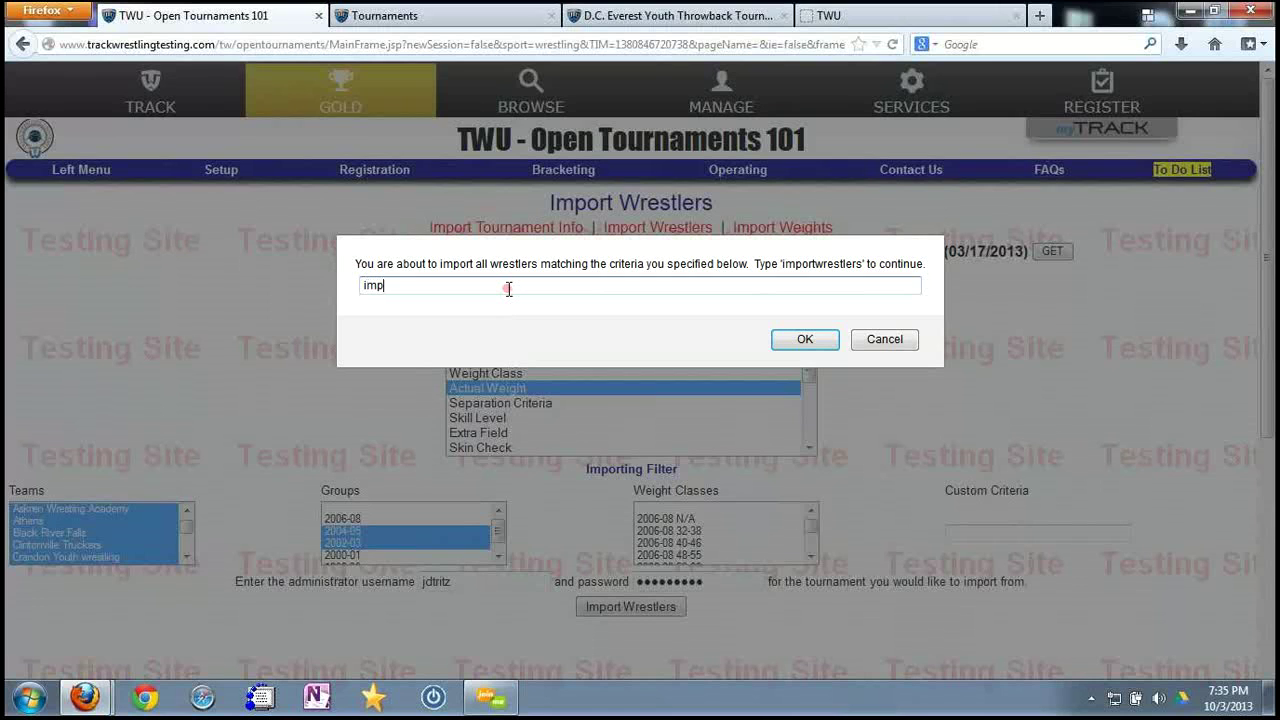
{"action": "type", "text": "importwrestlers"}
{"action": "key", "text": "Return"}
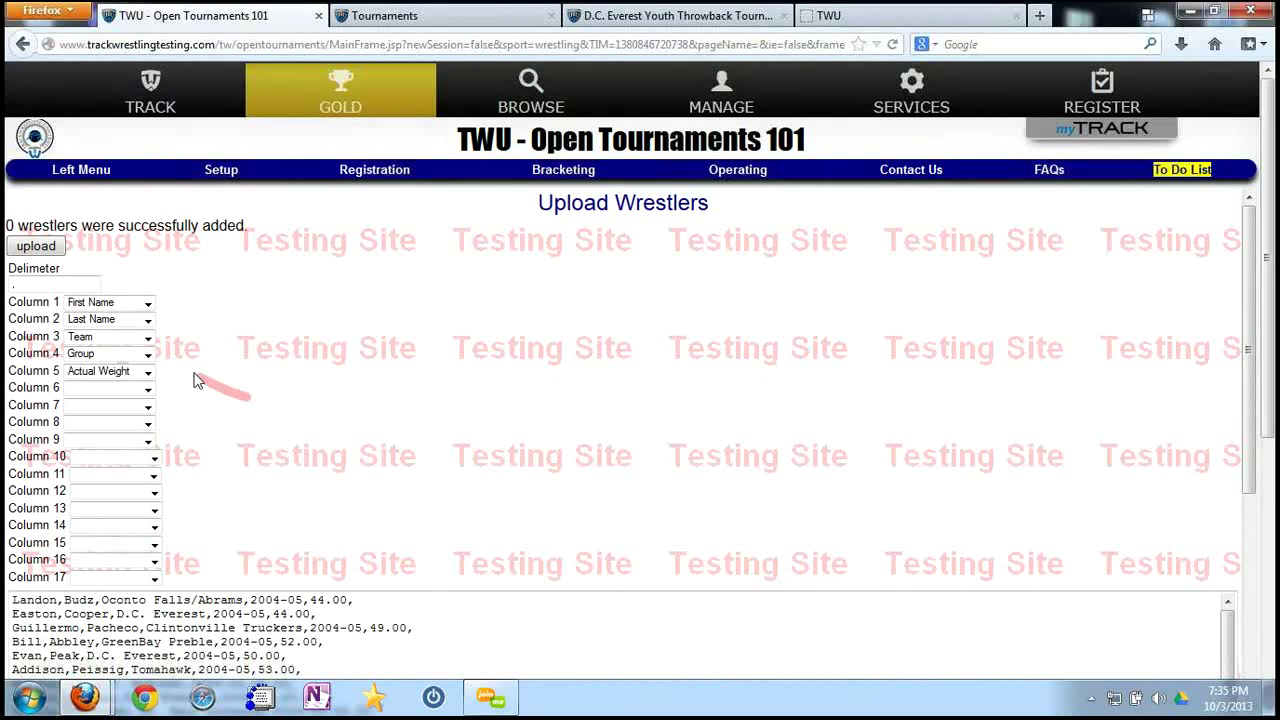
{"action": "left_click", "coordinate": [40, 247]}
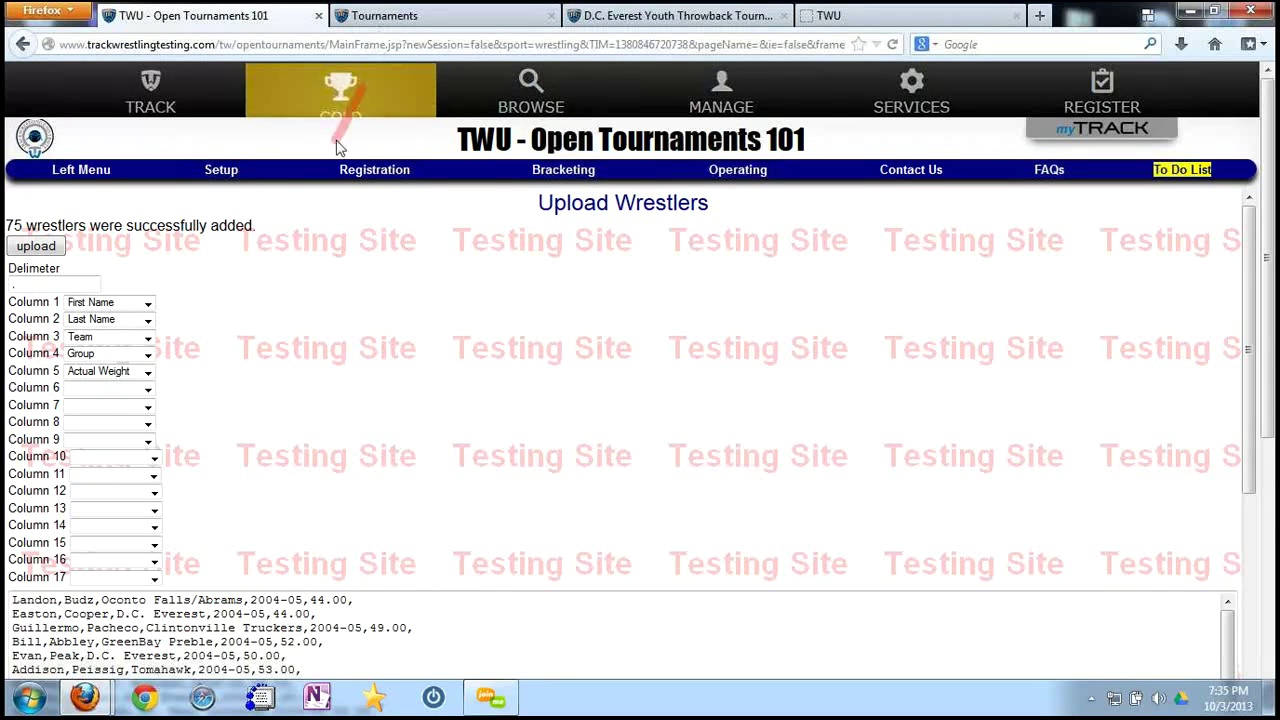
{"action": "left_click", "coordinate": [221, 172]}
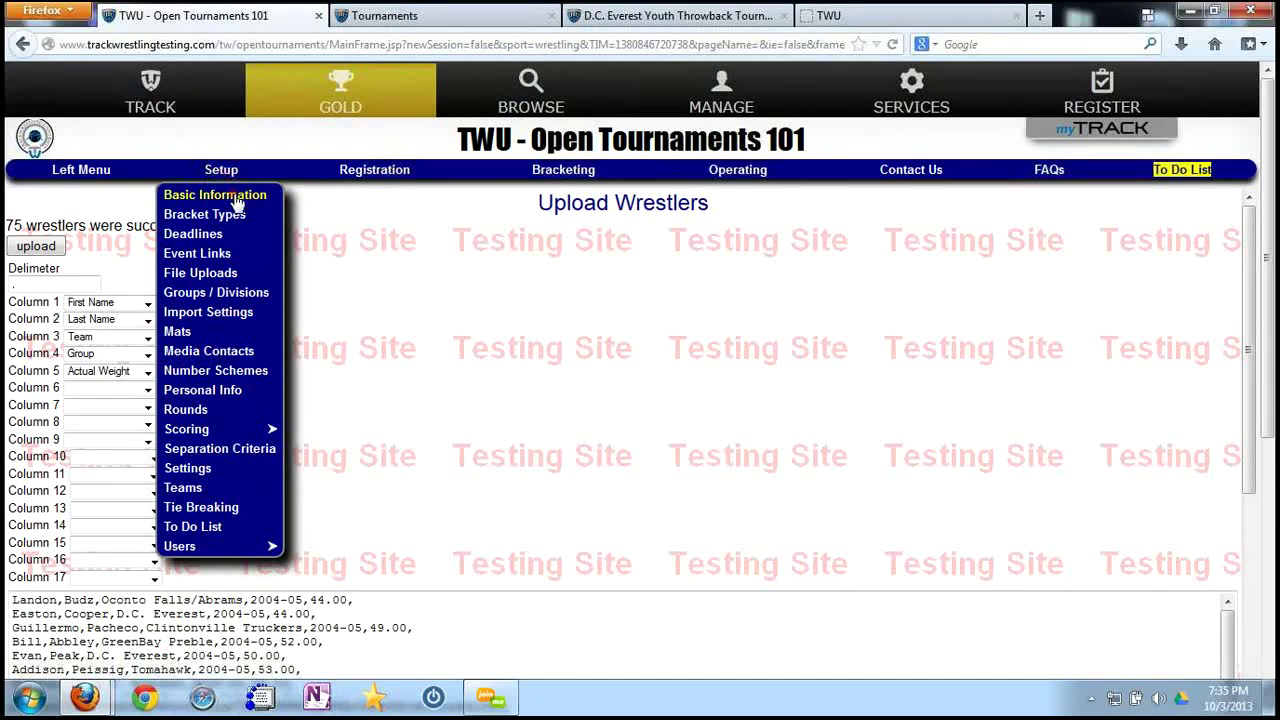
Open the first imported wrestler from Registration > Wrestlers and view their team members.
{"action": "left_click", "coordinate": [378, 172]}
{"action": "left_click", "coordinate": [346, 410]}
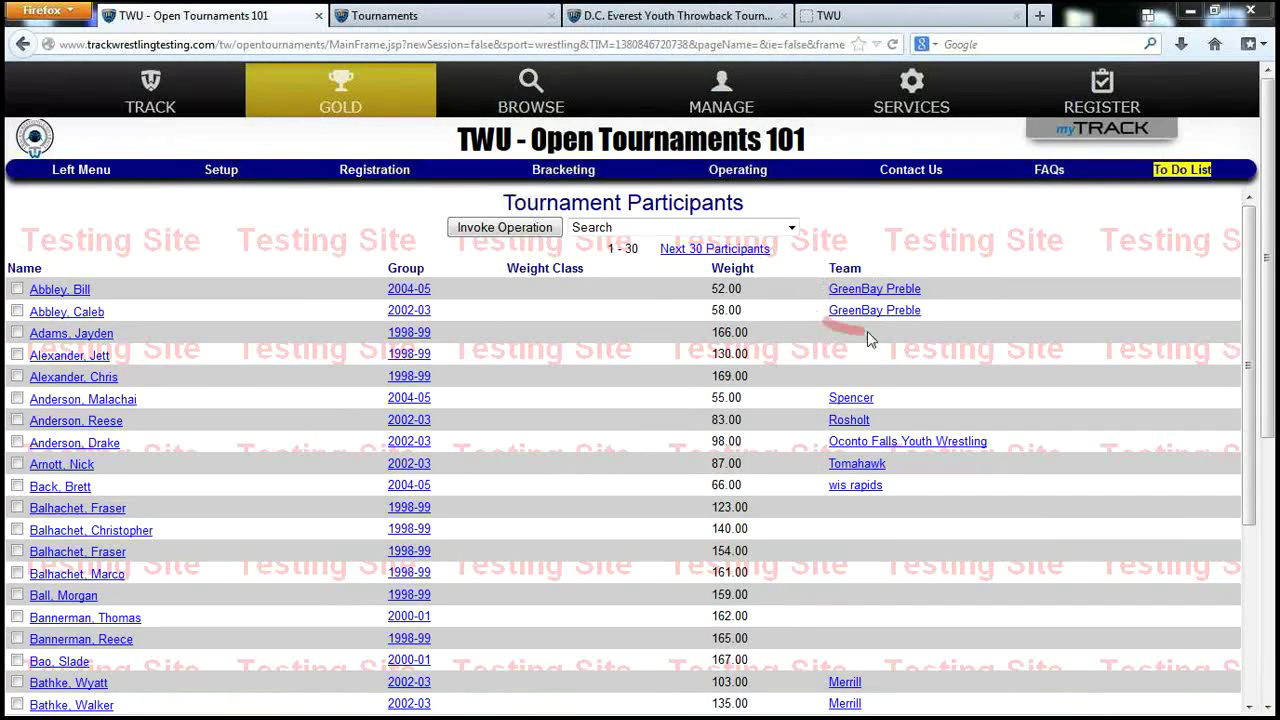
{"action": "left_click", "coordinate": [80, 290]}
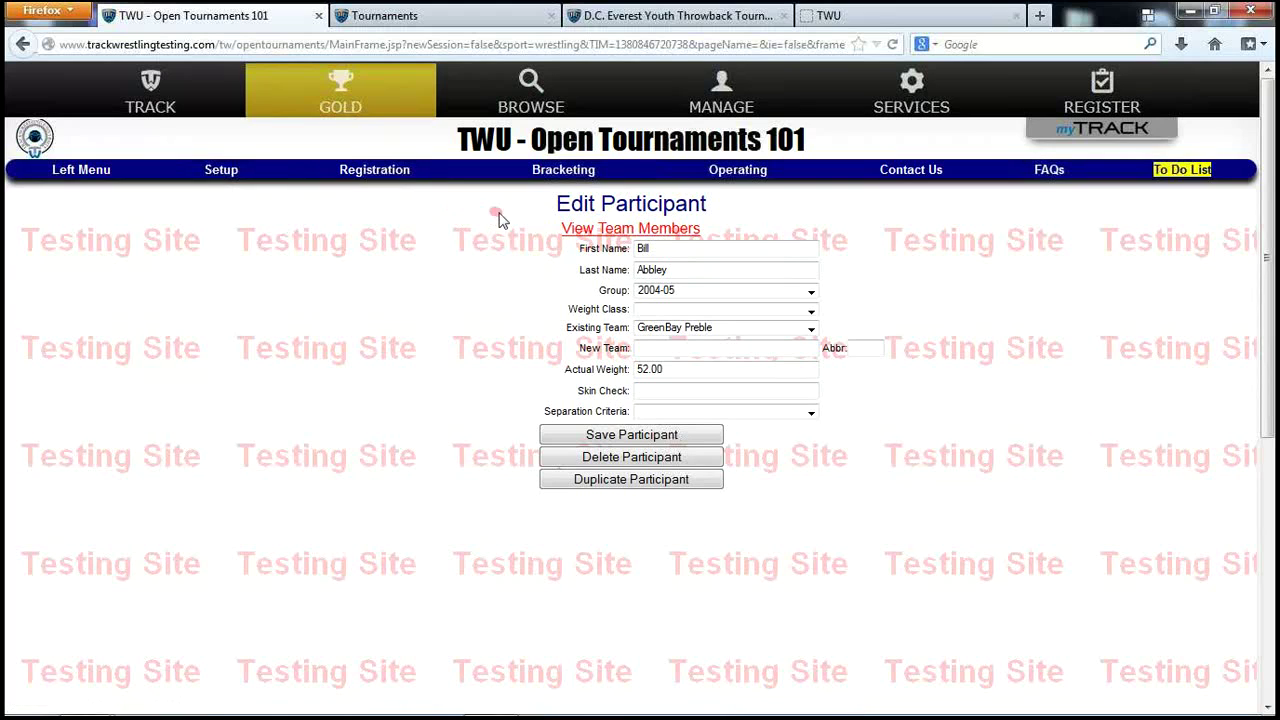
{"action": "left_click", "coordinate": [580, 230]}
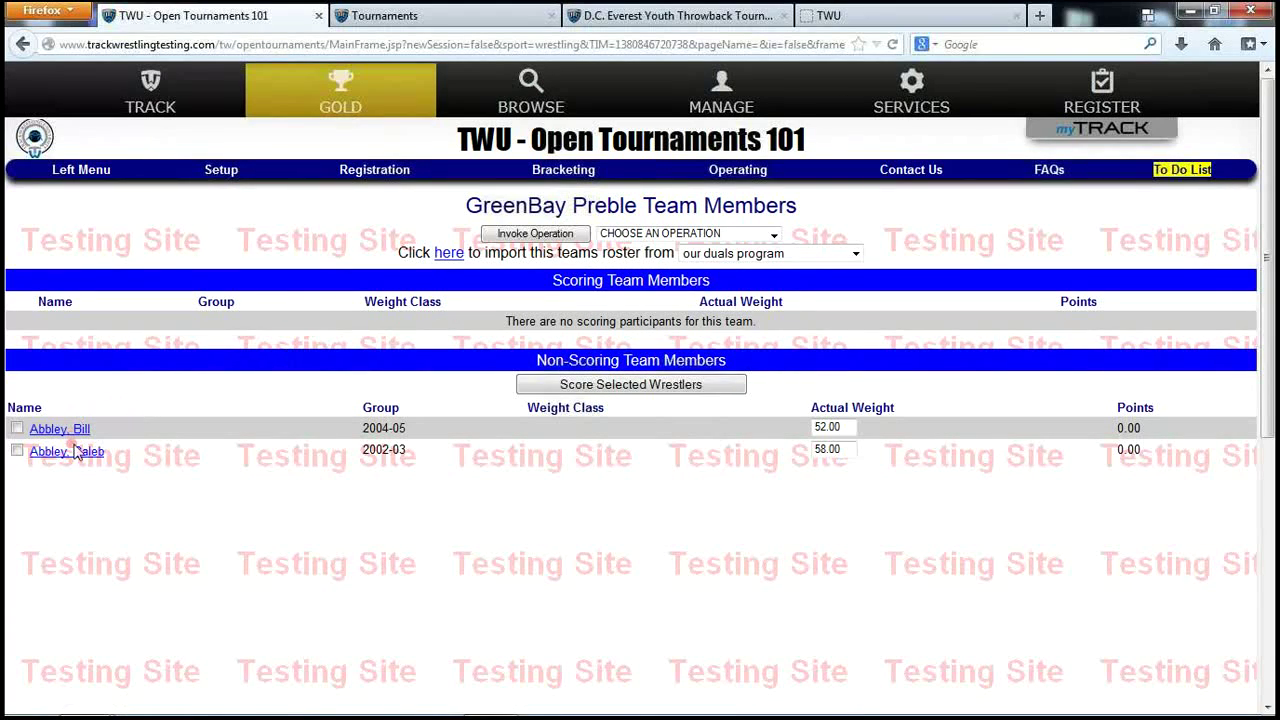
Open another wrestler's record, a 98.00 2002-03 wrestler from Oconto Falls Youth Wrestling.
{"action": "mouse_move", "coordinate": [375, 180]}
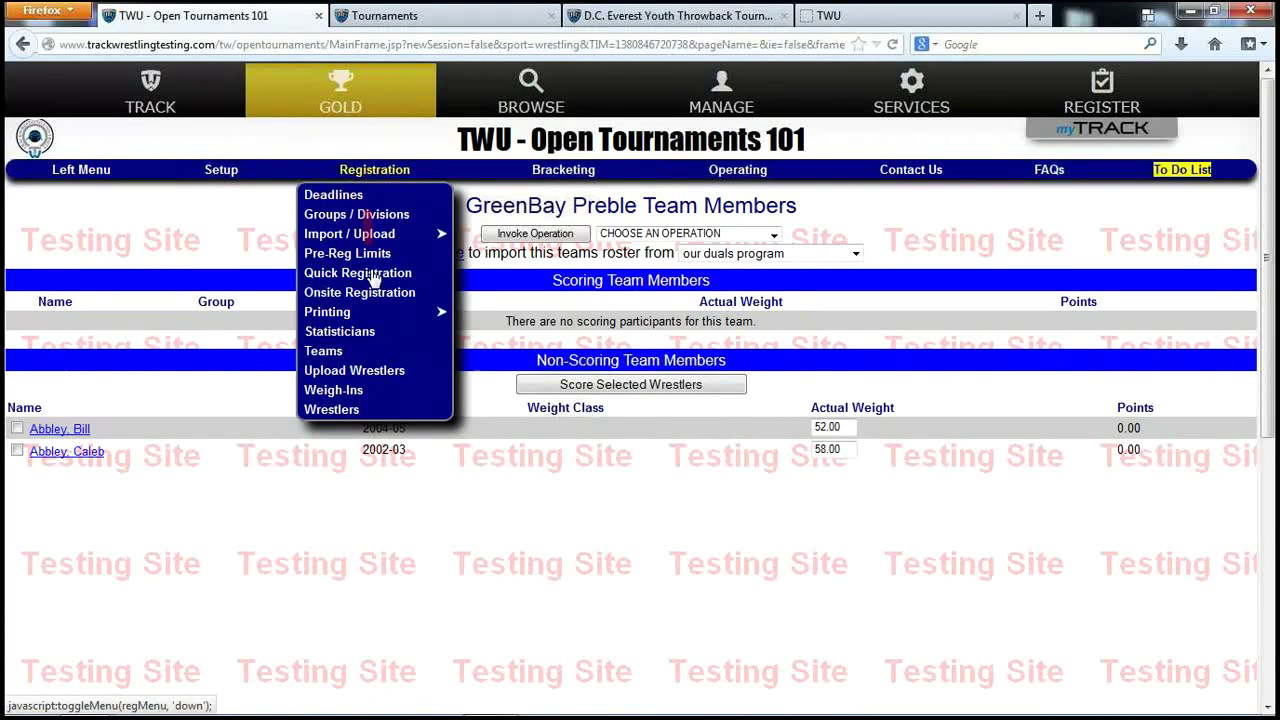
{"action": "left_click", "coordinate": [338, 410]}
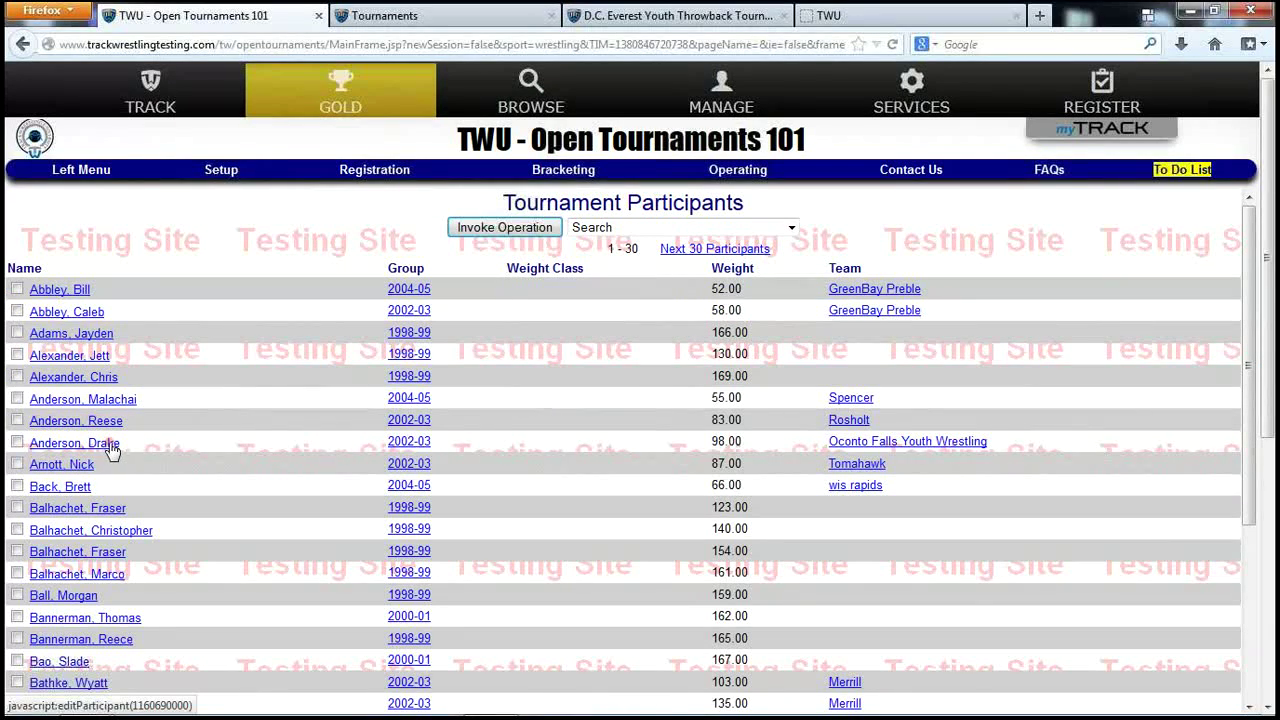
{"action": "left_click", "coordinate": [110, 444]}
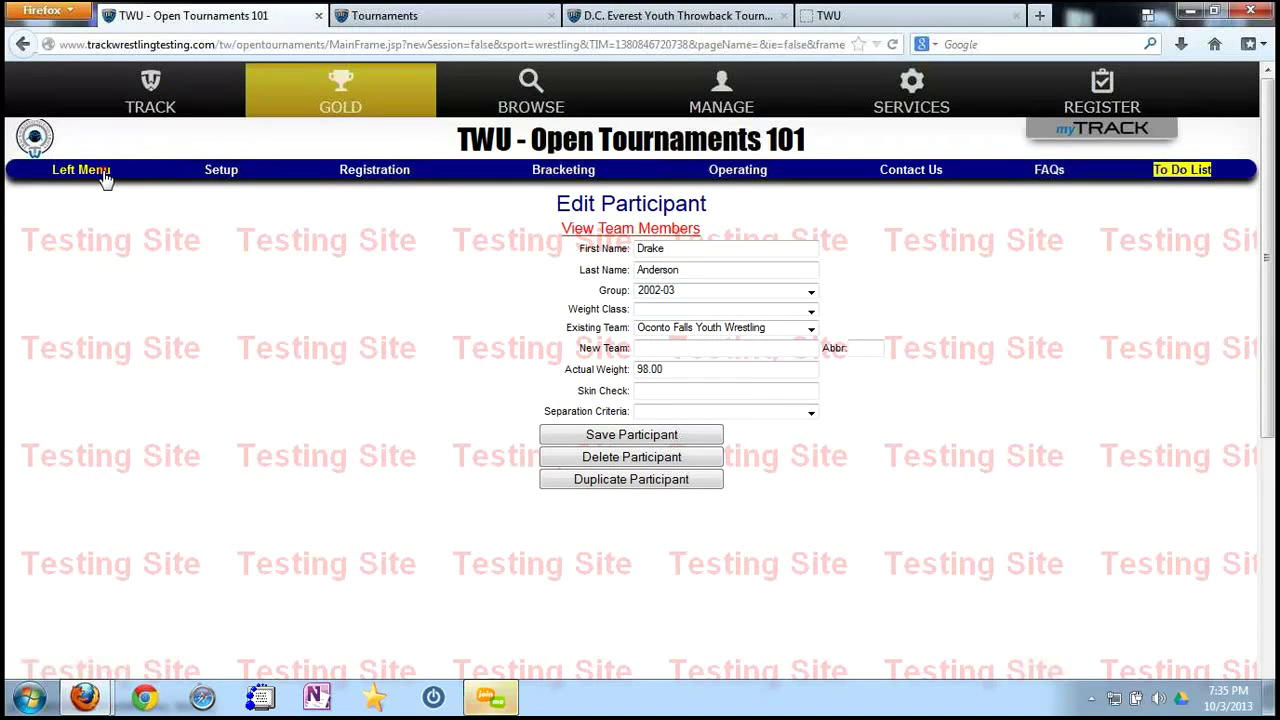
{"action": "left_click", "coordinate": [220, 171]}
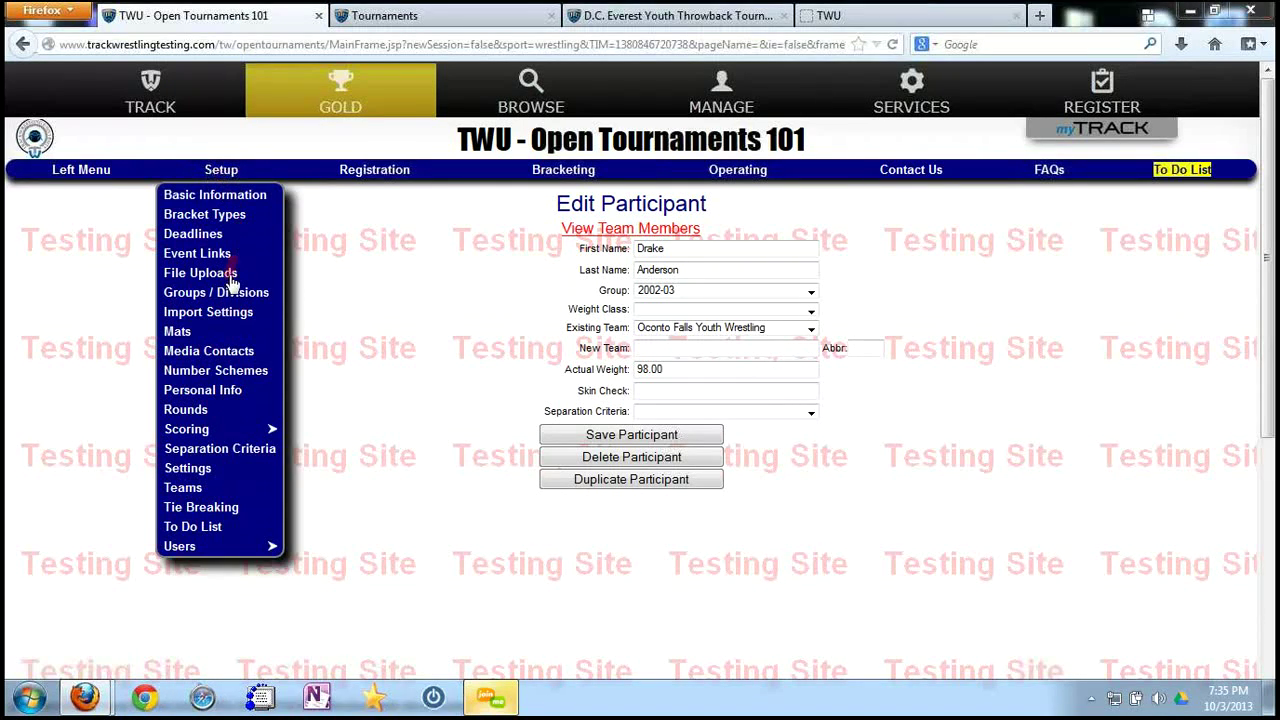
In Import Settings, search 'throwback' and select the 2013 D.C. Everest Youth Throwback Tournament.
{"action": "left_click", "coordinate": [226, 314]}
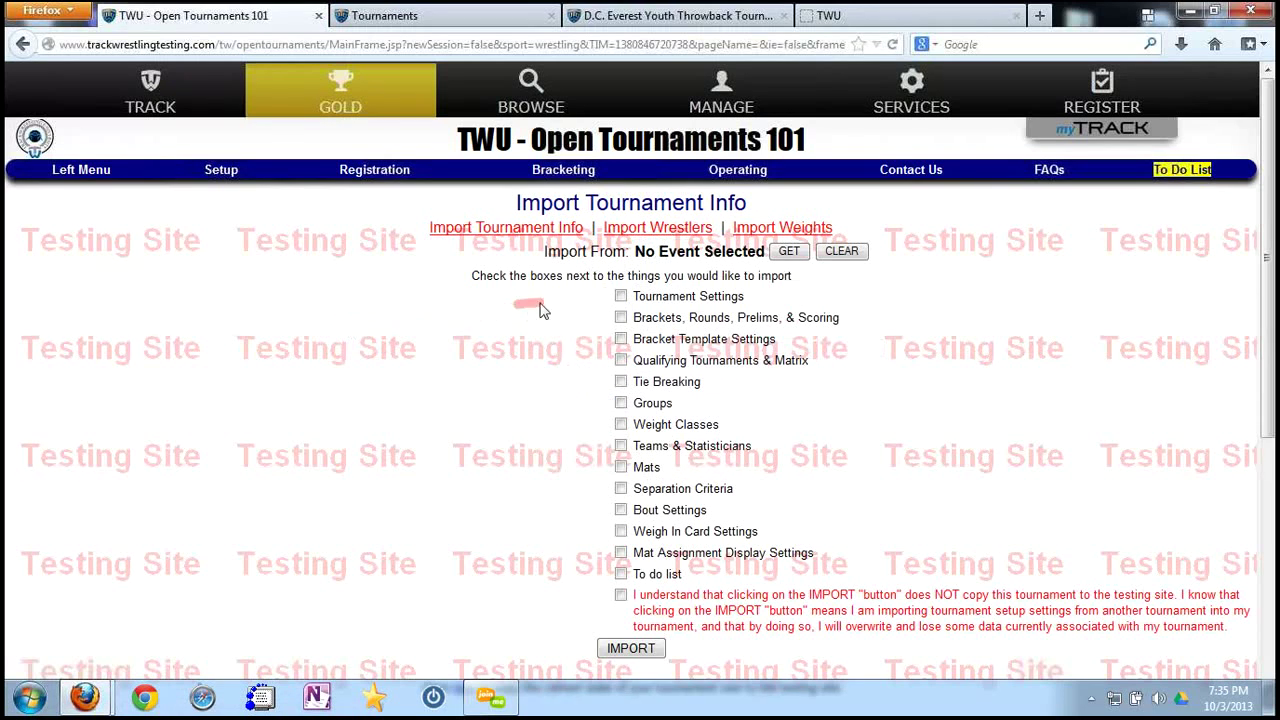
{"action": "left_click", "coordinate": [782, 252]}
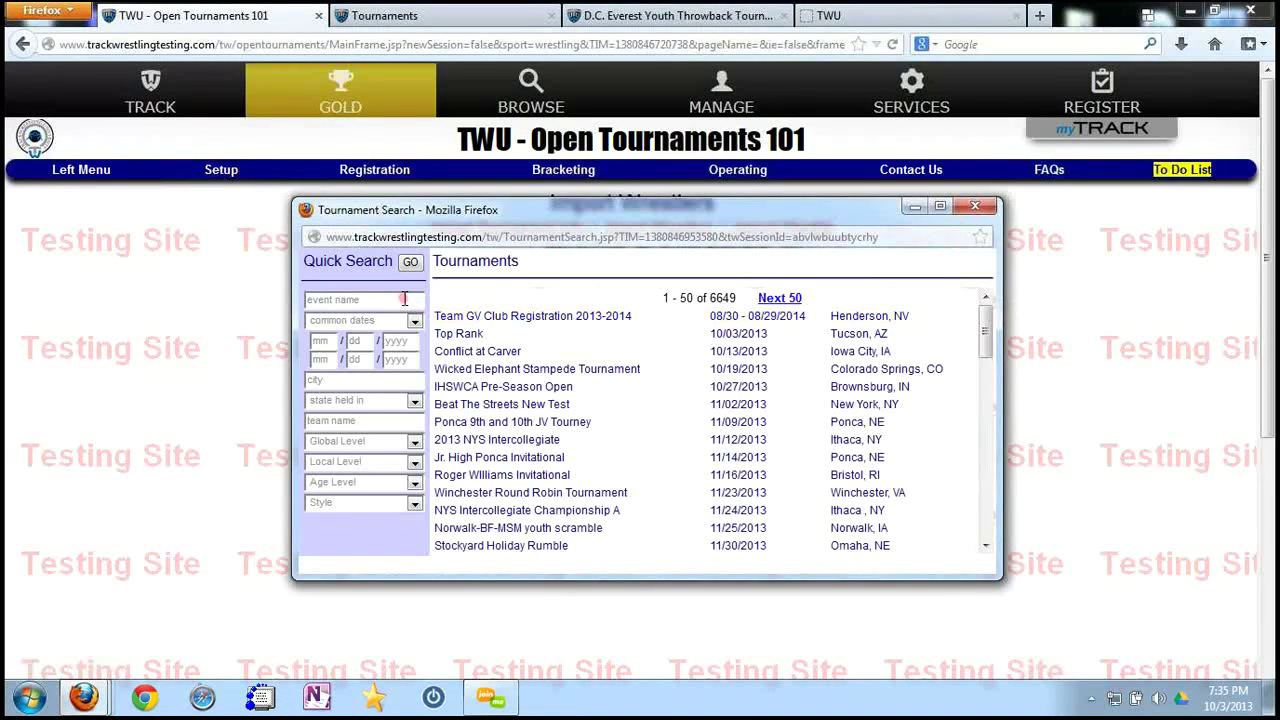
{"action": "left_click", "coordinate": [404, 299]}
{"action": "type", "text": "throwback"}
{"action": "key", "text": "Return"}
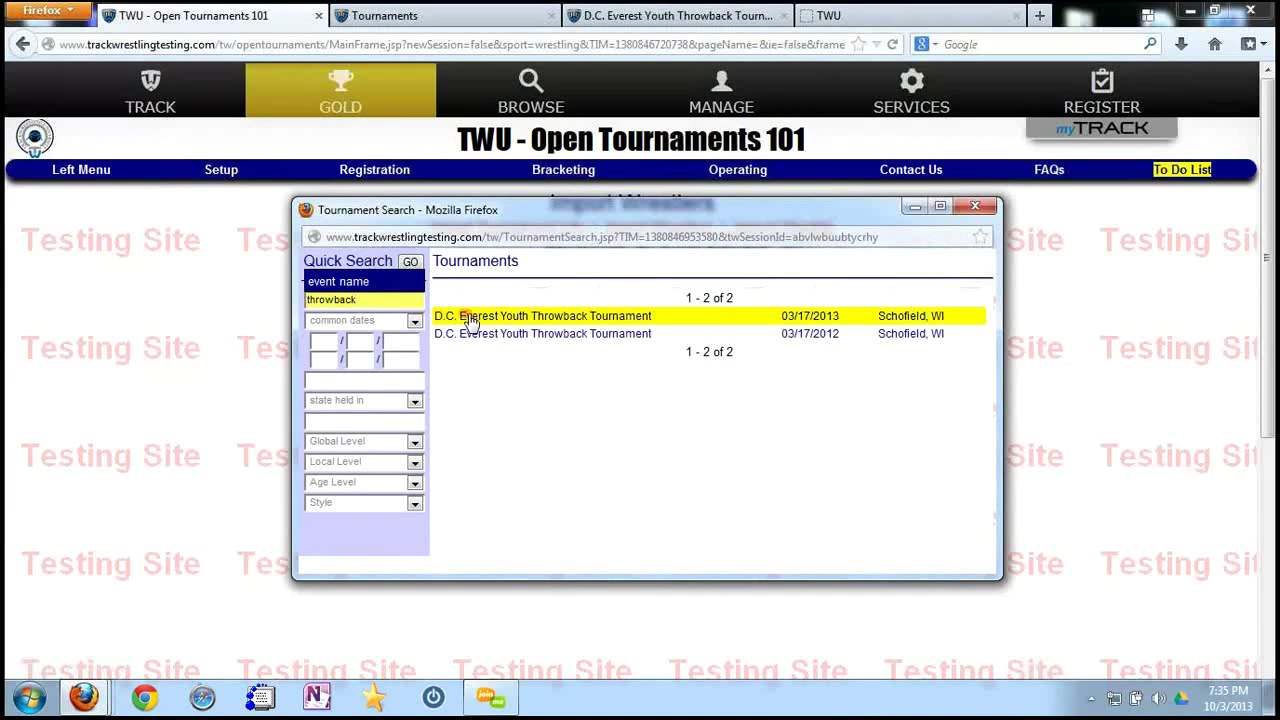
{"action": "left_click", "coordinate": [512, 318]}
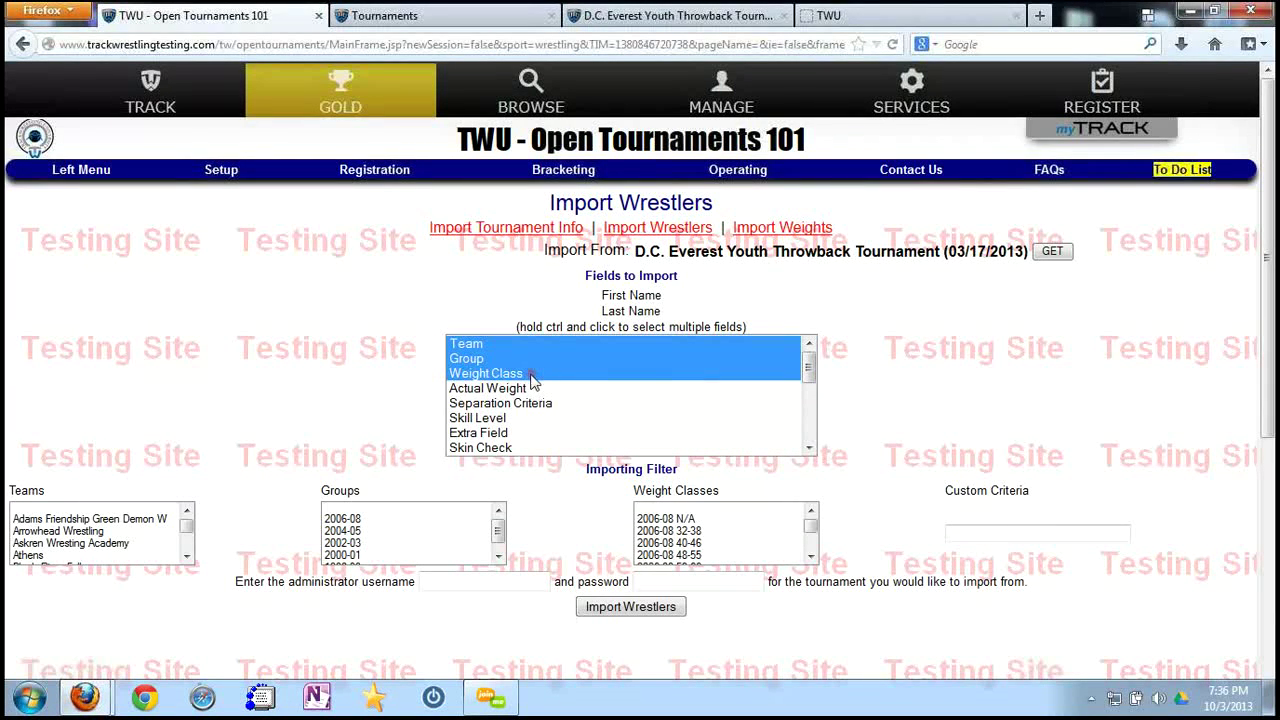
Import Actual Weight and Separation Criteria, not Weight Class, for all teams and groups 2004-05 and 2002-03.
{"action": "left_click", "coordinate": [514, 378], "text": "ctrl"}
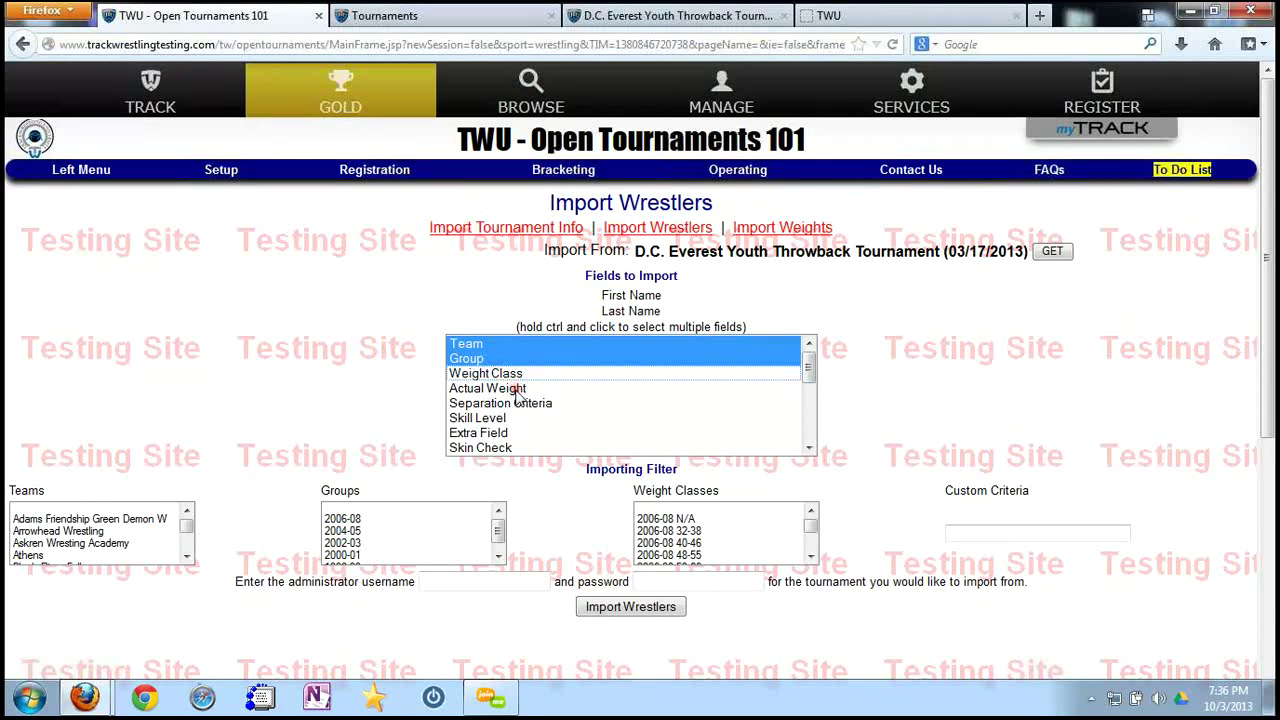
{"action": "left_click", "coordinate": [517, 390], "text": "ctrl"}
{"action": "left_click", "coordinate": [532, 405], "text": "ctrl"}
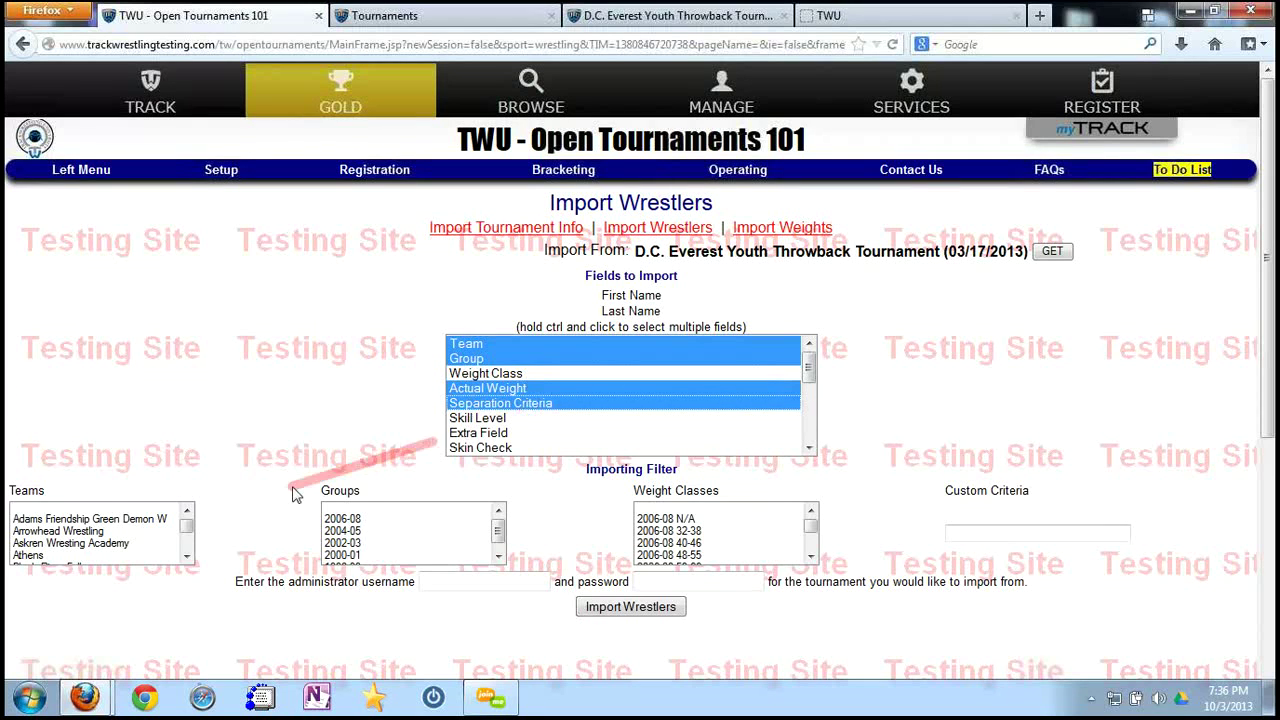
{"action": "left_click", "coordinate": [127, 520]}
{"action": "left_click_drag", "start_coordinate": [186, 525], "coordinate": [186, 556]}
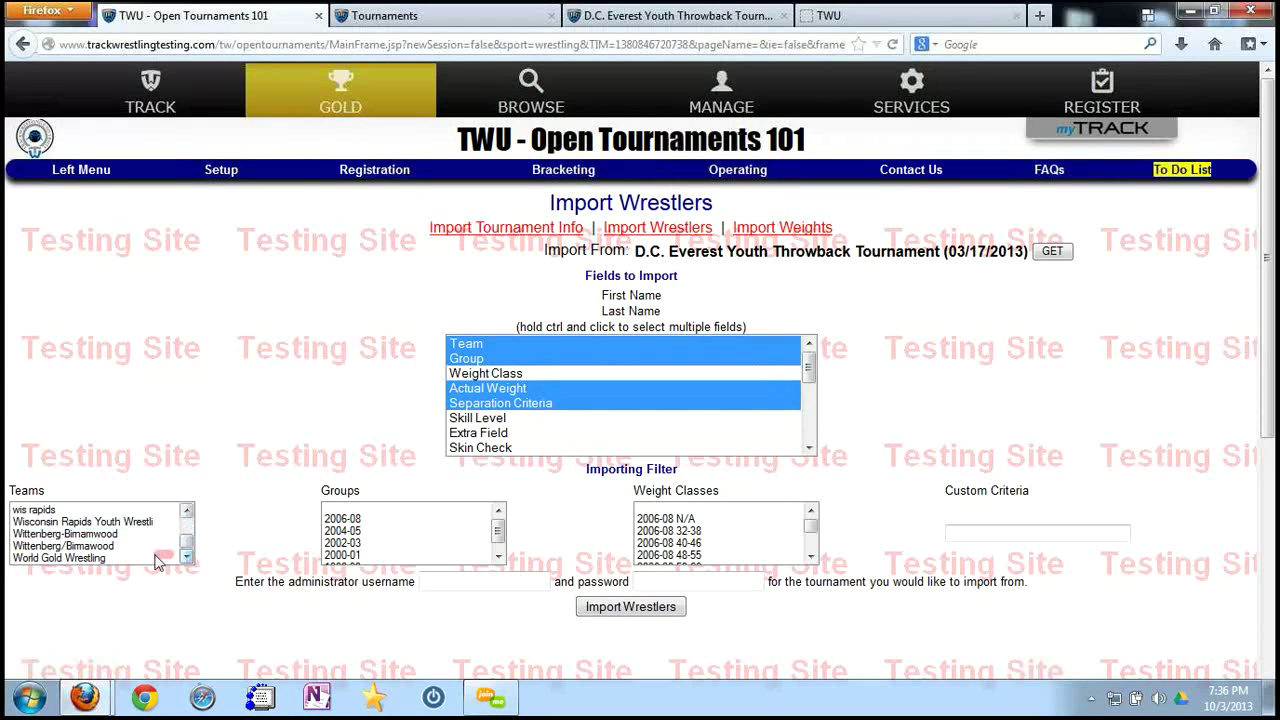
{"action": "left_click", "coordinate": [100, 557], "text": "shift"}
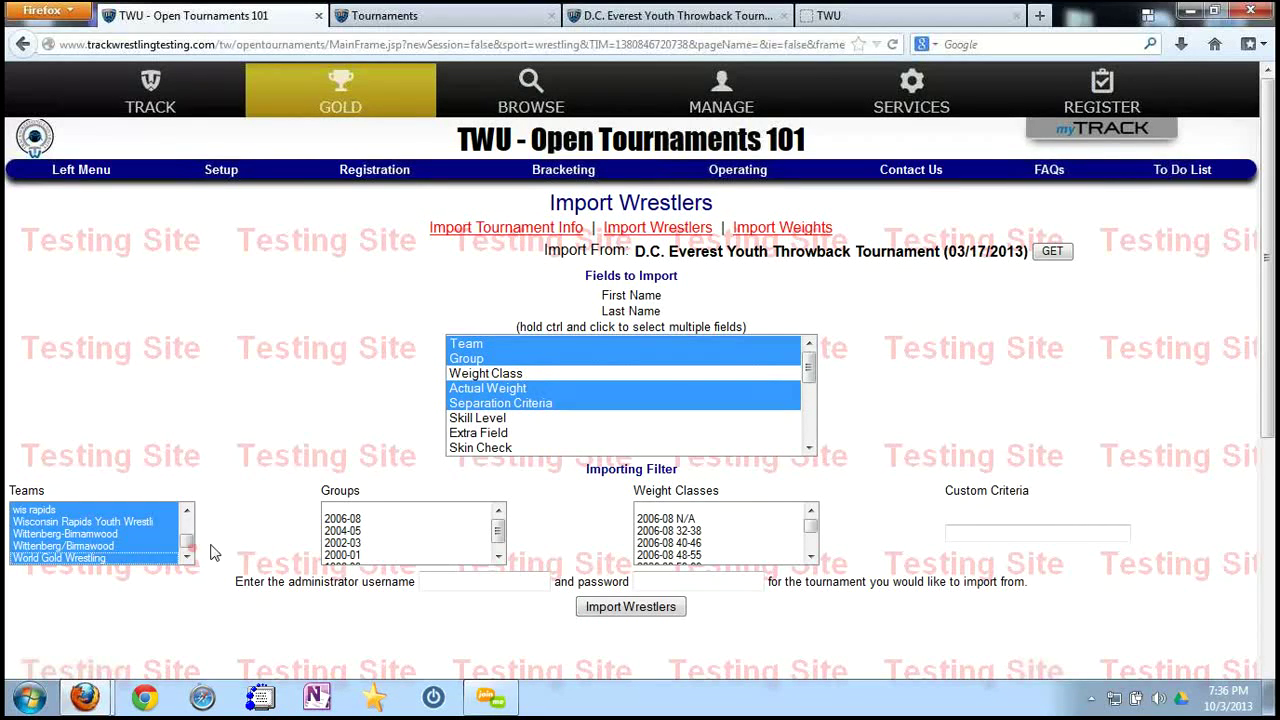
{"action": "left_click", "coordinate": [344, 531]}
{"action": "left_click", "coordinate": [344, 543], "text": "shift"}
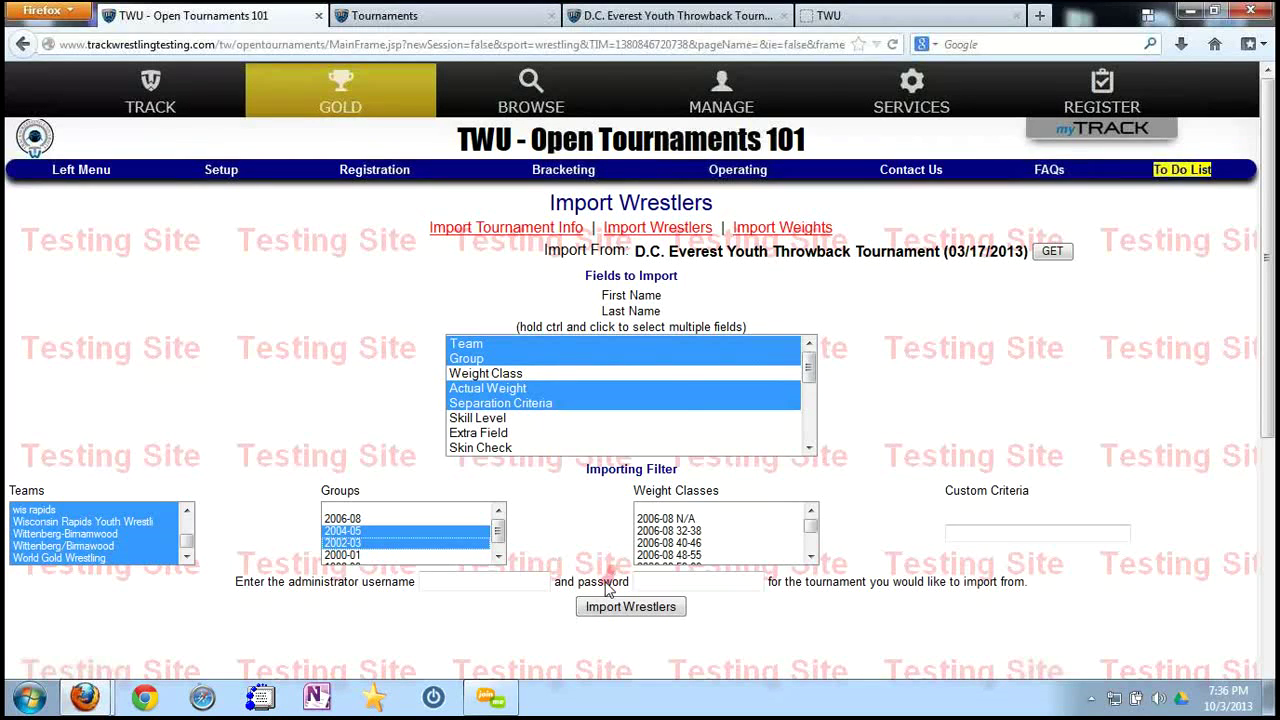
Fill in the saved administrator login and confirm the import with 'importwrestlers'.
{"action": "left_click", "coordinate": [493, 583]}
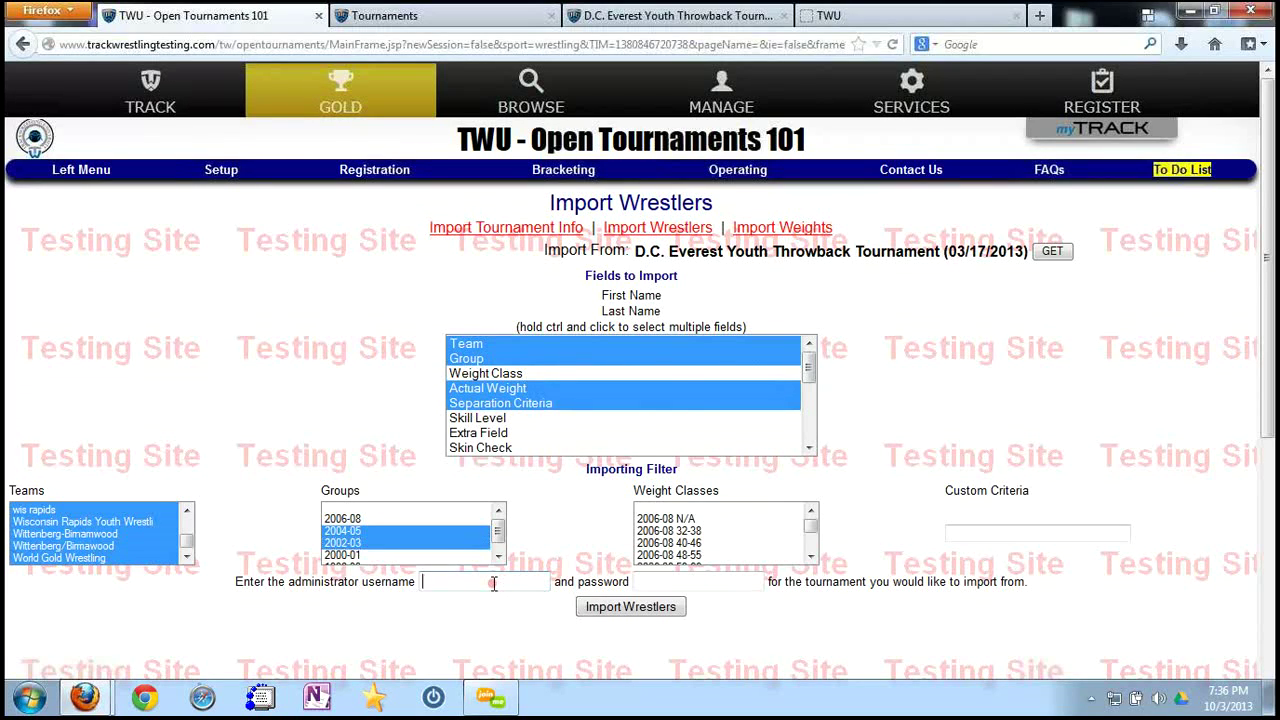
{"action": "type", "text": "jd"}
{"action": "left_click", "coordinate": [485, 601]}
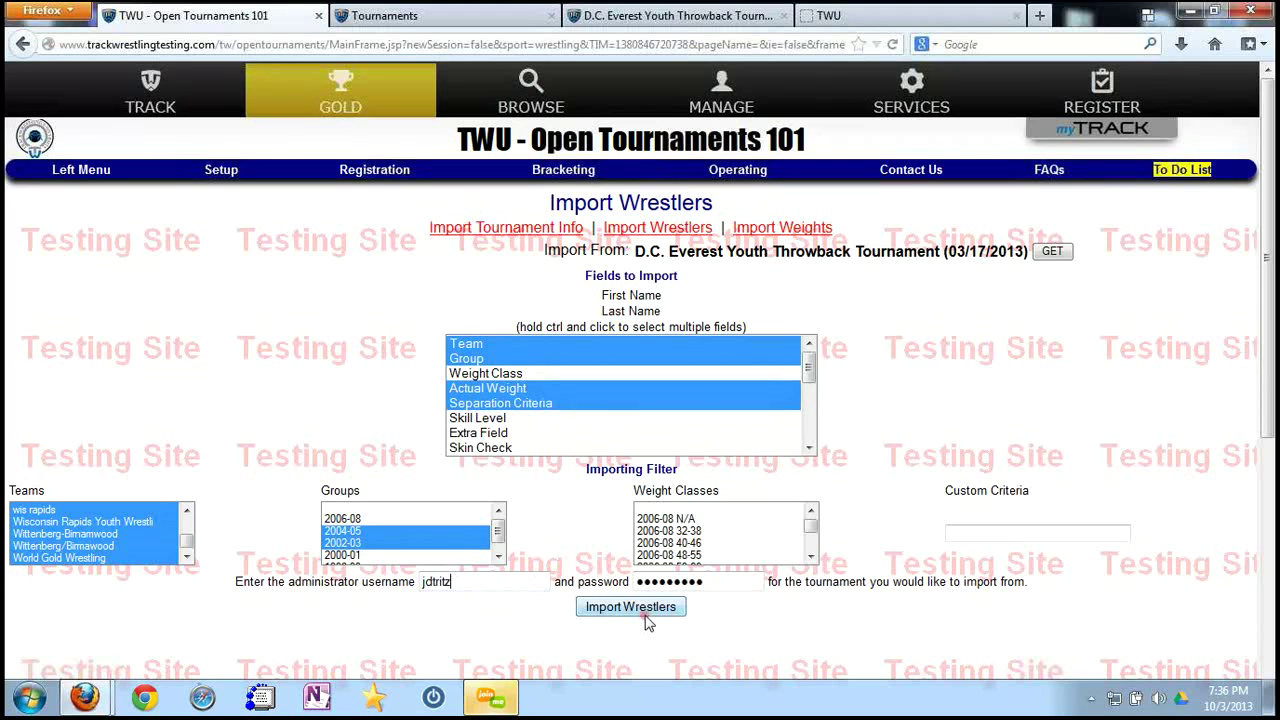
{"action": "left_click", "coordinate": [640, 607]}
{"action": "type", "text": "importwres"}
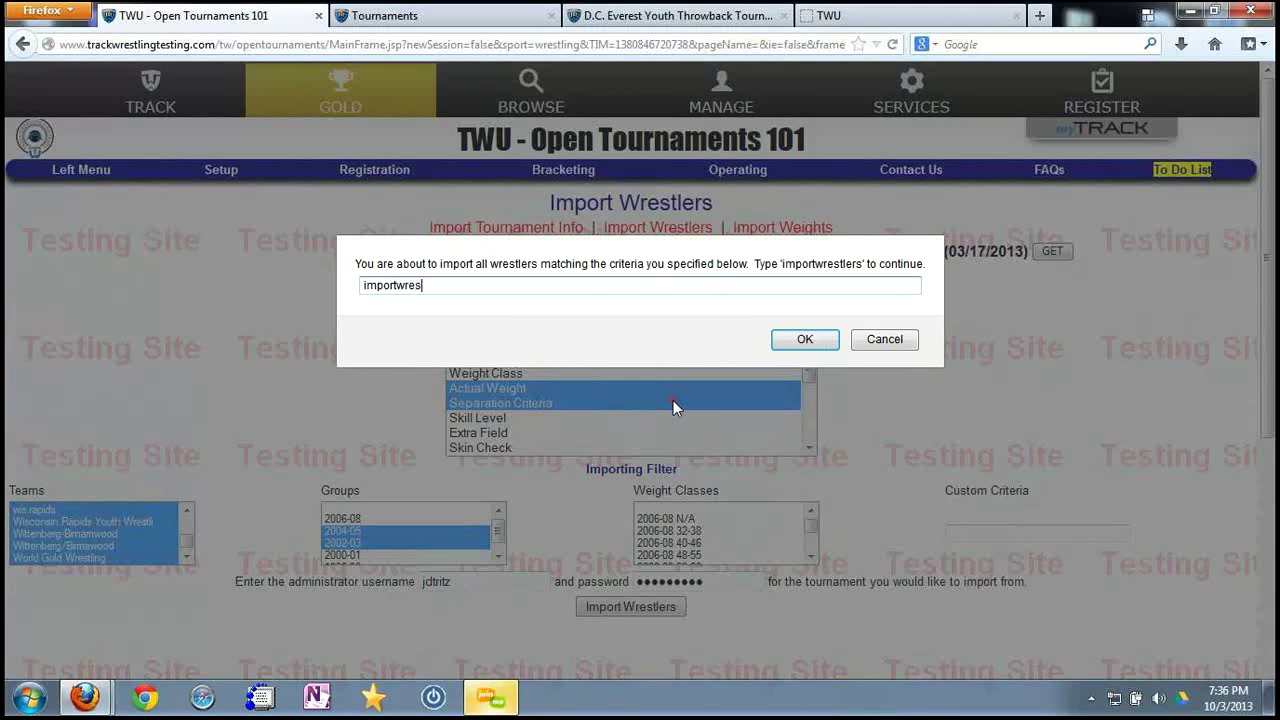
{"action": "type", "text": "tlers"}
{"action": "key", "text": "Return"}
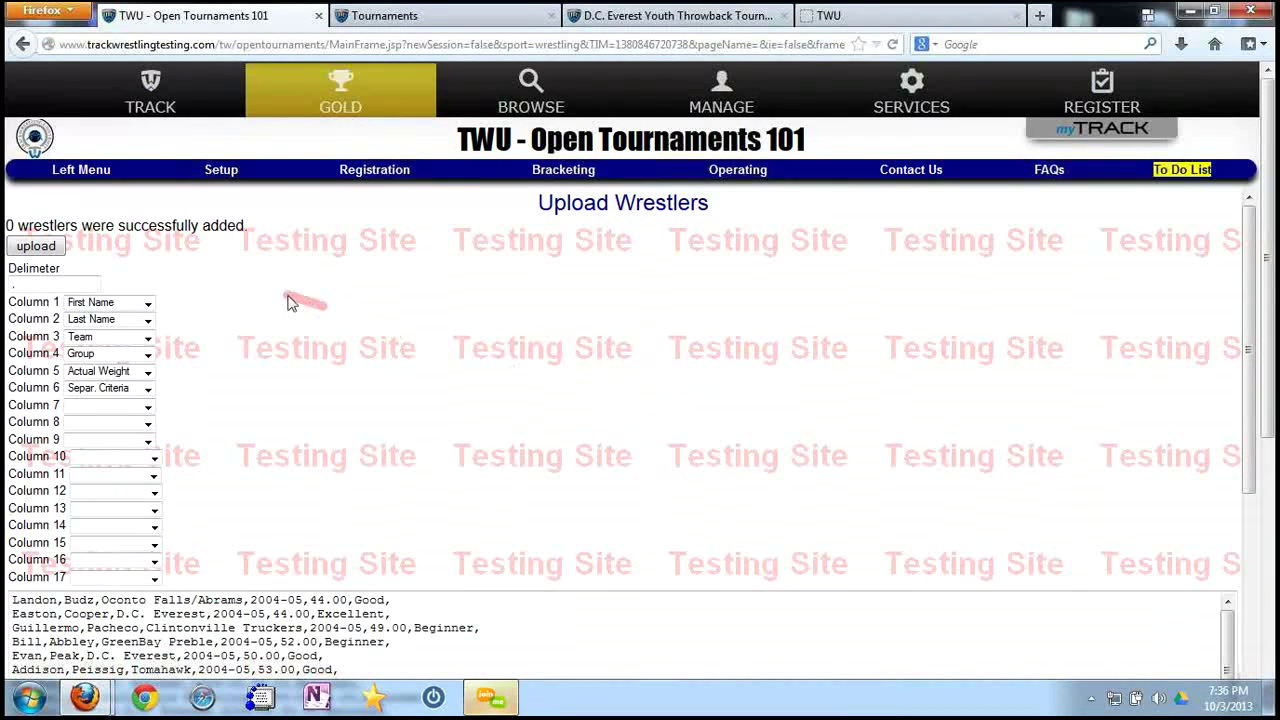
Upload the 90 wrestlers and open a 2004-05 wrestler to verify Separation Criteria shows Beginner.
{"action": "left_click", "coordinate": [38, 248]}
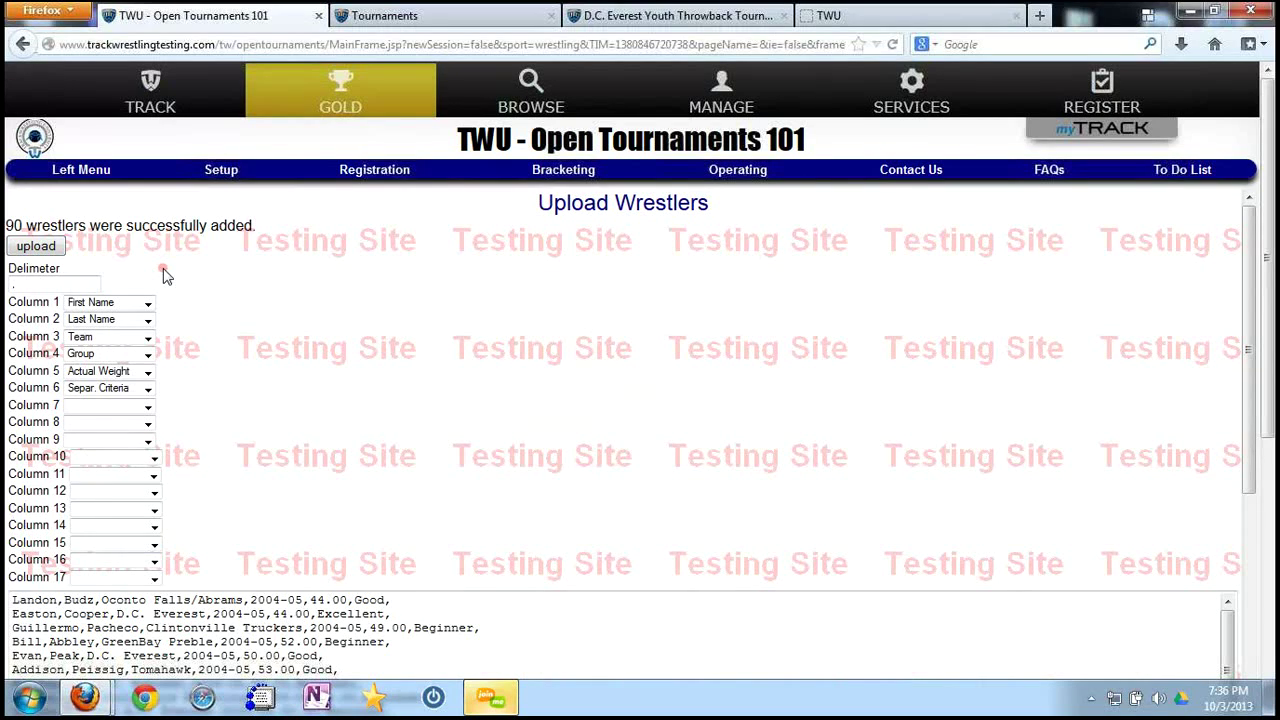
{"action": "mouse_move", "coordinate": [357, 168]}
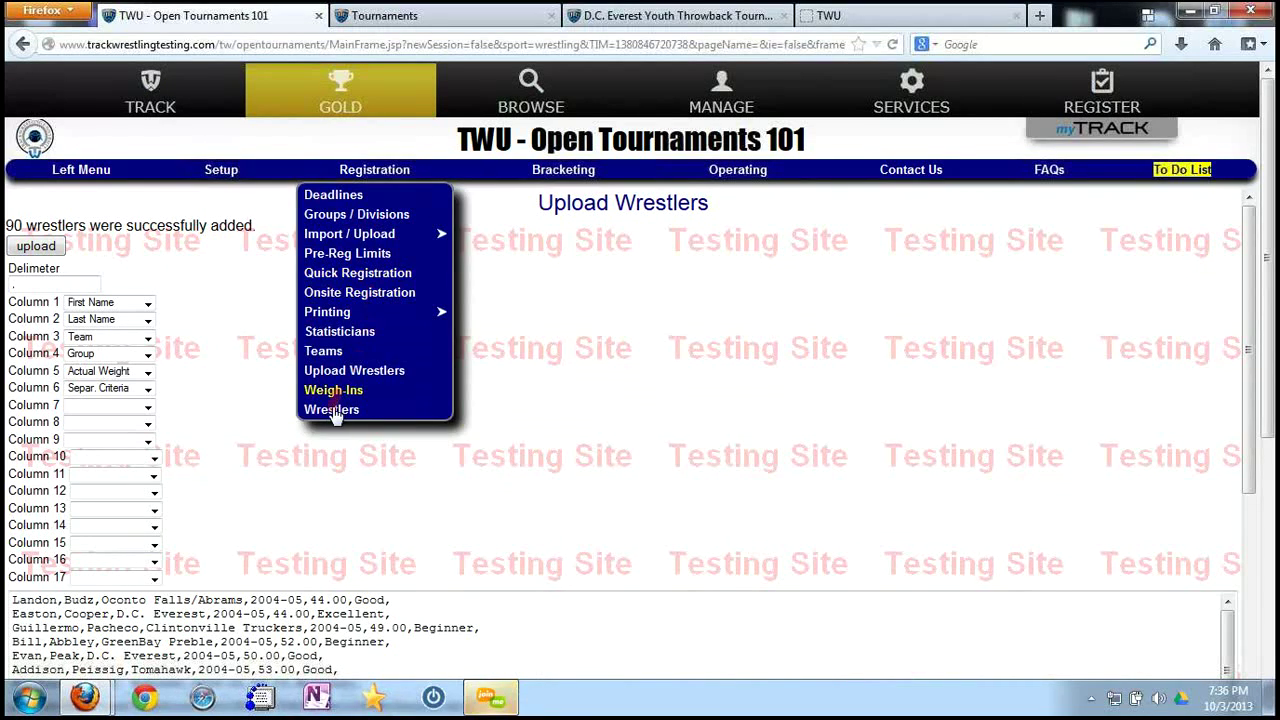
{"action": "left_click", "coordinate": [334, 411]}
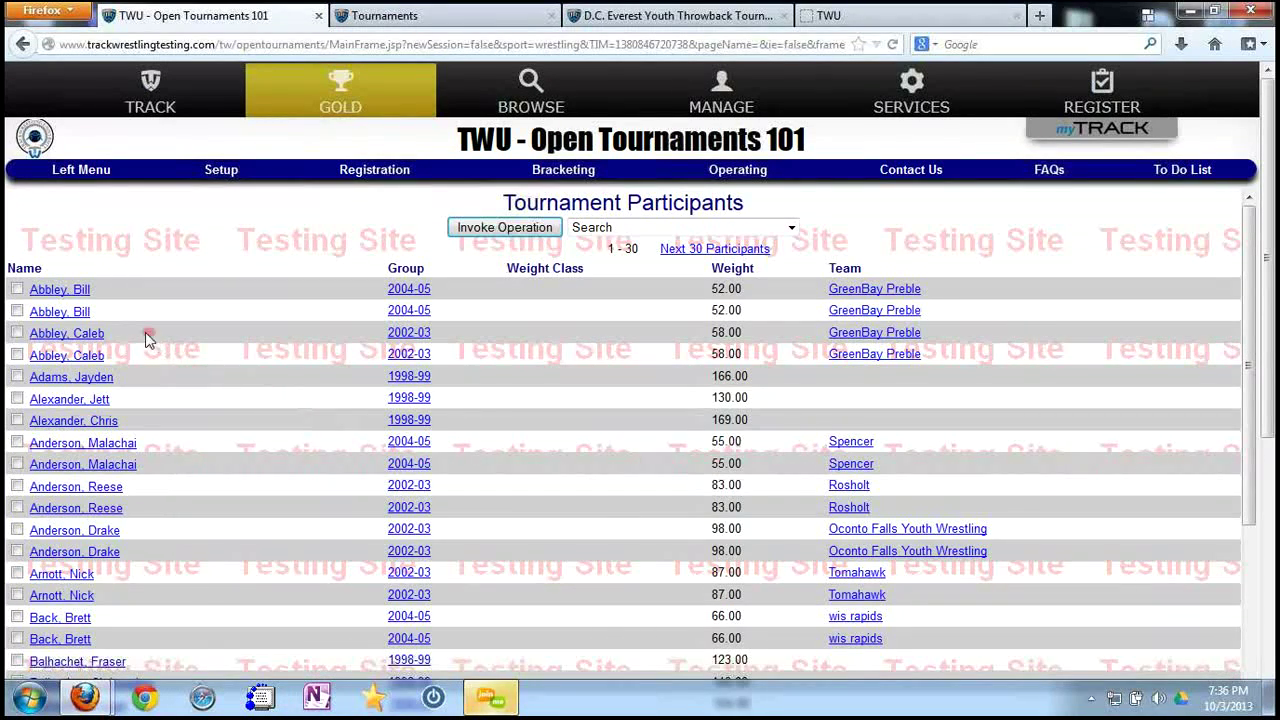
{"action": "left_click", "coordinate": [68, 313]}
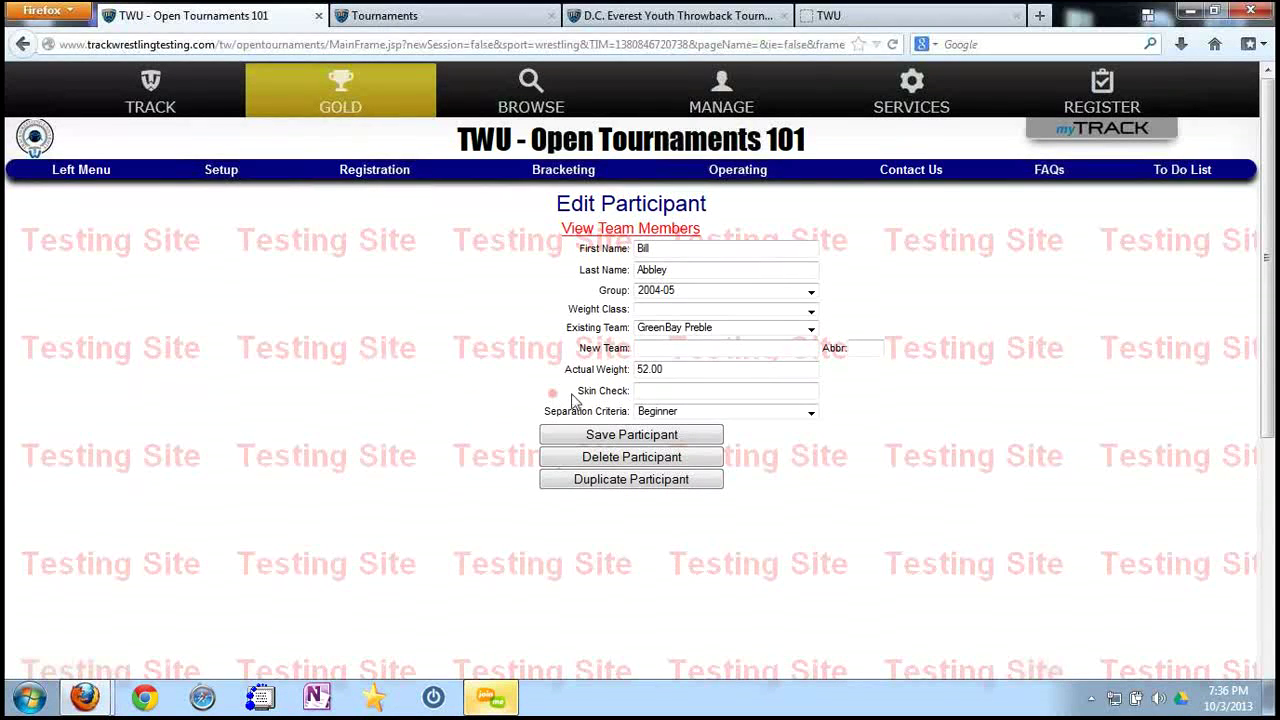
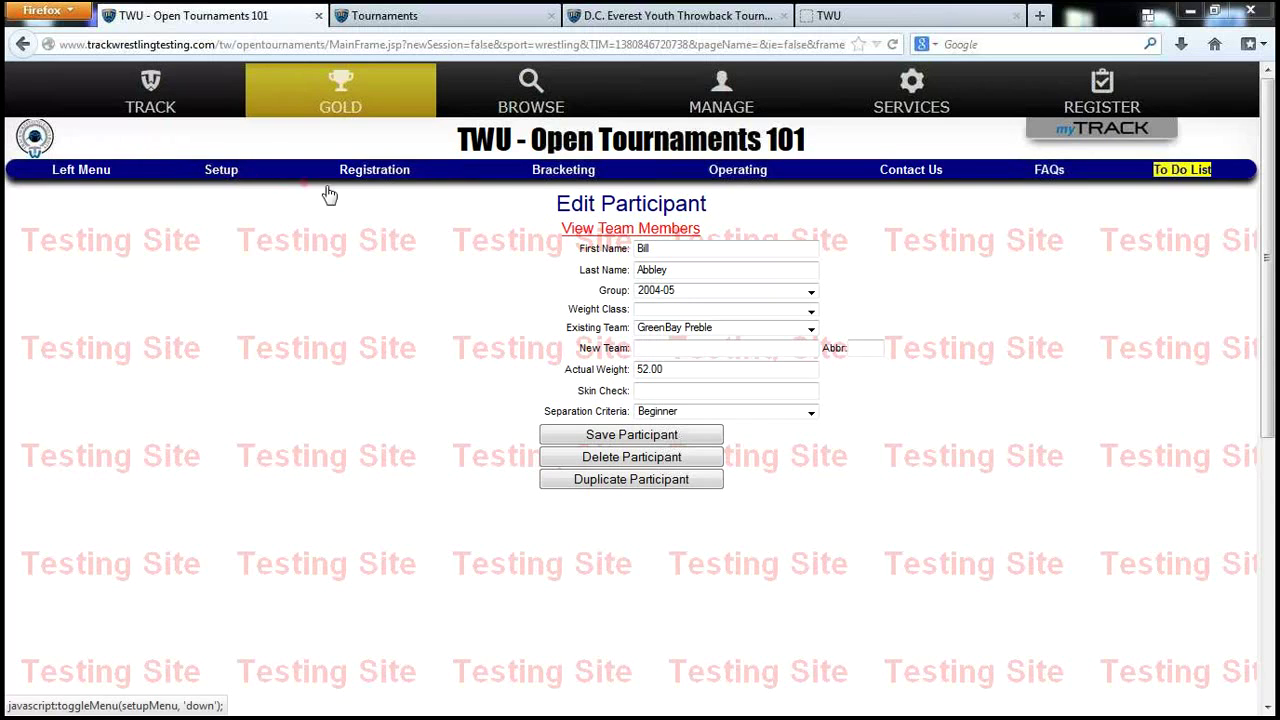
Generate the tournament's blank weigh-in cards from the Weigh-In Card Template, four cards per page.
{"action": "left_click", "coordinate": [386, 170]}
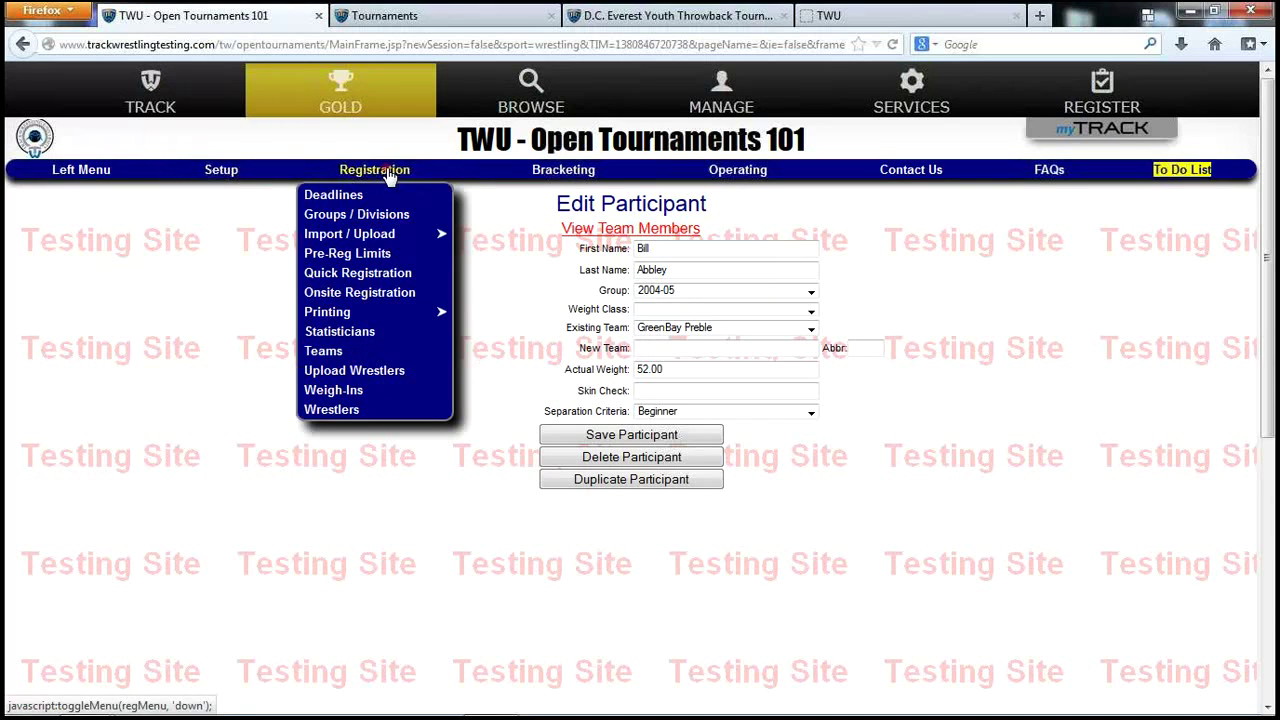
{"action": "mouse_move", "coordinate": [425, 312]}
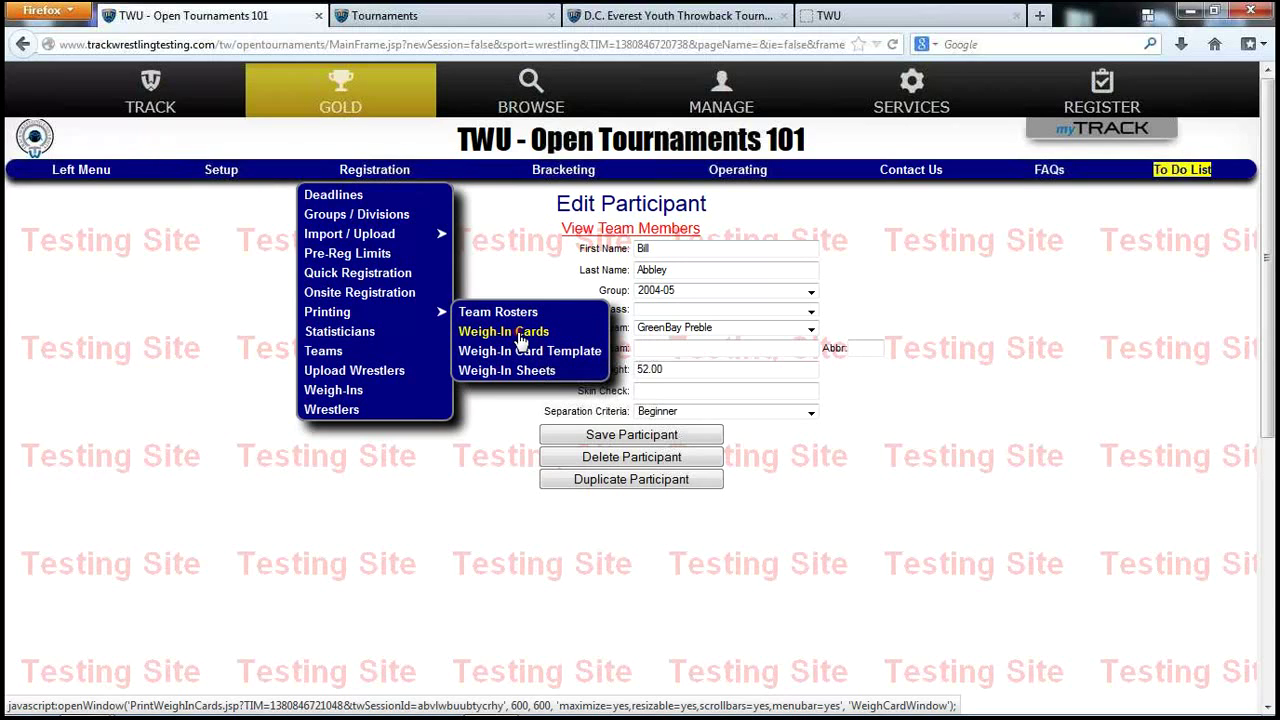
{"action": "left_click", "coordinate": [522, 358]}
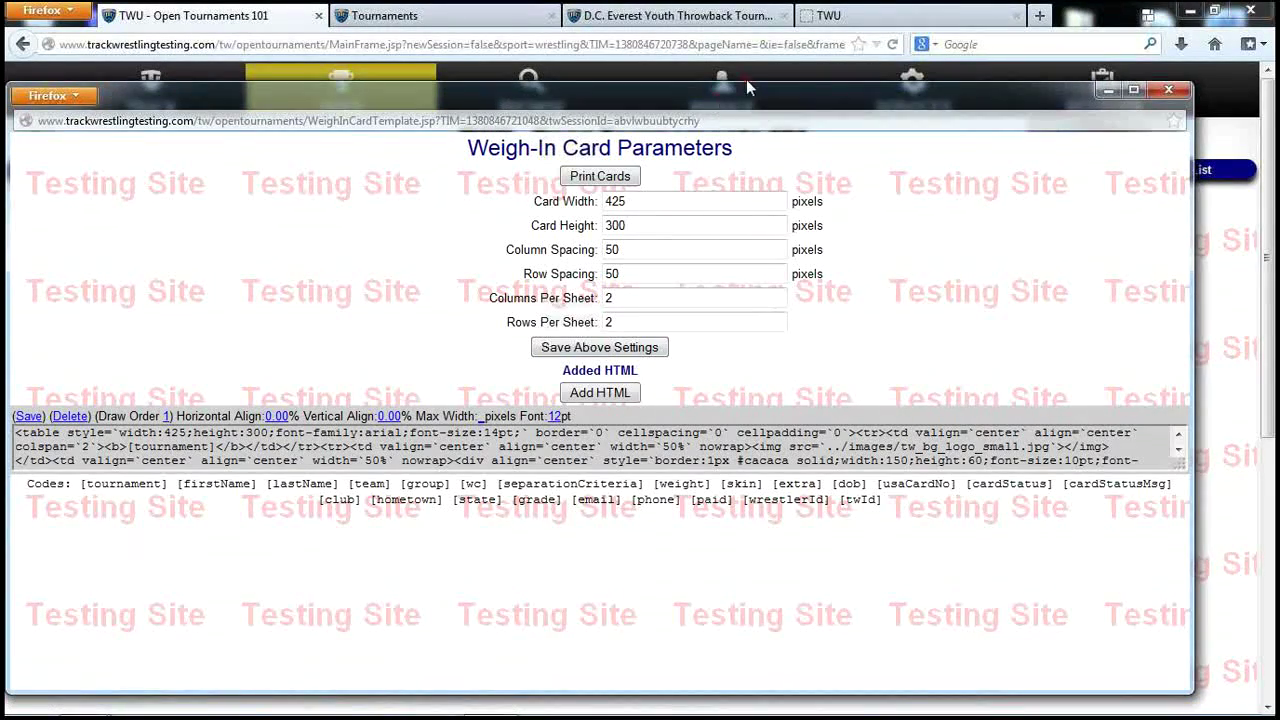
{"action": "left_click_drag", "start_coordinate": [746, 87], "coordinate": [790, 63]}
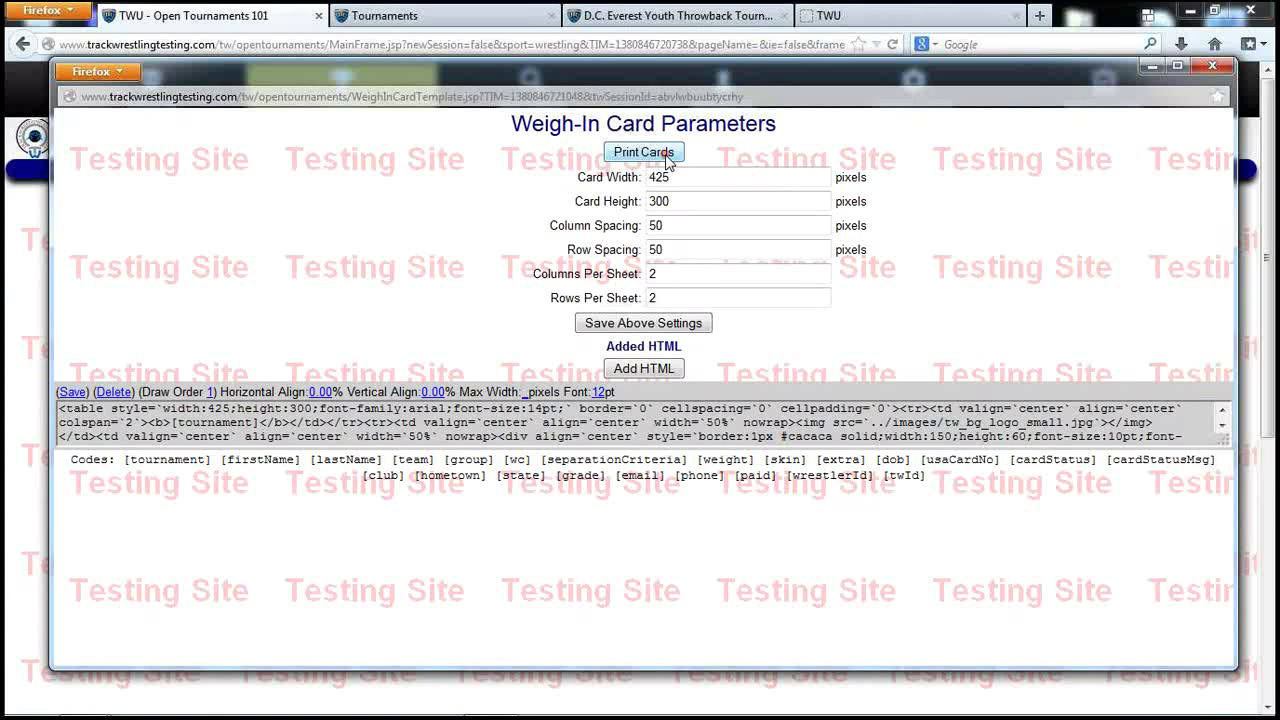
{"action": "left_click", "coordinate": [665, 155]}
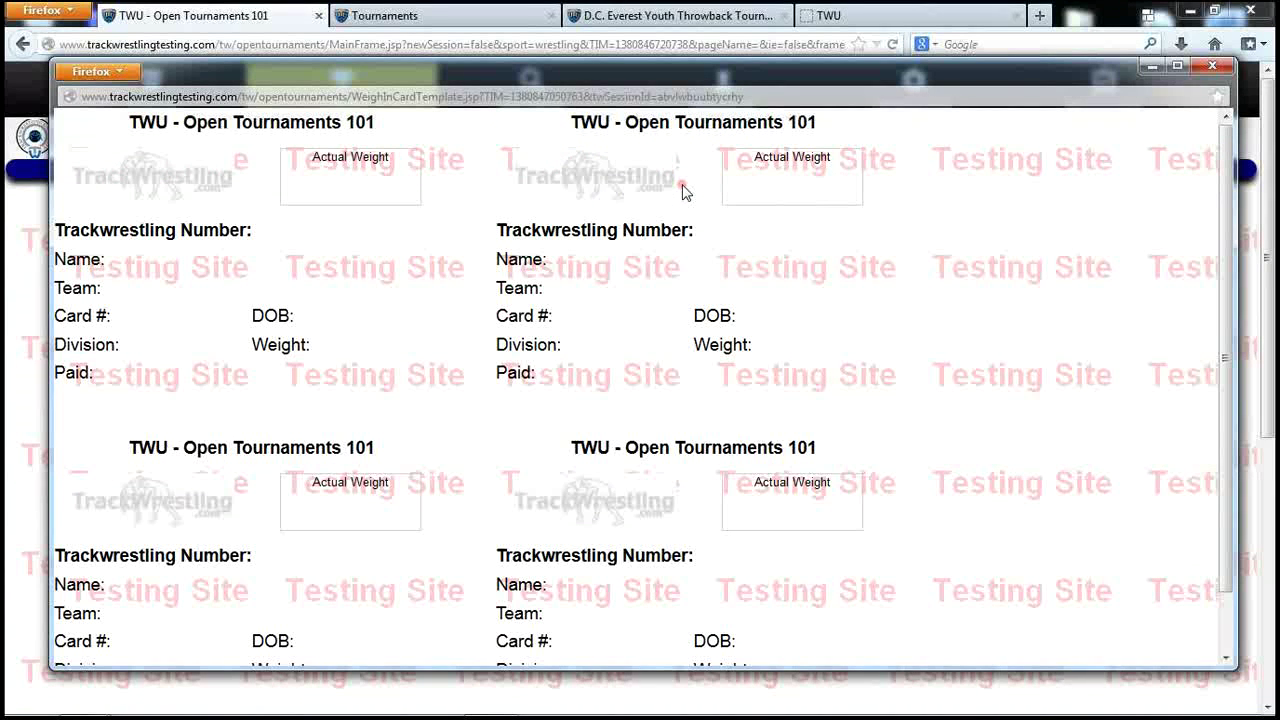
Show the generated weigh-in cards in Firefox's Print Preview.
{"action": "left_click", "coordinate": [120, 72]}
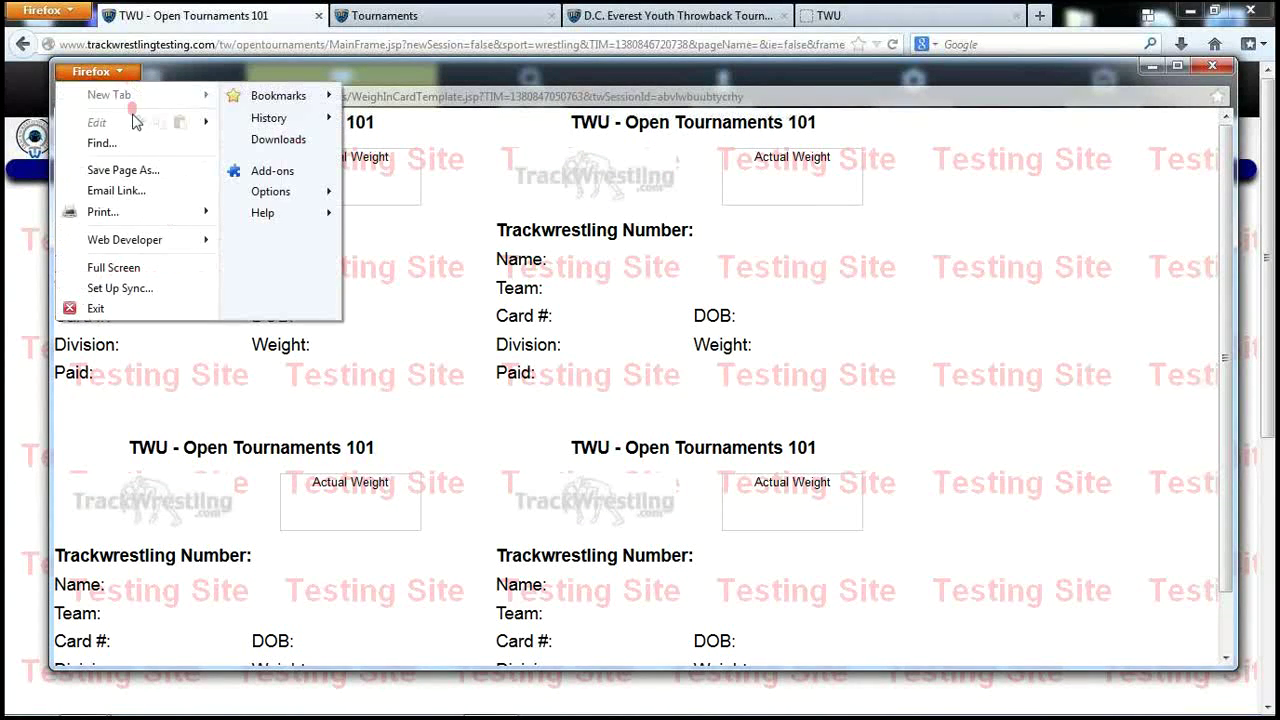
{"action": "mouse_move", "coordinate": [155, 220]}
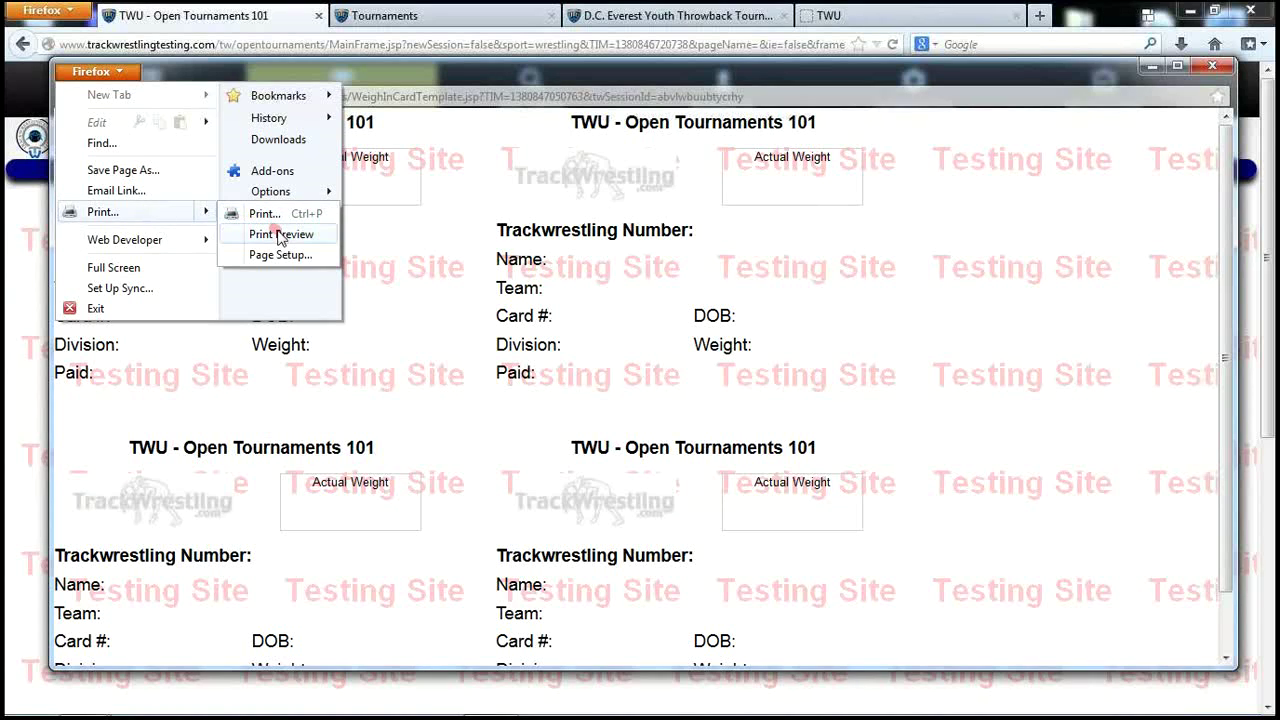
{"action": "left_click", "coordinate": [276, 237]}
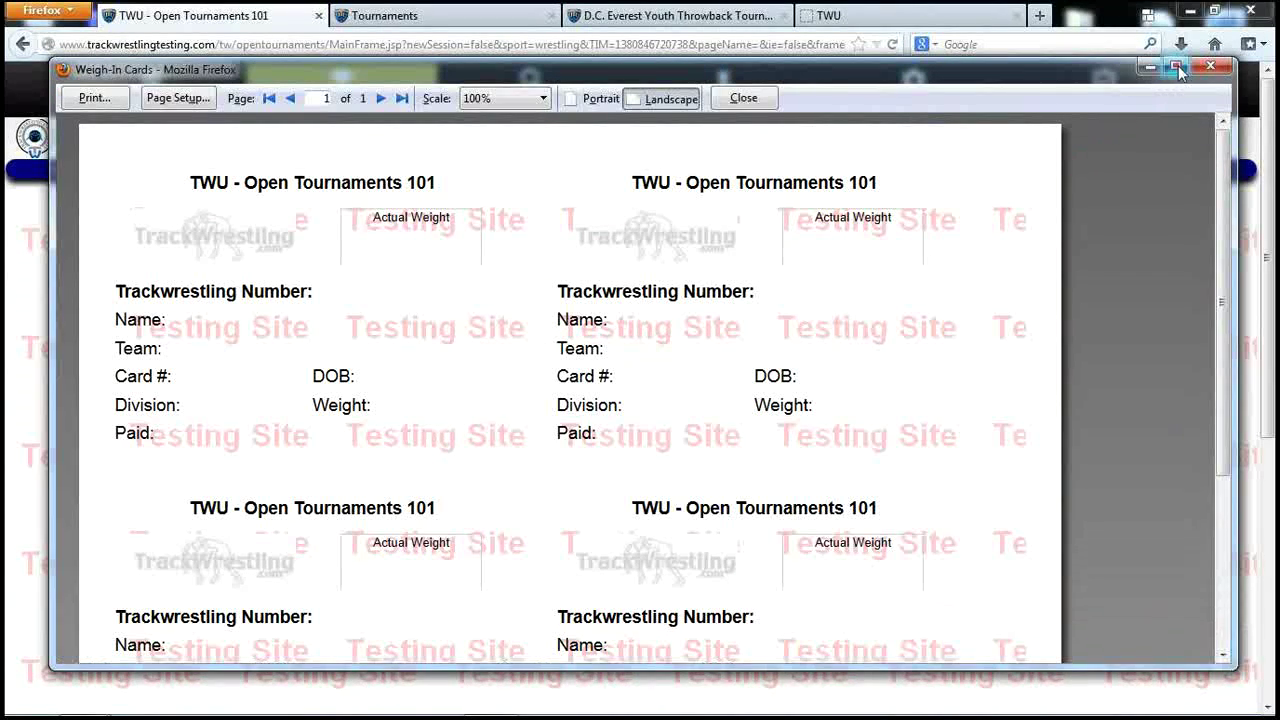
Maximize and review the weigh-in card preview, then close it and the card window.
{"action": "left_click", "coordinate": [1177, 65]}
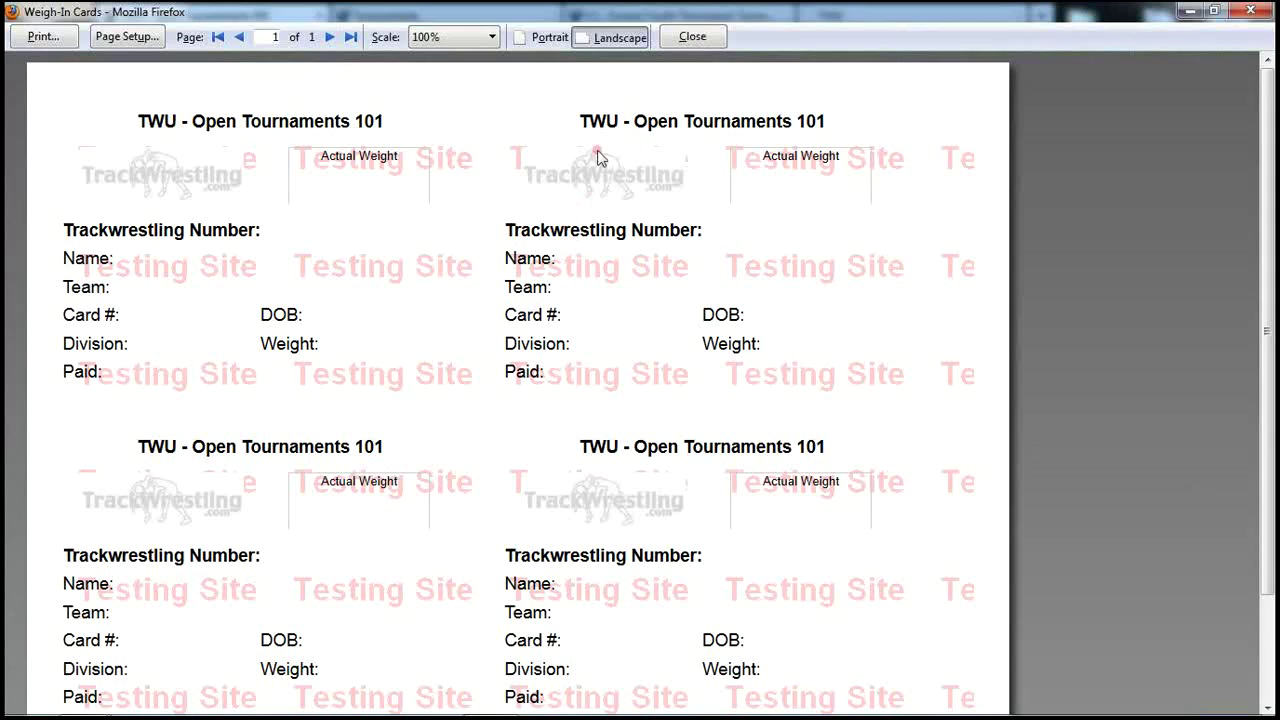
{"action": "scroll", "coordinate": [805, 366], "scroll_direction": "down", "scroll_amount": 3}
{"action": "scroll", "coordinate": [818, 369], "scroll_direction": "up", "scroll_amount": 3}
{"action": "left_click", "coordinate": [692, 37]}
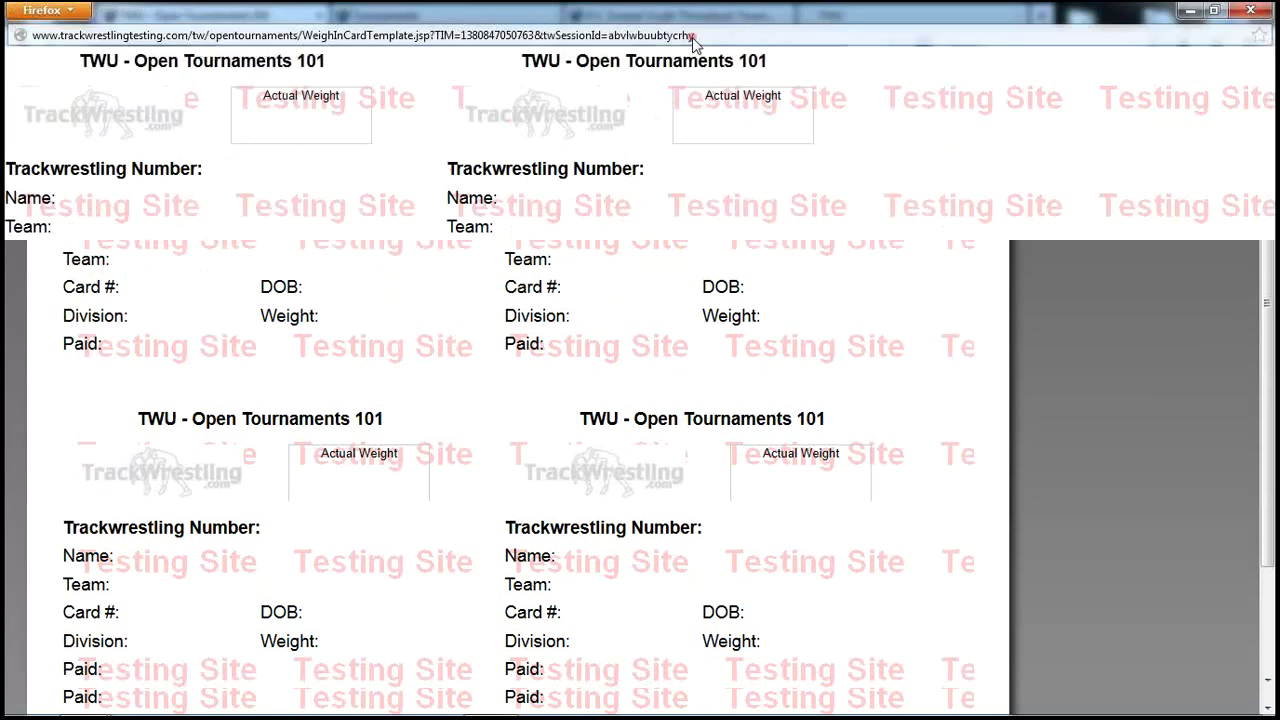
{"action": "left_click", "coordinate": [1250, 11]}
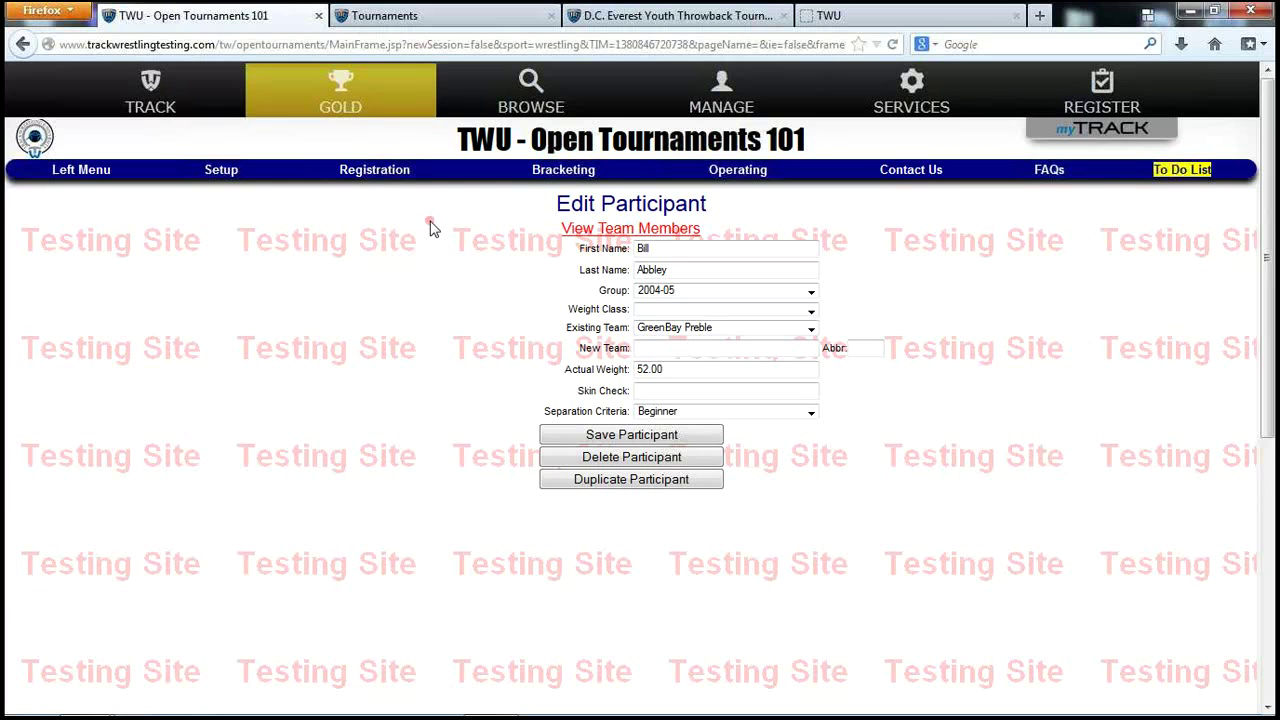
On Onsite Registration, set default group 2006-08 and enter the new wrestler's first and last name.
{"action": "left_click", "coordinate": [376, 175]}
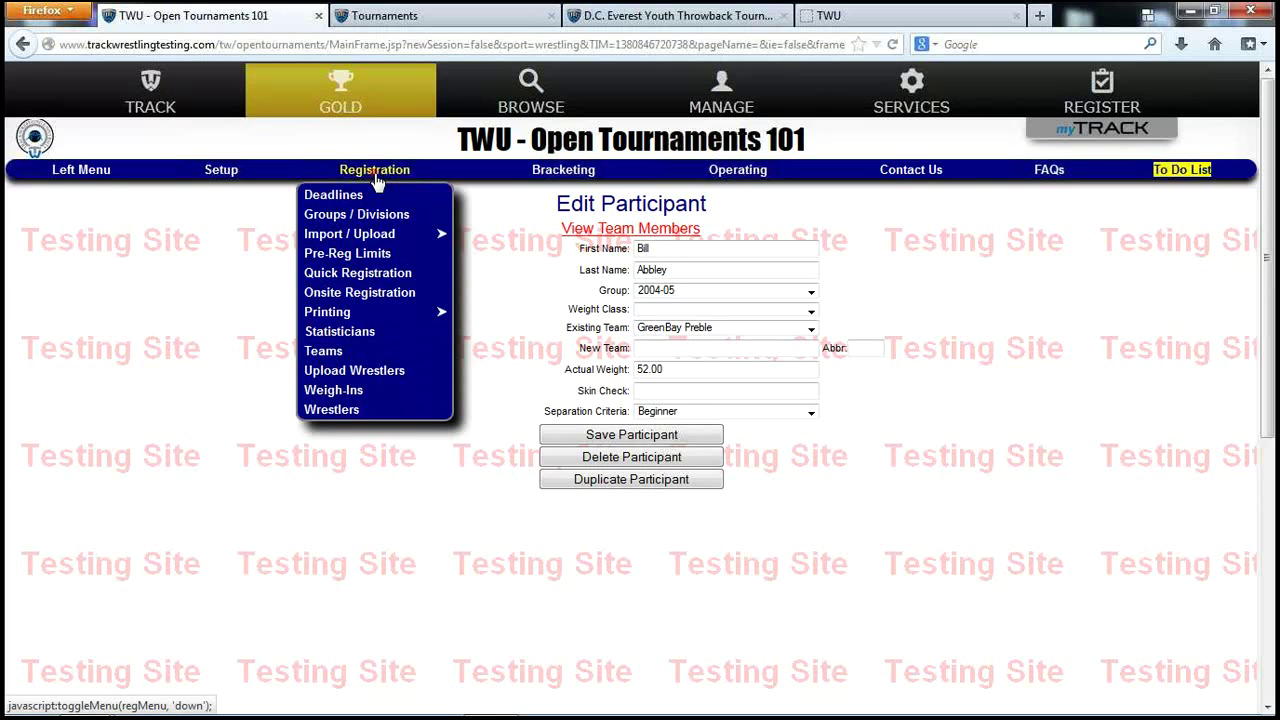
{"action": "left_click", "coordinate": [374, 292]}
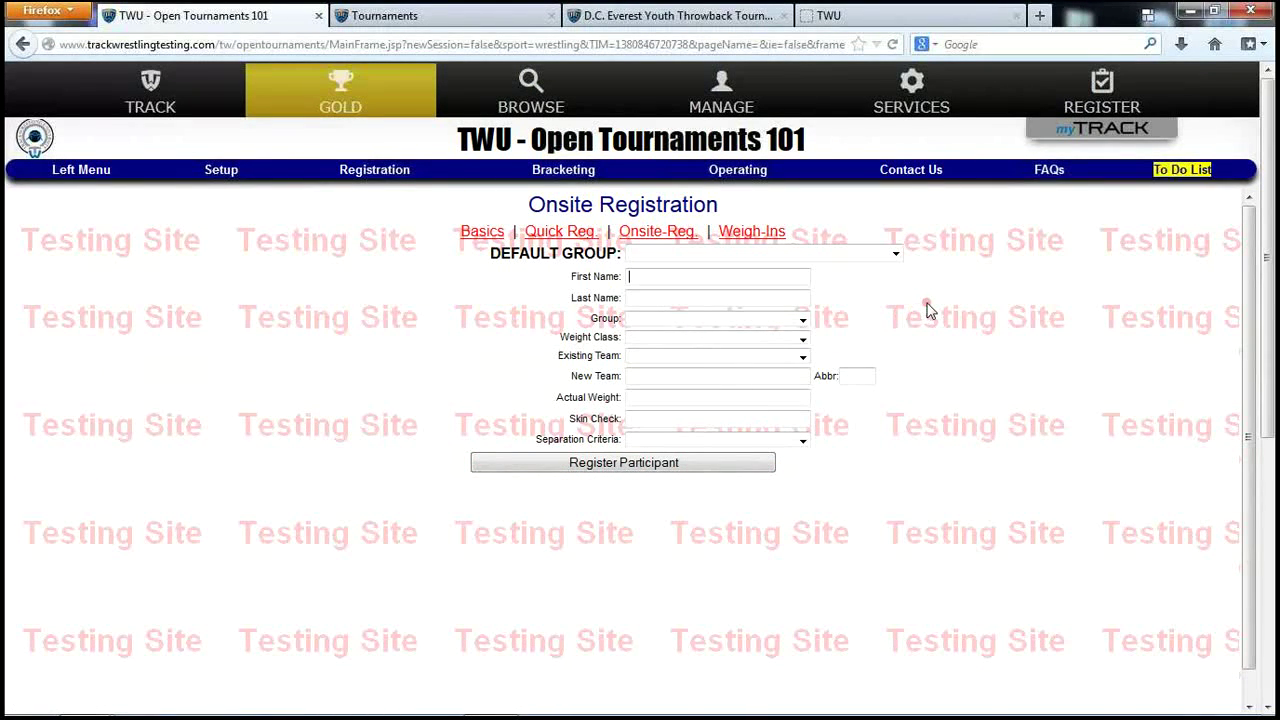
{"action": "left_click", "coordinate": [848, 258]}
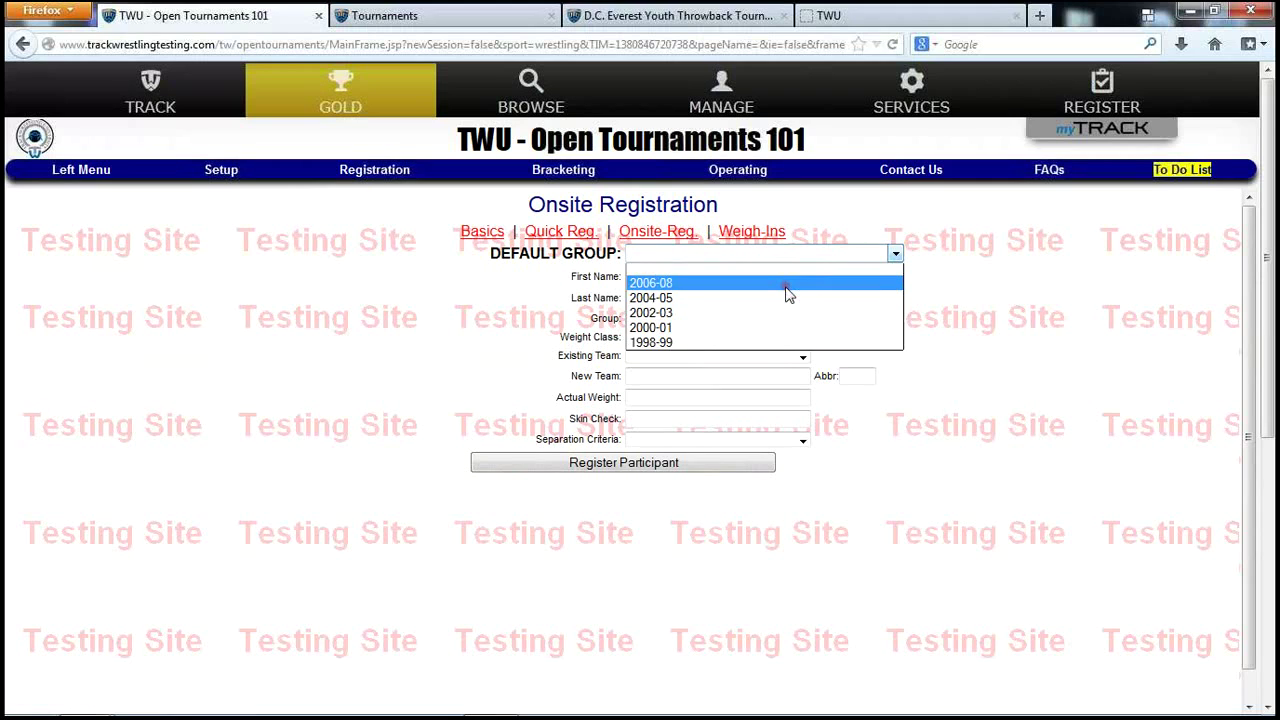
{"action": "left_click", "coordinate": [786, 289]}
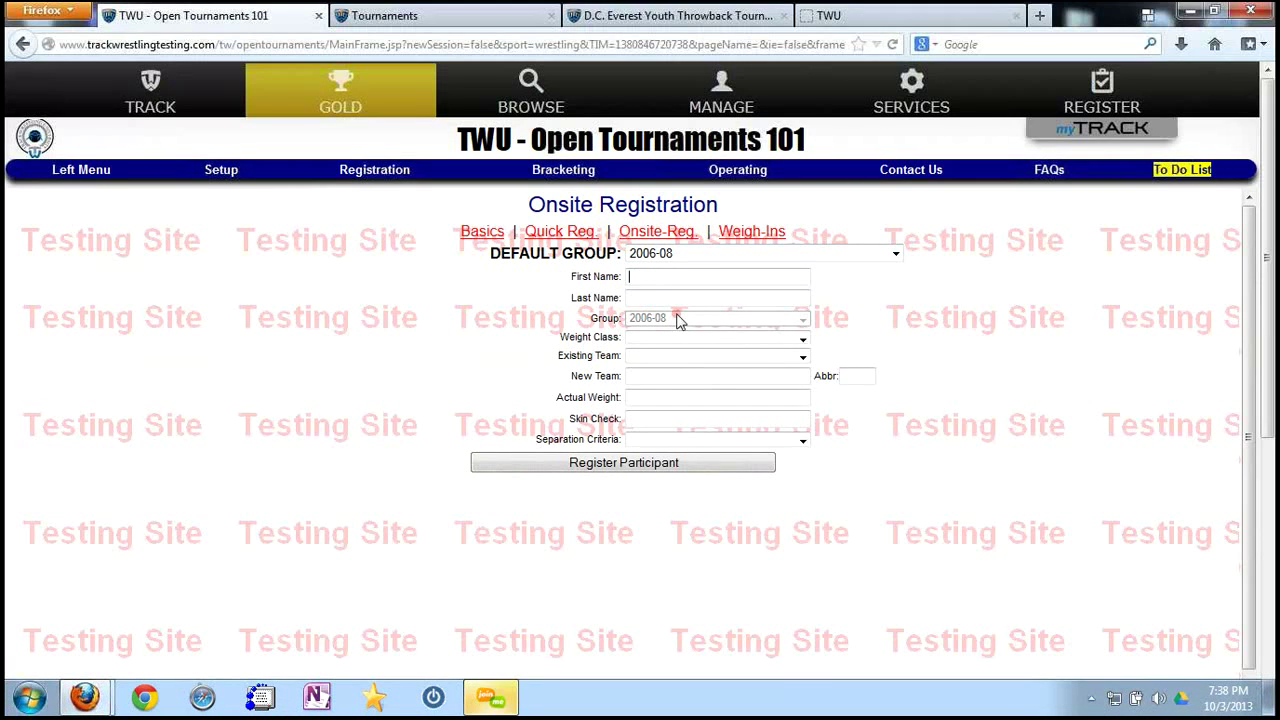
{"action": "left_click", "coordinate": [675, 277]}
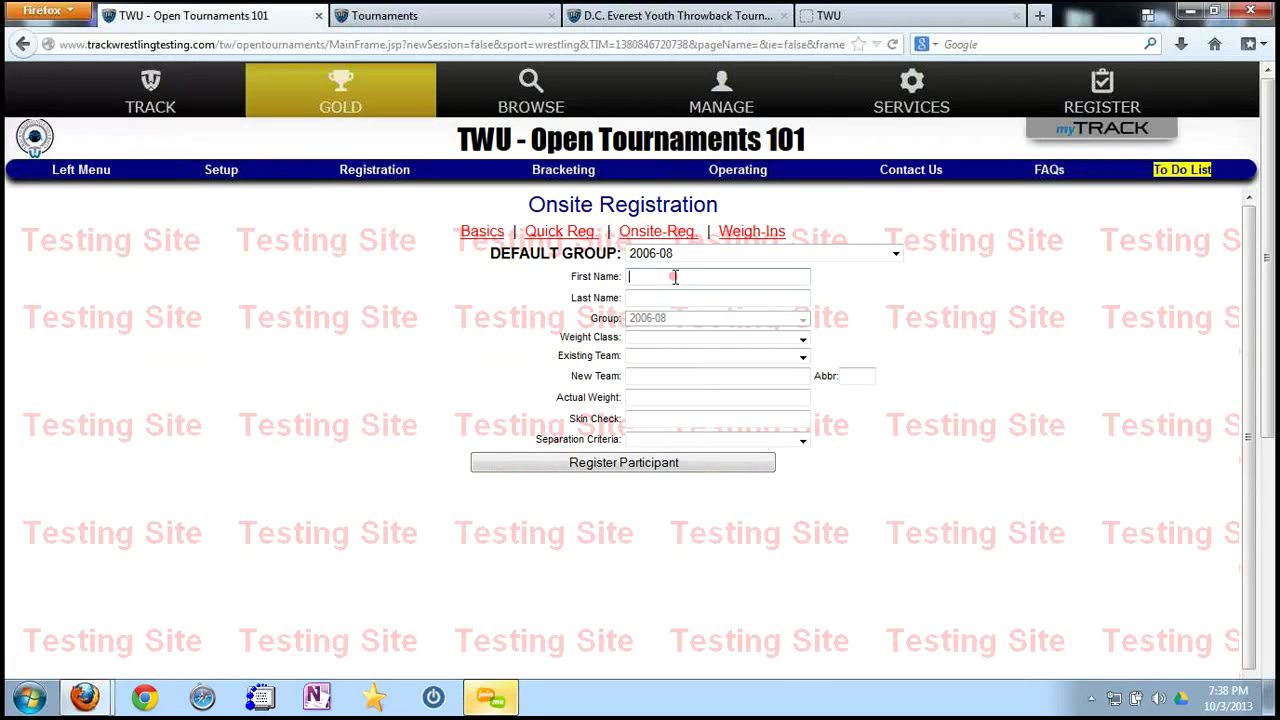
{"action": "type", "text": "Clay"}
{"action": "key", "text": "Tab"}
{"action": "type", "text": "Matthews"}
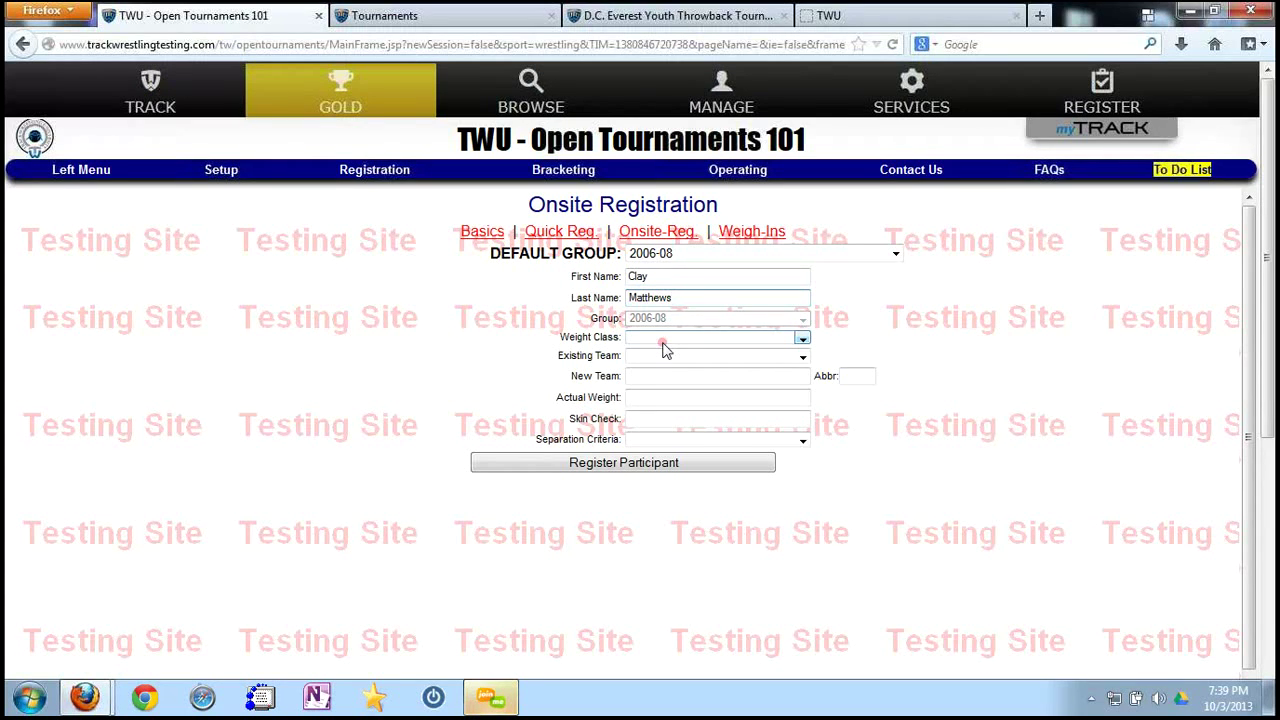
Add new team Green Bay Packers (GBP), weight 99, Excellent separation, and register the participant.
{"action": "left_click", "coordinate": [709, 358]}
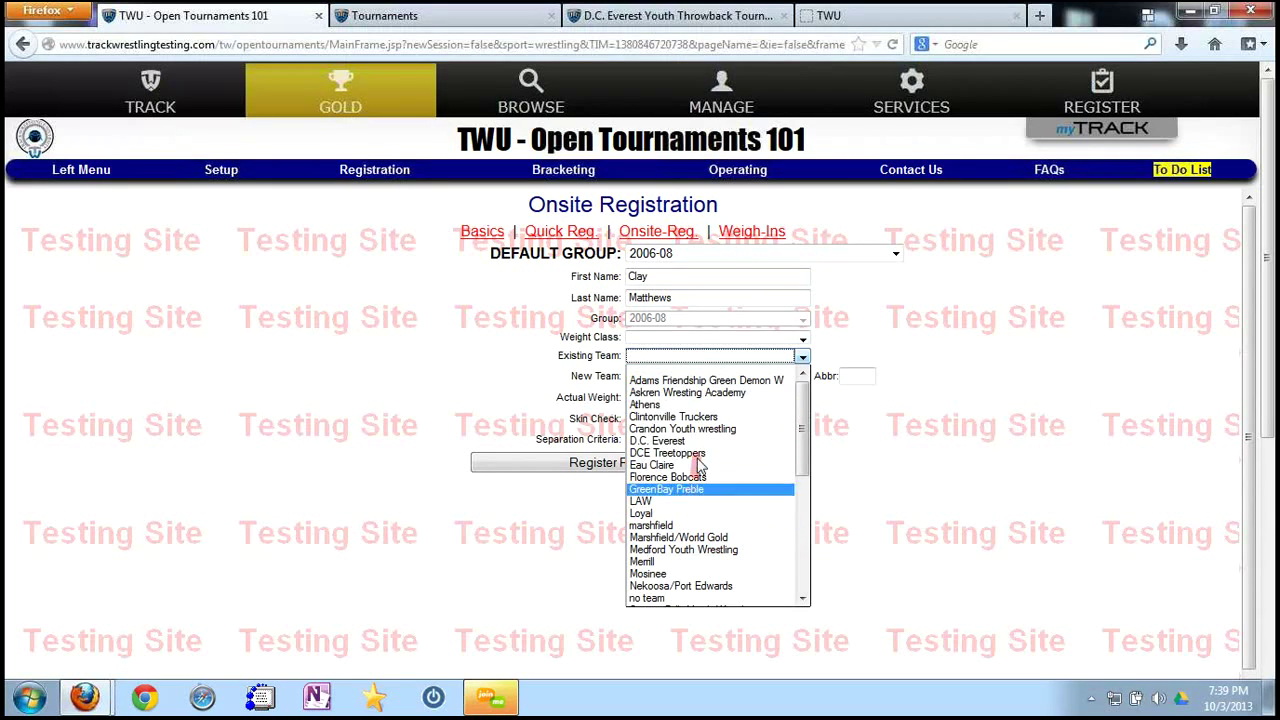
{"action": "left_click", "coordinate": [612, 375]}
{"action": "left_click", "coordinate": [632, 376]}
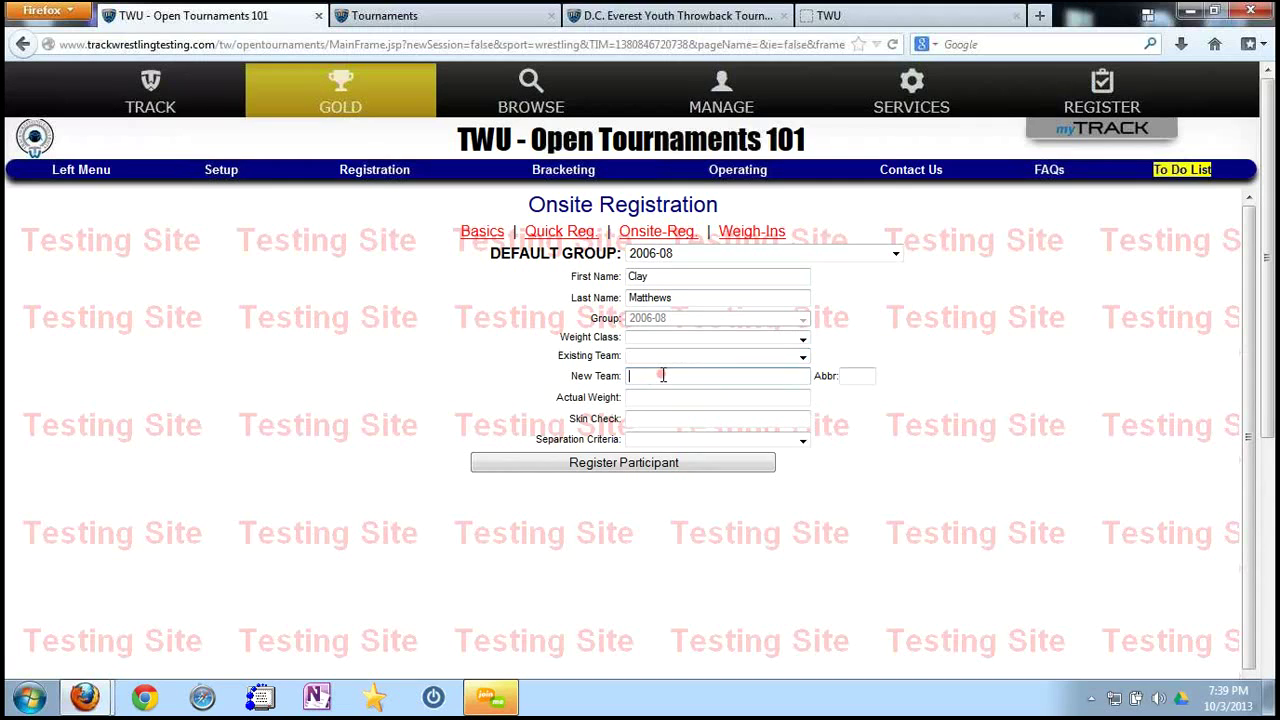
{"action": "type", "text": "Green Bay Packers"}
{"action": "left_click", "coordinate": [862, 375]}
{"action": "type", "text": "GB"}
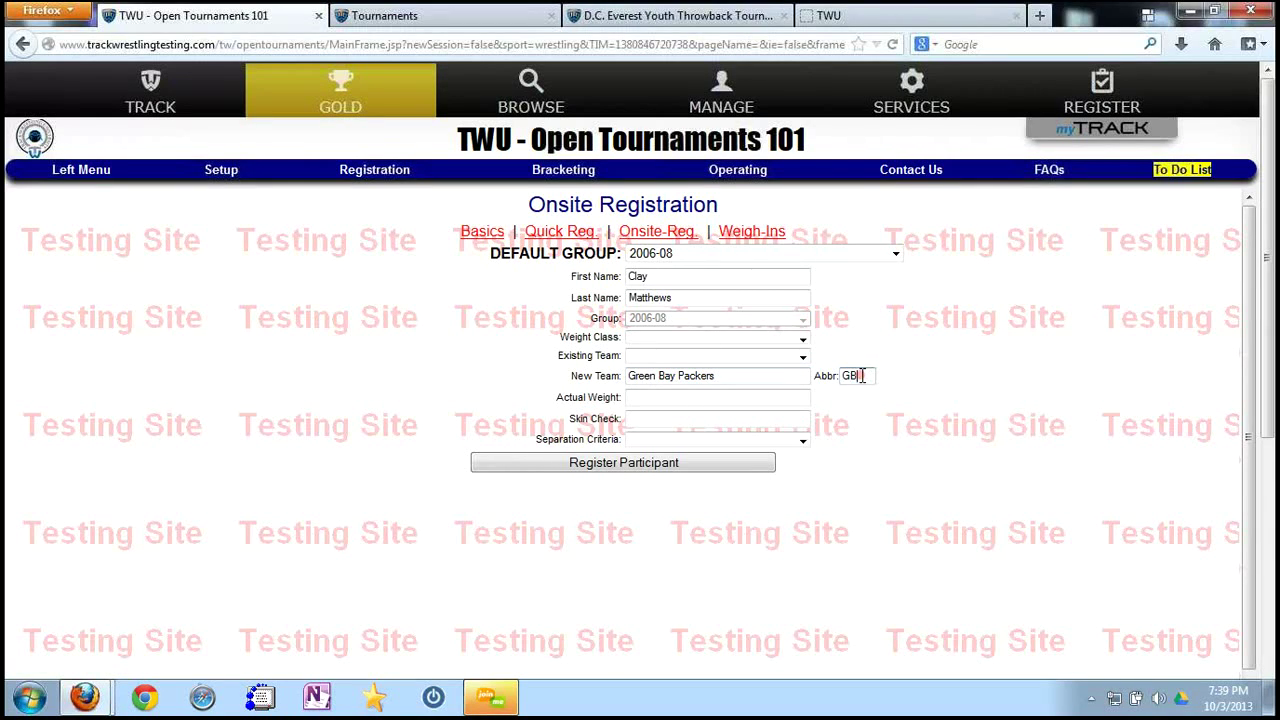
{"action": "type", "text": "P"}
{"action": "left_click", "coordinate": [717, 397]}
{"action": "left_click", "coordinate": [717, 397]}
{"action": "type", "text": "99"}
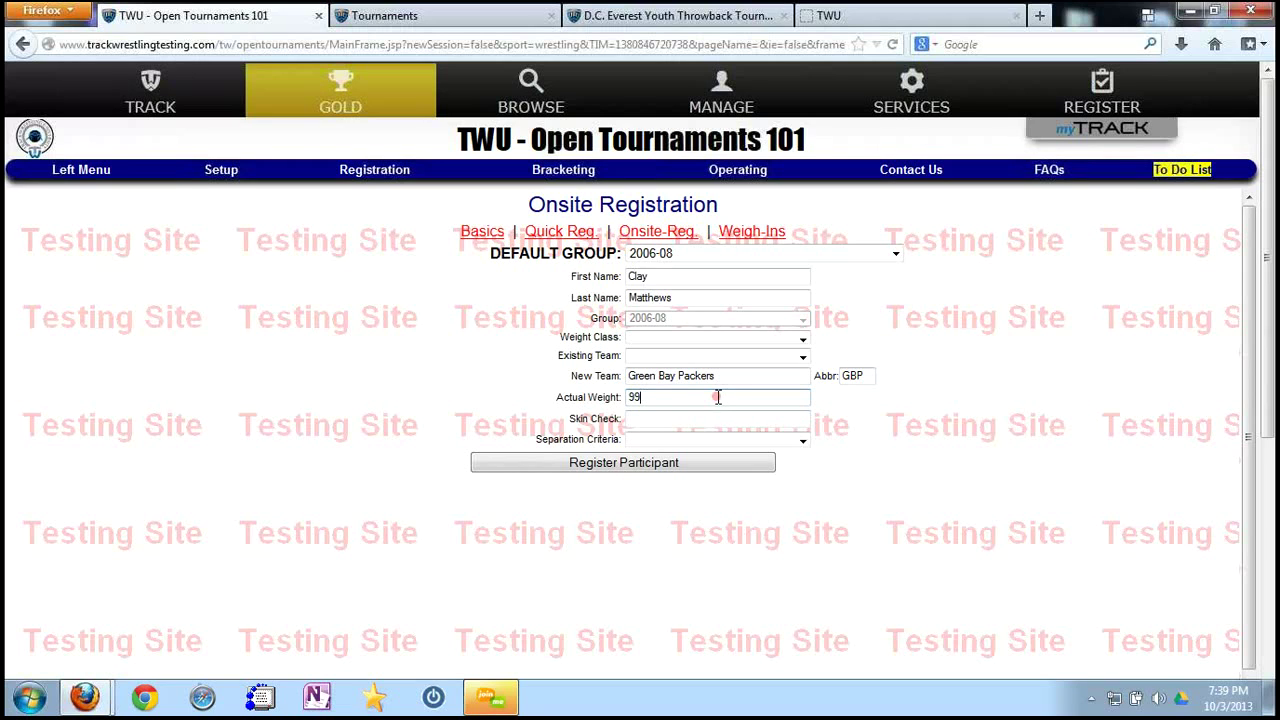
{"action": "left_click", "coordinate": [717, 440]}
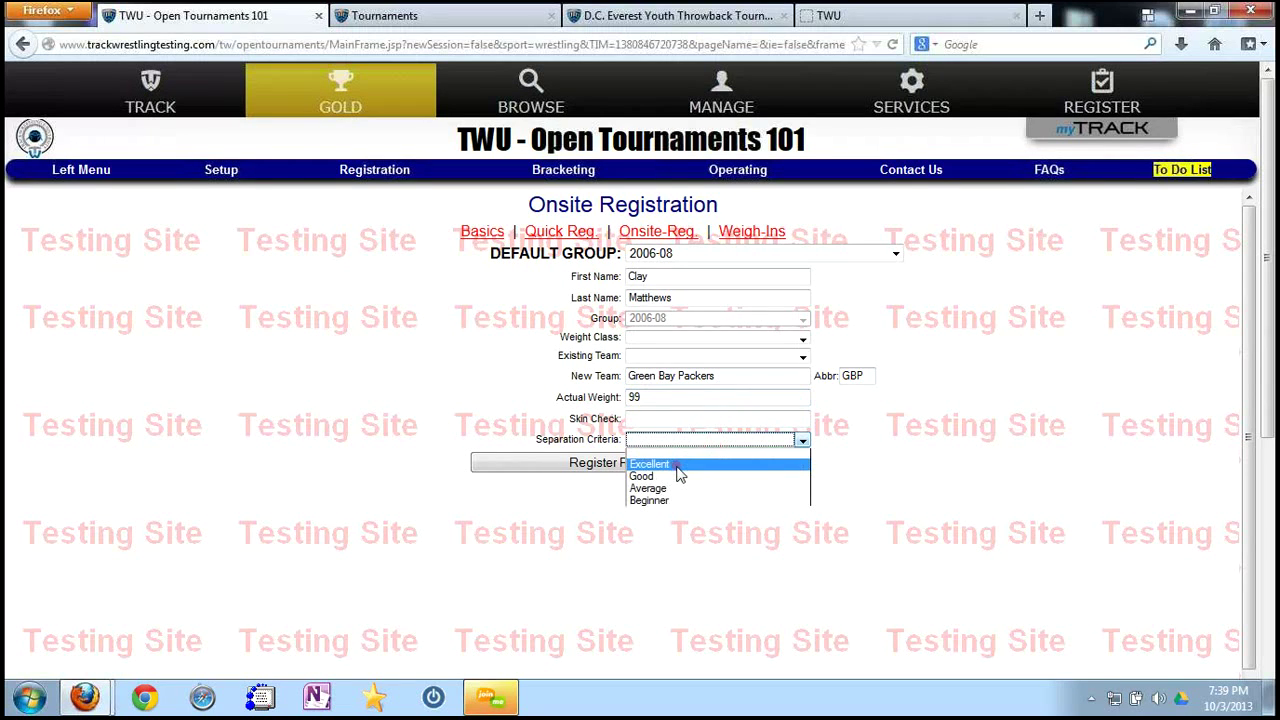
{"action": "left_click", "coordinate": [679, 465]}
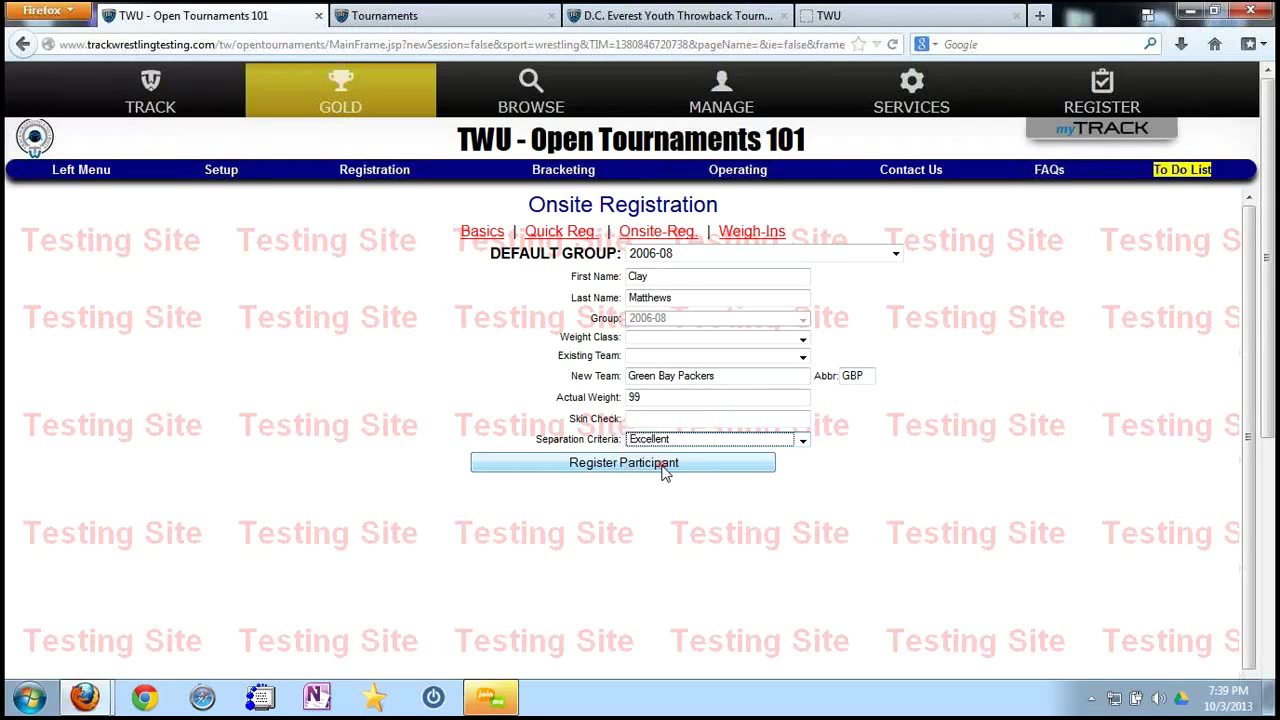
{"action": "left_click", "coordinate": [663, 466]}
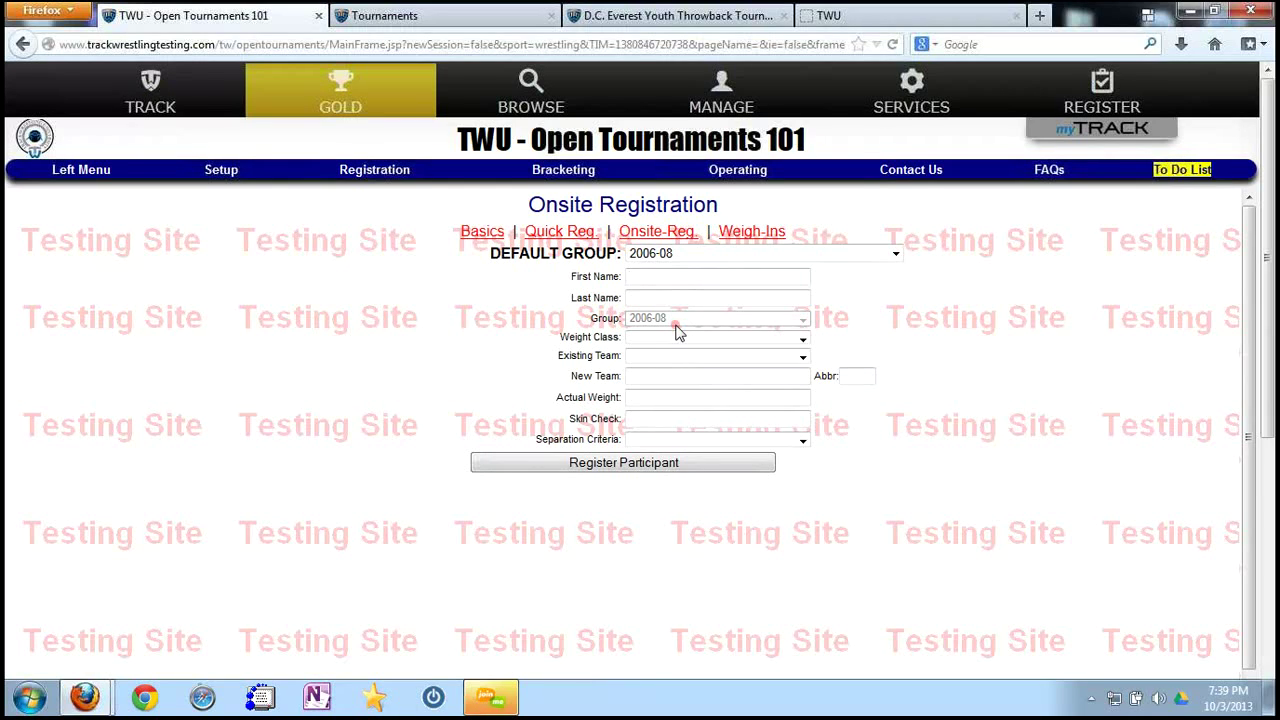
Reset the default group to 2004-05 and search the wrestlers list by the new wrestler's last name.
{"action": "left_click", "coordinate": [805, 256]}
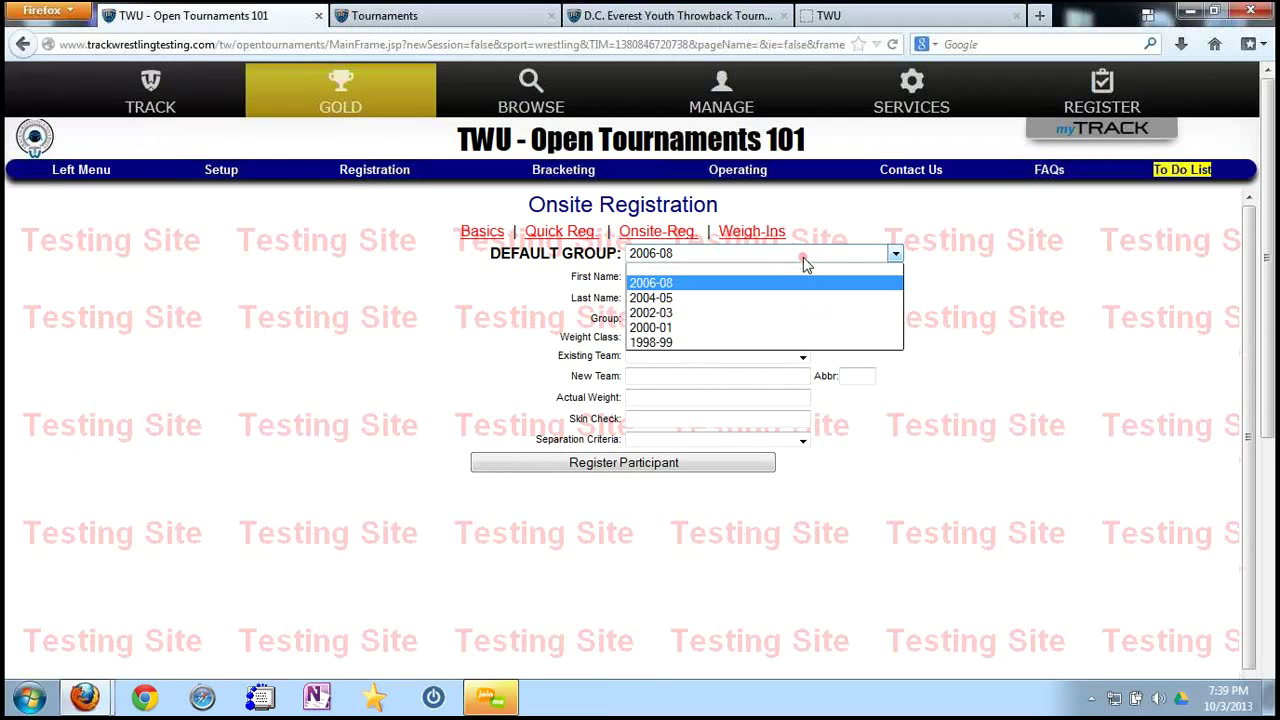
{"action": "left_click", "coordinate": [767, 298]}
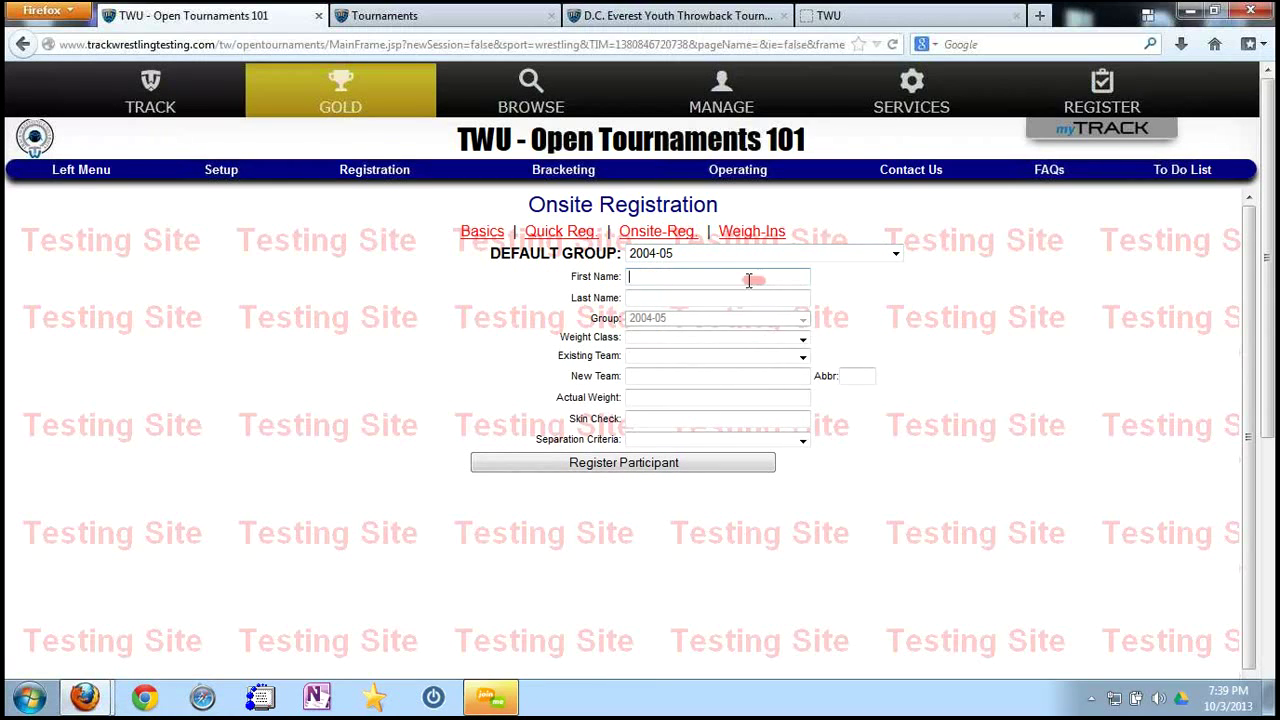
{"action": "mouse_move", "coordinate": [386, 177]}
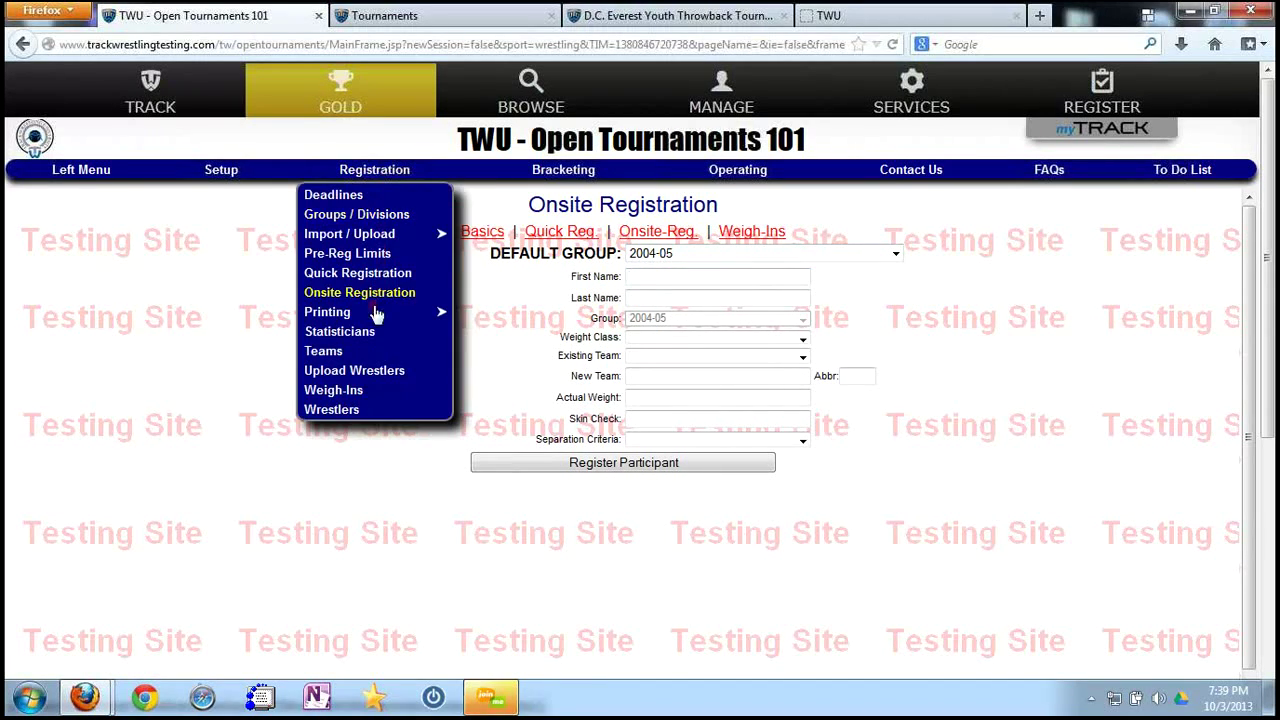
{"action": "left_click", "coordinate": [338, 416]}
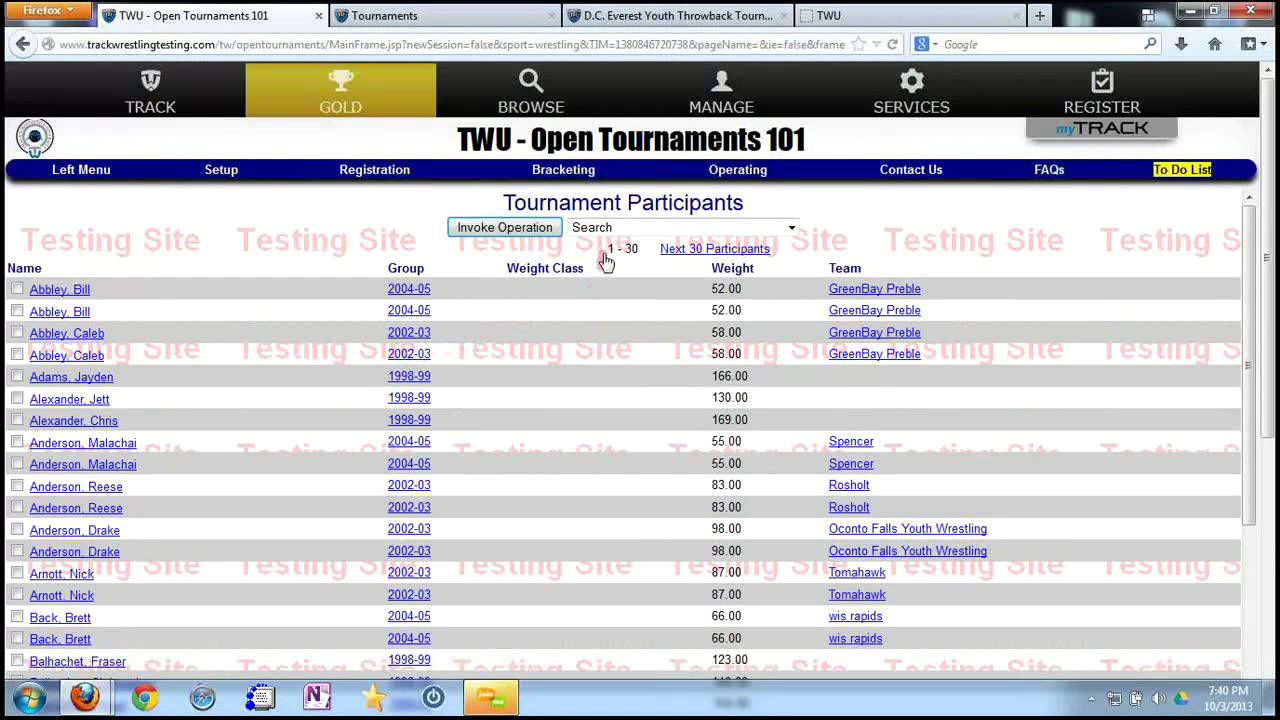
{"action": "left_click", "coordinate": [528, 229]}
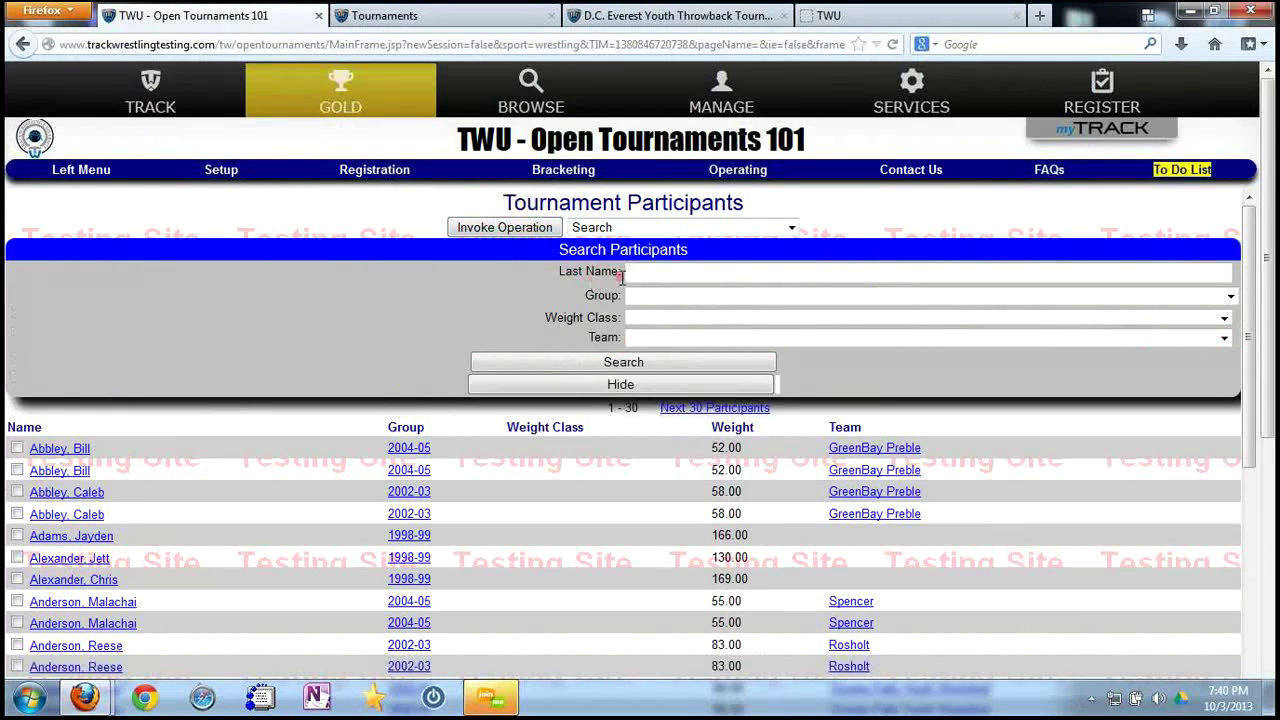
{"action": "left_click", "coordinate": [621, 278]}
{"action": "type", "text": "mat"}
{"action": "left_click", "coordinate": [621, 362]}
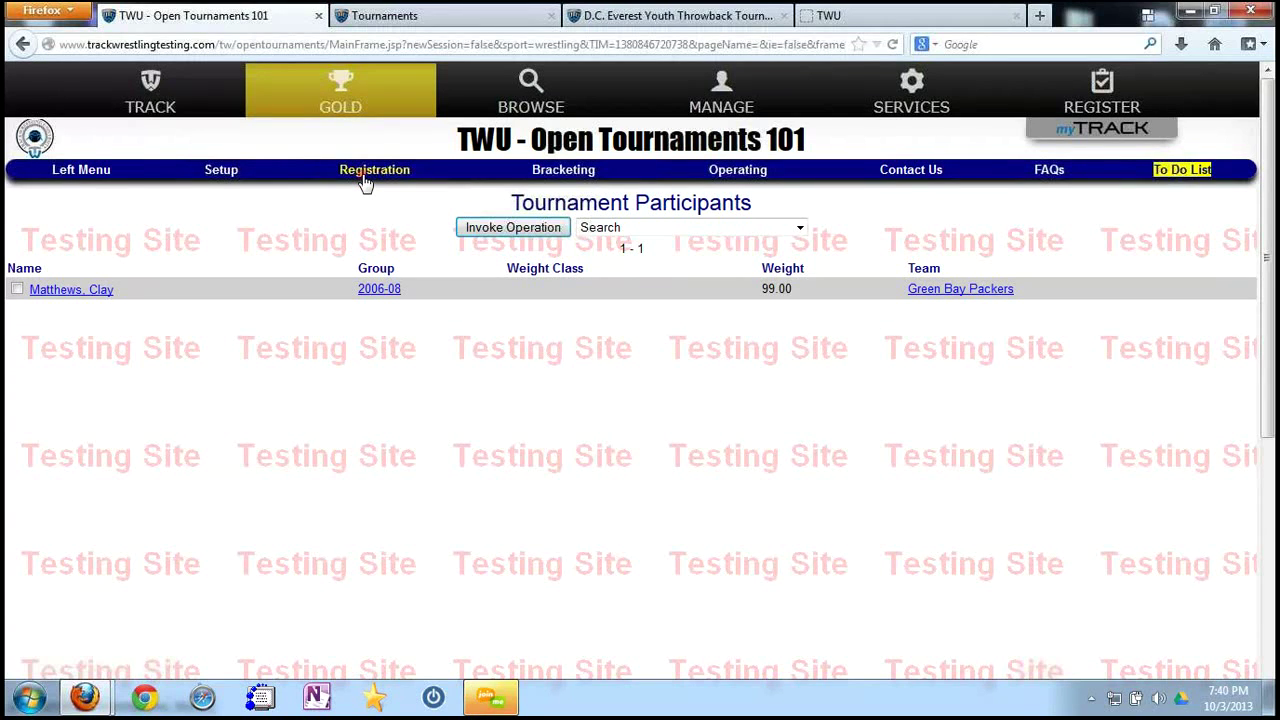
On Weigh-Ins, find the Green Bay Packers wrestler and save actual weight 199.00.
{"action": "left_click", "coordinate": [366, 177]}
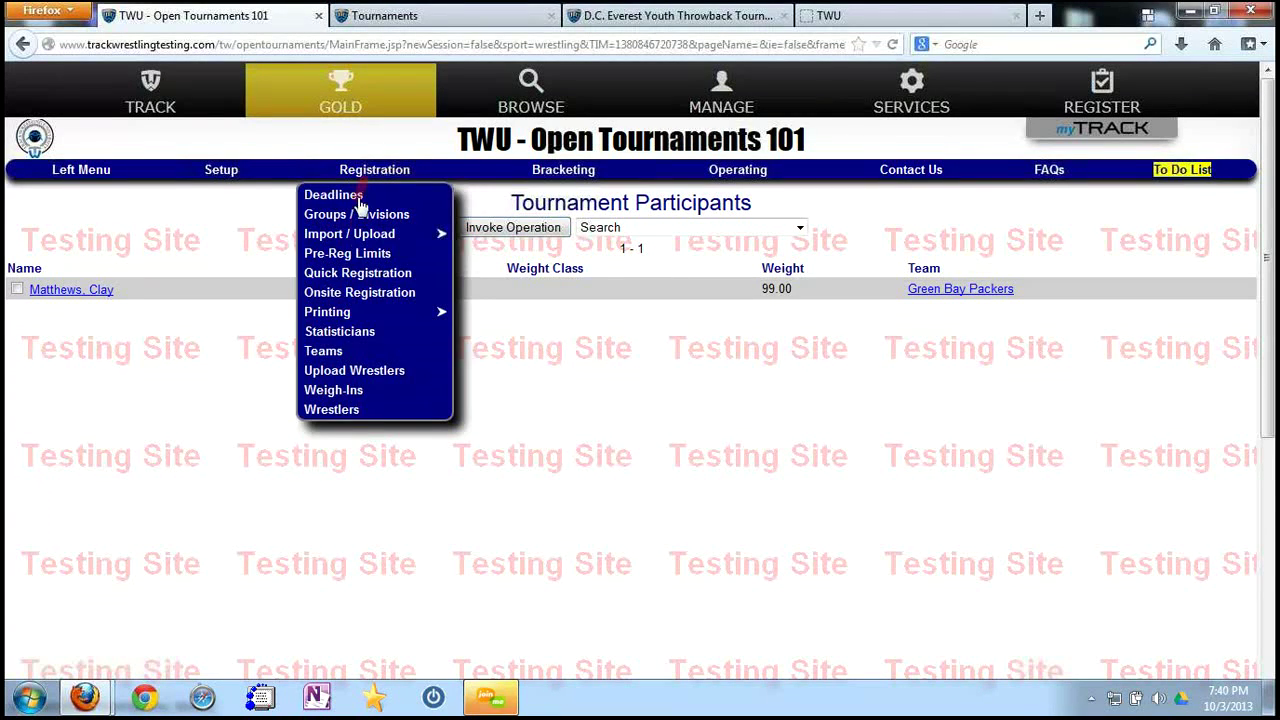
{"action": "left_click", "coordinate": [332, 392]}
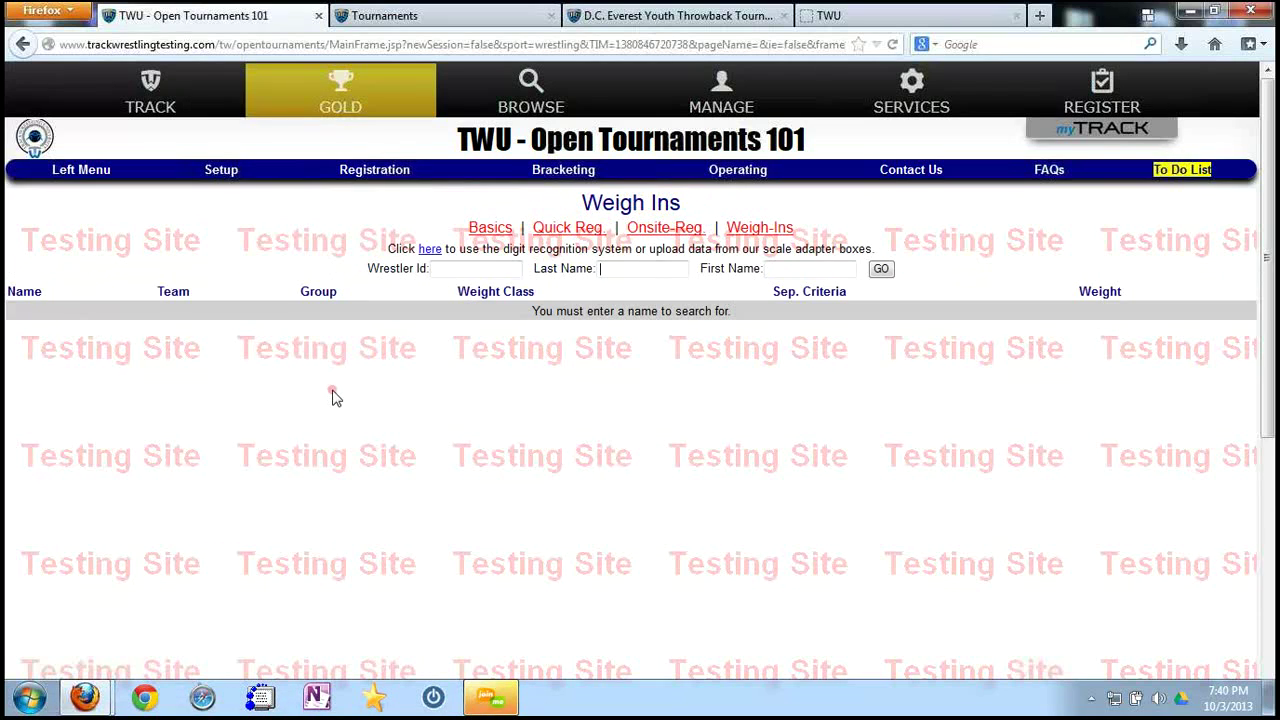
{"action": "left_click", "coordinate": [611, 270]}
{"action": "type", "text": "at"}
{"action": "left_click", "coordinate": [880, 272]}
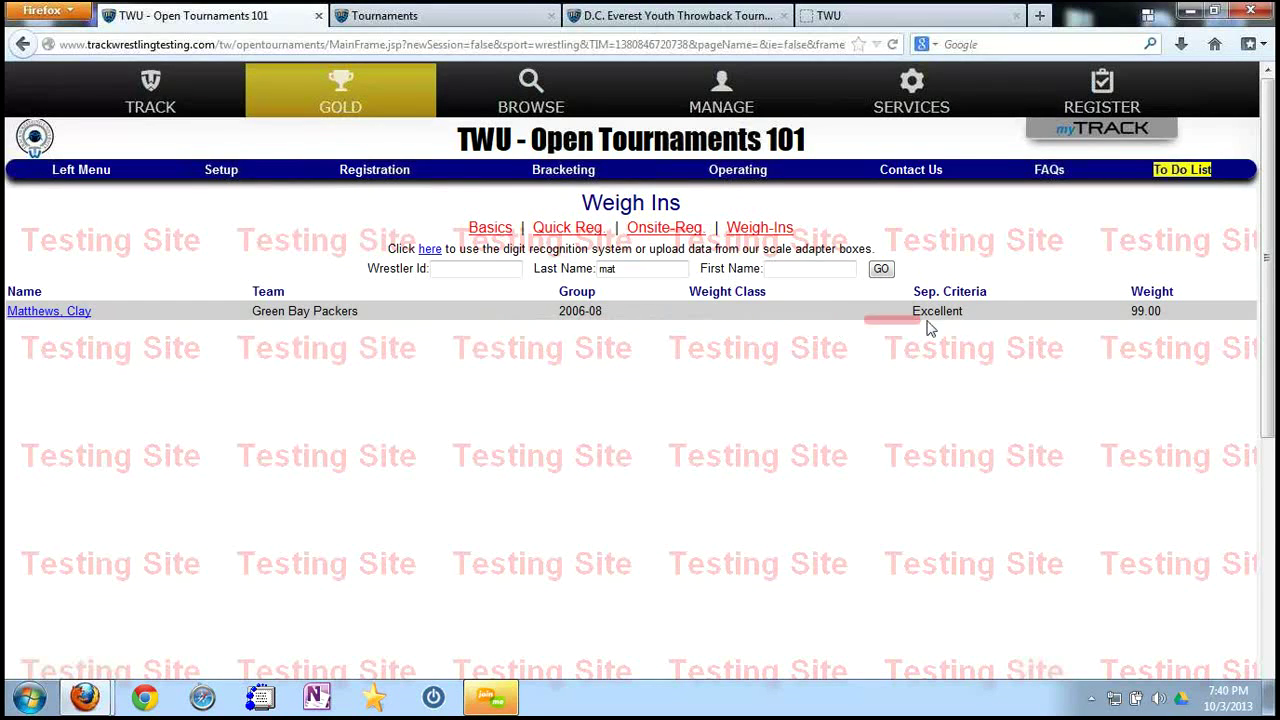
{"action": "left_click", "coordinate": [80, 313]}
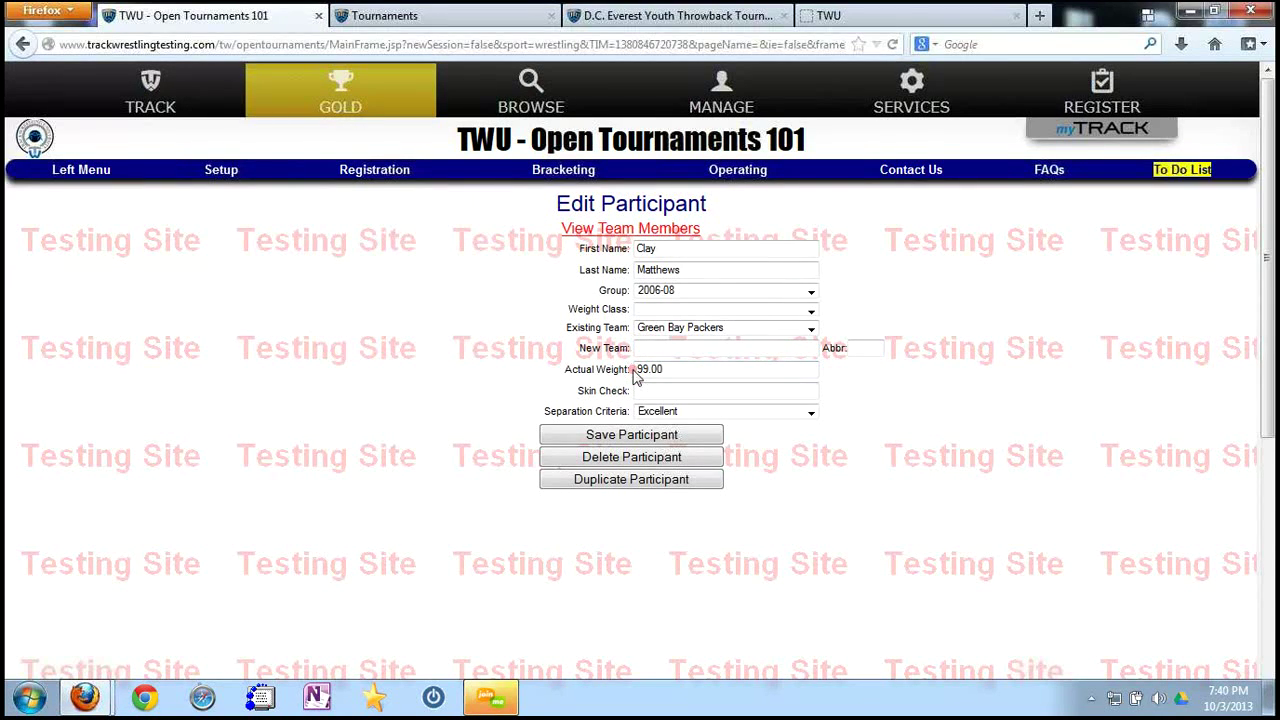
{"action": "left_click", "coordinate": [638, 370]}
{"action": "type", "text": "1"}
{"action": "left_click", "coordinate": [670, 442]}
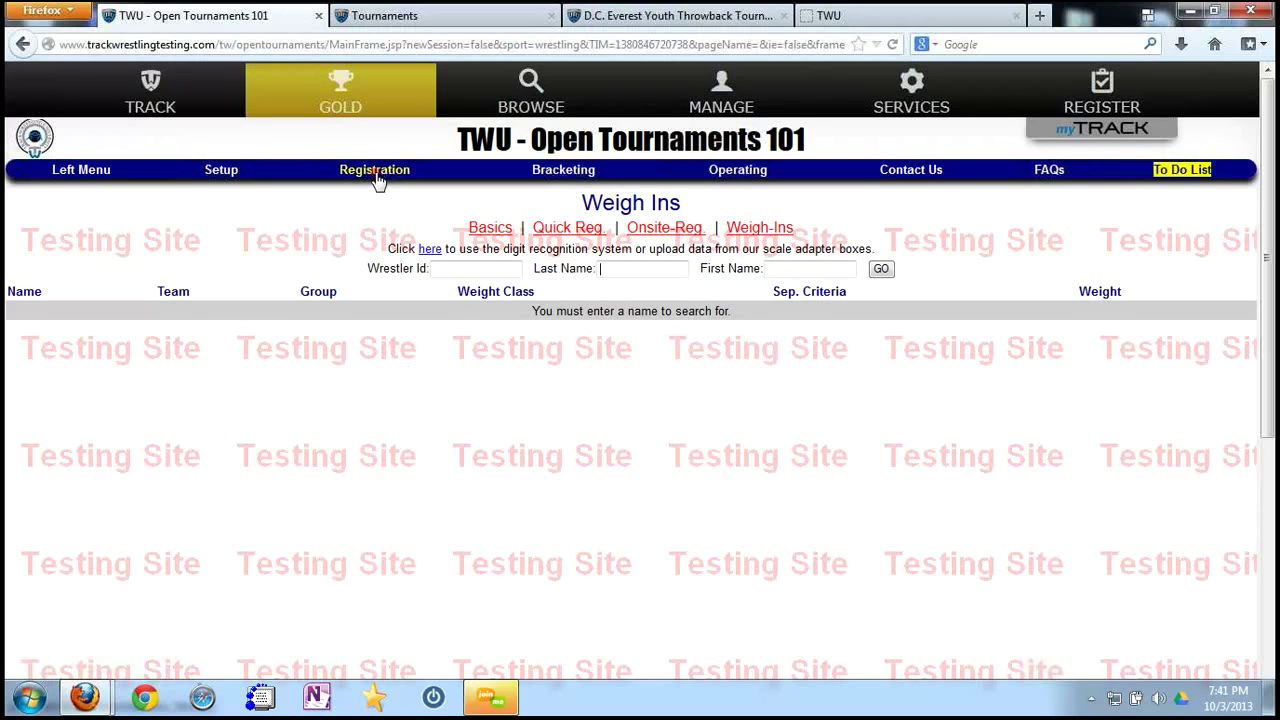
Bring up the full Tournament Participants list under Registration > Wrestlers.
{"action": "type", "text": "sm"}
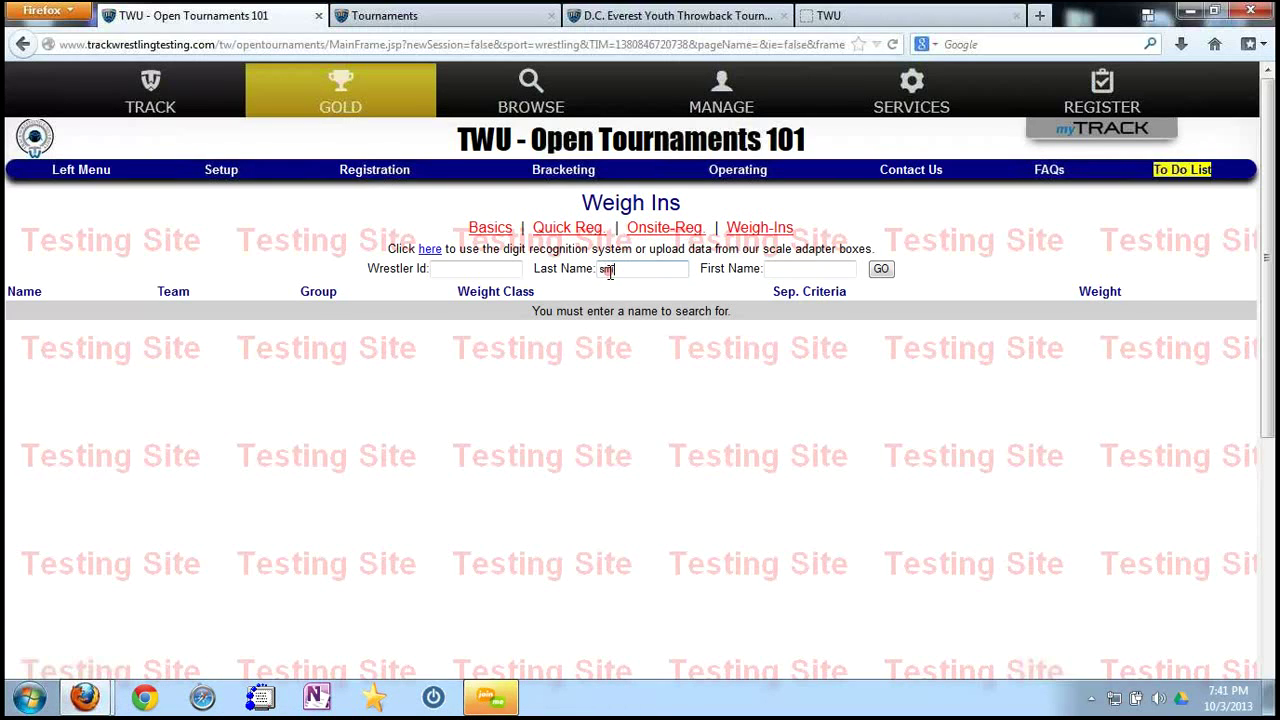
{"action": "type", "text": "mat"}
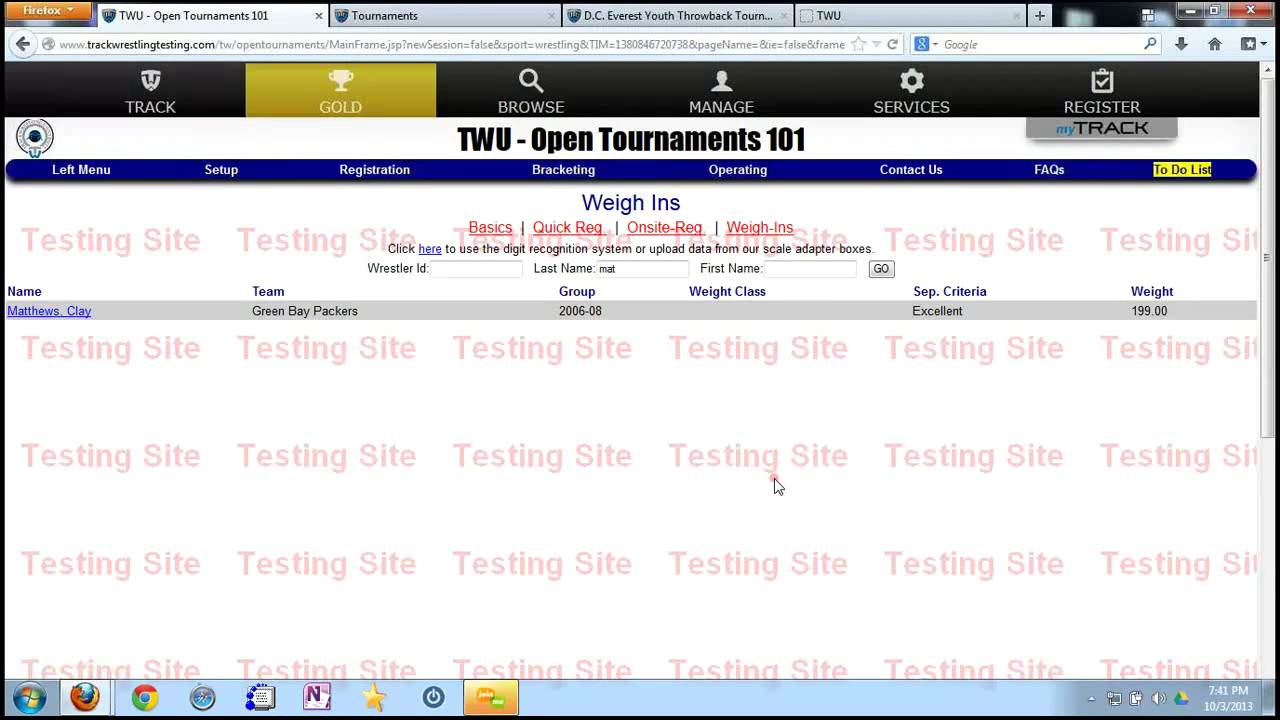
{"action": "left_click", "coordinate": [390, 177]}
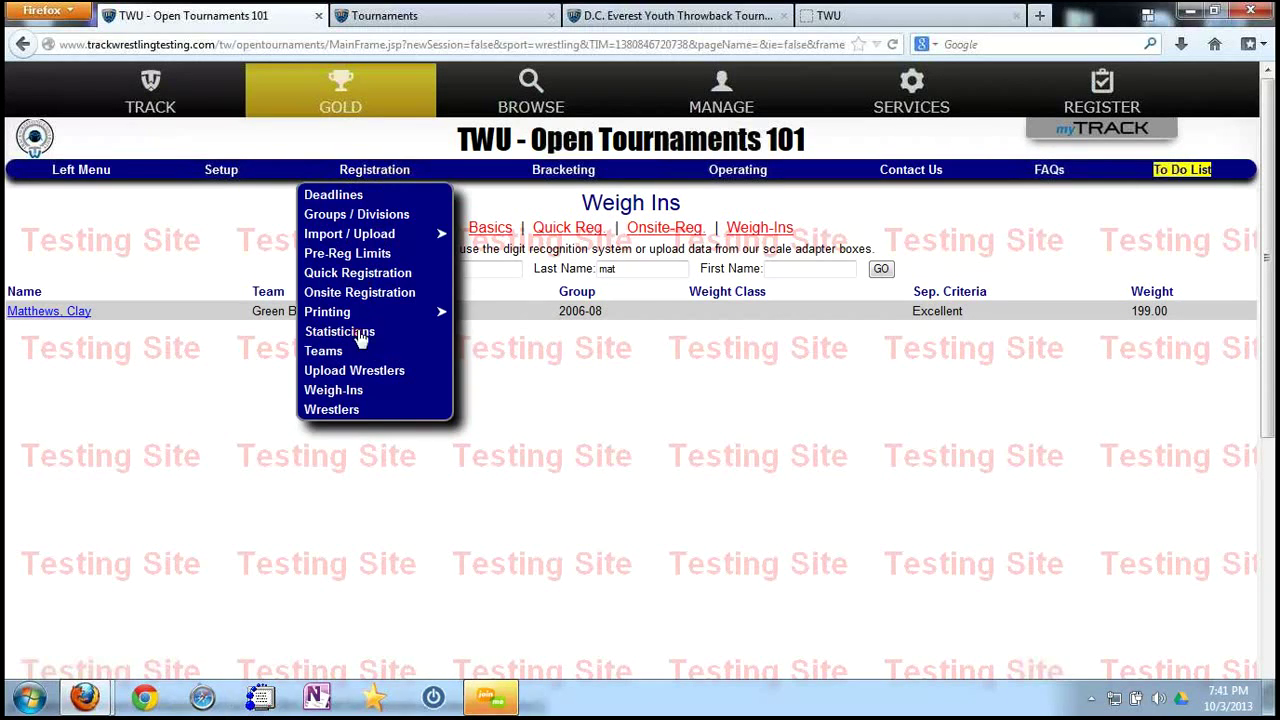
{"action": "left_click", "coordinate": [345, 415]}
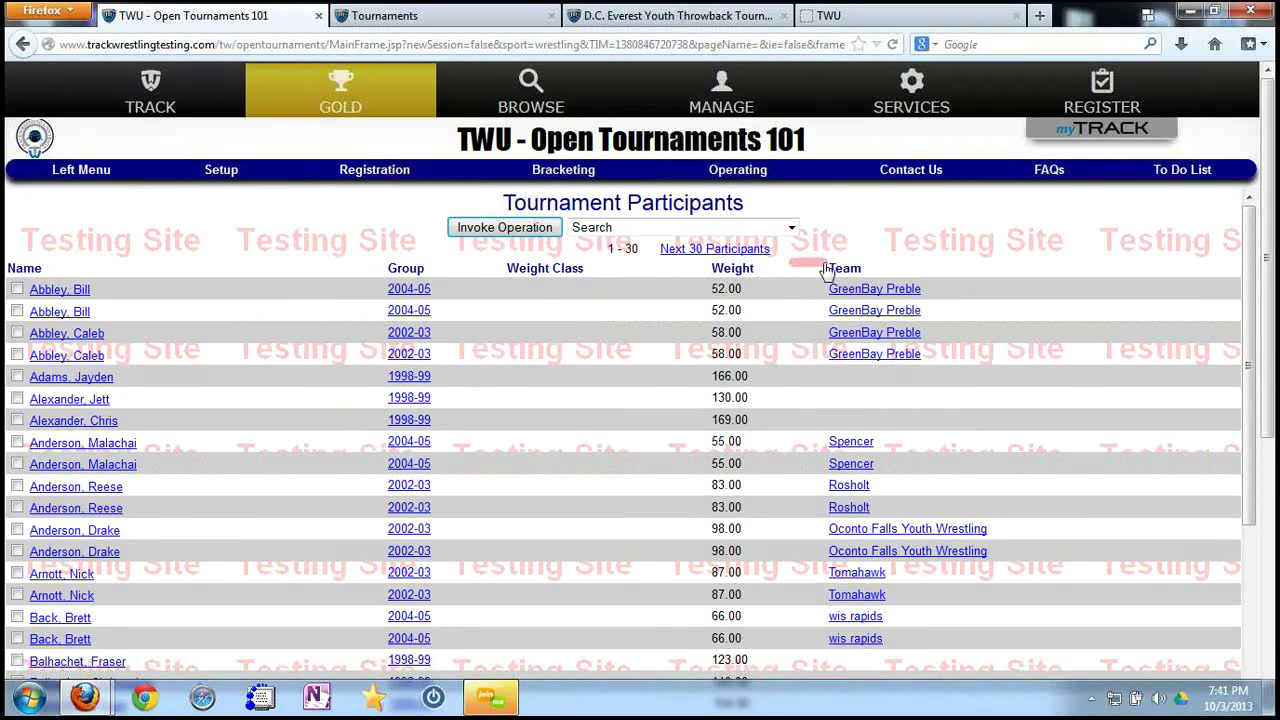
Sort the participant list by weight so the Green Bay Packers wrestler appears at the top.
{"action": "left_click", "coordinate": [408, 268]}
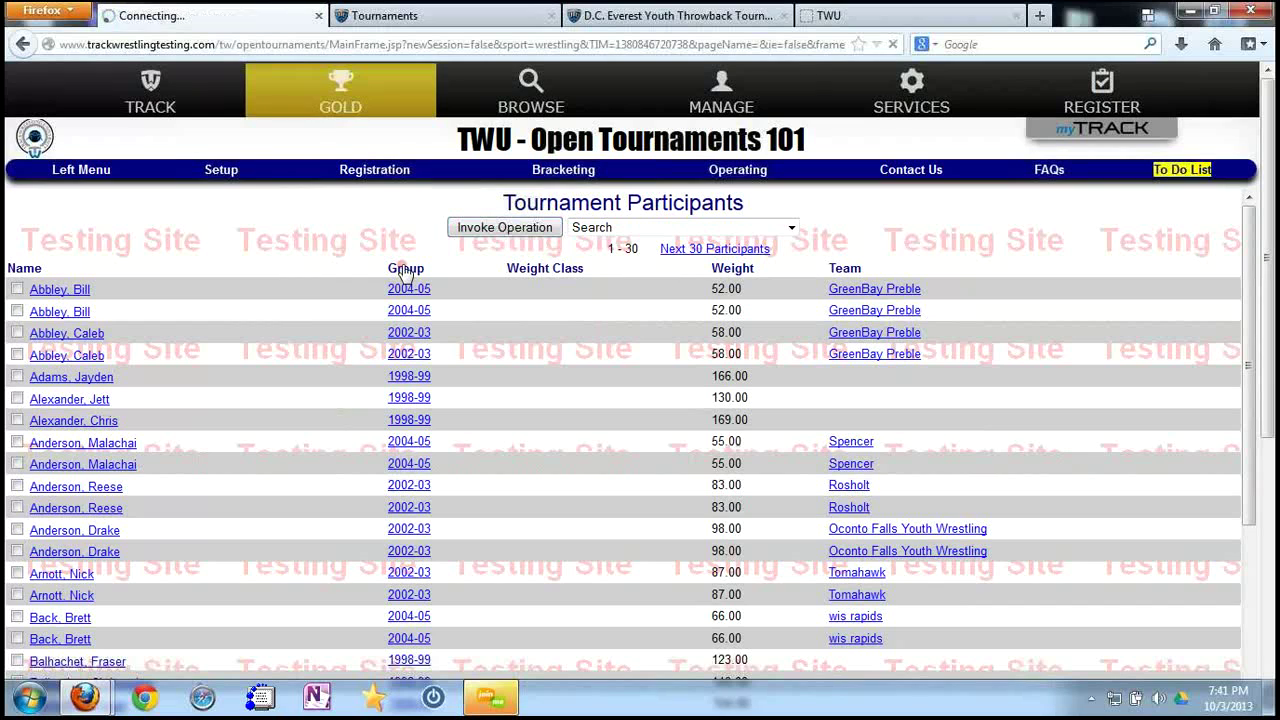
{"action": "left_click", "coordinate": [536, 268]}
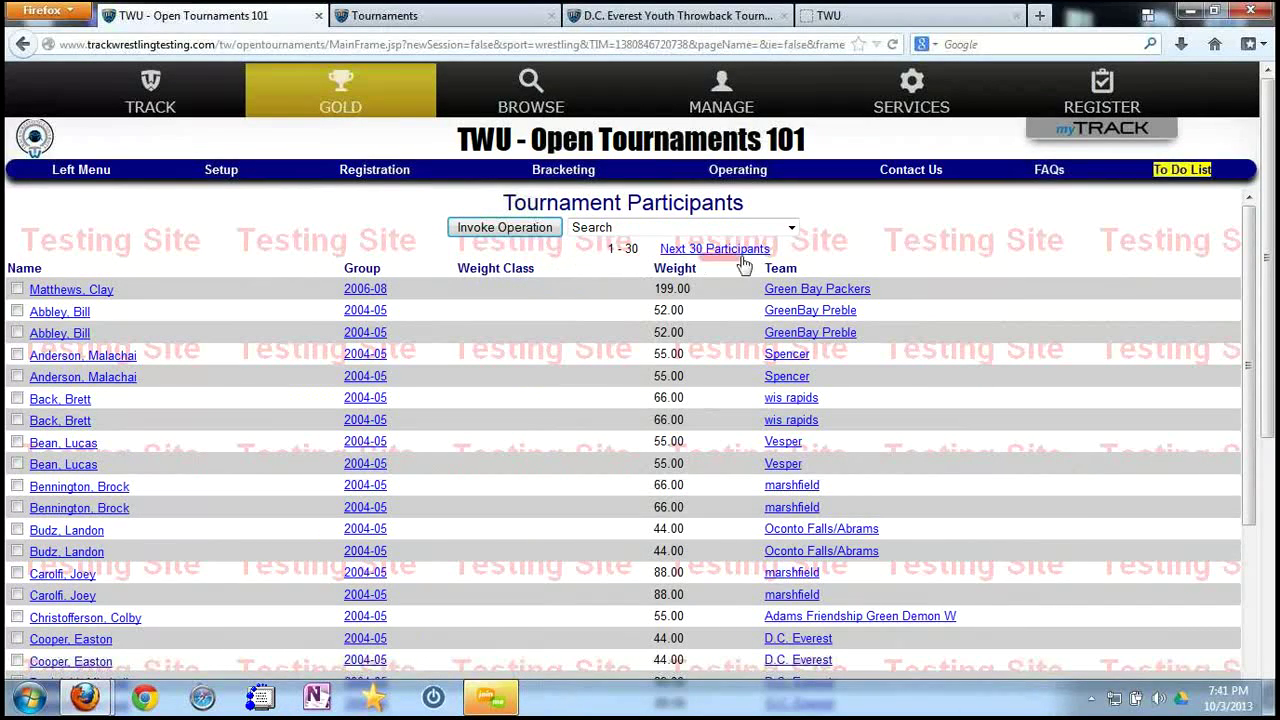
{"action": "left_click", "coordinate": [682, 270]}
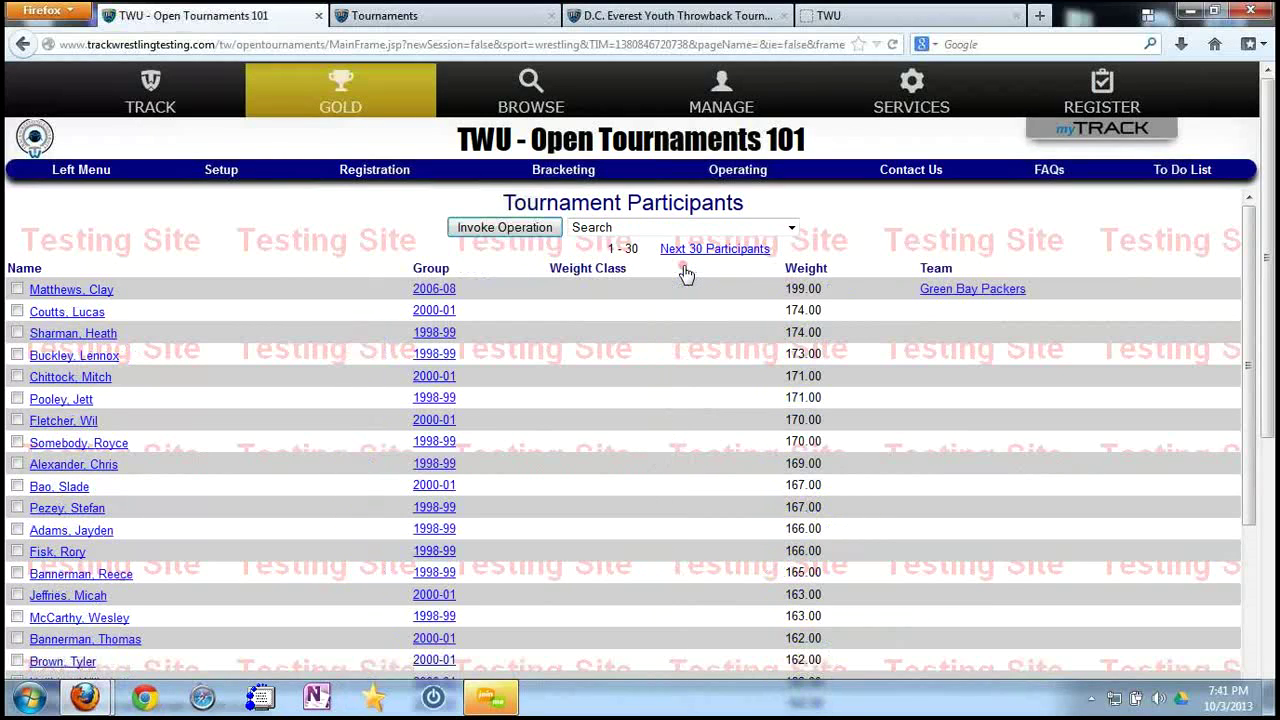
{"action": "left_click", "coordinate": [812, 270]}
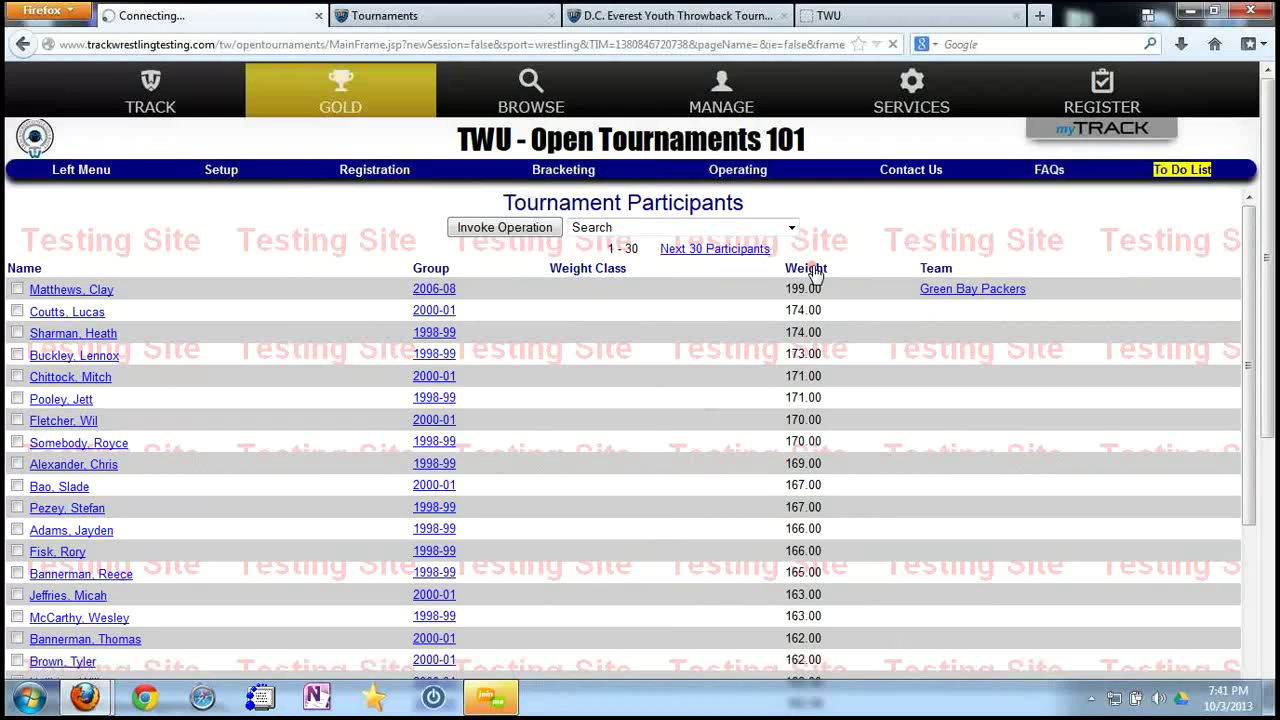
{"action": "left_click", "coordinate": [679, 272]}
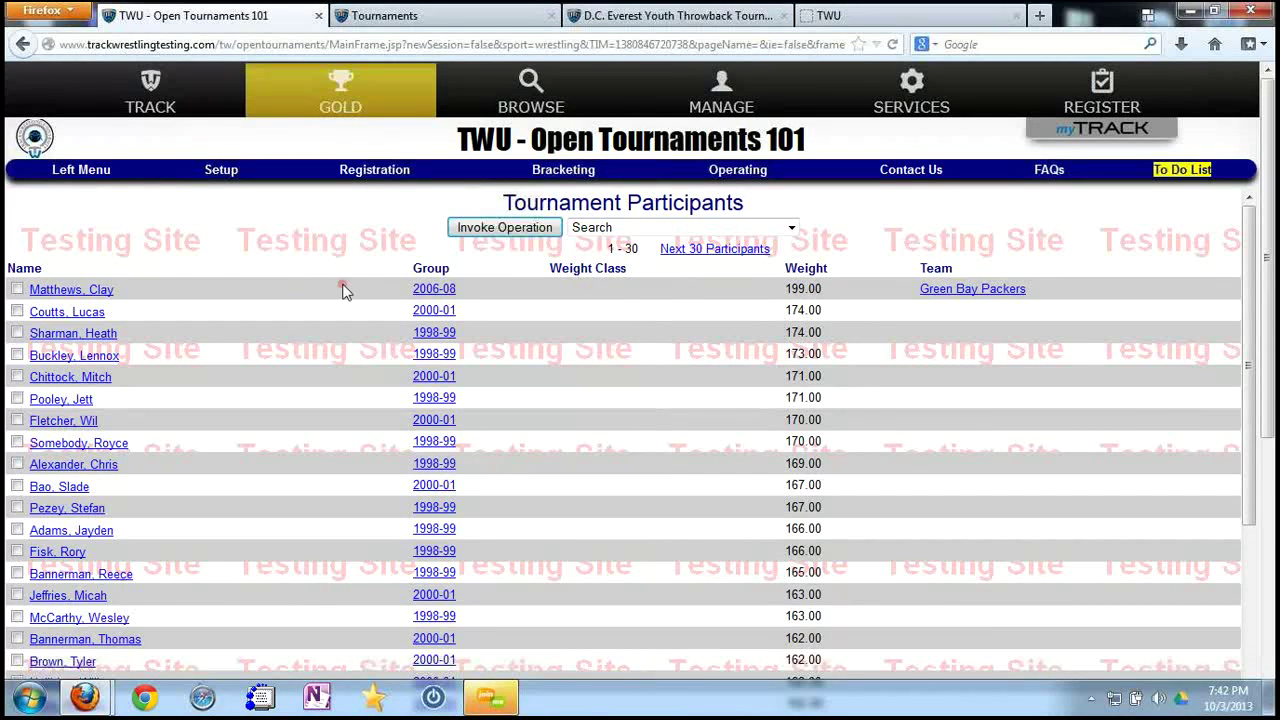
Erase that wrestler's actual weight, save, and re-sort by weight so they list first.
{"action": "left_click", "coordinate": [100, 289]}
{"action": "left_click", "coordinate": [676, 369]}
{"action": "double_click", "coordinate": [676, 369]}
{"action": "key", "text": "BackSpace"}
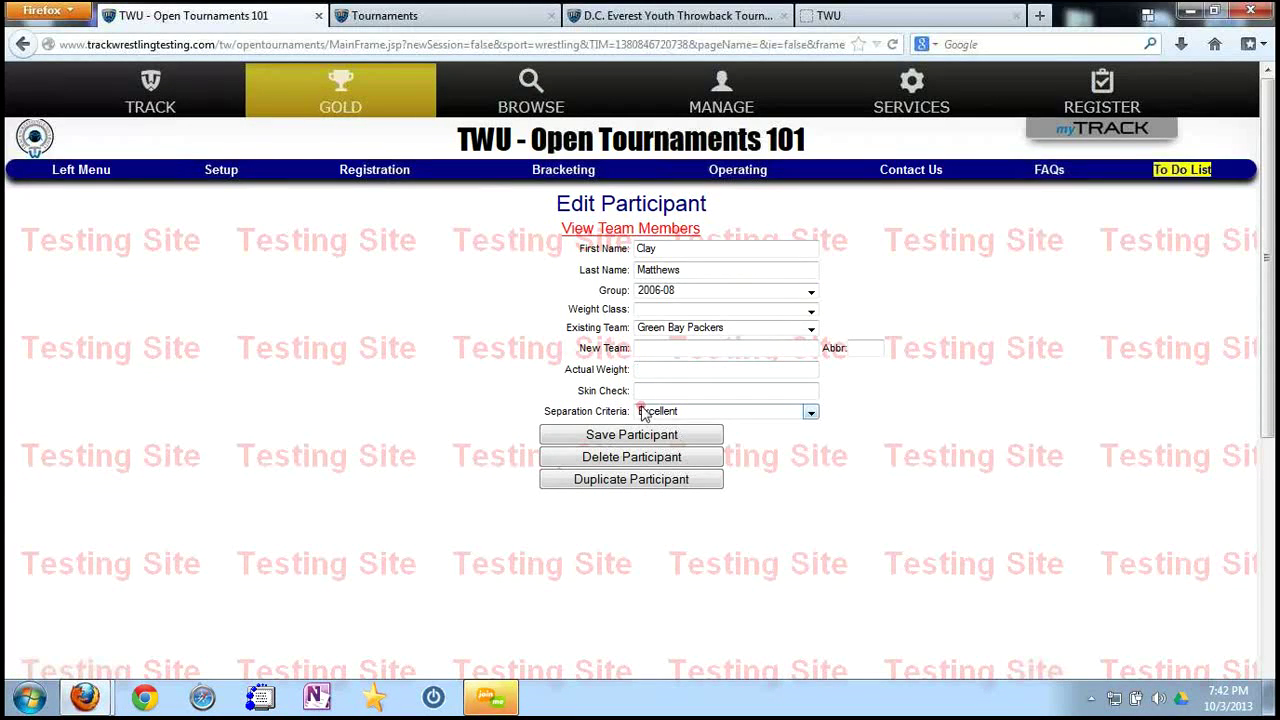
{"action": "left_click", "coordinate": [636, 436]}
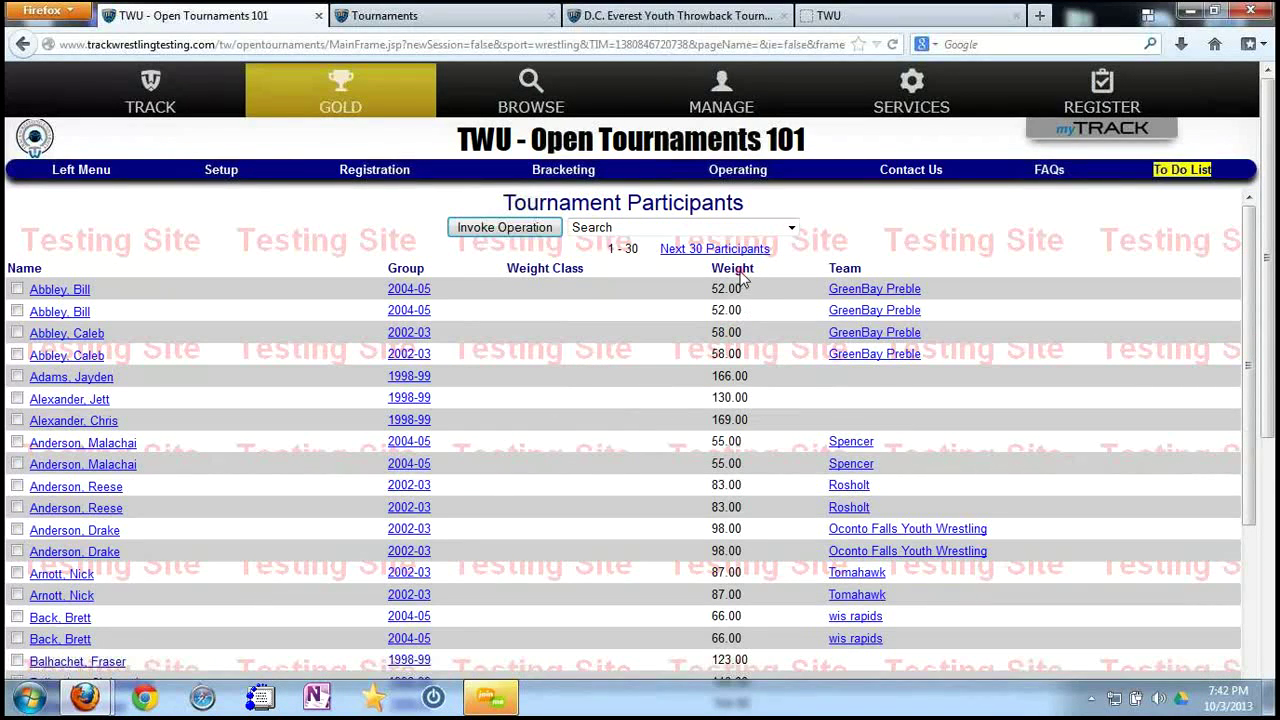
{"action": "left_click", "coordinate": [740, 272]}
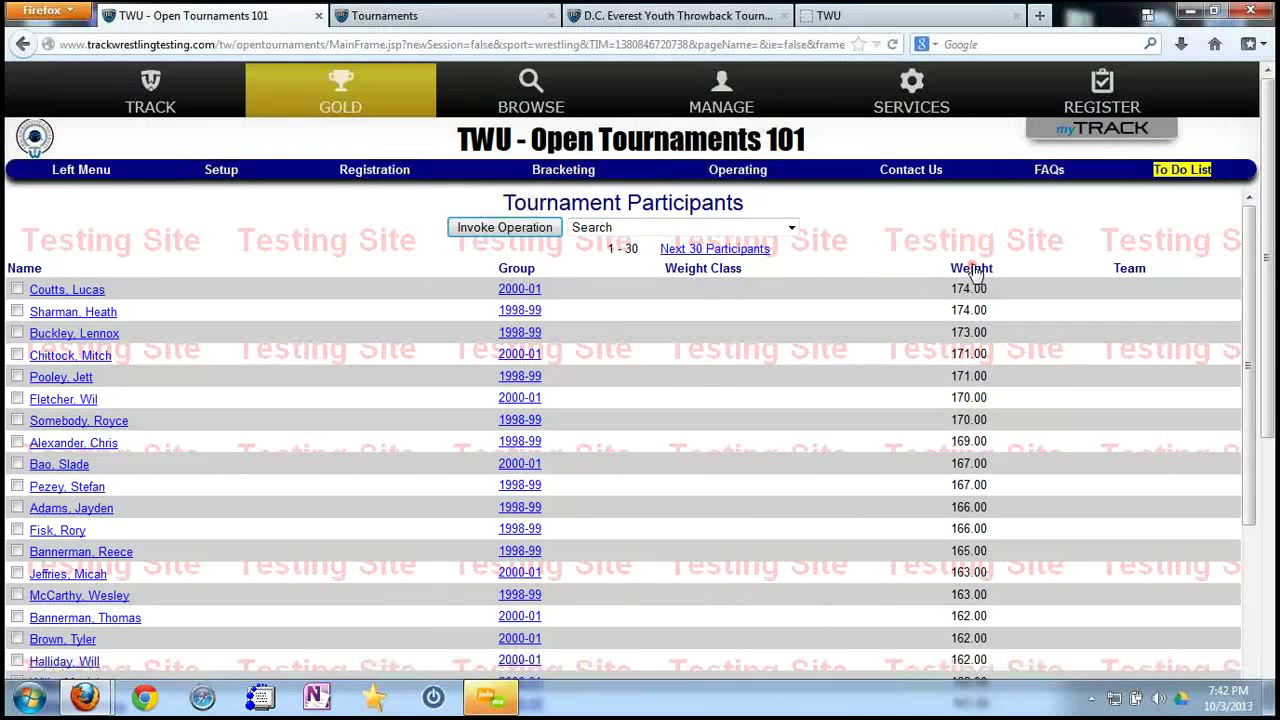
{"action": "left_click", "coordinate": [972, 268]}
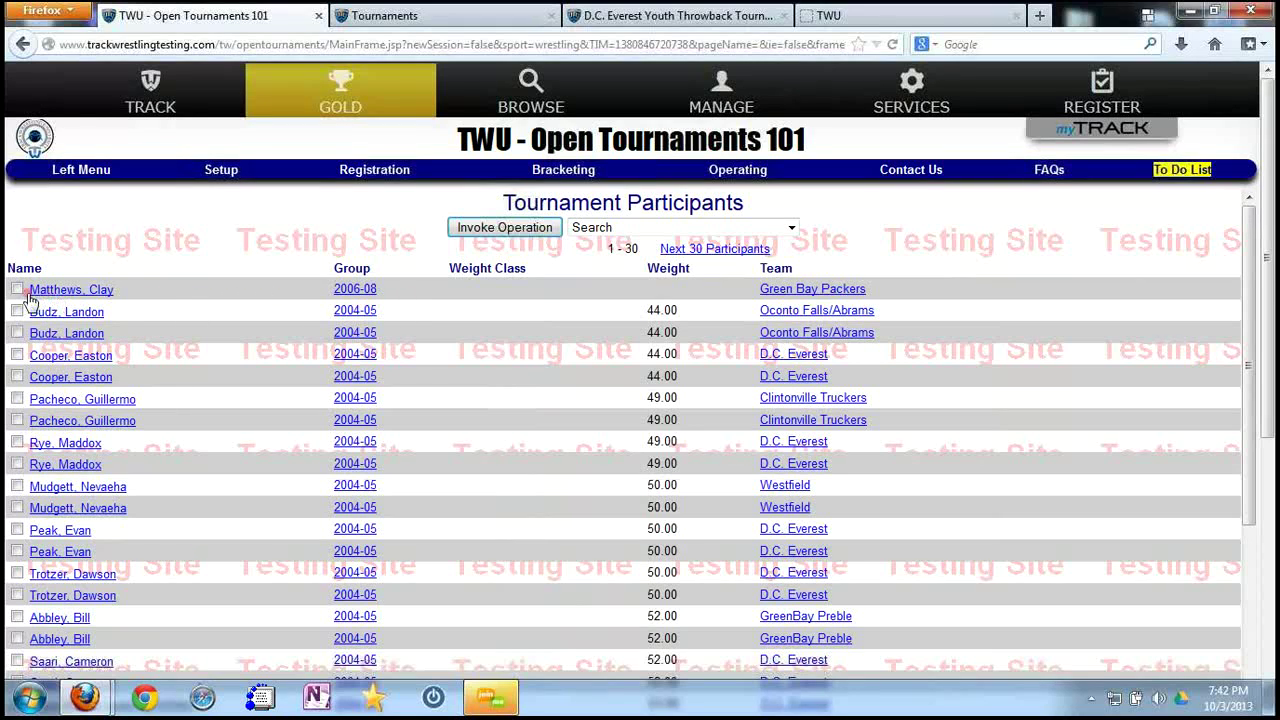
Choose Delete No Shows from the bulk participant operations list.
{"action": "left_click", "coordinate": [17, 290]}
{"action": "left_click", "coordinate": [17, 311]}
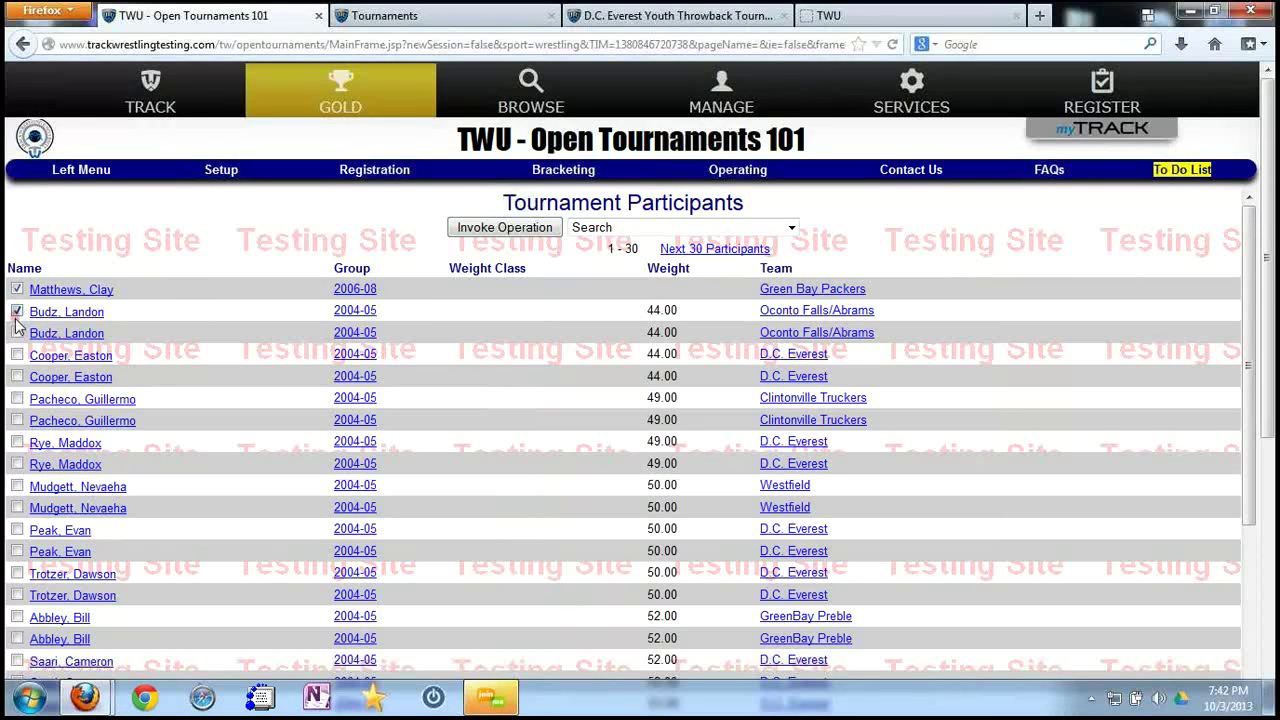
{"action": "left_click", "coordinate": [648, 228]}
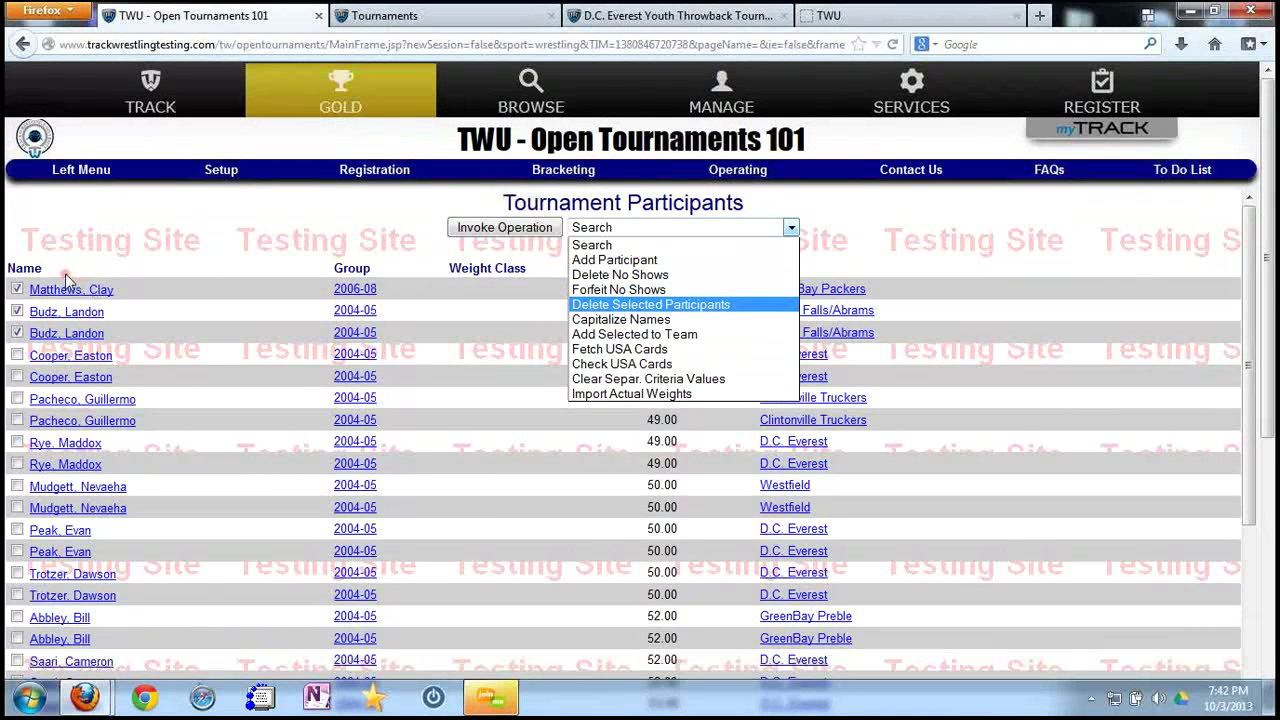
{"action": "left_click", "coordinate": [100, 262]}
{"action": "left_click", "coordinate": [16, 290]}
{"action": "left_click", "coordinate": [17, 311]}
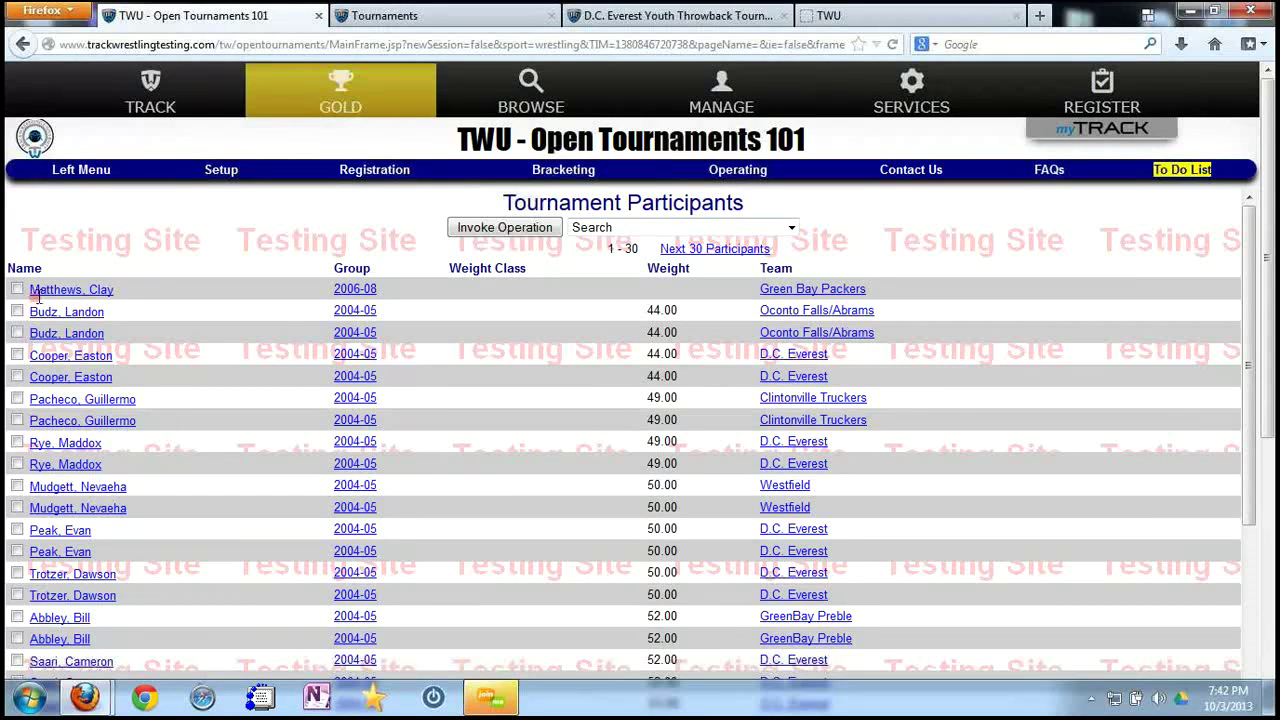
{"action": "left_click", "coordinate": [610, 230]}
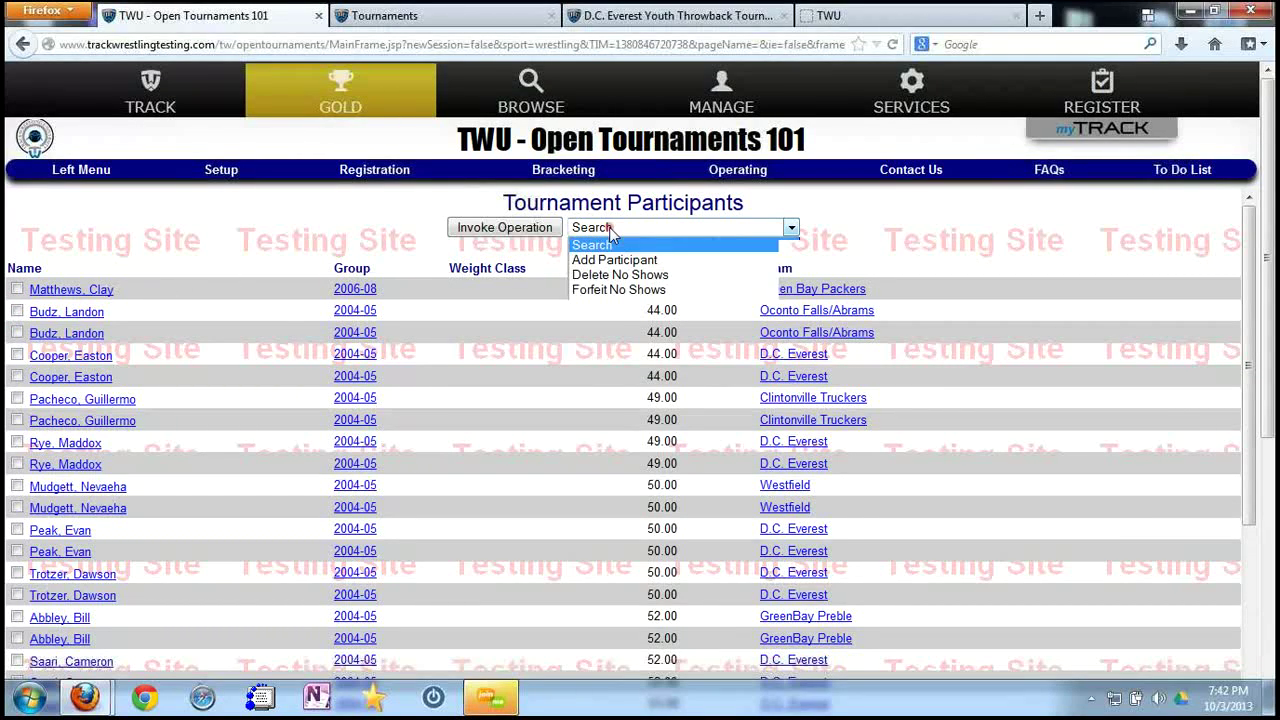
{"action": "left_click", "coordinate": [615, 279]}
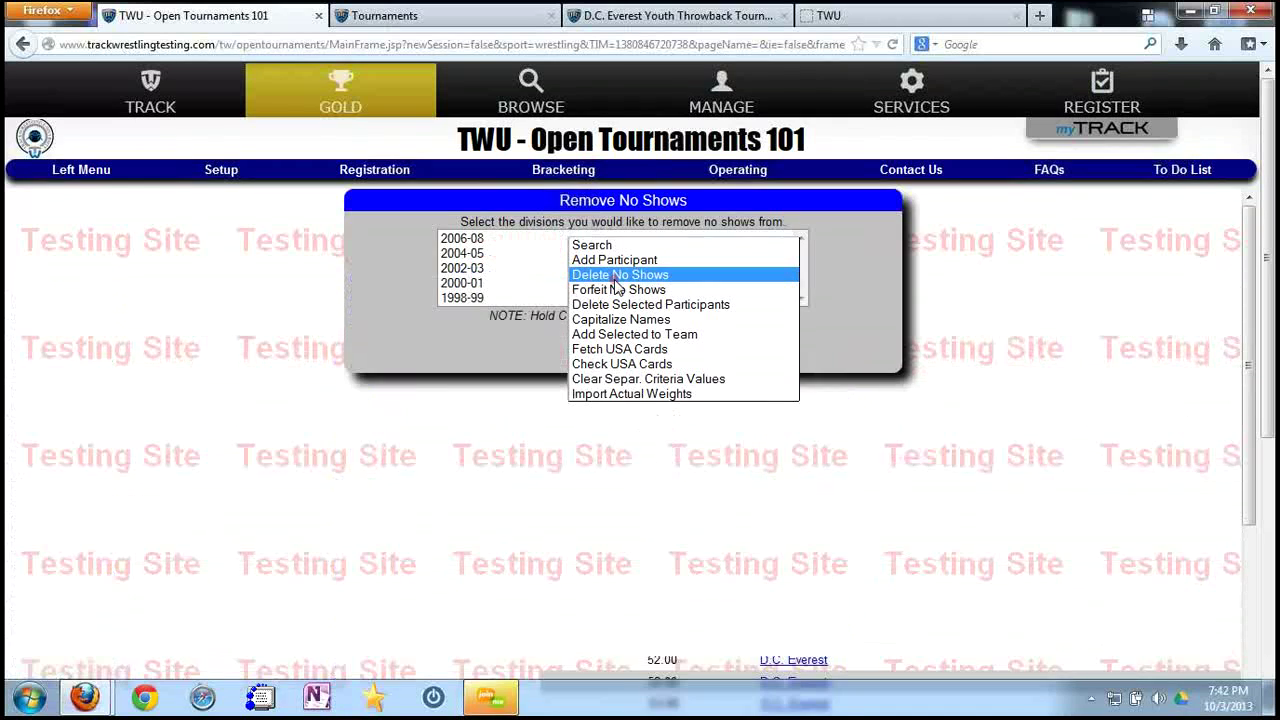
Select all five divisions, 2006-08 through 1998-99, and remove no-shows, confirming with 'deletenoshows'.
{"action": "left_click", "coordinate": [479, 242]}
{"action": "left_click", "coordinate": [482, 256], "text": "ctrl"}
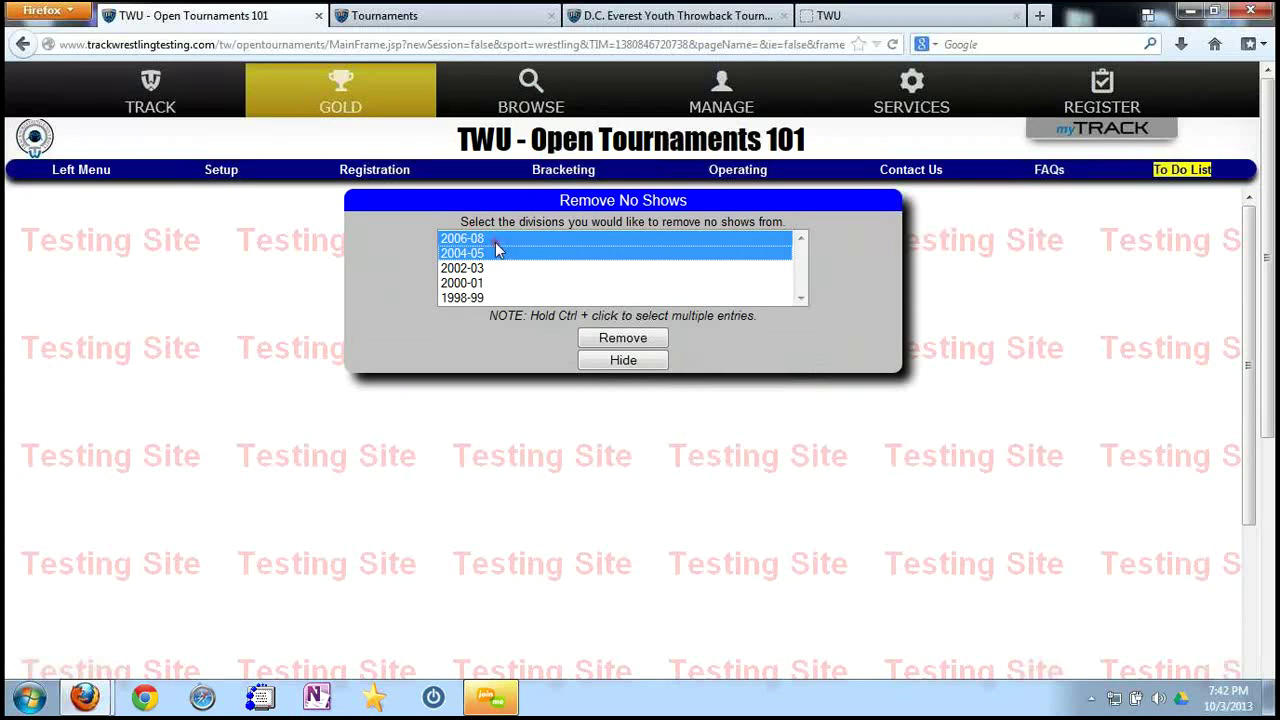
{"action": "left_click", "coordinate": [480, 240]}
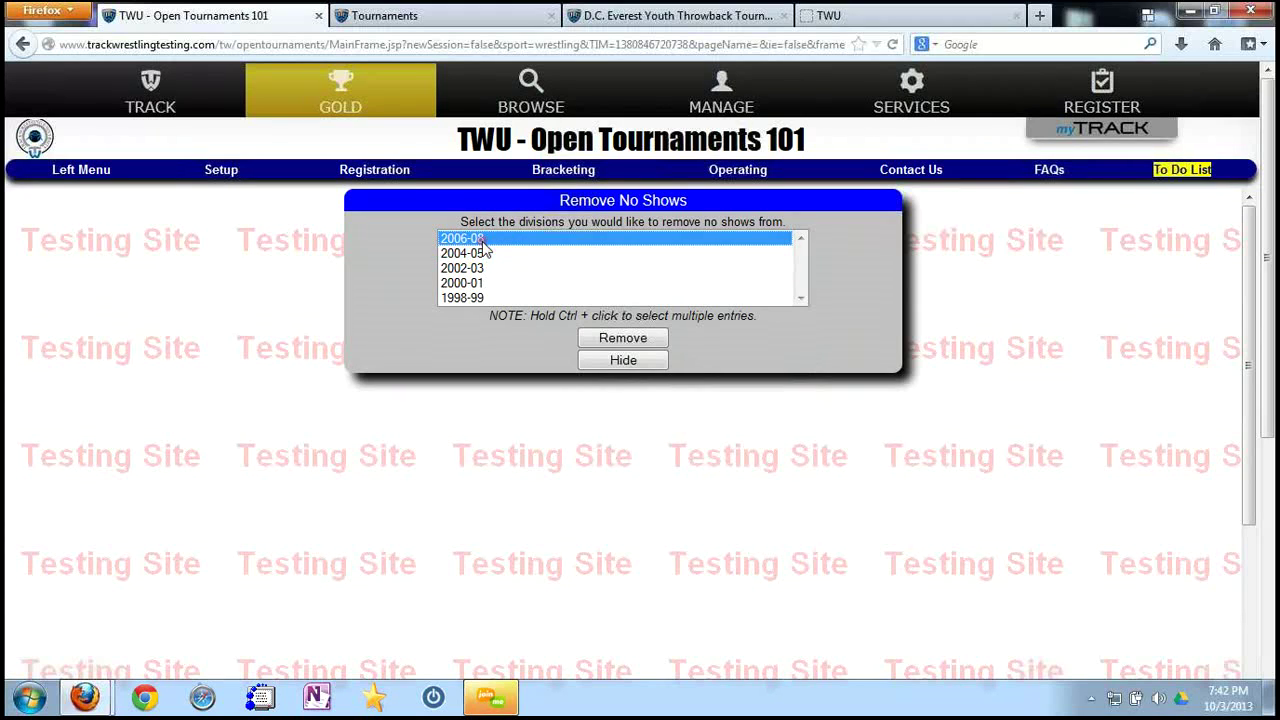
{"action": "left_click", "coordinate": [478, 300], "text": "shift"}
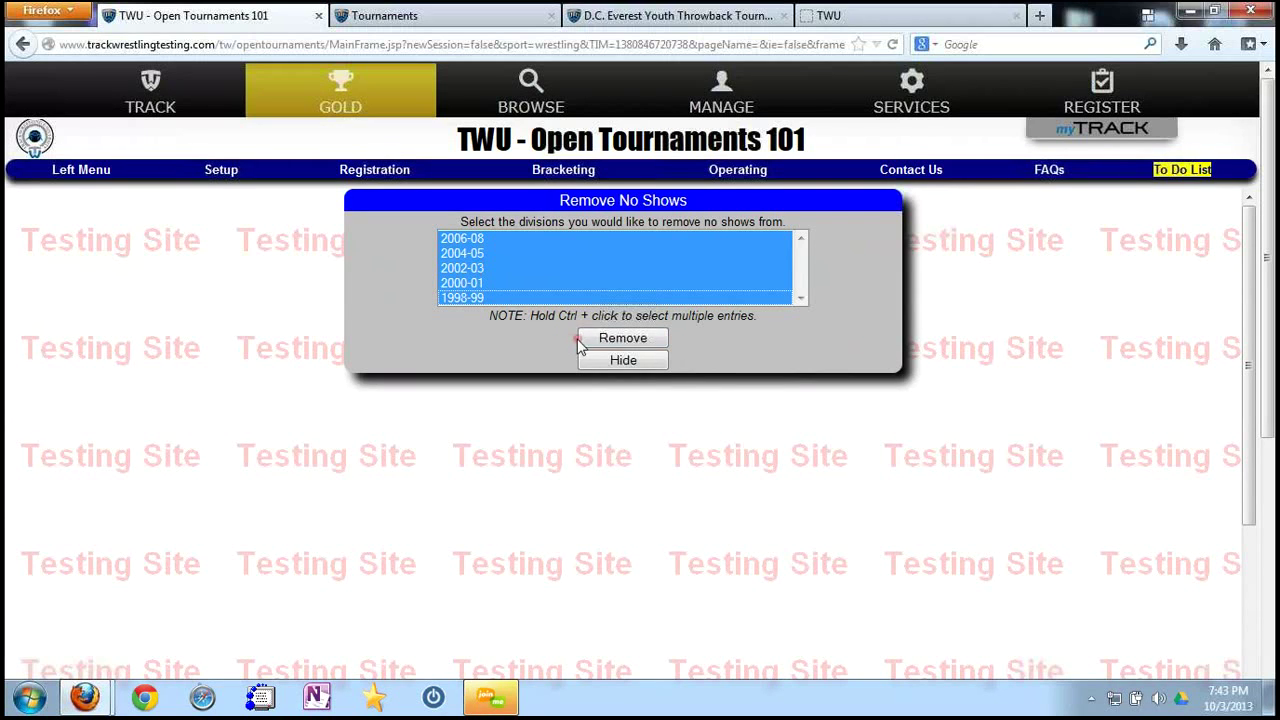
{"action": "left_click", "coordinate": [622, 342]}
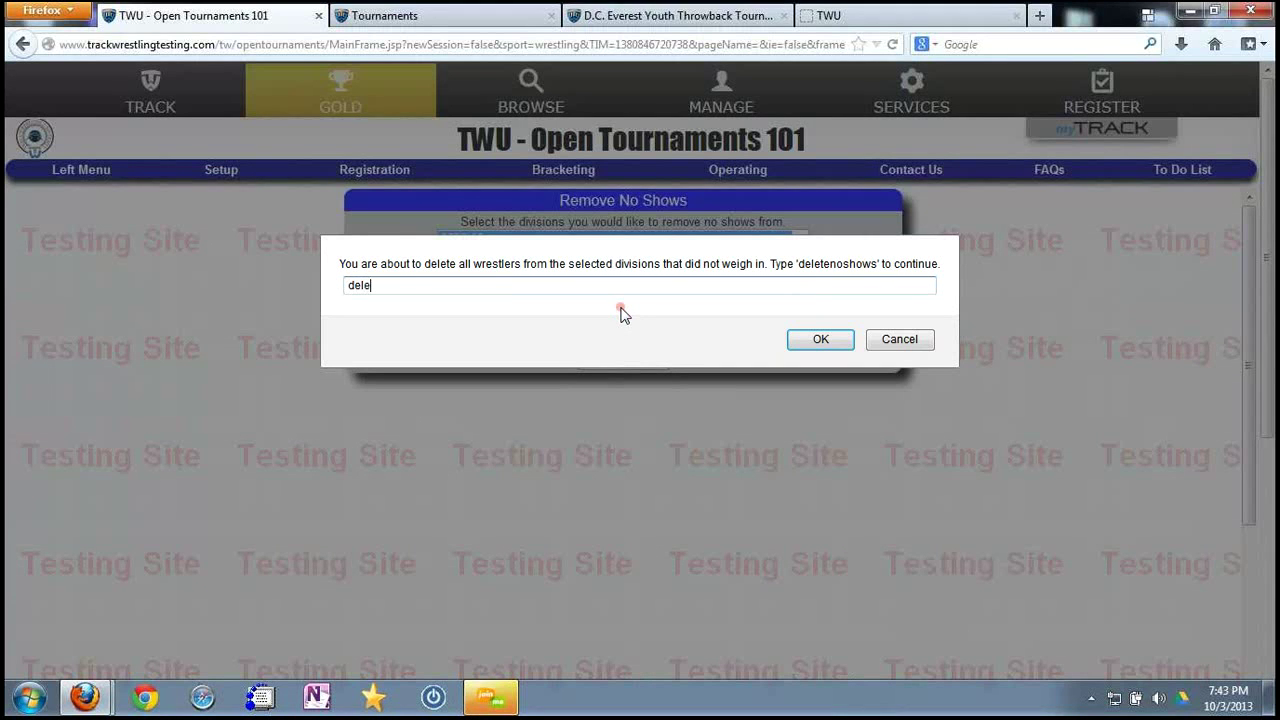
{"action": "type", "text": "deletenoshows"}
{"action": "key", "text": "Return"}
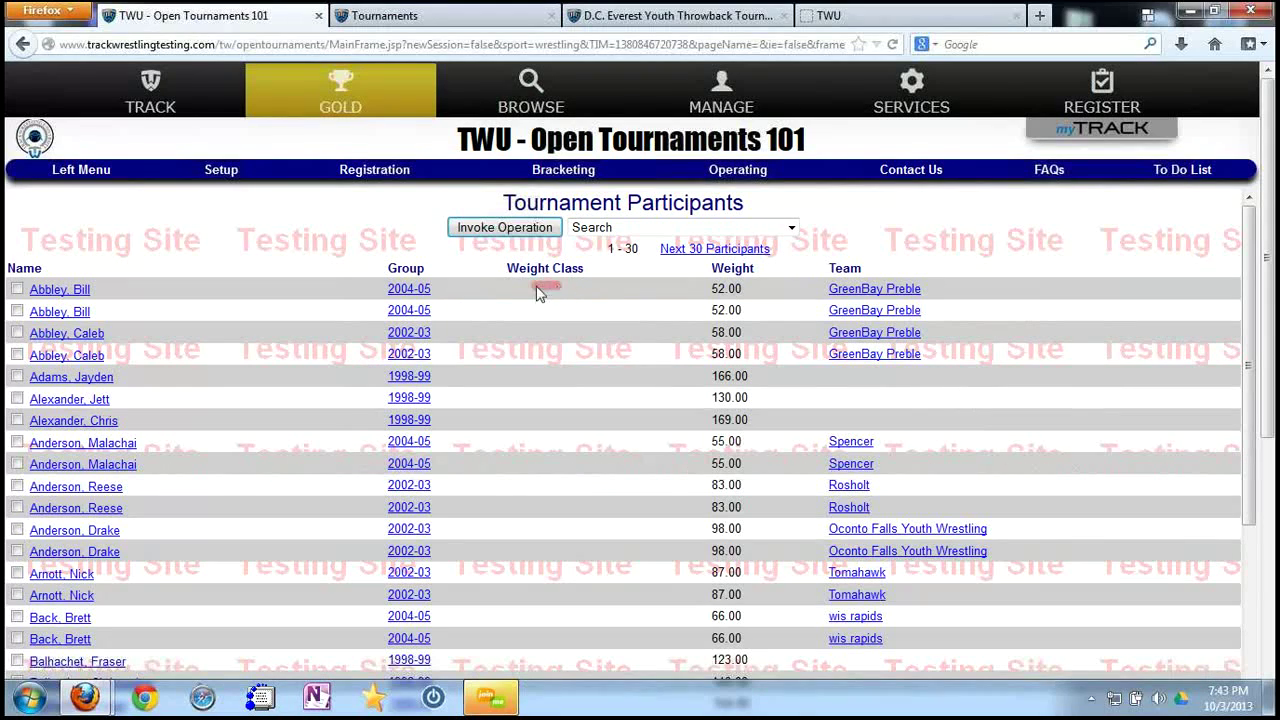
Re-sort the participants by the Weight column to confirm no unweighed wrestler remains.
{"action": "left_click", "coordinate": [727, 271]}
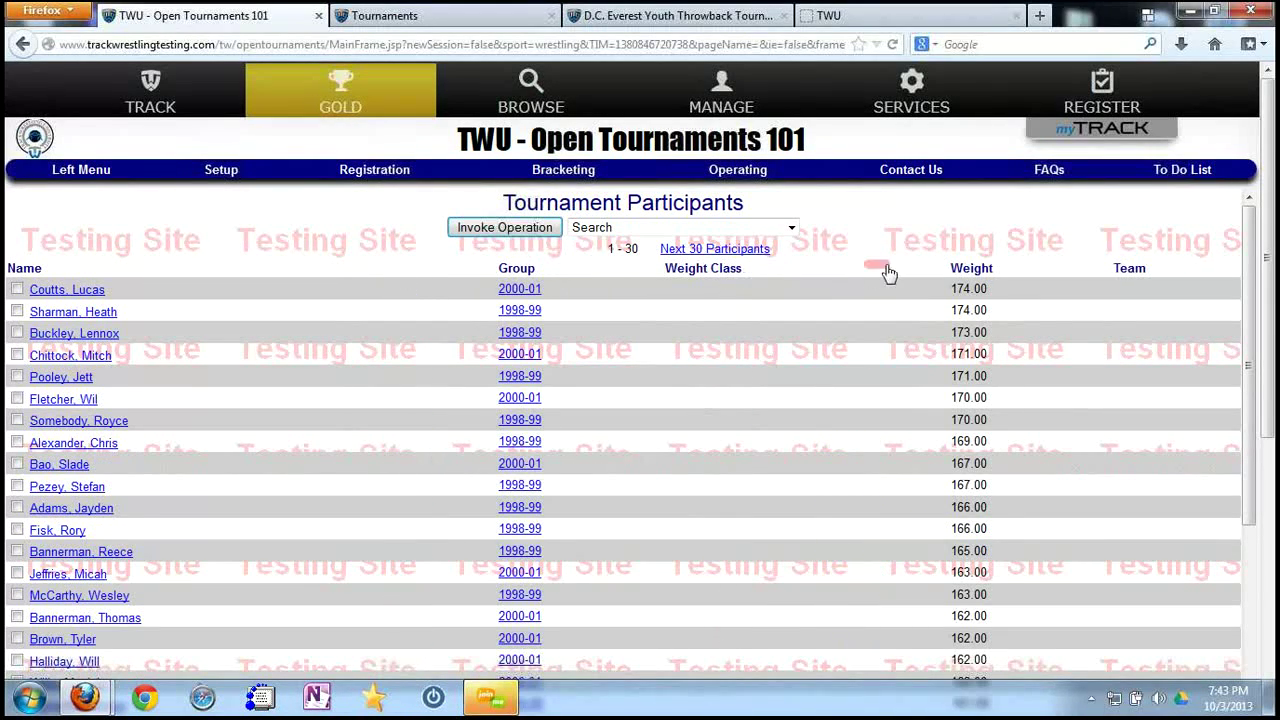
{"action": "left_click", "coordinate": [966, 271]}
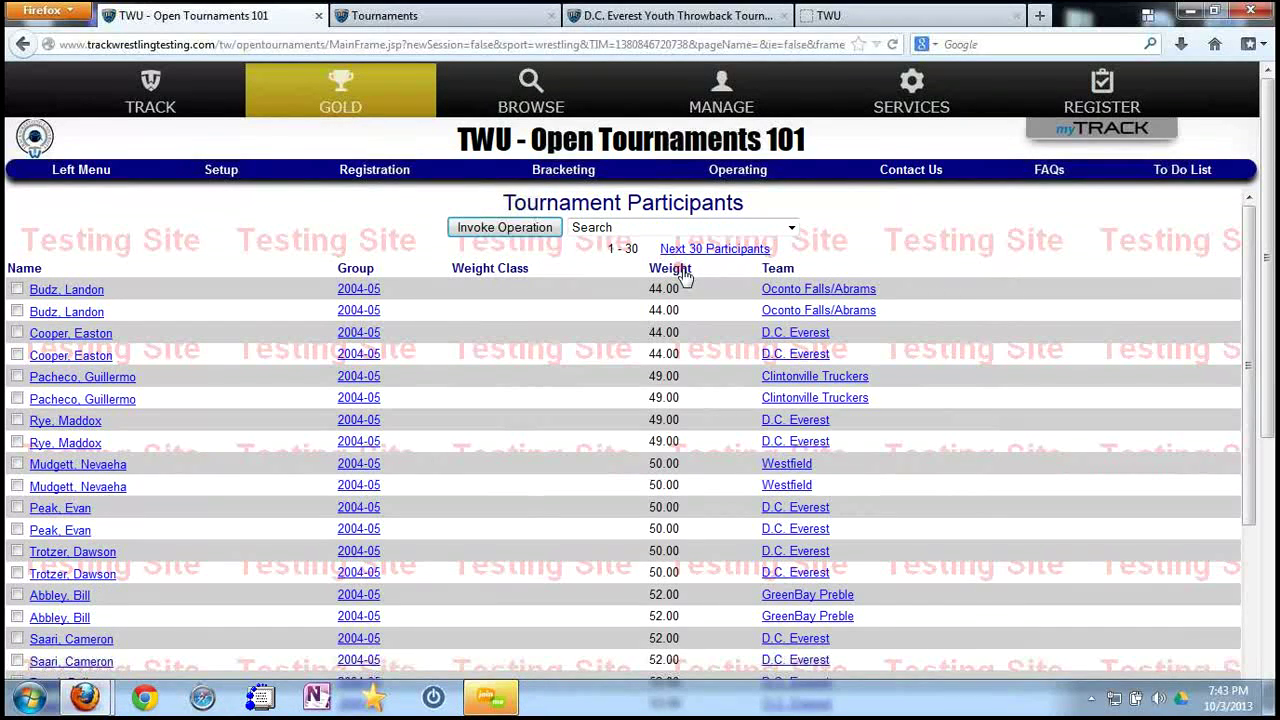
{"action": "left_click", "coordinate": [695, 274]}
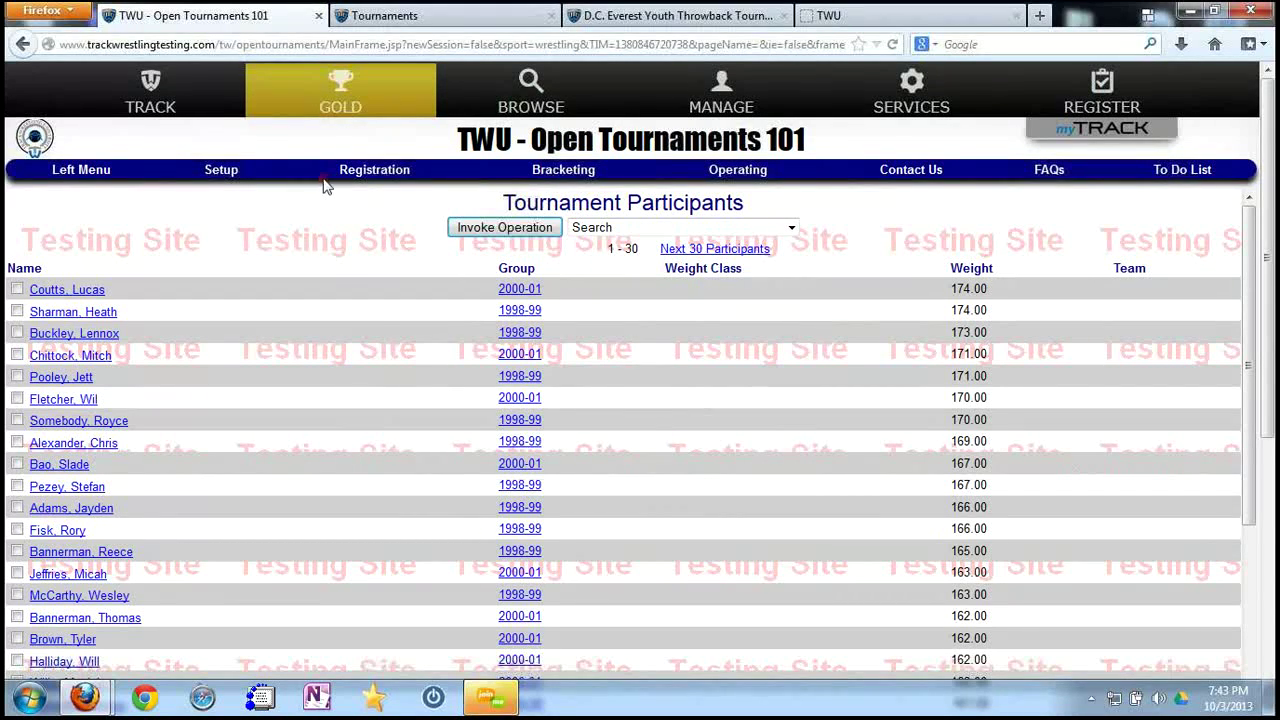
In the Grouping Wizard, select group 2004-05 and review its proposed 4 Man Round Robin brackets.
{"action": "mouse_move", "coordinate": [558, 175]}
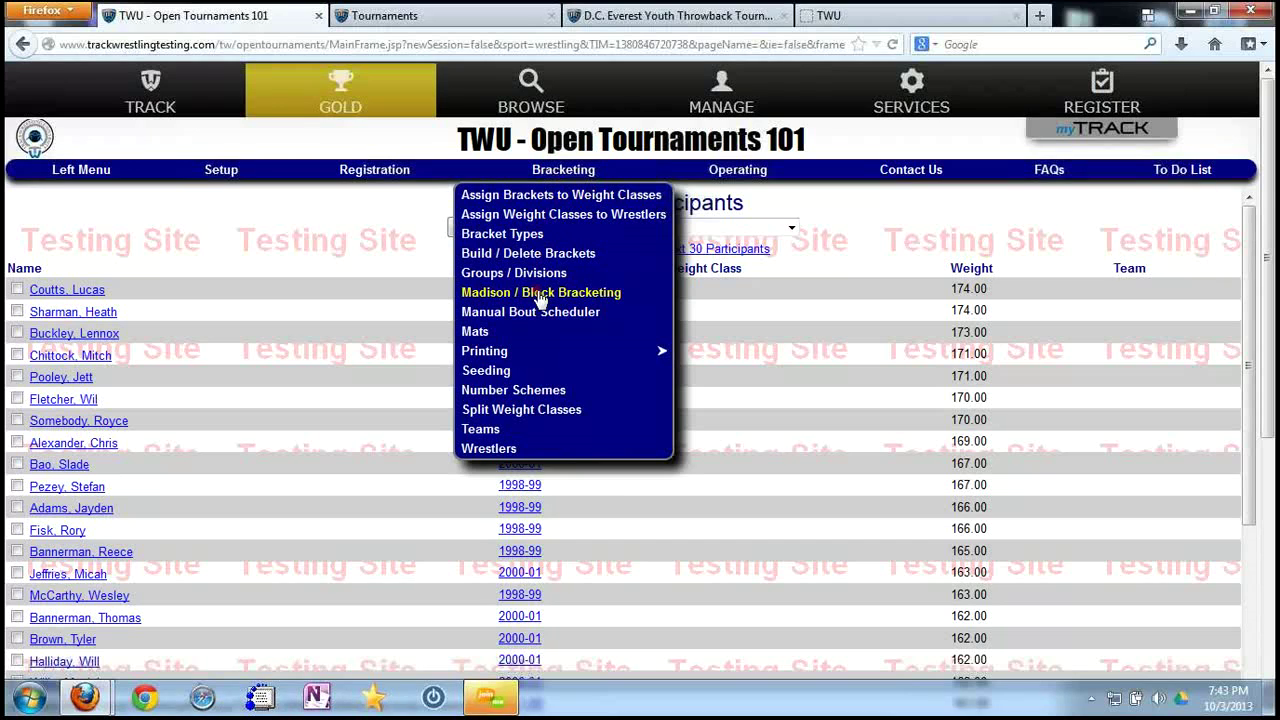
{"action": "left_click", "coordinate": [535, 289]}
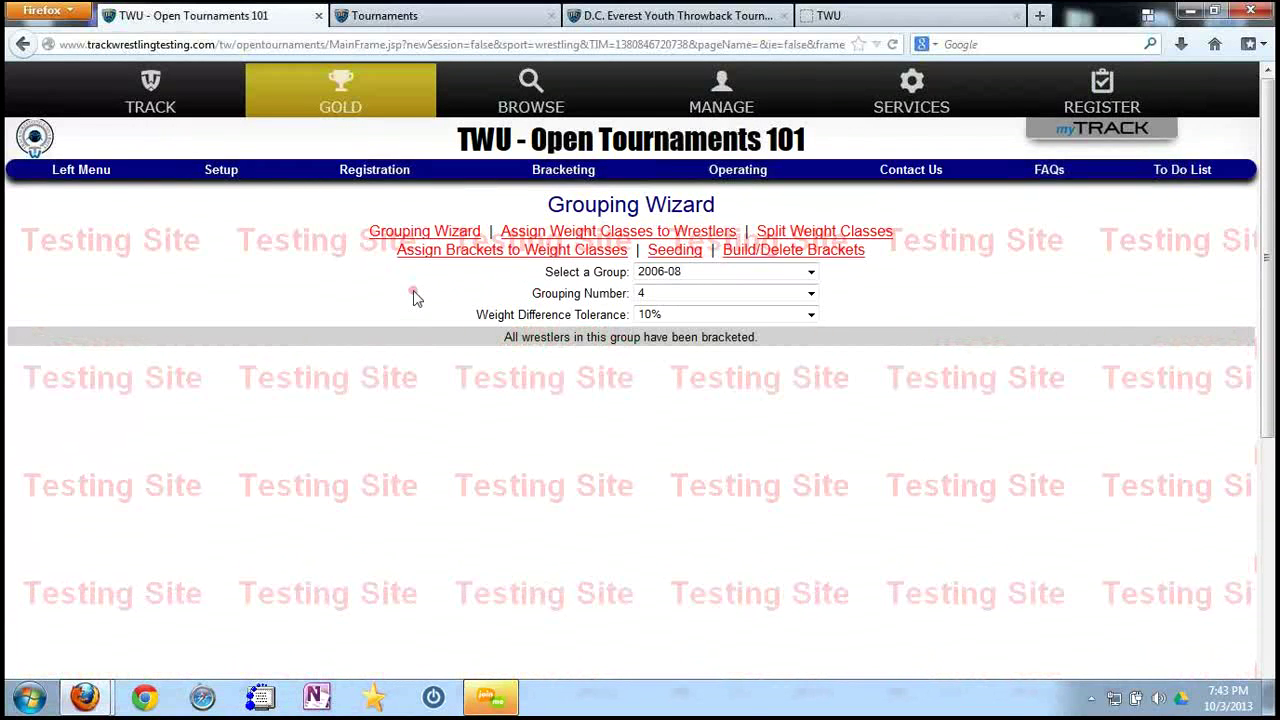
{"action": "left_click", "coordinate": [712, 274]}
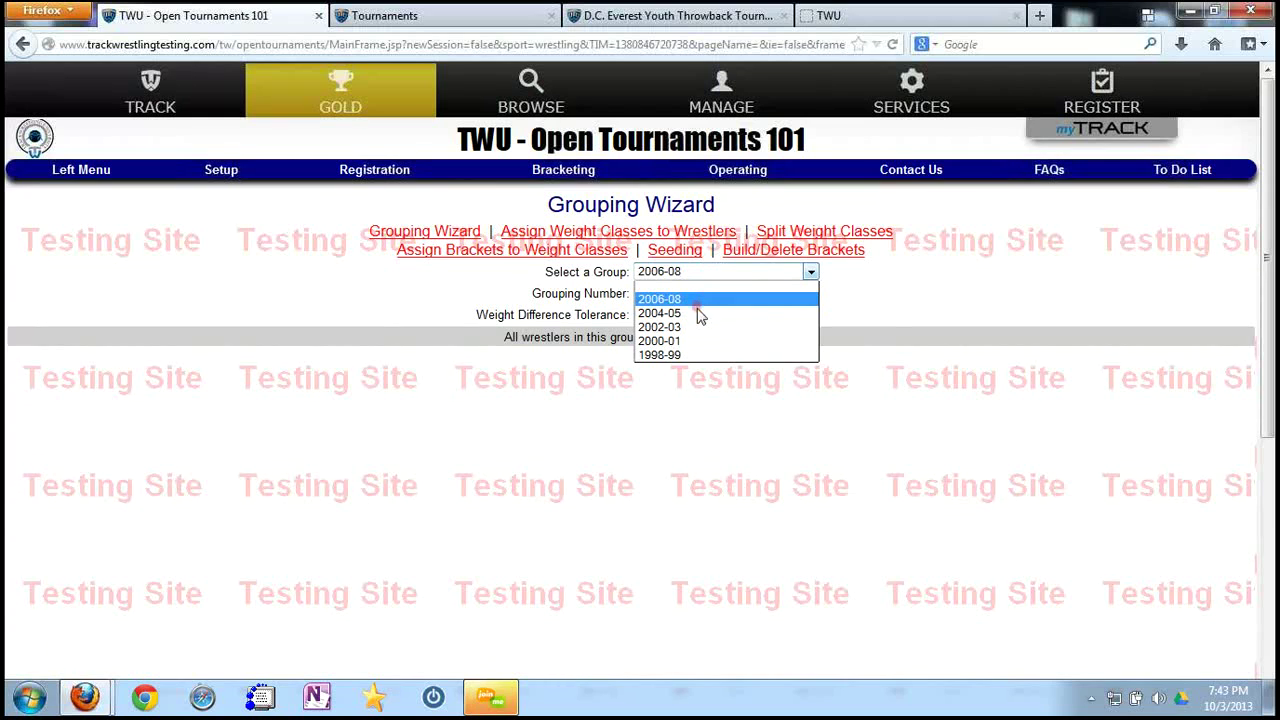
{"action": "left_click", "coordinate": [700, 314]}
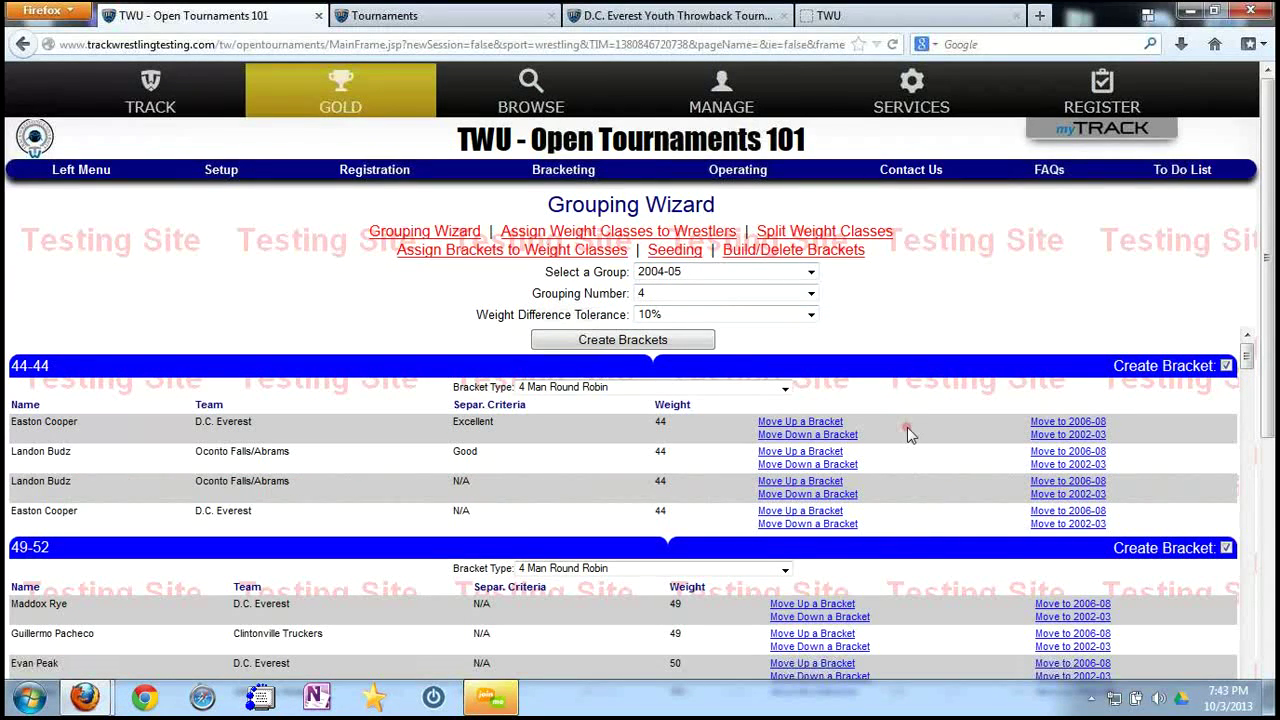
{"action": "scroll", "coordinate": [908, 433], "scroll_direction": "down", "scroll_amount": 2}
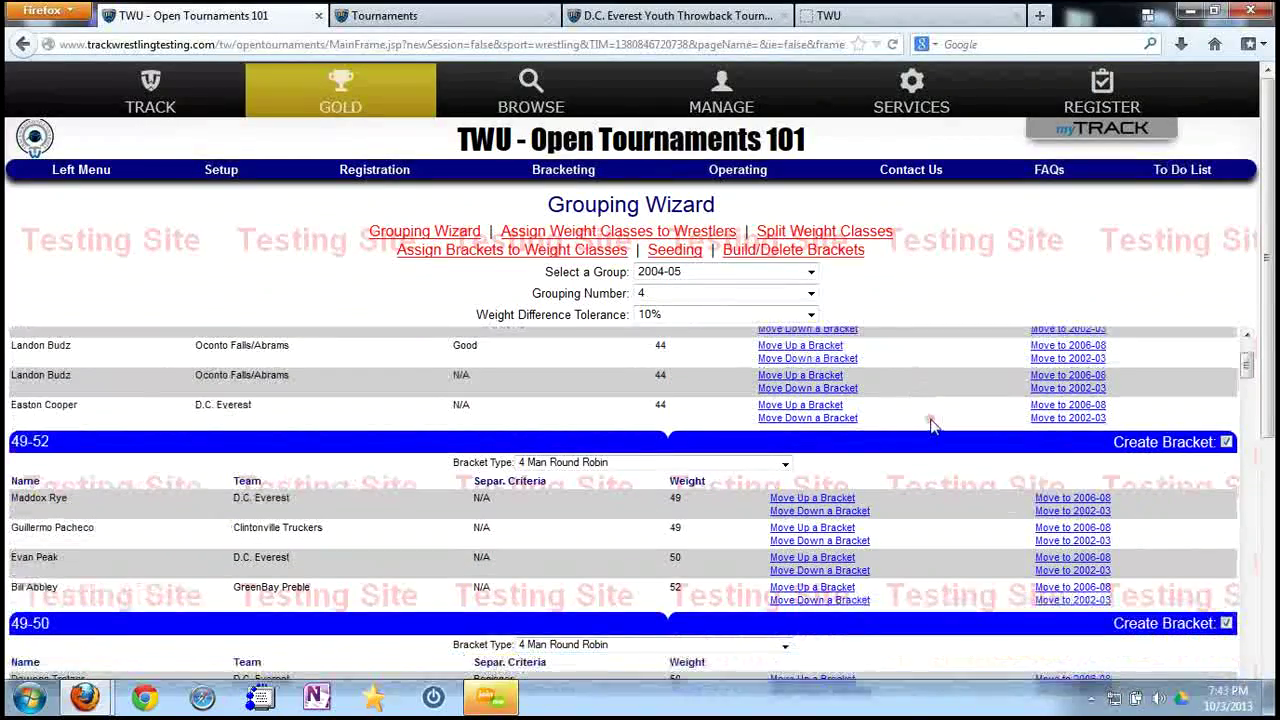
{"action": "scroll", "coordinate": [932, 433], "scroll_direction": "down", "scroll_amount": 3}
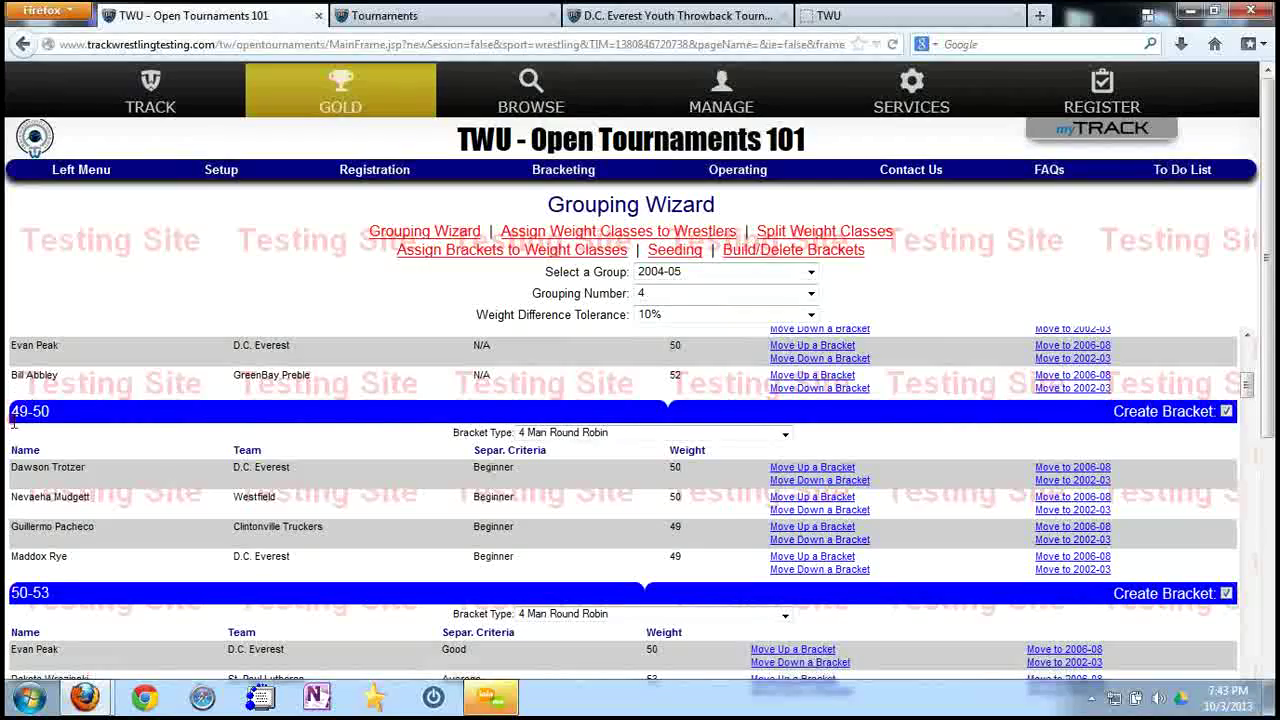
{"action": "scroll", "coordinate": [995, 505], "scroll_direction": "up", "scroll_amount": 2}
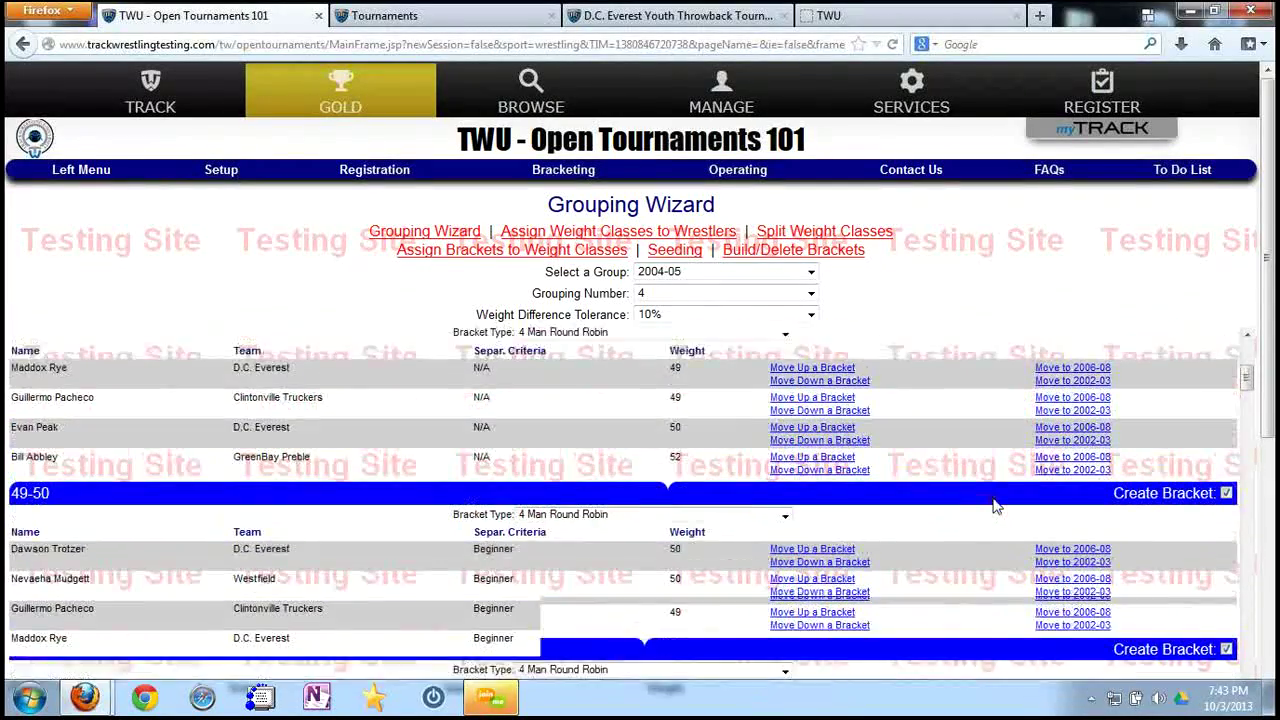
{"action": "scroll", "coordinate": [985, 500], "scroll_direction": "up", "scroll_amount": 4}
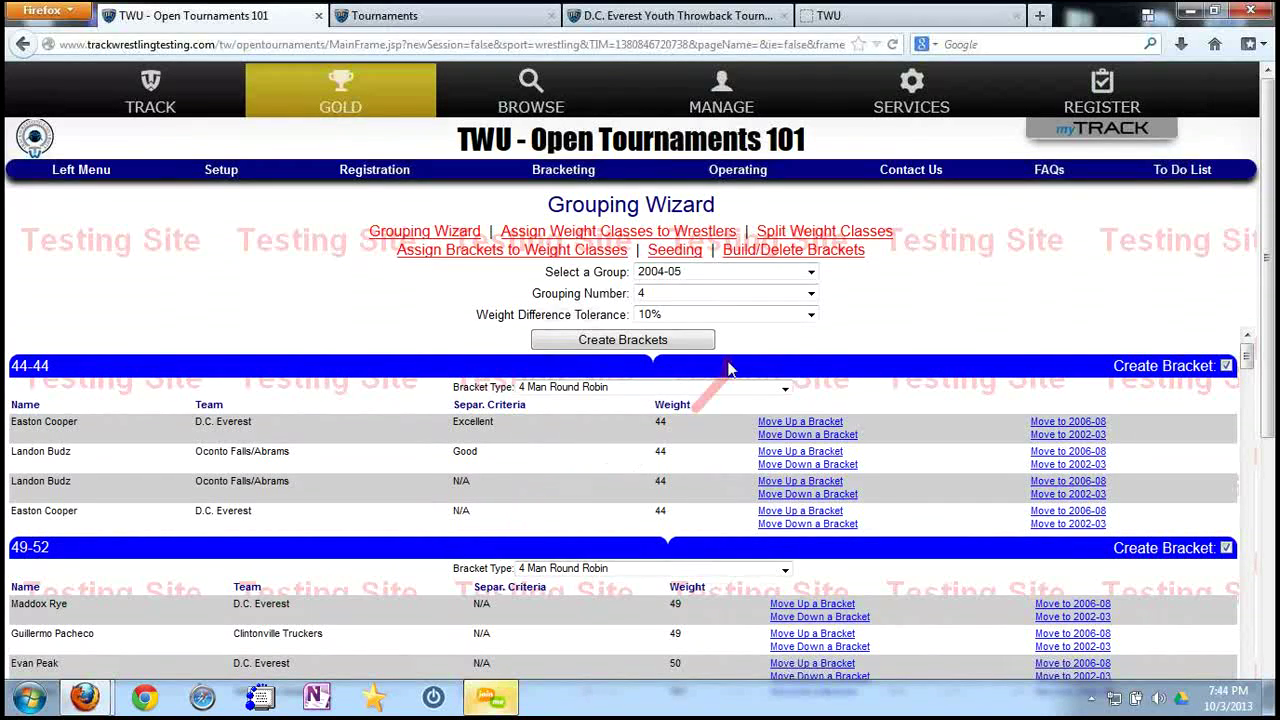
Keep grouping number 4, set weight tolerance to 12%, and review the brackets through 84-89.
{"action": "left_click", "coordinate": [744, 303]}
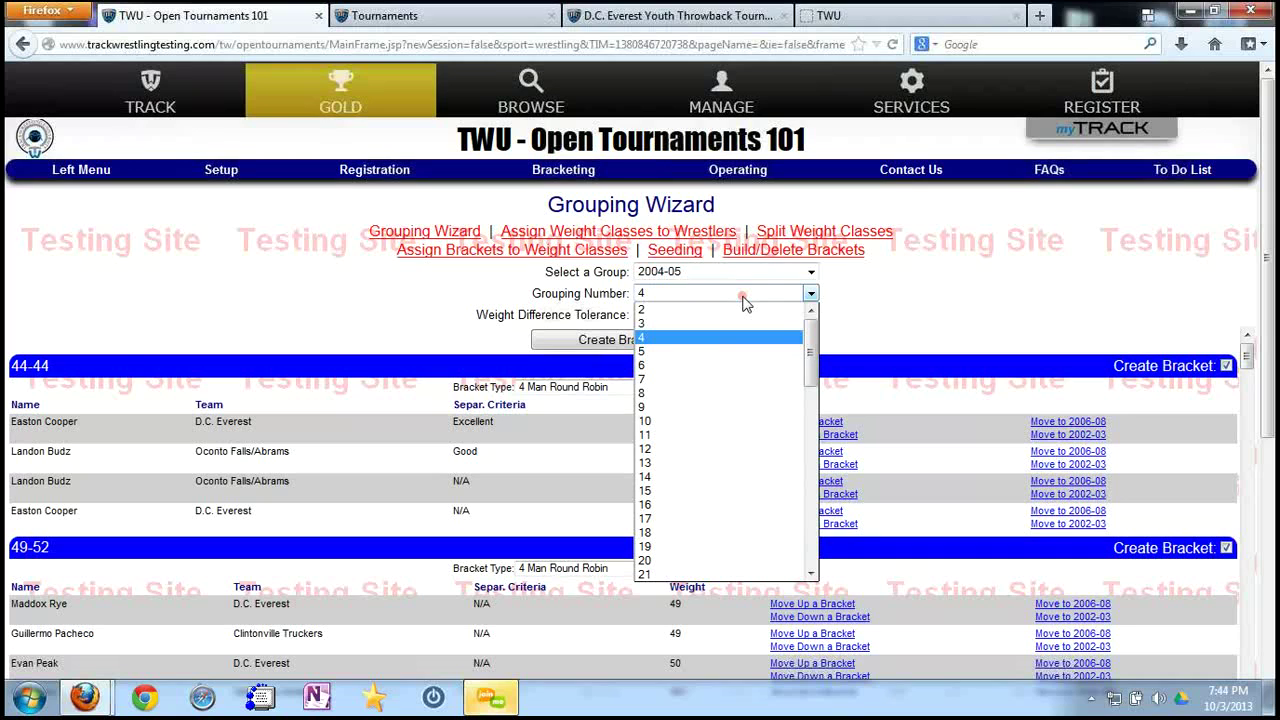
{"action": "left_click", "coordinate": [886, 297]}
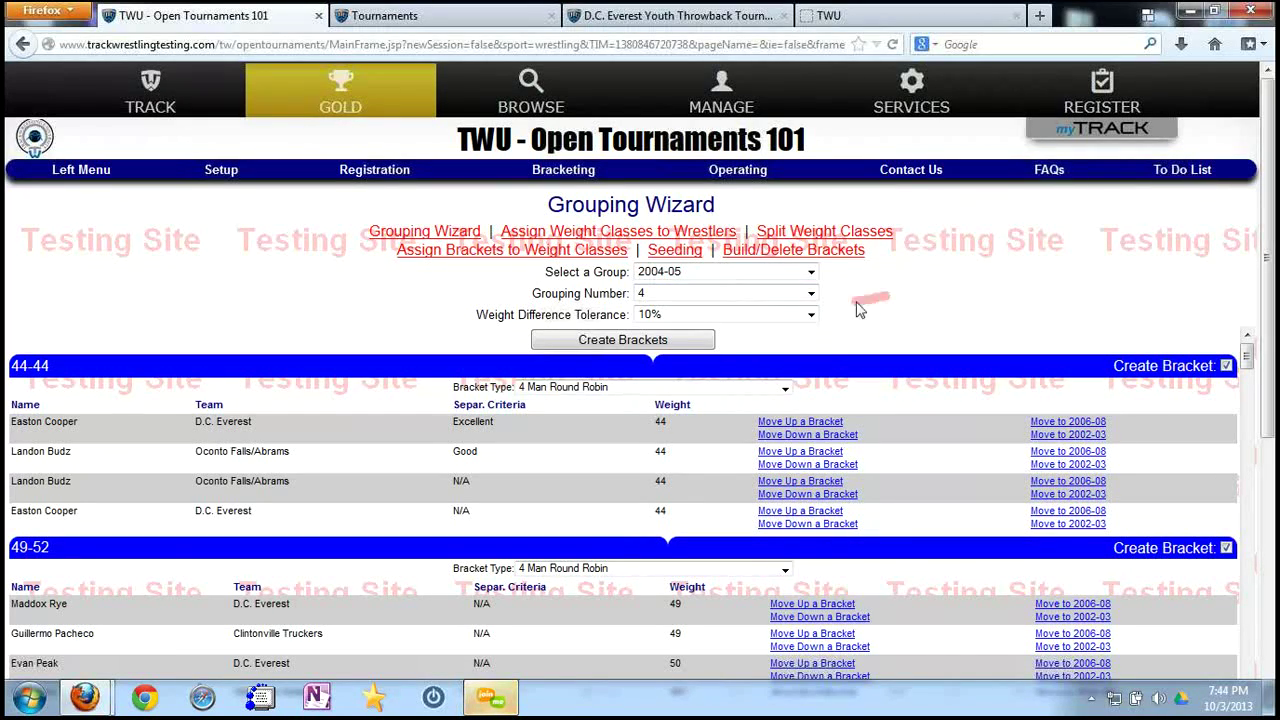
{"action": "left_click", "coordinate": [765, 318]}
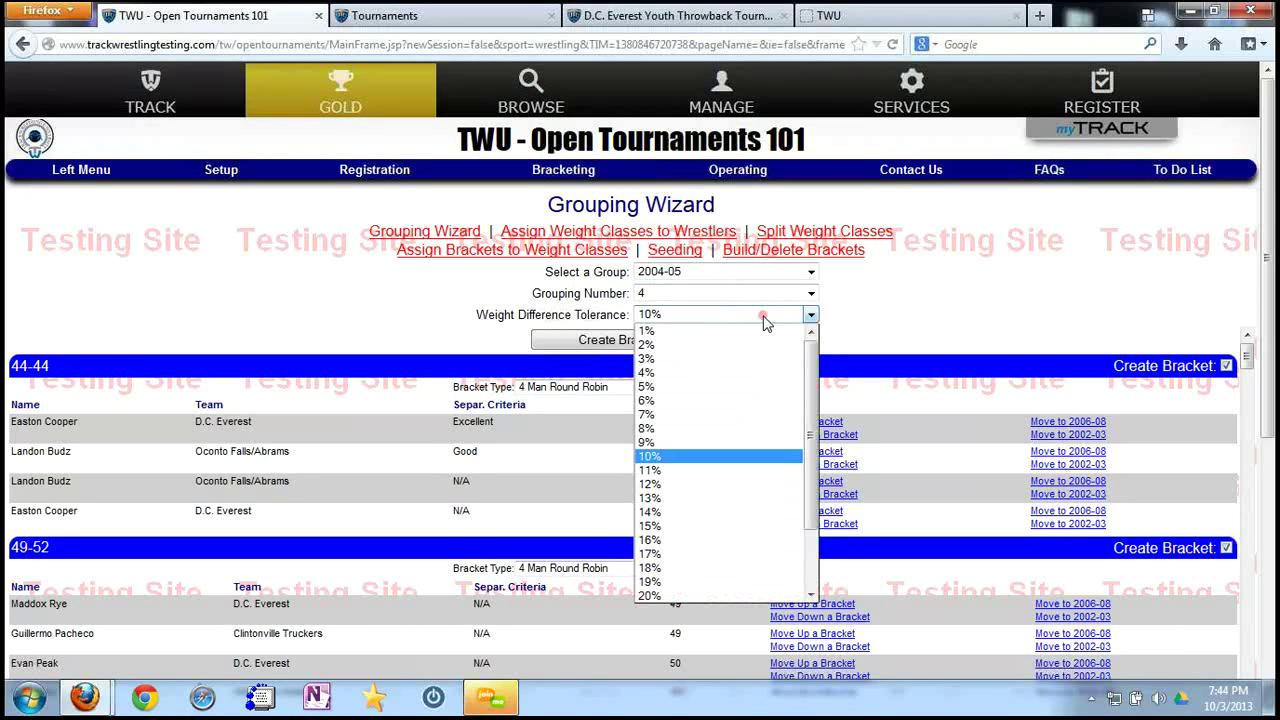
{"action": "left_click", "coordinate": [669, 486]}
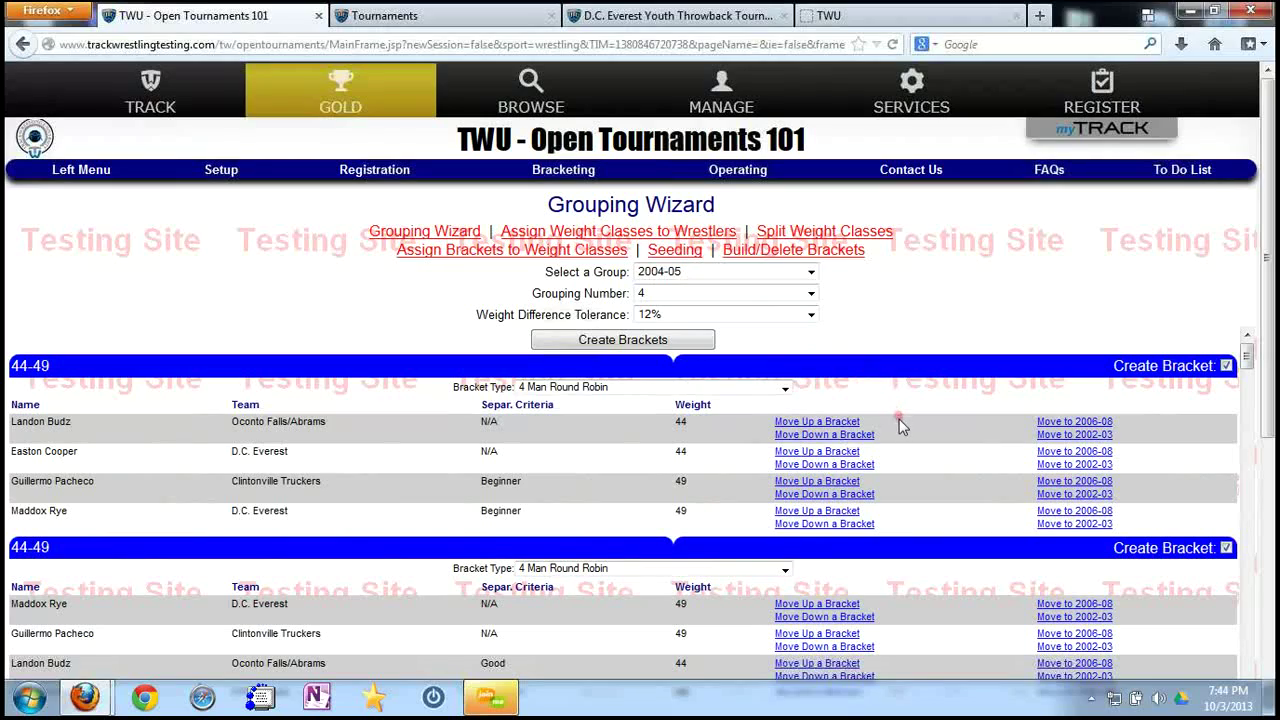
{"action": "scroll", "coordinate": [898, 415], "scroll_direction": "down", "scroll_amount": 2}
{"action": "scroll", "coordinate": [908, 440], "scroll_direction": "down", "scroll_amount": 4}
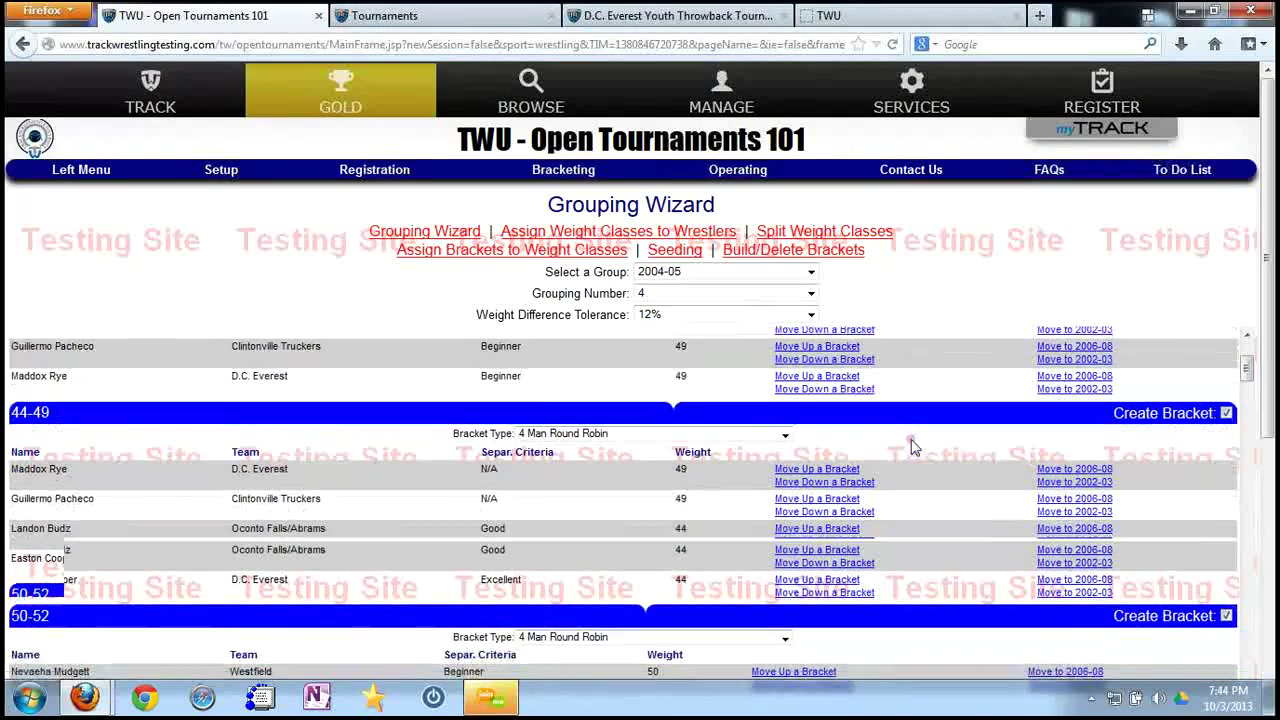
{"action": "scroll", "coordinate": [910, 448], "scroll_direction": "down", "scroll_amount": 8}
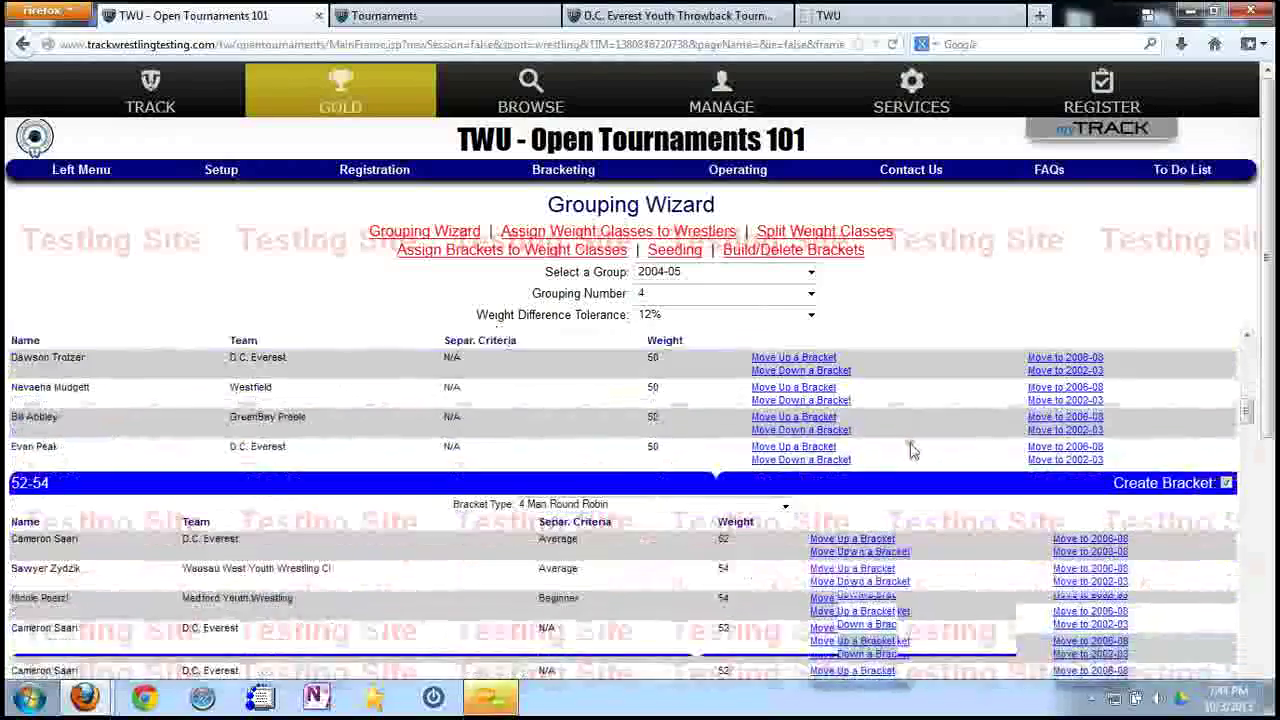
{"action": "scroll", "coordinate": [924, 448], "scroll_direction": "down", "scroll_amount": 8}
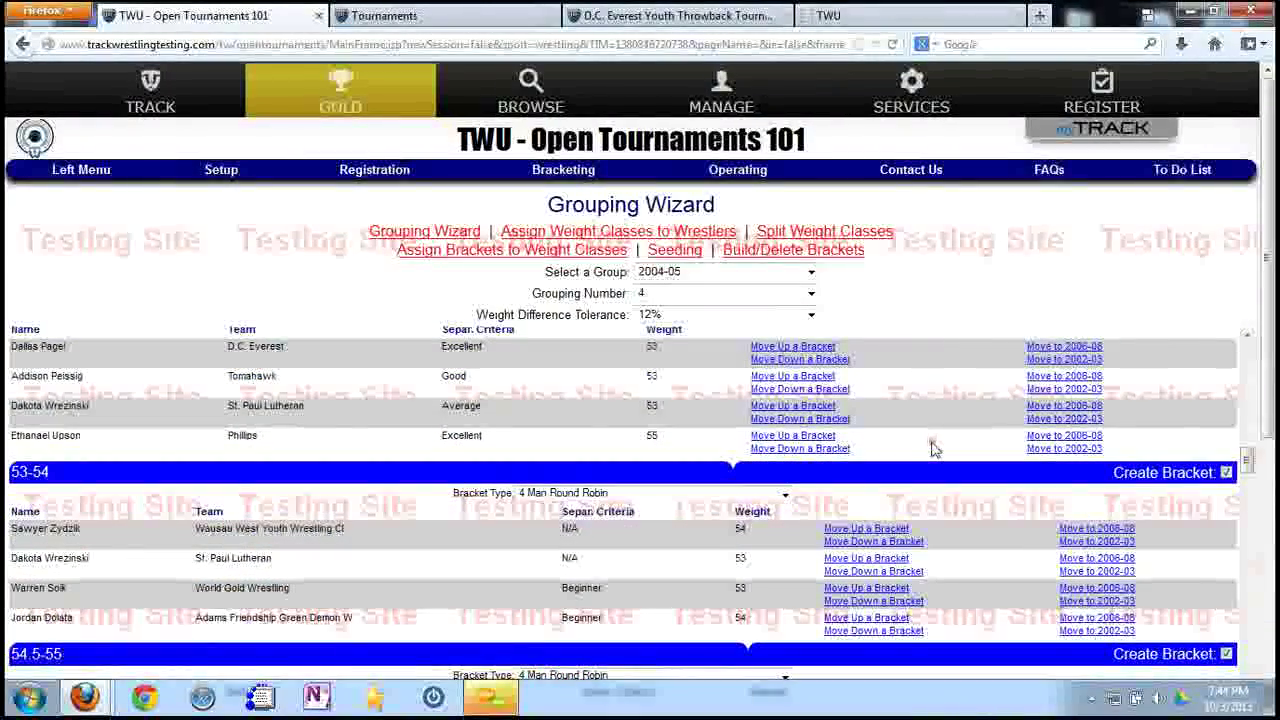
{"action": "scroll", "coordinate": [932, 449], "scroll_direction": "up", "scroll_amount": 20}
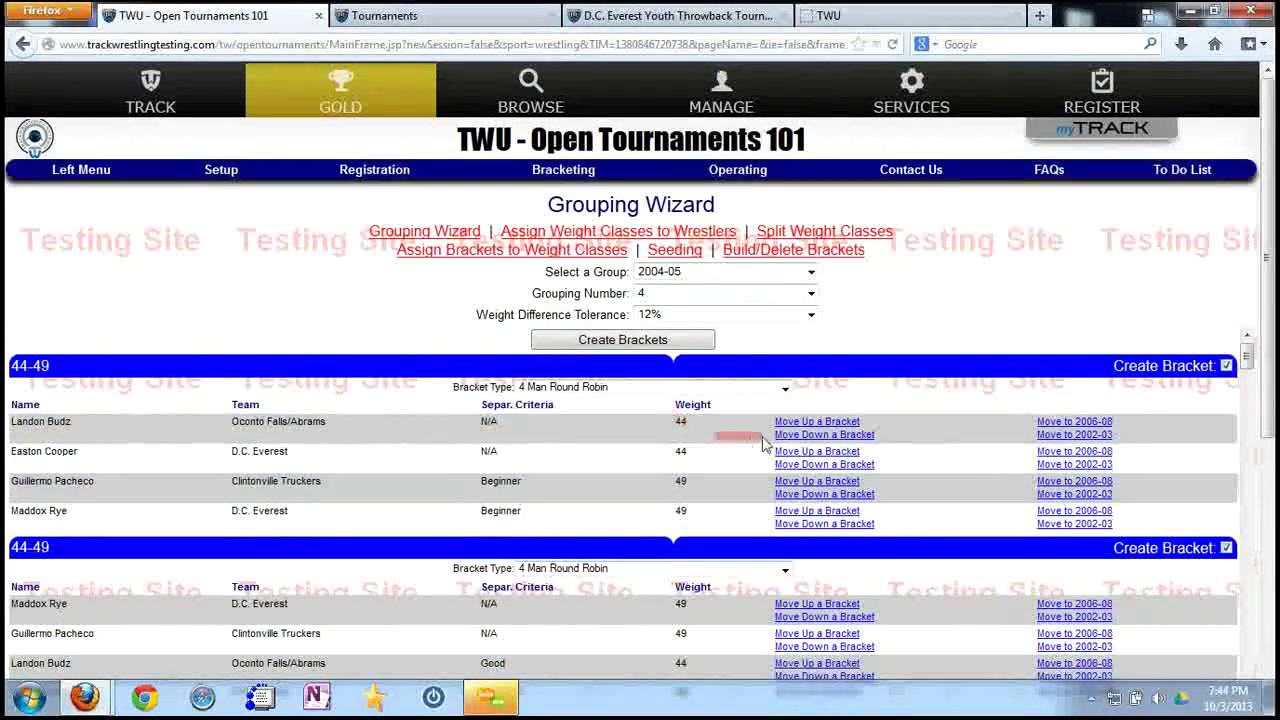
{"action": "scroll", "coordinate": [900, 450], "scroll_direction": "down", "scroll_amount": 10}
{"action": "scroll", "coordinate": [937, 468], "scroll_direction": "down", "scroll_amount": 10}
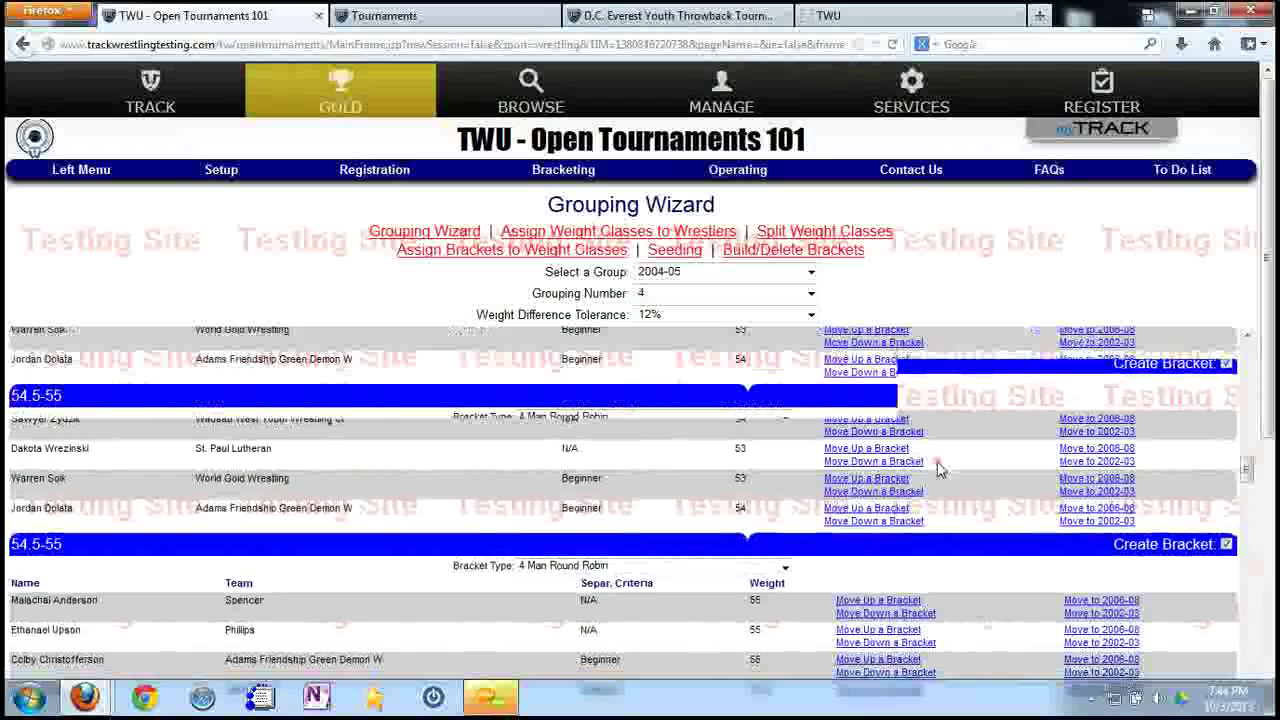
{"action": "scroll", "coordinate": [937, 470], "scroll_direction": "down", "scroll_amount": 10}
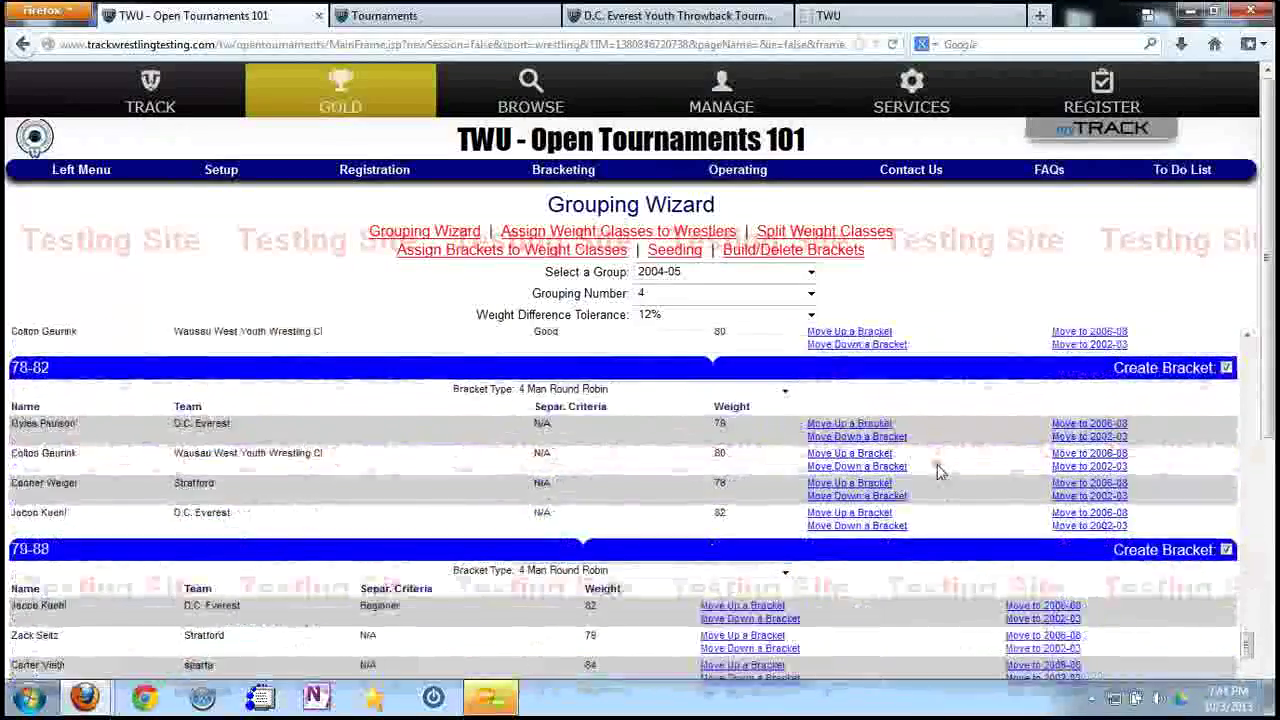
{"action": "scroll", "coordinate": [937, 470], "scroll_direction": "down", "scroll_amount": 5}
{"action": "scroll", "coordinate": [912, 420], "scroll_direction": "up", "scroll_amount": 3}
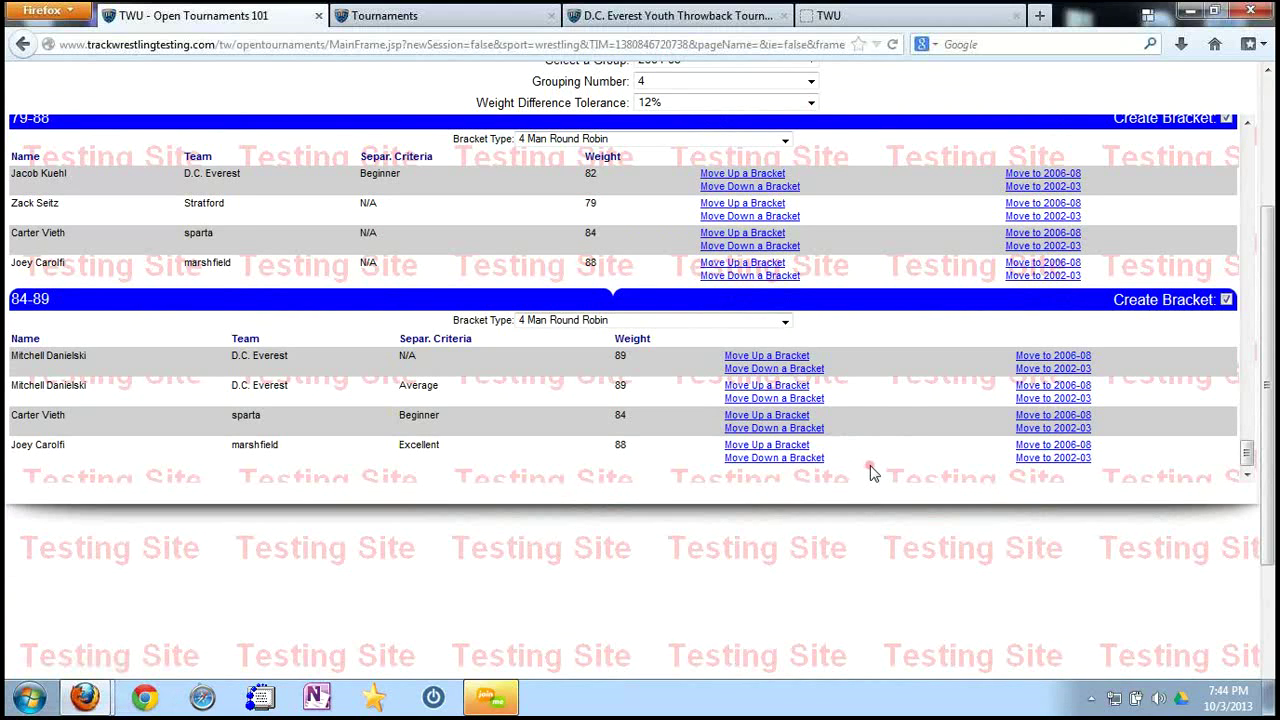
Move the 79-, 89-, 82- and 84-pound wrestlers between brackets to form 84-89 and 79-89.
{"action": "scroll", "coordinate": [870, 470], "scroll_direction": "up", "scroll_amount": 2}
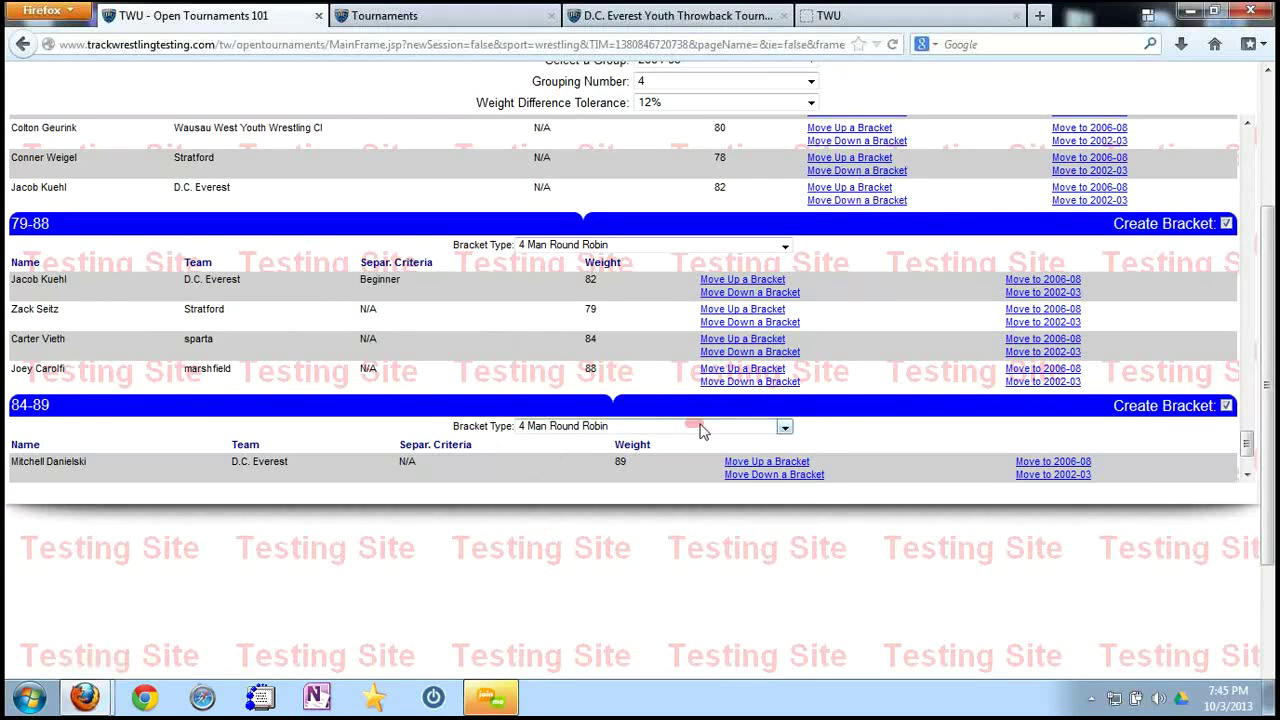
{"action": "scroll", "coordinate": [903, 423], "scroll_direction": "down", "scroll_amount": 2}
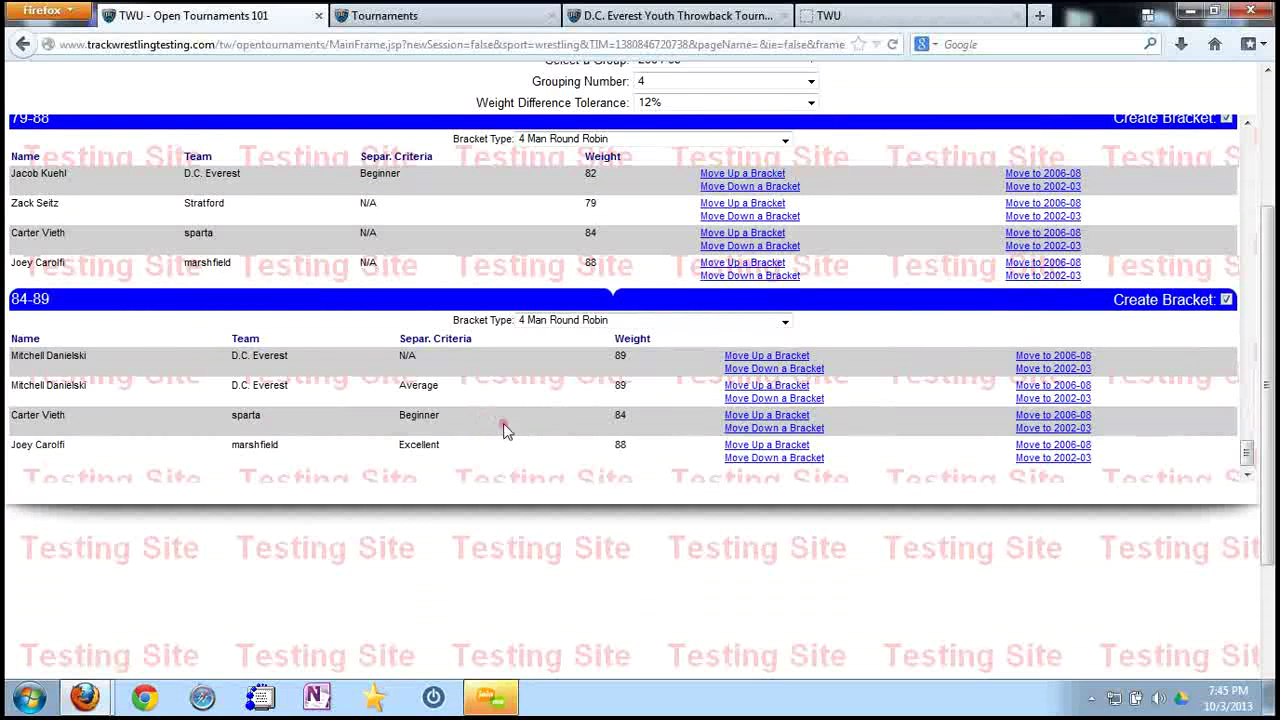
{"action": "left_click", "coordinate": [742, 217]}
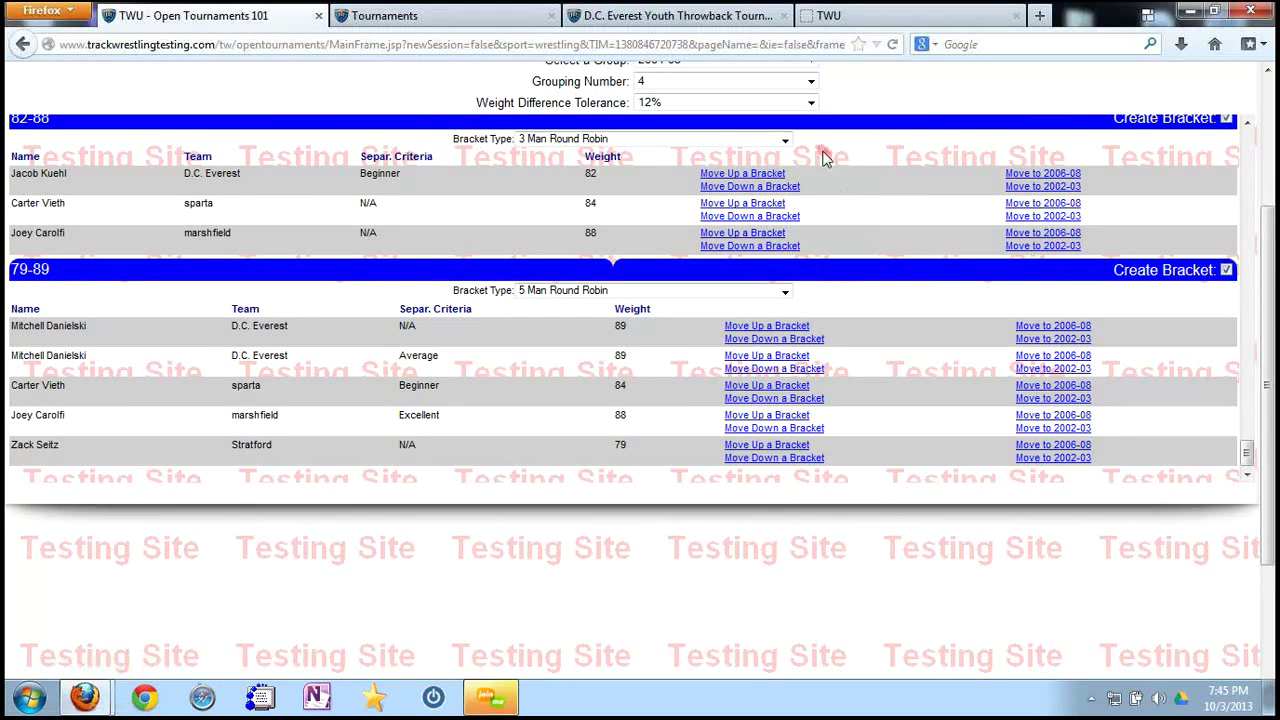
{"action": "left_click", "coordinate": [768, 326]}
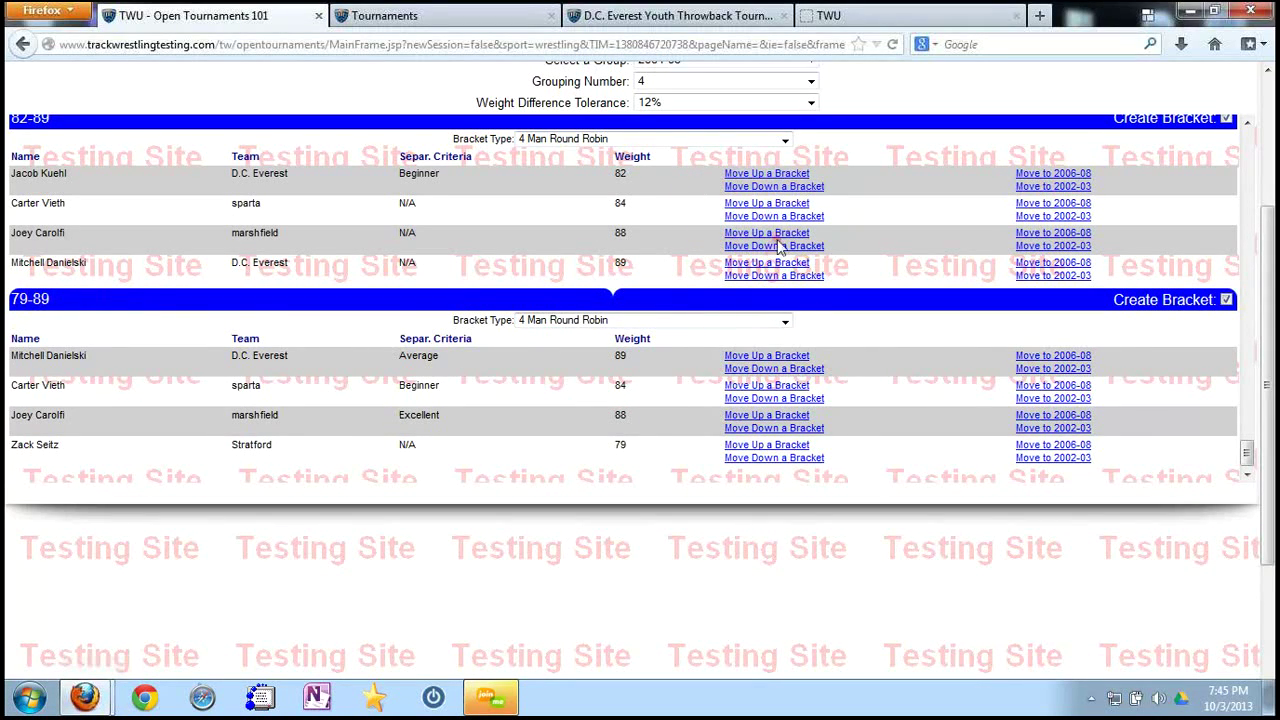
{"action": "left_click", "coordinate": [778, 187]}
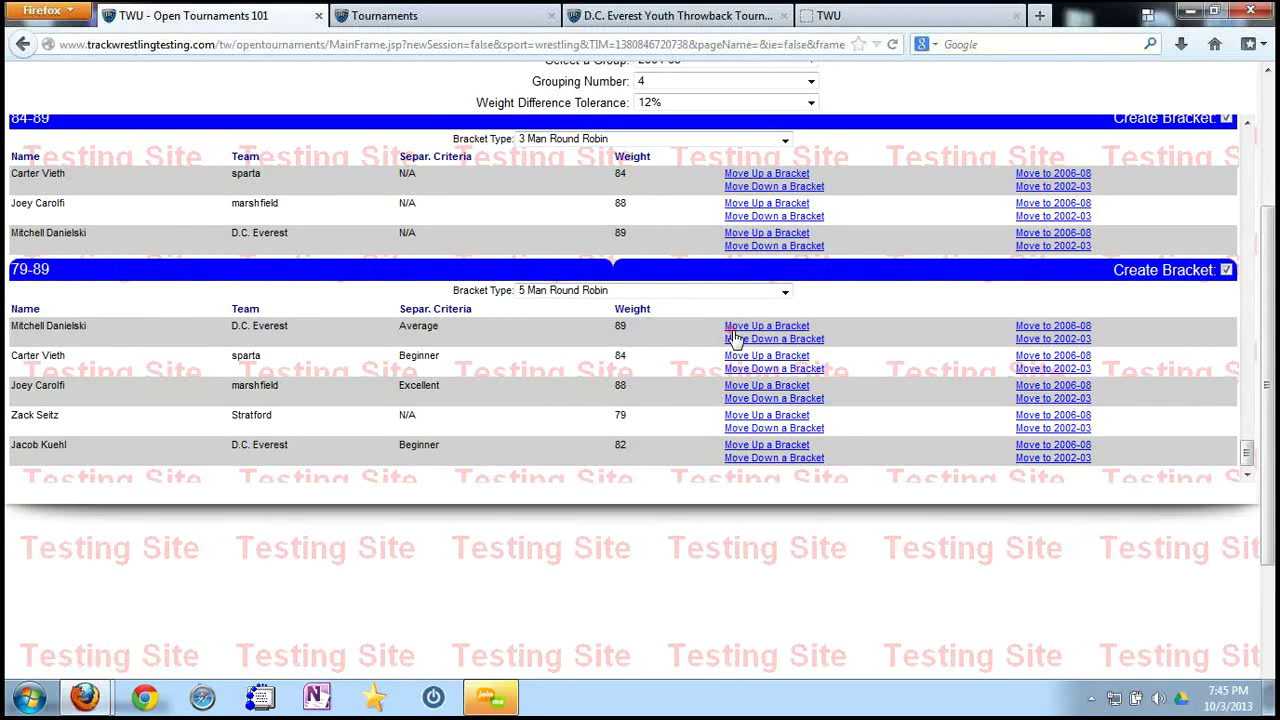
{"action": "left_click", "coordinate": [785, 292]}
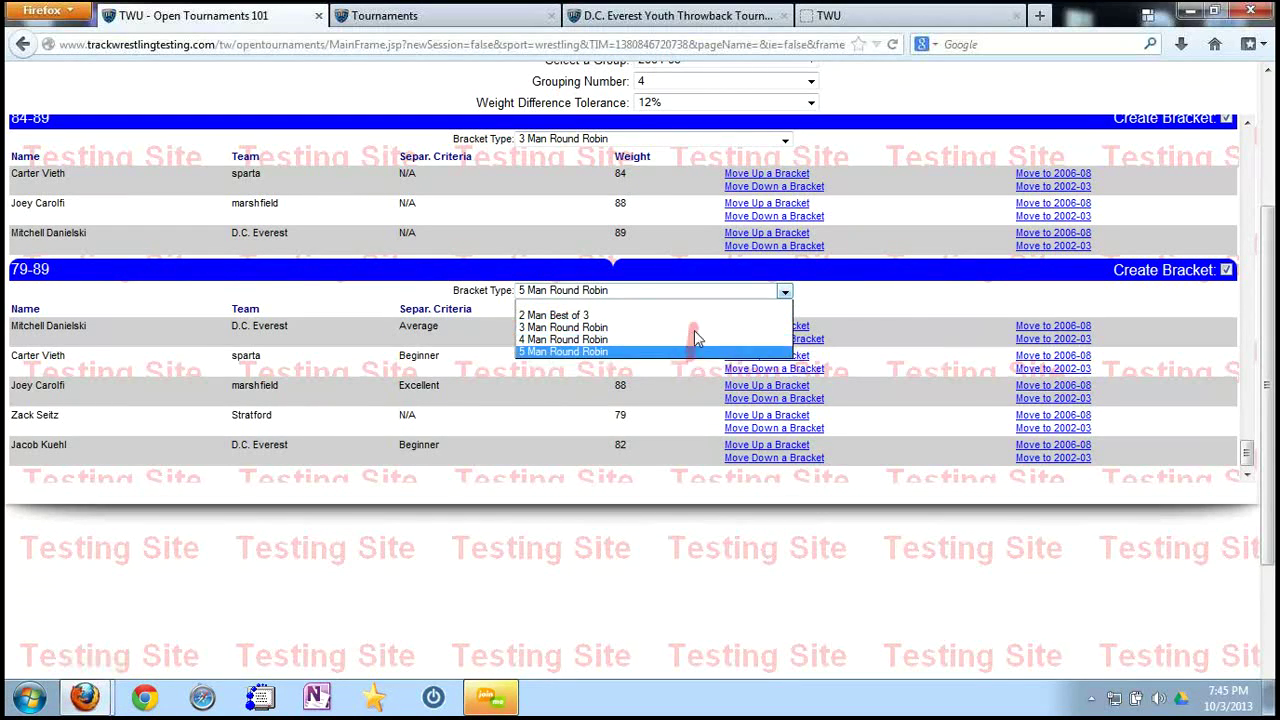
{"action": "left_click", "coordinate": [893, 305]}
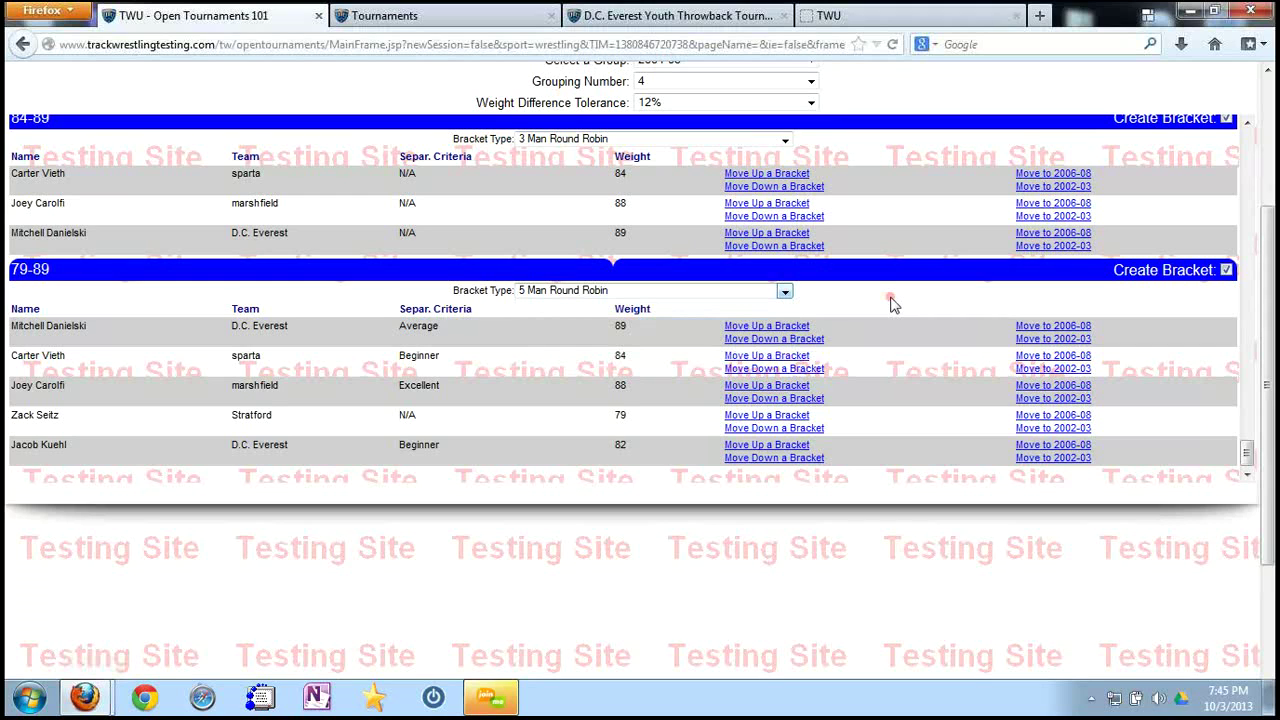
{"action": "left_click", "coordinate": [789, 357]}
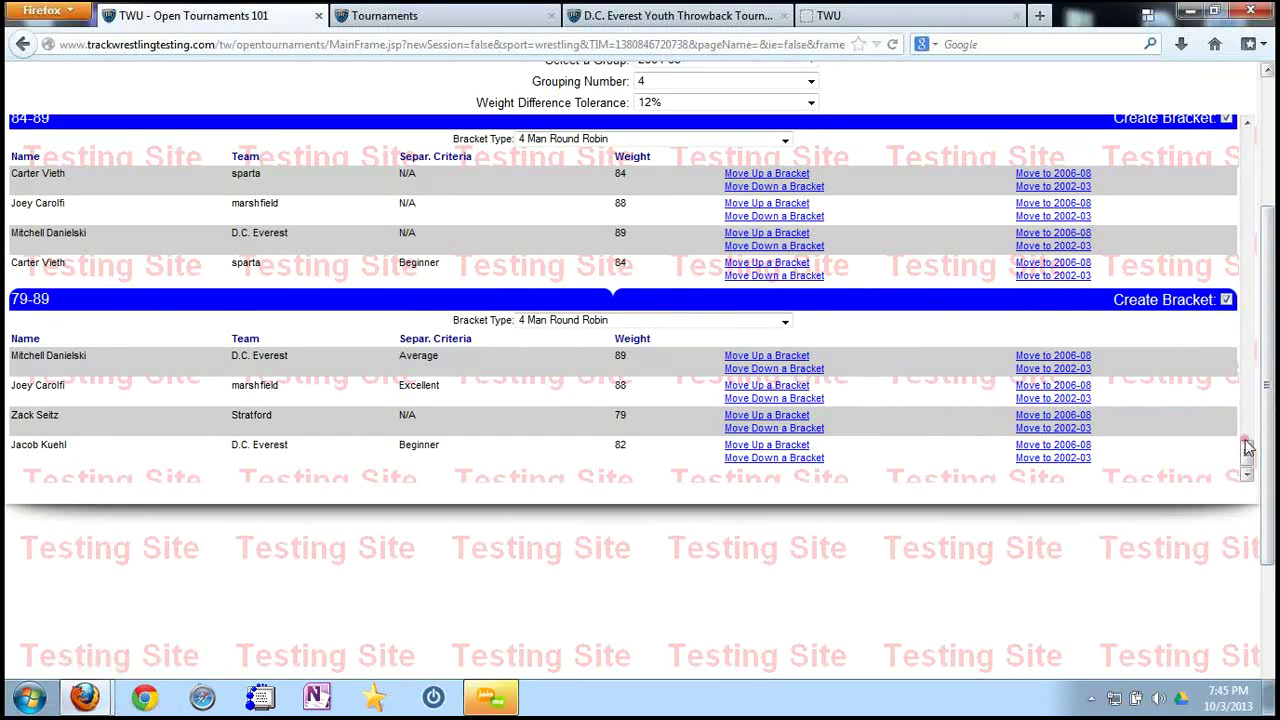
Uncheck Create Bracket for the 79-89 bracket.
{"action": "left_click_drag", "start_coordinate": [1246, 450], "coordinate": [1220, 205]}
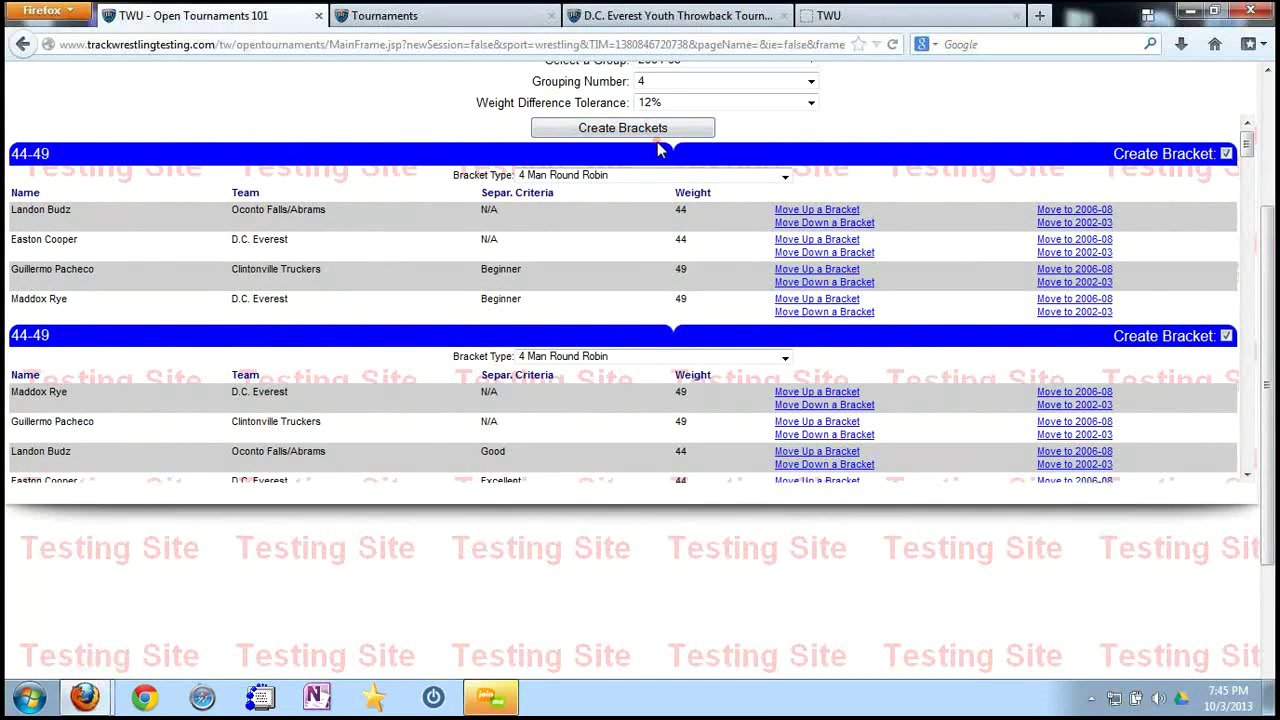
{"action": "left_click_drag", "start_coordinate": [1248, 148], "coordinate": [1248, 468]}
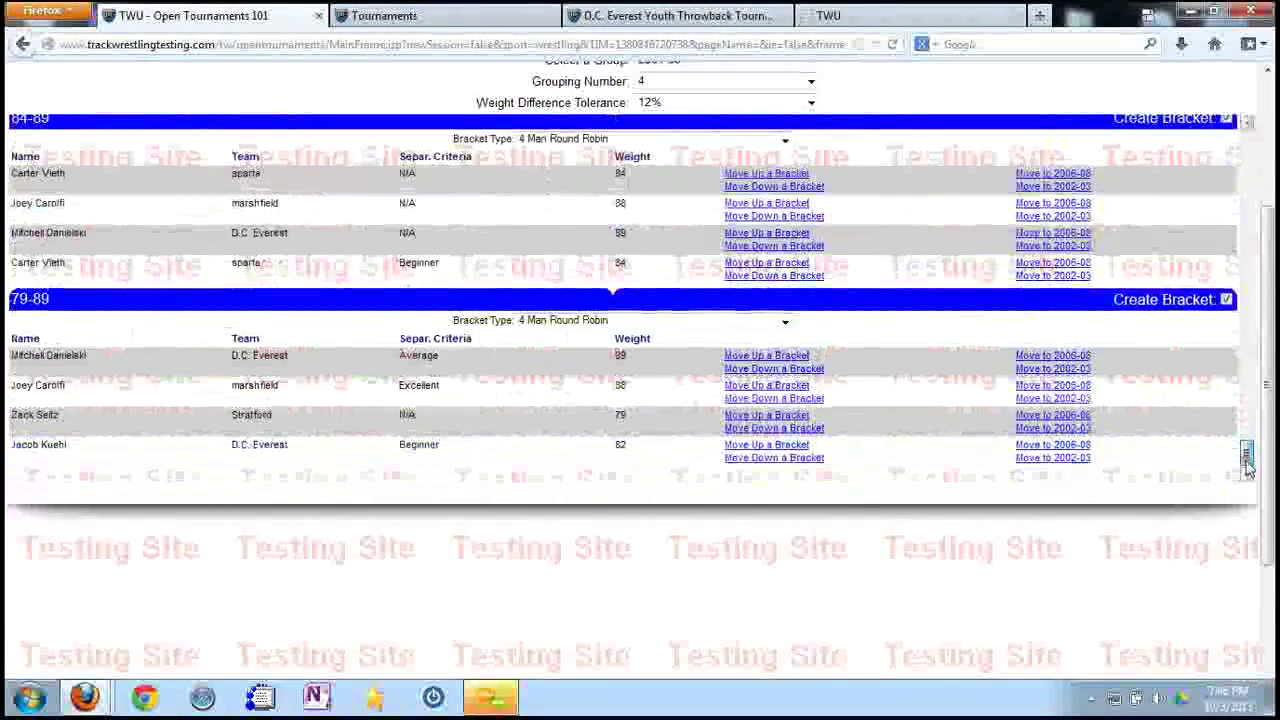
{"action": "left_click", "coordinate": [1226, 300]}
Exclude the 84-89 bracket and create the remaining checked 2004-05 brackets.
{"action": "scroll", "coordinate": [1244, 440], "scroll_direction": "up", "scroll_amount": 5}
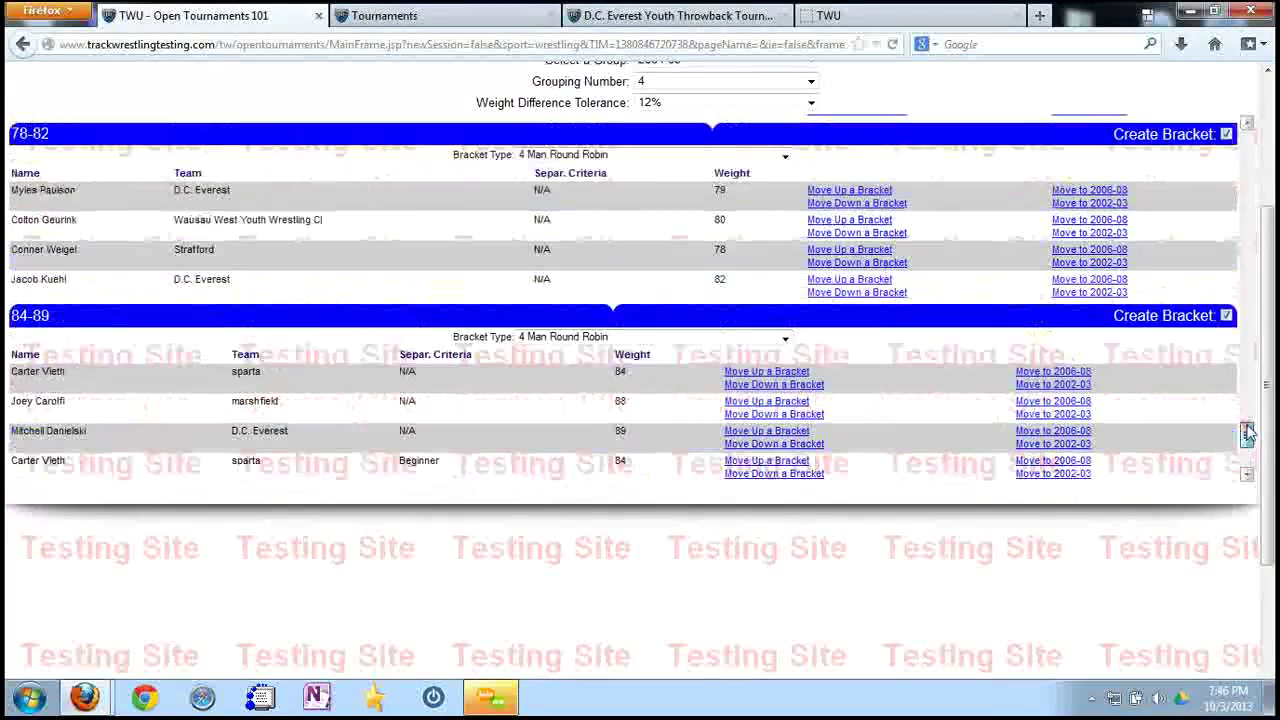
{"action": "left_click", "coordinate": [1227, 389]}
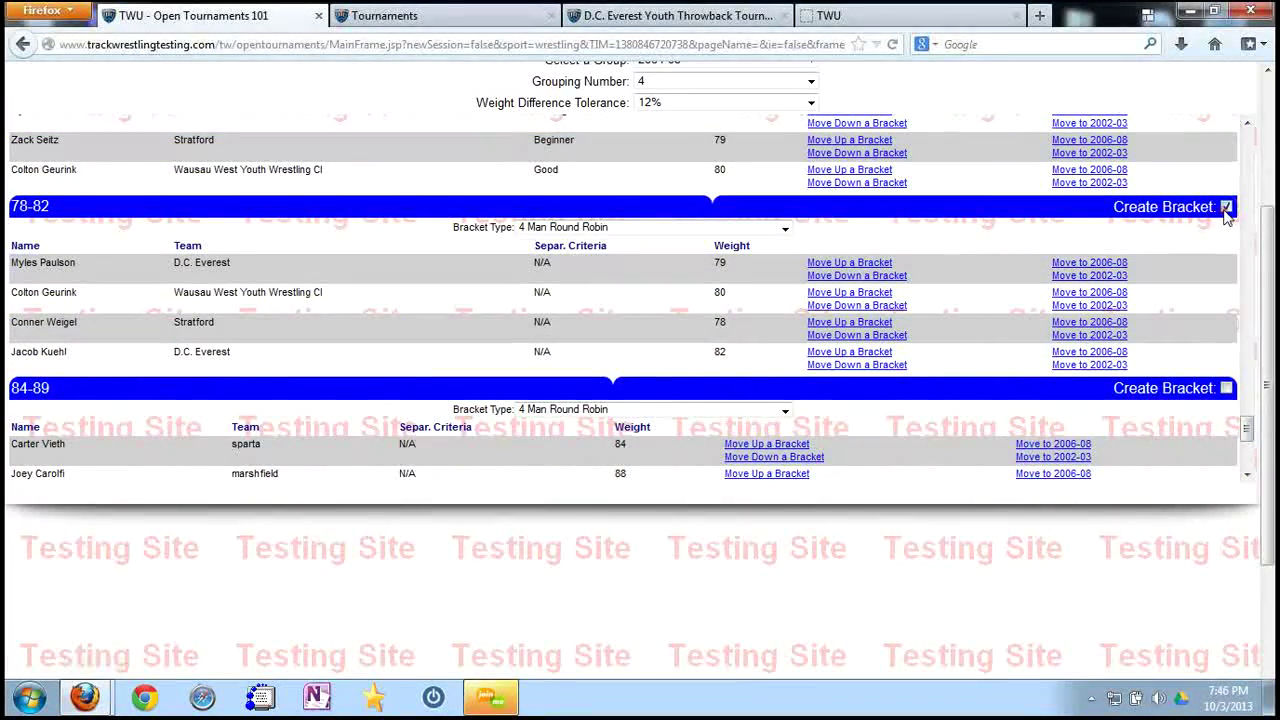
{"action": "scroll", "coordinate": [1247, 428], "scroll_direction": "up", "scroll_amount": 4}
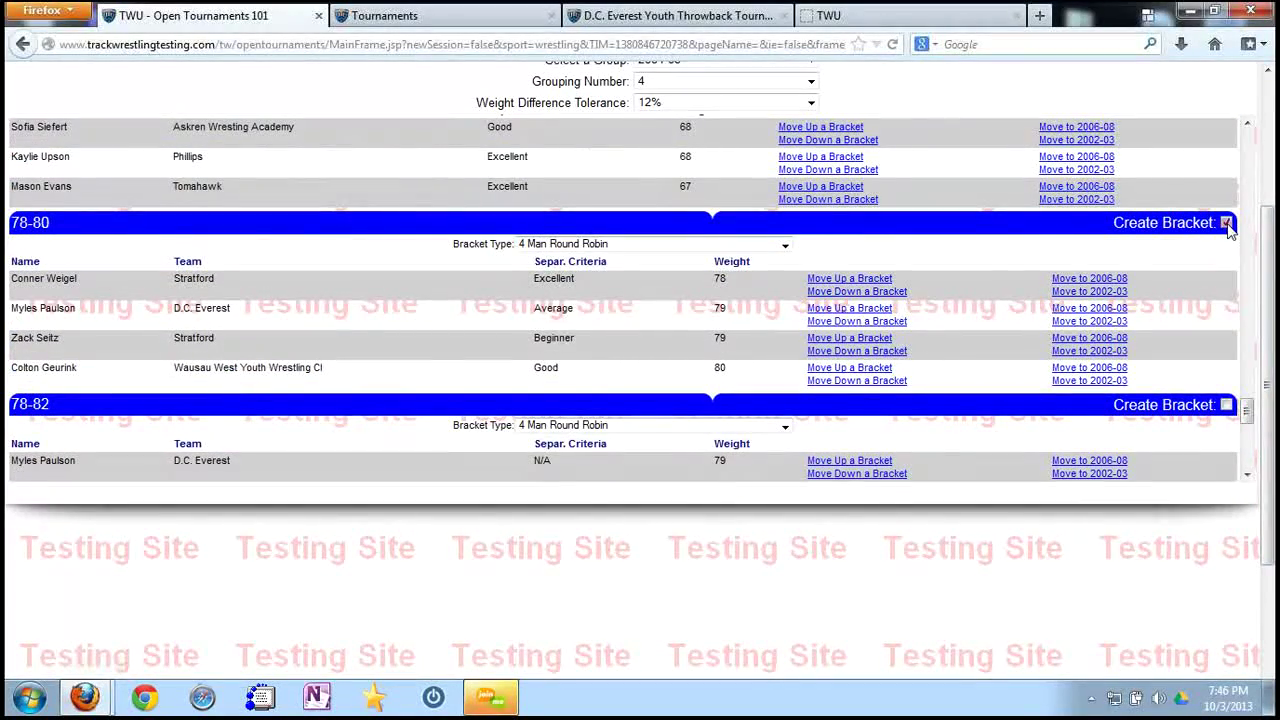
{"action": "scroll", "coordinate": [1249, 415], "scroll_direction": "up", "scroll_amount": 15}
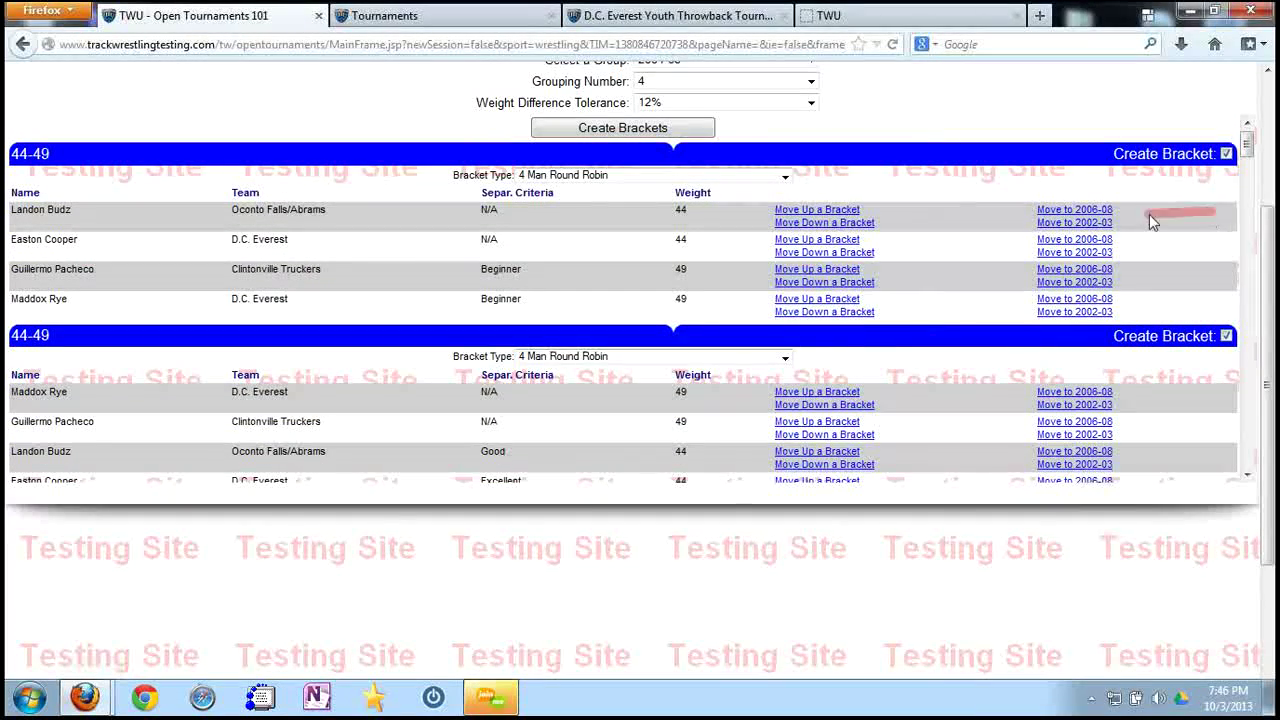
{"action": "left_click", "coordinate": [677, 131]}
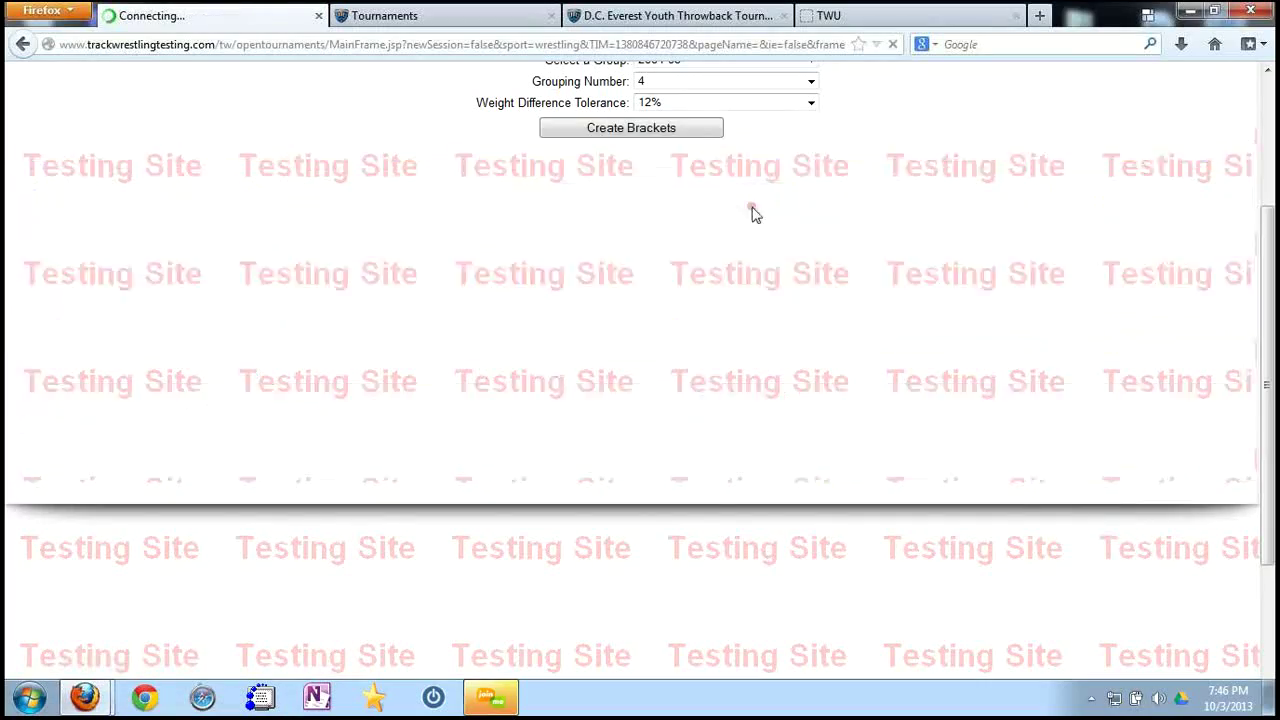
{"action": "scroll", "coordinate": [812, 265], "scroll_direction": "down", "scroll_amount": 4}
{"action": "left_click_drag", "start_coordinate": [1268, 390], "coordinate": [1268, 283]}
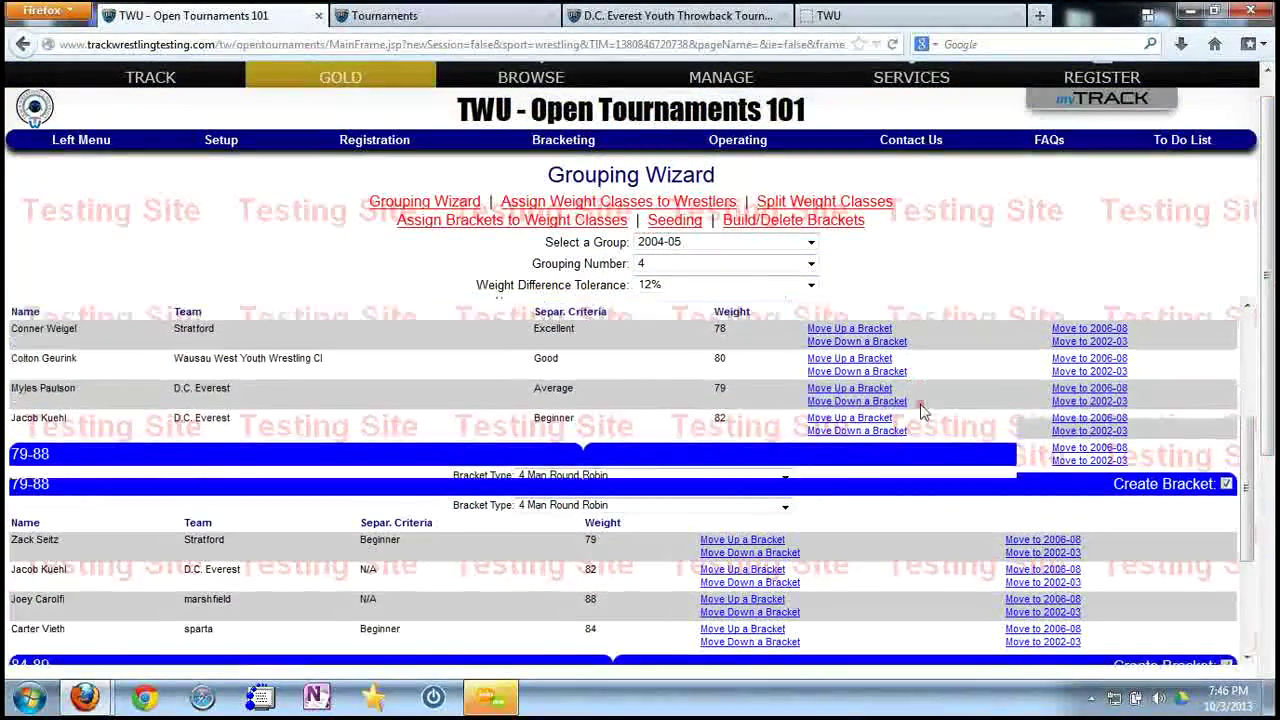
{"action": "scroll", "coordinate": [922, 410], "scroll_direction": "down", "scroll_amount": 3}
{"action": "scroll", "coordinate": [920, 420], "scroll_direction": "up", "scroll_amount": 8}
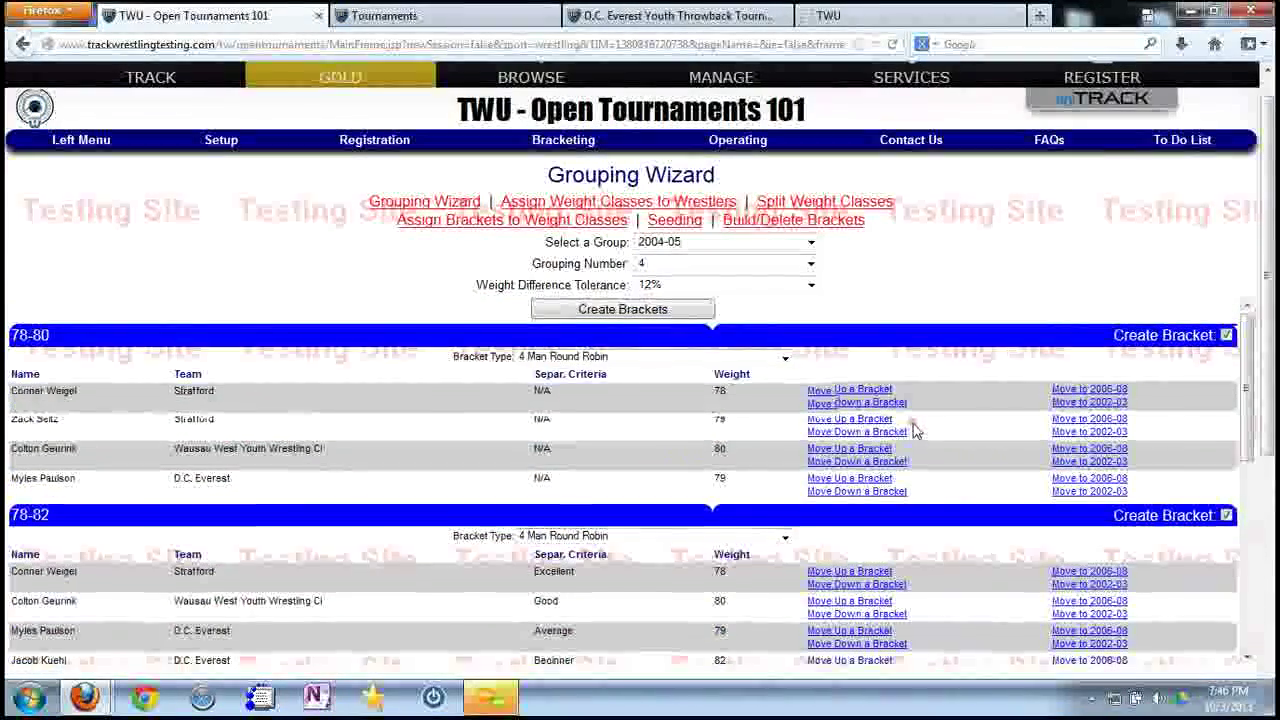
Set Weight Difference Tolerance to 15% and create brackets for the new groupings.
{"action": "left_click", "coordinate": [756, 286]}
{"action": "left_click", "coordinate": [668, 496]}
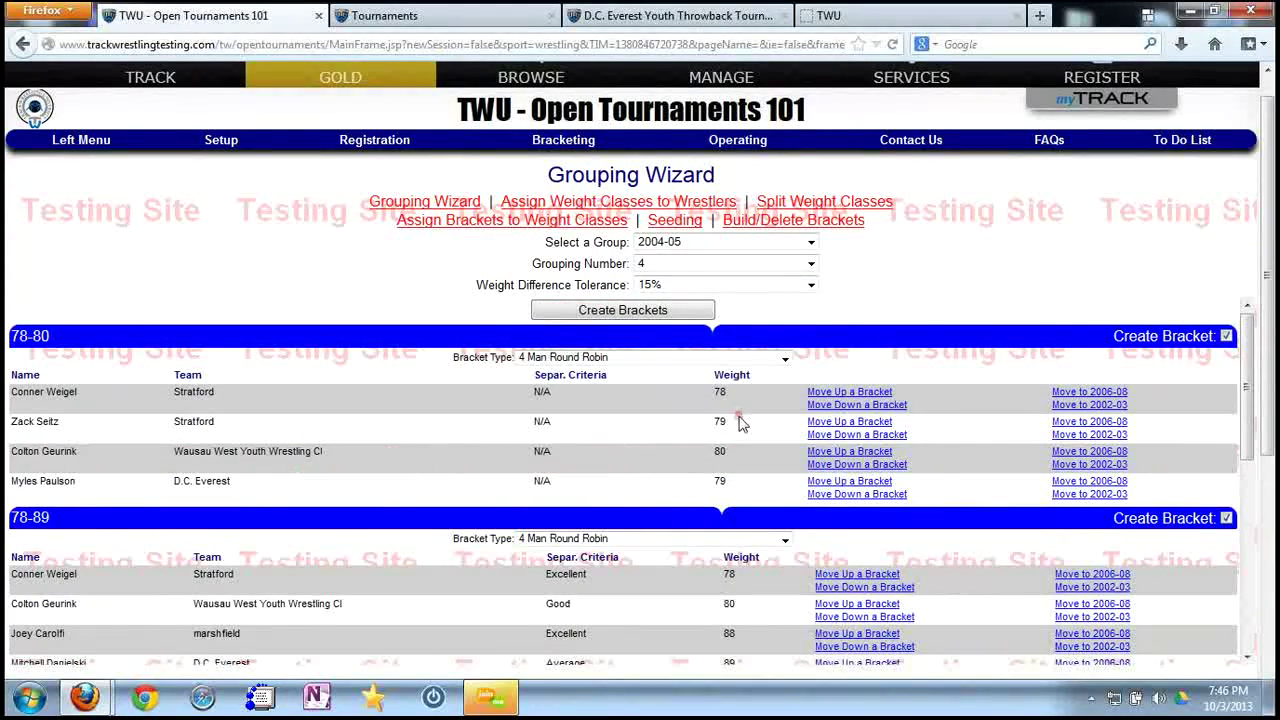
{"action": "scroll", "coordinate": [748, 437], "scroll_direction": "down", "scroll_amount": 8}
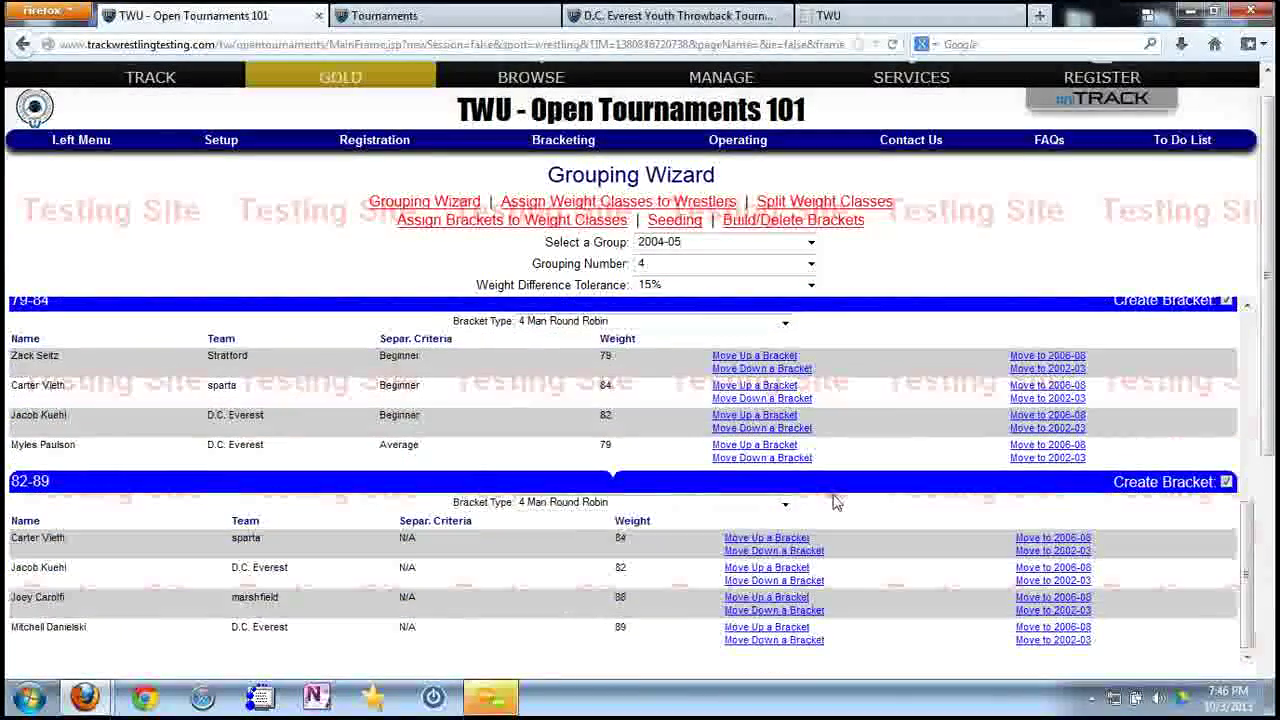
{"action": "scroll", "coordinate": [836, 502], "scroll_direction": "down", "scroll_amount": 3}
{"action": "scroll", "coordinate": [850, 490], "scroll_direction": "up", "scroll_amount": 6}
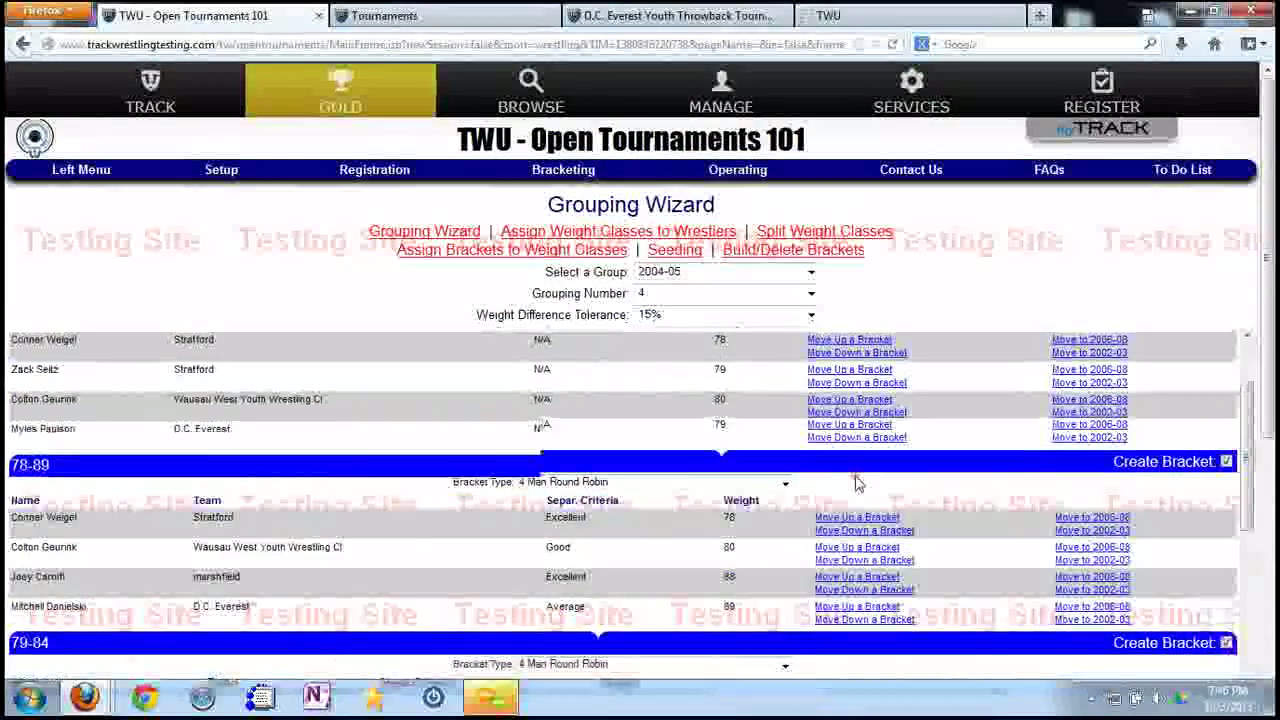
{"action": "scroll", "coordinate": [855, 483], "scroll_direction": "up", "scroll_amount": 2}
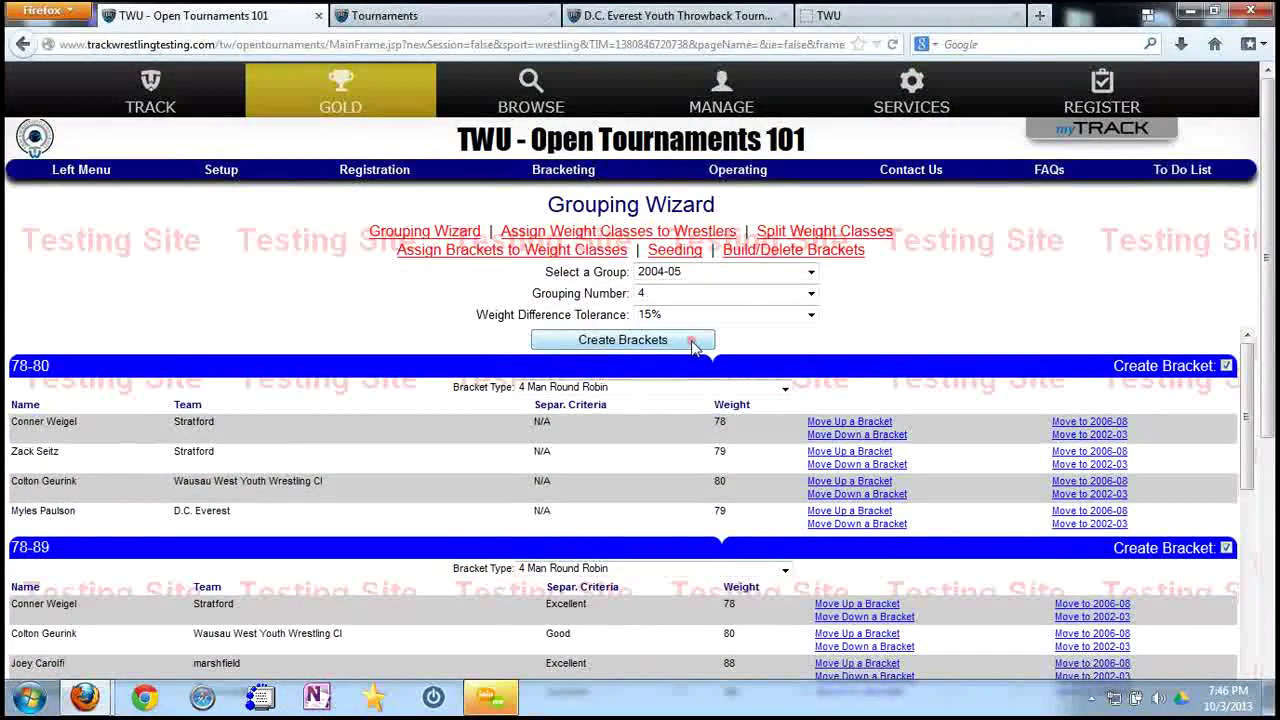
{"action": "left_click", "coordinate": [693, 341]}
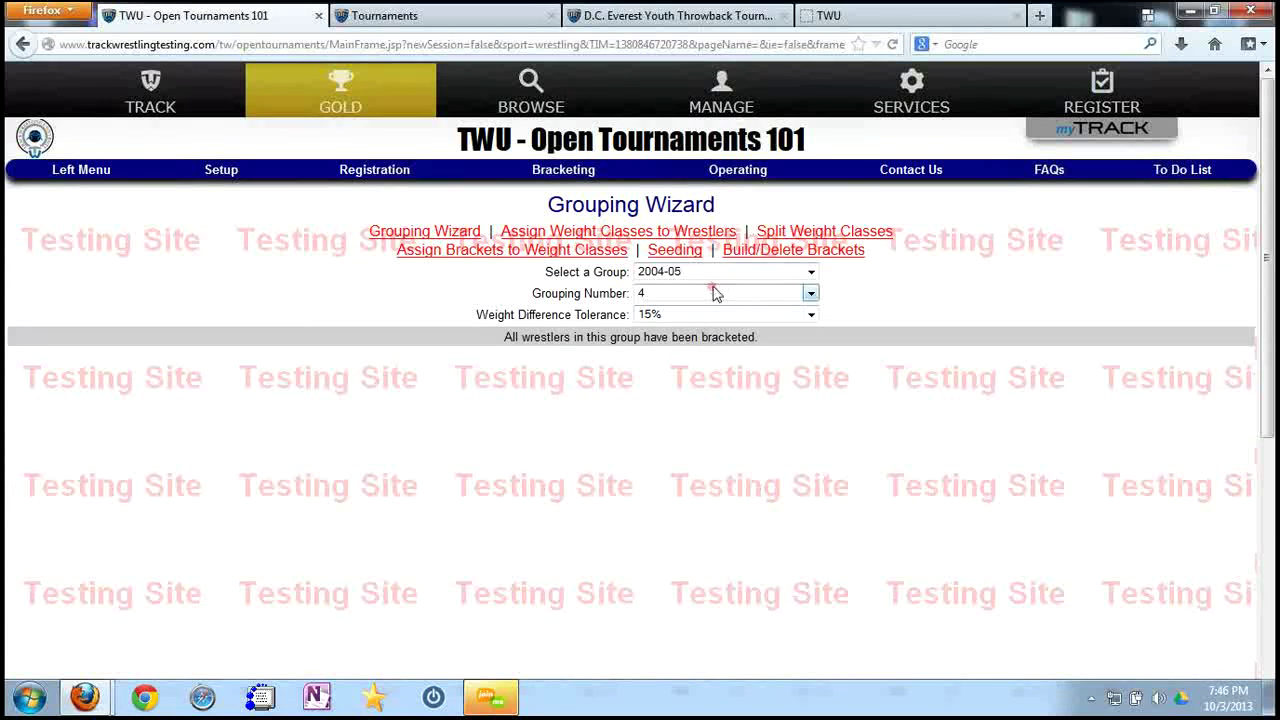
Switch the Grouping Wizard to the 2002-03 group and create its brackets.
{"action": "left_click", "coordinate": [721, 272]}
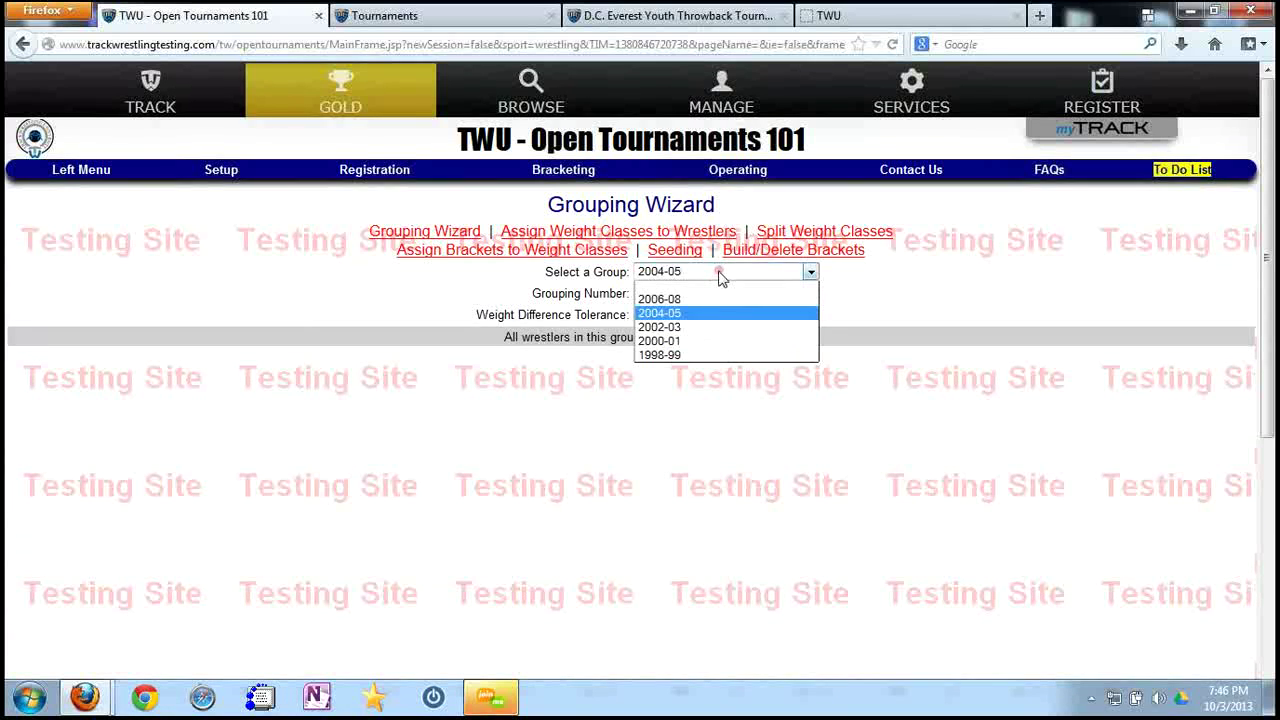
{"action": "left_click", "coordinate": [684, 330]}
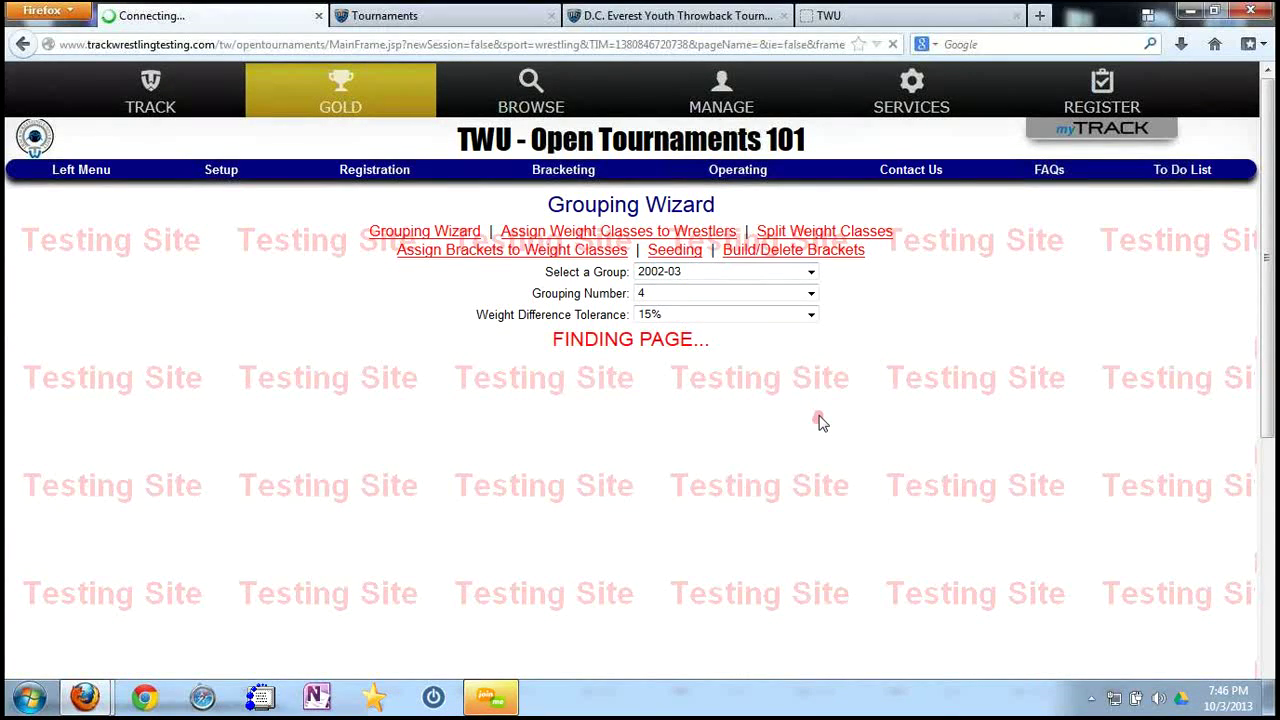
{"action": "scroll", "coordinate": [908, 505], "scroll_direction": "down", "scroll_amount": 3}
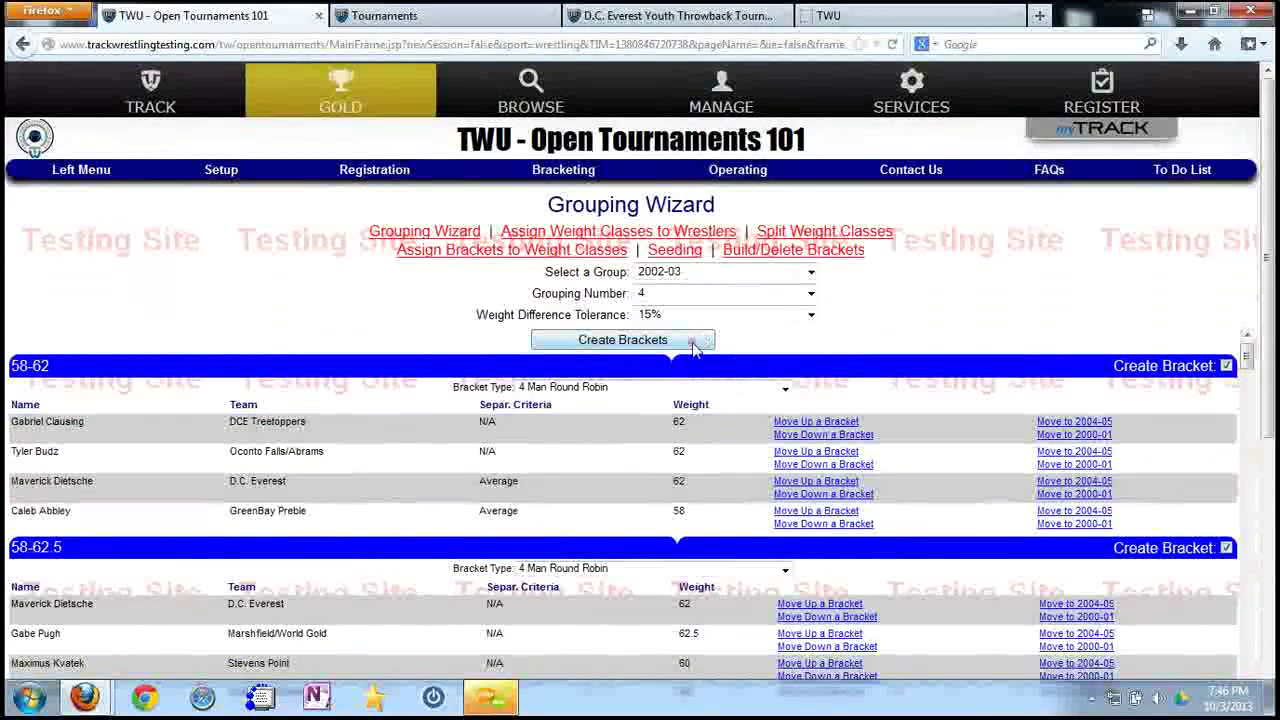
{"action": "left_click", "coordinate": [694, 342]}
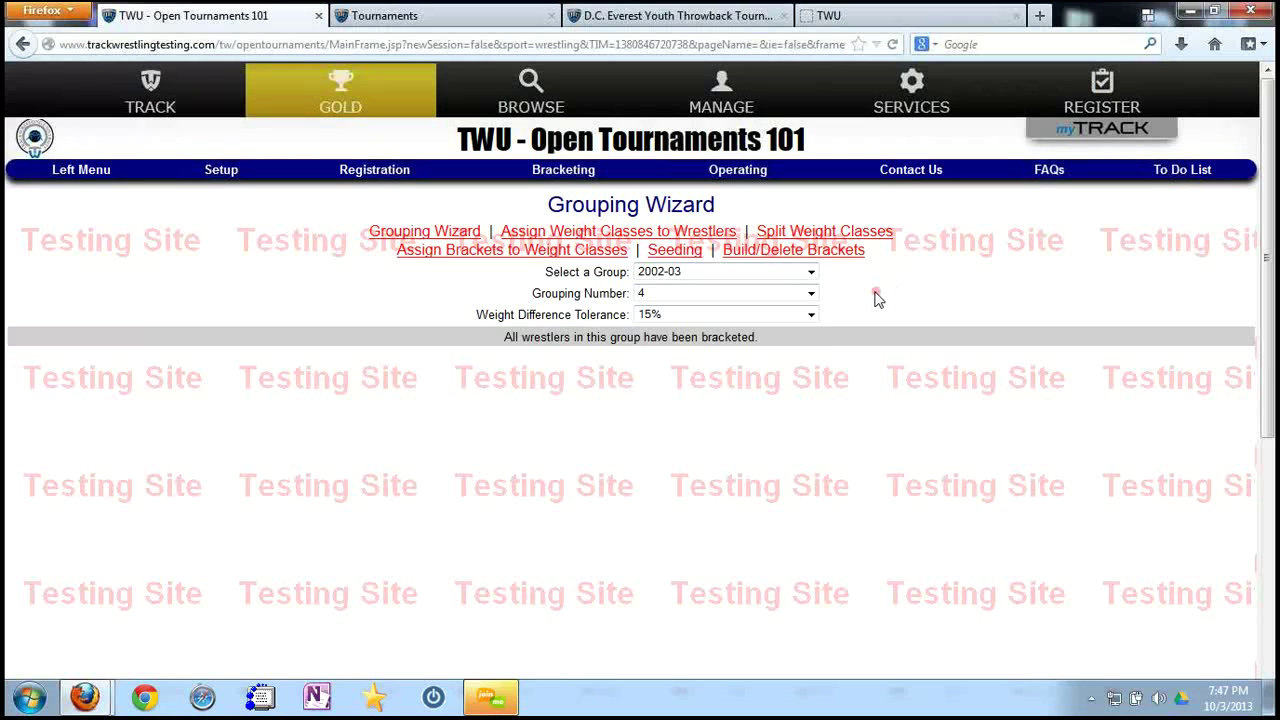
{"action": "left_click", "coordinate": [376, 172]}
{"action": "left_click", "coordinate": [564, 172]}
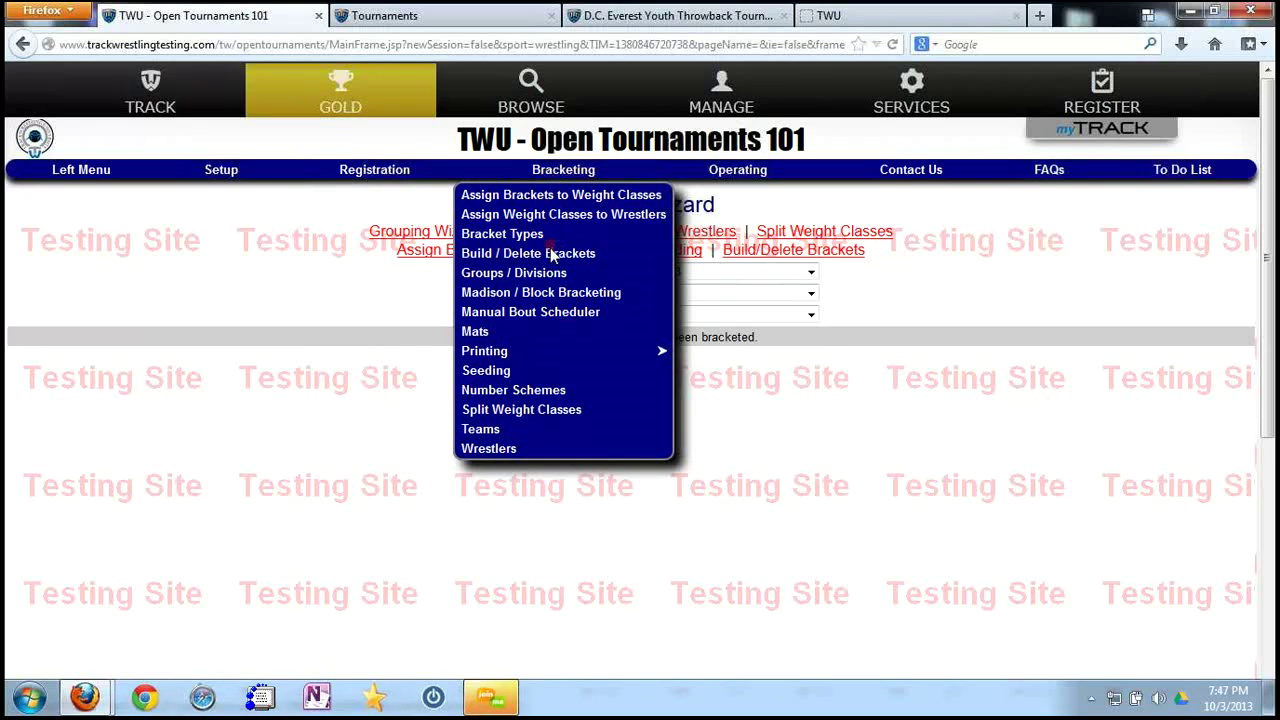
{"action": "left_click", "coordinate": [550, 273]}
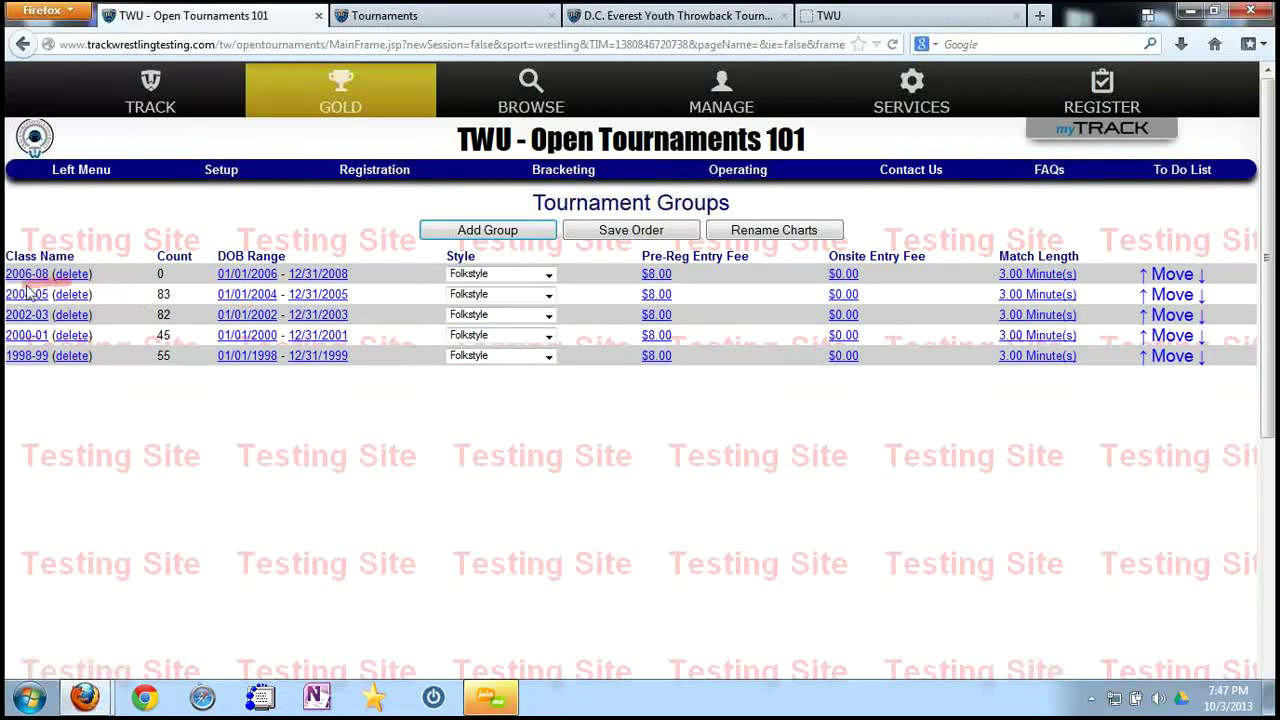
{"action": "left_click", "coordinate": [27, 294]}
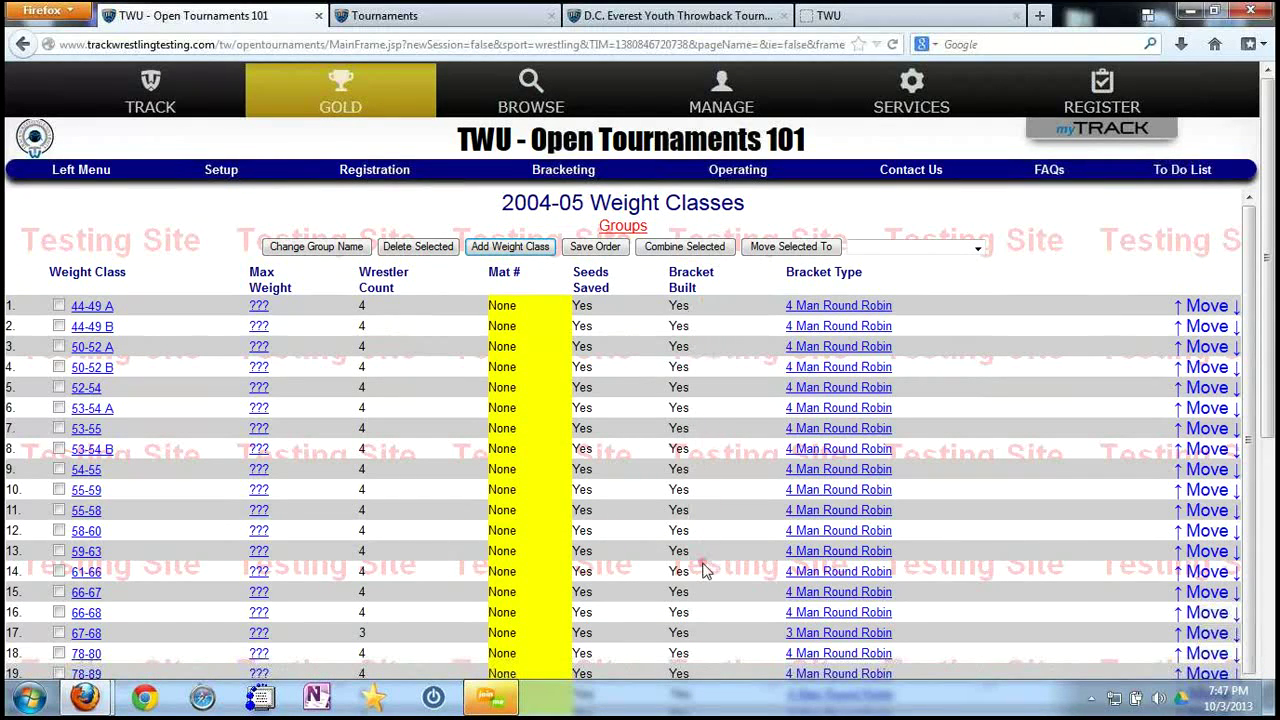
{"action": "scroll", "coordinate": [528, 352], "scroll_direction": "down", "scroll_amount": 1}
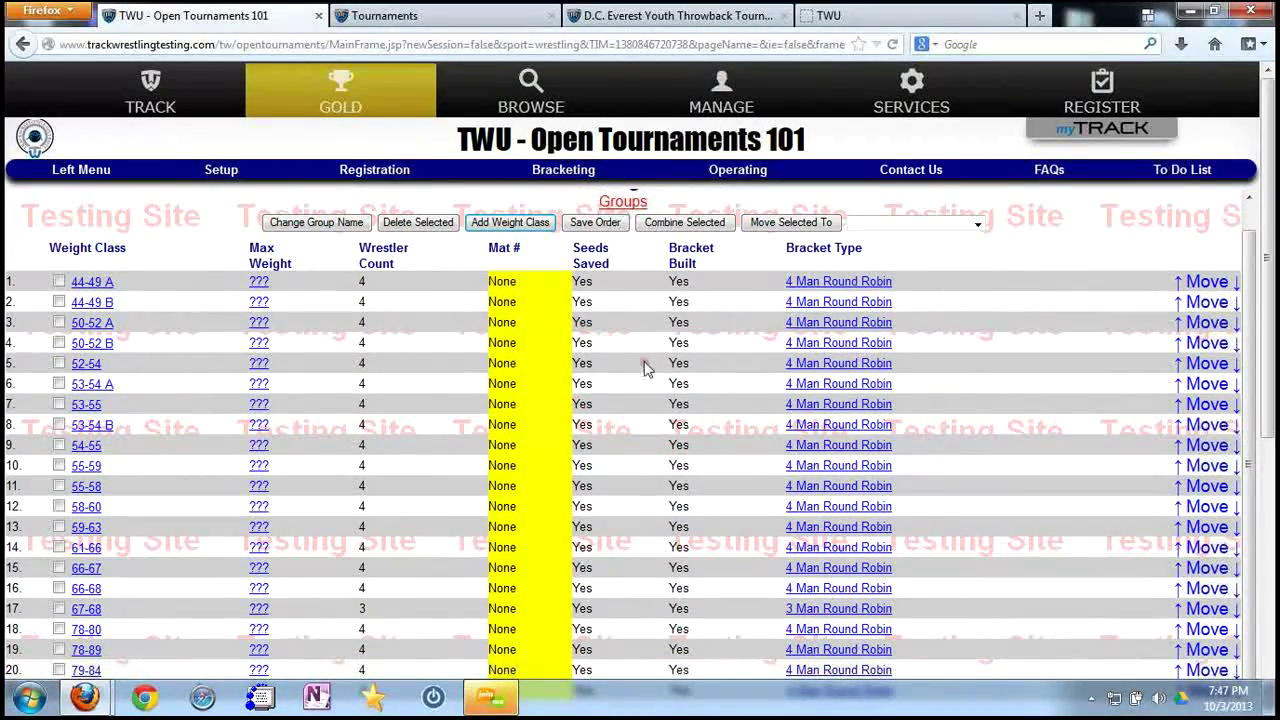
{"action": "scroll", "coordinate": [642, 350], "scroll_direction": "up", "scroll_amount": 1}
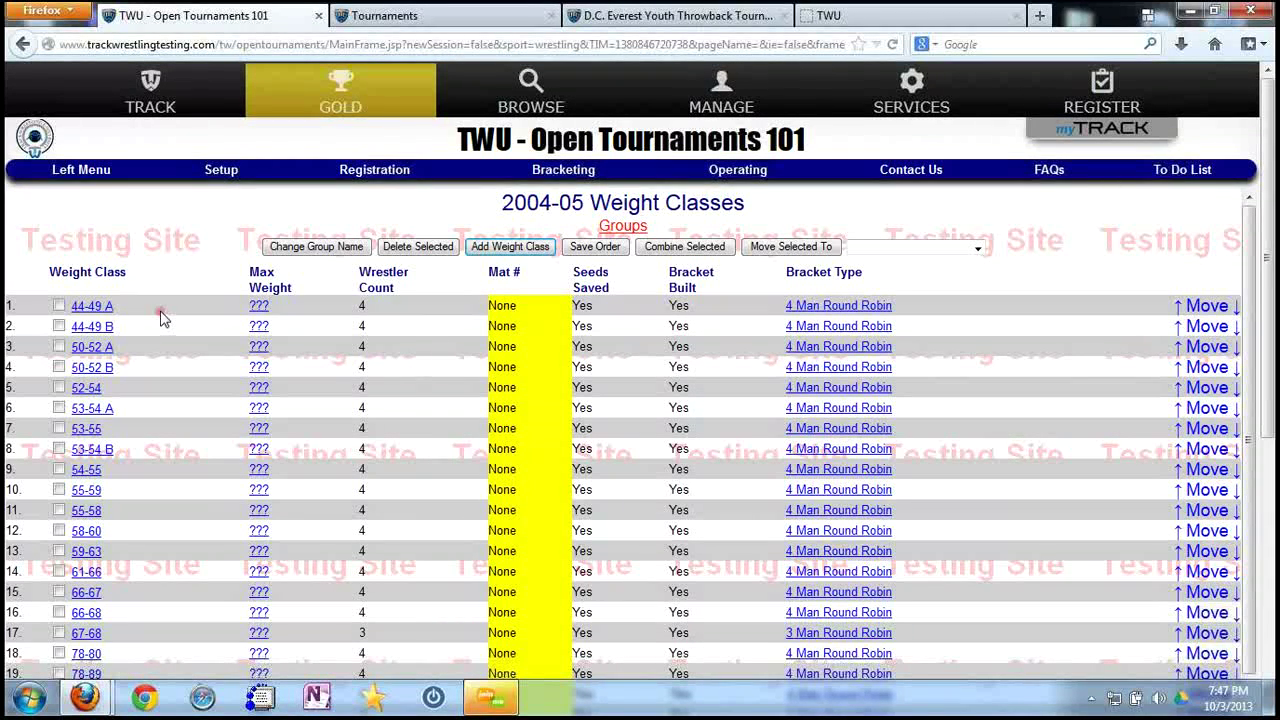
{"action": "left_click", "coordinate": [94, 389]}
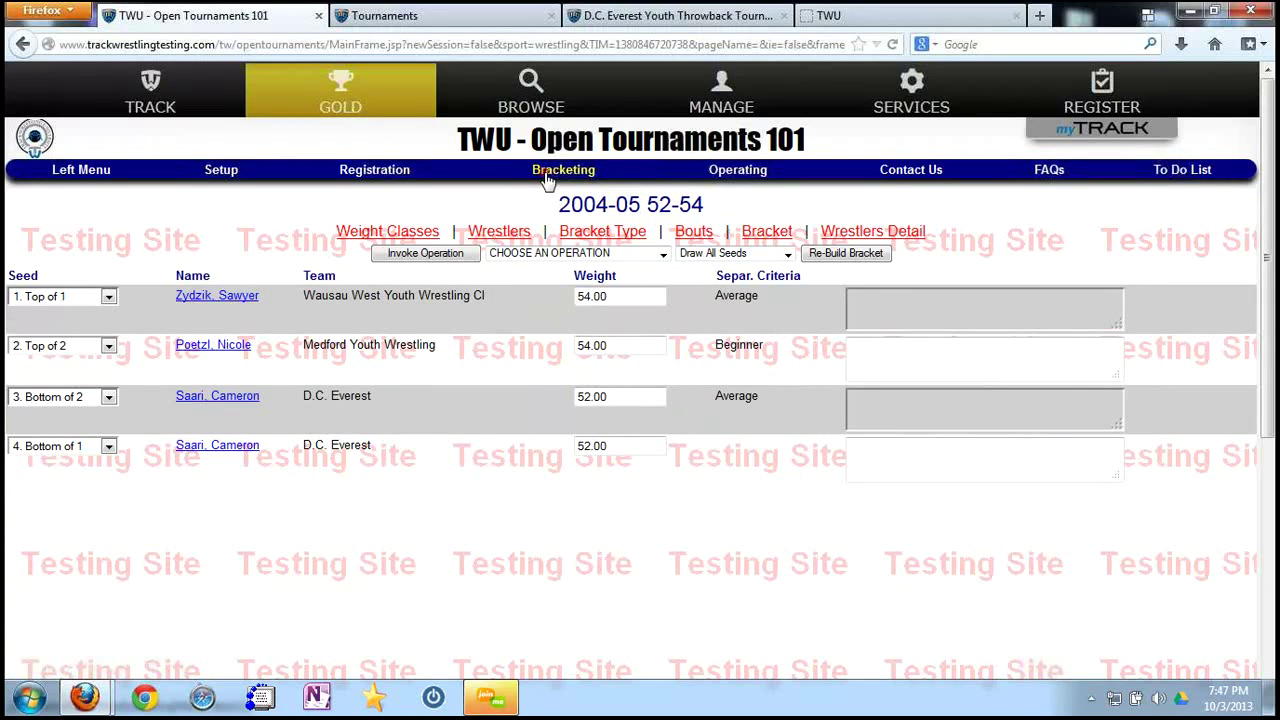
Go to Operating > Mats and open the Assign Mats page for Mats 1-4.
{"action": "left_click", "coordinate": [727, 183]}
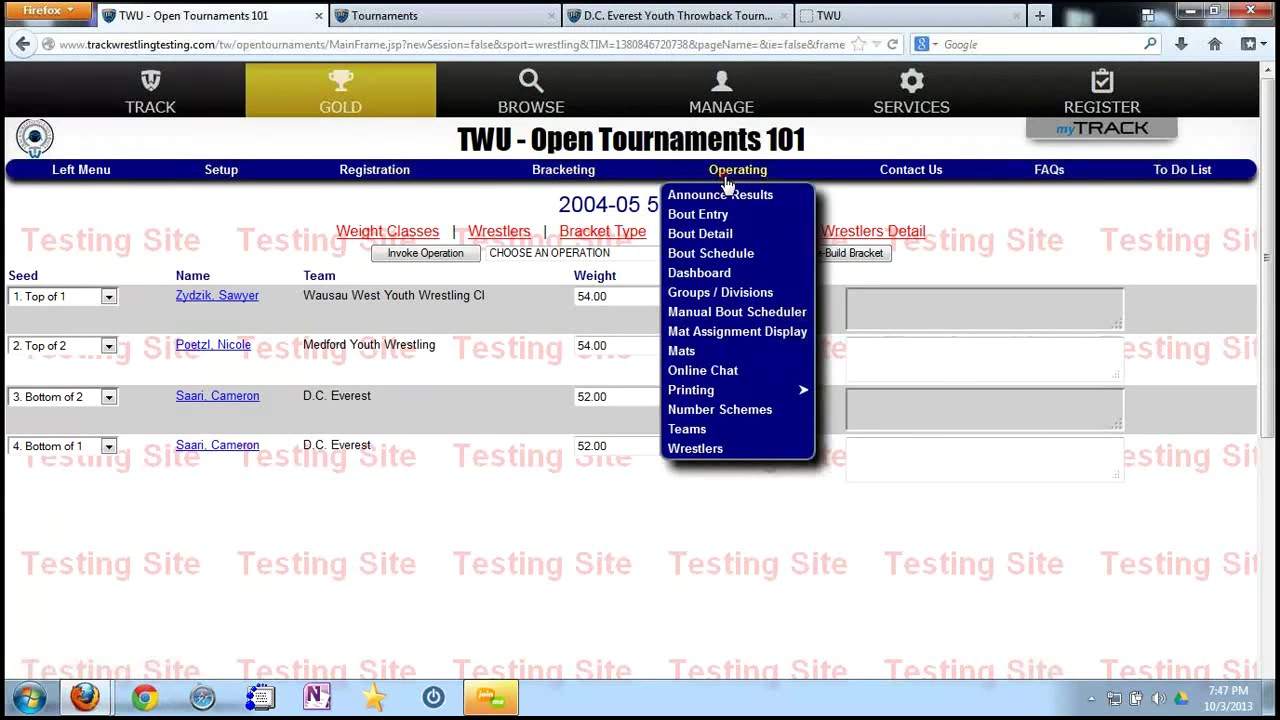
{"action": "left_click", "coordinate": [684, 354]}
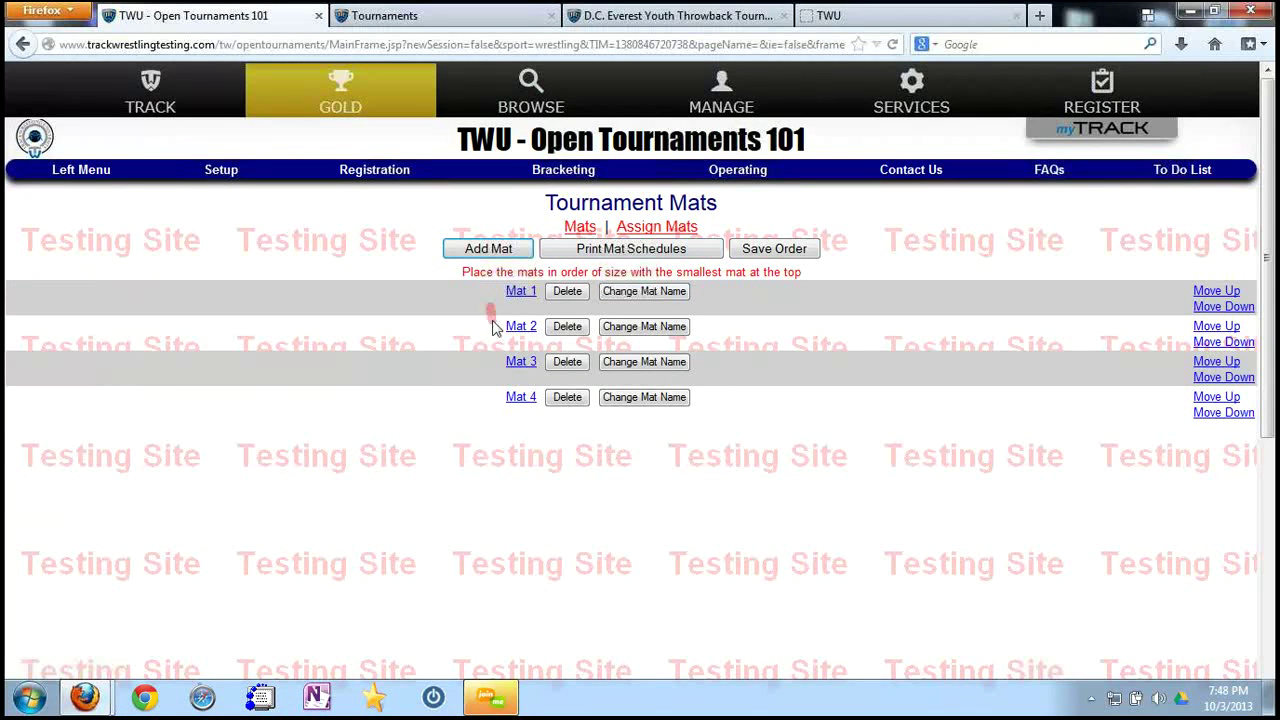
{"action": "left_click", "coordinate": [648, 229]}
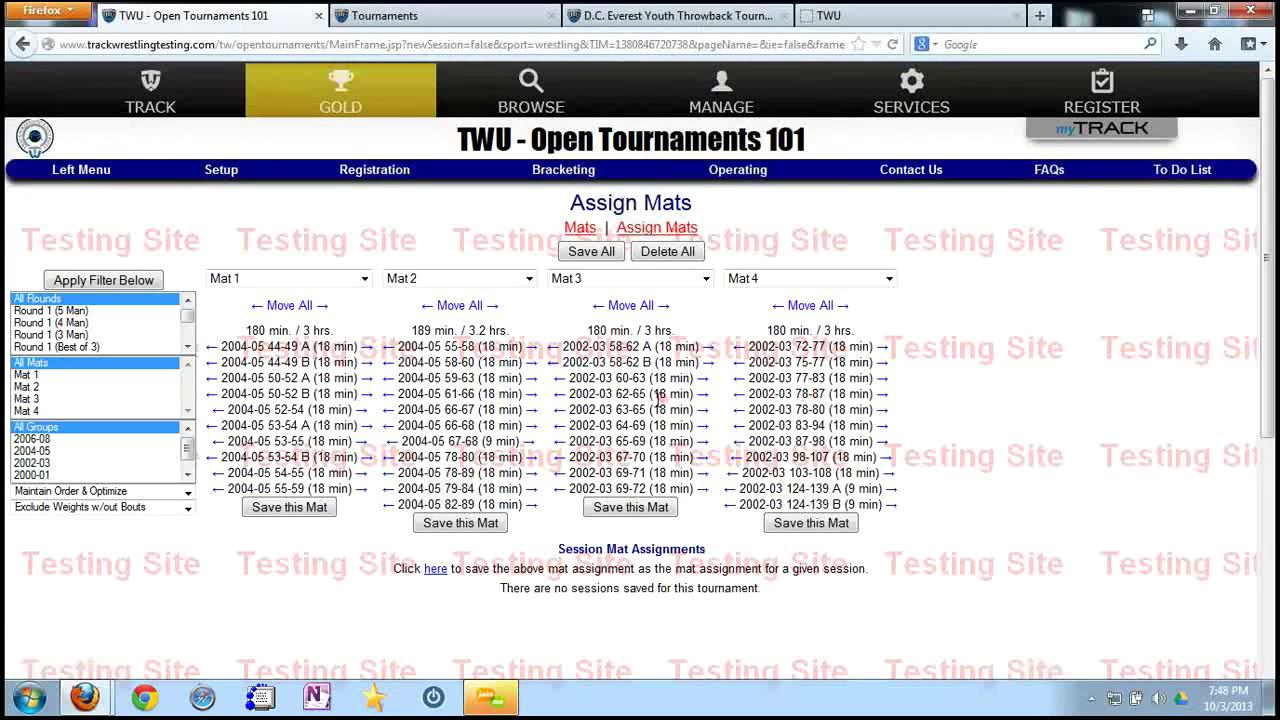
Re-optimize mats with Just Optimize, then revert to Maintain Order & Optimize.
{"action": "left_click", "coordinate": [531, 505]}
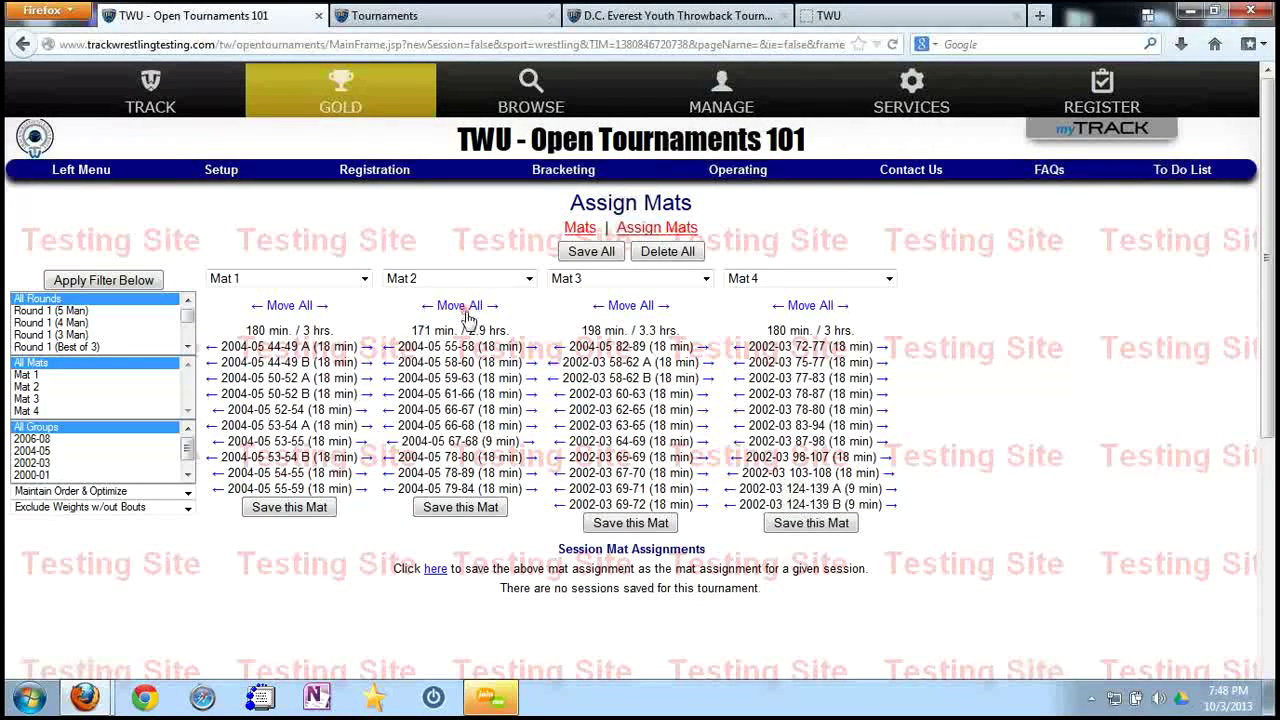
{"action": "left_click", "coordinate": [645, 231]}
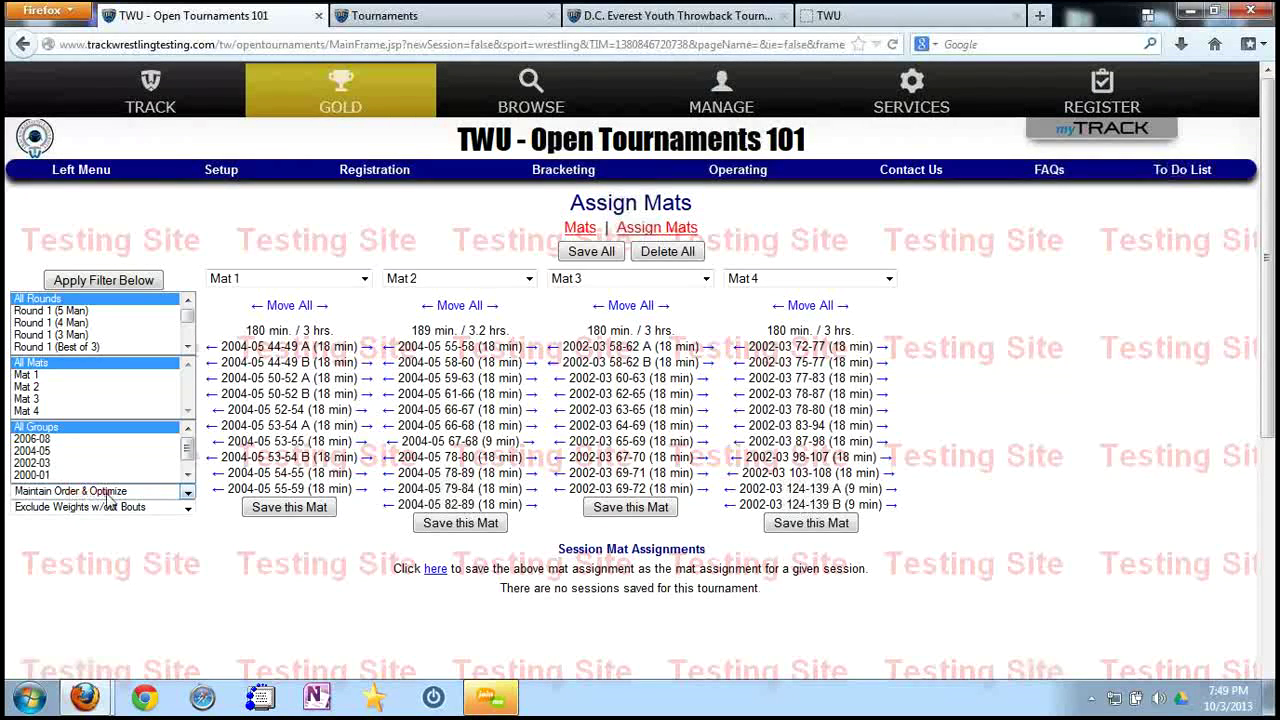
{"action": "left_click", "coordinate": [186, 493]}
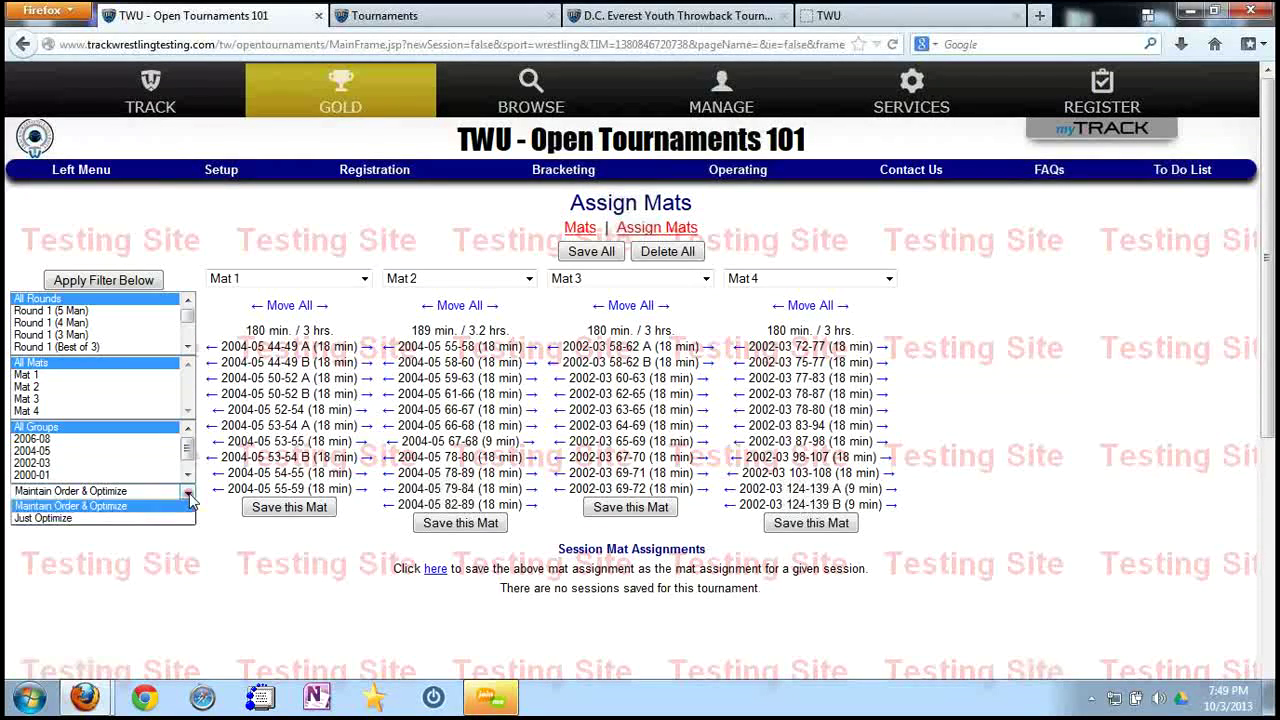
{"action": "left_click", "coordinate": [106, 518]}
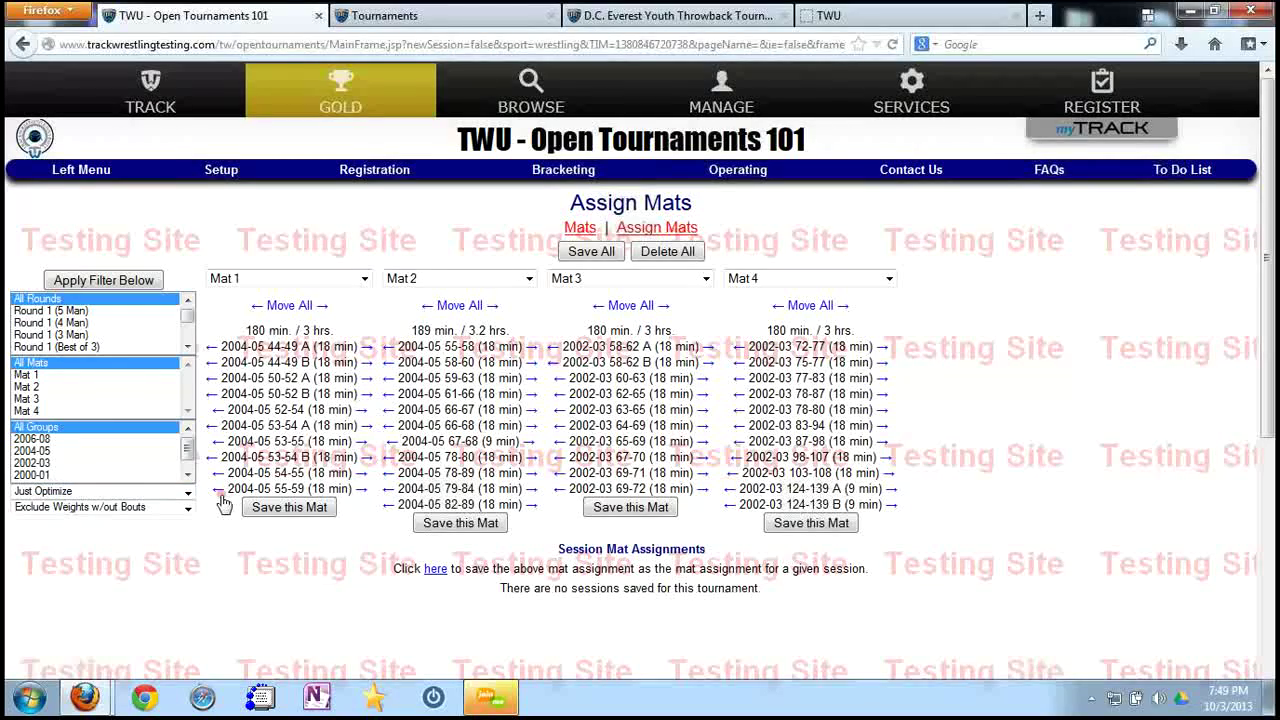
{"action": "left_click", "coordinate": [106, 281]}
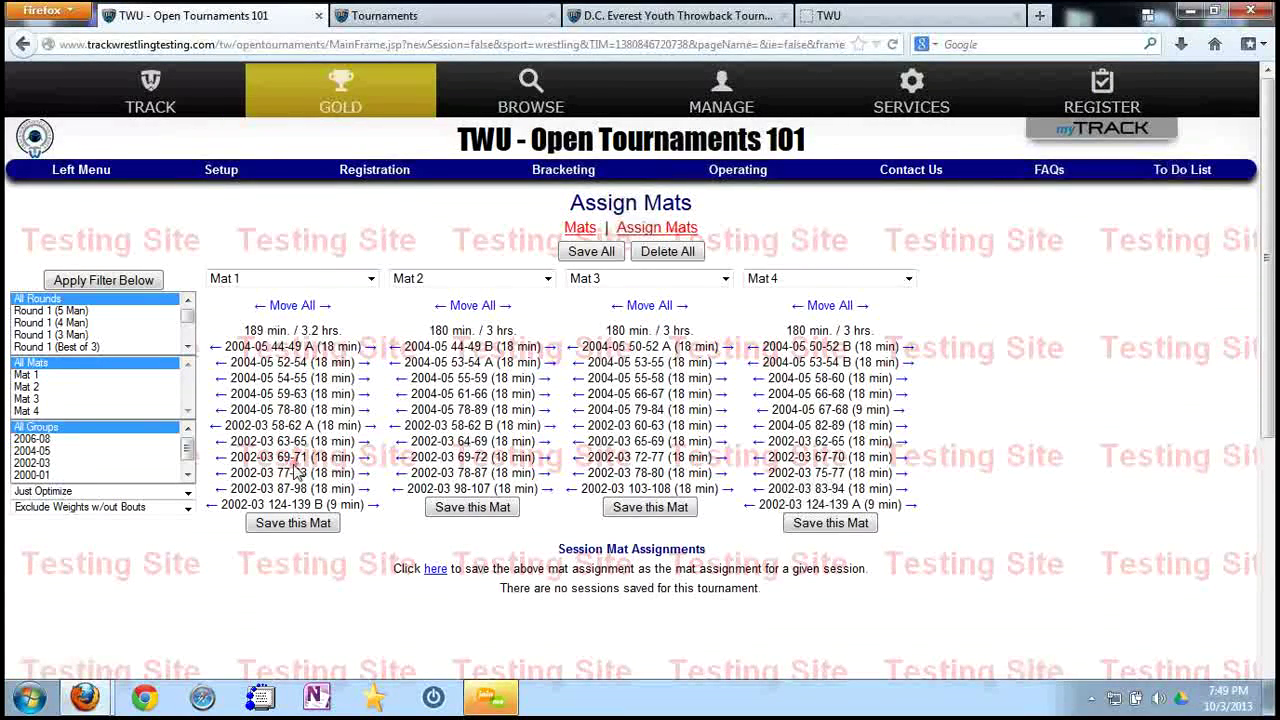
{"action": "left_click", "coordinate": [114, 492]}
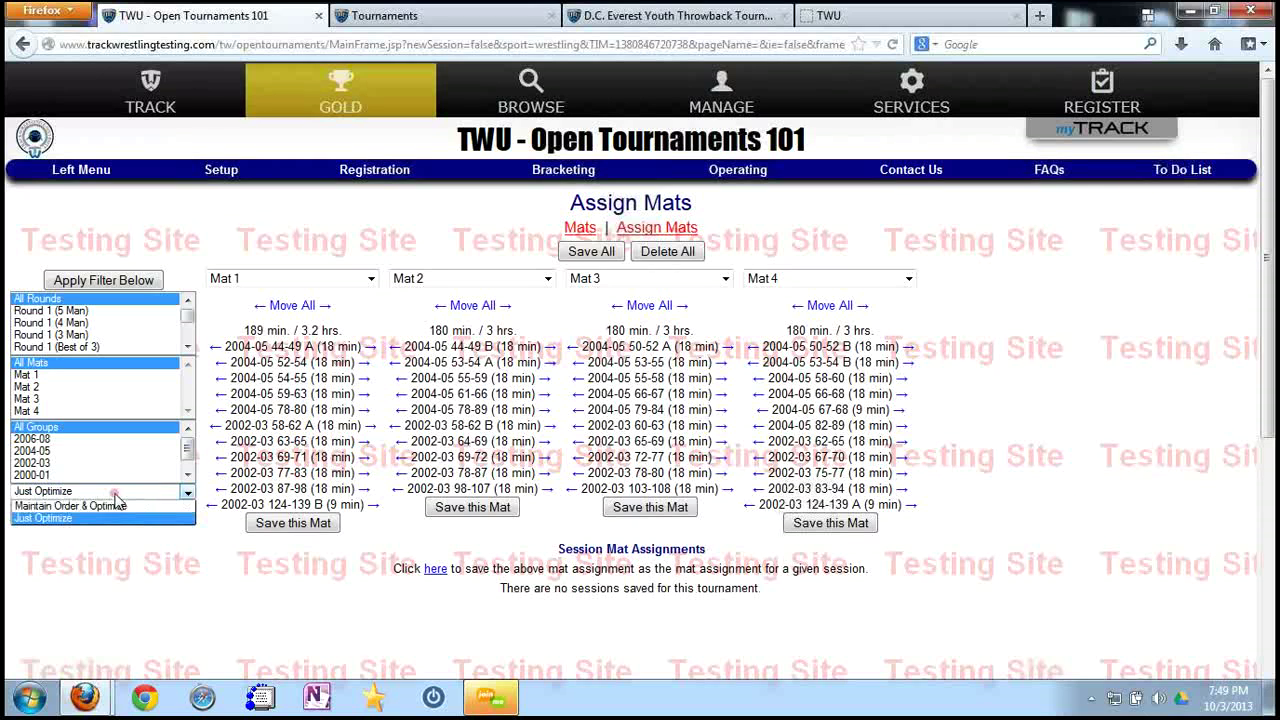
{"action": "left_click", "coordinate": [110, 508]}
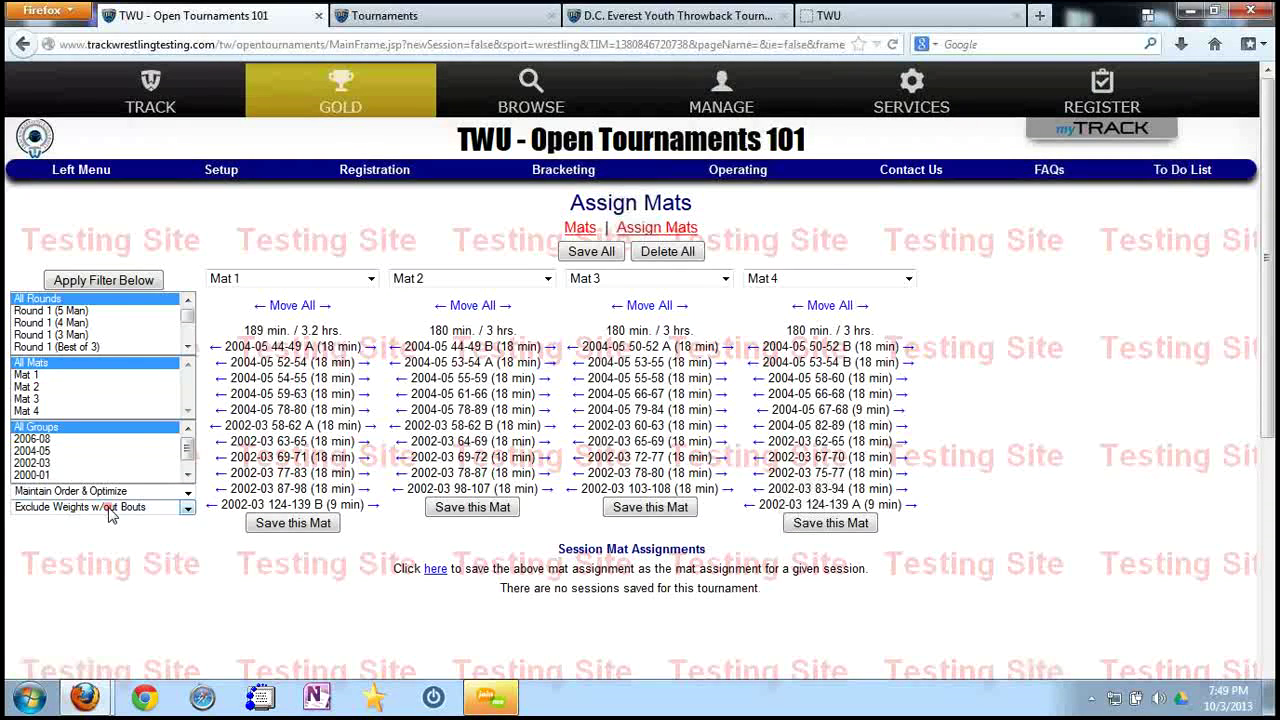
{"action": "left_click", "coordinate": [138, 288]}
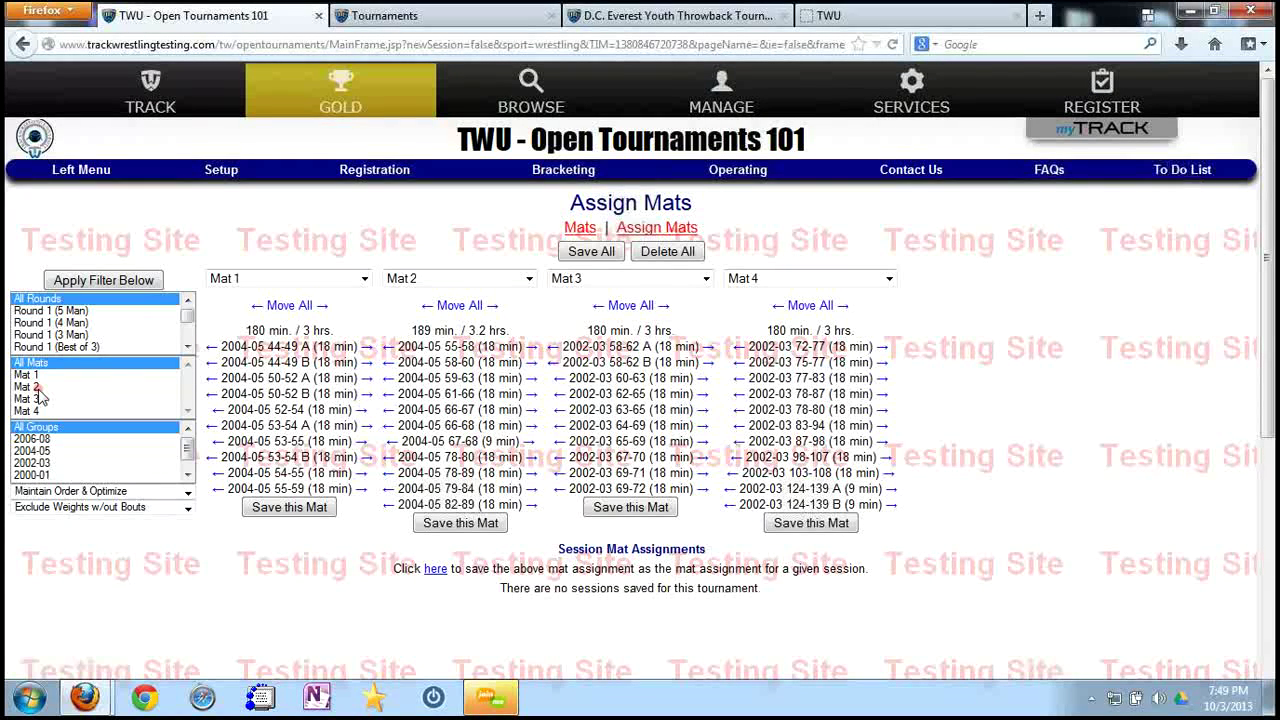
Filter the mat assignments to Mat 2 and Mat 3 with the 2004-05 group.
{"action": "left_click", "coordinate": [40, 387]}
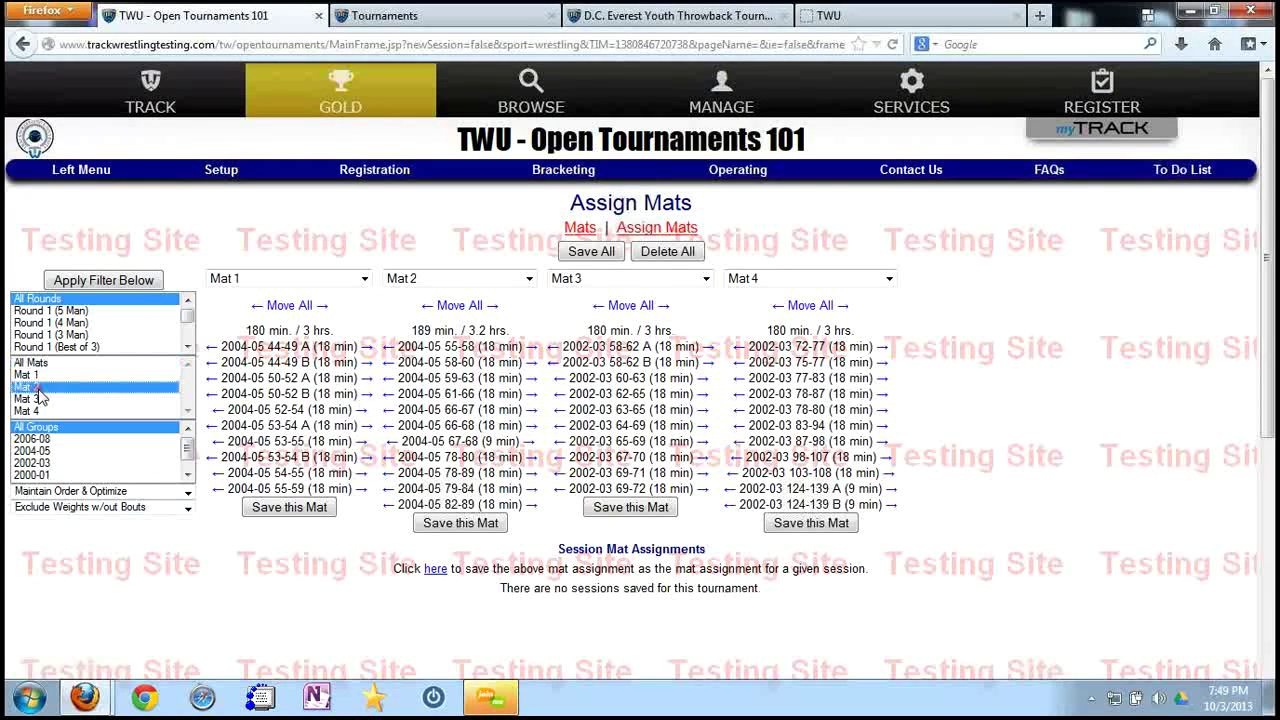
{"action": "left_click", "coordinate": [38, 400], "text": "ctrl"}
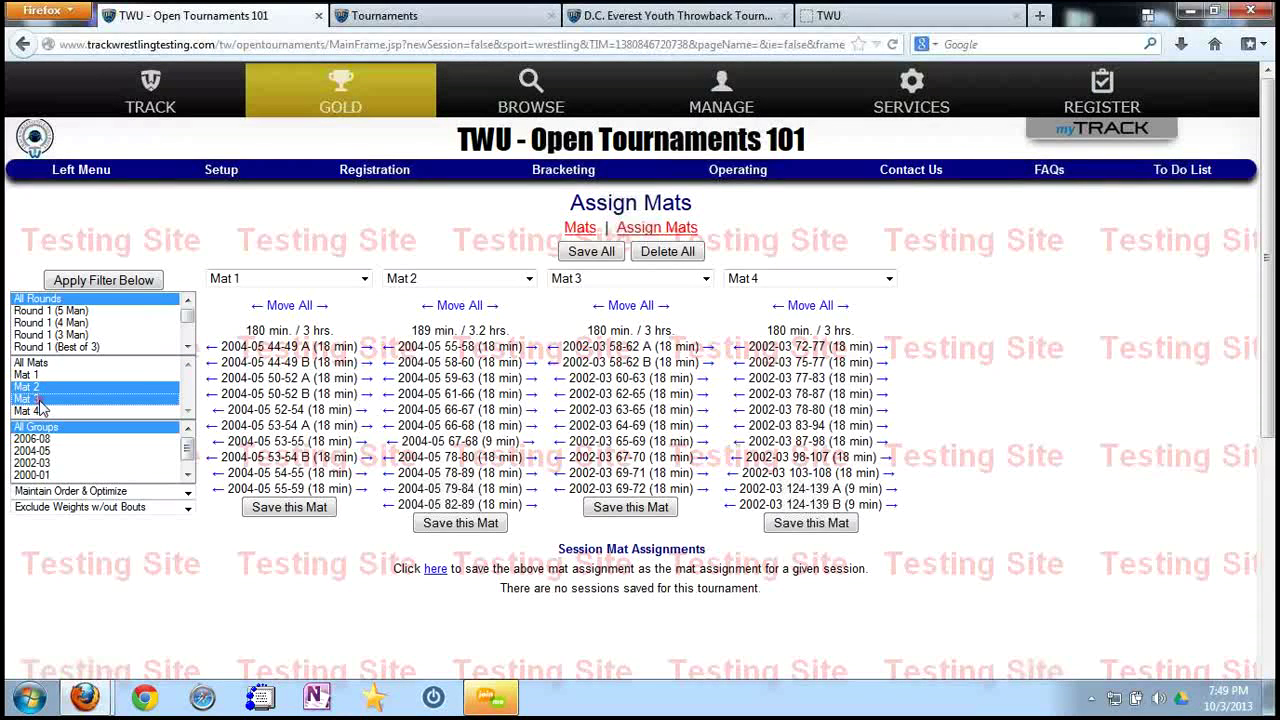
{"action": "left_click", "coordinate": [44, 452]}
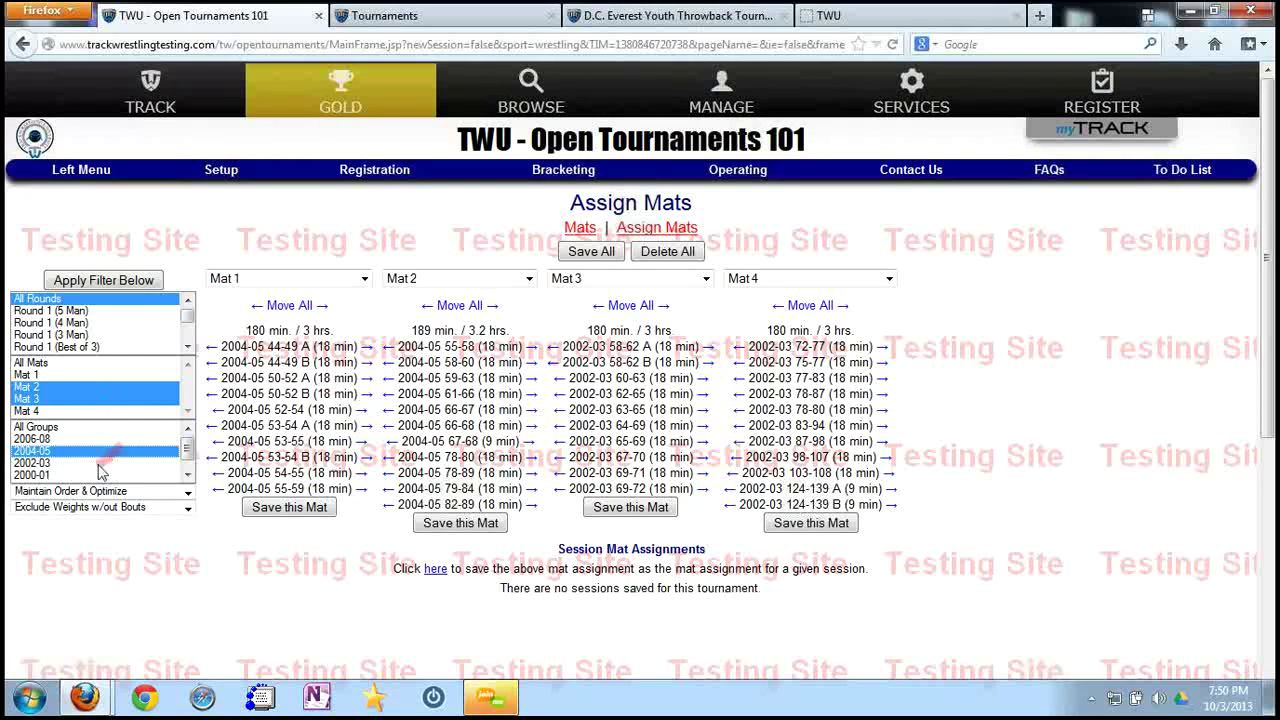
{"action": "left_click", "coordinate": [128, 284]}
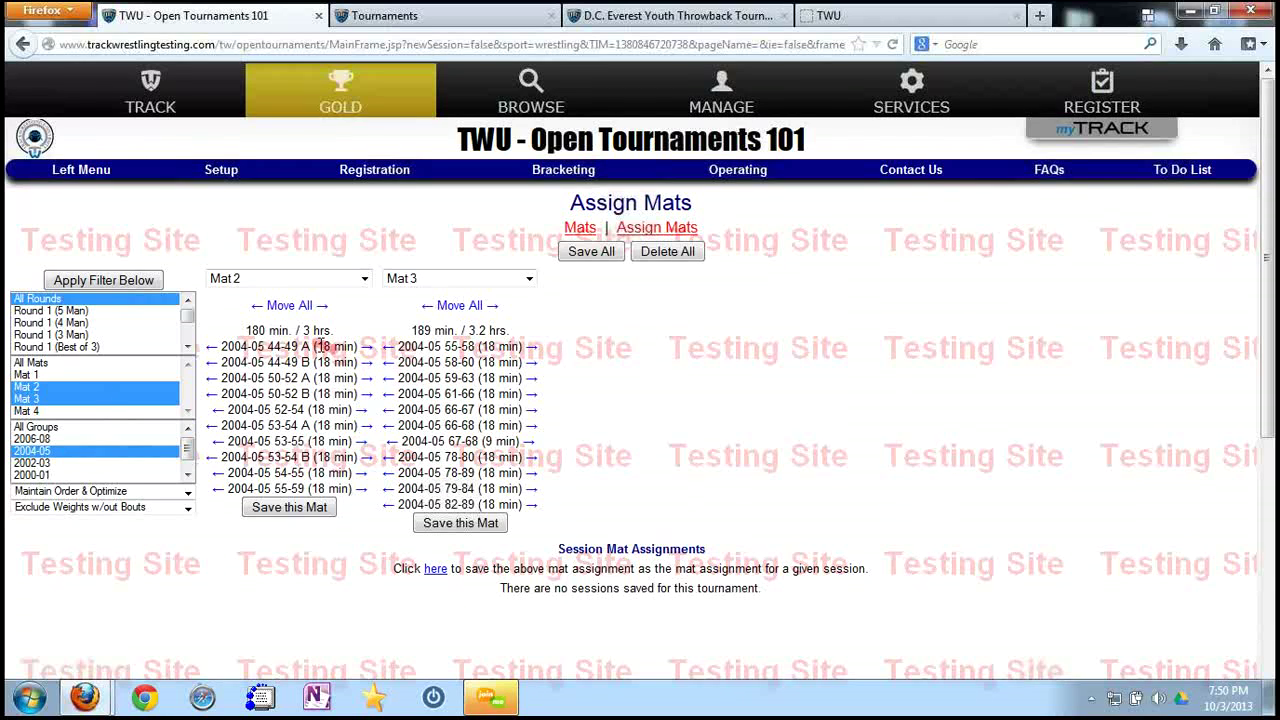
Save assignments, filter to Mat 1 and Mat 4 with 2002-03 bouts, save, and show all mats.
{"action": "left_click", "coordinate": [591, 253]}
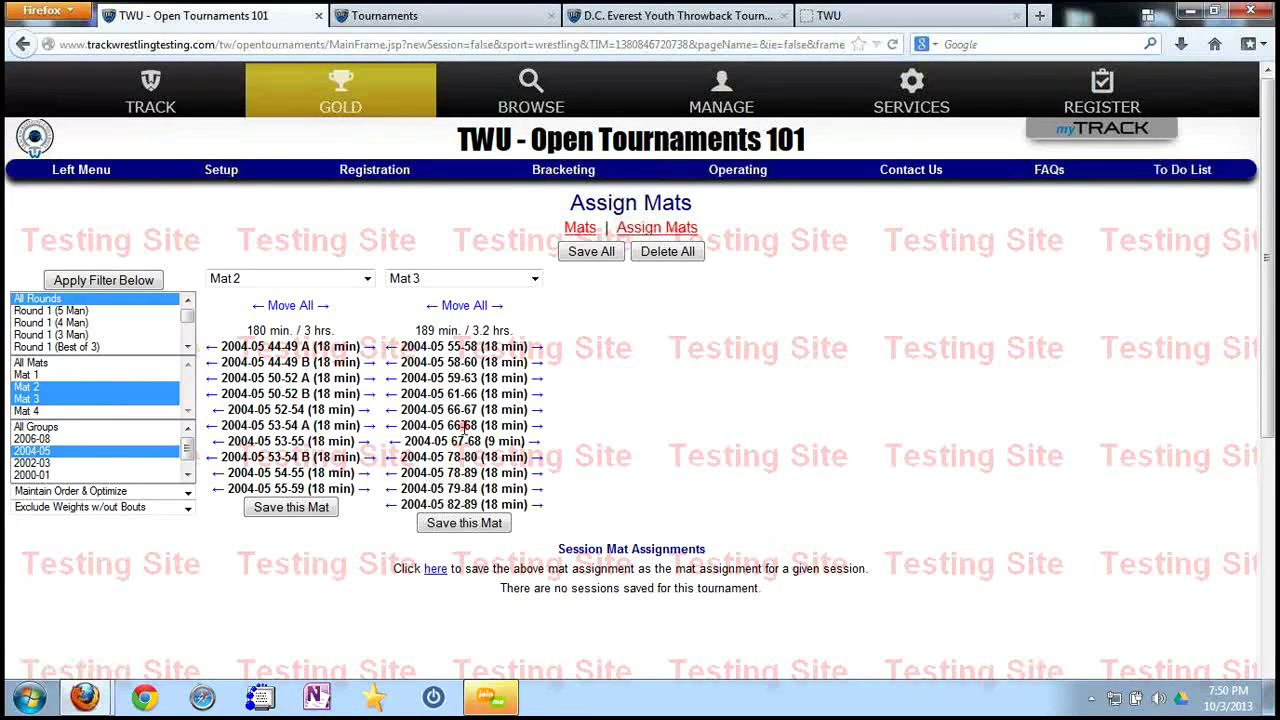
{"action": "left_click", "coordinate": [39, 378]}
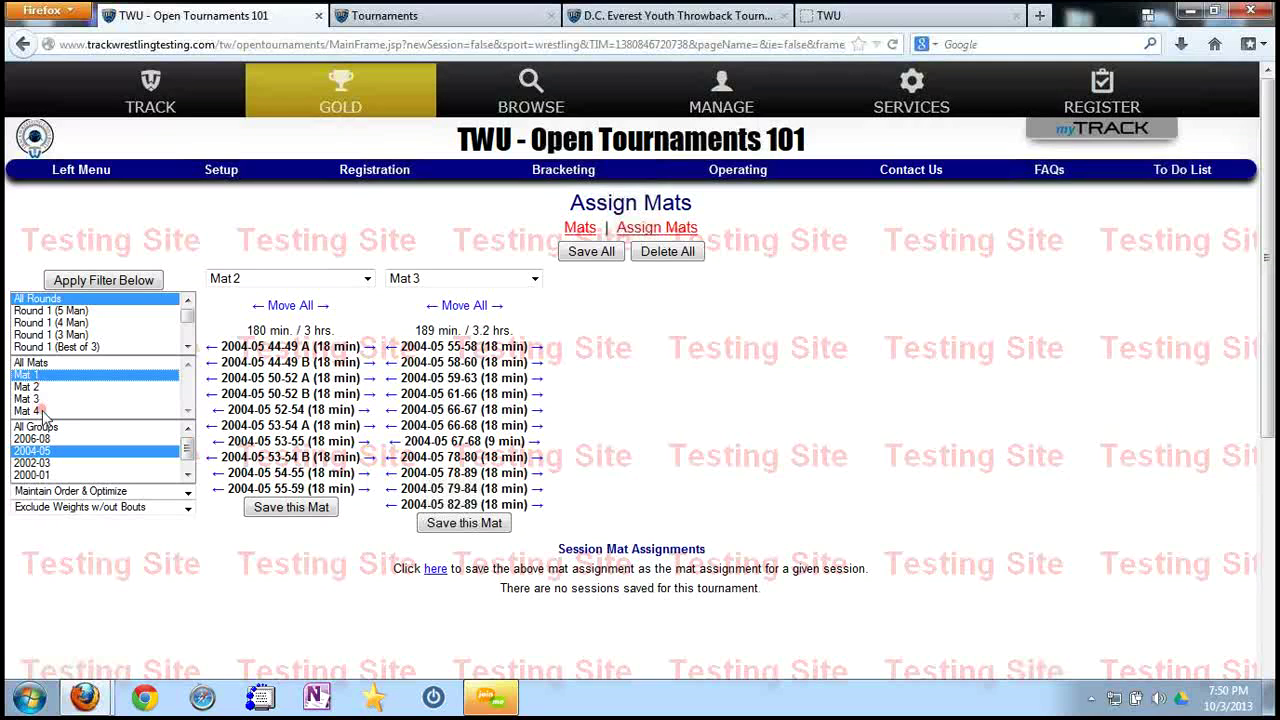
{"action": "left_click", "coordinate": [42, 412], "text": "ctrl"}
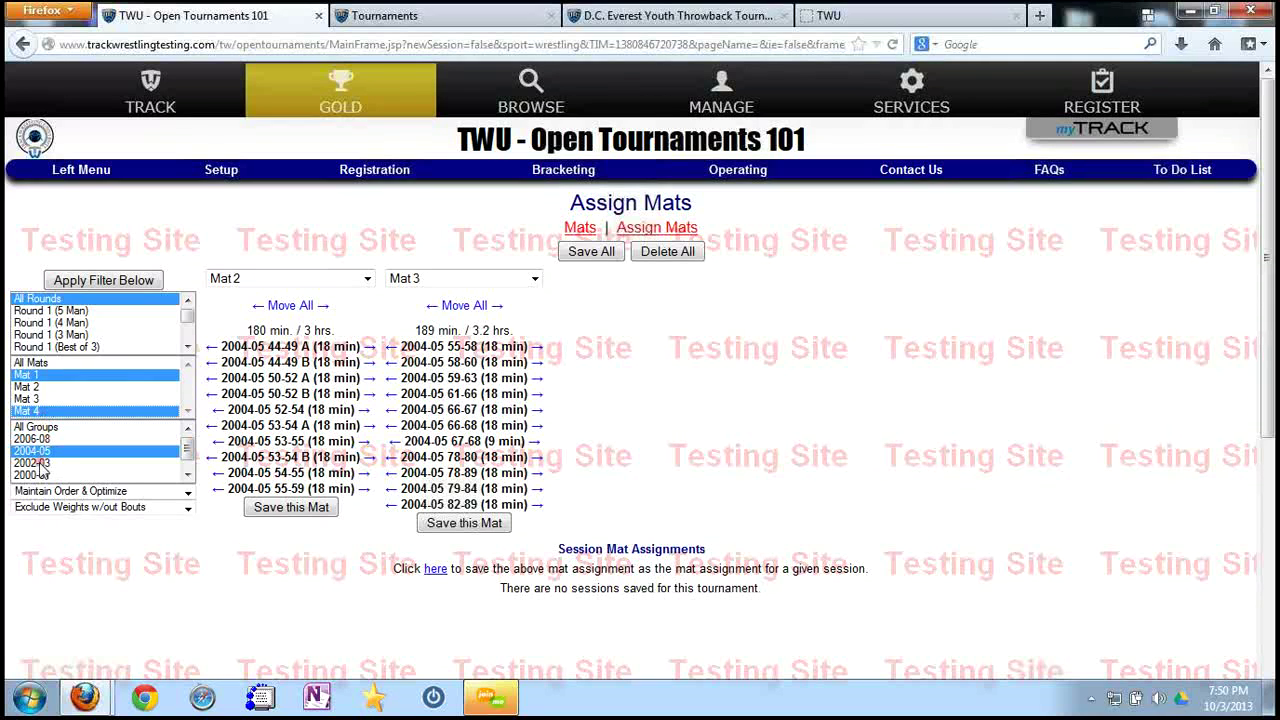
{"action": "left_click", "coordinate": [135, 283]}
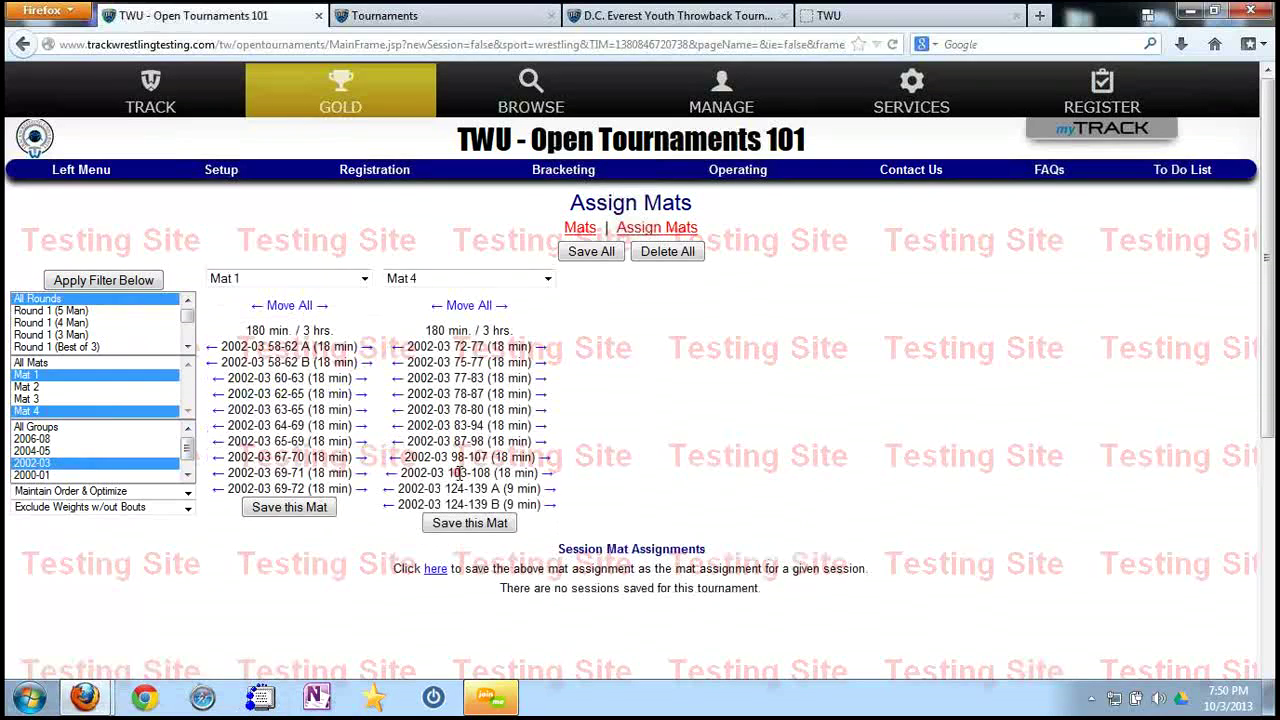
{"action": "left_click", "coordinate": [590, 254]}
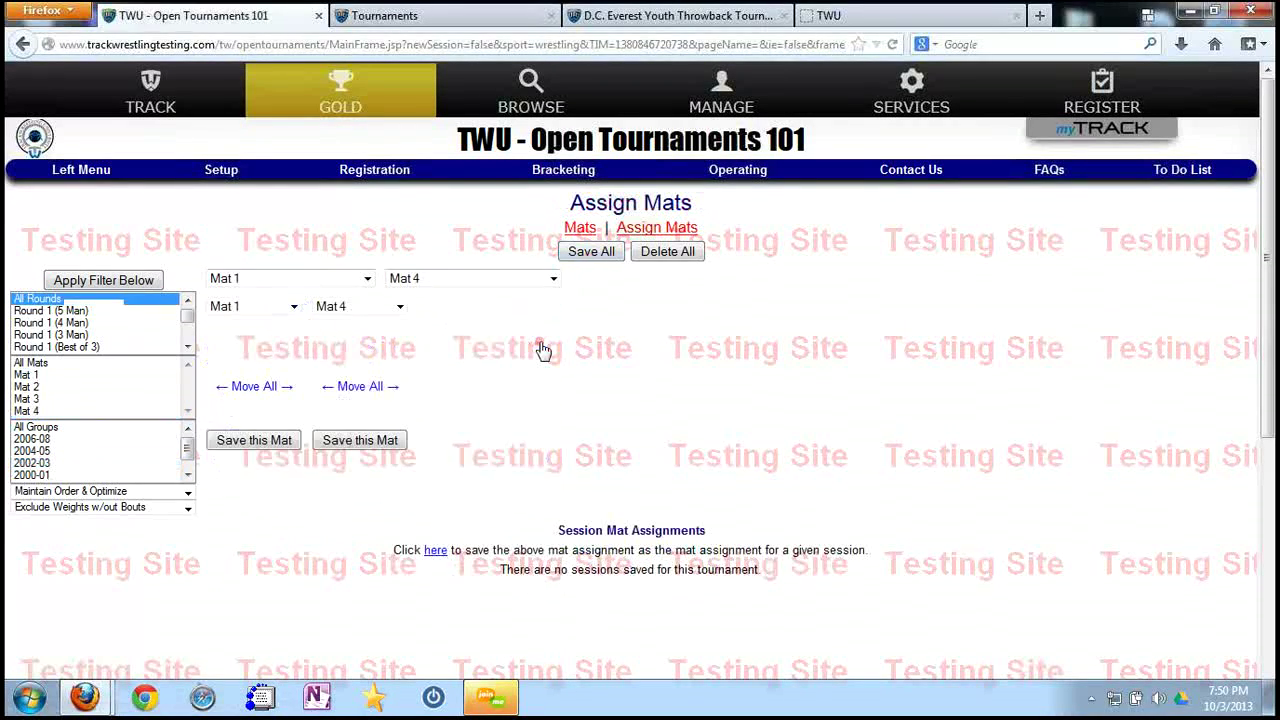
{"action": "left_click", "coordinate": [655, 229]}
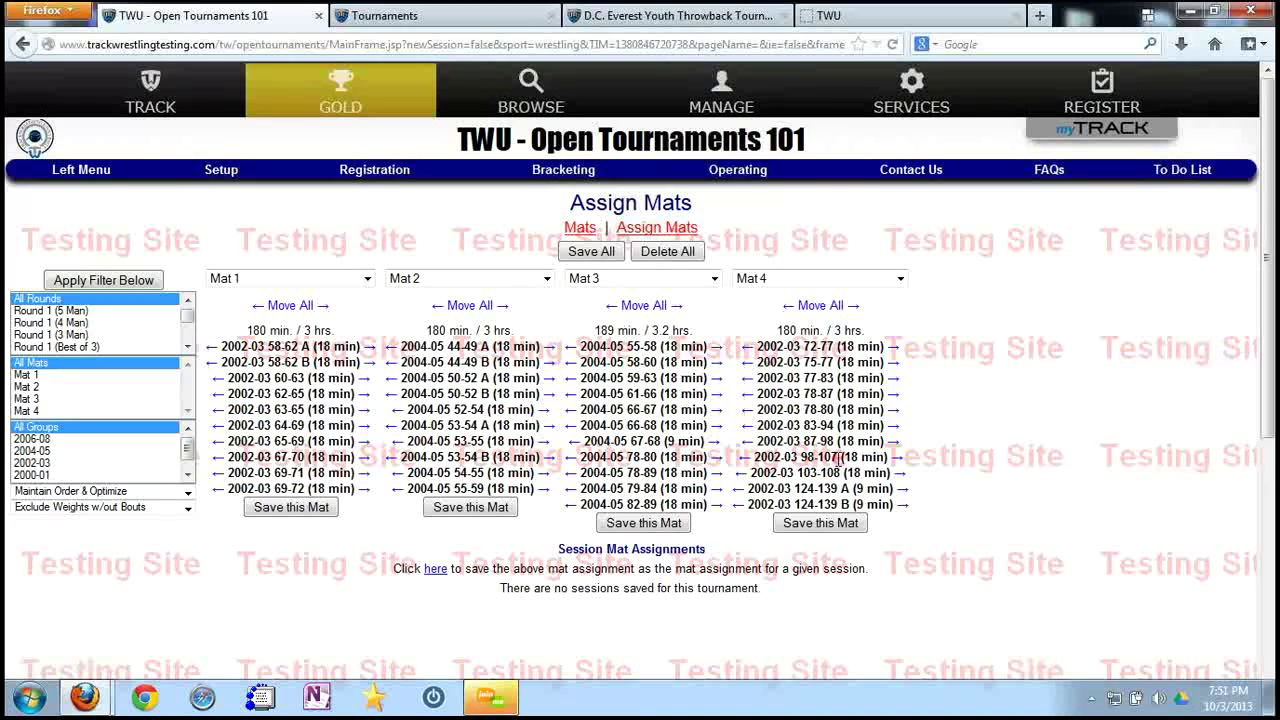
Go to Operating > Bout Schedule, then open the Number Schemes page starting at 101-401.
{"action": "left_click", "coordinate": [741, 178]}
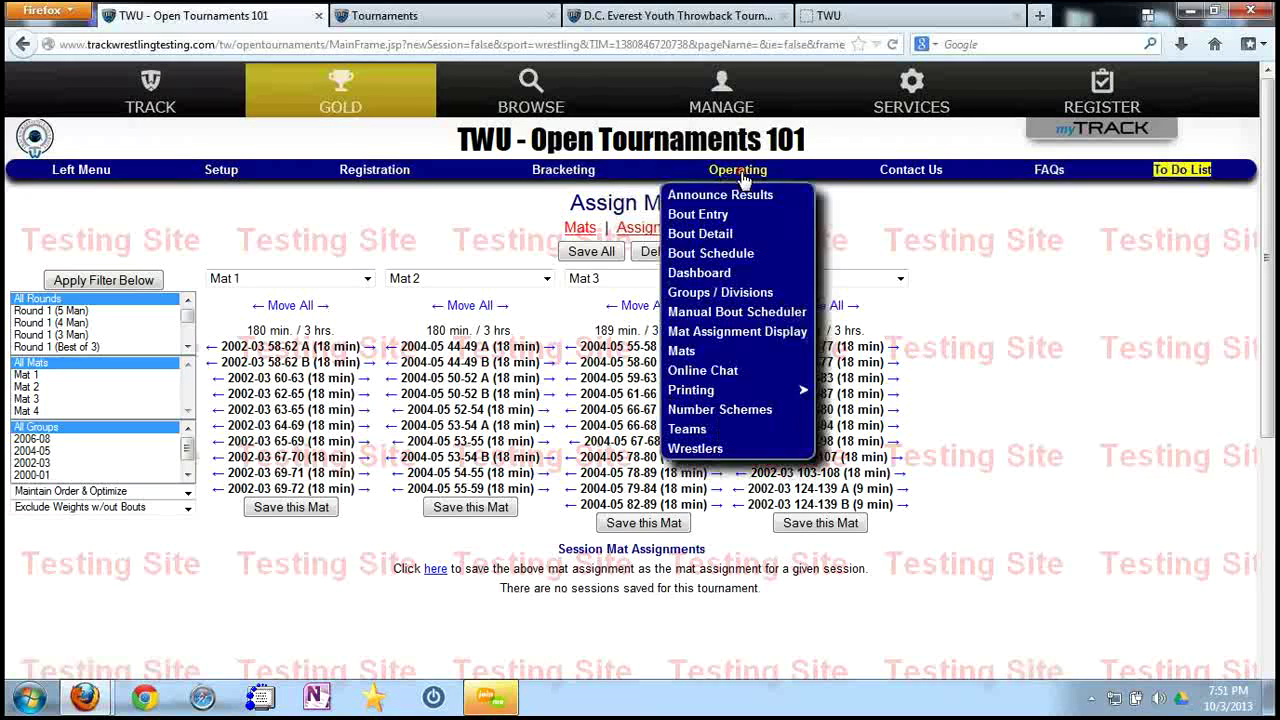
{"action": "left_click", "coordinate": [731, 256]}
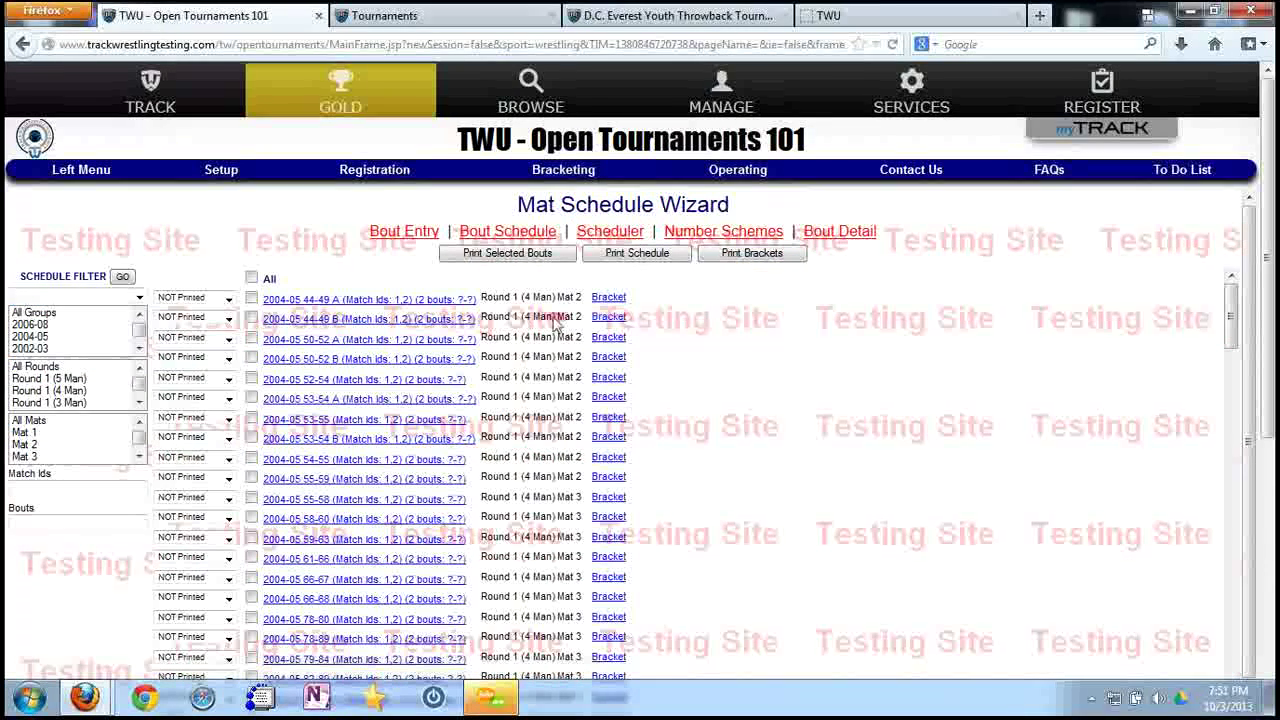
{"action": "scroll", "coordinate": [462, 406], "scroll_direction": "down", "scroll_amount": 2}
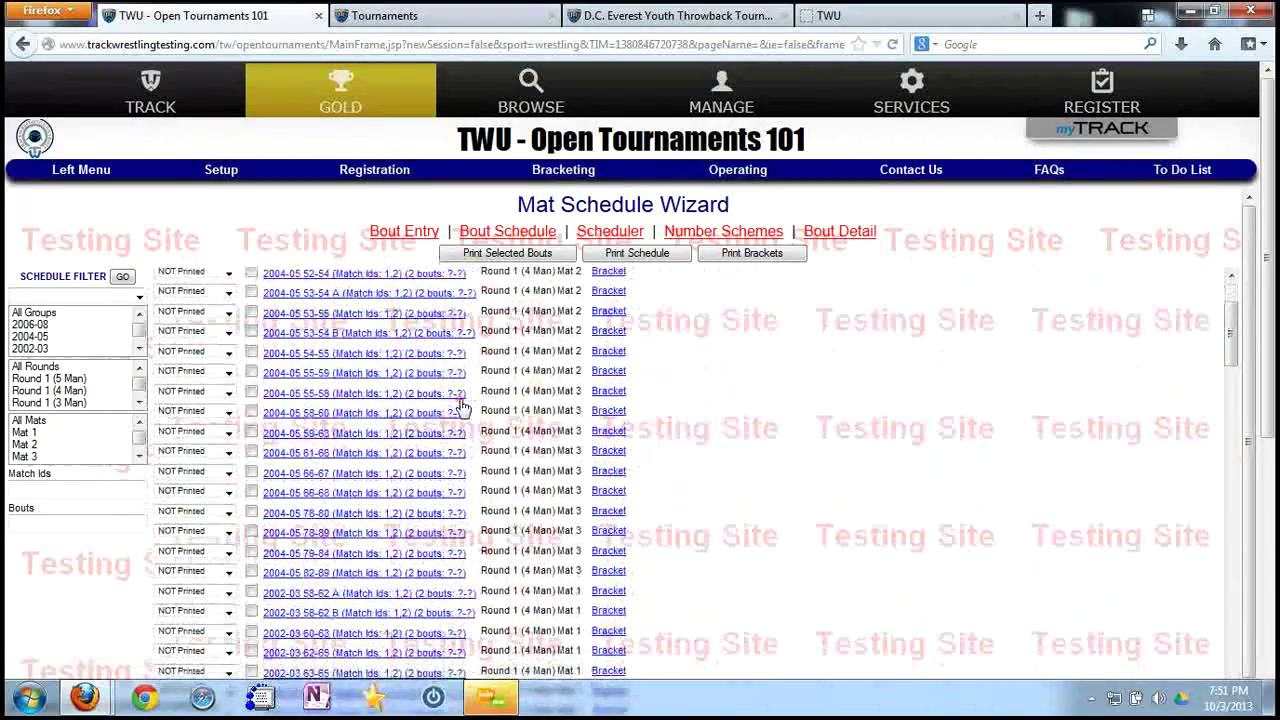
{"action": "scroll", "coordinate": [462, 380], "scroll_direction": "up", "scroll_amount": 3}
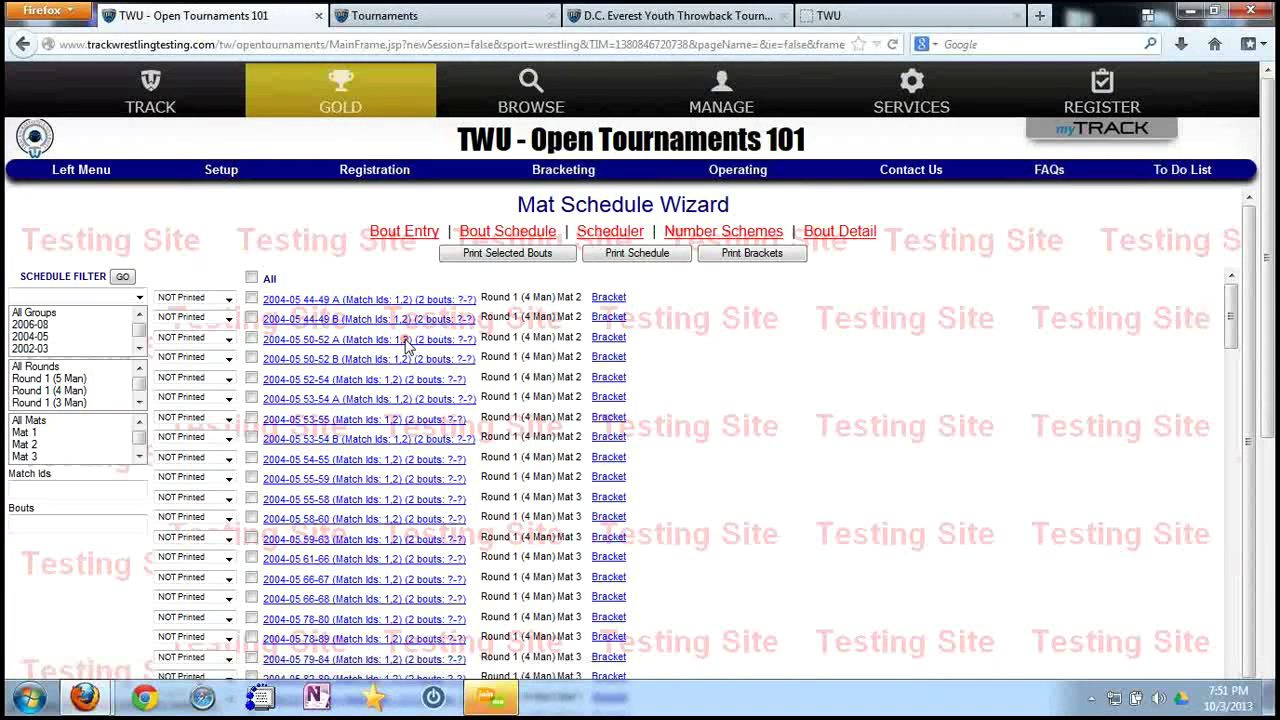
{"action": "left_click", "coordinate": [690, 232]}
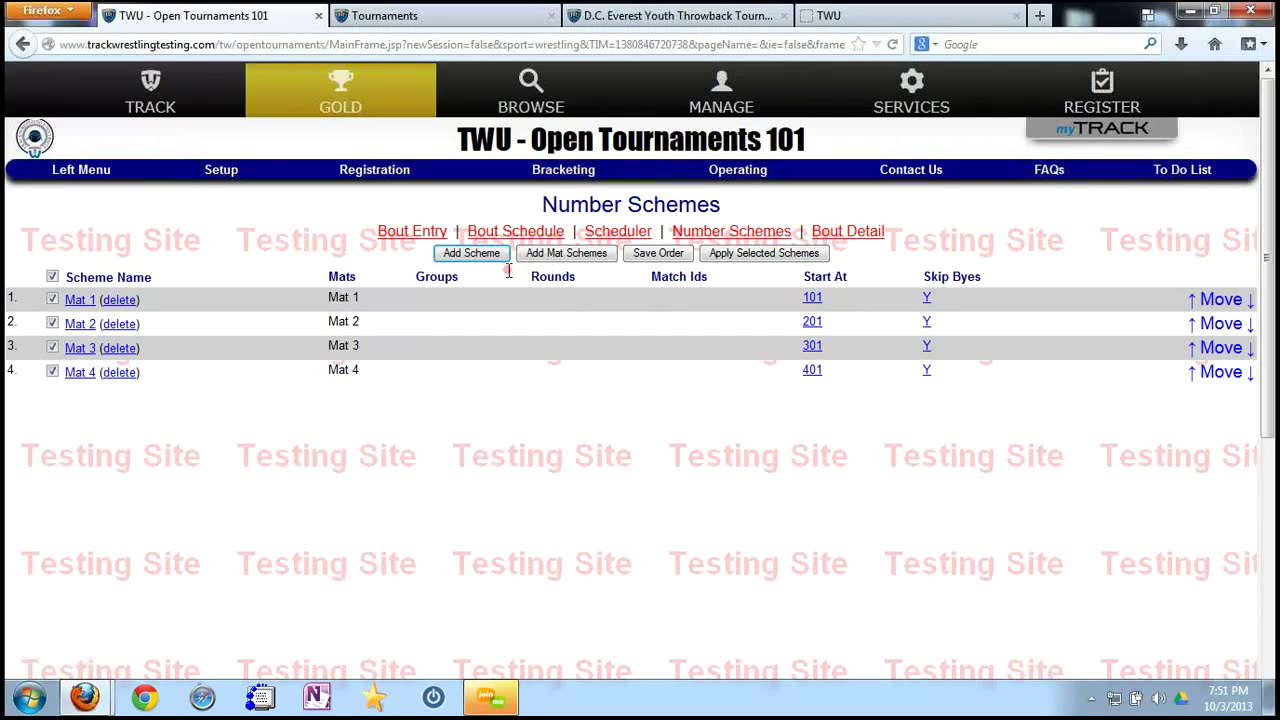
Apply the selected number schemes, leaving frozen status unchanged, and confirm by entering 'apply'.
{"action": "left_click", "coordinate": [738, 255]}
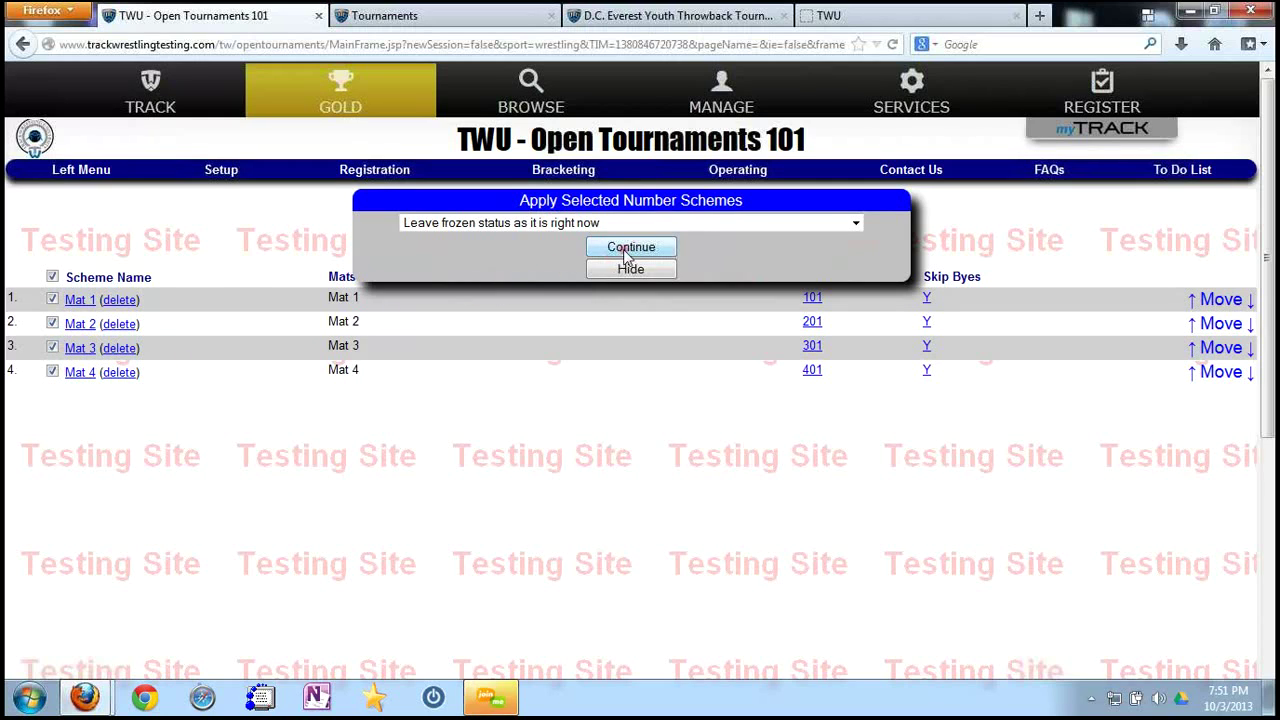
{"action": "left_click", "coordinate": [701, 224]}
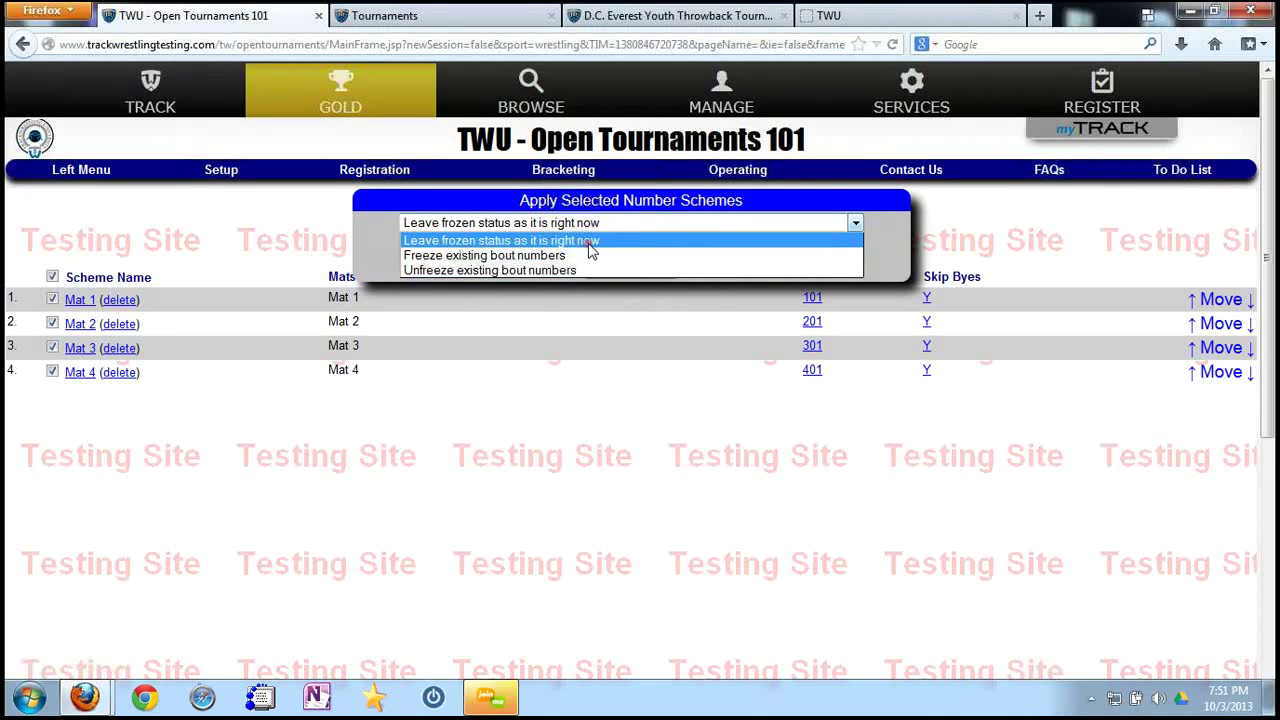
{"action": "left_click", "coordinate": [590, 241]}
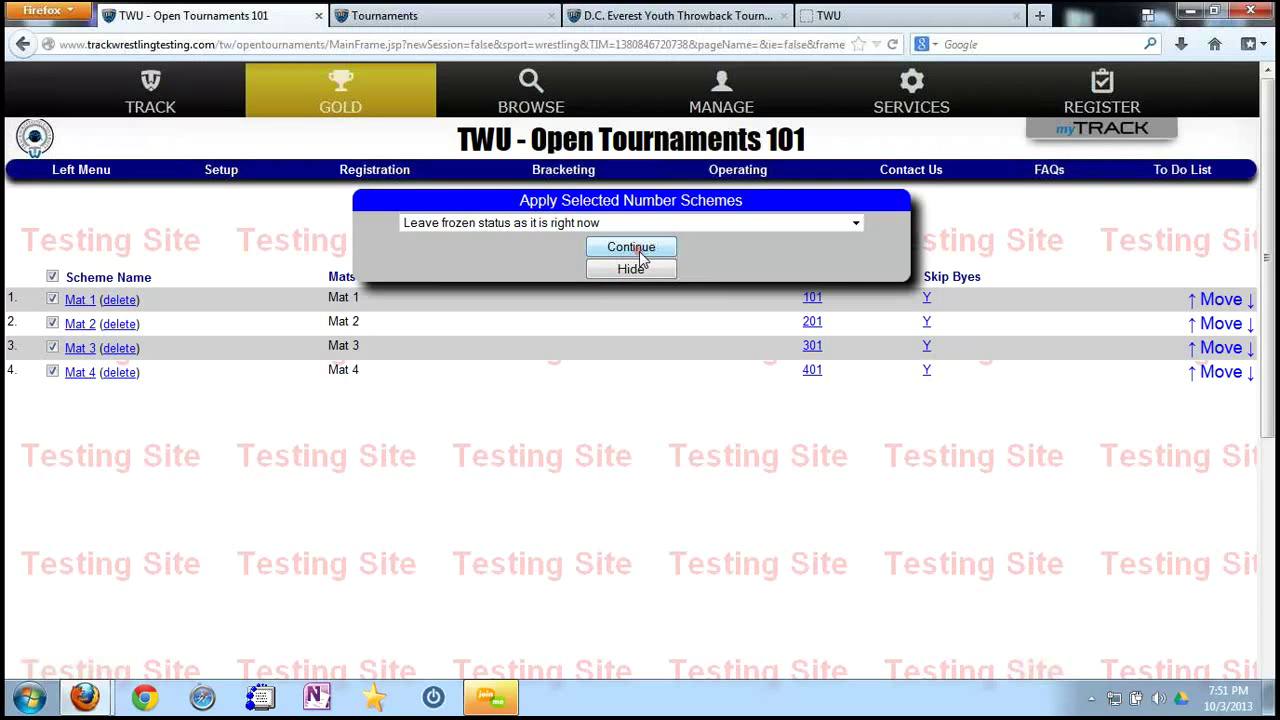
{"action": "left_click", "coordinate": [631, 247]}
{"action": "type", "text": "appl"}
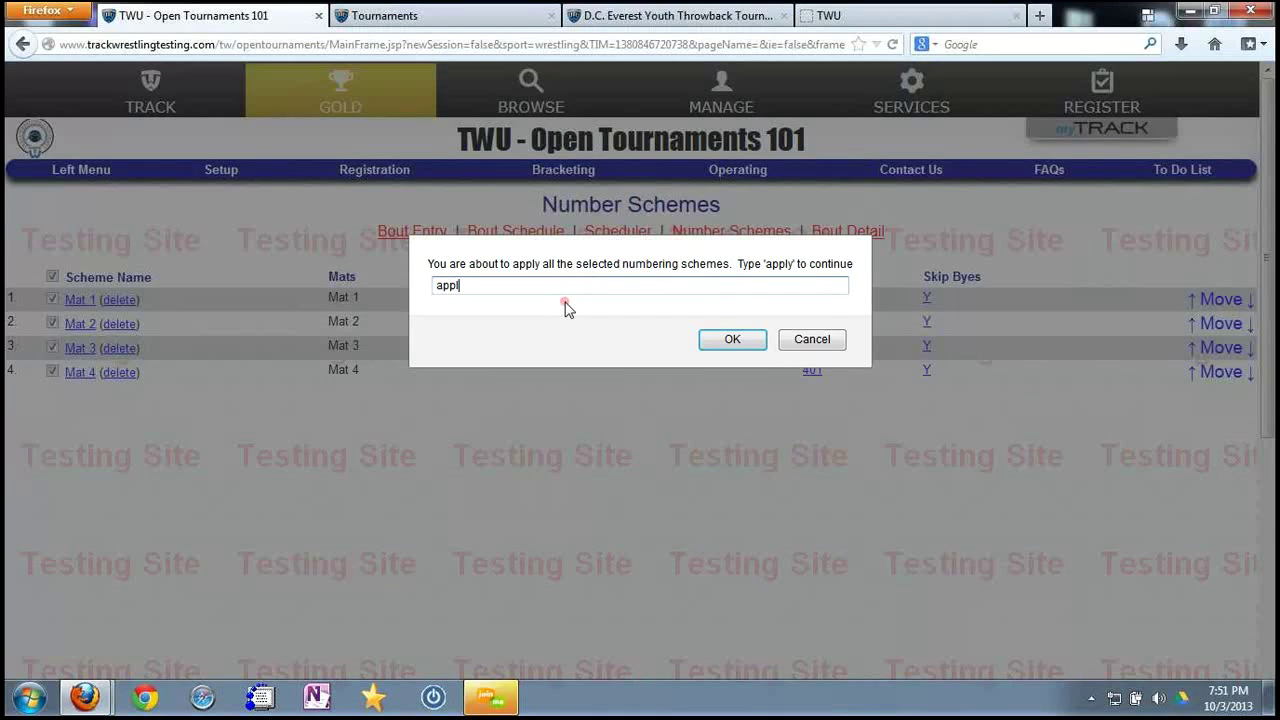
{"action": "type", "text": "y"}
{"action": "key", "text": "Return"}
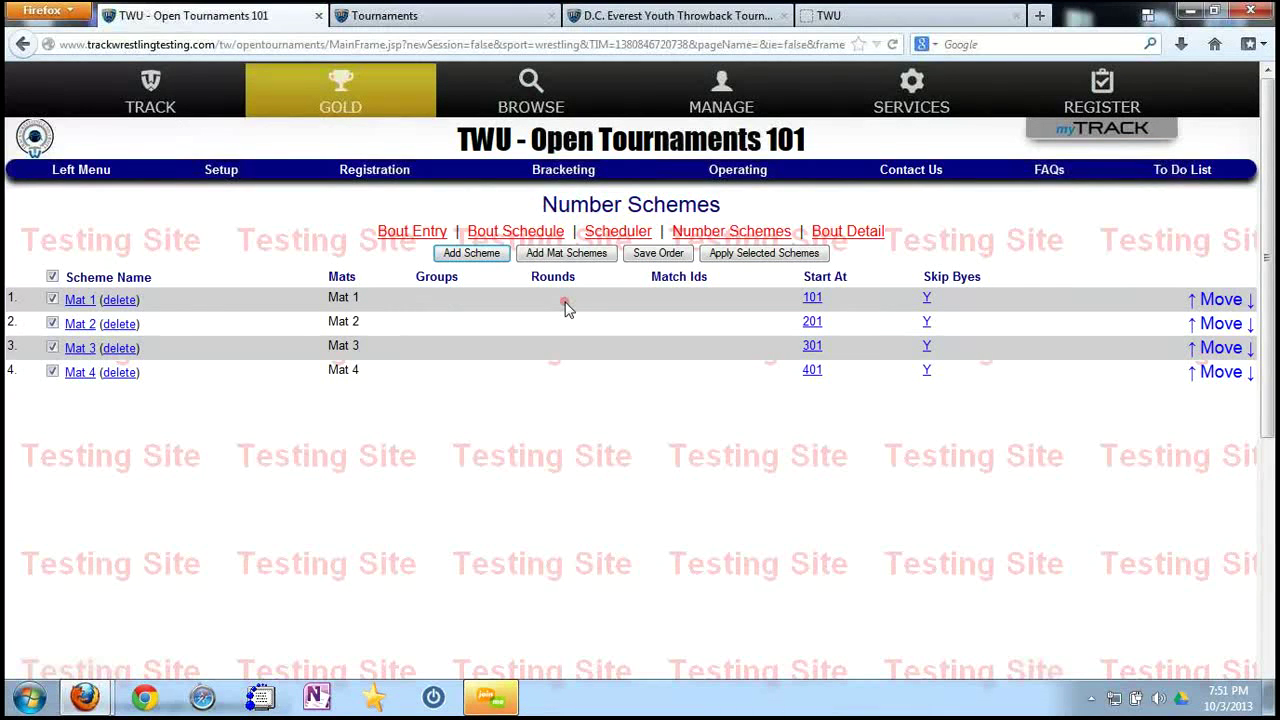
Check the bout schedule by Mat 1, 2004-05 and Mat 2 for the new numbers, then clear filters.
{"action": "left_click", "coordinate": [737, 171]}
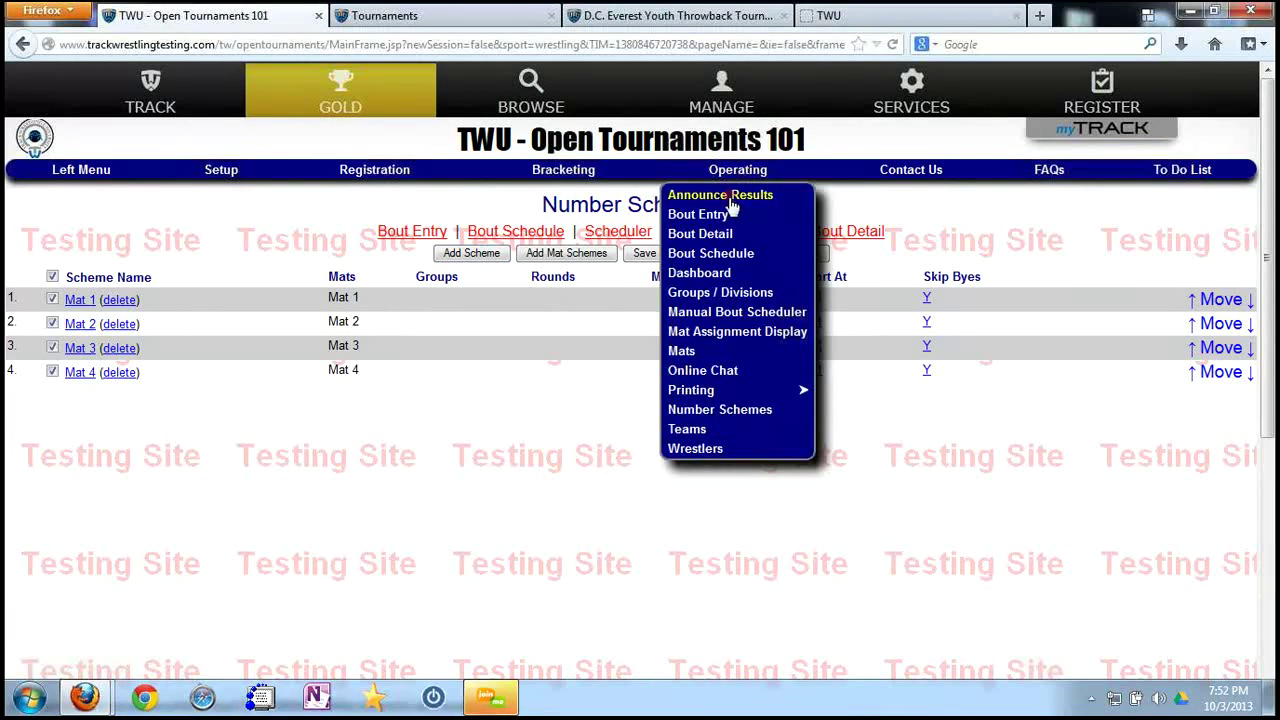
{"action": "left_click", "coordinate": [731, 253]}
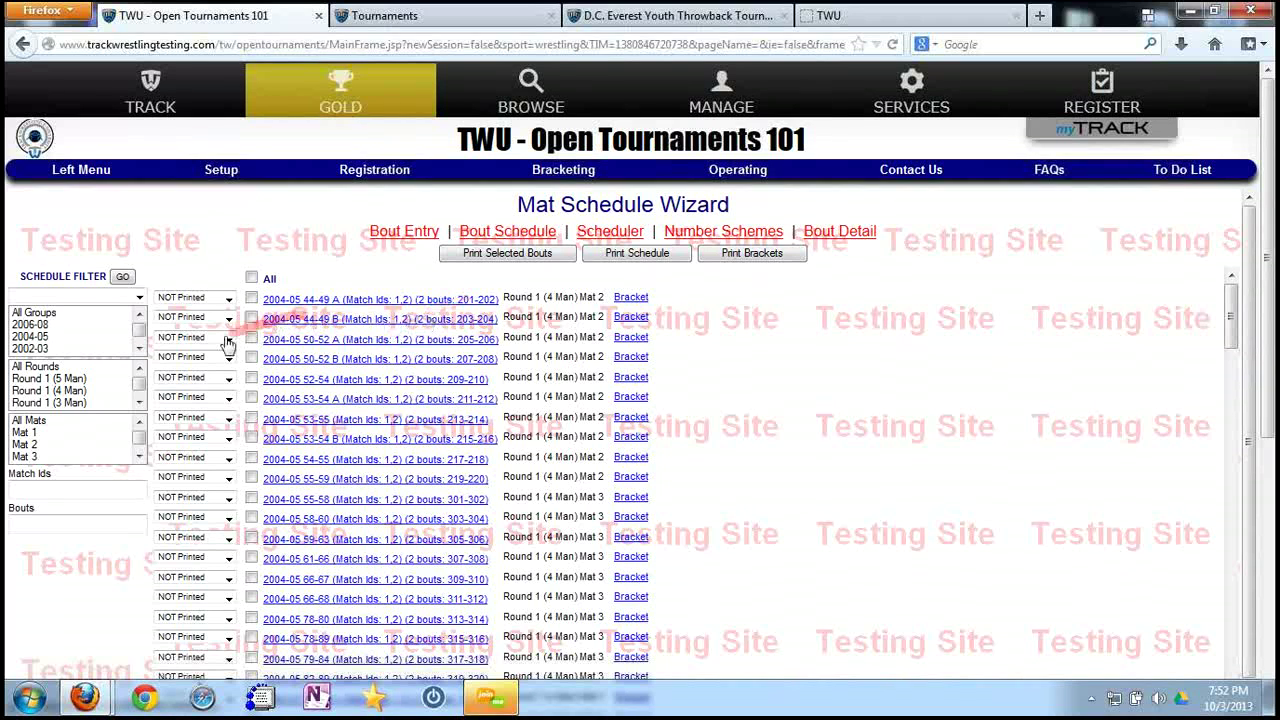
{"action": "left_click", "coordinate": [30, 433]}
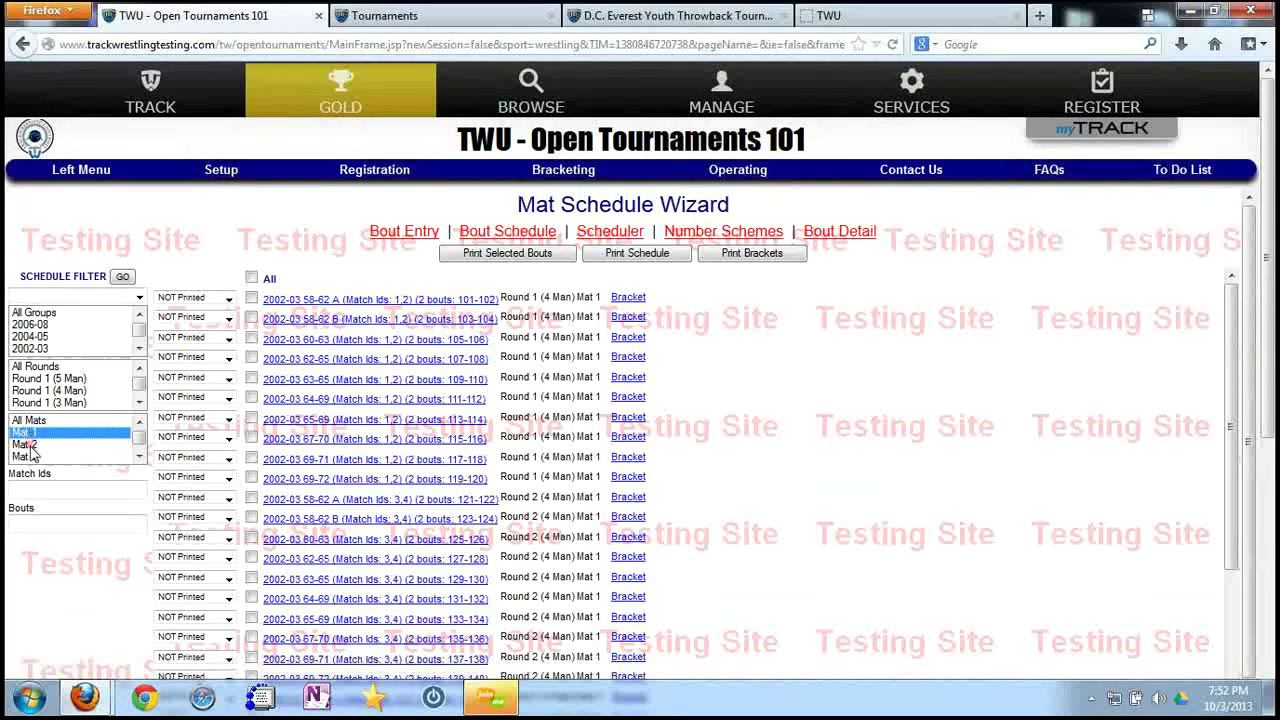
{"action": "left_click", "coordinate": [44, 338]}
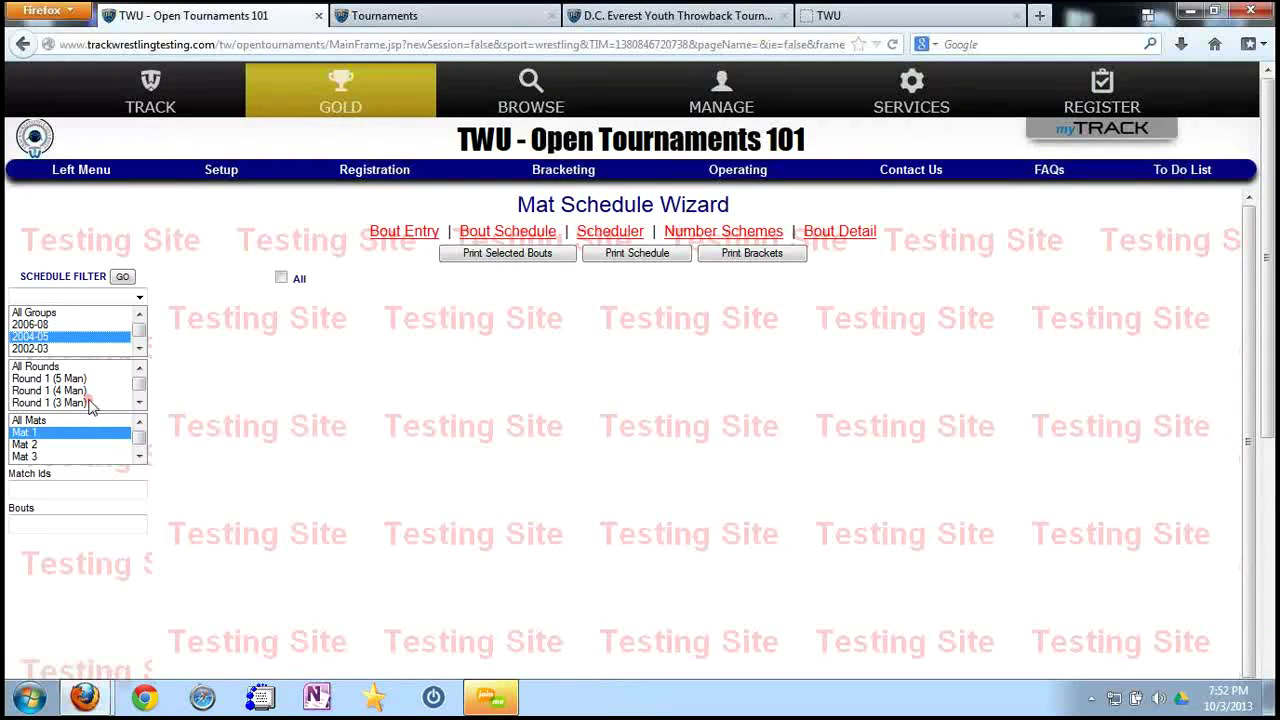
{"action": "left_click", "coordinate": [24, 445]}
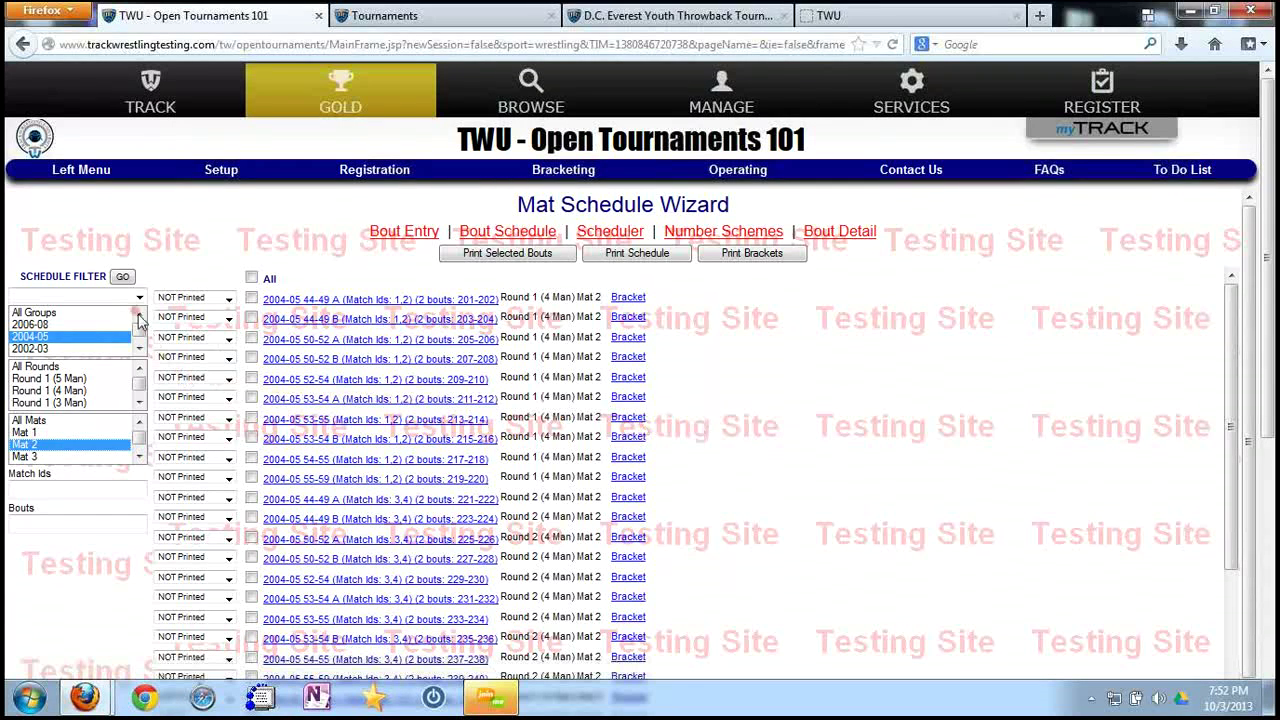
{"action": "left_click", "coordinate": [576, 236]}
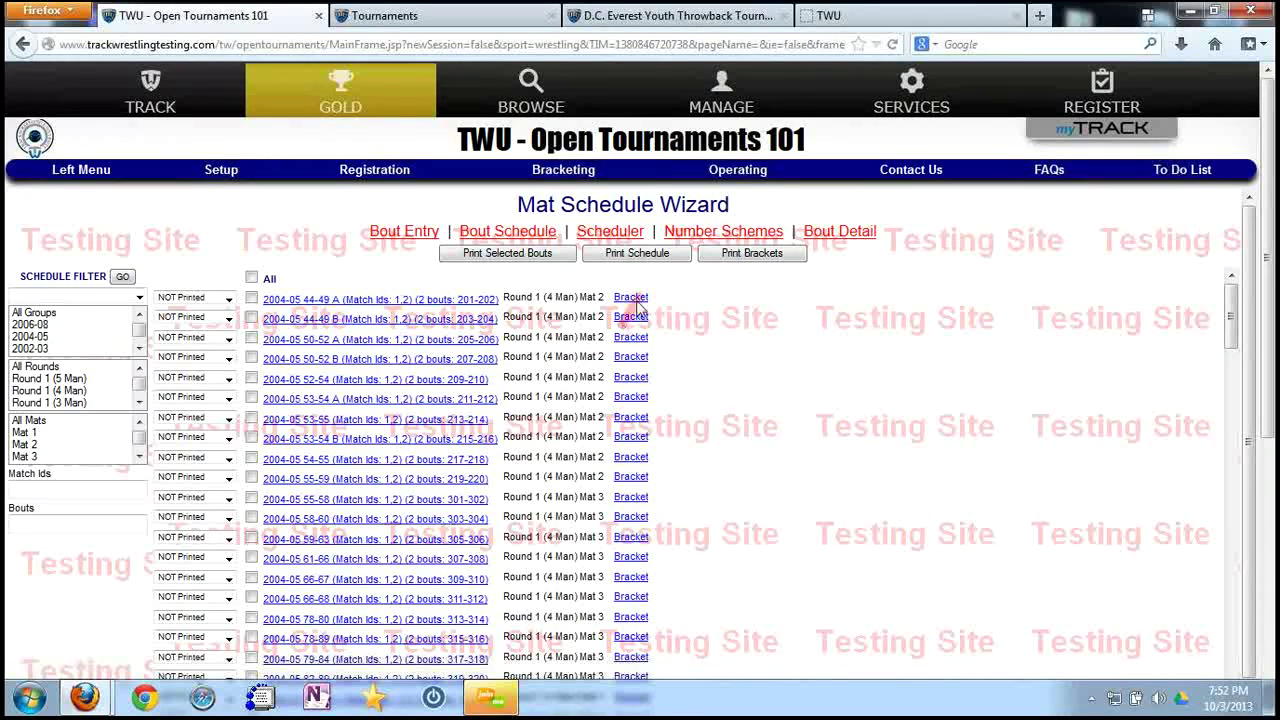
{"action": "left_click", "coordinate": [735, 175]}
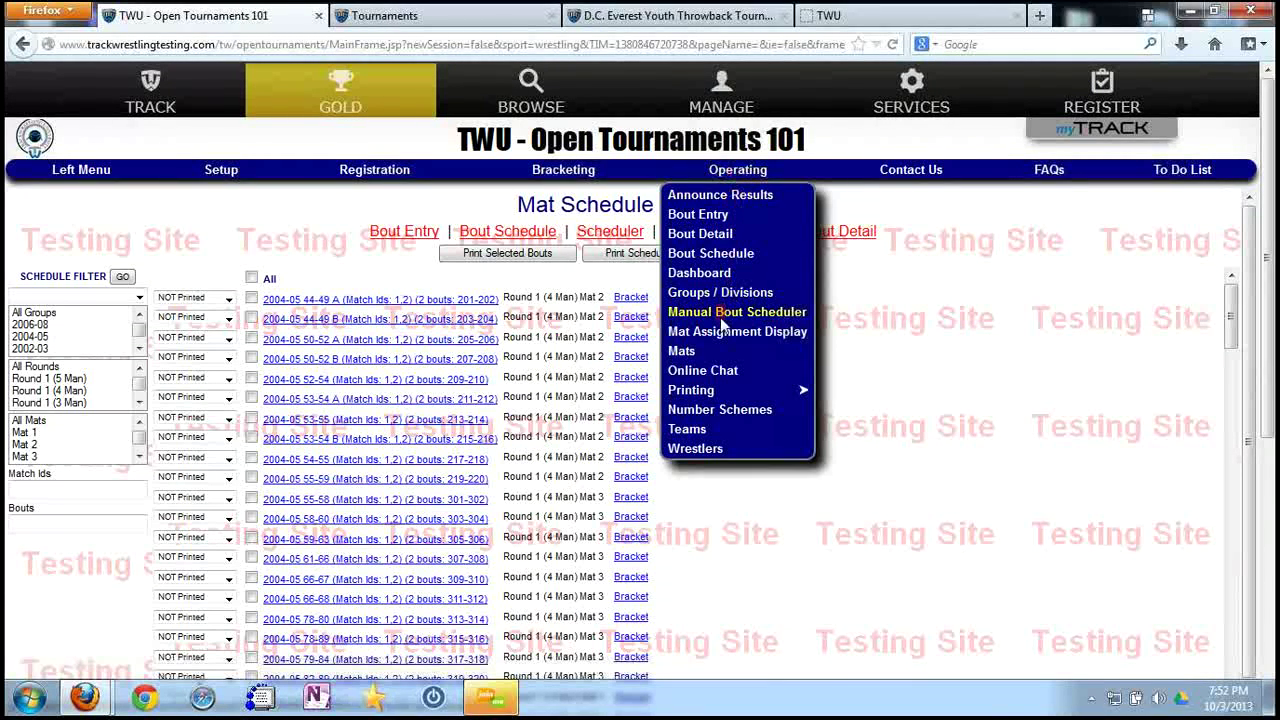
{"action": "mouse_move", "coordinate": [706, 395]}
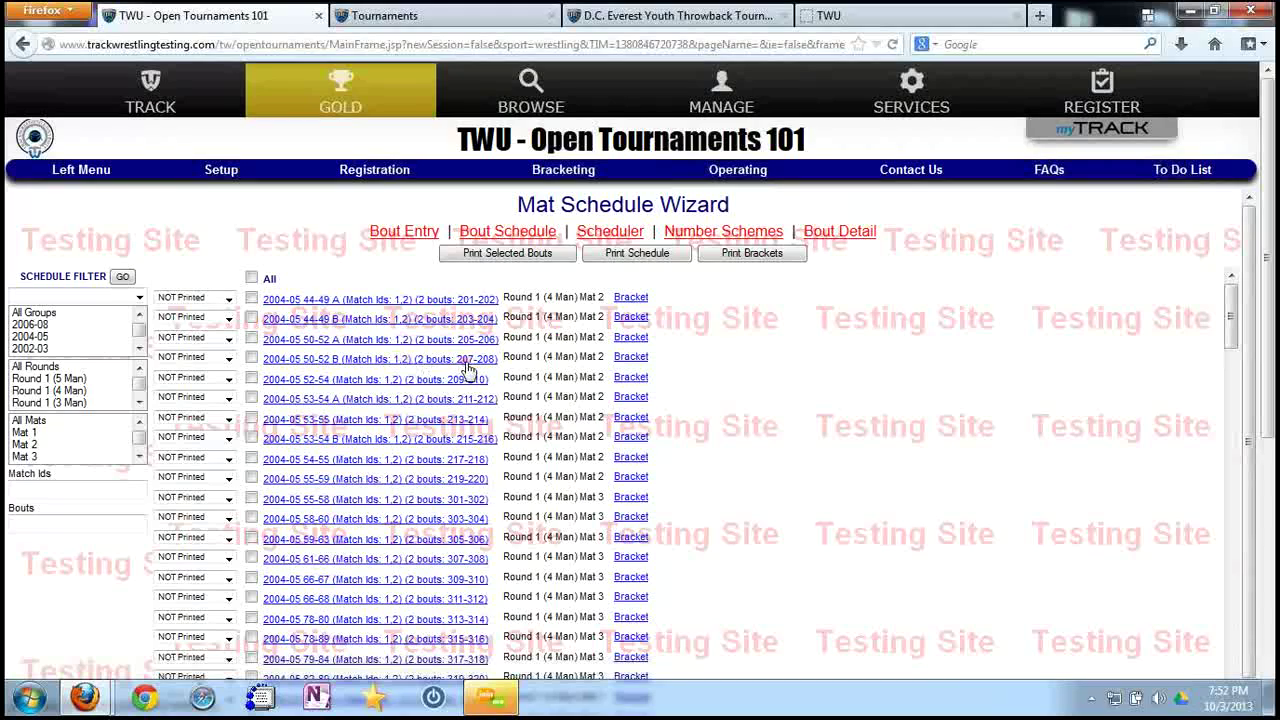
Open Print Charts full screen and check all 2004-05 and 2002-03 weight classes.
{"action": "left_click", "coordinate": [751, 255]}
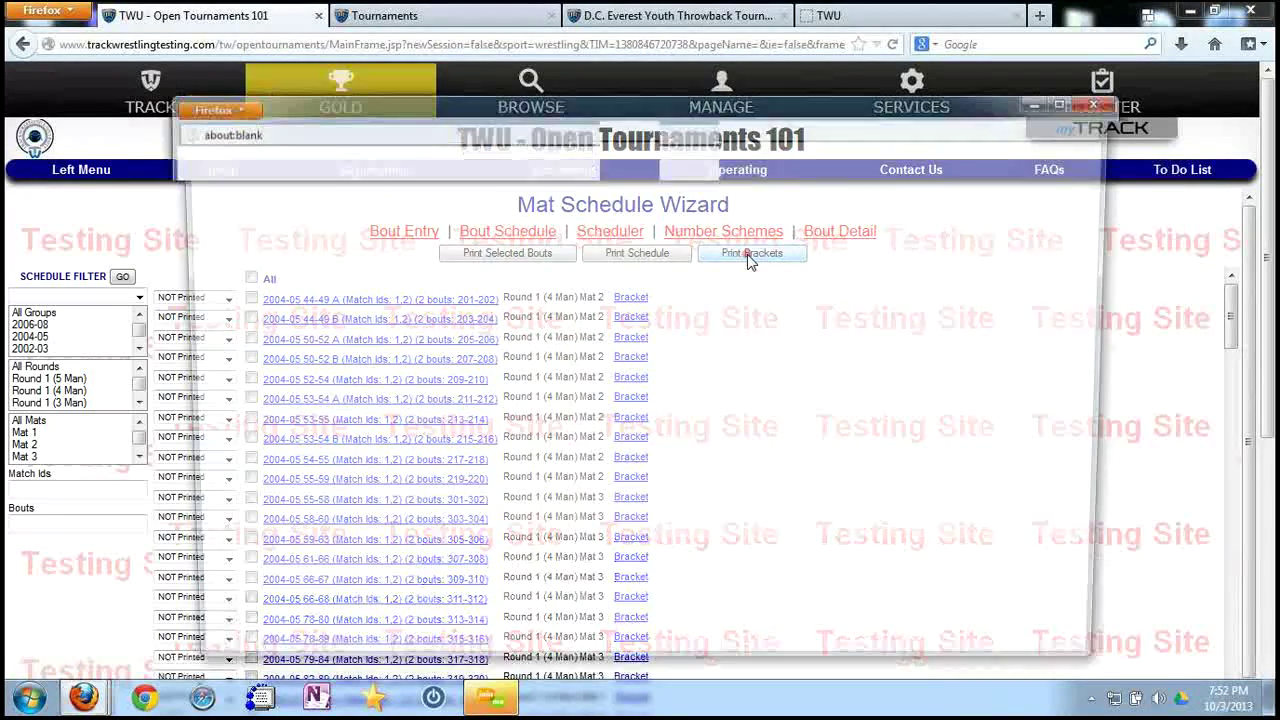
{"action": "left_click", "coordinate": [1066, 101]}
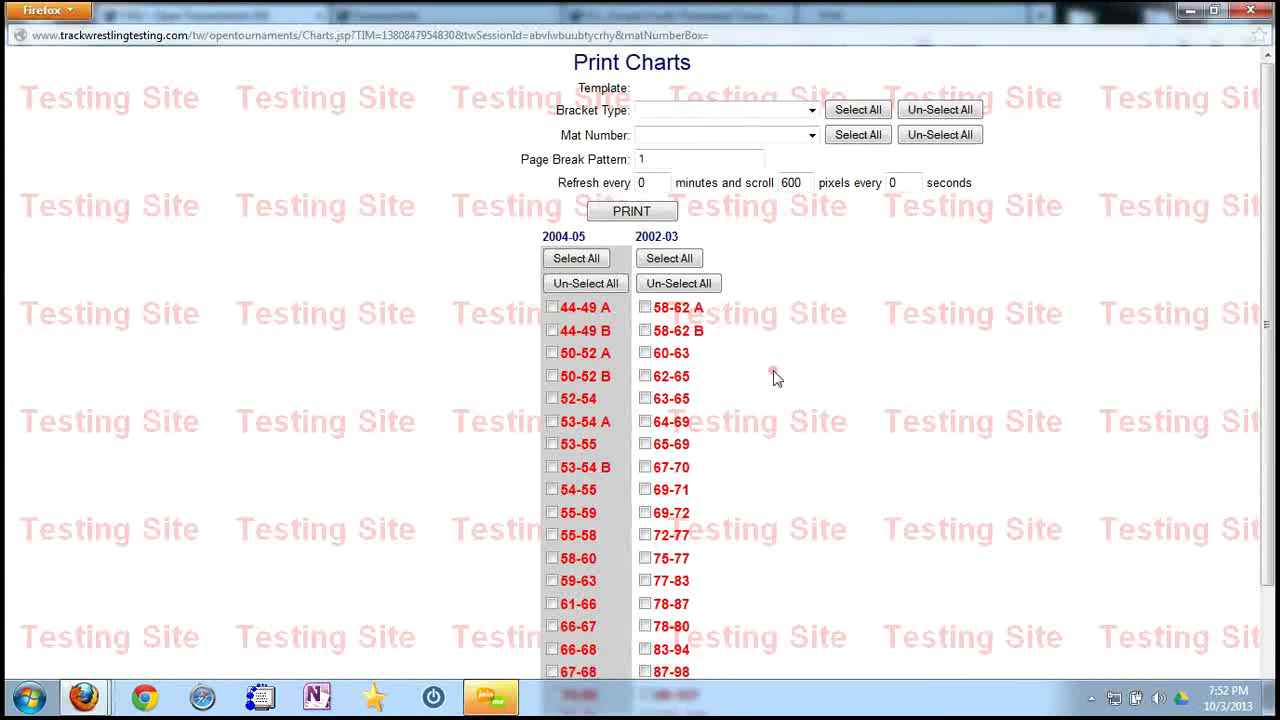
{"action": "left_click", "coordinate": [580, 259]}
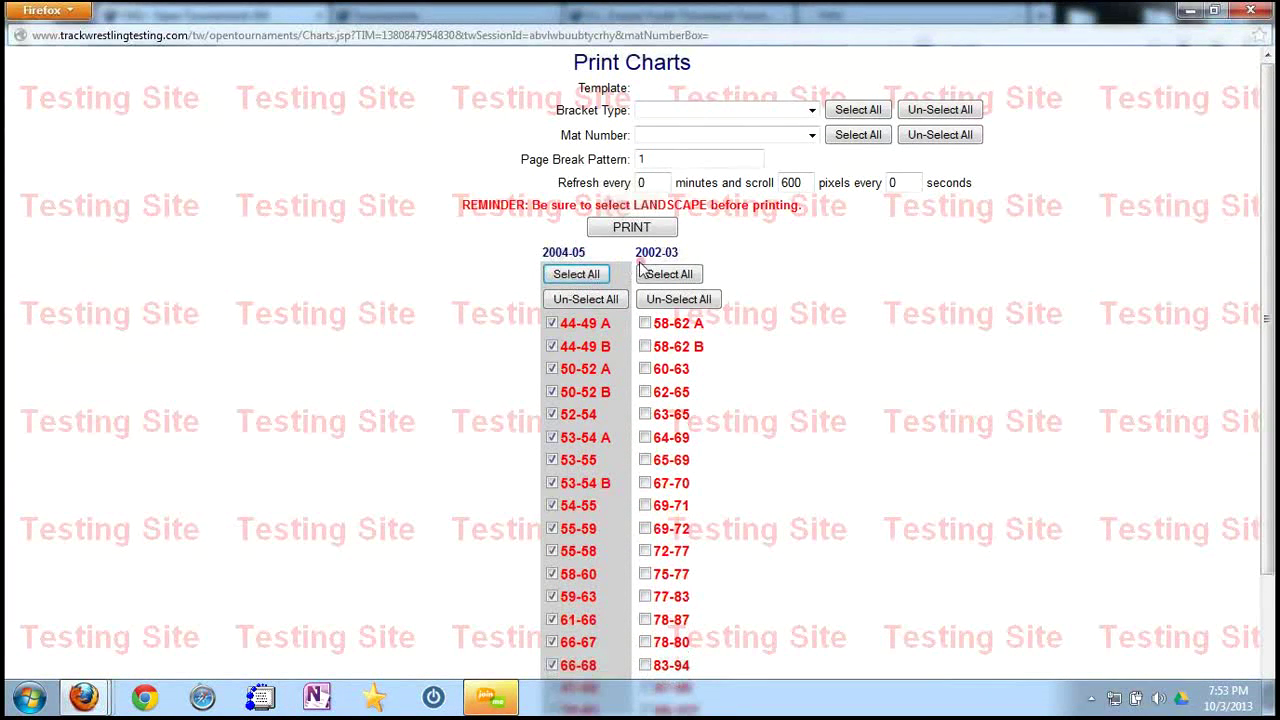
{"action": "left_click", "coordinate": [670, 276]}
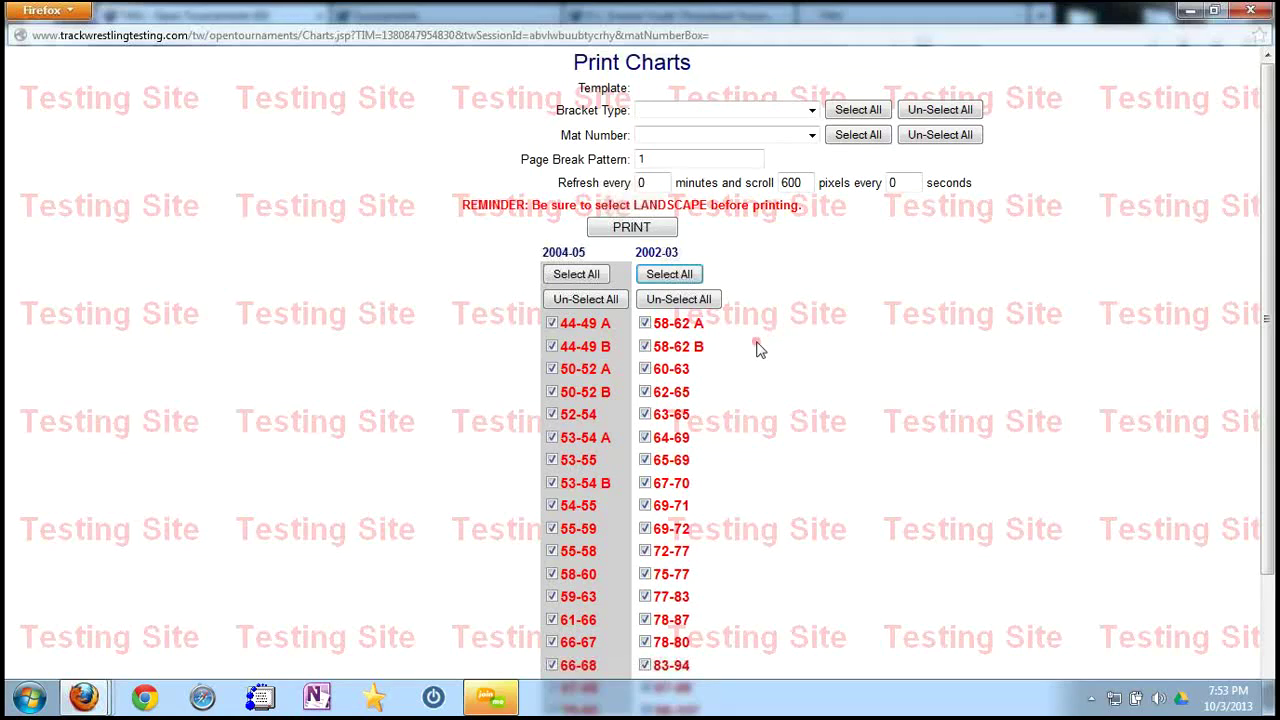
{"action": "scroll", "coordinate": [757, 348], "scroll_direction": "down", "scroll_amount": 3}
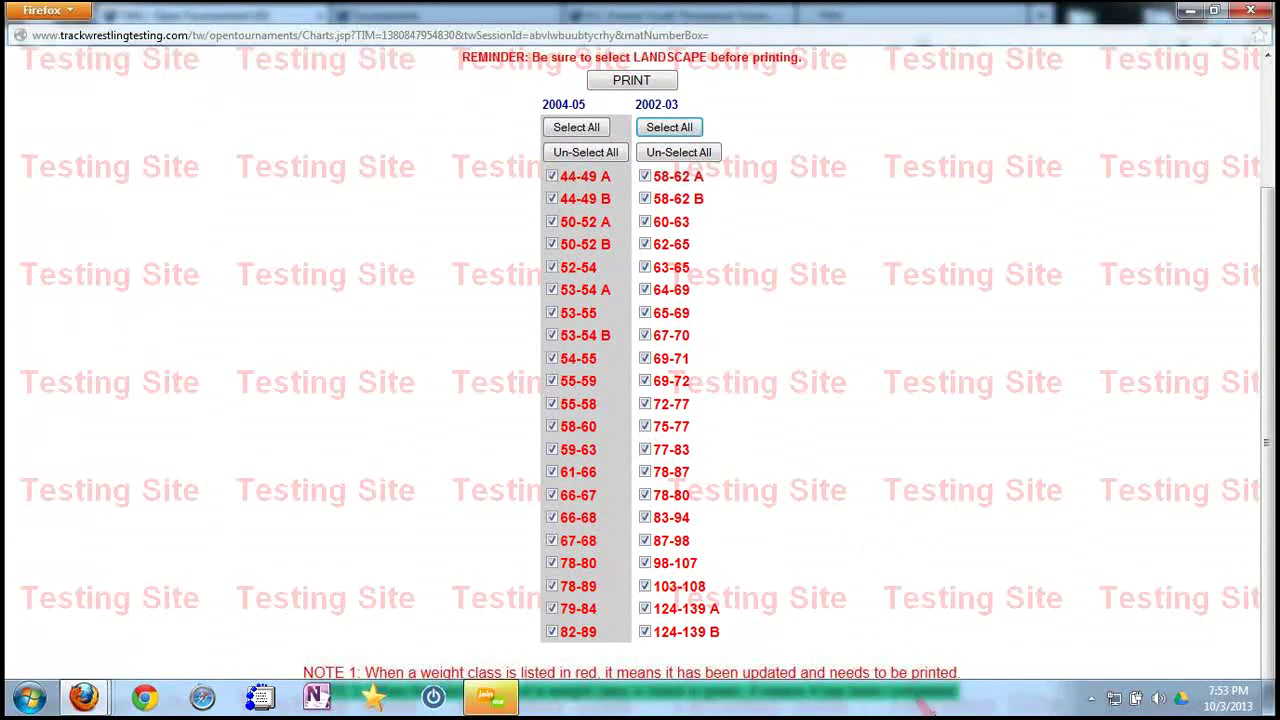
Set the Windows taskbar to auto-hide and lock it in place.
{"action": "right_click", "coordinate": [816, 703]}
{"action": "left_click", "coordinate": [874, 689]}
{"action": "left_click", "coordinate": [45, 394]}
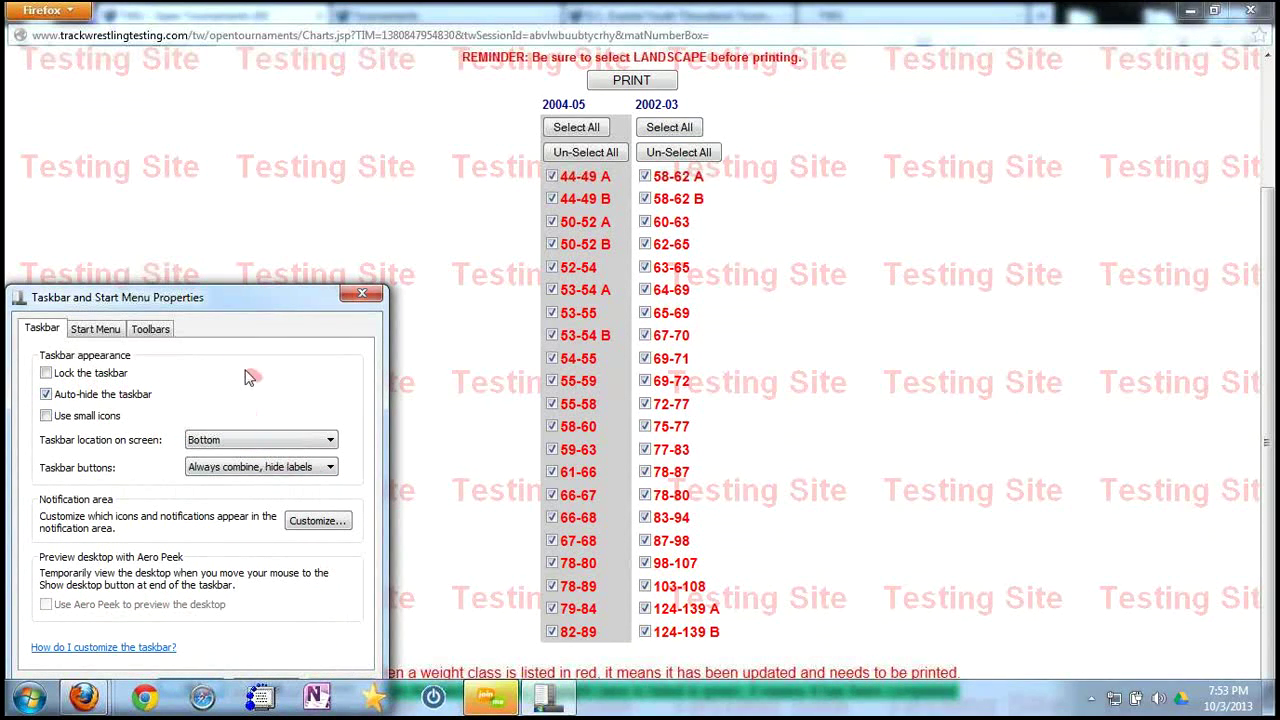
{"action": "left_click_drag", "start_coordinate": [238, 299], "coordinate": [249, 197]}
{"action": "left_click", "coordinate": [196, 566]}
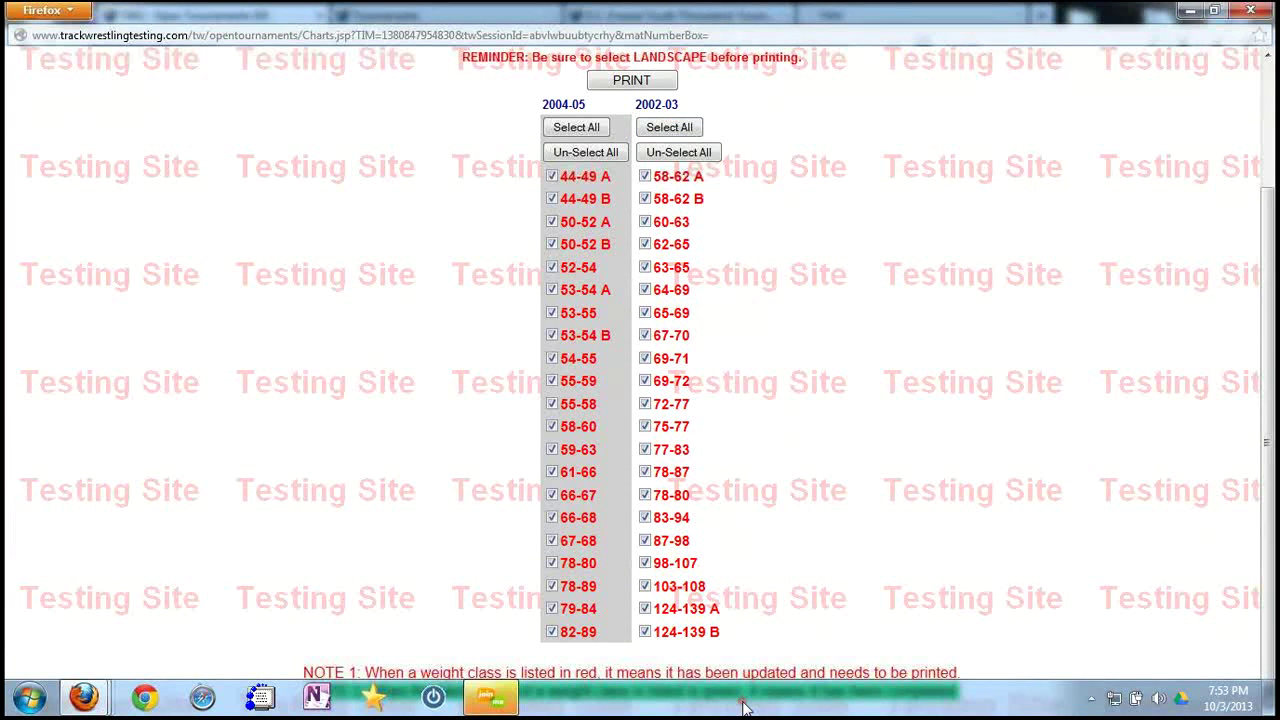
{"action": "right_click", "coordinate": [715, 710]}
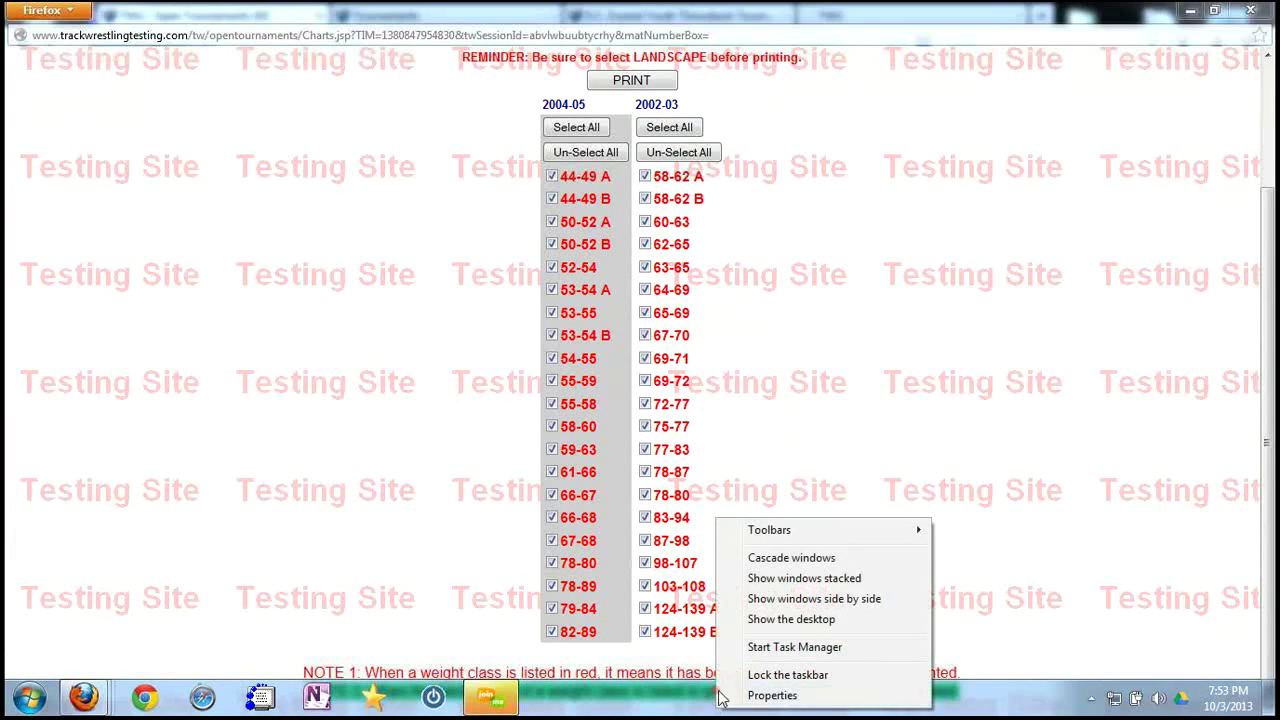
{"action": "left_click", "coordinate": [771, 674]}
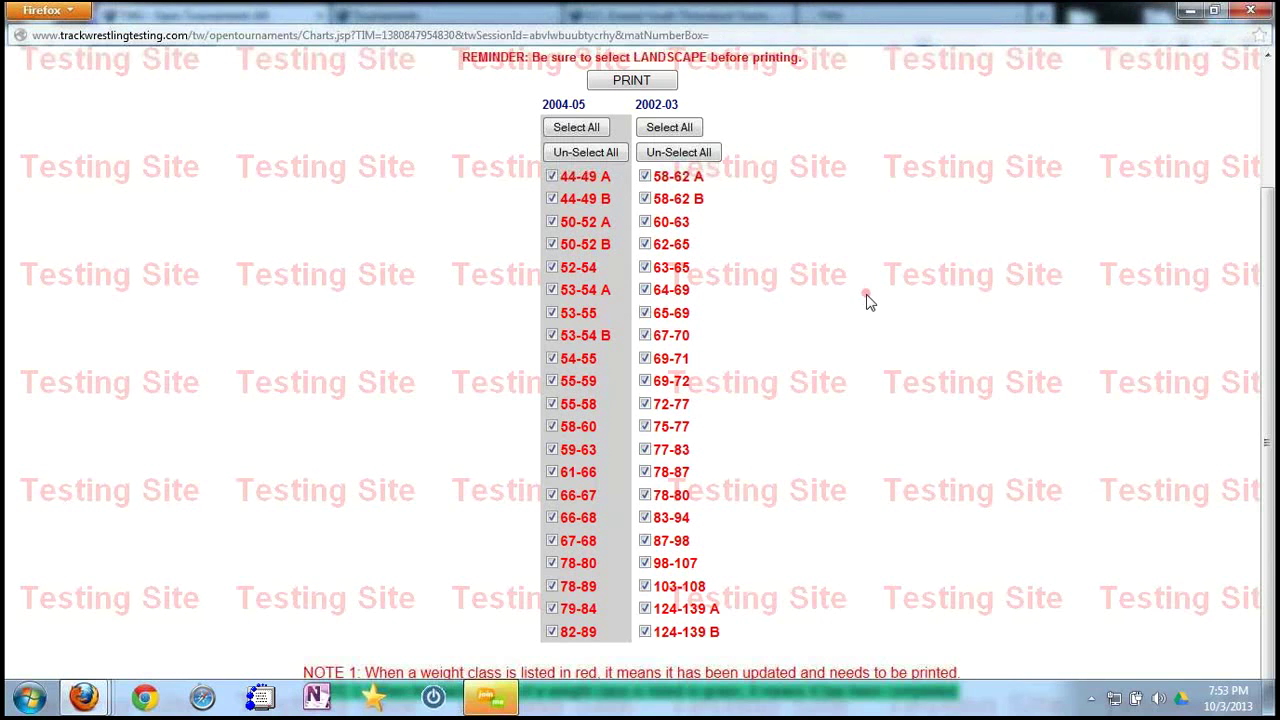
Print the checked weight-class brackets and confirm marking them as printed.
{"action": "scroll", "coordinate": [866, 297], "scroll_direction": "up", "scroll_amount": 3}
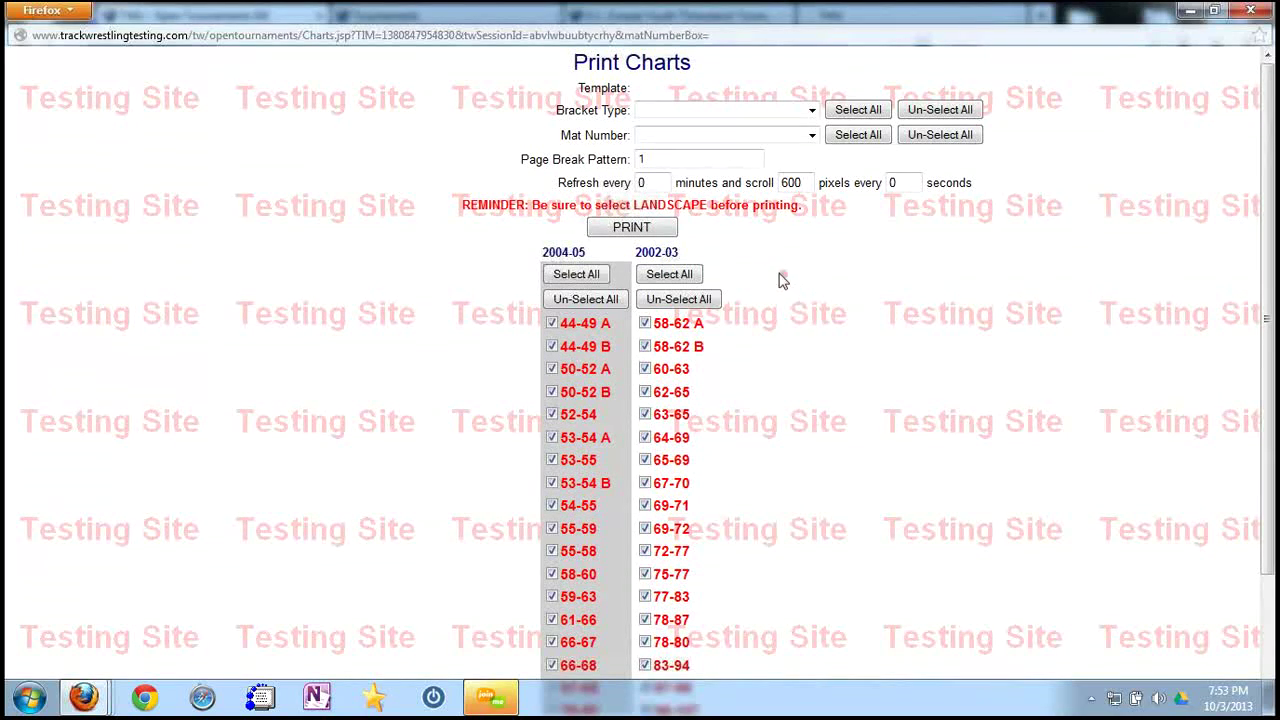
{"action": "left_click", "coordinate": [631, 228]}
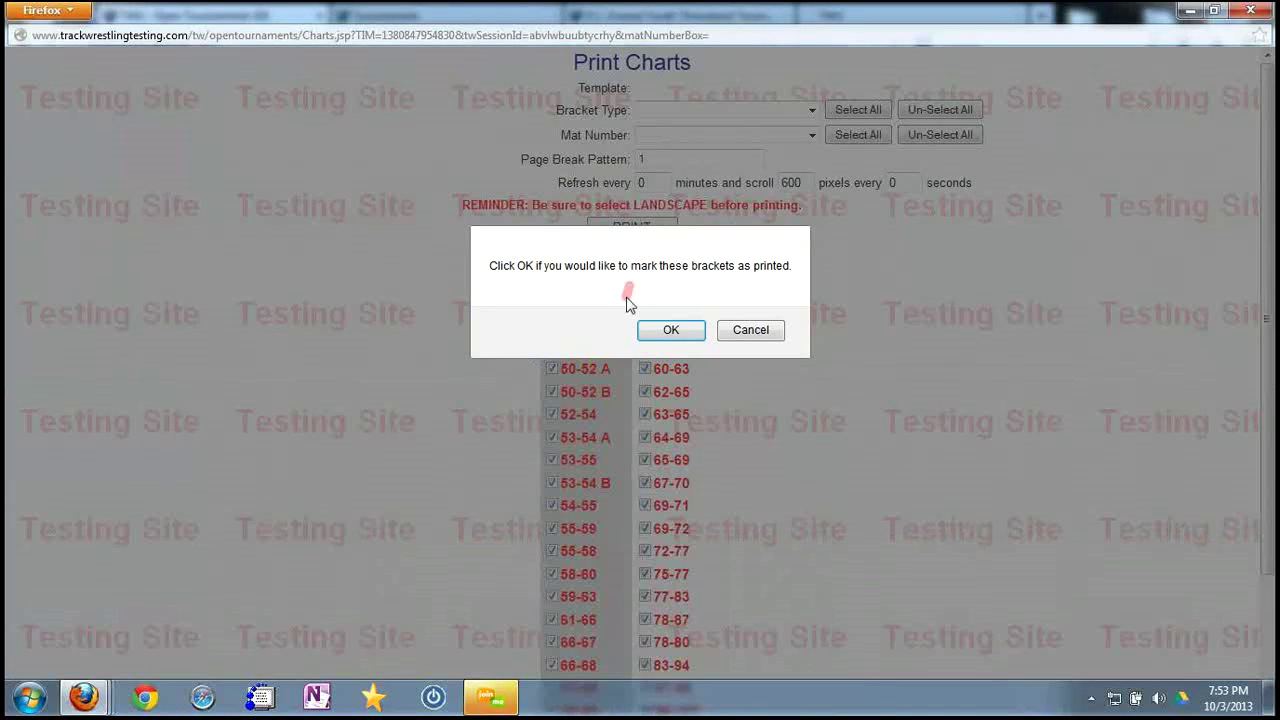
{"action": "left_click", "coordinate": [671, 331]}
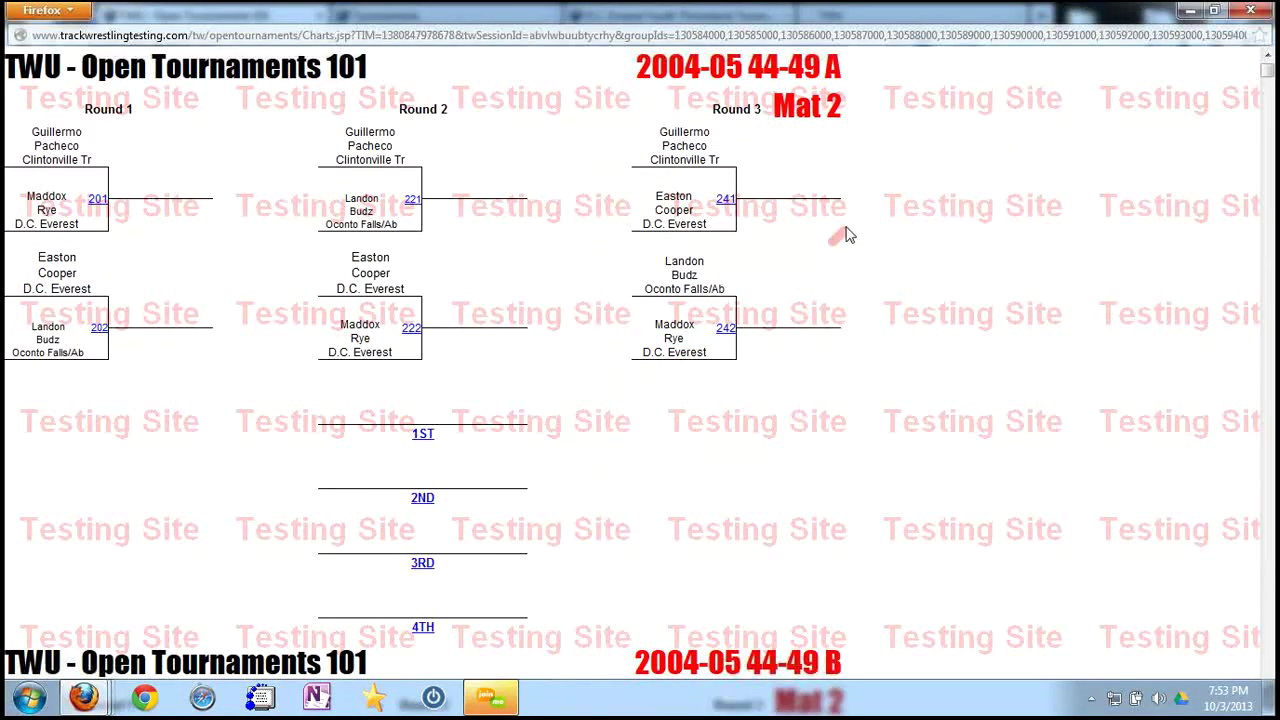
Page through the Firefox print preview of the brackets, then close it and the bracket chart window.
{"action": "scroll", "coordinate": [433, 205], "scroll_direction": "down", "scroll_amount": 2}
{"action": "scroll", "coordinate": [433, 205], "scroll_direction": "up", "scroll_amount": 2}
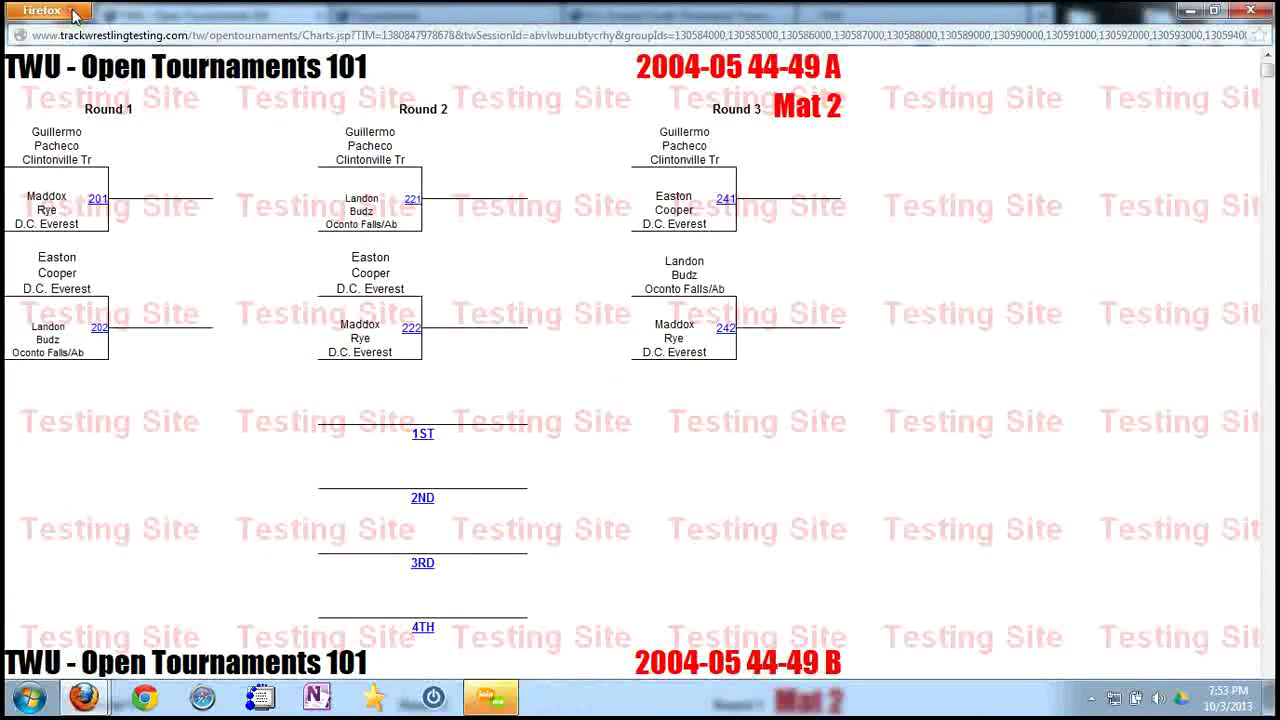
{"action": "left_click", "coordinate": [45, 10]}
{"action": "mouse_move", "coordinate": [110, 152]}
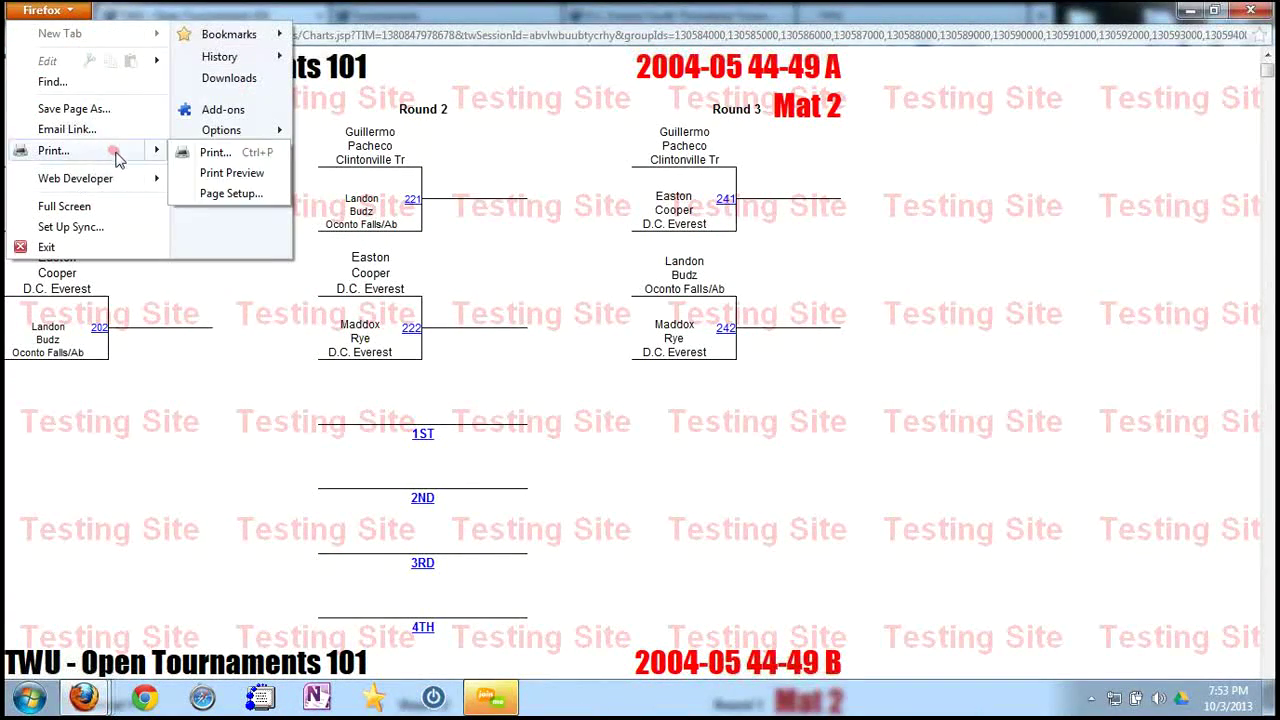
{"action": "left_click", "coordinate": [231, 176]}
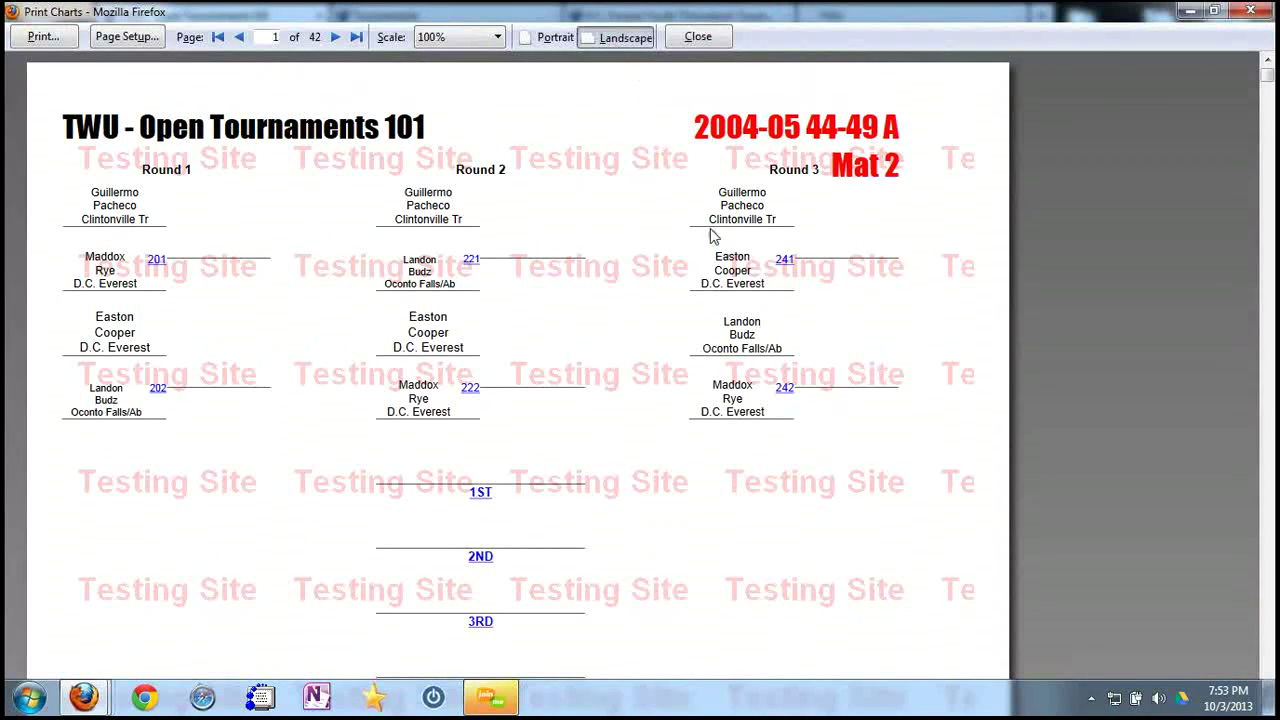
{"action": "scroll", "coordinate": [757, 342], "scroll_direction": "down", "scroll_amount": 12}
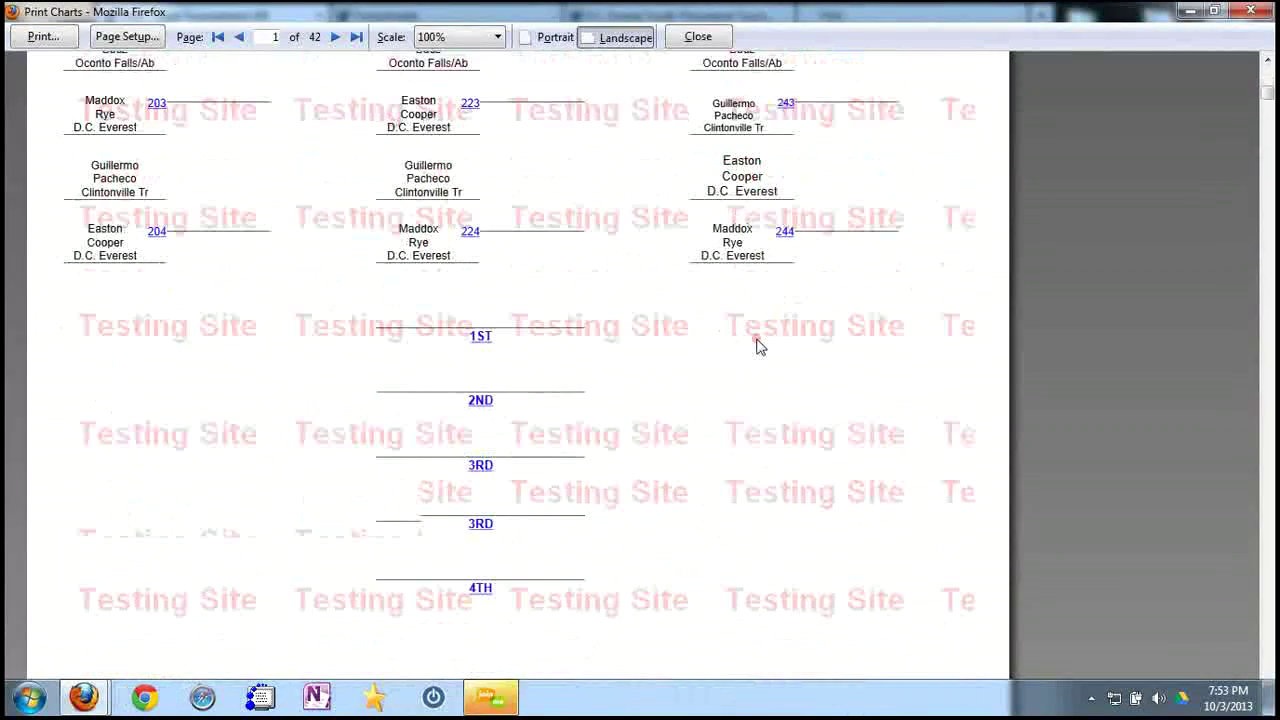
{"action": "scroll", "coordinate": [757, 342], "scroll_direction": "down", "scroll_amount": 12}
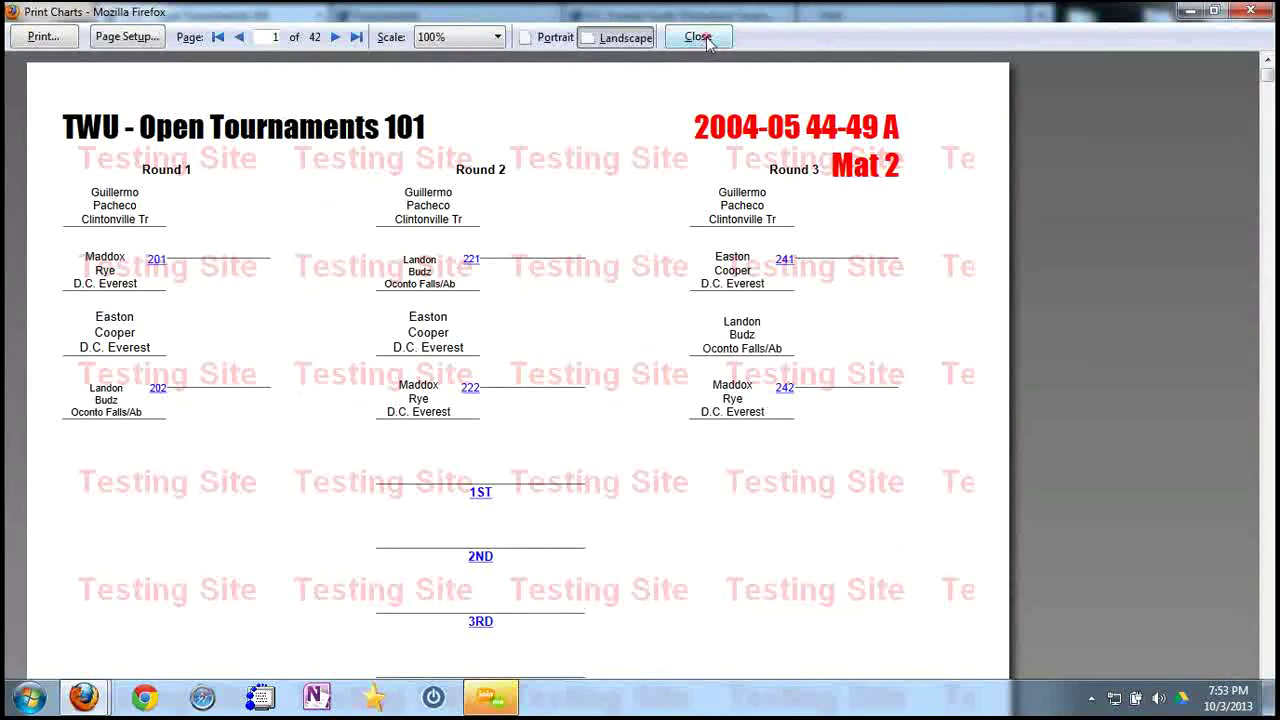
{"action": "left_click", "coordinate": [698, 37]}
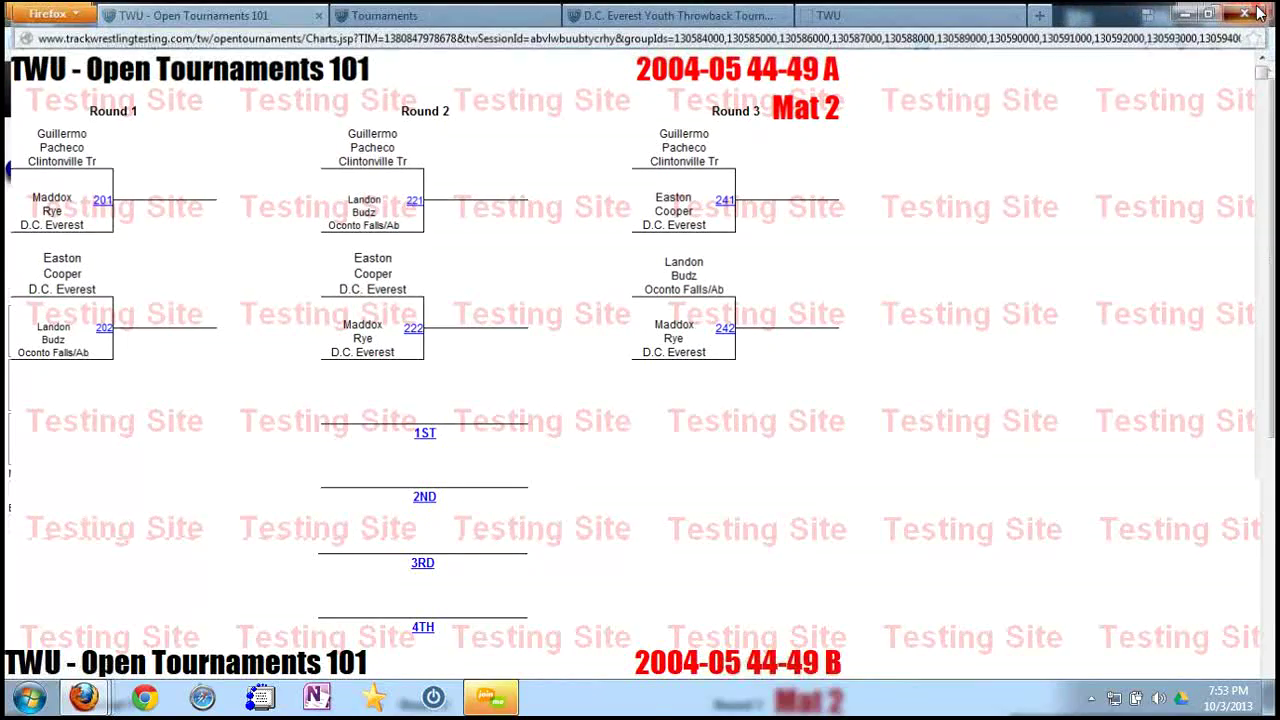
{"action": "left_click", "coordinate": [1258, 10]}
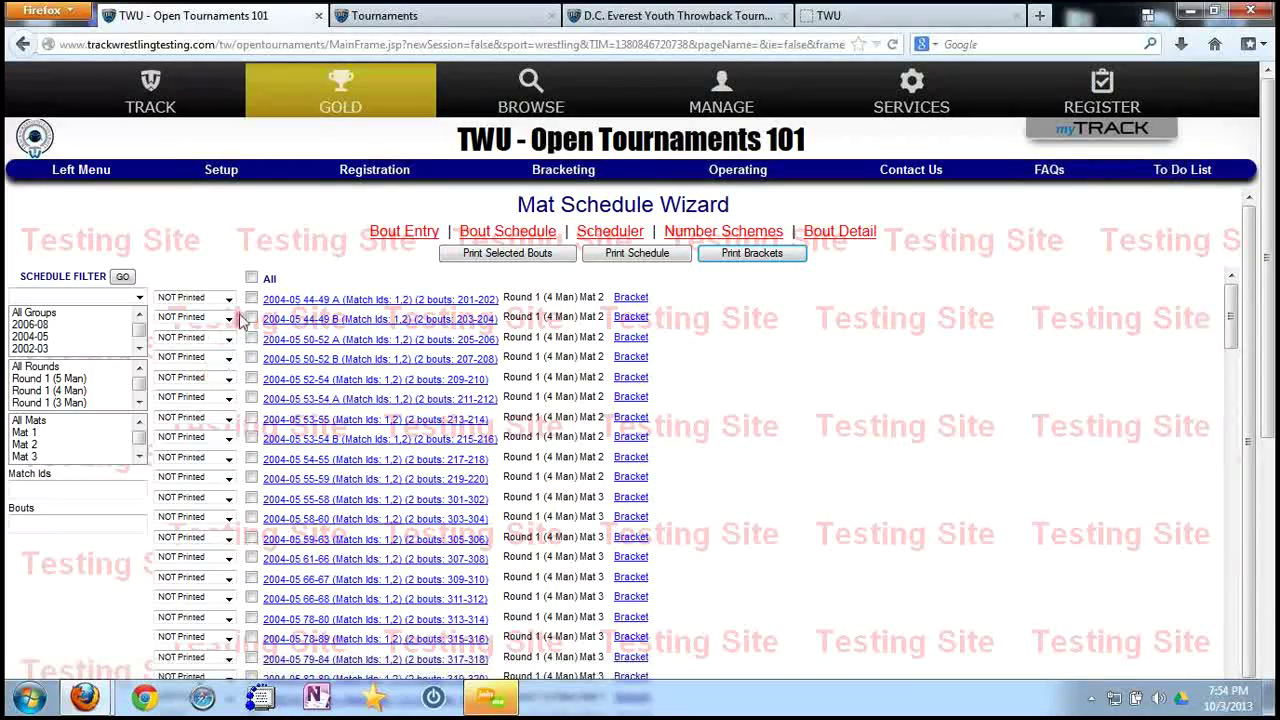
Clear bout selections and filter rounds to Round 1 (5 Man, 4 Man, 3 Man, Best of 3).
{"action": "left_click", "coordinate": [251, 278]}
{"action": "scroll", "coordinate": [711, 431], "scroll_direction": "down", "scroll_amount": 1}
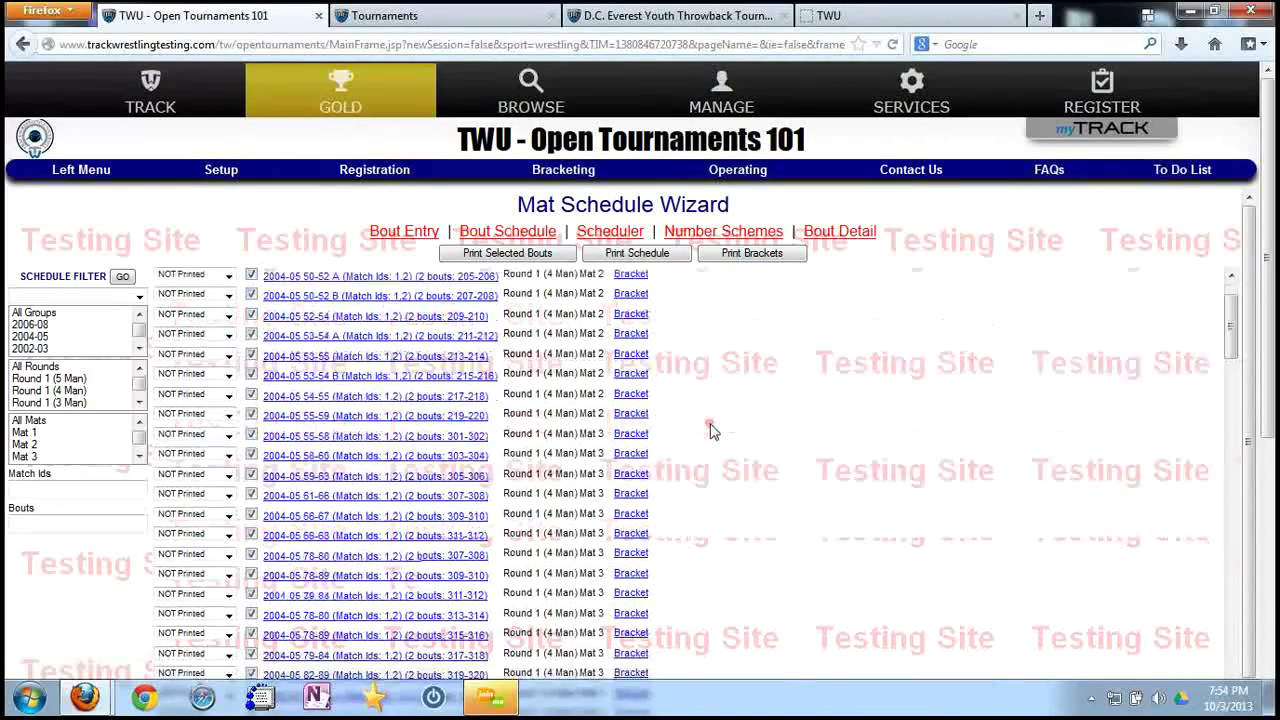
{"action": "scroll", "coordinate": [711, 431], "scroll_direction": "up", "scroll_amount": 3}
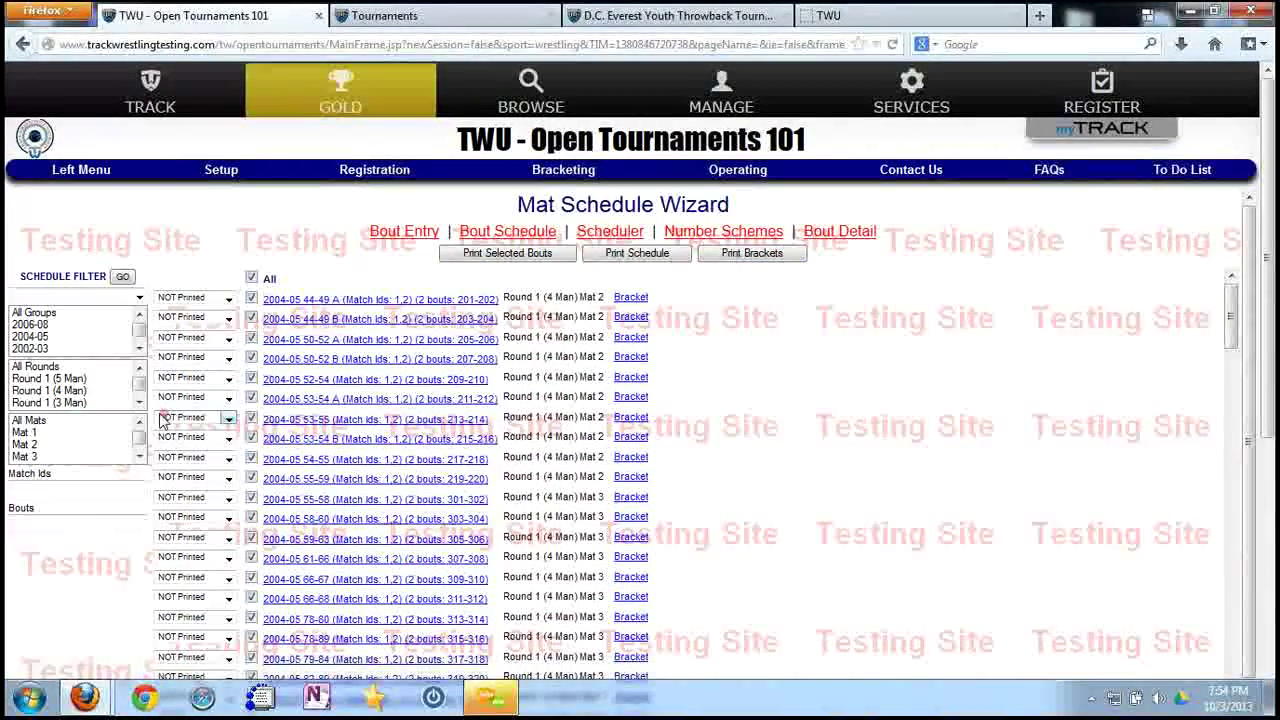
{"action": "left_click", "coordinate": [251, 278]}
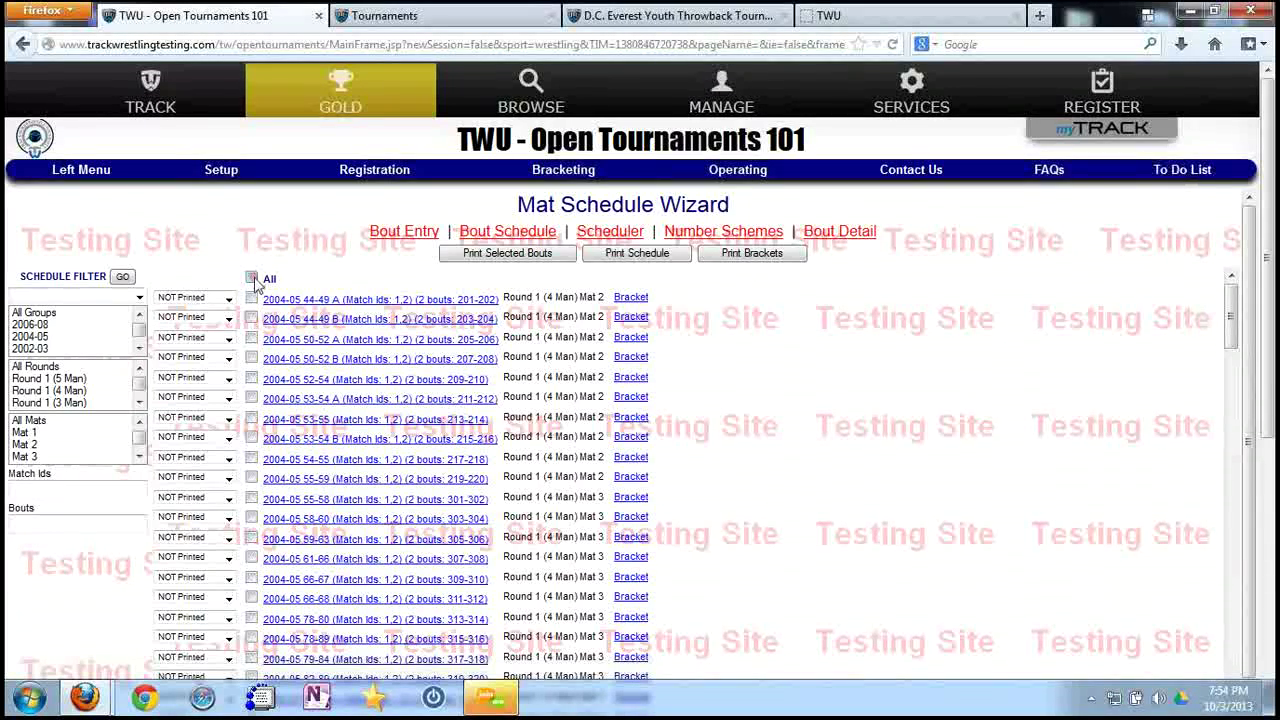
{"action": "left_click", "coordinate": [82, 380]}
{"action": "left_click", "coordinate": [84, 391], "text": "ctrl"}
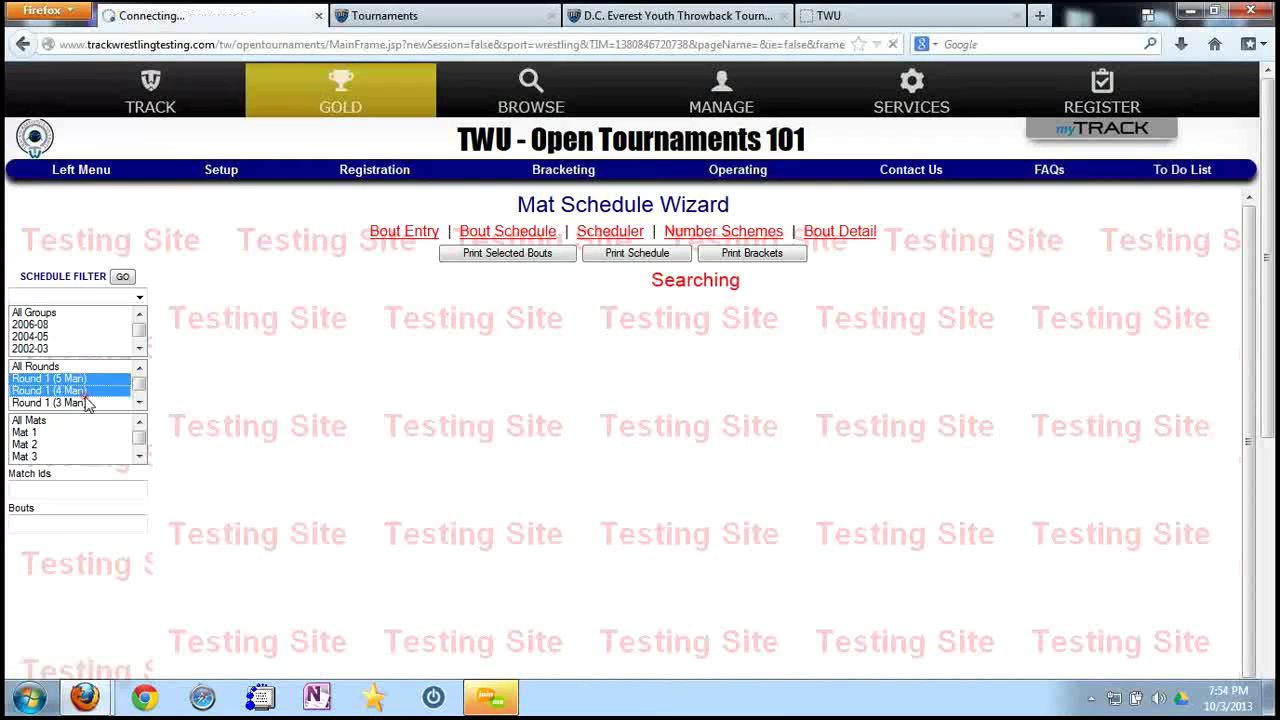
{"action": "left_click", "coordinate": [86, 402], "text": "ctrl"}
{"action": "scroll", "coordinate": [84, 395], "scroll_direction": "down", "scroll_amount": 1}
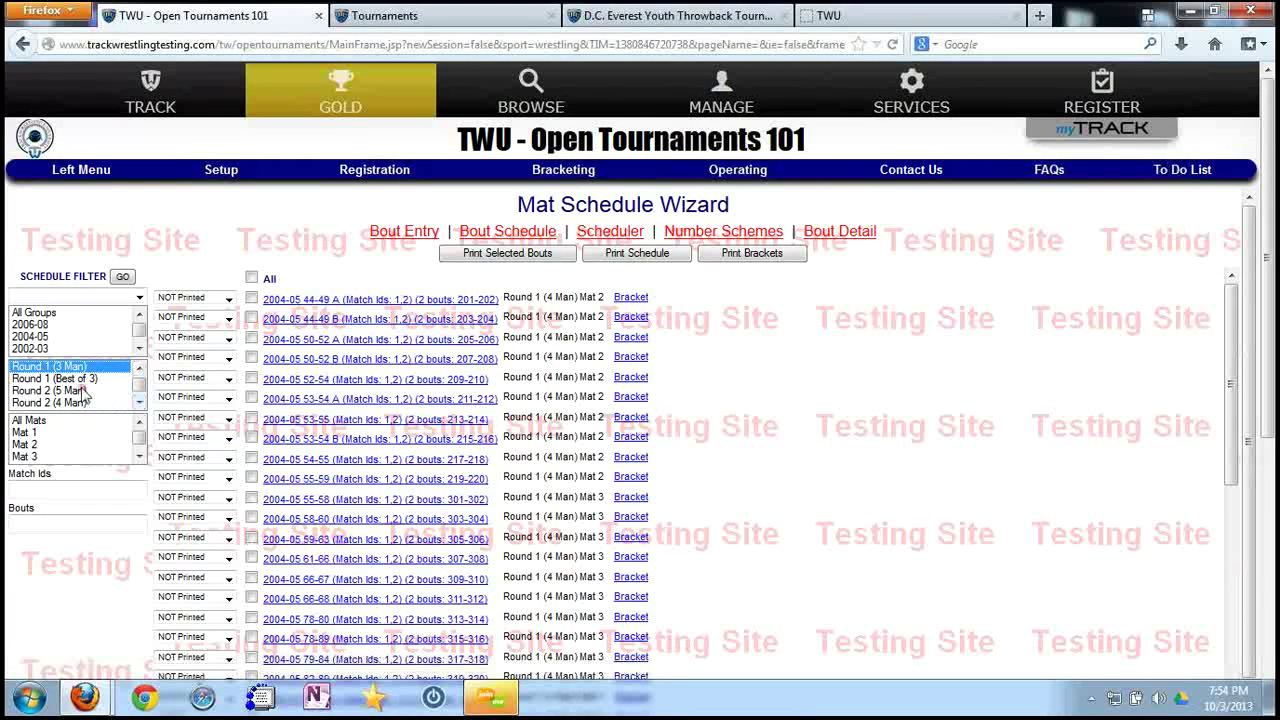
{"action": "left_click", "coordinate": [84, 379], "text": "ctrl"}
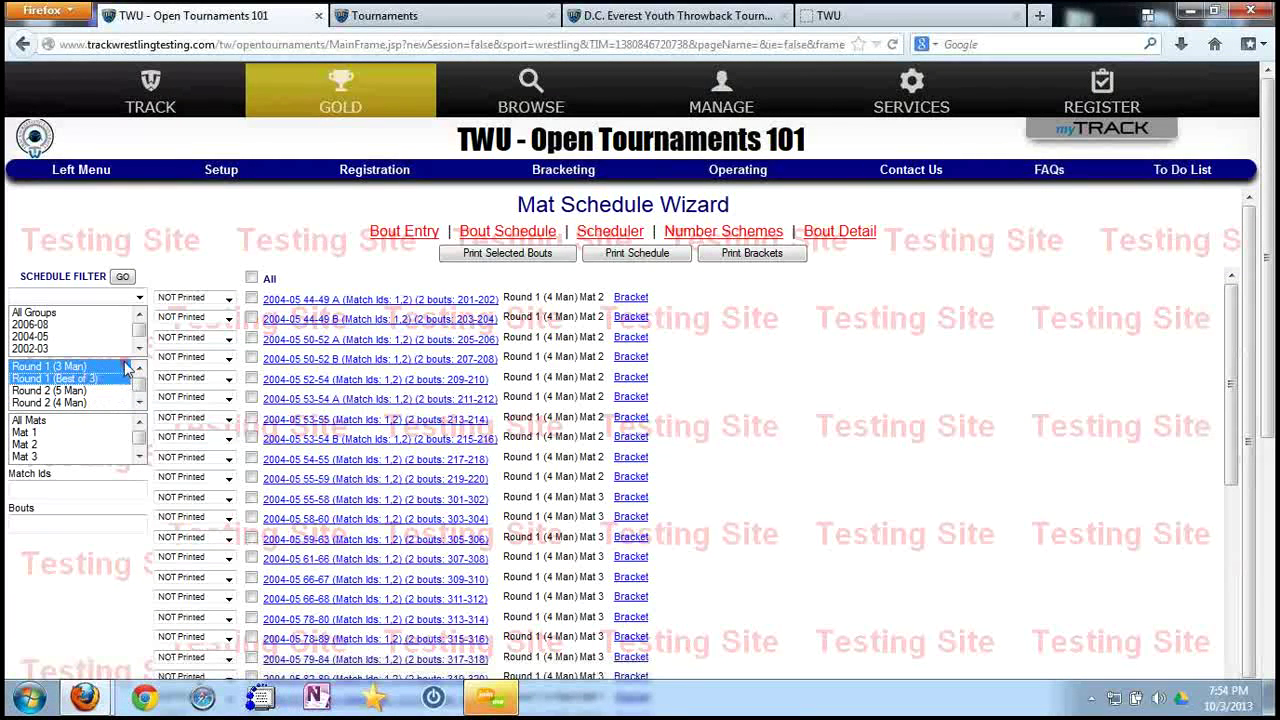
Select all listed Round 1 bouts and open their bout sheets with Print Selected Bouts.
{"action": "scroll", "coordinate": [722, 427], "scroll_direction": "down", "scroll_amount": 2}
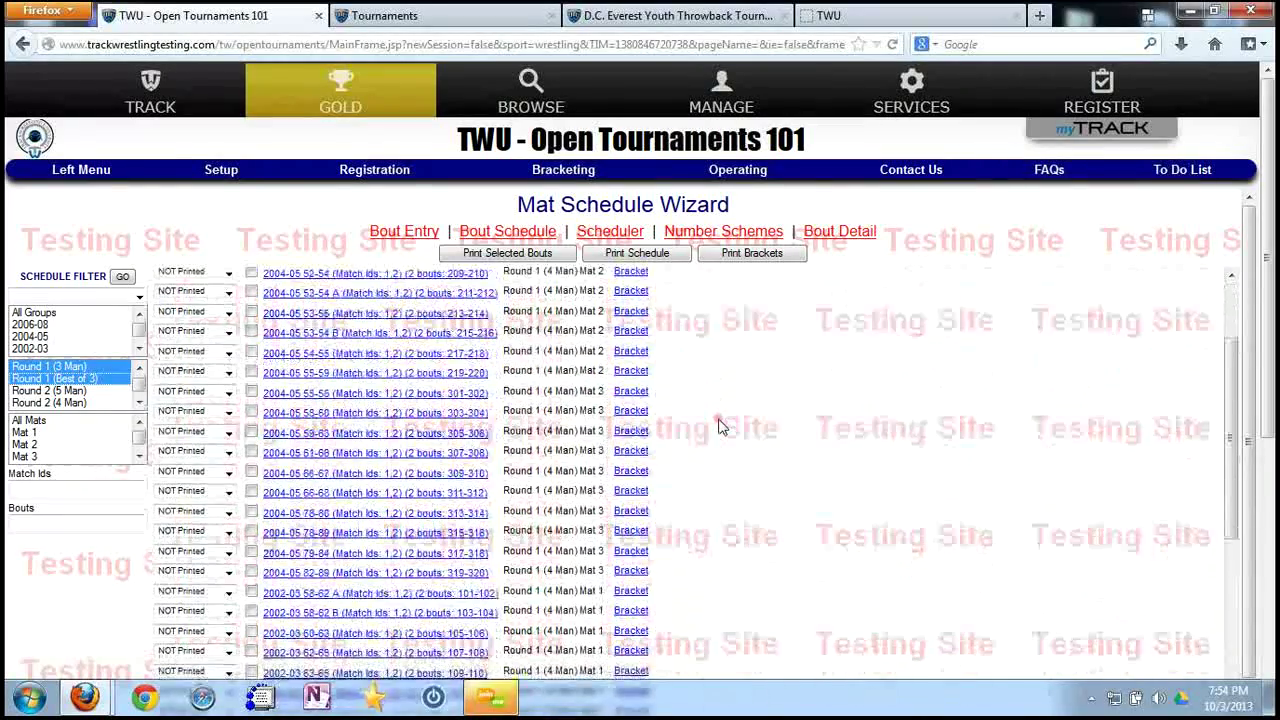
{"action": "scroll", "coordinate": [718, 427], "scroll_direction": "up", "scroll_amount": 3}
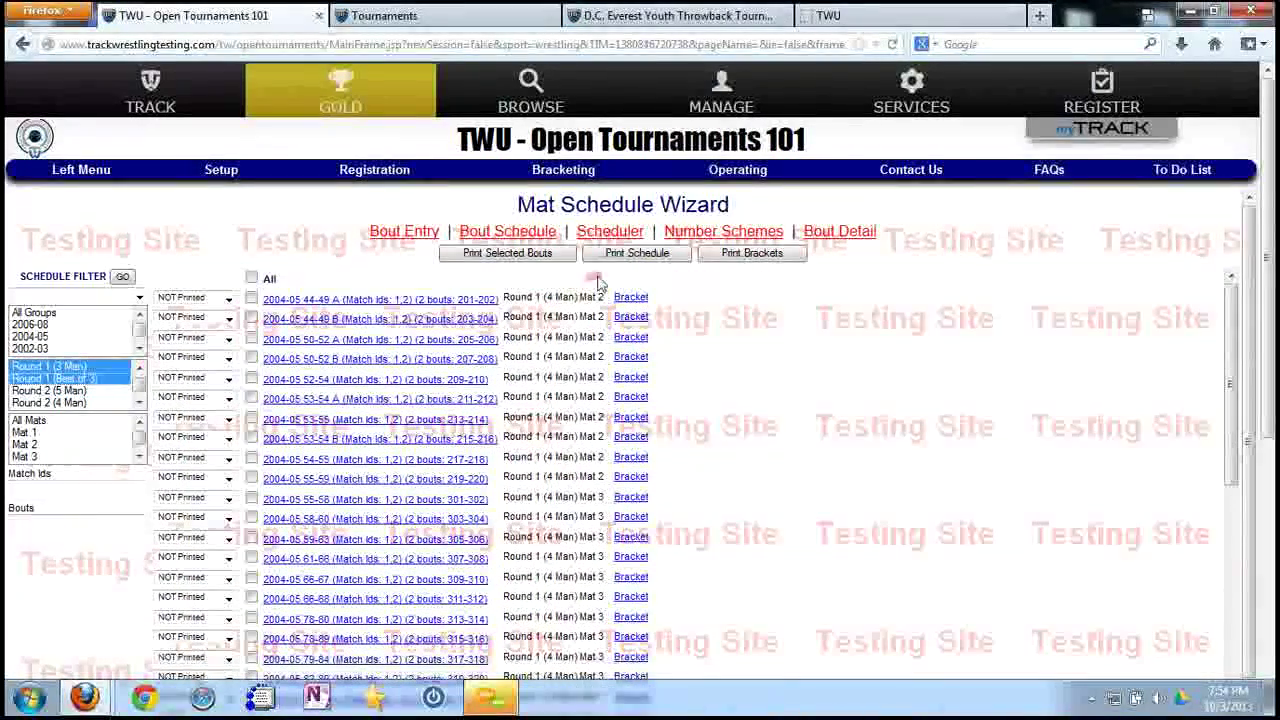
{"action": "left_click", "coordinate": [252, 277]}
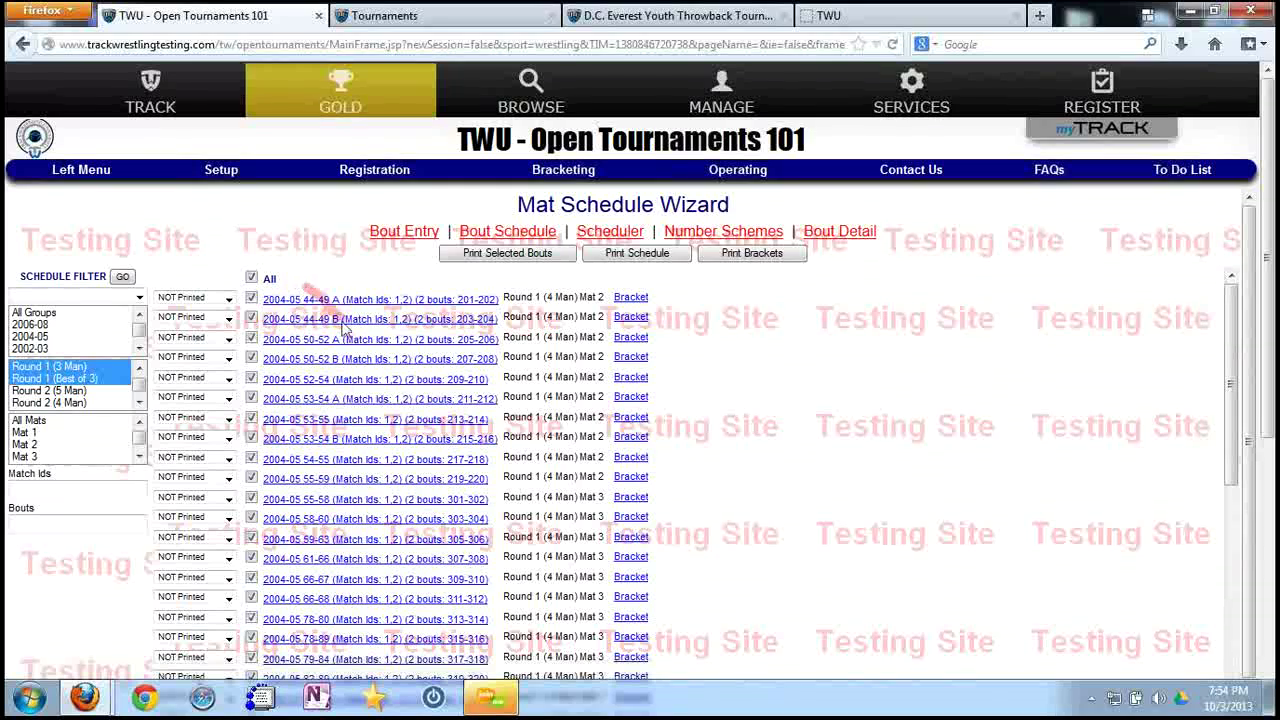
{"action": "left_click", "coordinate": [491, 257]}
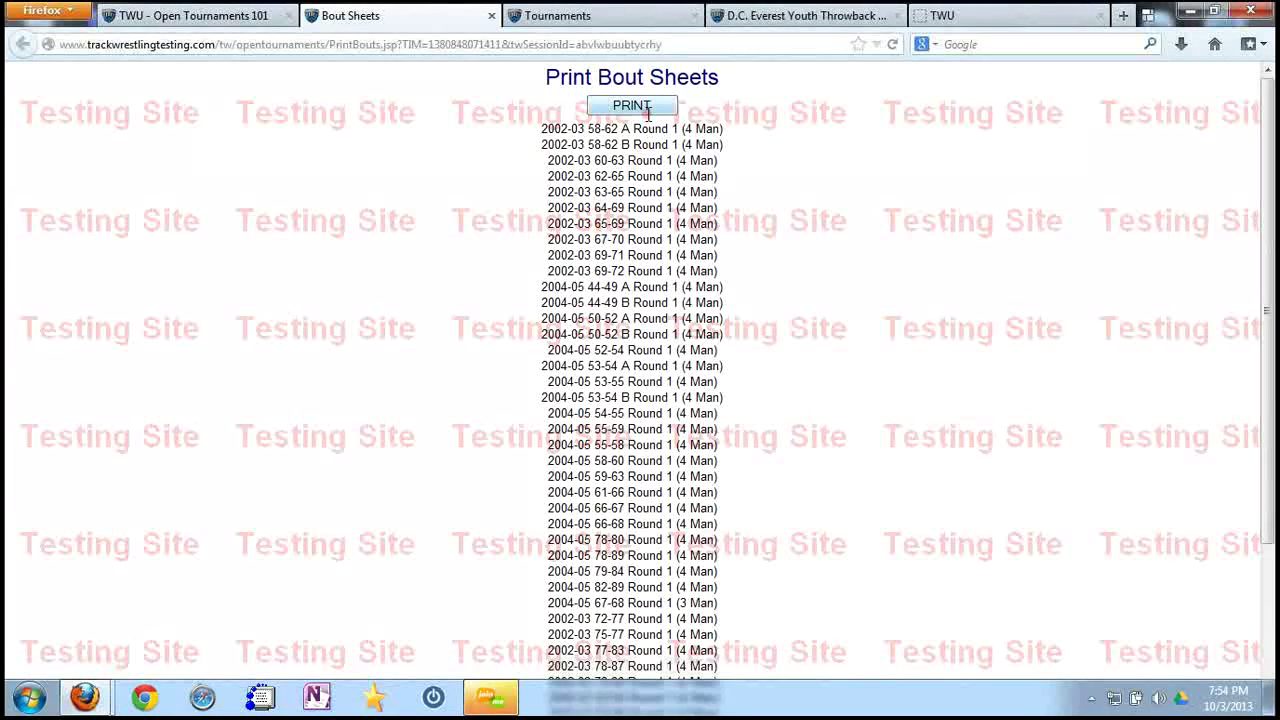
Print the bout sheets, confirm marking the bouts printed, and close the Bout Sheets tab.
{"action": "left_click", "coordinate": [647, 111]}
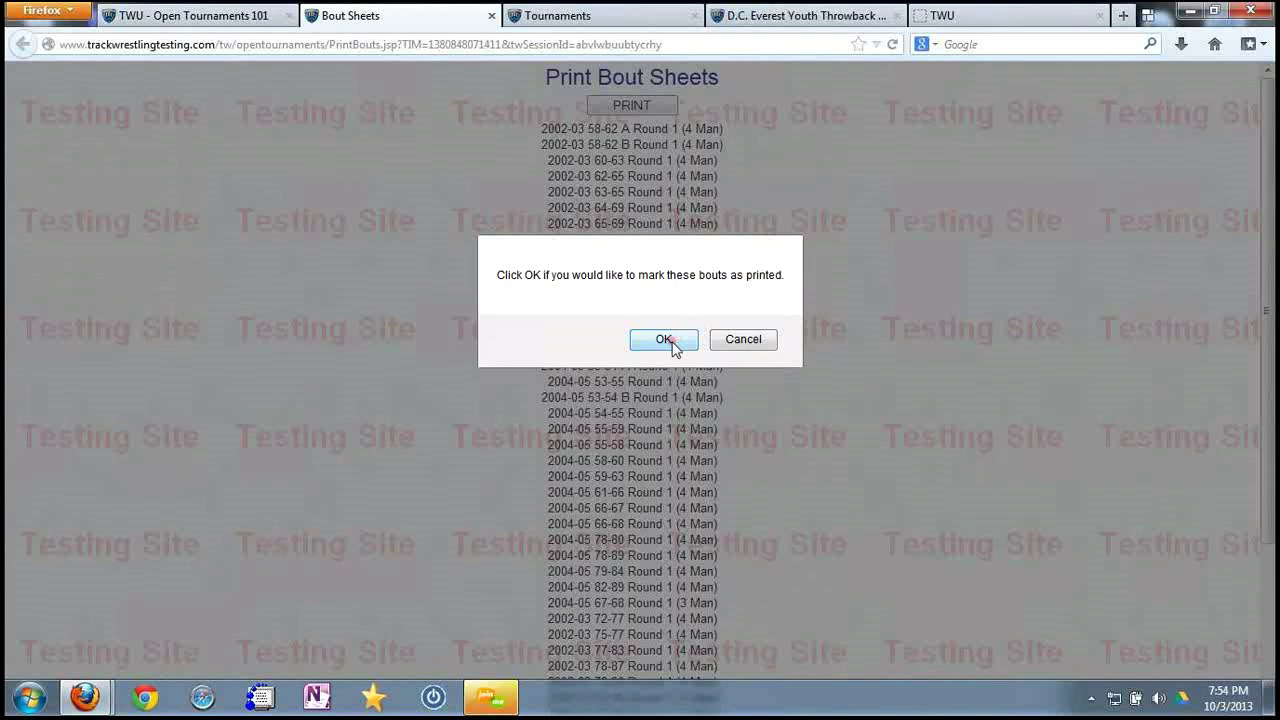
{"action": "left_click", "coordinate": [664, 340]}
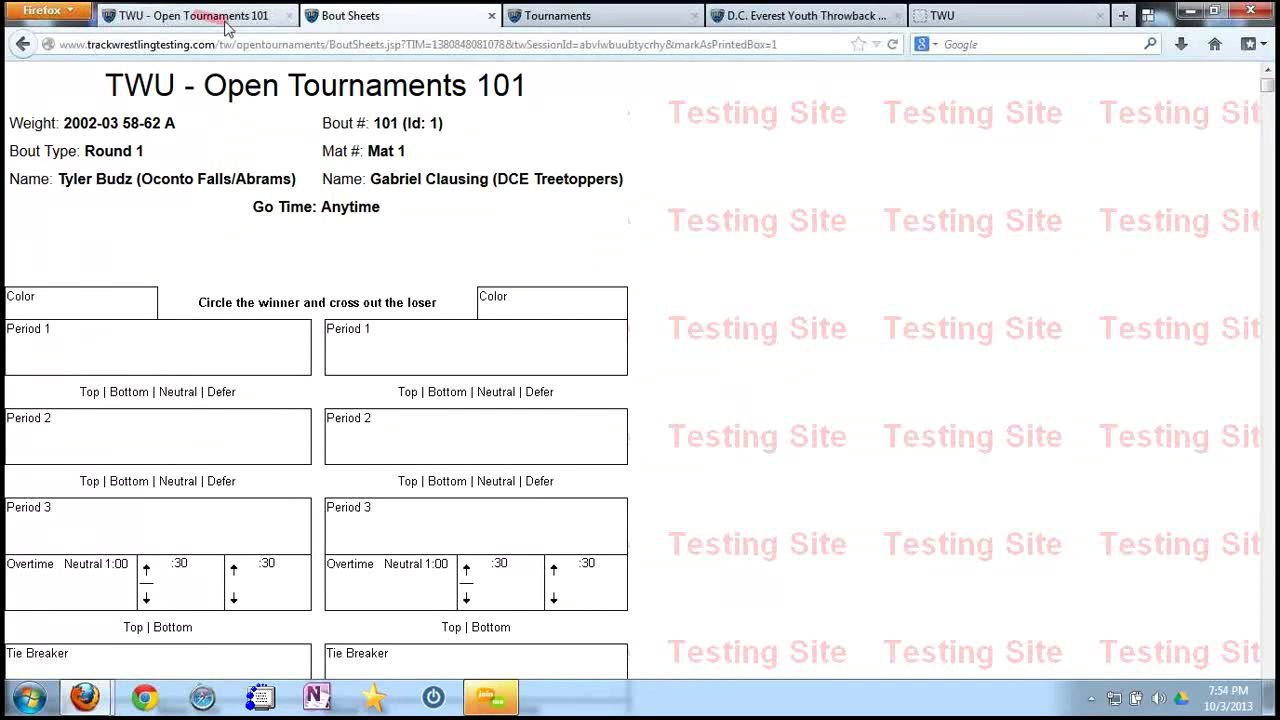
{"action": "left_click", "coordinate": [491, 17]}
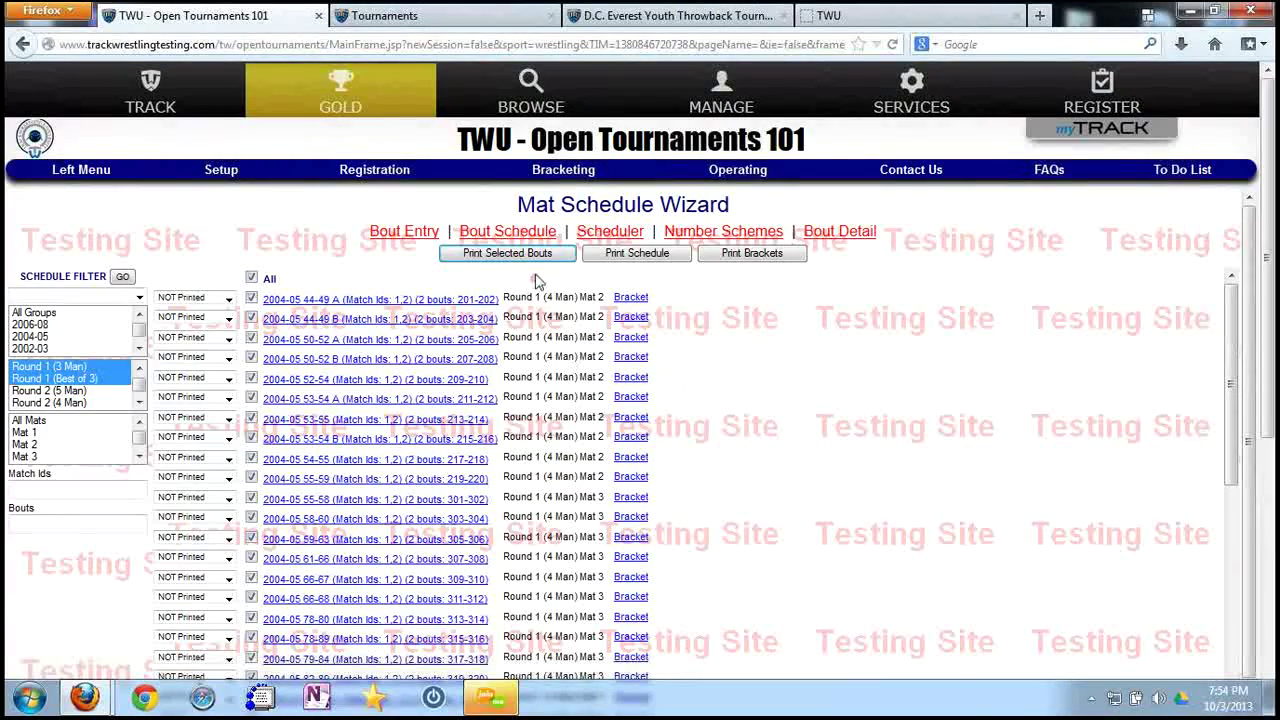
Reload the Mat Schedule Wizard and confirm Round 1 bouts show Printed, Round 2 NOT Printed.
{"action": "left_click", "coordinate": [520, 254]}
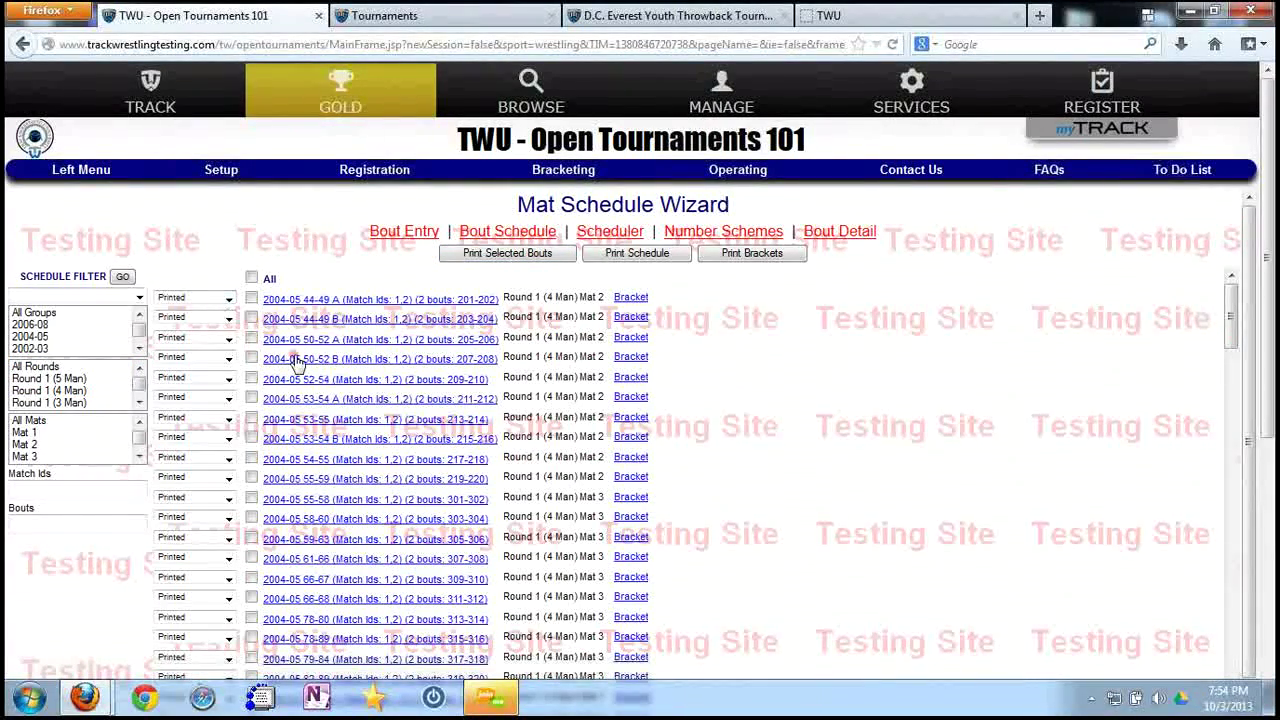
{"action": "scroll", "coordinate": [297, 362], "scroll_direction": "down", "scroll_amount": 8}
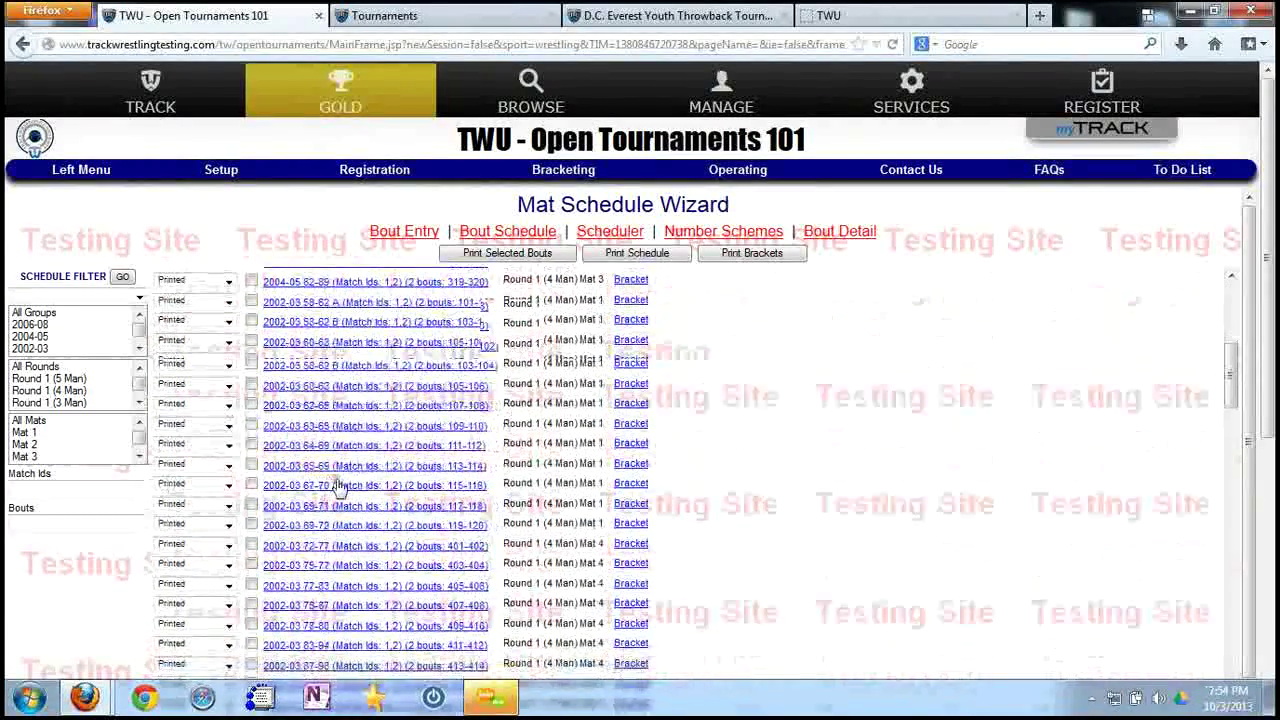
{"action": "scroll", "coordinate": [338, 486], "scroll_direction": "down", "scroll_amount": 8}
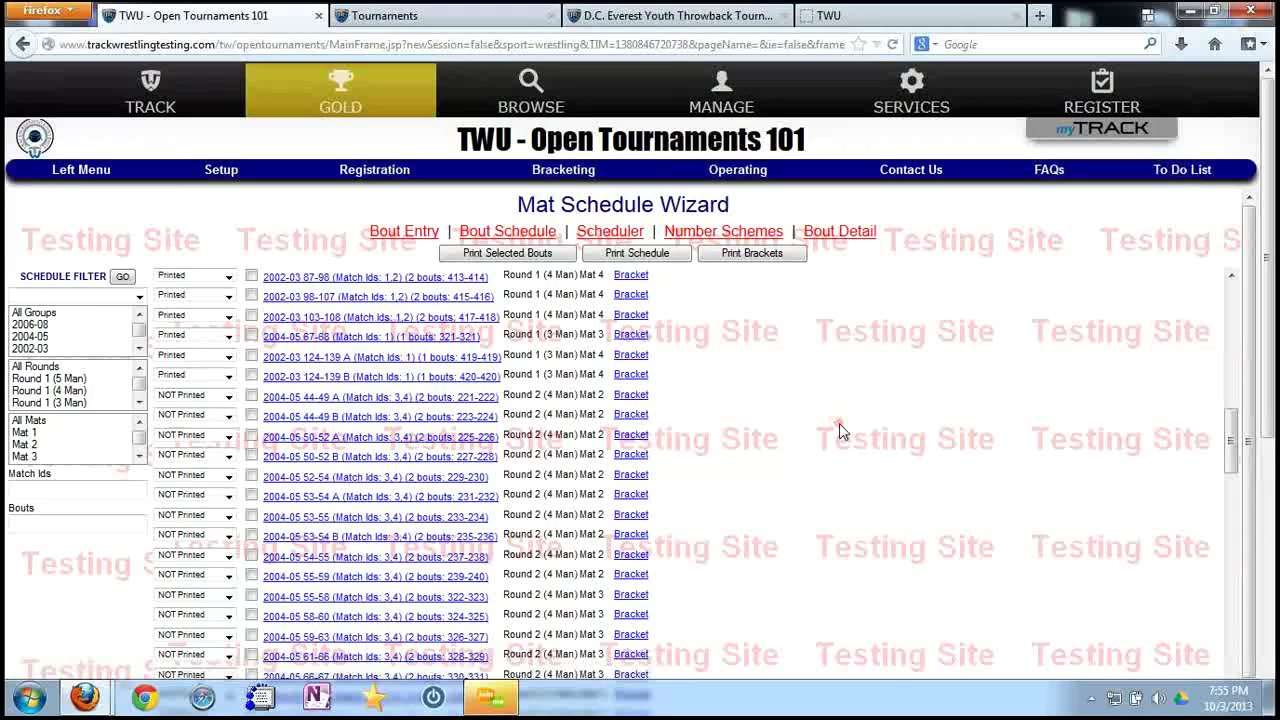
{"action": "scroll", "coordinate": [839, 430], "scroll_direction": "up", "scroll_amount": 10}
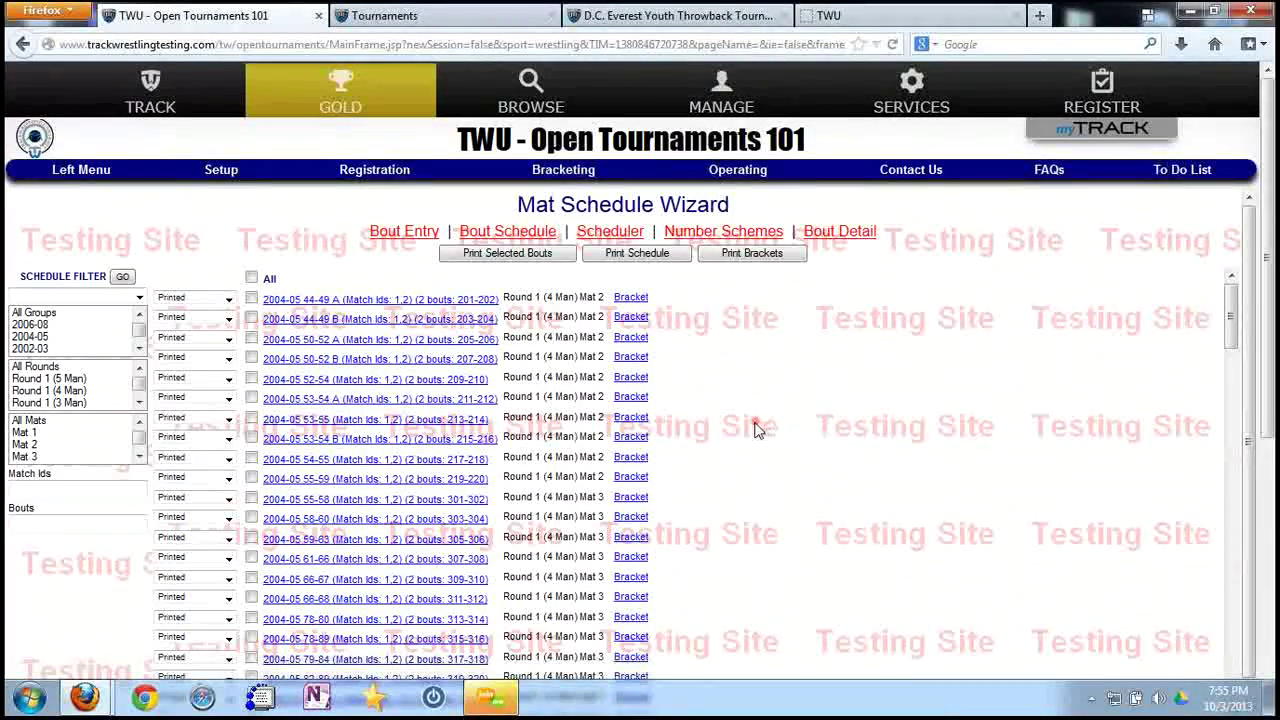
{"action": "scroll", "coordinate": [760, 435], "scroll_direction": "down", "scroll_amount": 5}
{"action": "scroll", "coordinate": [760, 435], "scroll_direction": "up", "scroll_amount": 5}
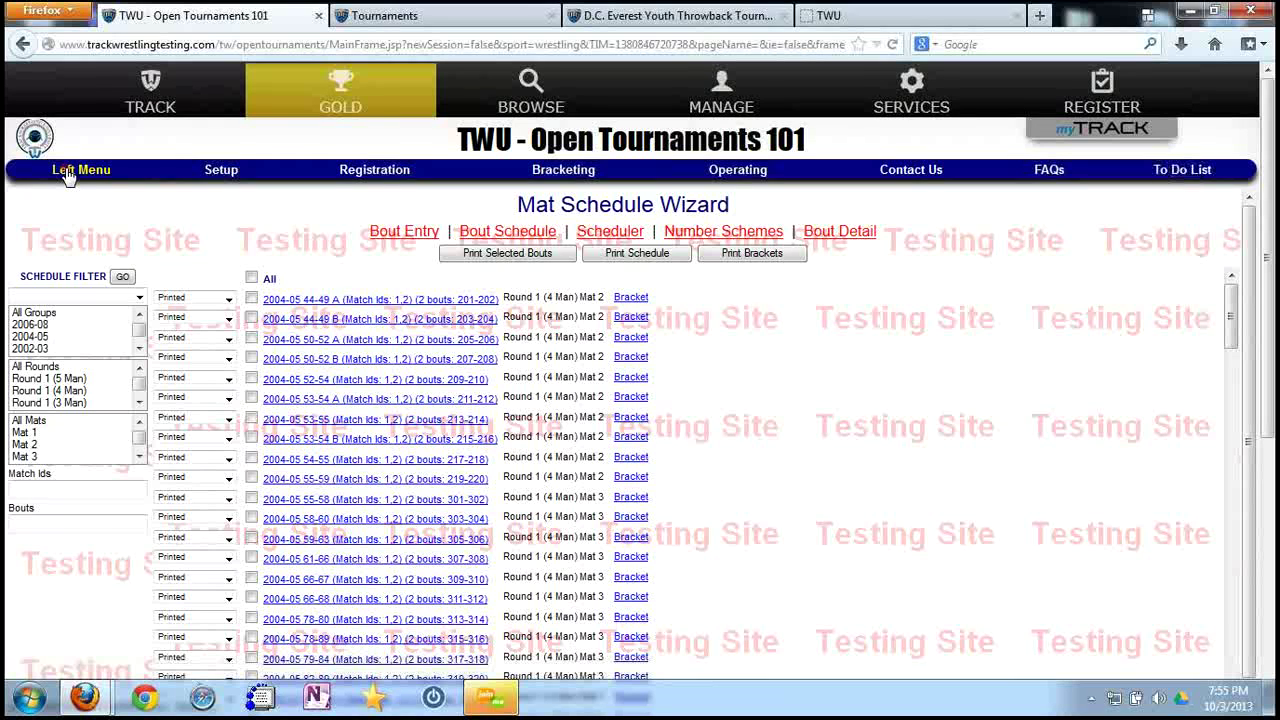
Go to the Bout Entry page and load bout 203.
{"action": "left_click", "coordinate": [405, 232]}
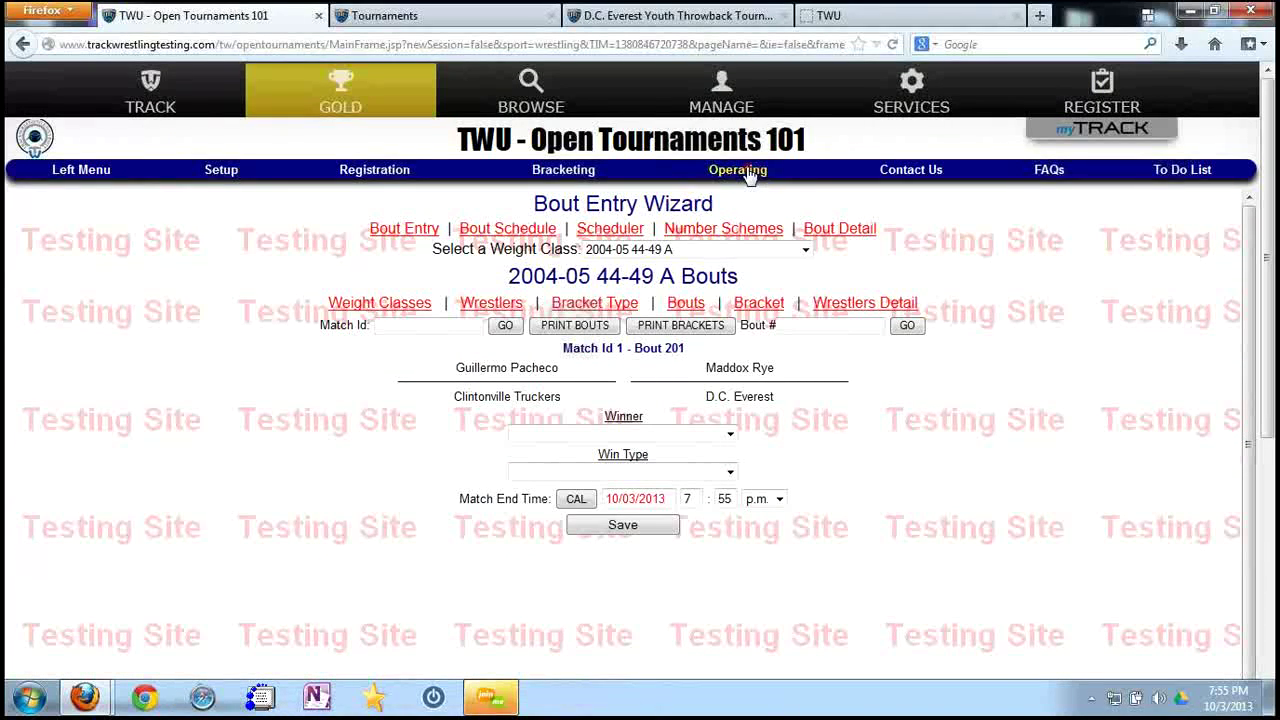
{"action": "left_click", "coordinate": [752, 168]}
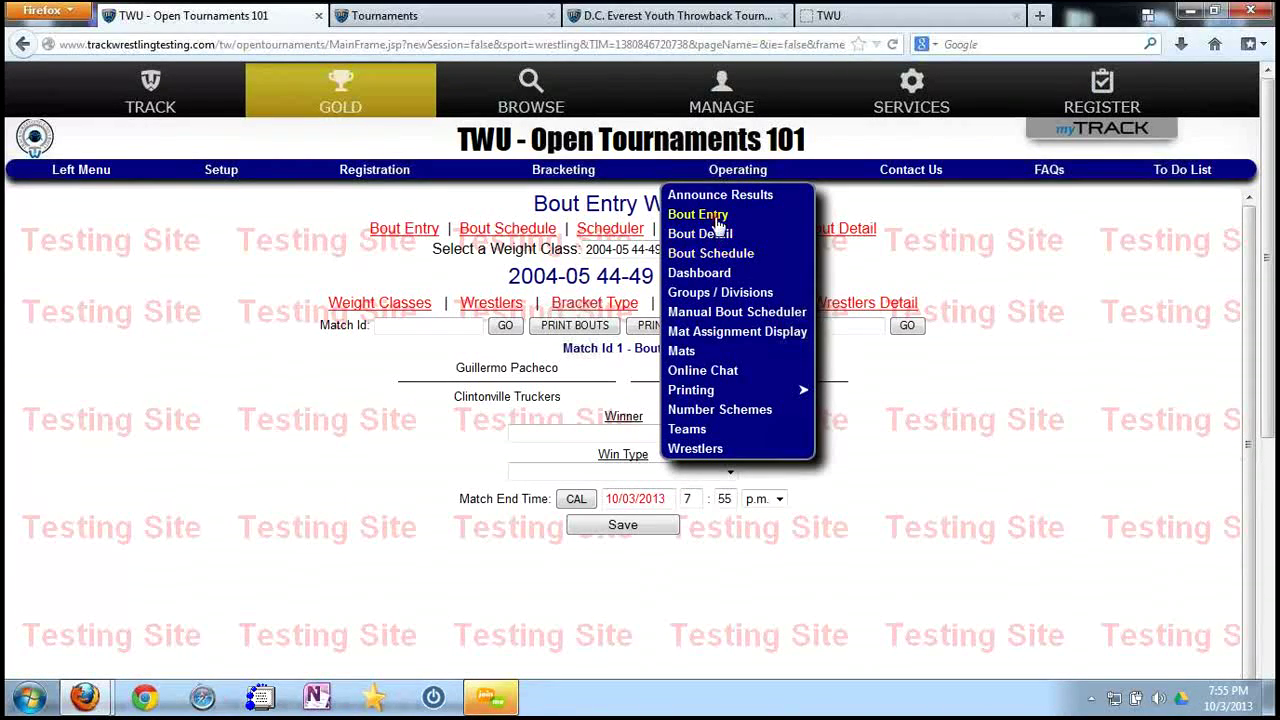
{"action": "left_click", "coordinate": [716, 216]}
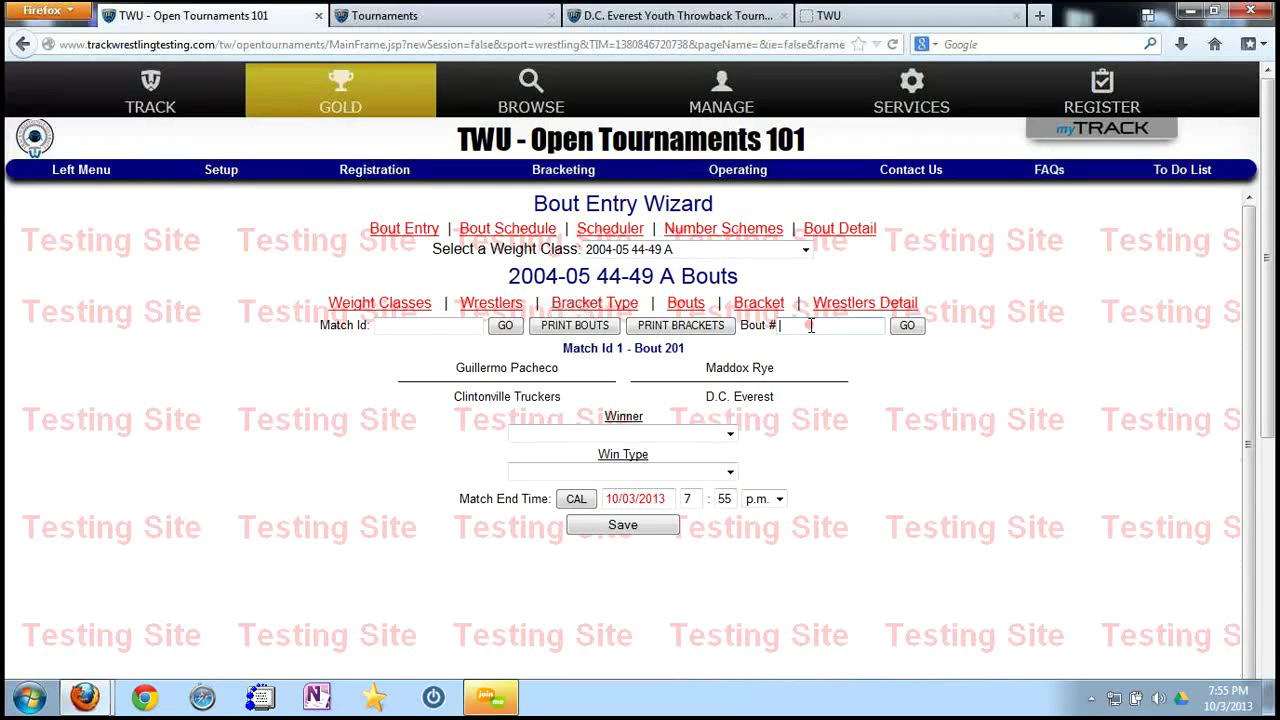
{"action": "type", "text": "03"}
{"action": "left_click", "coordinate": [908, 326]}
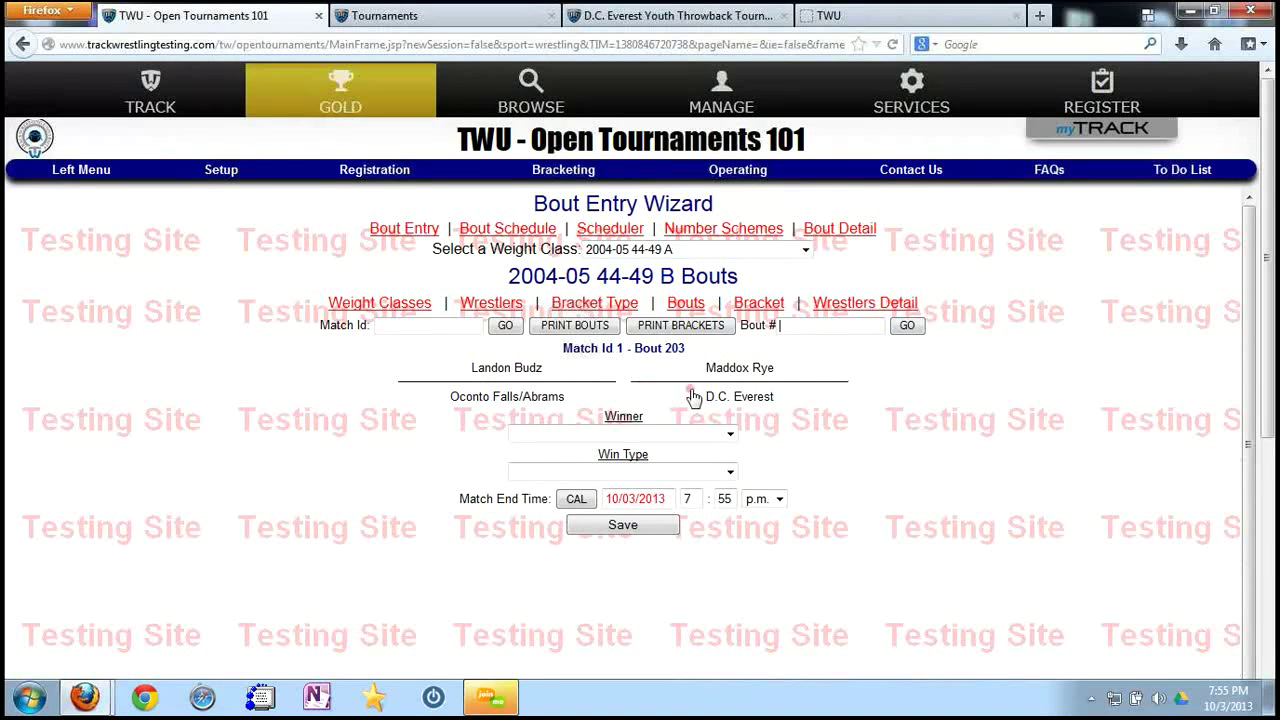
Save bout 203 as a 9–0 major decision for the Oconto Falls/Abrams wrestler.
{"action": "left_click", "coordinate": [558, 398]}
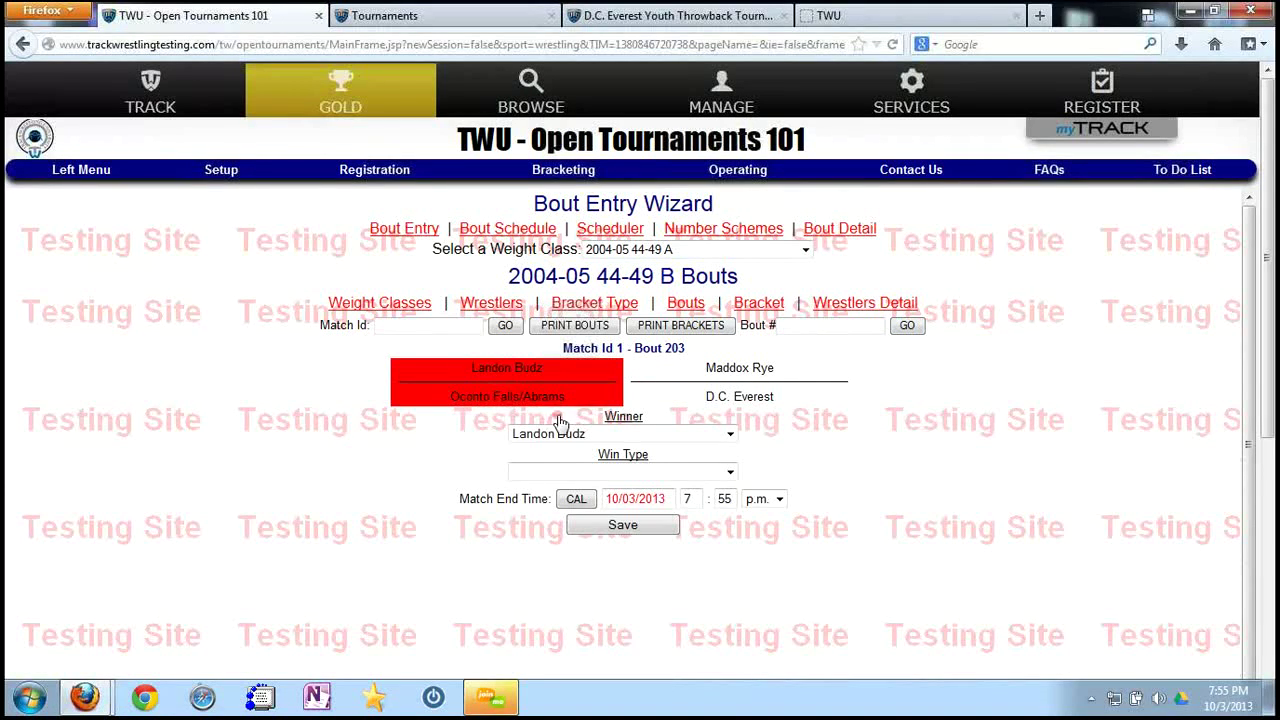
{"action": "left_click", "coordinate": [575, 472]}
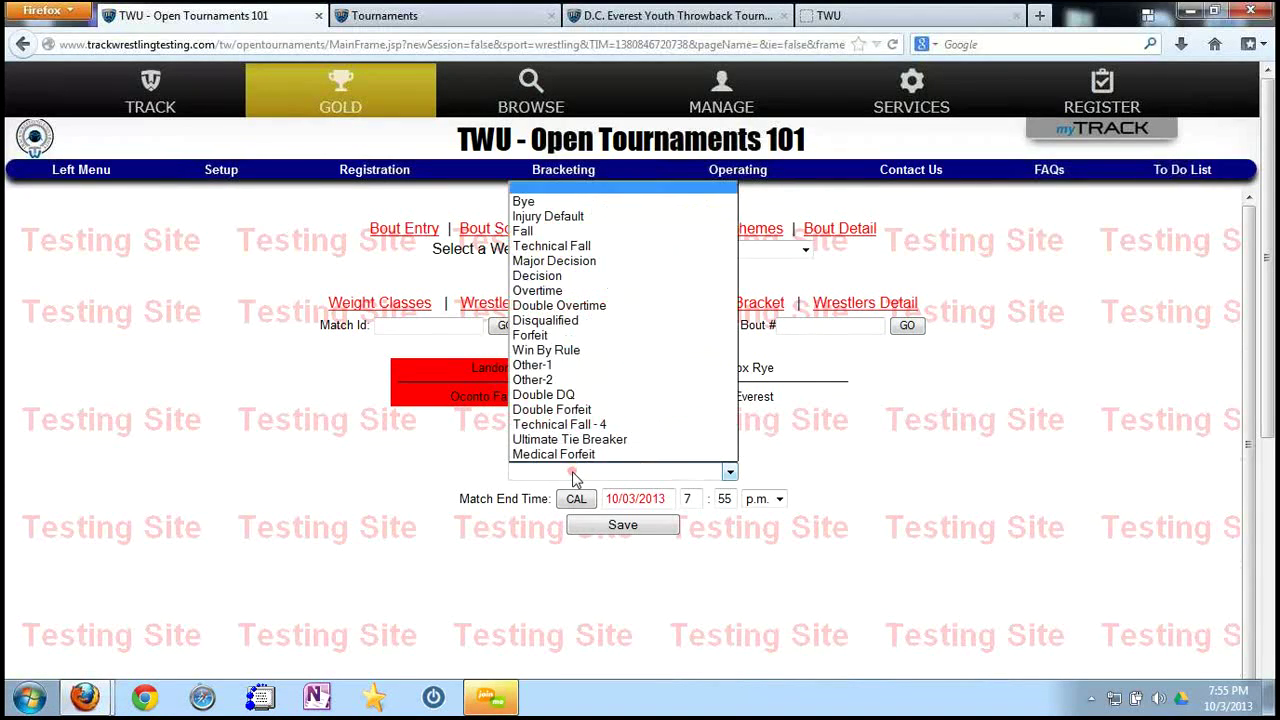
{"action": "left_click", "coordinate": [558, 261]}
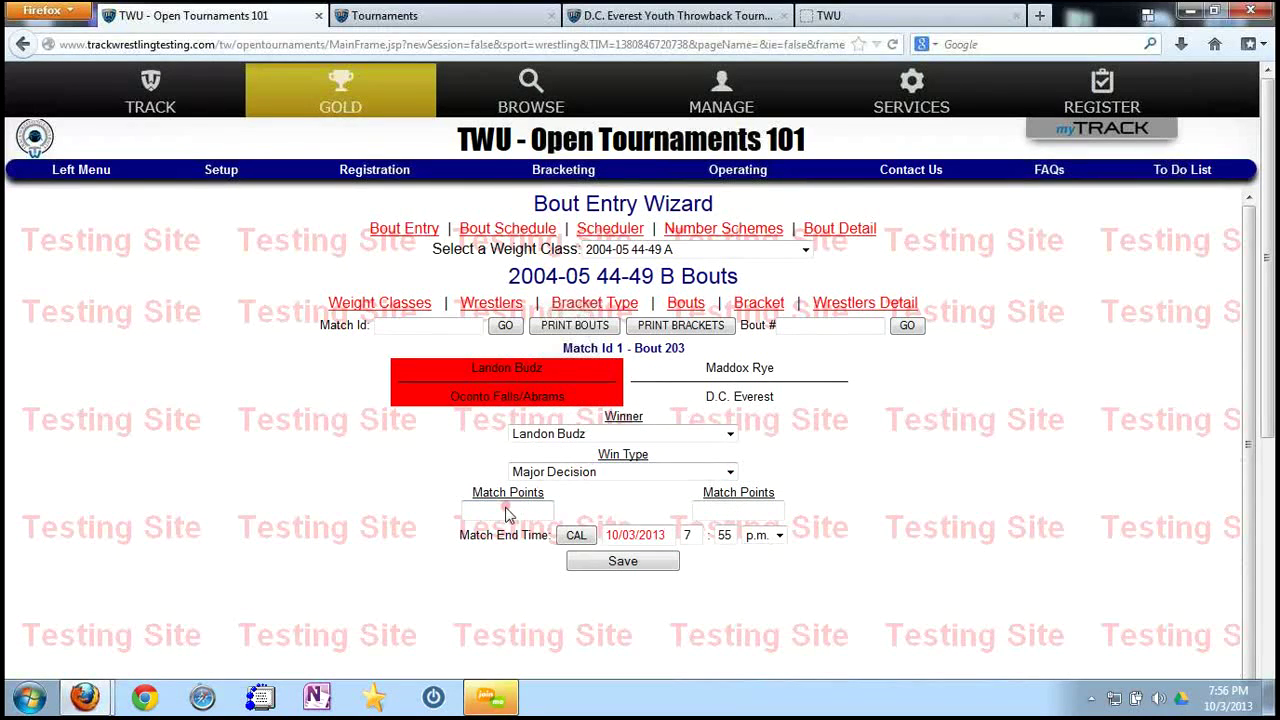
{"action": "type", "text": "7"}
{"action": "left_click", "coordinate": [700, 508]}
{"action": "type", "text": "0"}
{"action": "left_click", "coordinate": [652, 565]}
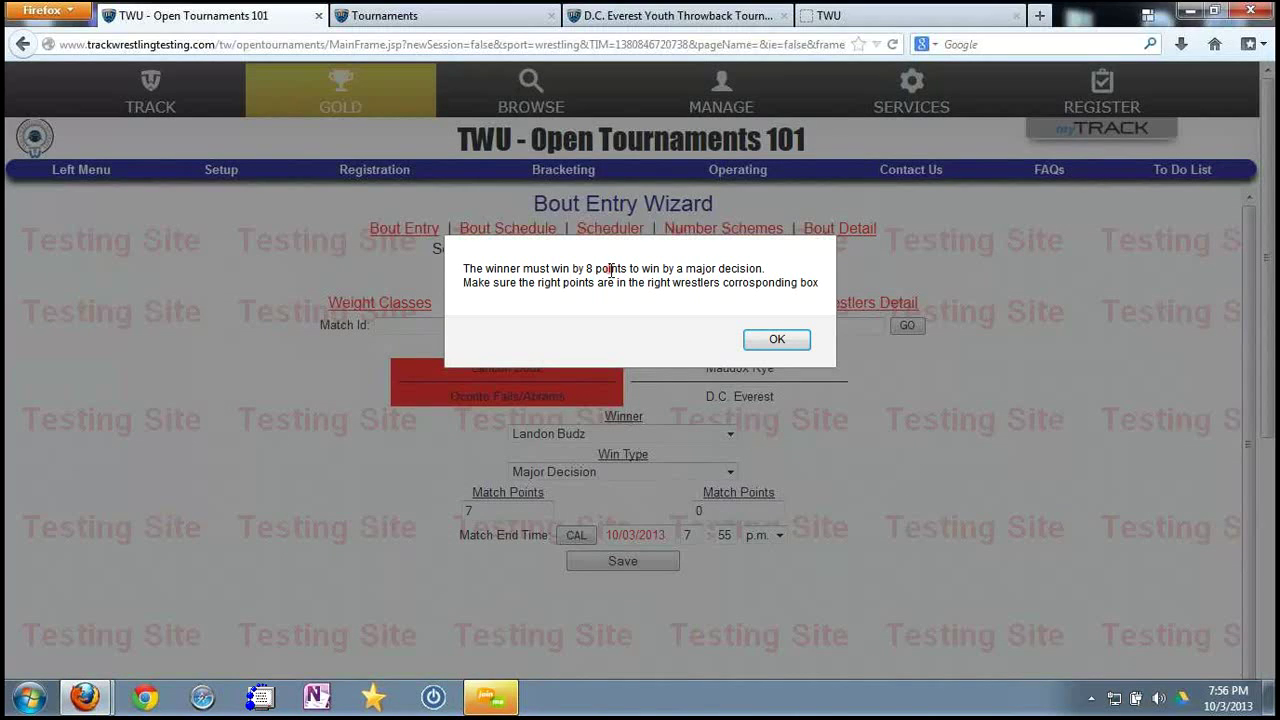
{"action": "left_click", "coordinate": [776, 342]}
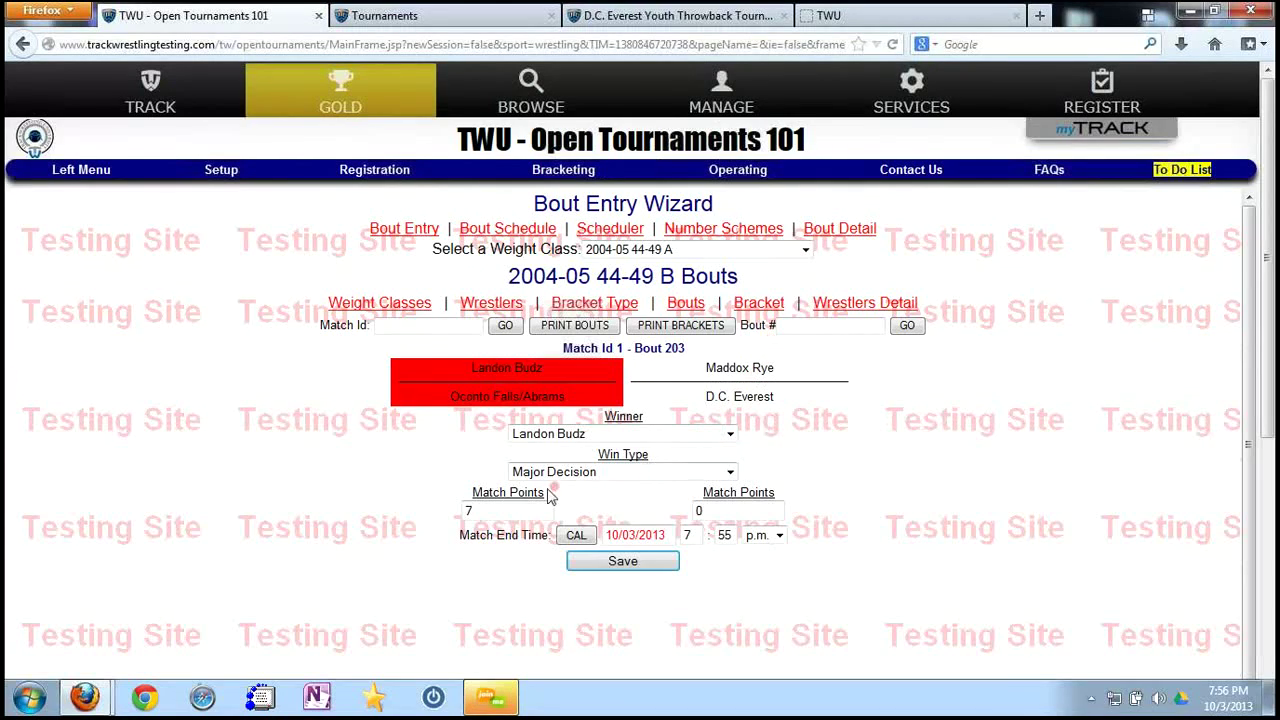
{"action": "left_click", "coordinate": [480, 510]}
{"action": "key", "text": "BackSpace"}
{"action": "type", "text": "9"}
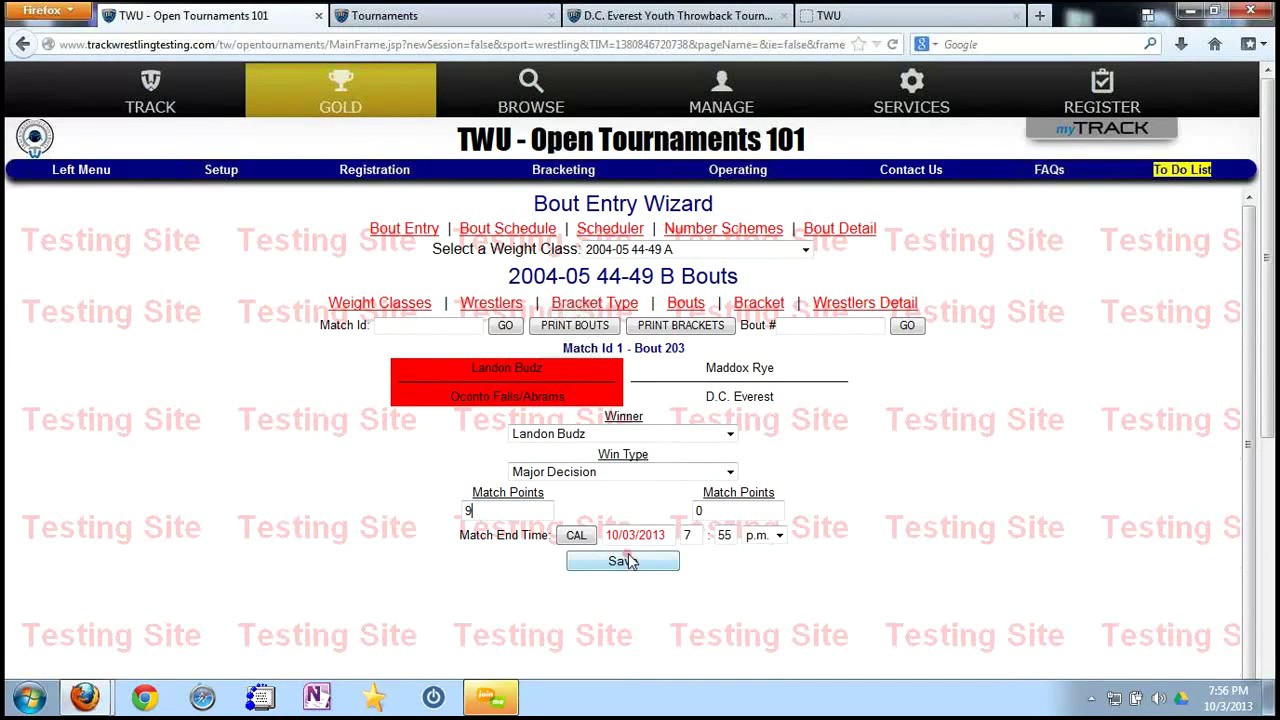
{"action": "left_click", "coordinate": [626, 561]}
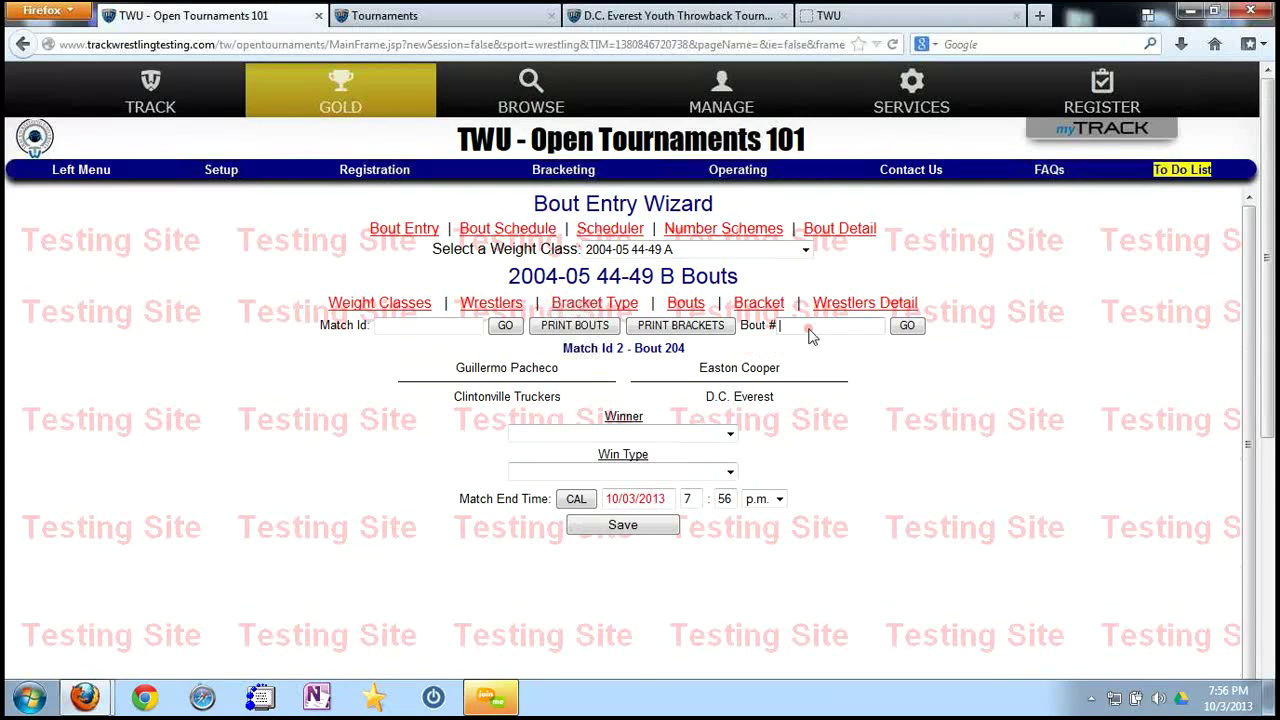
Save bout 204 as a fall for the D.C. Everest wrestler, then review the Bout Schedule.
{"action": "left_click", "coordinate": [745, 398]}
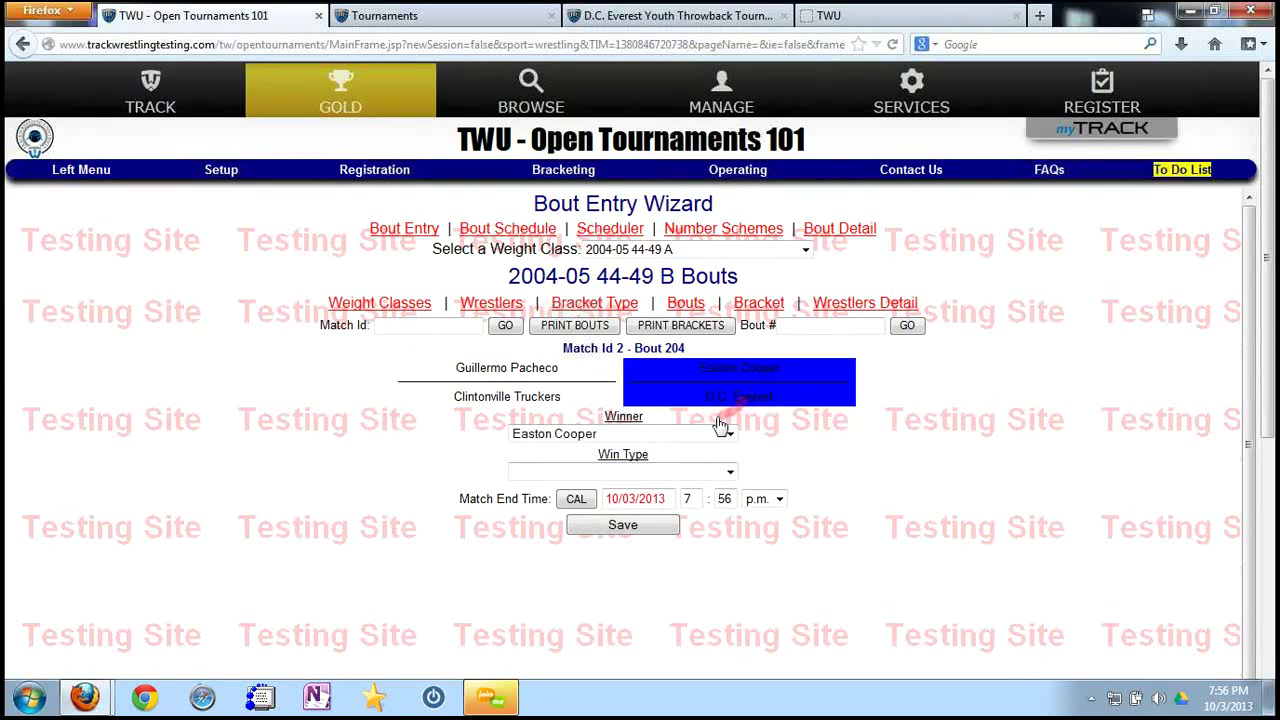
{"action": "left_click", "coordinate": [614, 472]}
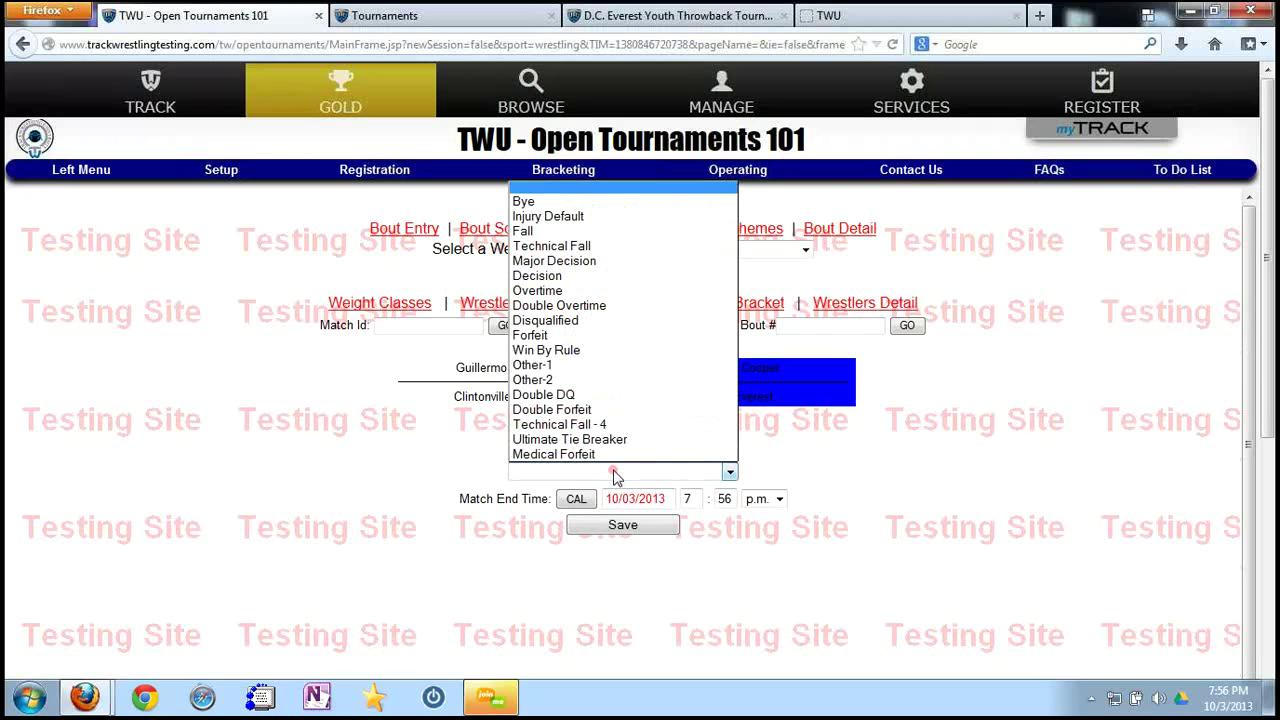
{"action": "left_click", "coordinate": [600, 231]}
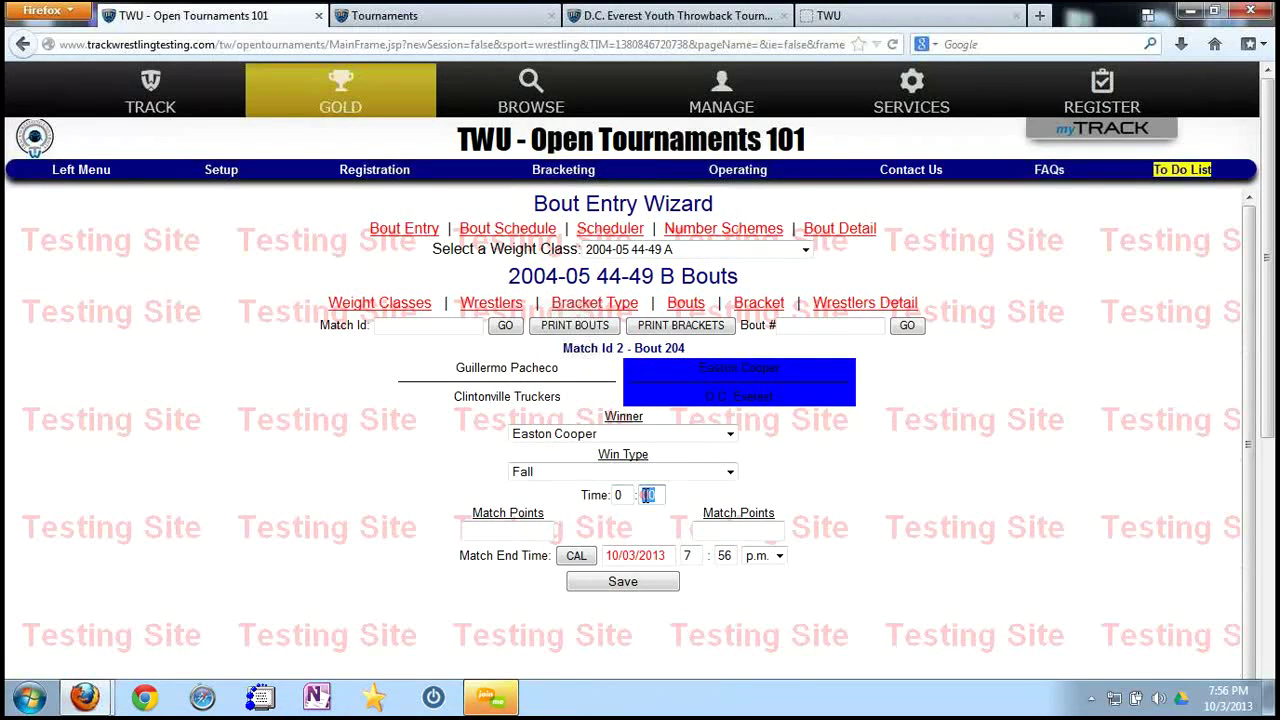
{"action": "type", "text": "45"}
{"action": "left_click", "coordinate": [641, 581]}
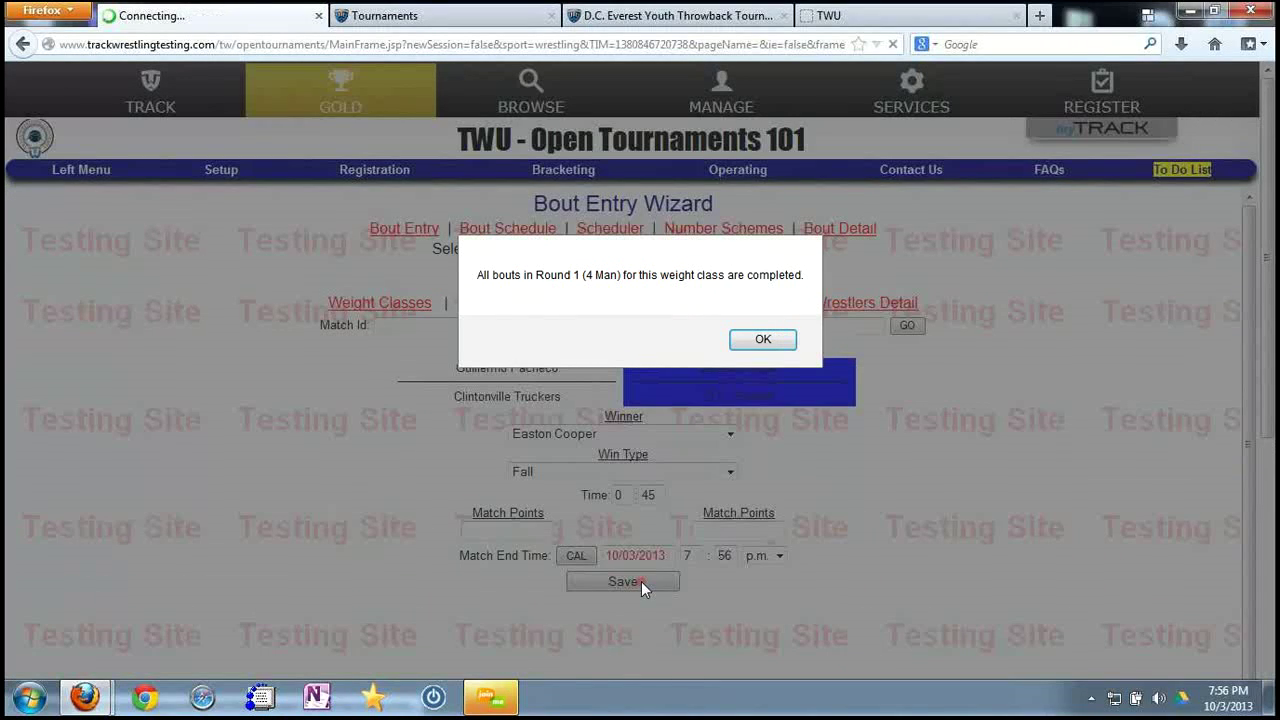
{"action": "left_click", "coordinate": [762, 341]}
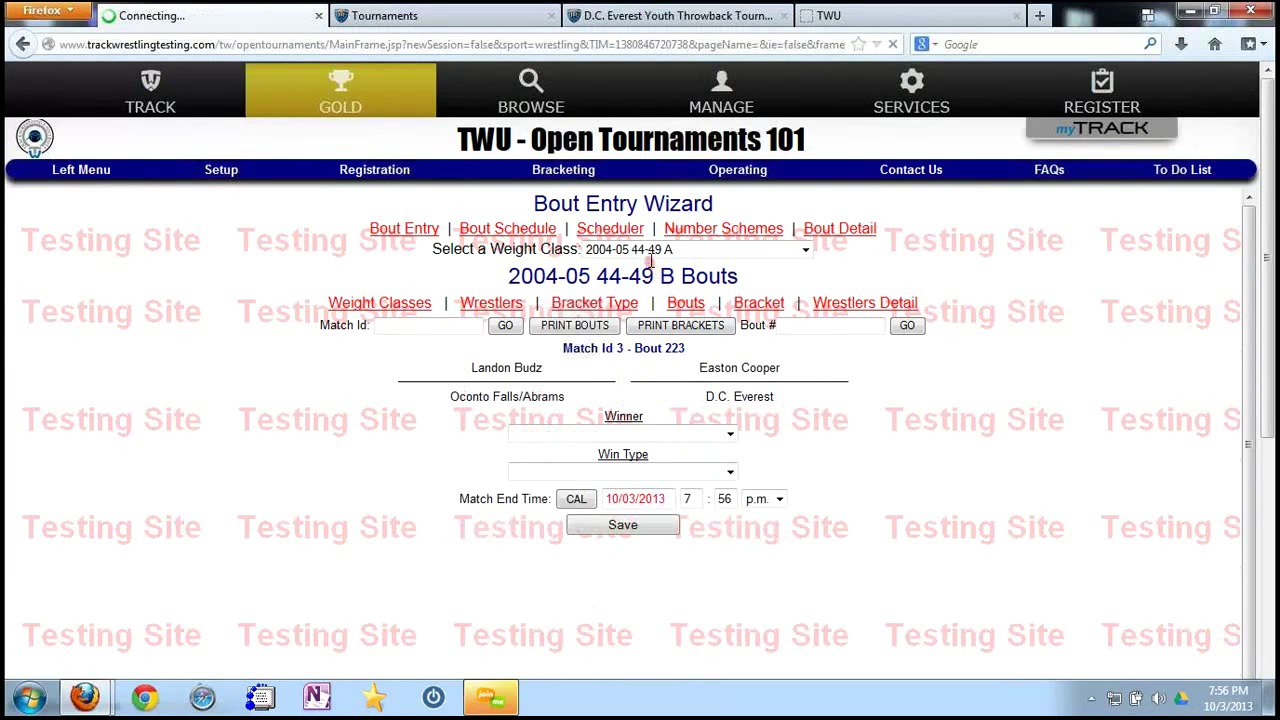
{"action": "left_click", "coordinate": [528, 232]}
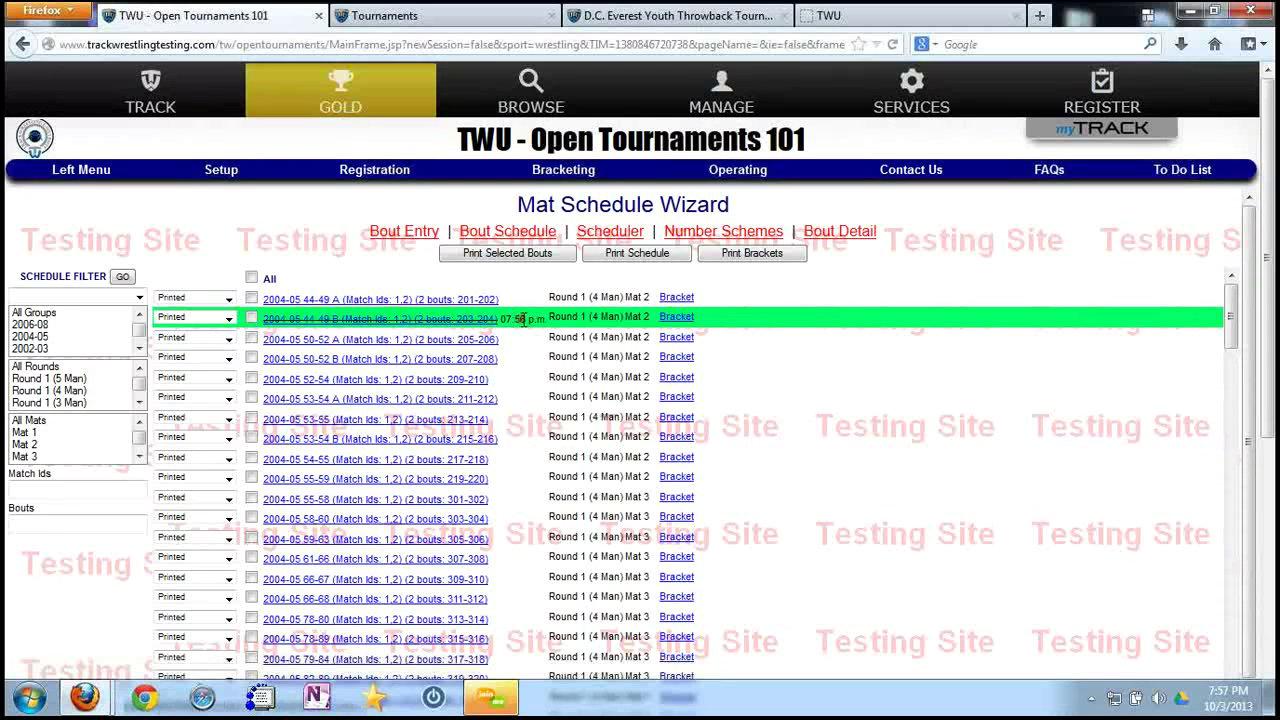
{"action": "left_click", "coordinate": [404, 231]}
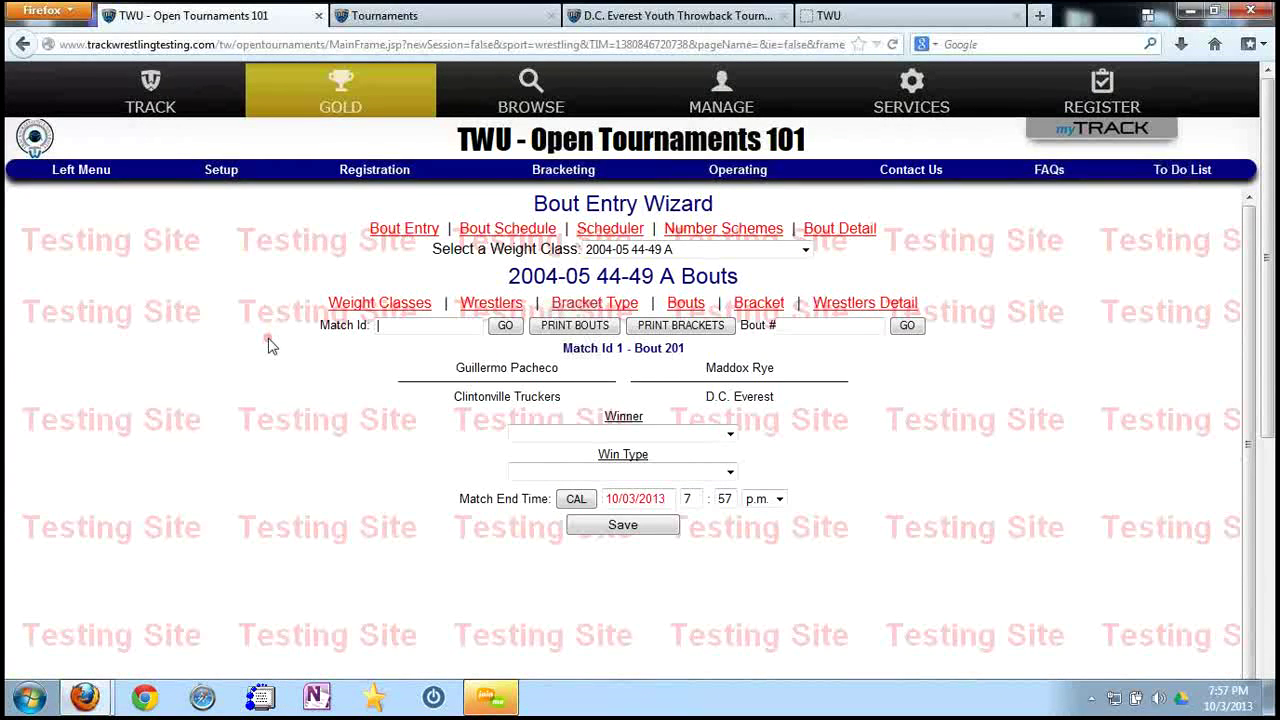
Run the Enter Bouts operation with Maximum Match Id 2 and dismiss both alerts.
{"action": "left_click", "coordinate": [107, 178]}
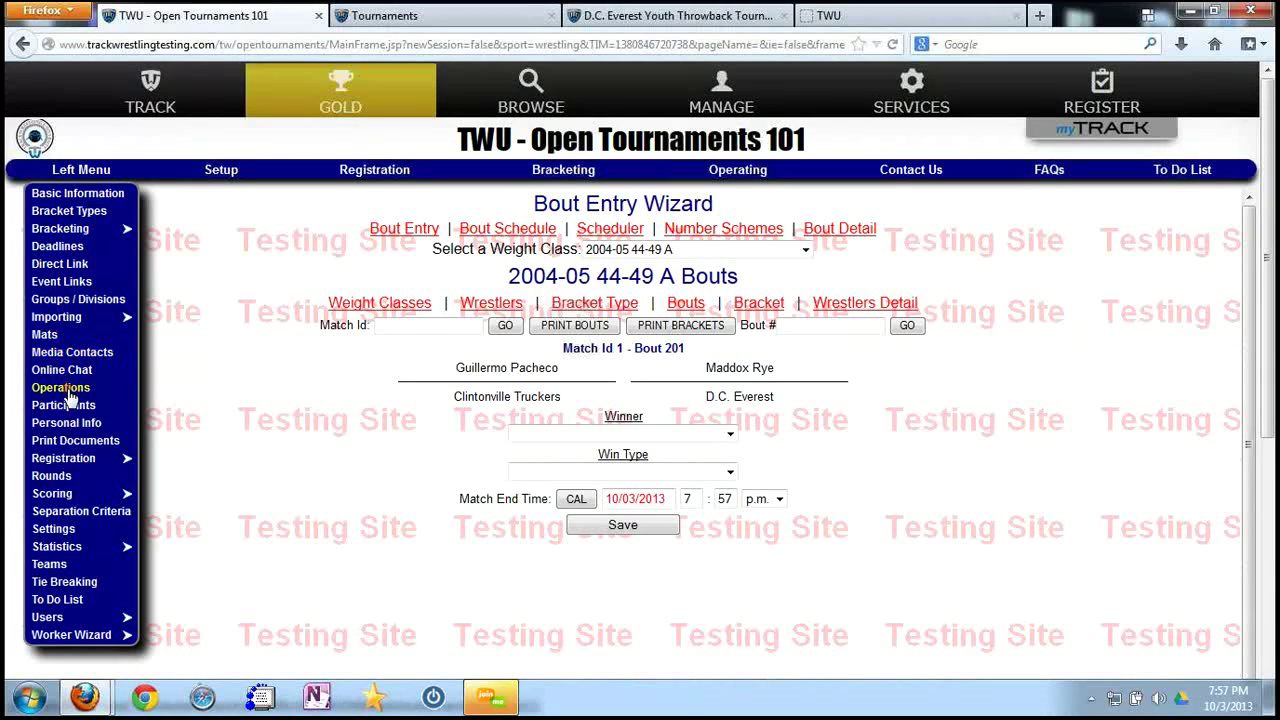
{"action": "left_click", "coordinate": [64, 393]}
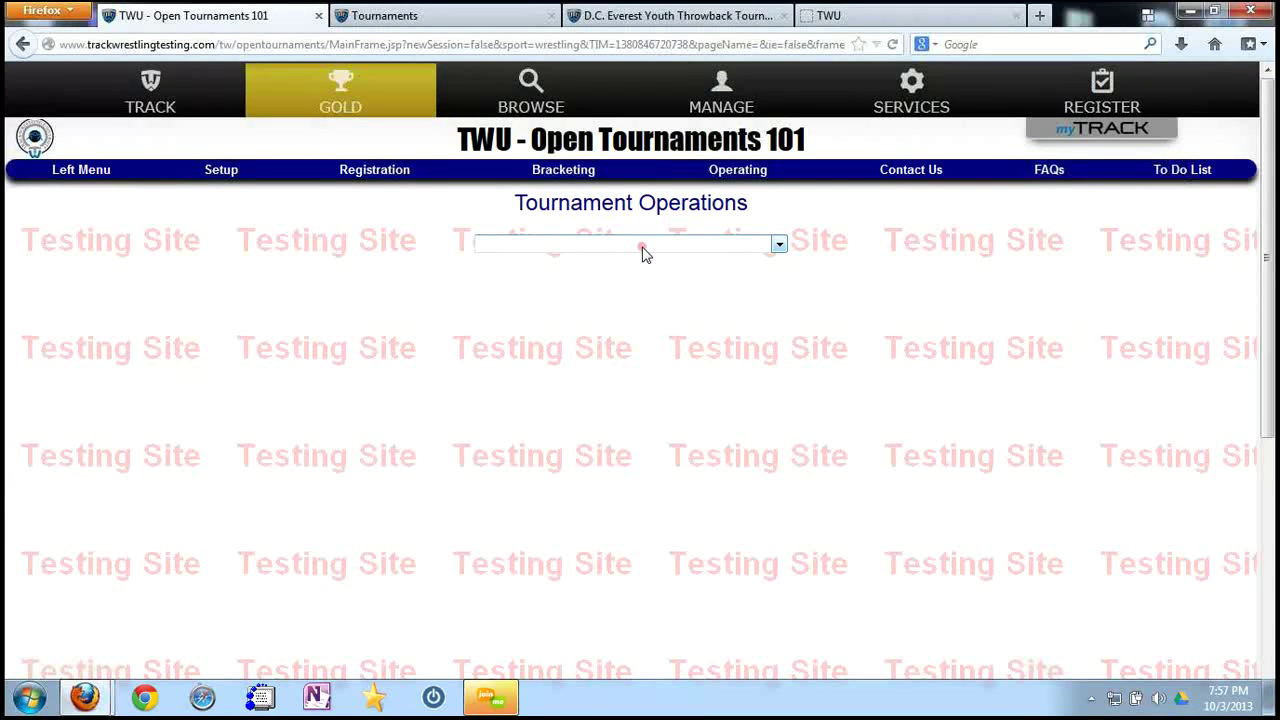
{"action": "left_click", "coordinate": [643, 253]}
{"action": "left_click", "coordinate": [584, 290]}
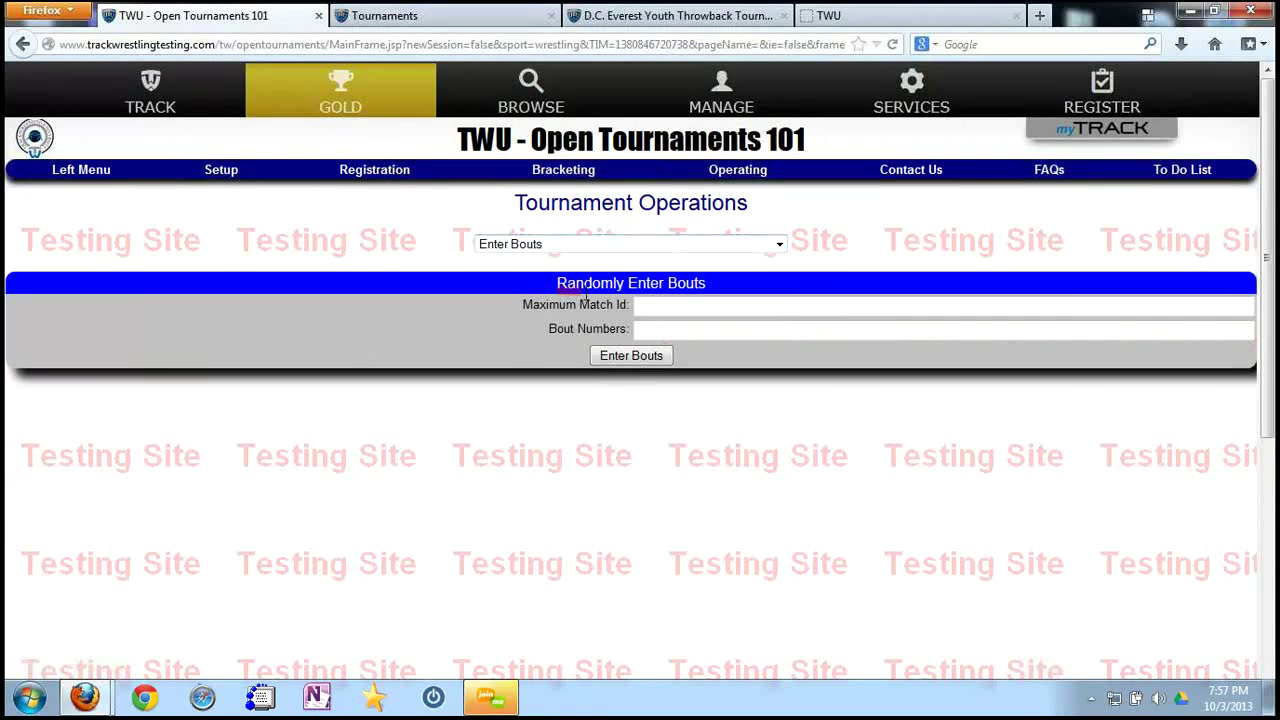
{"action": "left_click", "coordinate": [659, 304]}
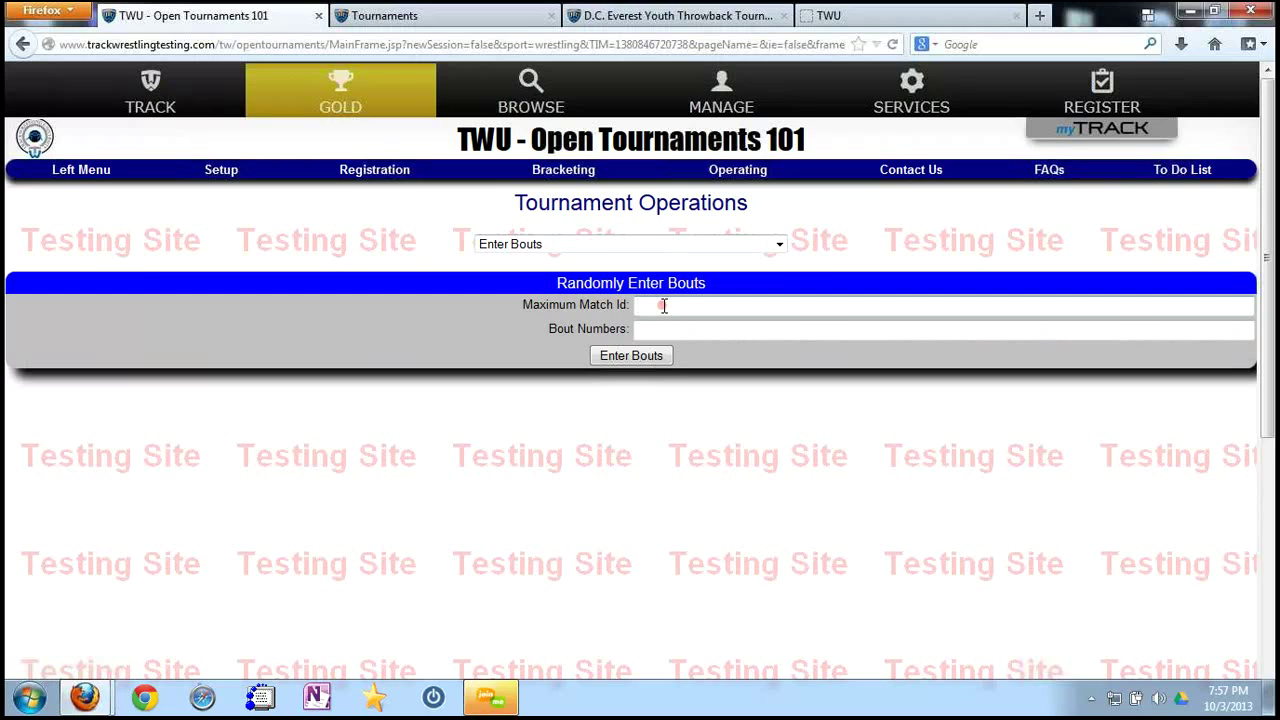
{"action": "type", "text": "2"}
{"action": "left_click", "coordinate": [644, 356]}
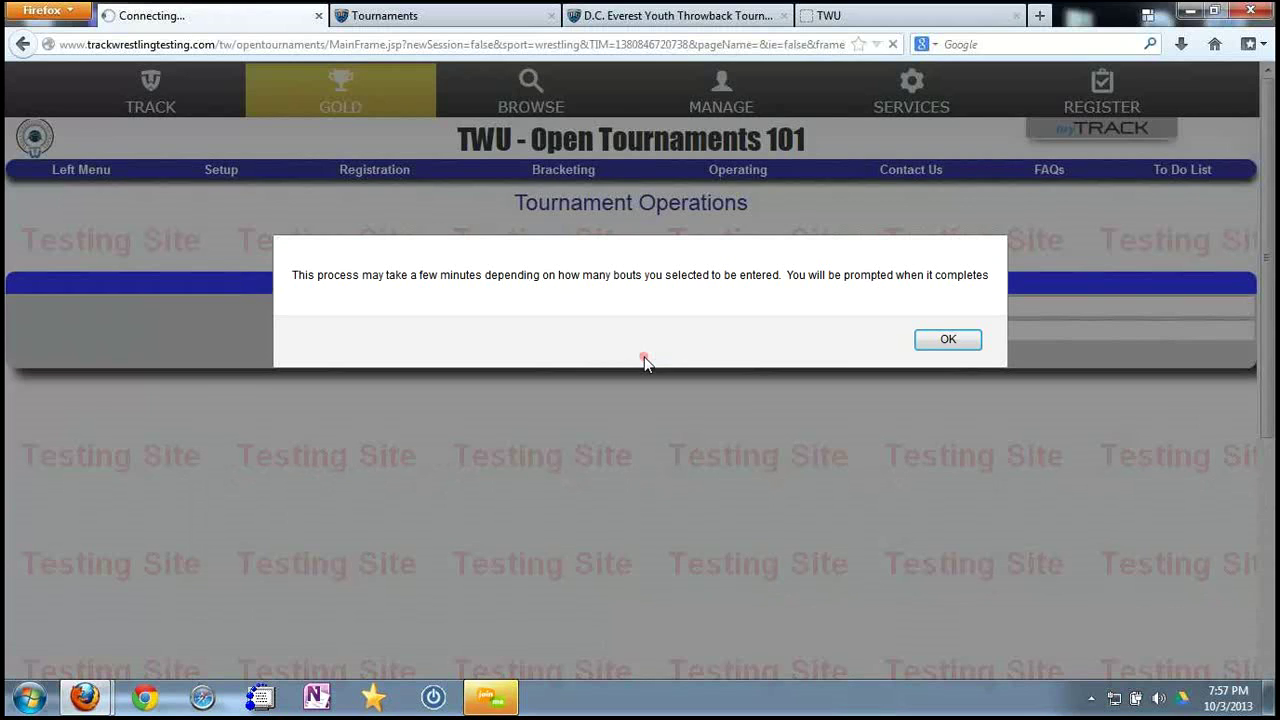
{"action": "left_click", "coordinate": [948, 341]}
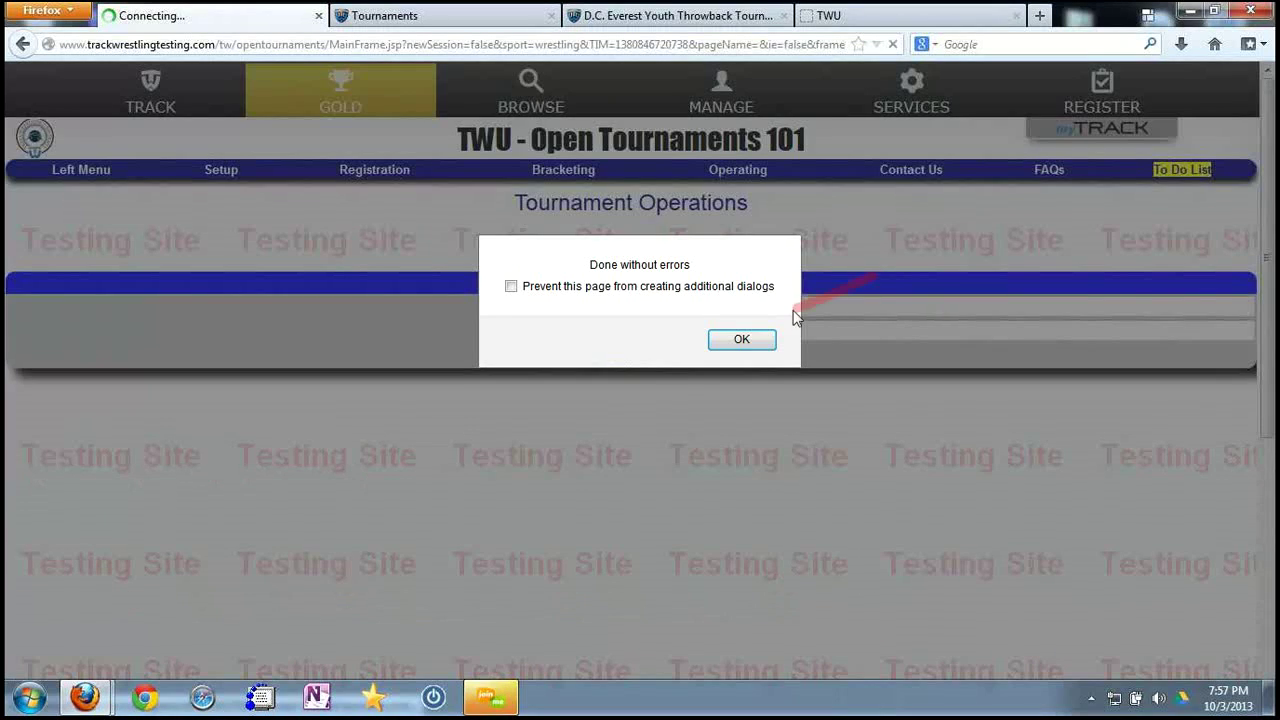
{"action": "left_click", "coordinate": [734, 337]}
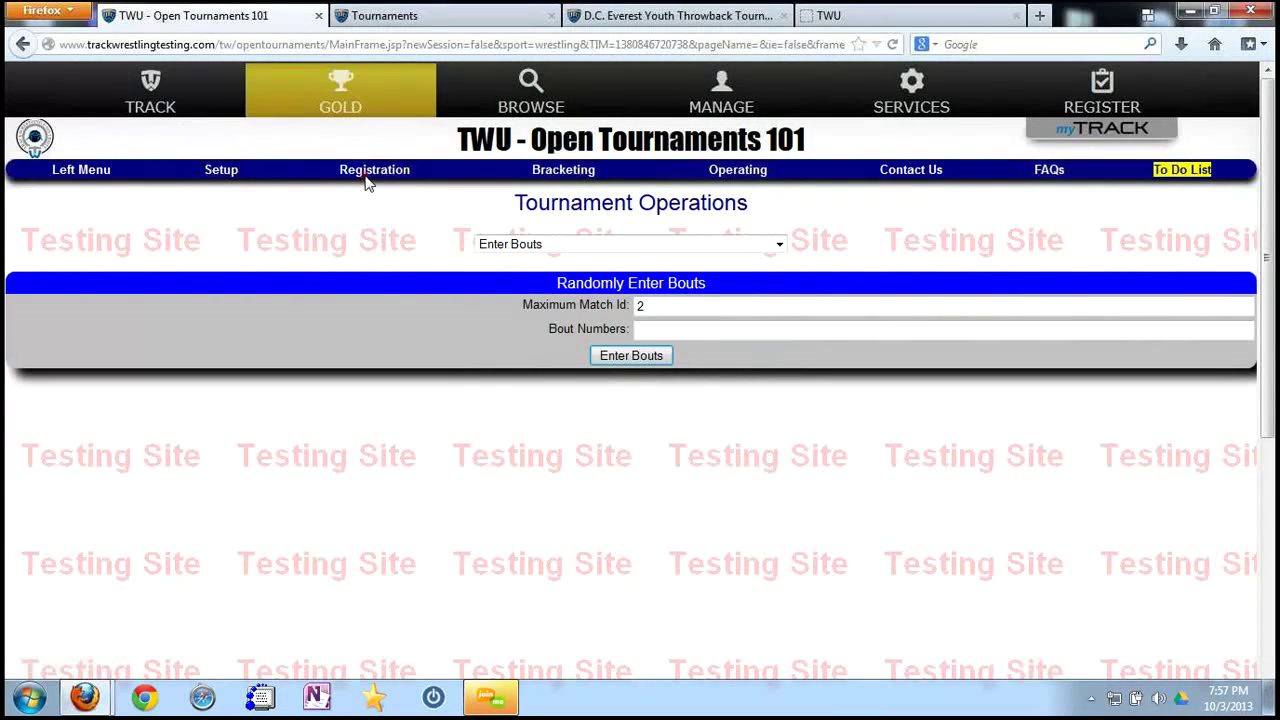
{"action": "left_click", "coordinate": [742, 174]}
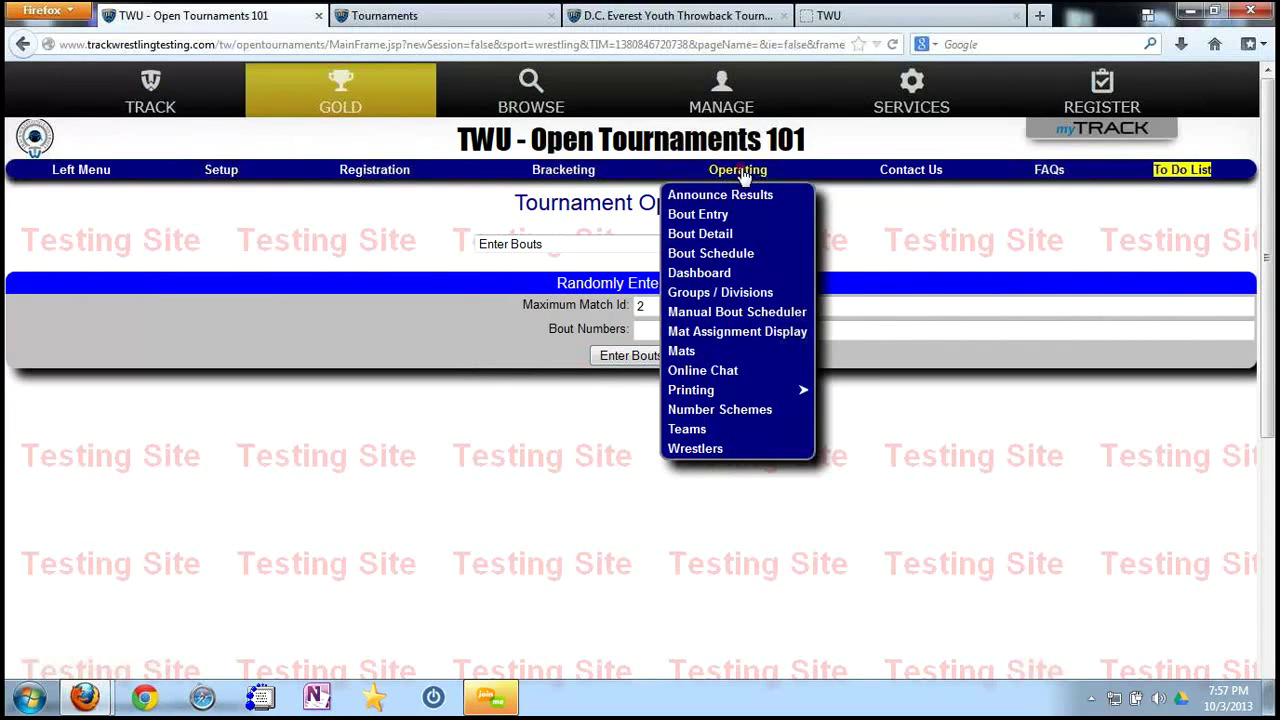
{"action": "left_click", "coordinate": [711, 253]}
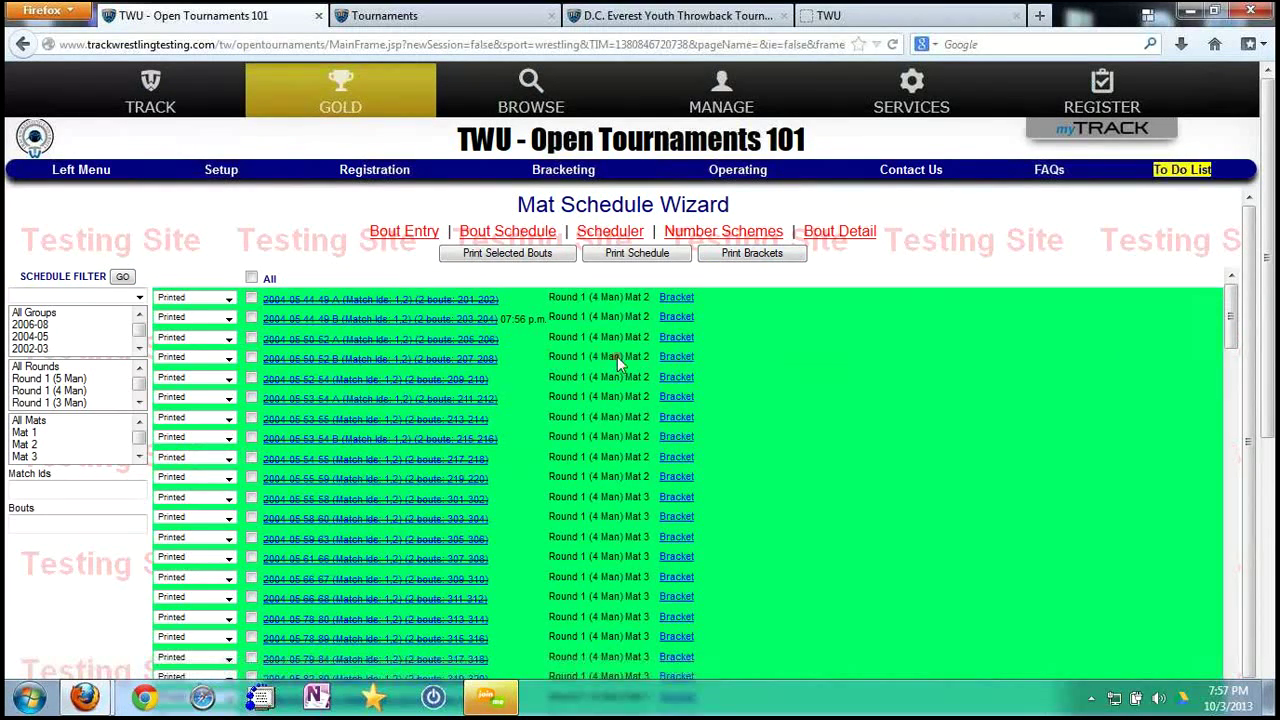
{"action": "scroll", "coordinate": [616, 383], "scroll_direction": "down", "scroll_amount": 5}
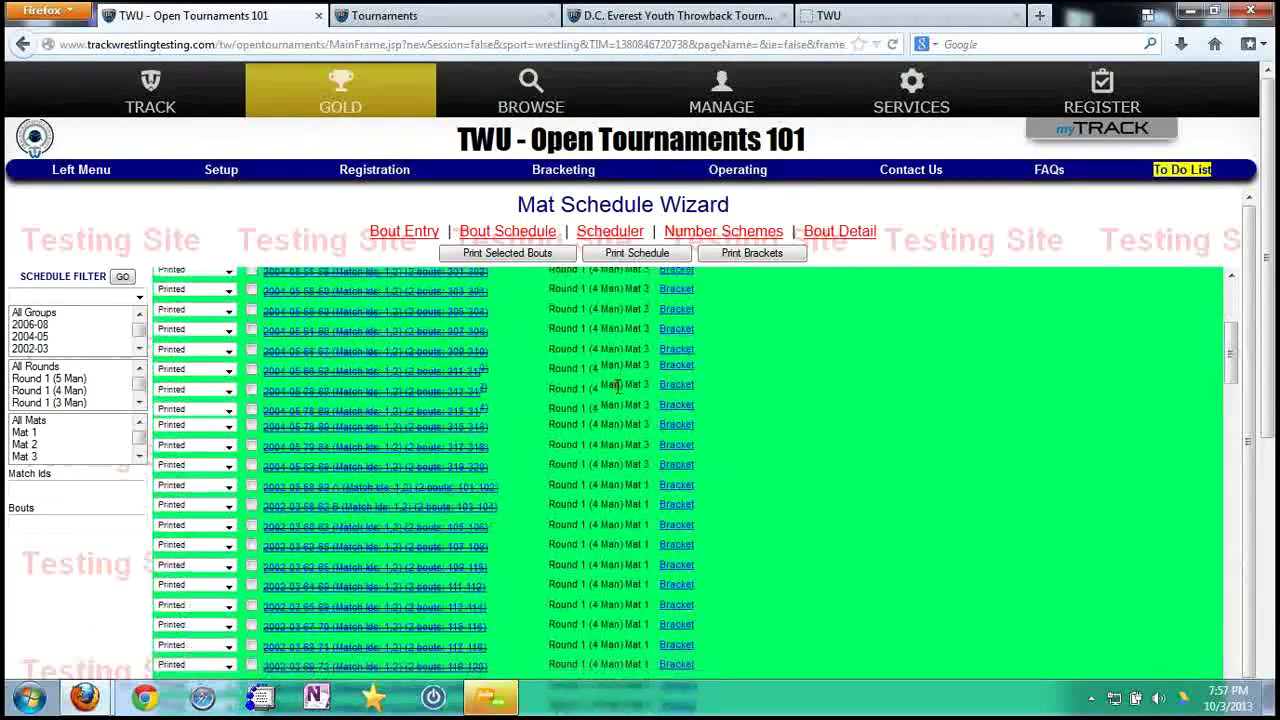
{"action": "scroll", "coordinate": [616, 388], "scroll_direction": "down", "scroll_amount": 5}
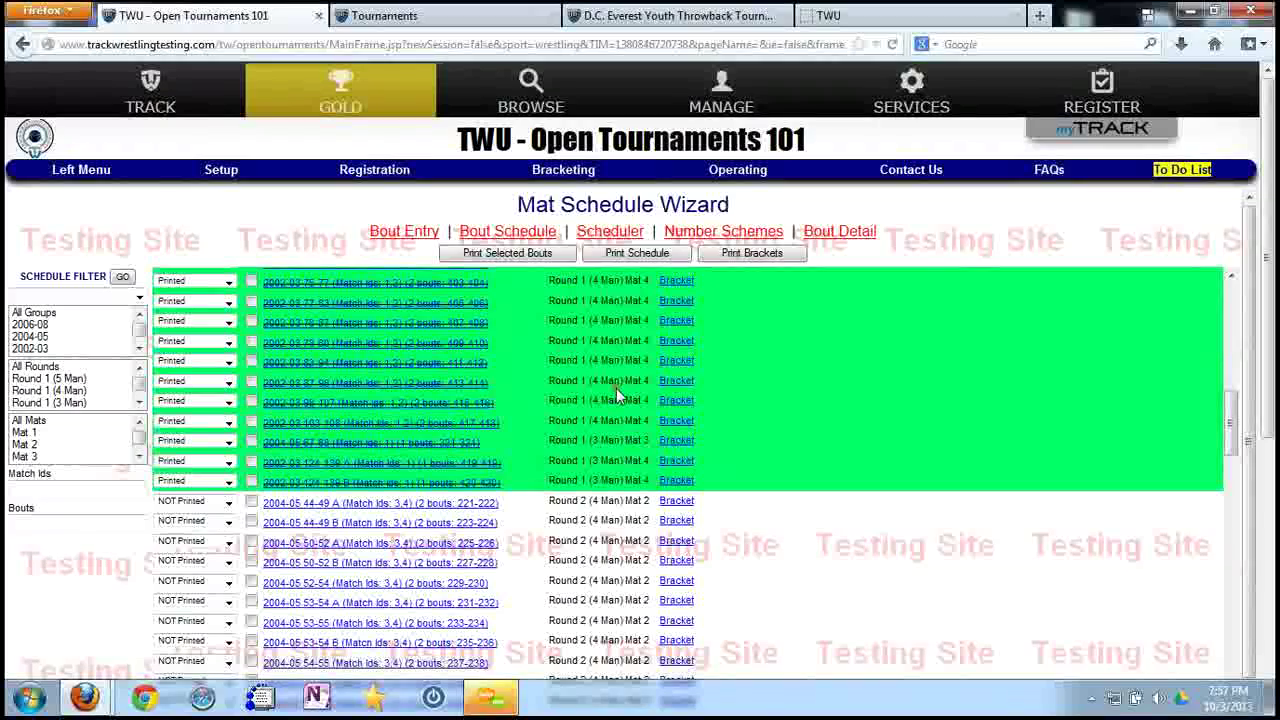
{"action": "scroll", "coordinate": [800, 484], "scroll_direction": "down", "scroll_amount": 3}
{"action": "scroll", "coordinate": [800, 484], "scroll_direction": "down", "scroll_amount": 10}
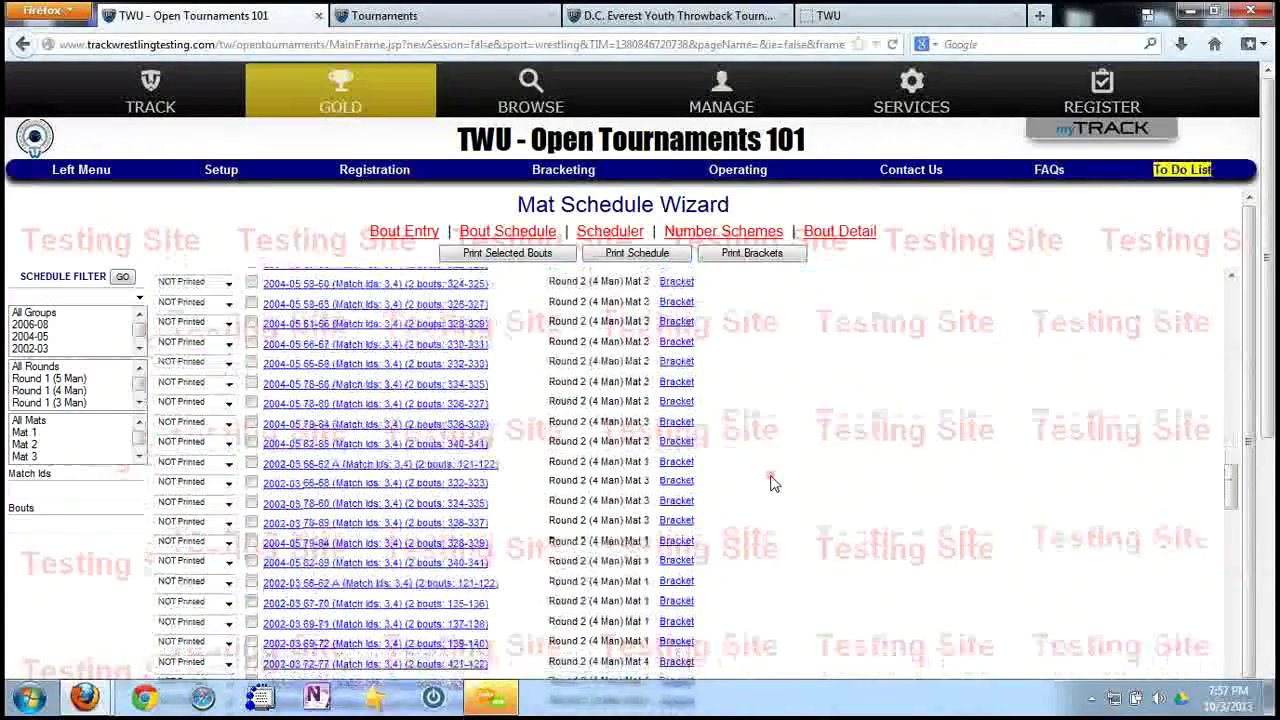
{"action": "scroll", "coordinate": [771, 484], "scroll_direction": "down", "scroll_amount": 8}
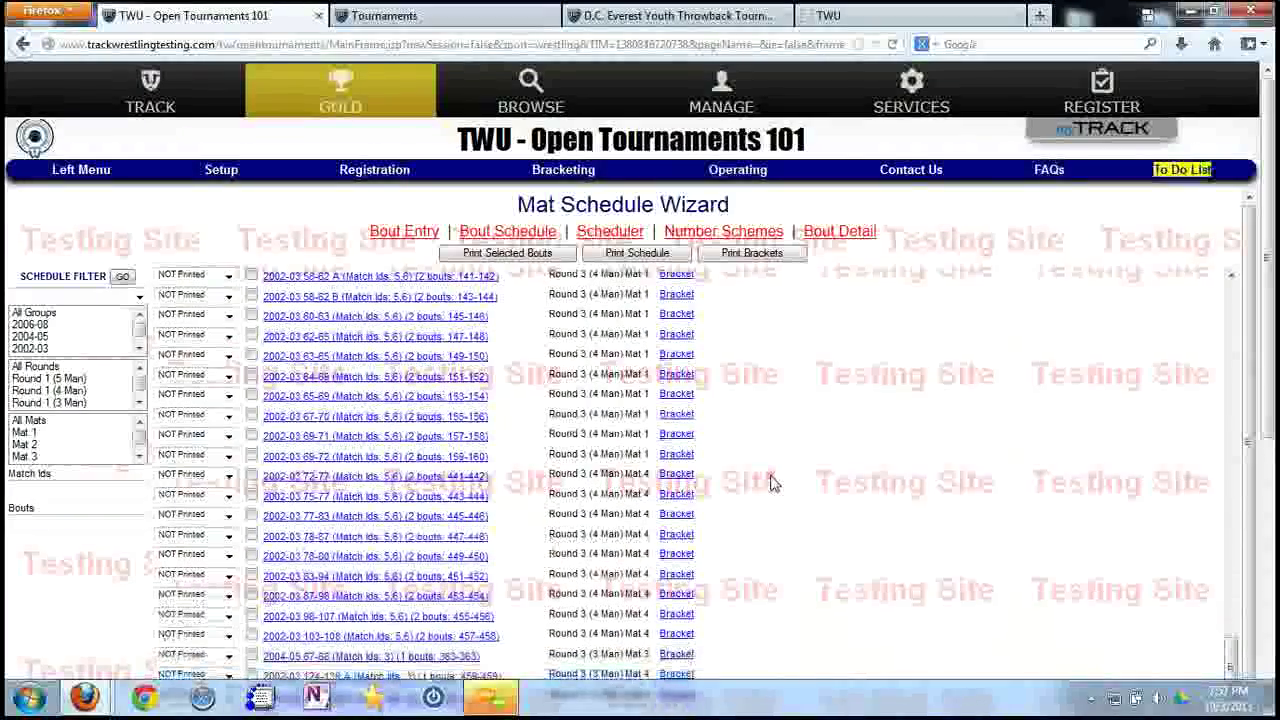
{"action": "scroll", "coordinate": [773, 510], "scroll_direction": "up", "scroll_amount": 10}
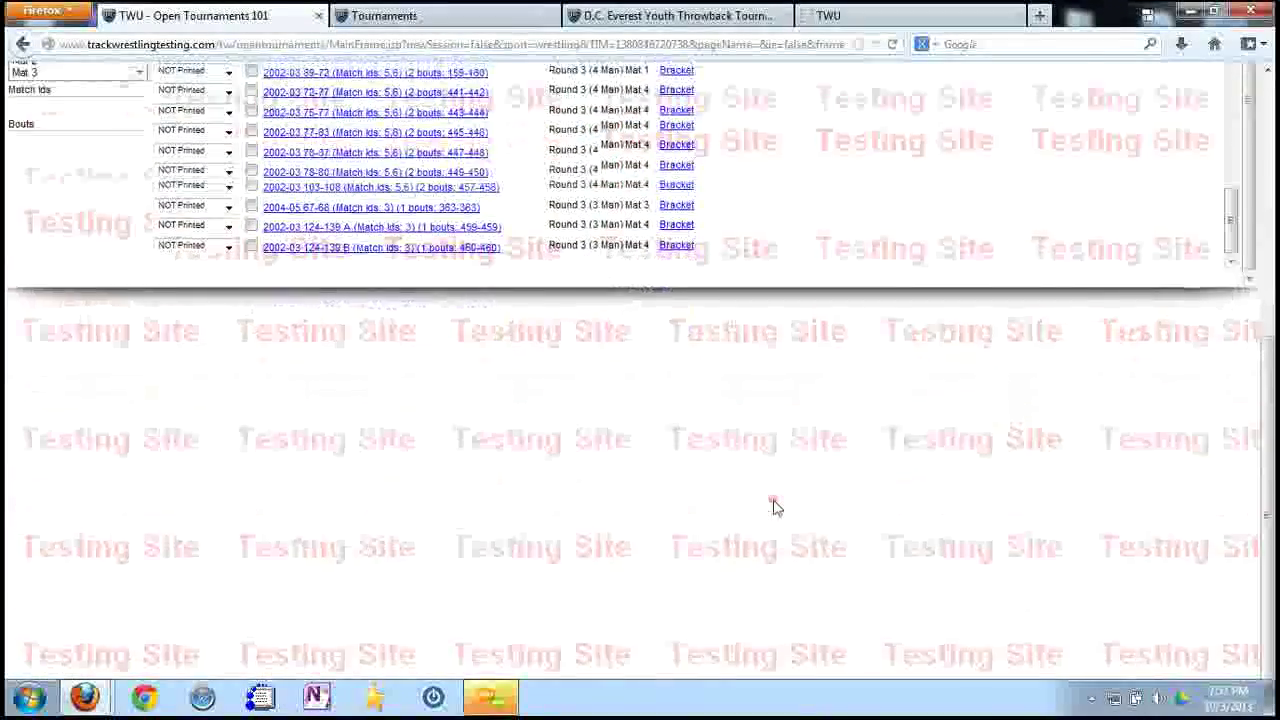
{"action": "scroll", "coordinate": [773, 461], "scroll_direction": "up", "scroll_amount": 5}
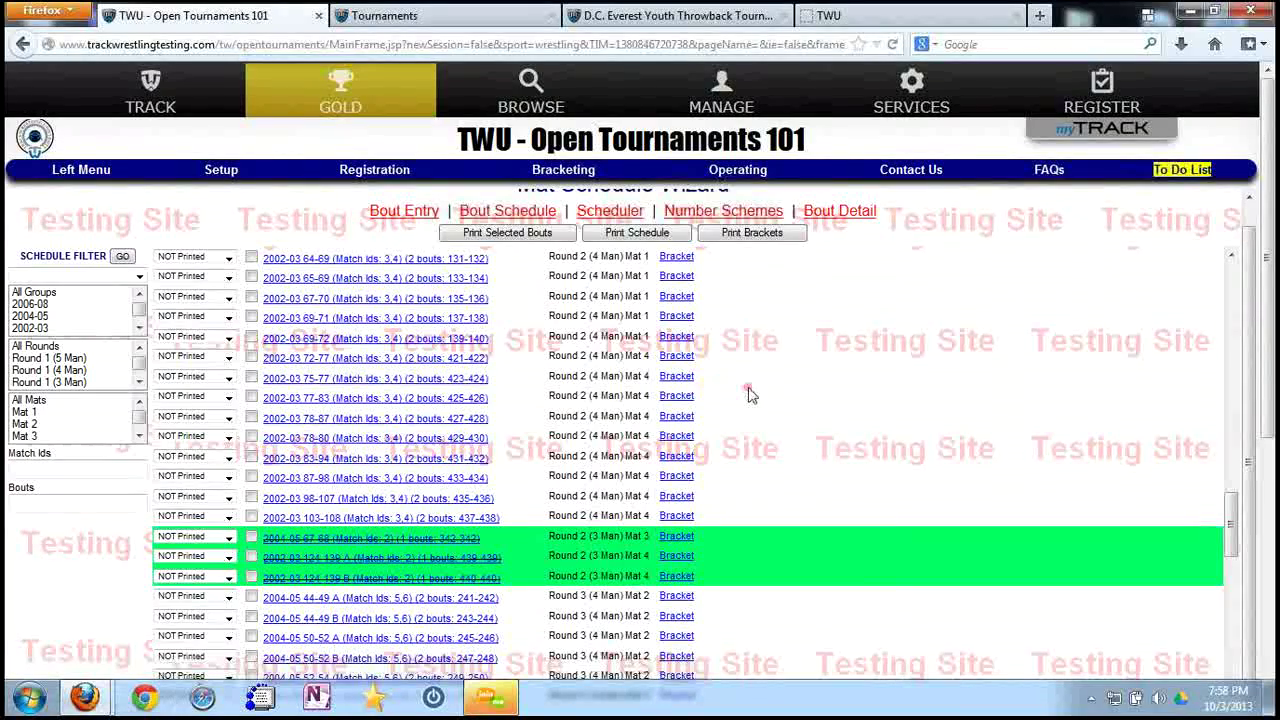
{"action": "scroll", "coordinate": [803, 452], "scroll_direction": "up", "scroll_amount": 4}
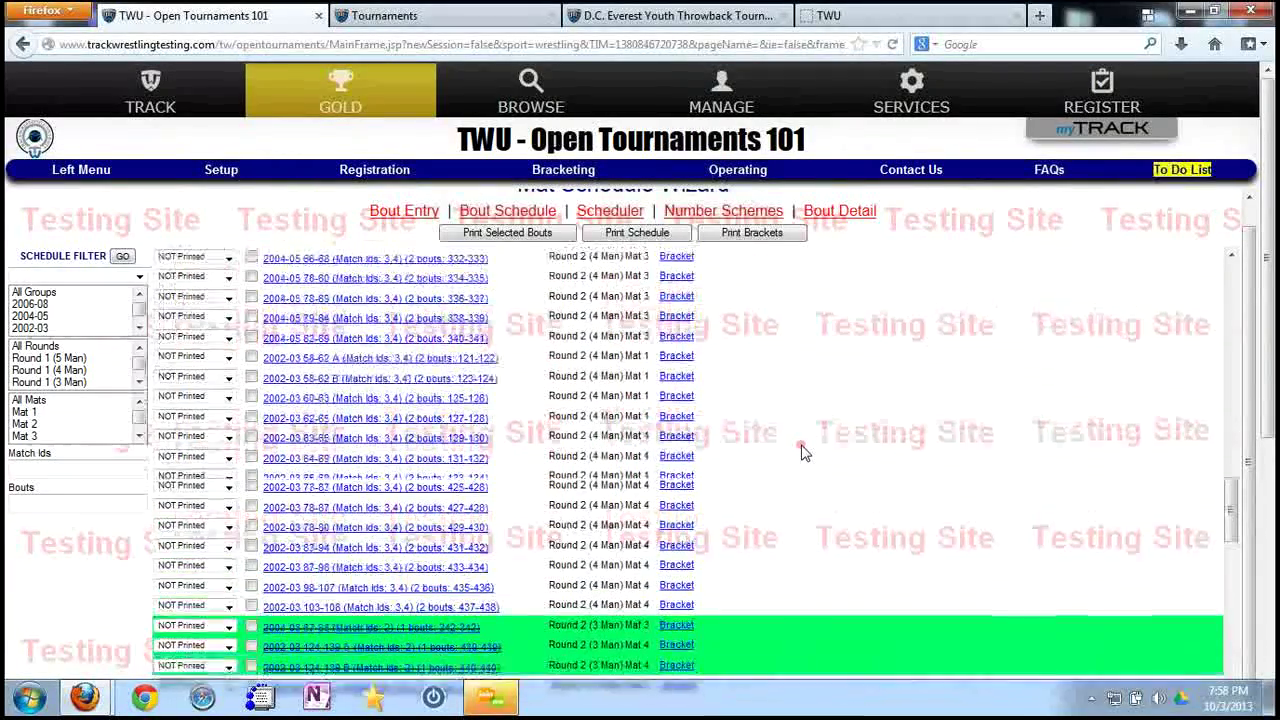
{"action": "scroll", "coordinate": [801, 444], "scroll_direction": "up", "scroll_amount": 6}
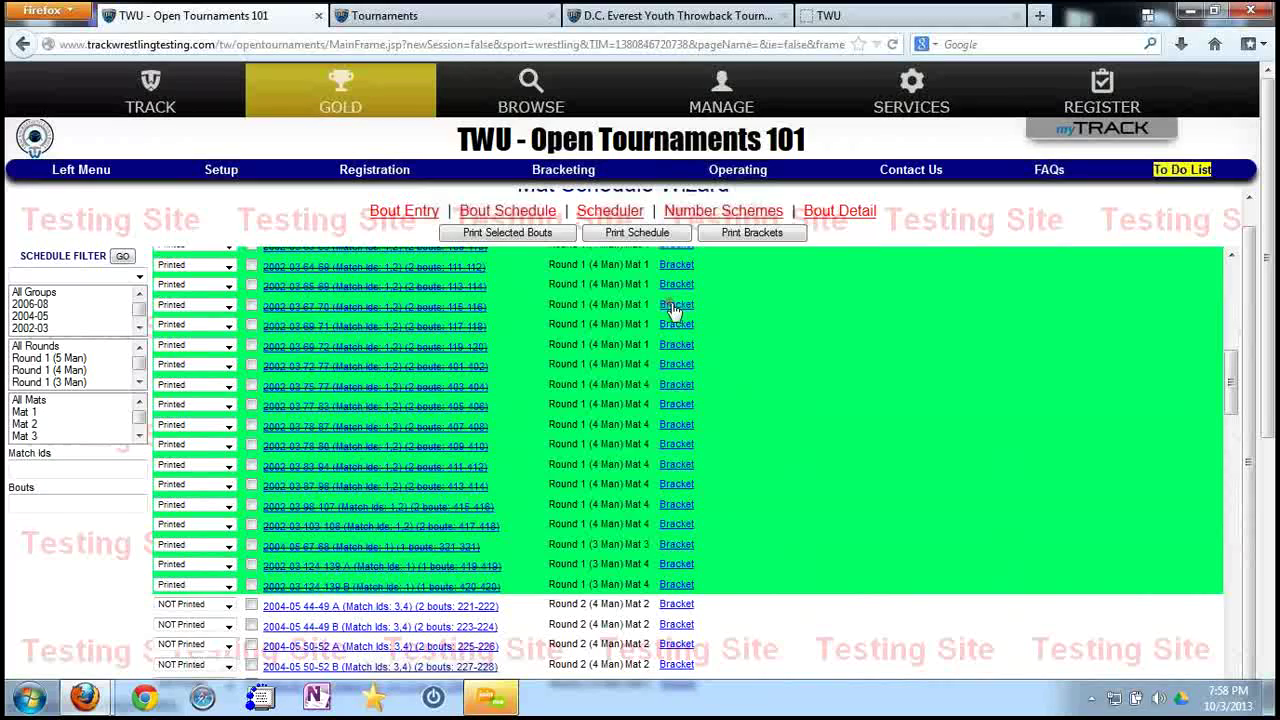
{"action": "scroll", "coordinate": [740, 375], "scroll_direction": "up", "scroll_amount": 2}
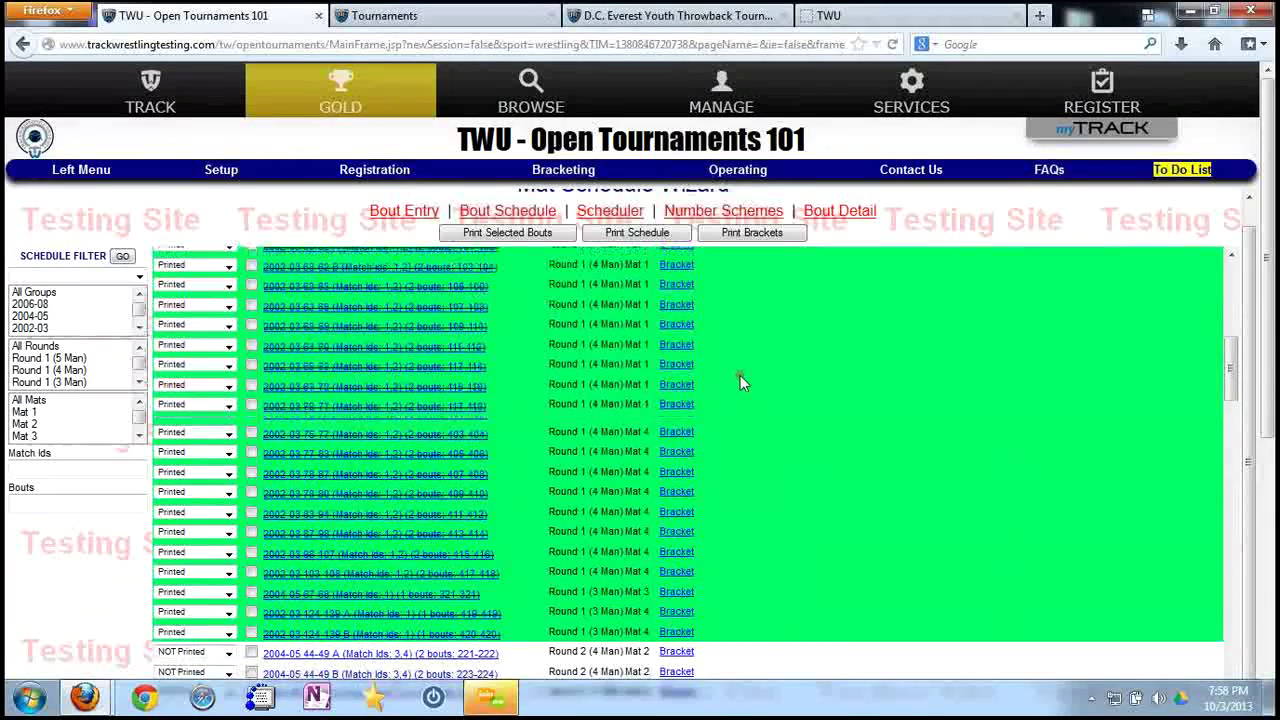
{"action": "left_click", "coordinate": [676, 331]}
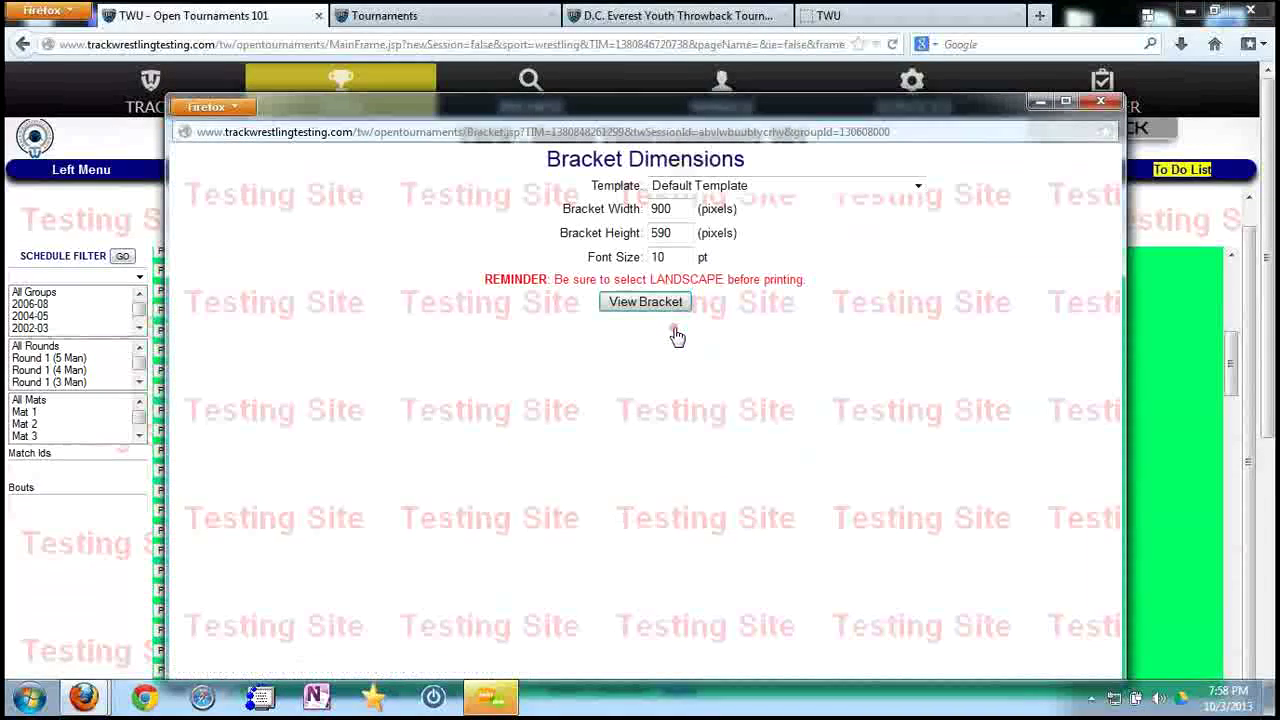
{"action": "left_click", "coordinate": [672, 310]}
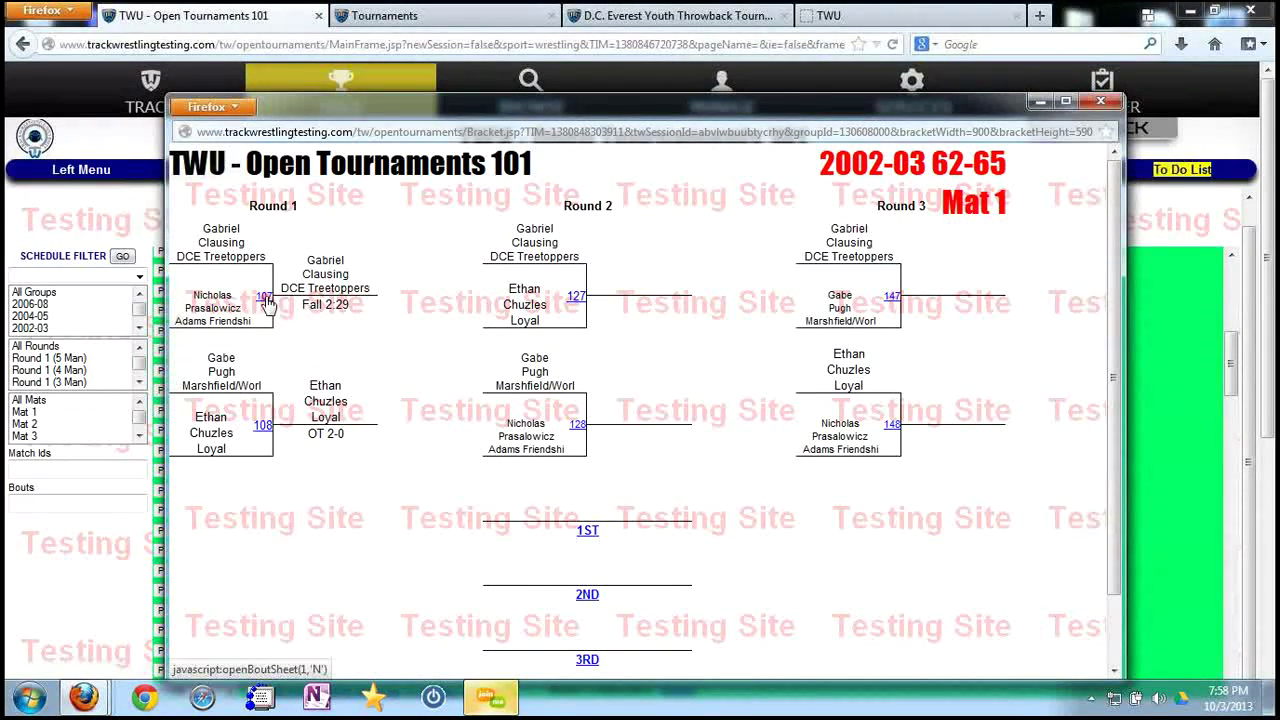
{"action": "left_click", "coordinate": [264, 297]}
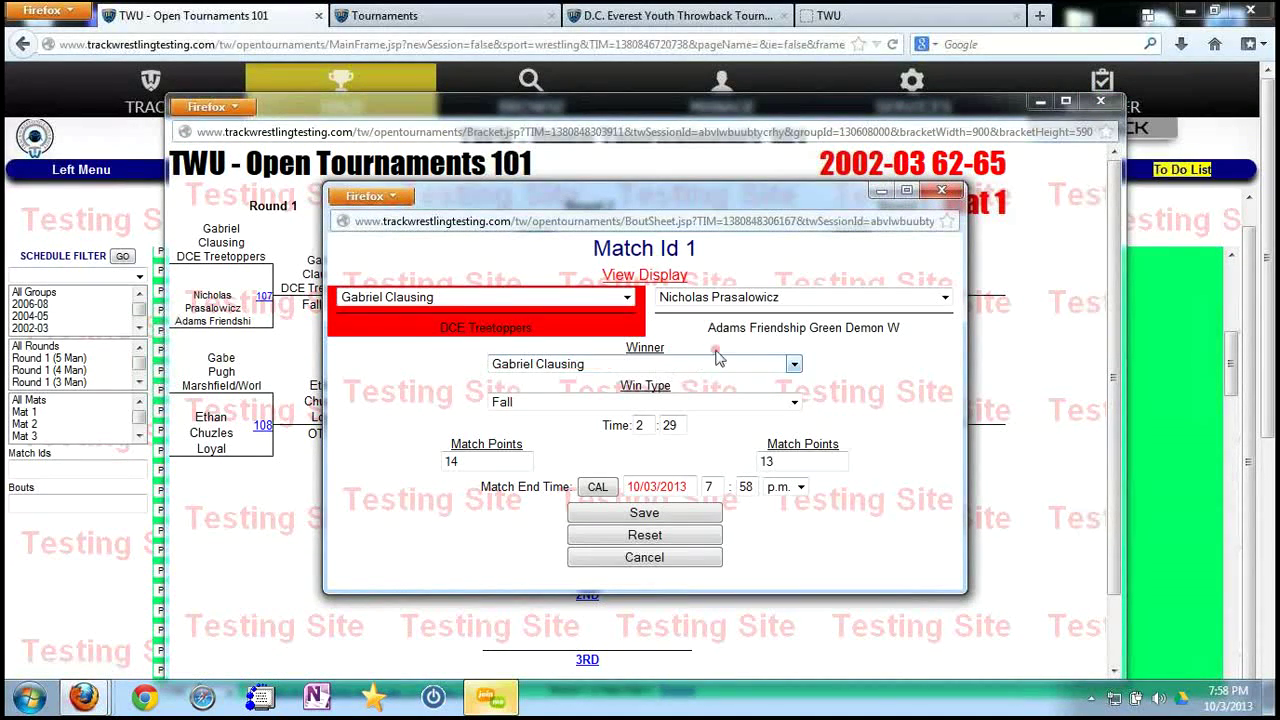
{"action": "left_click", "coordinate": [752, 338]}
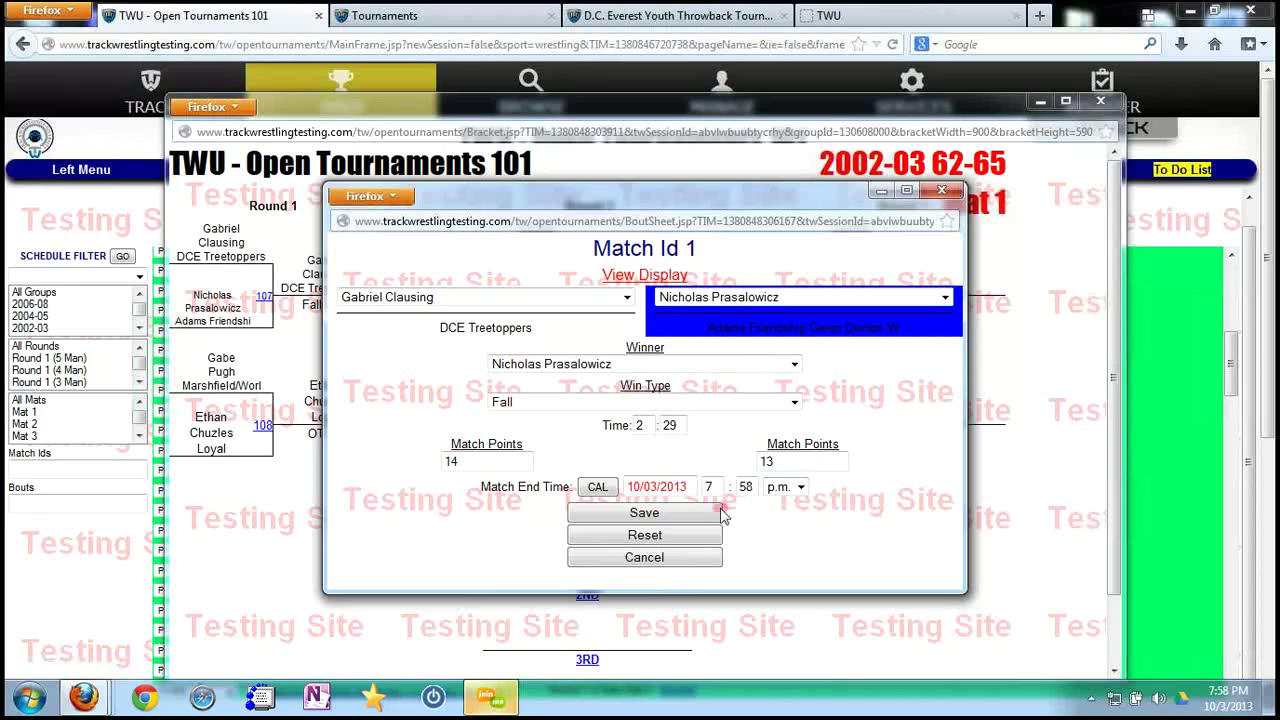
{"action": "left_click", "coordinate": [664, 512]}
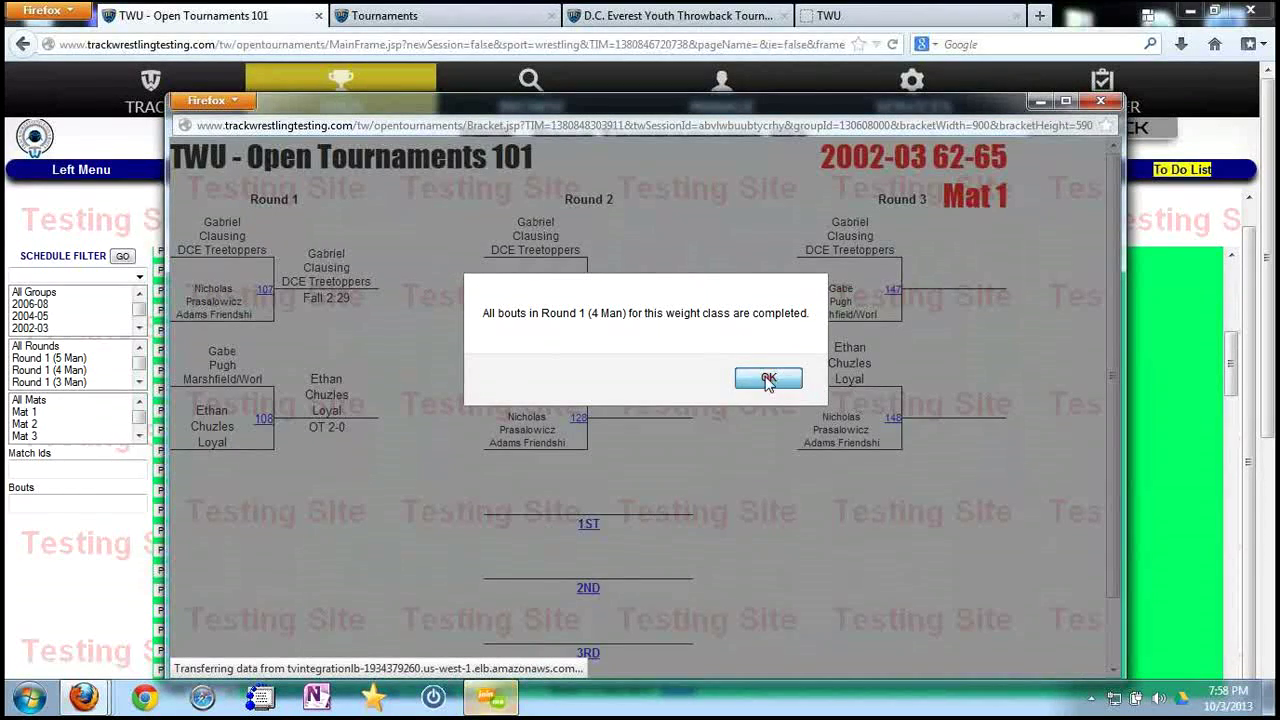
{"action": "left_click", "coordinate": [766, 377]}
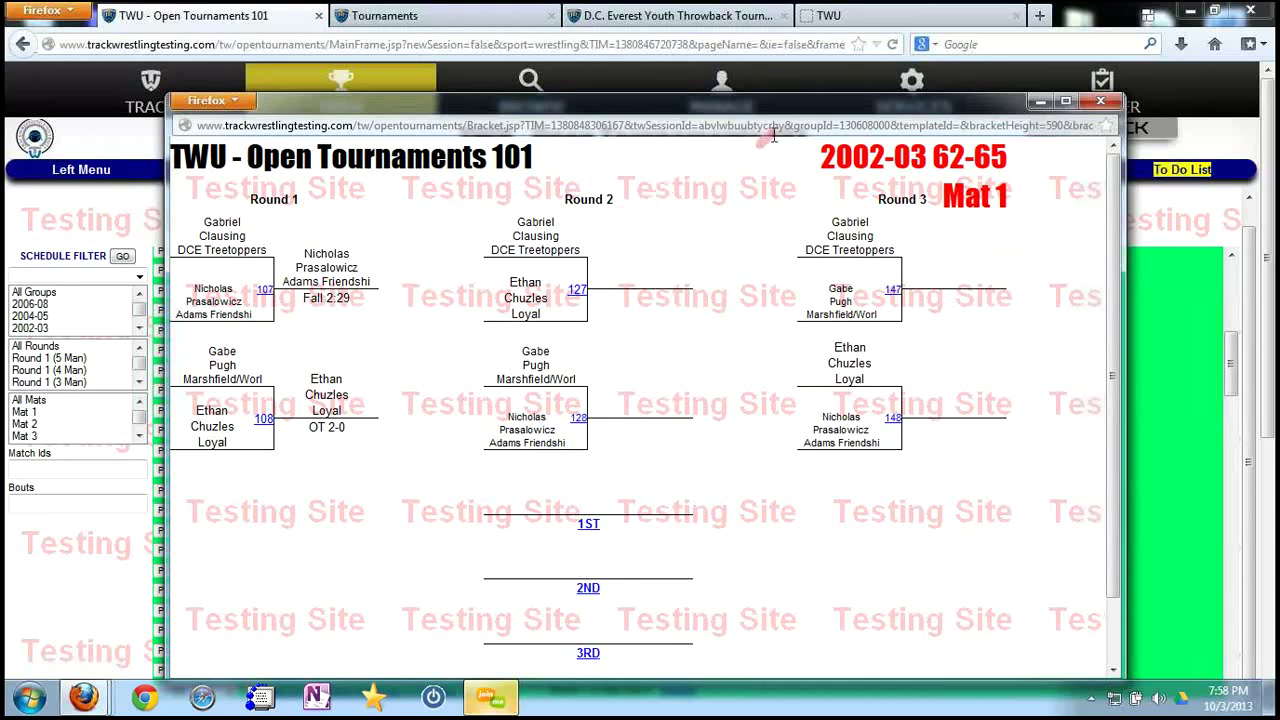
Close the bracket window and scroll the Mat Schedule bout list back to the top.
{"action": "left_click", "coordinate": [1100, 101]}
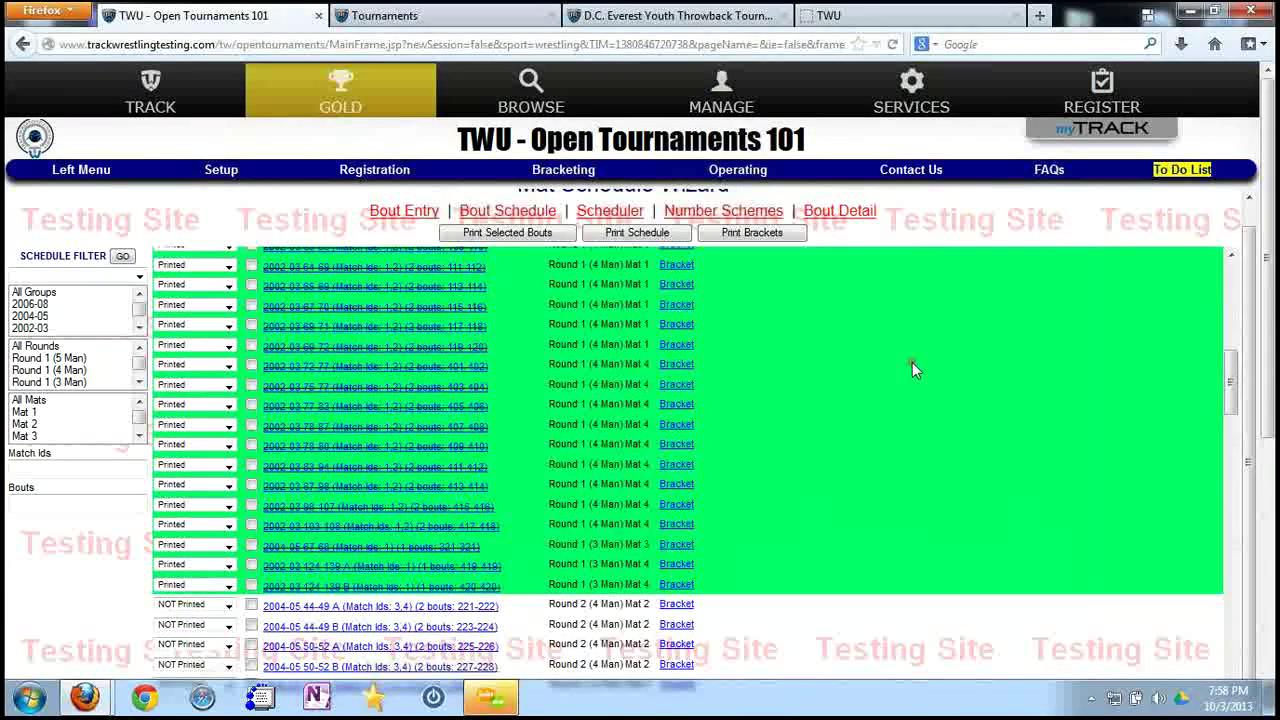
{"action": "scroll", "coordinate": [925, 368], "scroll_direction": "up", "scroll_amount": 1}
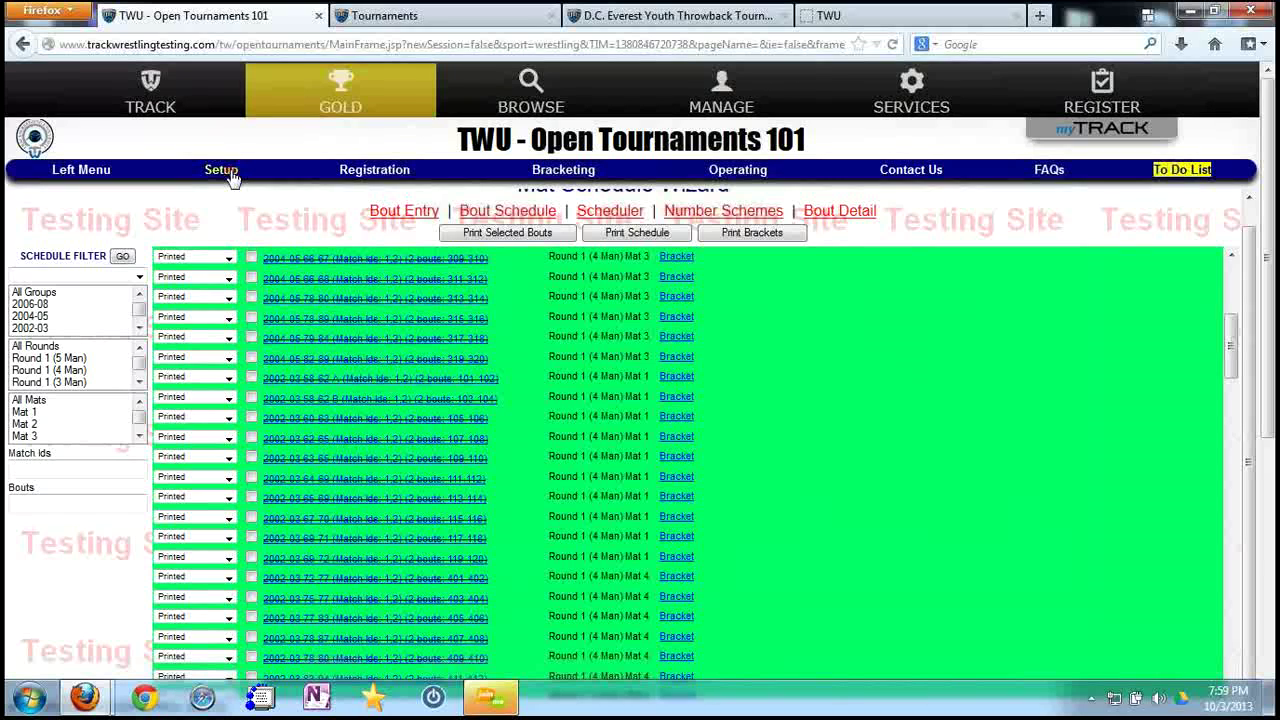
{"action": "scroll", "coordinate": [914, 329], "scroll_direction": "up", "scroll_amount": 3}
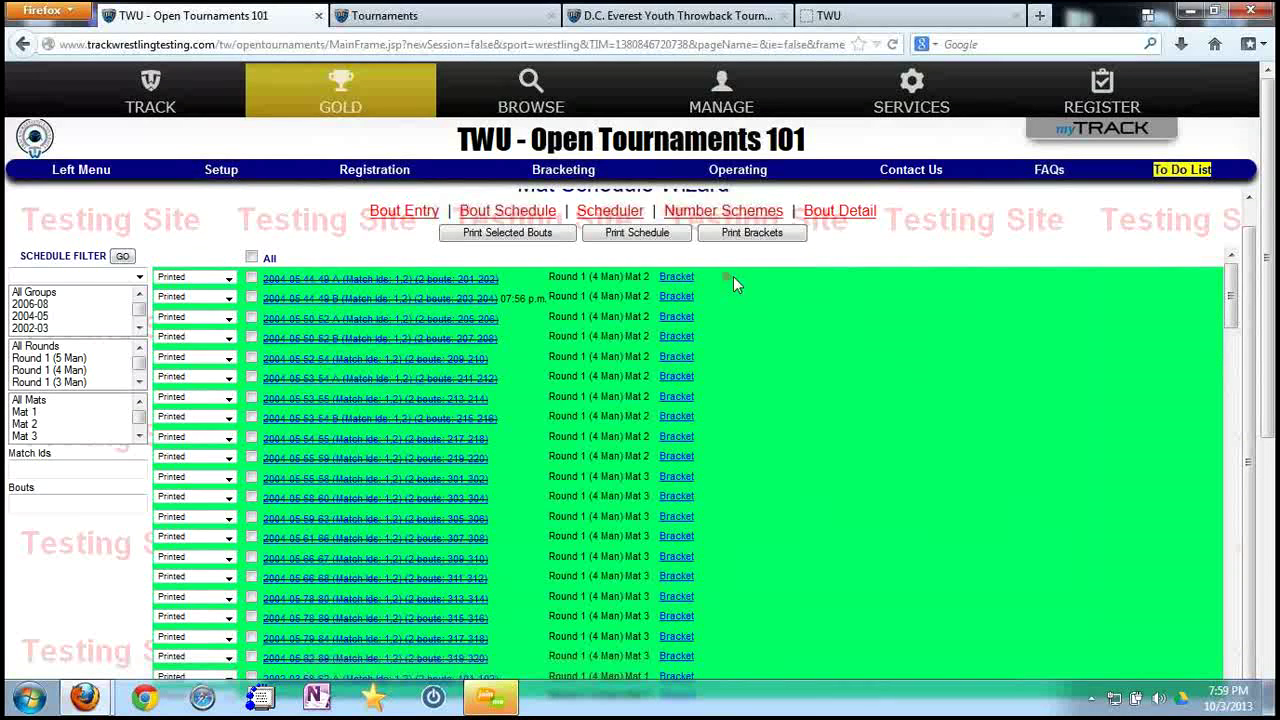
Open and reload the Tournament Teams list.
{"action": "mouse_move", "coordinate": [735, 175]}
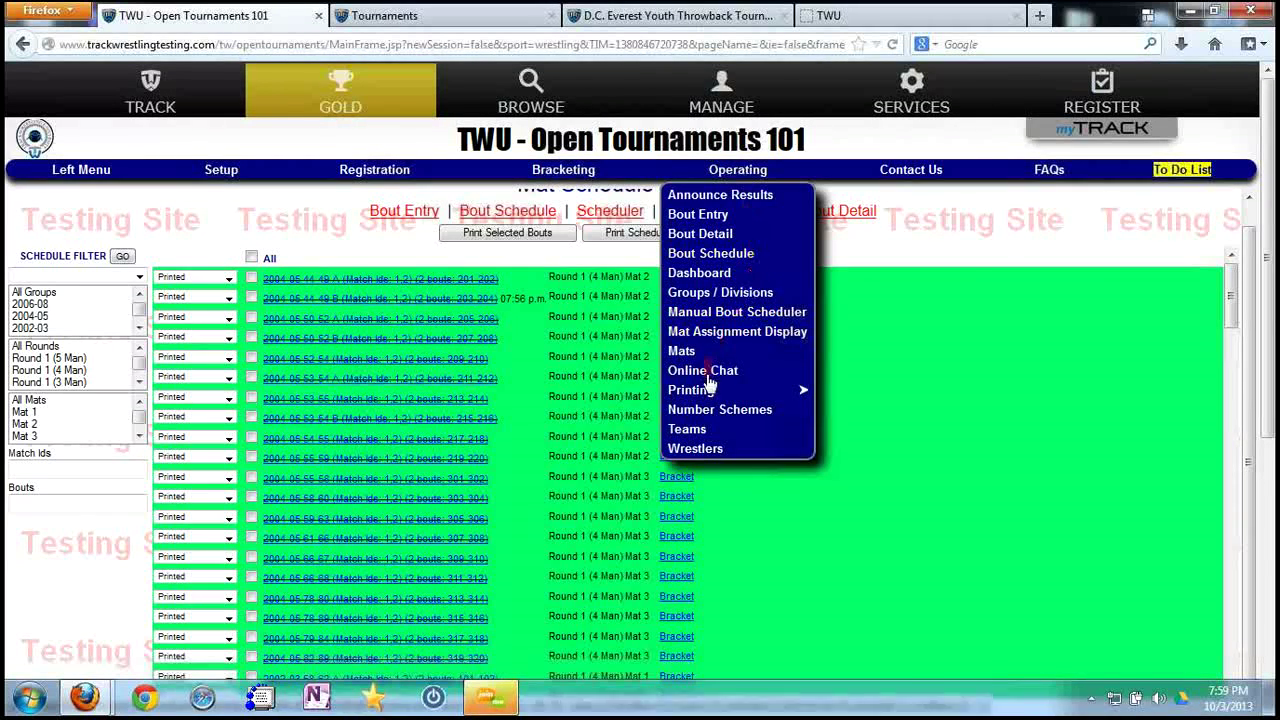
{"action": "left_click", "coordinate": [700, 428]}
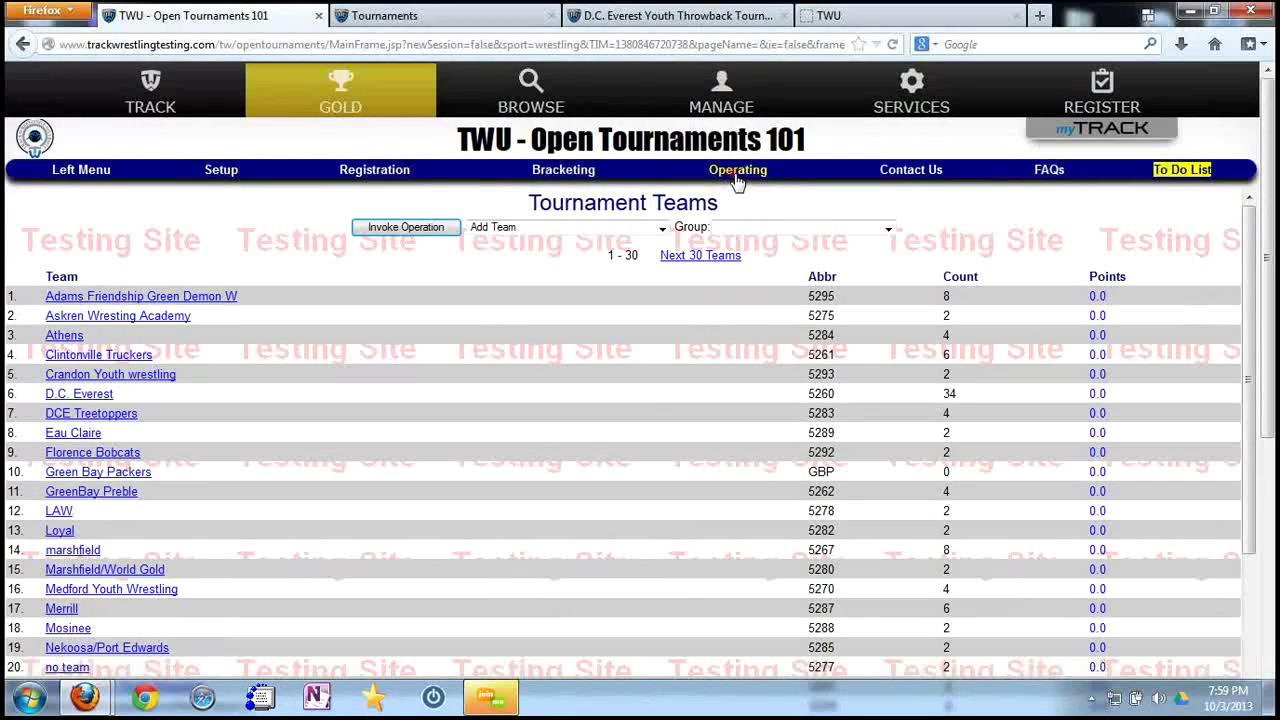
{"action": "mouse_move", "coordinate": [737, 181]}
{"action": "left_click", "coordinate": [700, 430]}
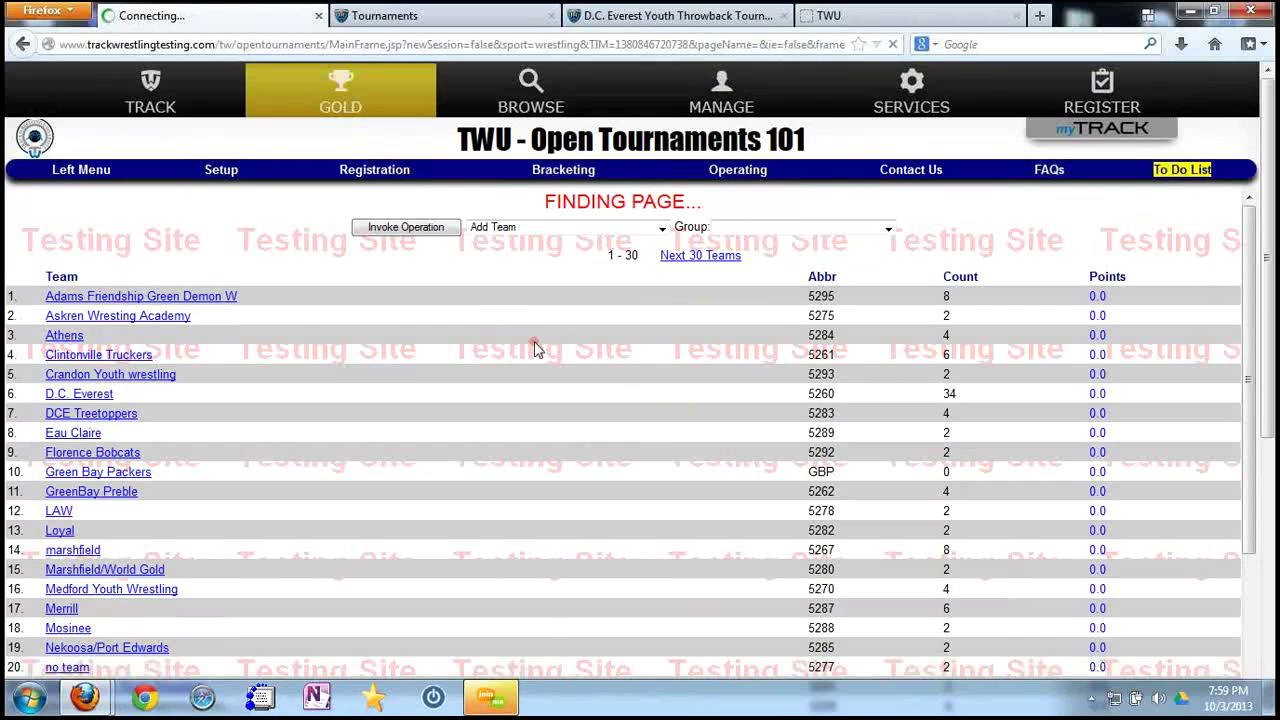
Add the Adams Friendship Green Demon W 62-65 wrestler to scoring members, then reopen Teams.
{"action": "left_click", "coordinate": [211, 297]}
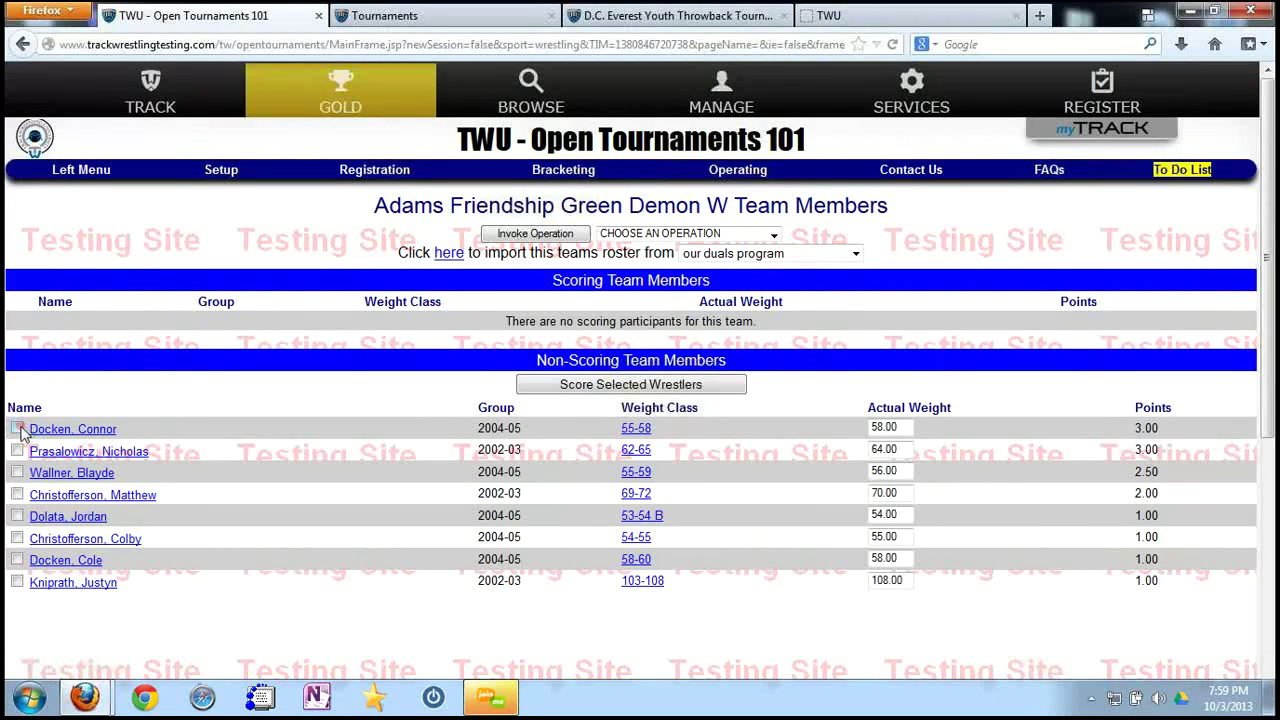
{"action": "left_click", "coordinate": [17, 450]}
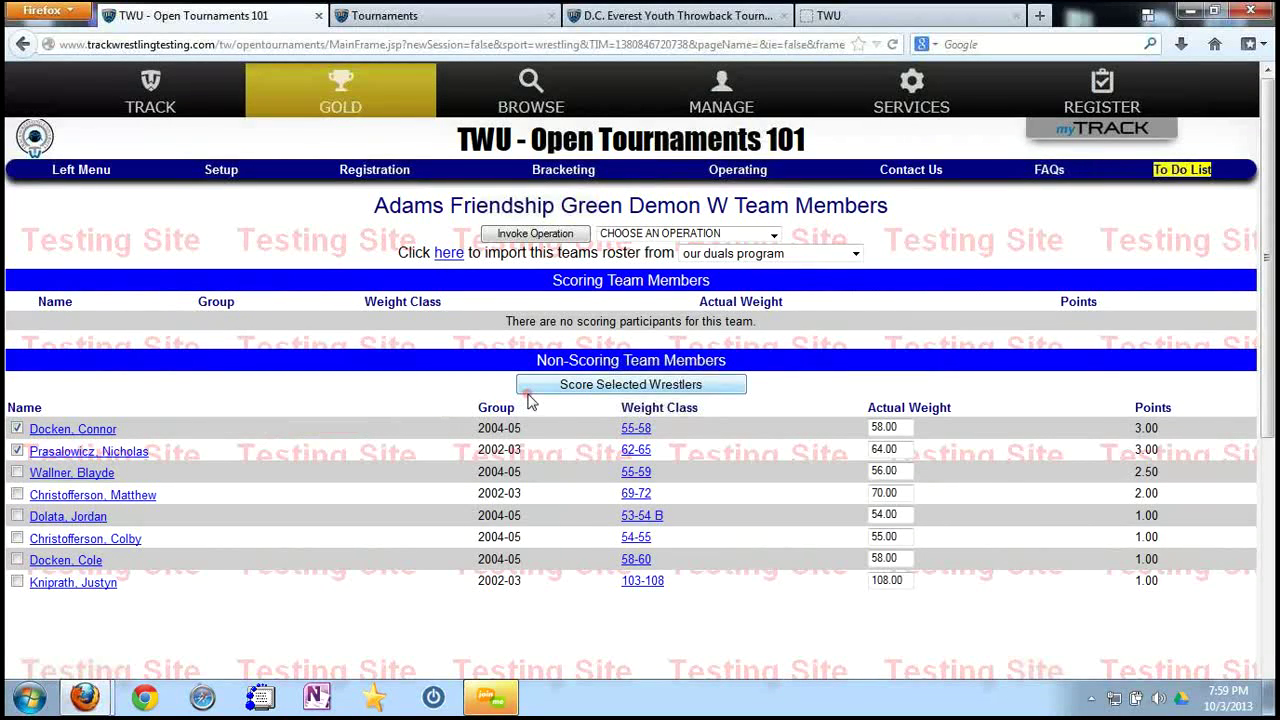
{"action": "left_click", "coordinate": [603, 386]}
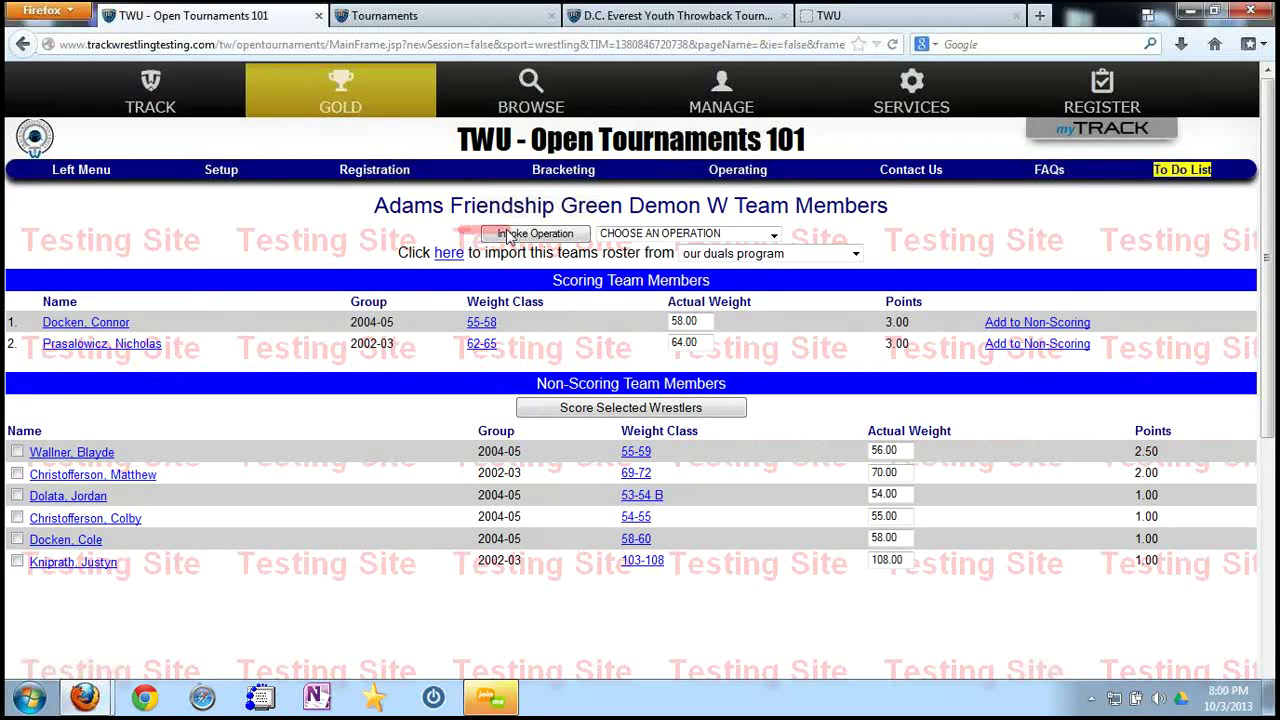
{"action": "left_click", "coordinate": [748, 176]}
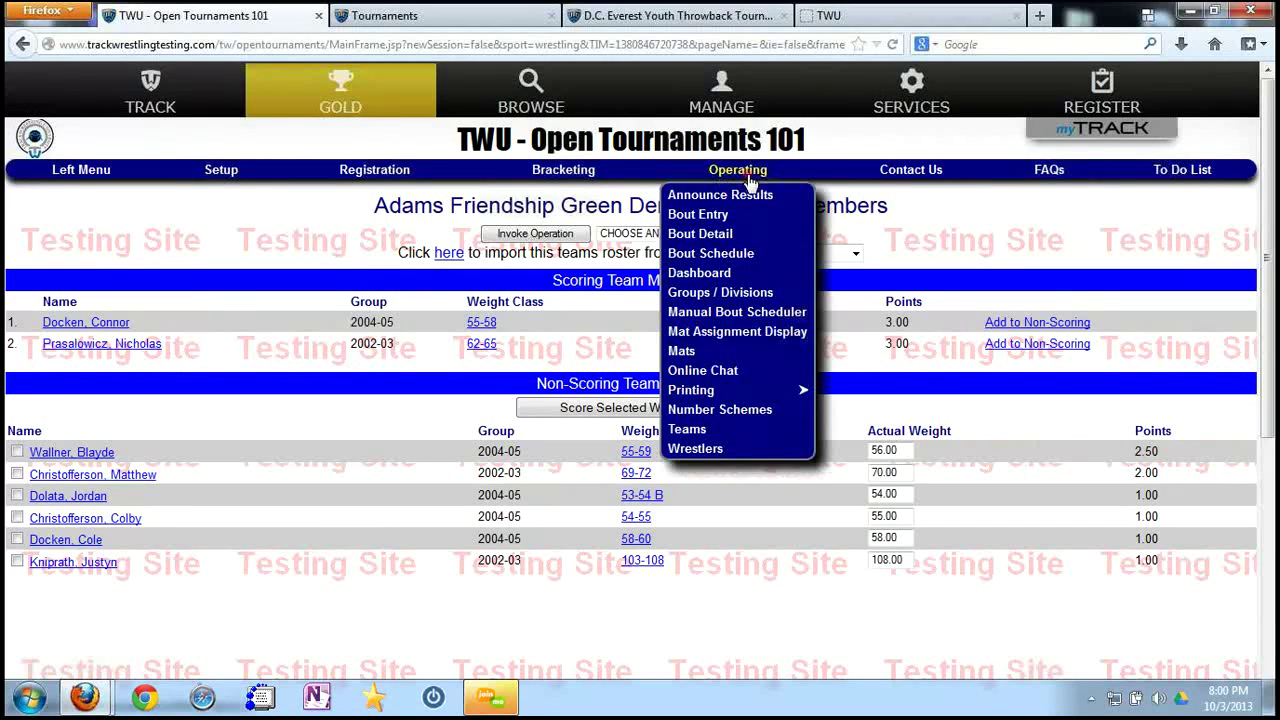
{"action": "left_click", "coordinate": [690, 430]}
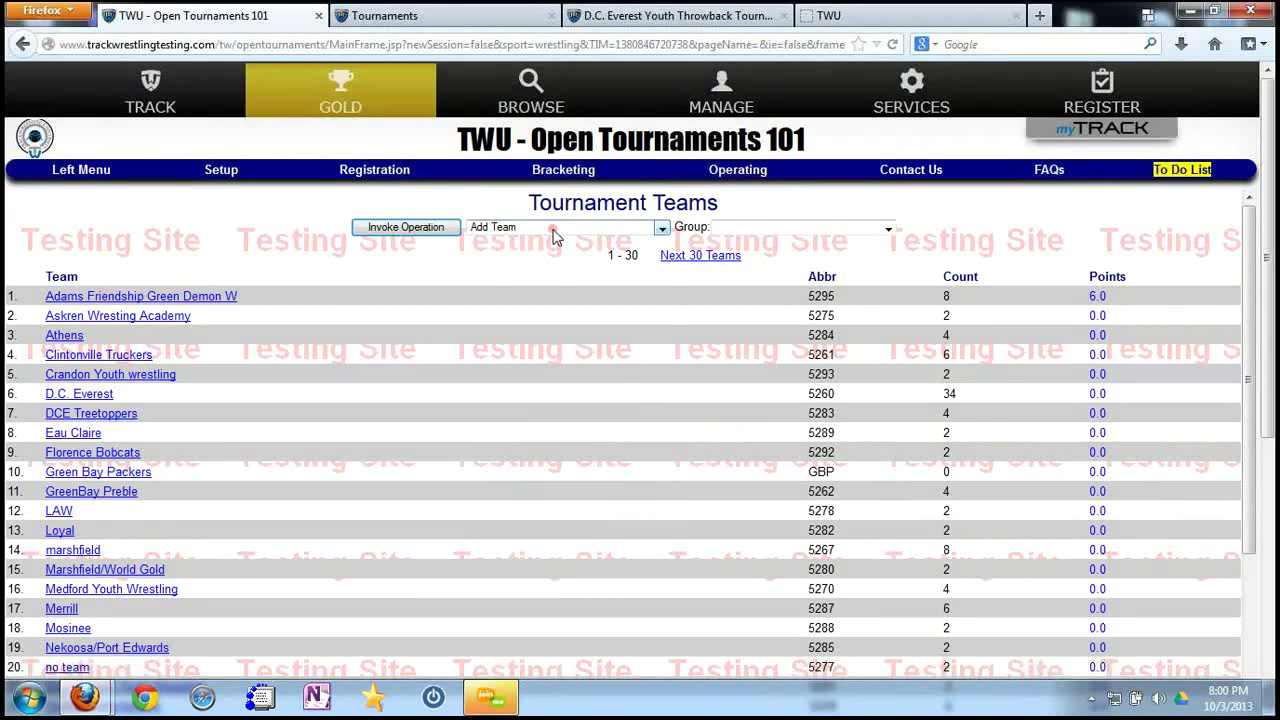
Apply Score Best so each team scores only its best 10 wrestlers, 1 per weight class.
{"action": "left_click", "coordinate": [556, 232]}
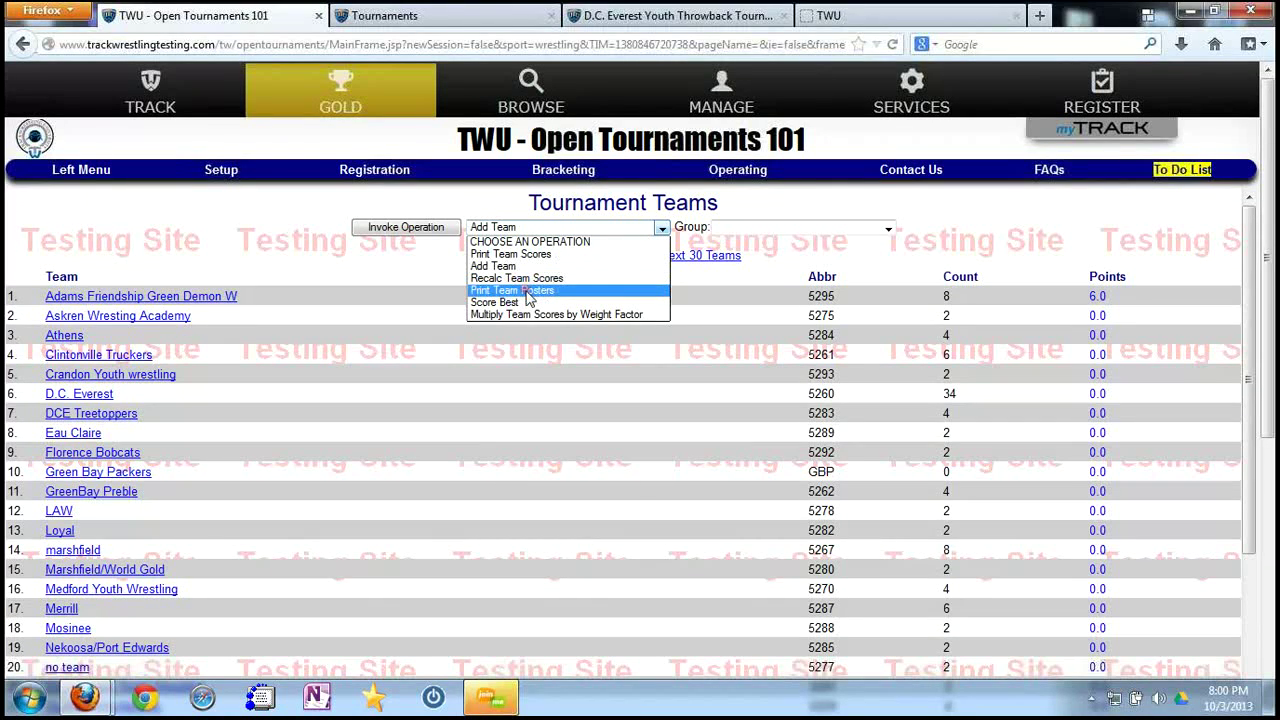
{"action": "left_click", "coordinate": [518, 302]}
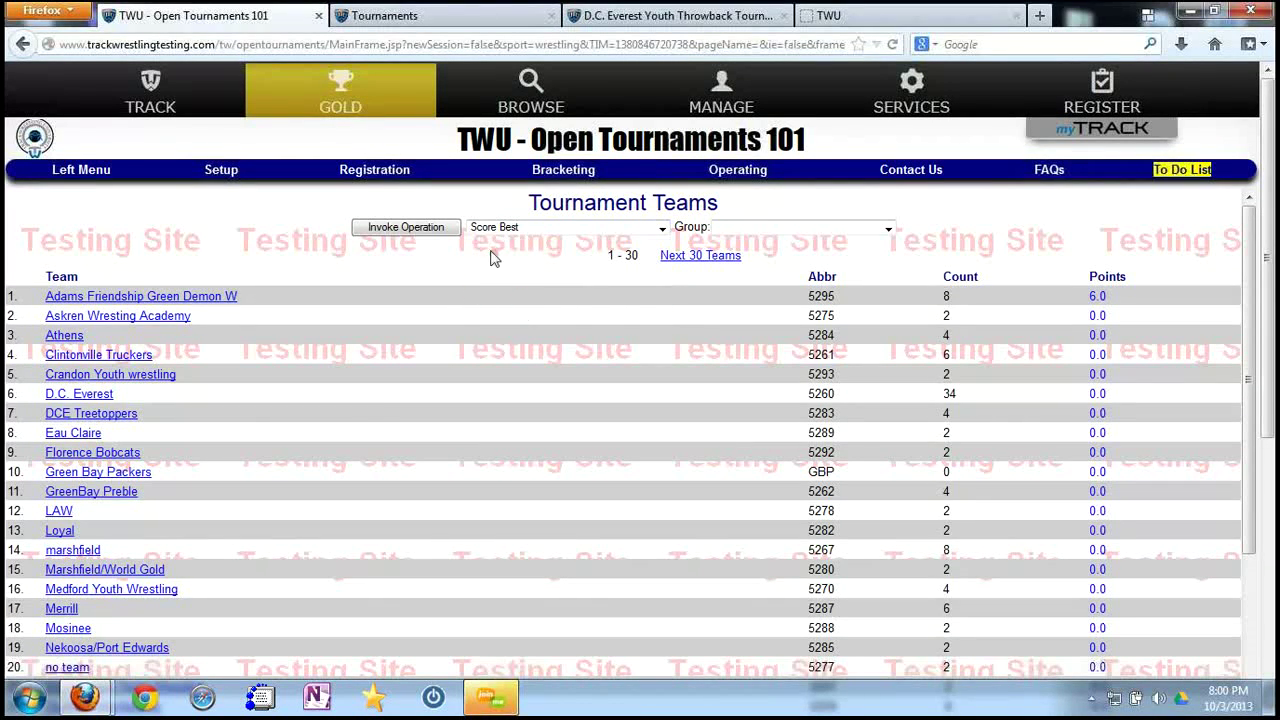
{"action": "left_click", "coordinate": [776, 228]}
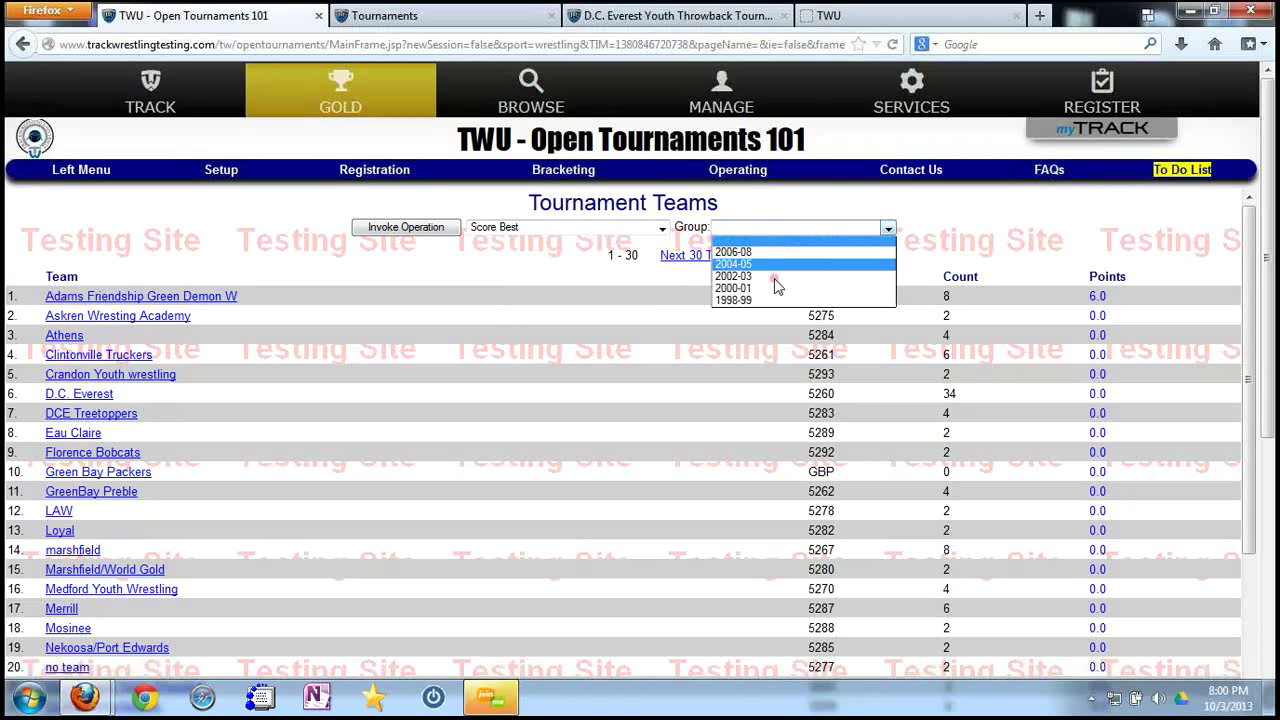
{"action": "left_click", "coordinate": [430, 227]}
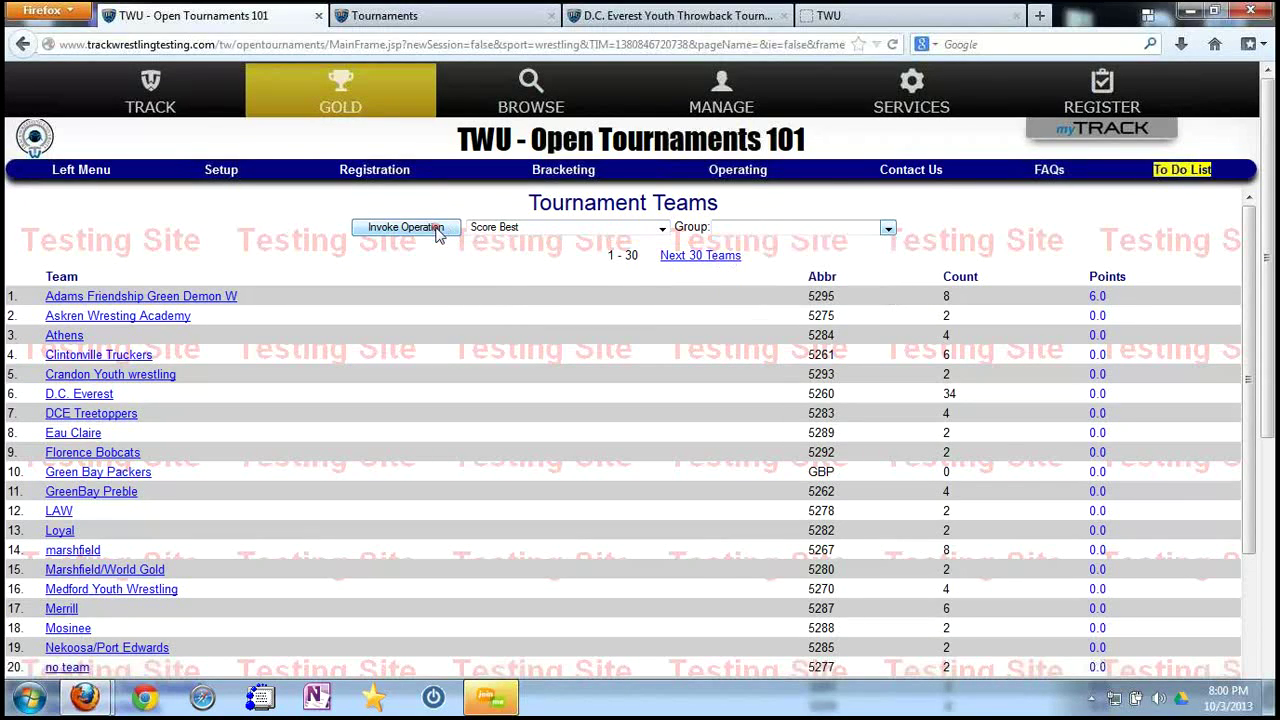
{"action": "left_click", "coordinate": [687, 249]}
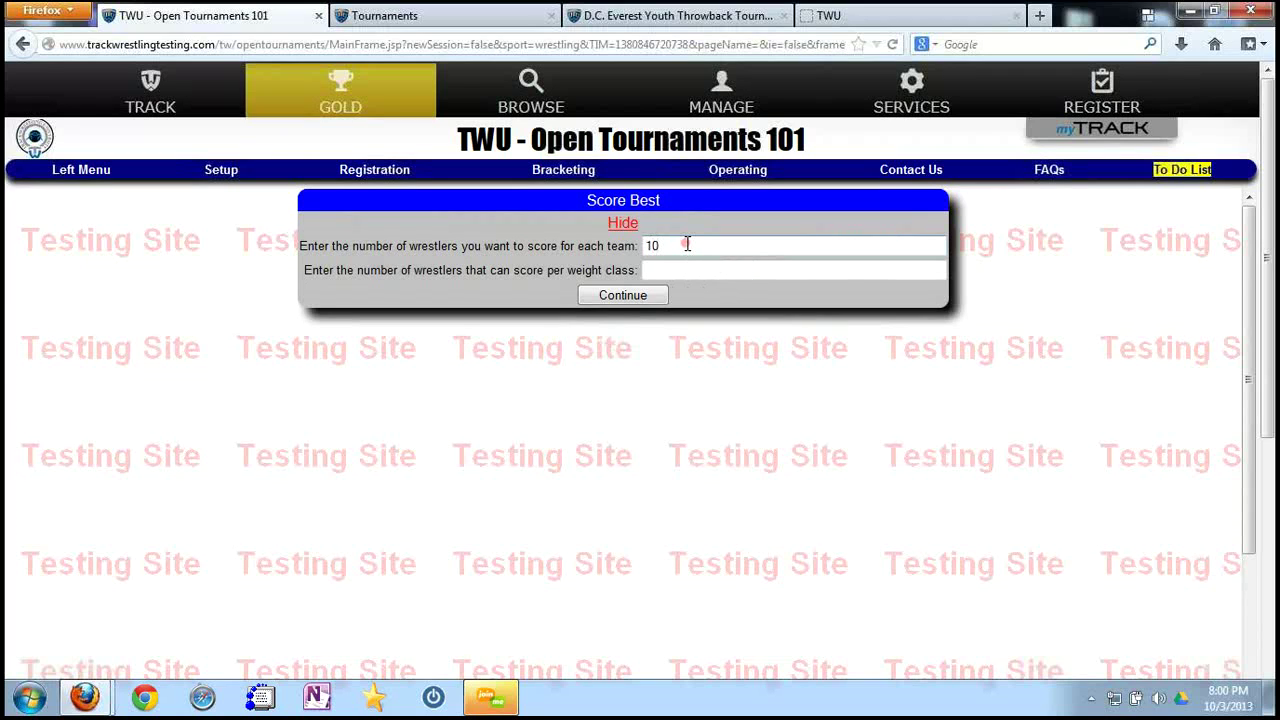
{"action": "key", "text": "Tab"}
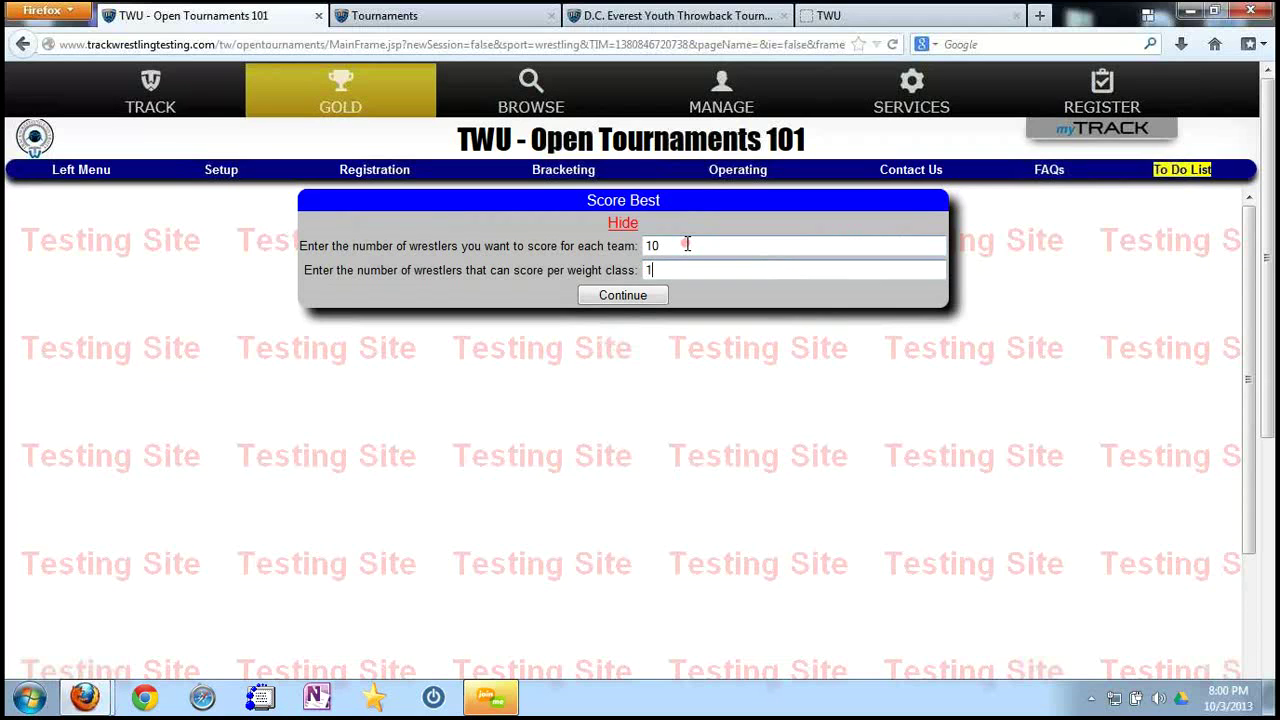
{"action": "left_click", "coordinate": [640, 300]}
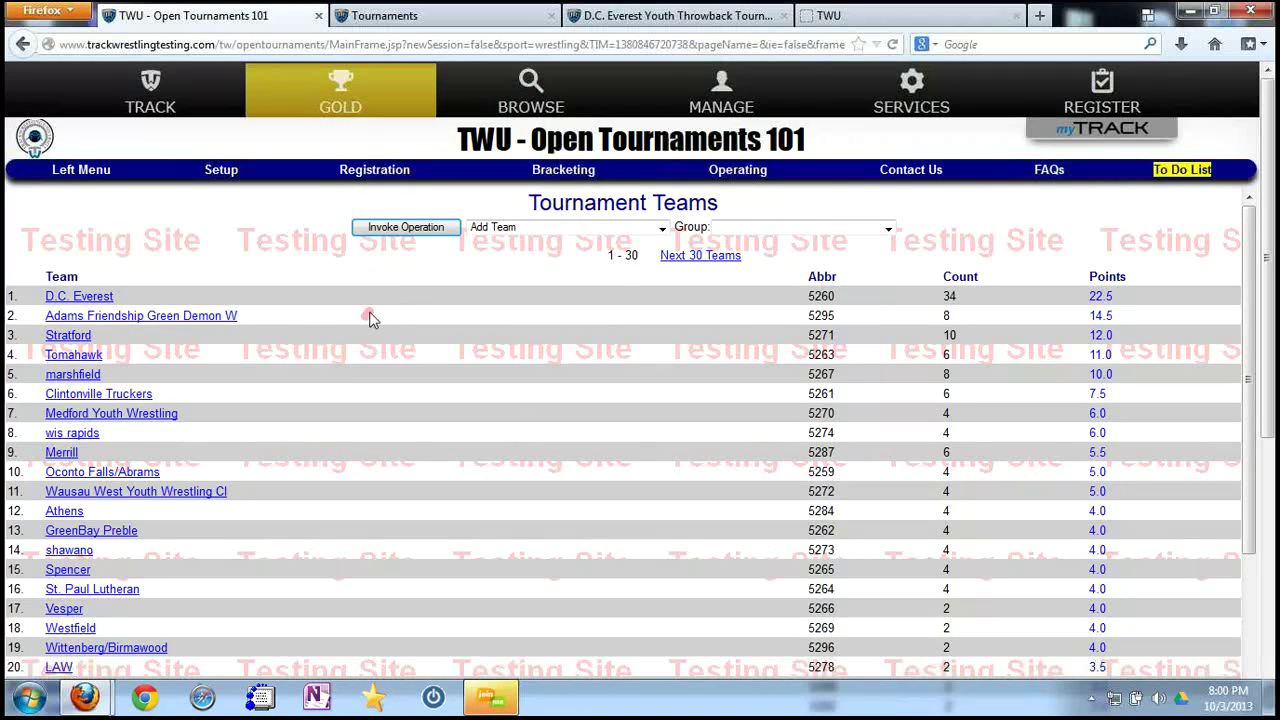
Reopen the Score Best form, enter 99, hide it unapplied, and open the D.C. Everest roster.
{"action": "left_click", "coordinate": [520, 228]}
{"action": "left_click", "coordinate": [510, 305]}
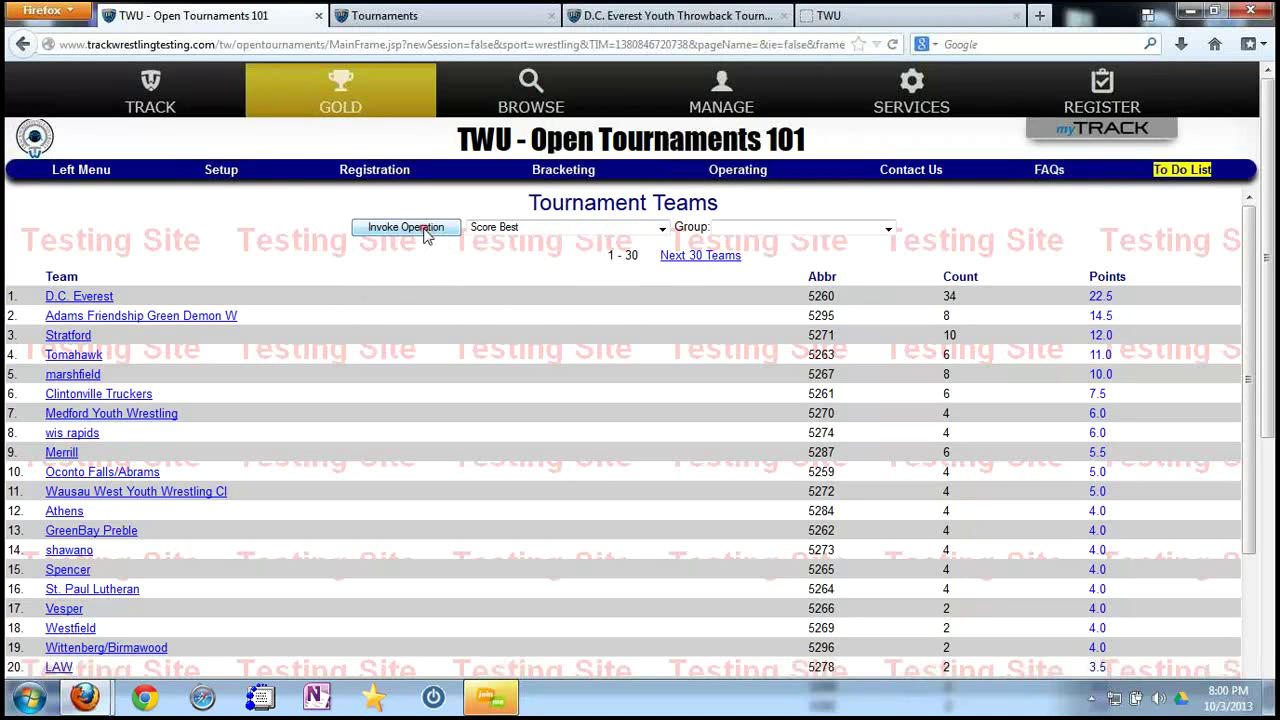
{"action": "left_click", "coordinate": [423, 229]}
{"action": "left_click", "coordinate": [678, 246]}
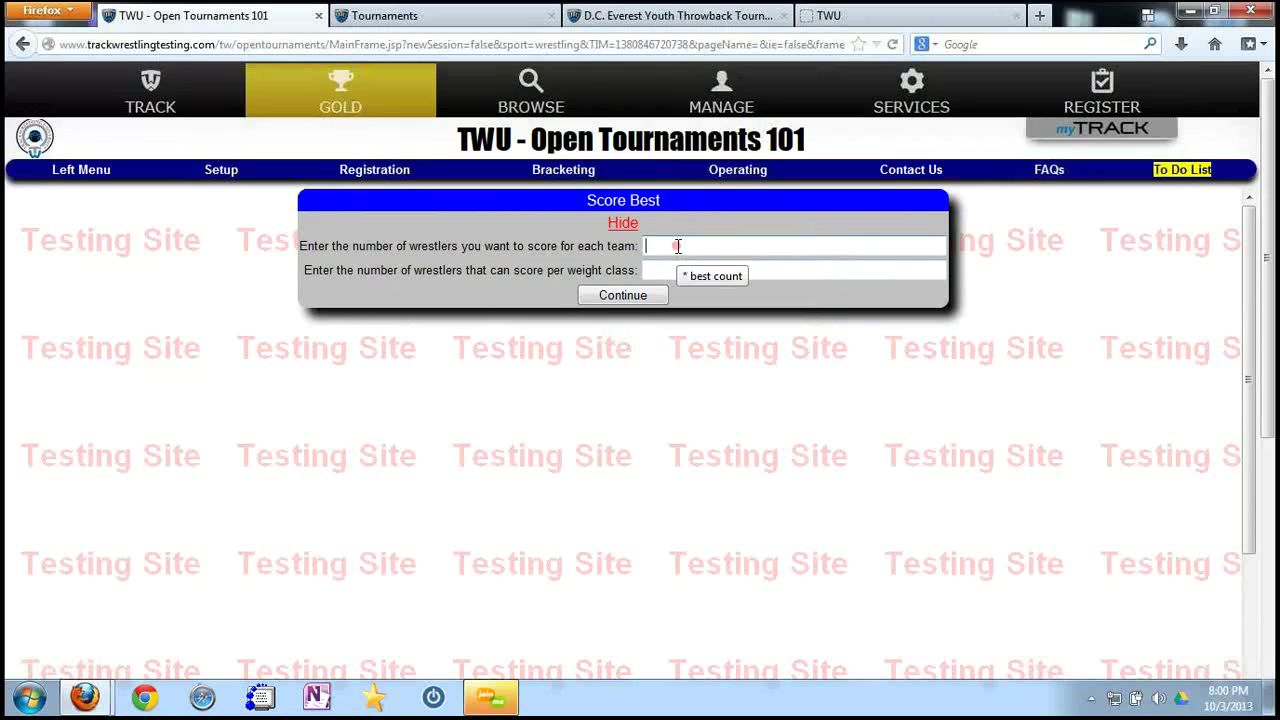
{"action": "type", "text": "99"}
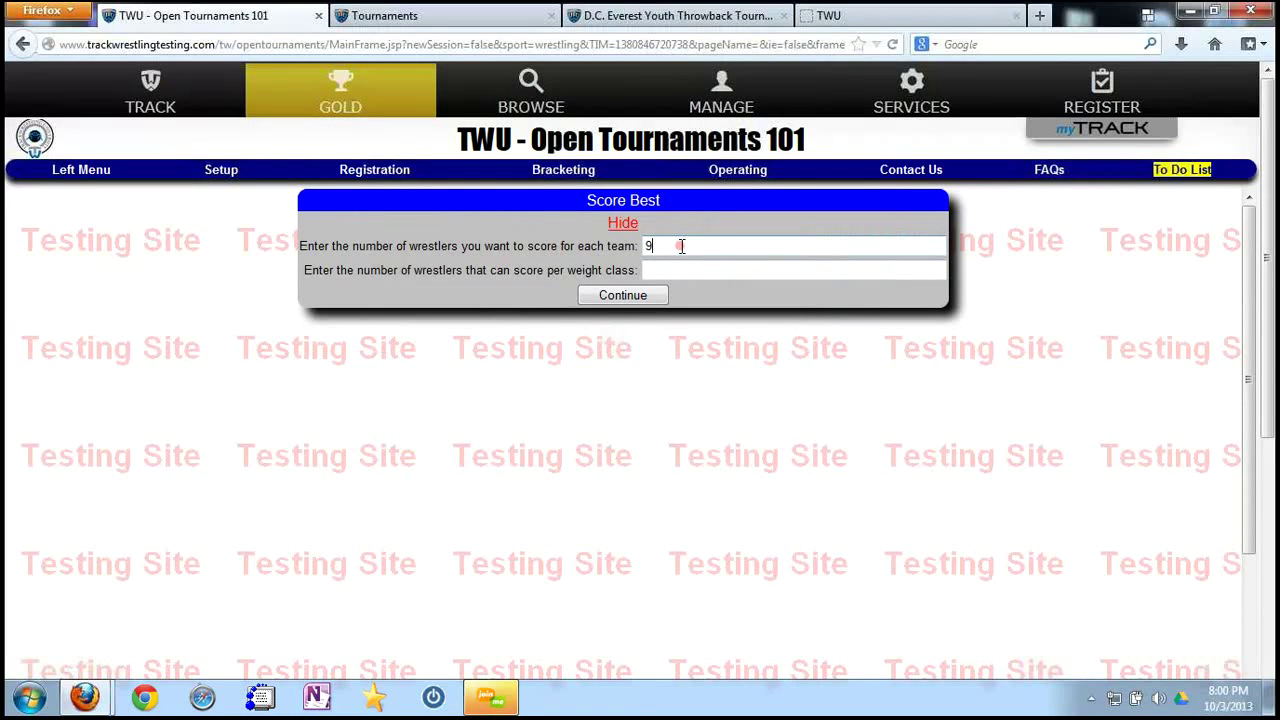
{"action": "left_click", "coordinate": [620, 224]}
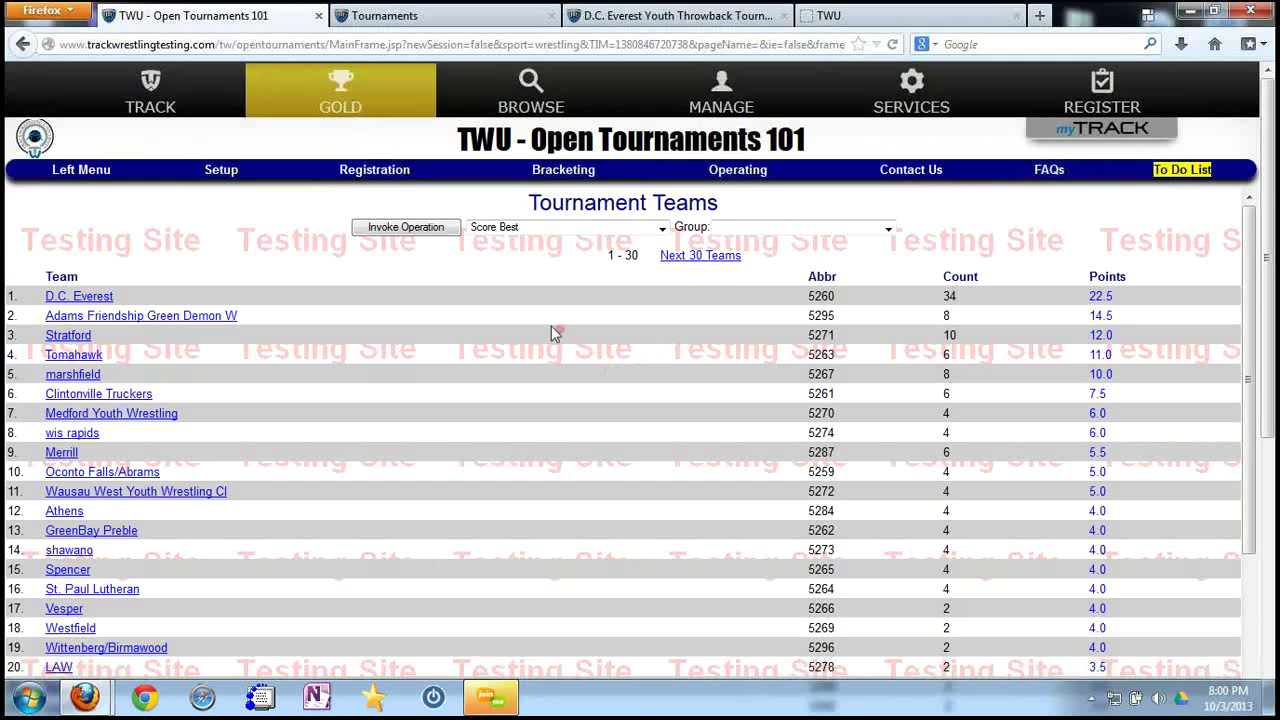
{"action": "left_click", "coordinate": [107, 298]}
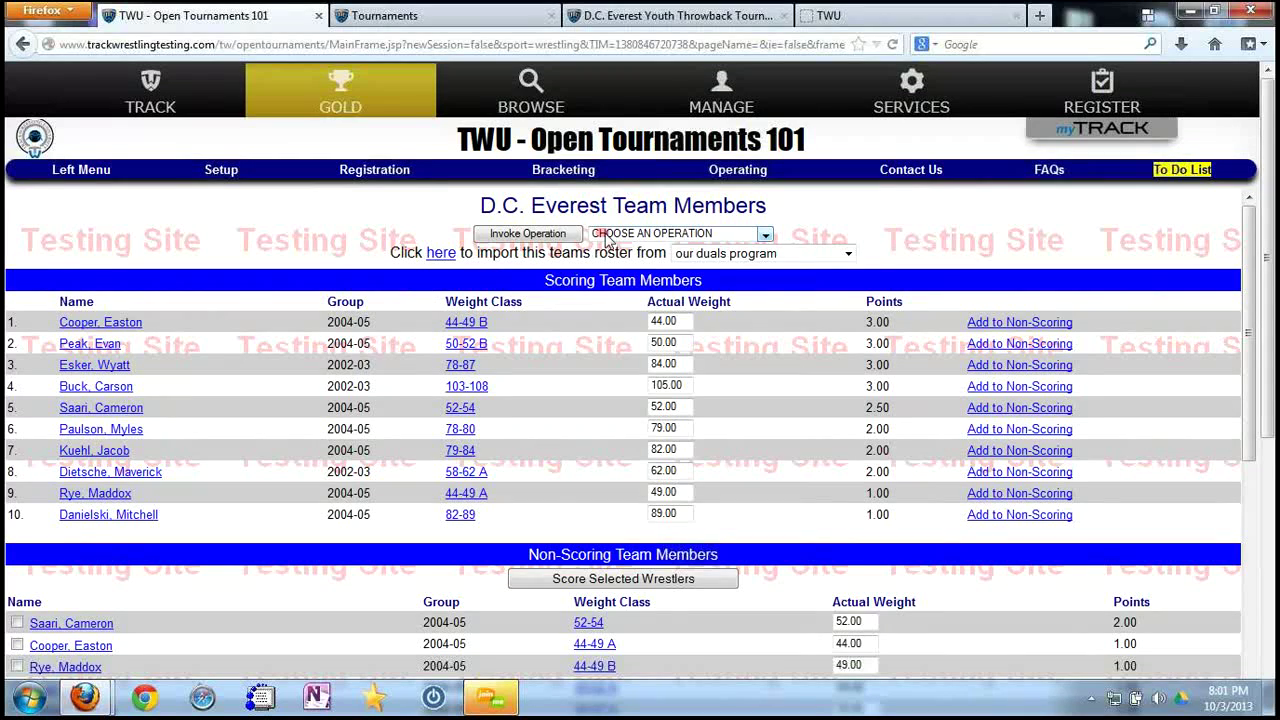
Add a -1 team point adjustment to D.C. Everest with reason Misconduct.
{"action": "left_click", "coordinate": [610, 234]}
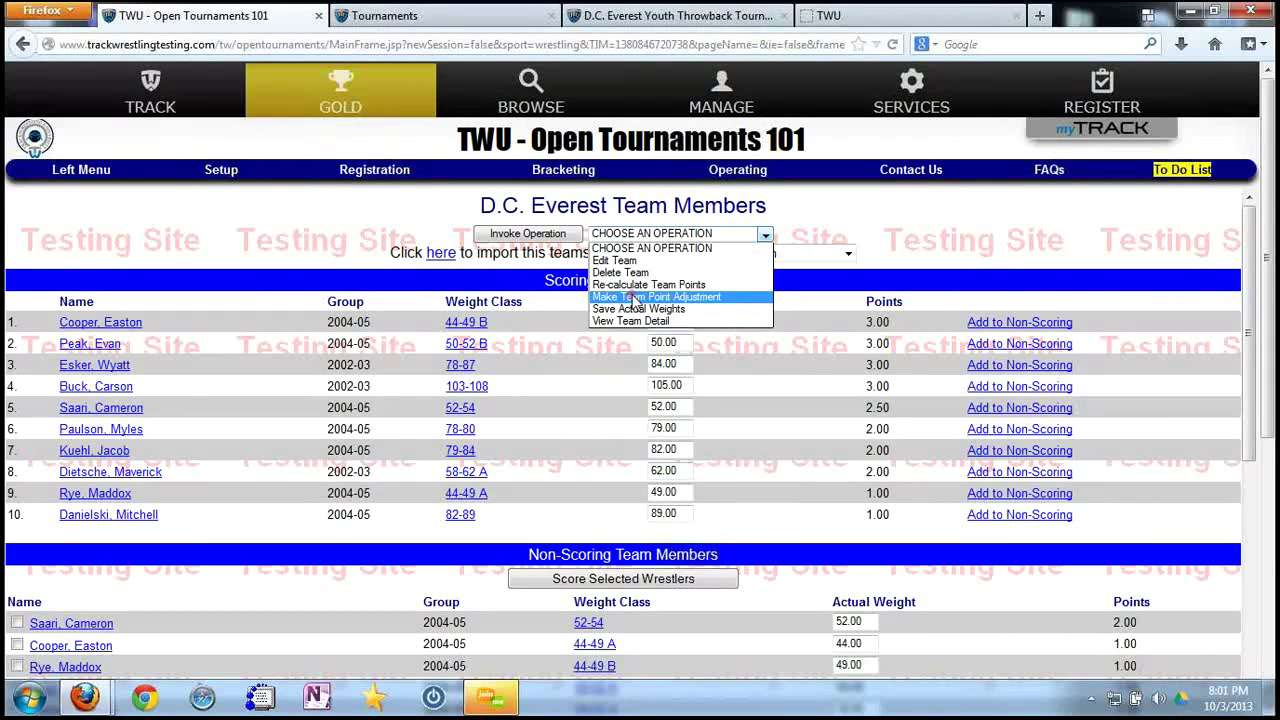
{"action": "left_click", "coordinate": [640, 297]}
{"action": "left_click", "coordinate": [527, 234]}
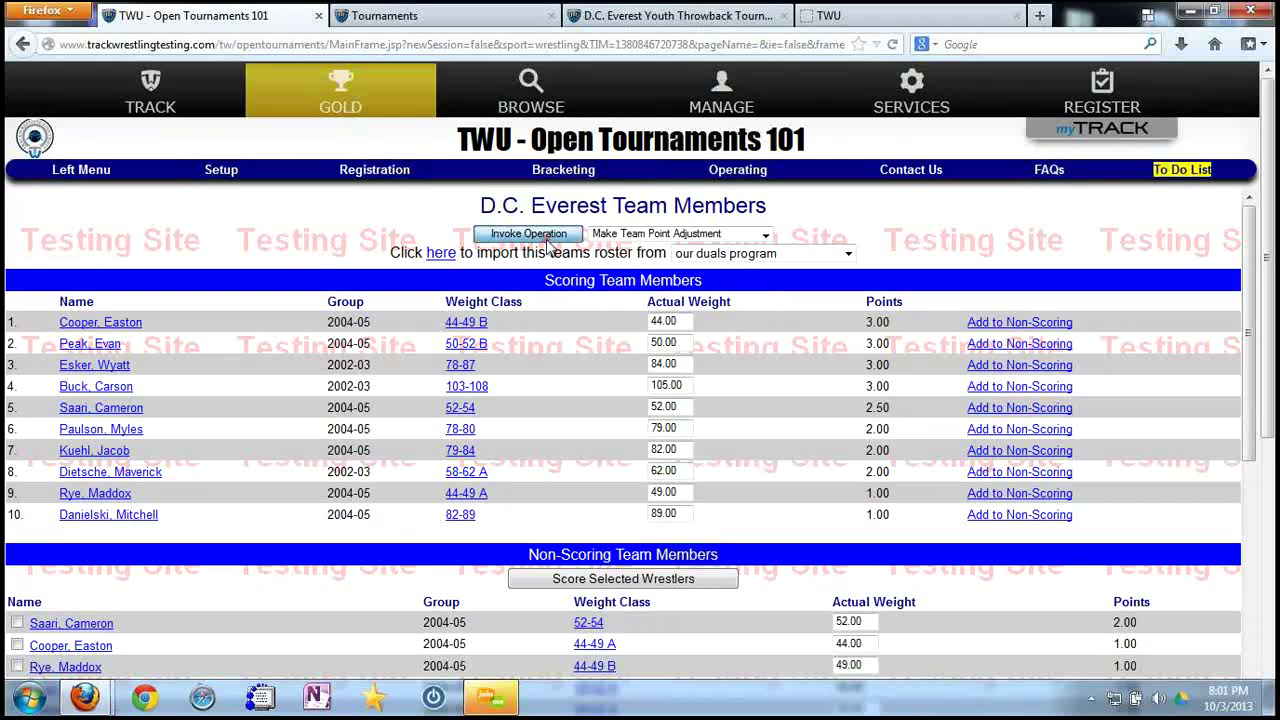
{"action": "type", "text": "-1"}
{"action": "key", "text": "Tab"}
{"action": "type", "text": "Misconduct"}
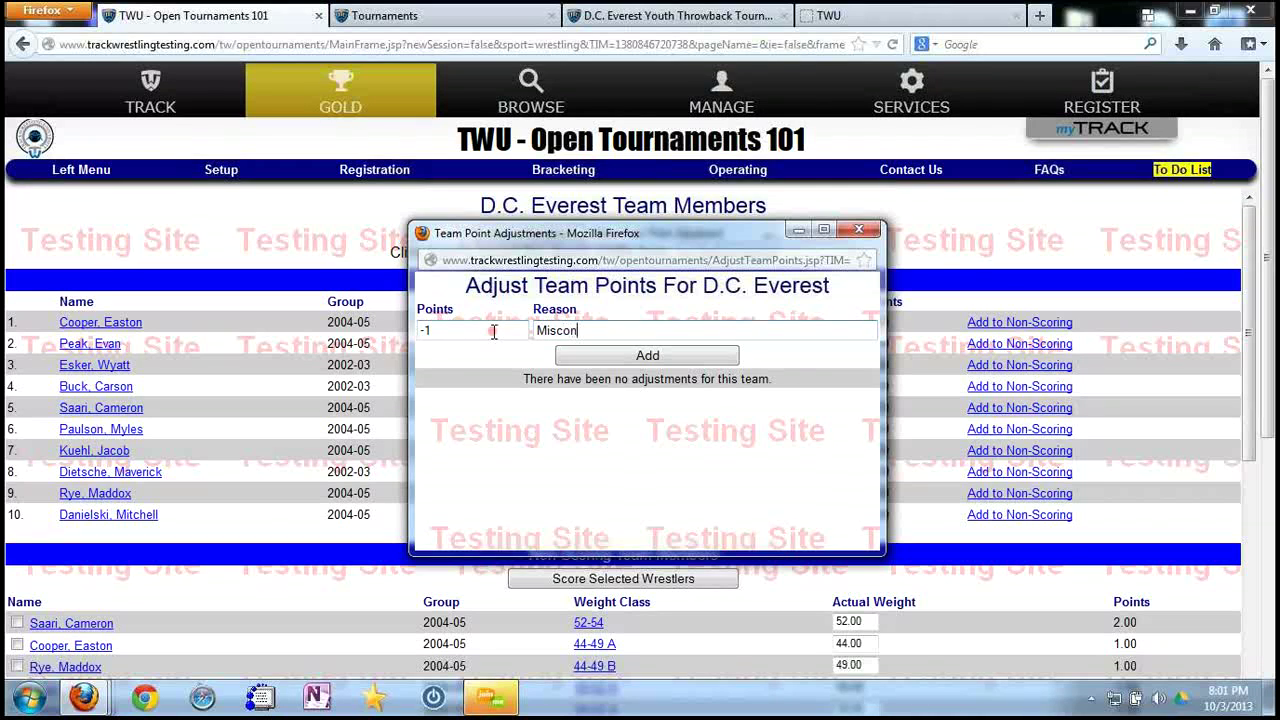
{"action": "left_click", "coordinate": [666, 358]}
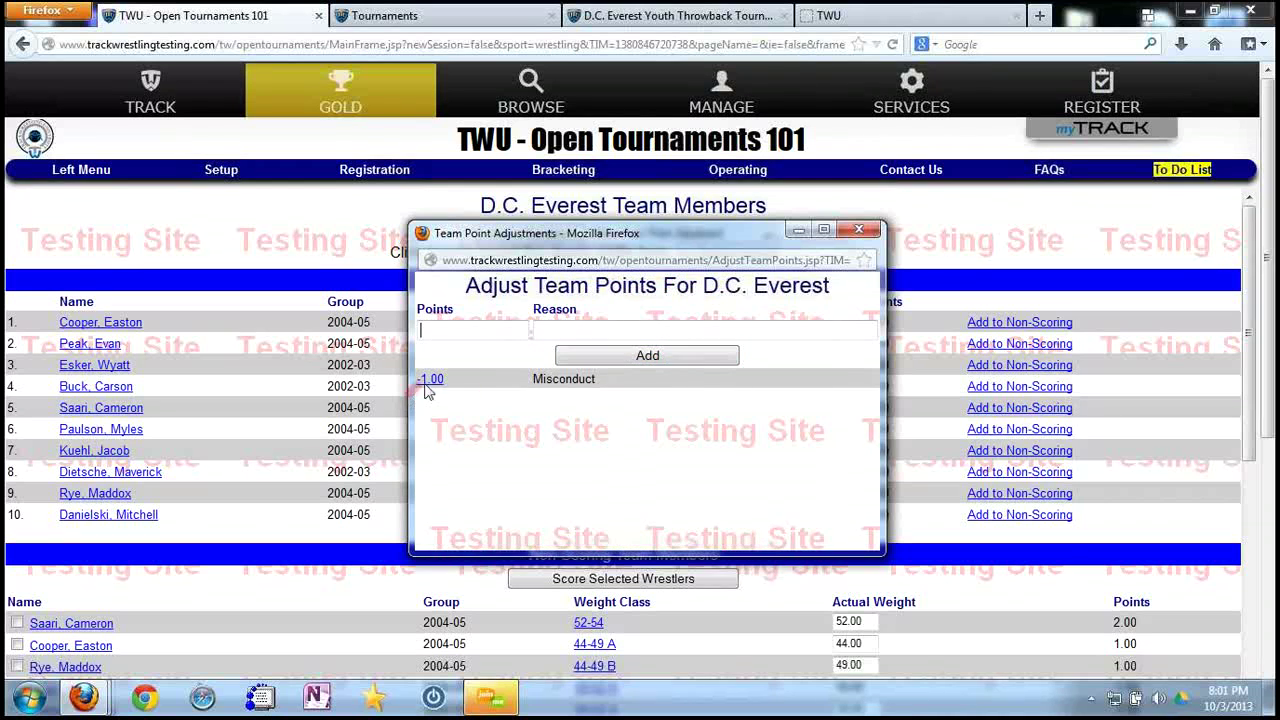
Close the adjustments window and view the Tournament Teams standings.
{"action": "left_click", "coordinate": [858, 231]}
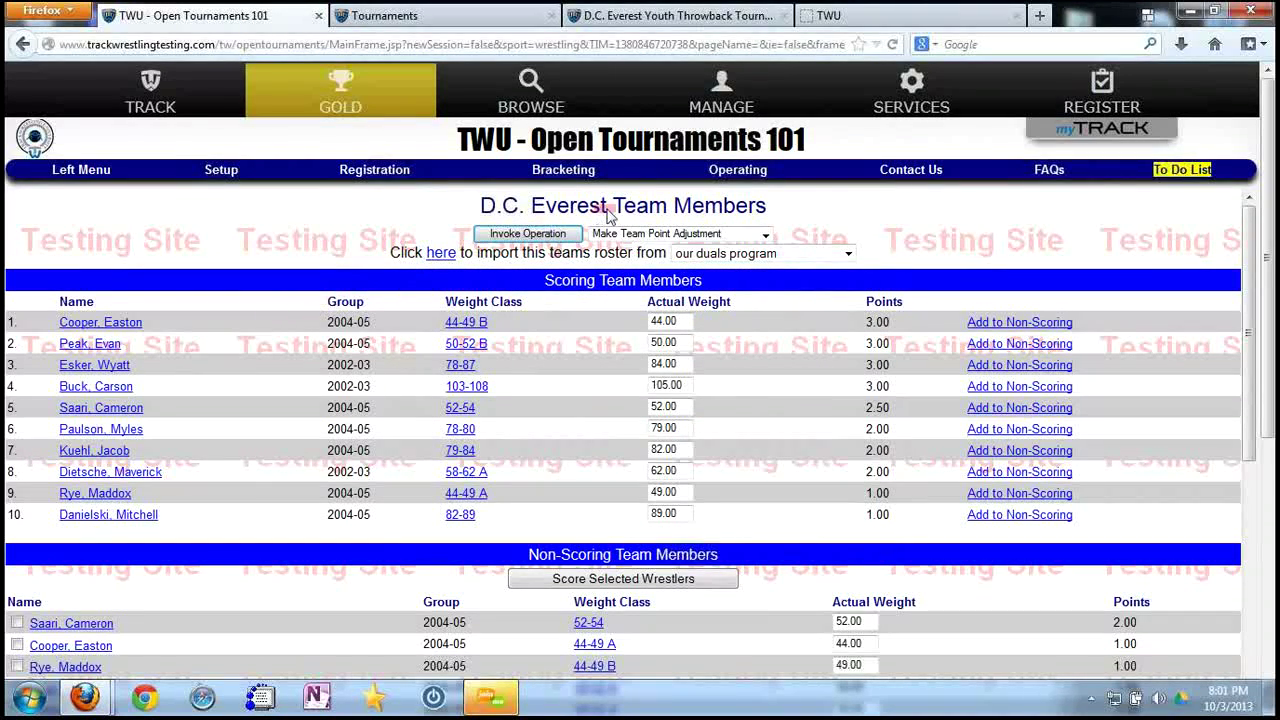
{"action": "mouse_move", "coordinate": [724, 174]}
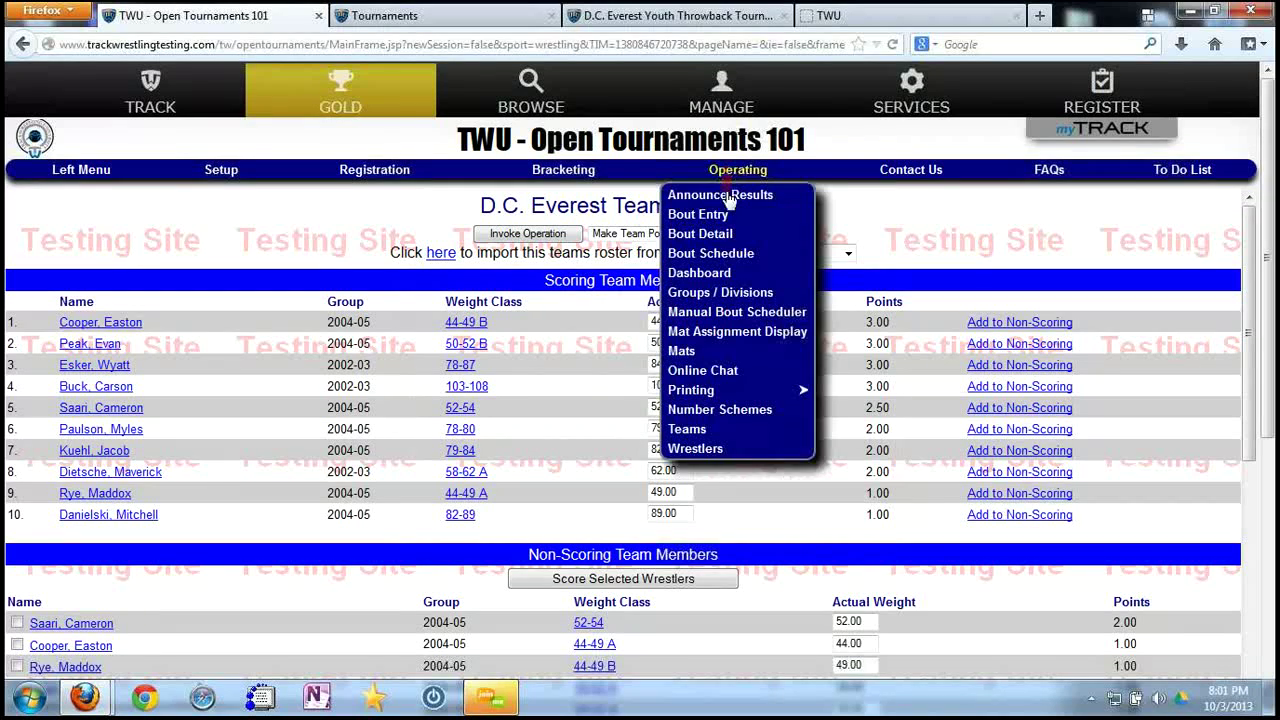
{"action": "left_click", "coordinate": [692, 428]}
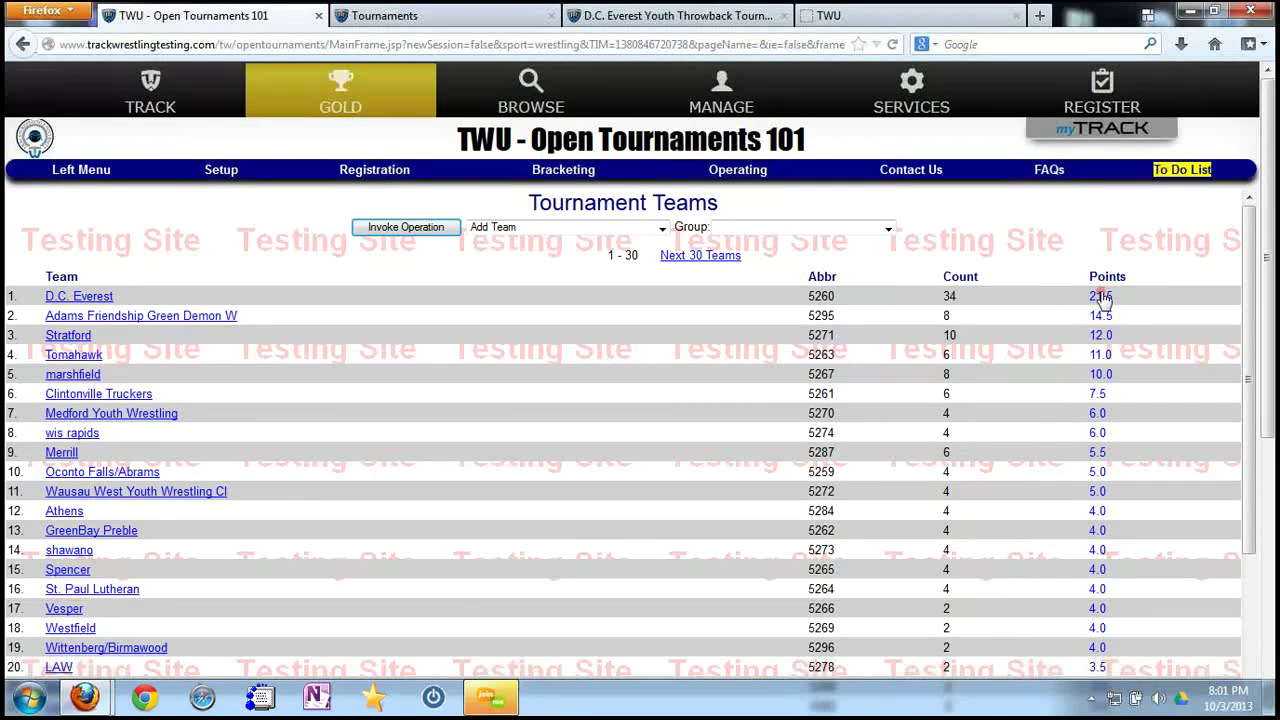
{"action": "left_click", "coordinate": [1101, 297]}
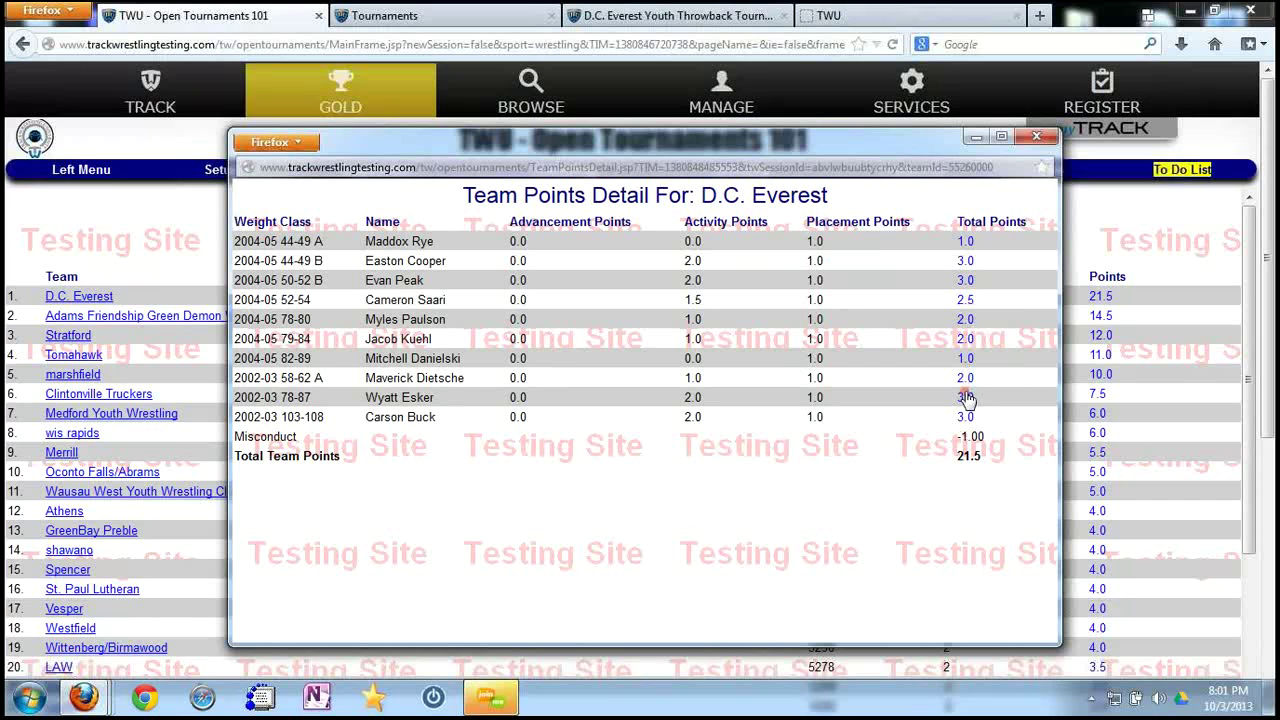
{"action": "left_click", "coordinate": [966, 261]}
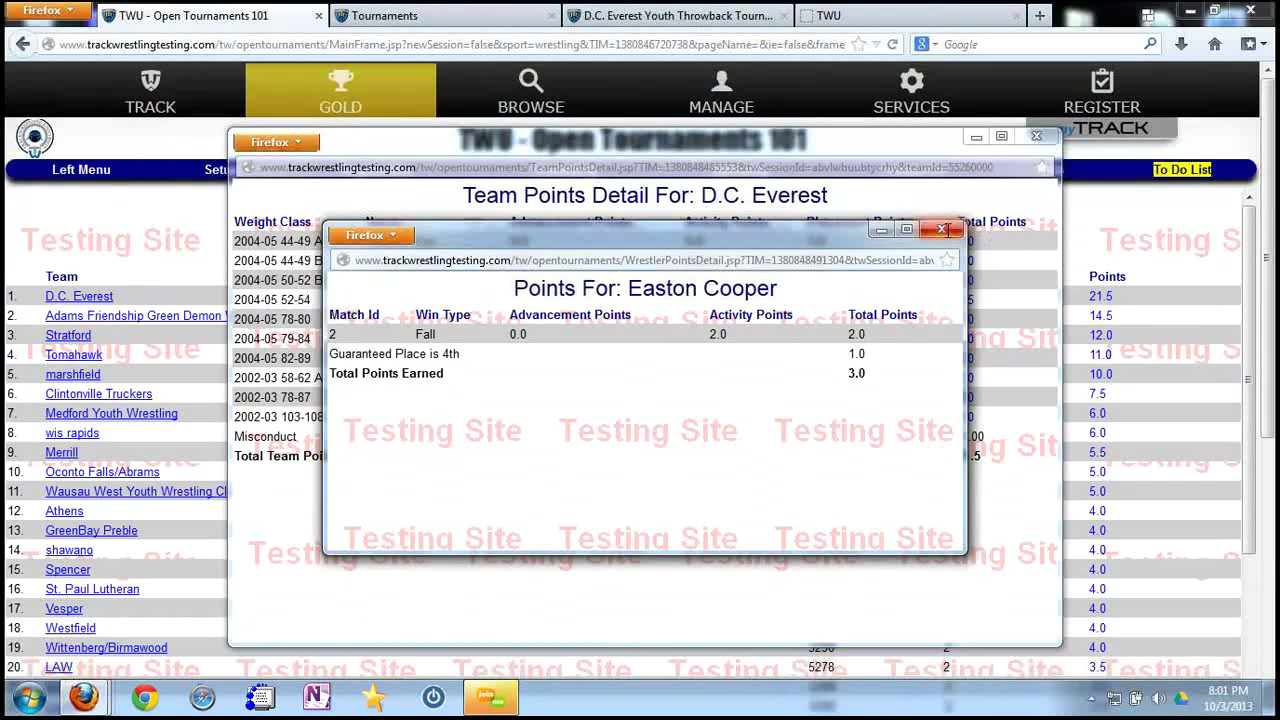
{"action": "left_click", "coordinate": [943, 232]}
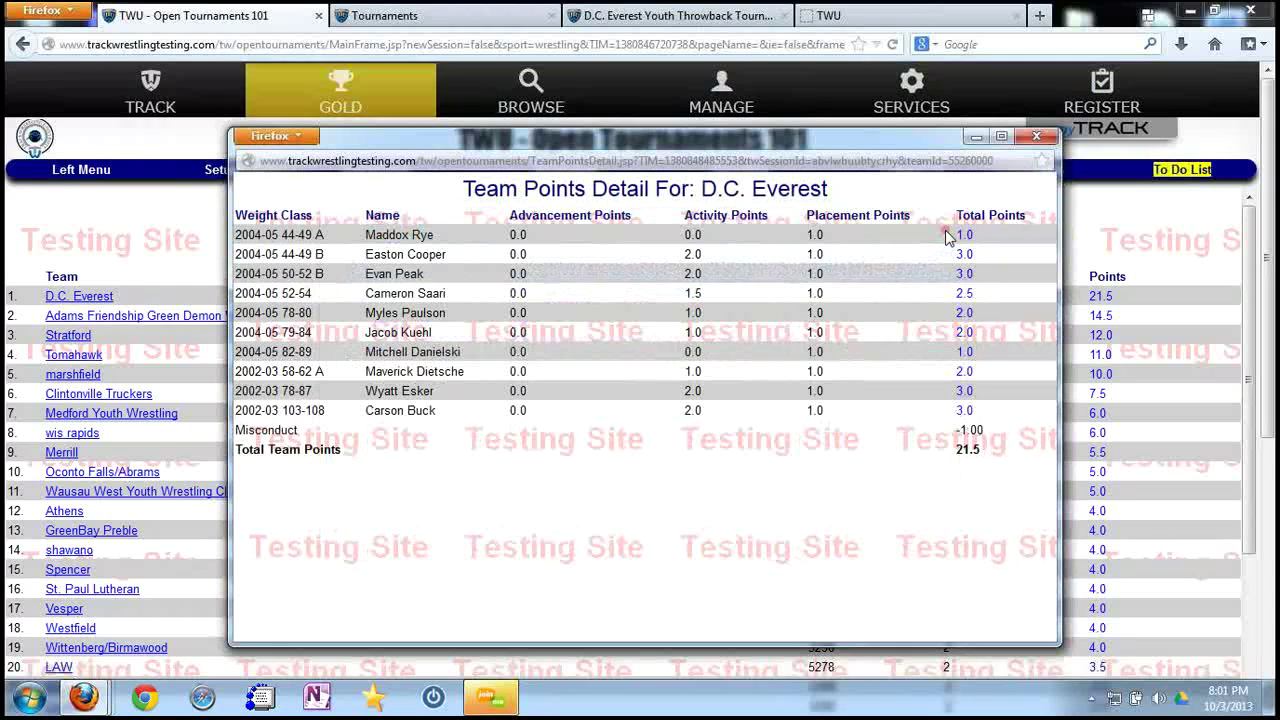
{"action": "left_click", "coordinate": [1036, 136]}
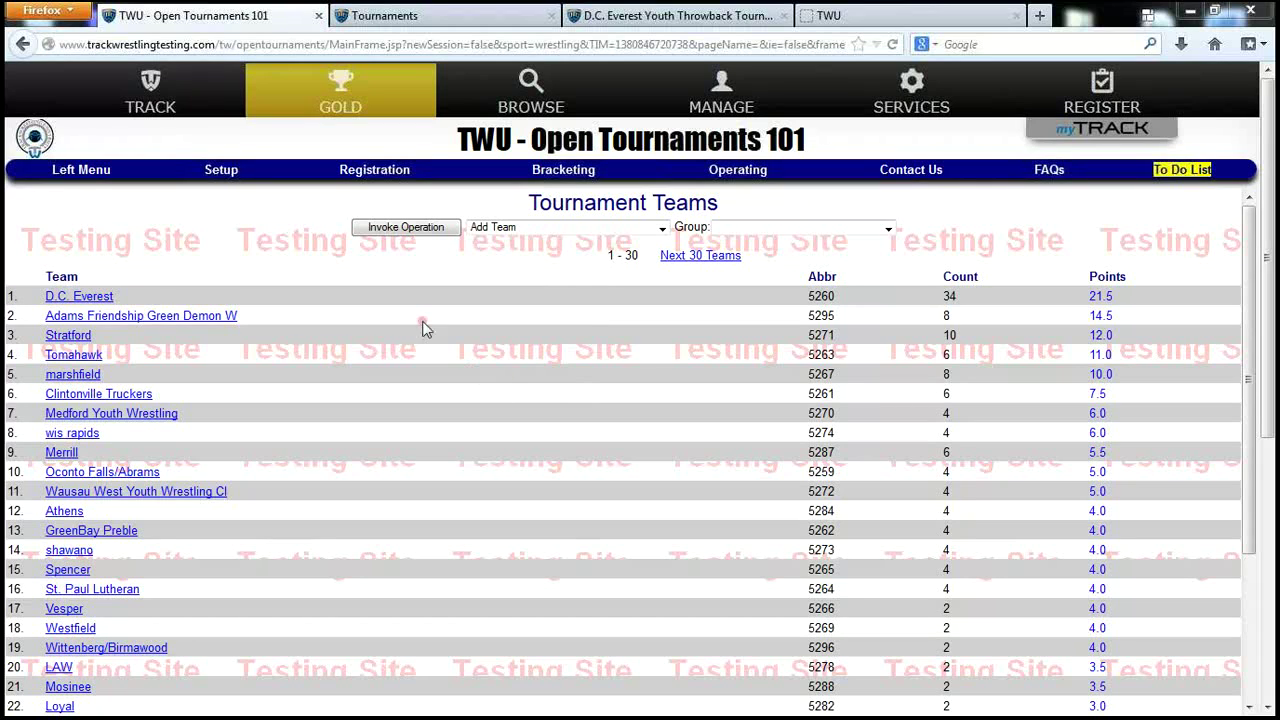
Check the Tournaments tab, return to TWU - Open Tournaments 101, and show its Setup options.
{"action": "left_click", "coordinate": [422, 26]}
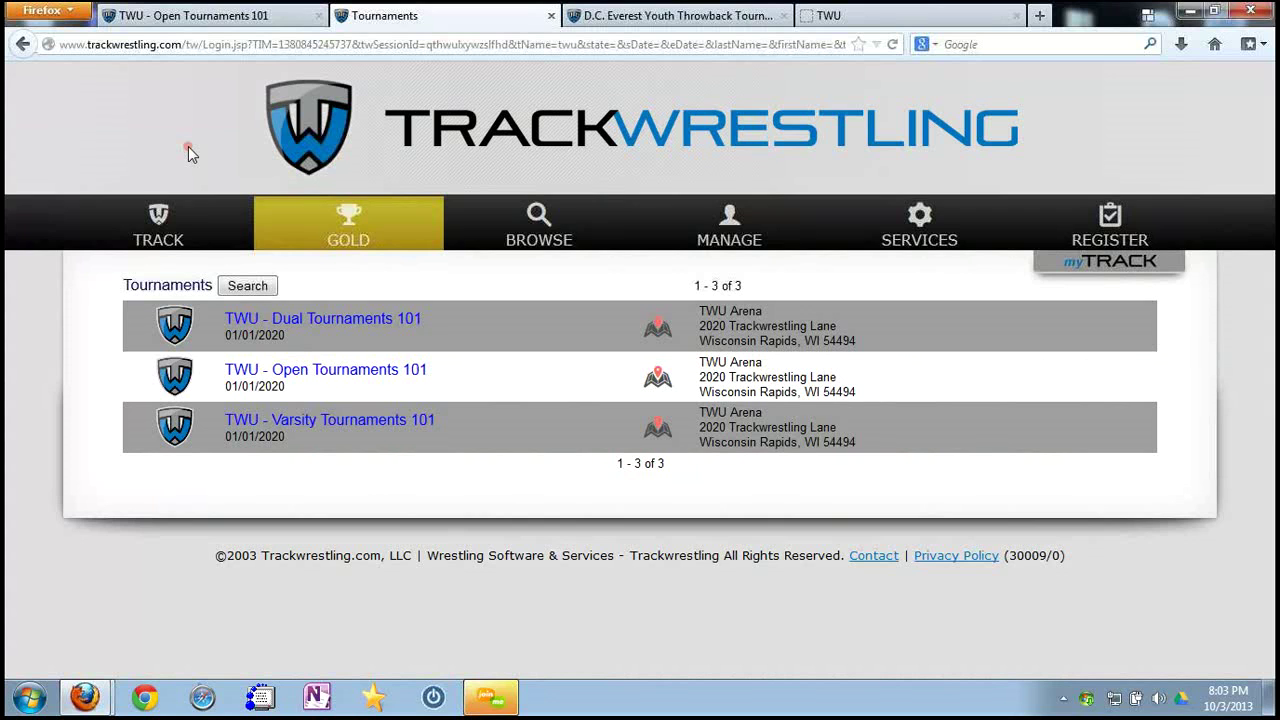
{"action": "left_click", "coordinate": [224, 16]}
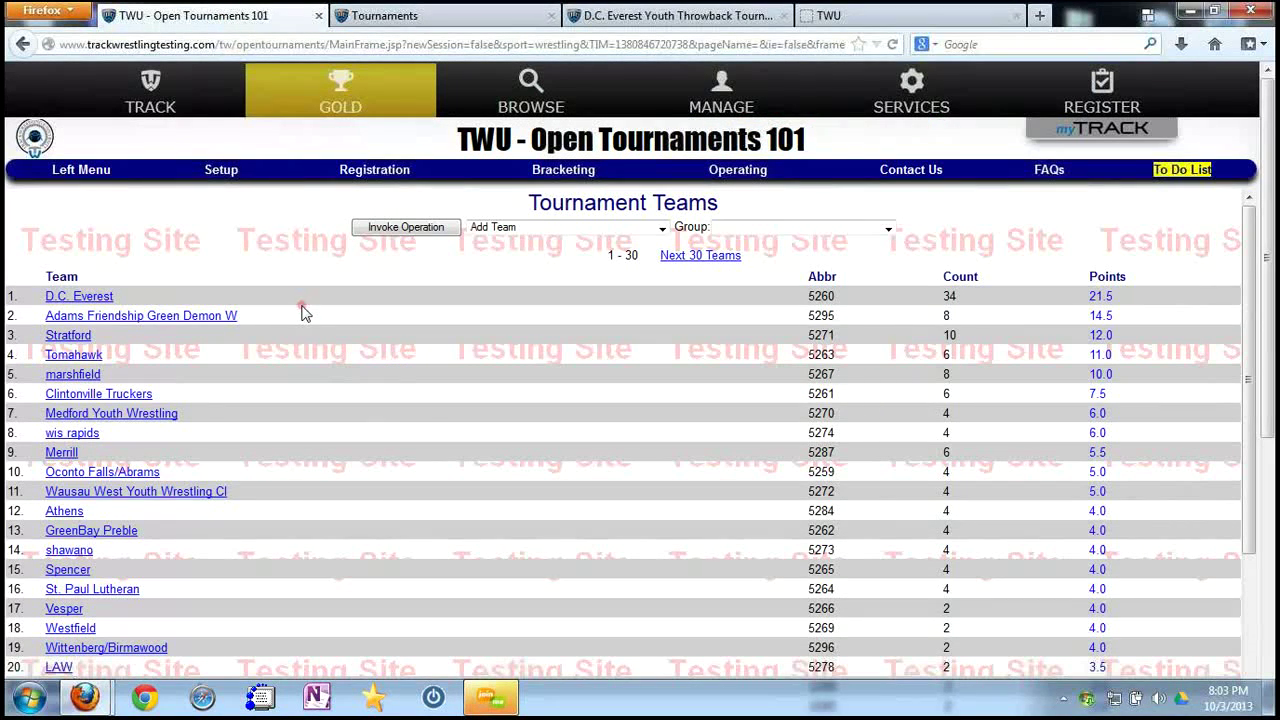
{"action": "left_click", "coordinate": [220, 180]}
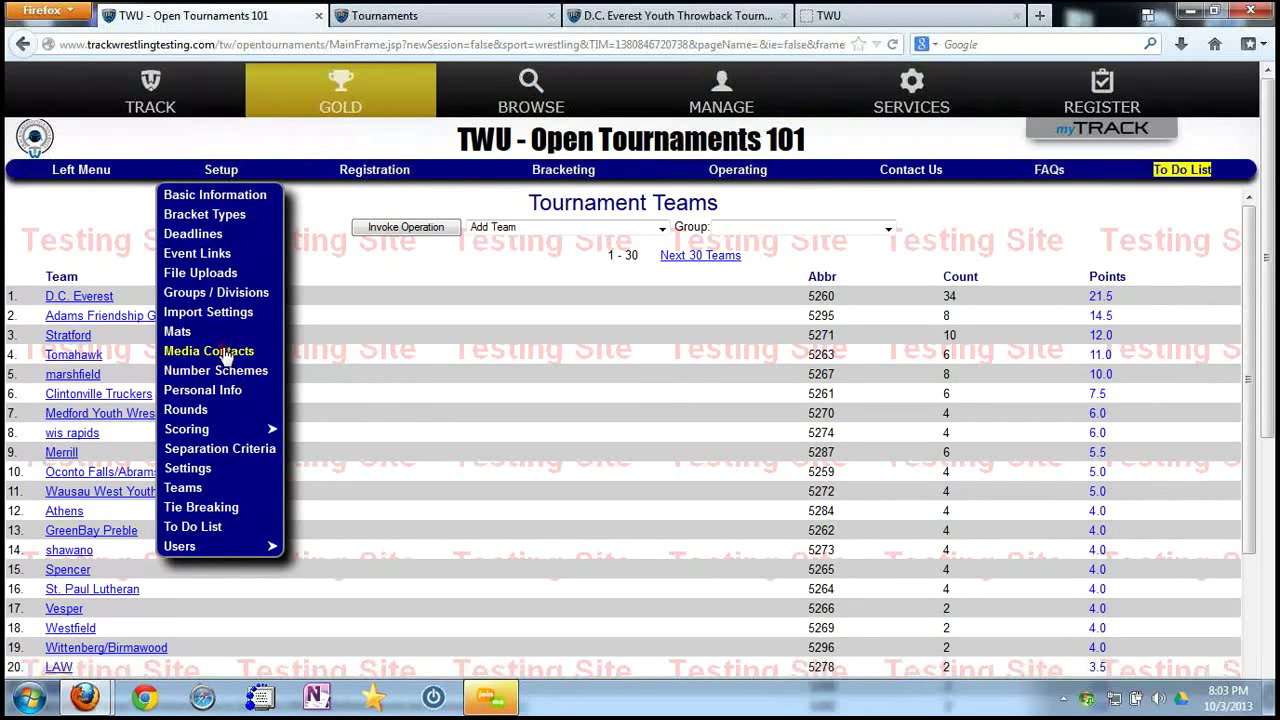
Go to Setup > Settings, start an event file upload, then close the Upload File window.
{"action": "left_click", "coordinate": [214, 467]}
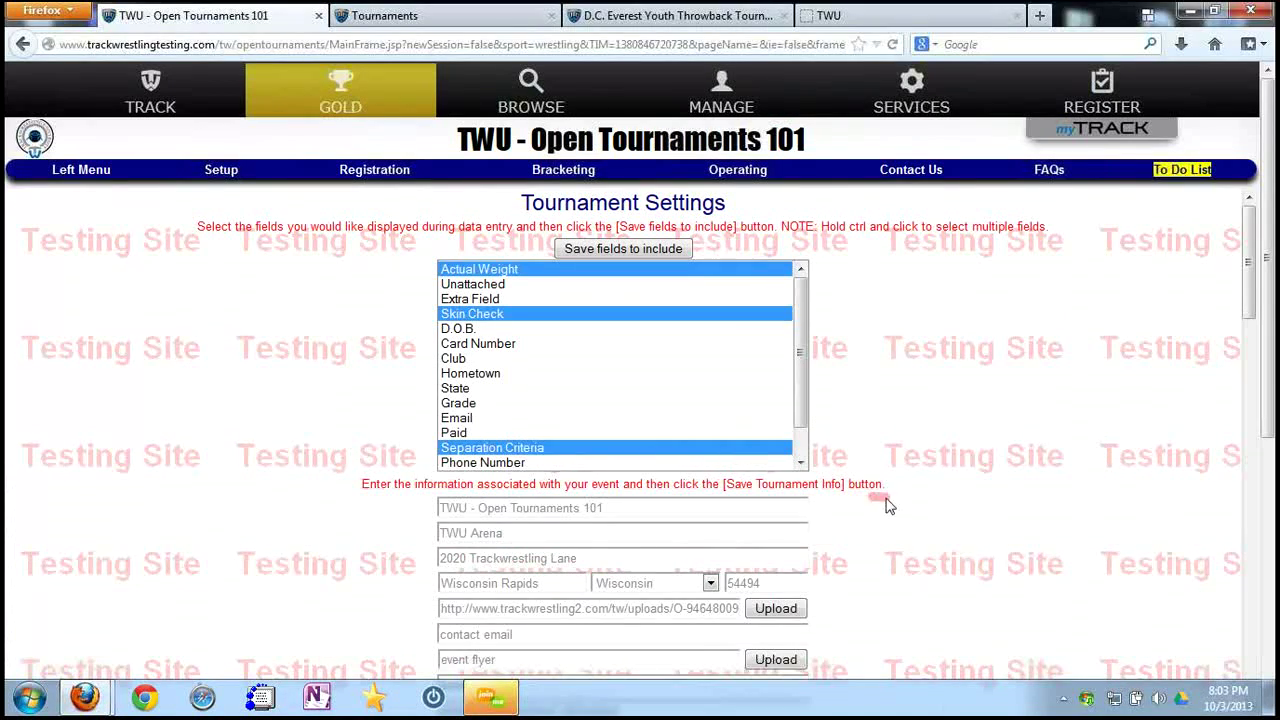
{"action": "scroll", "coordinate": [890, 502], "scroll_direction": "down", "scroll_amount": 4}
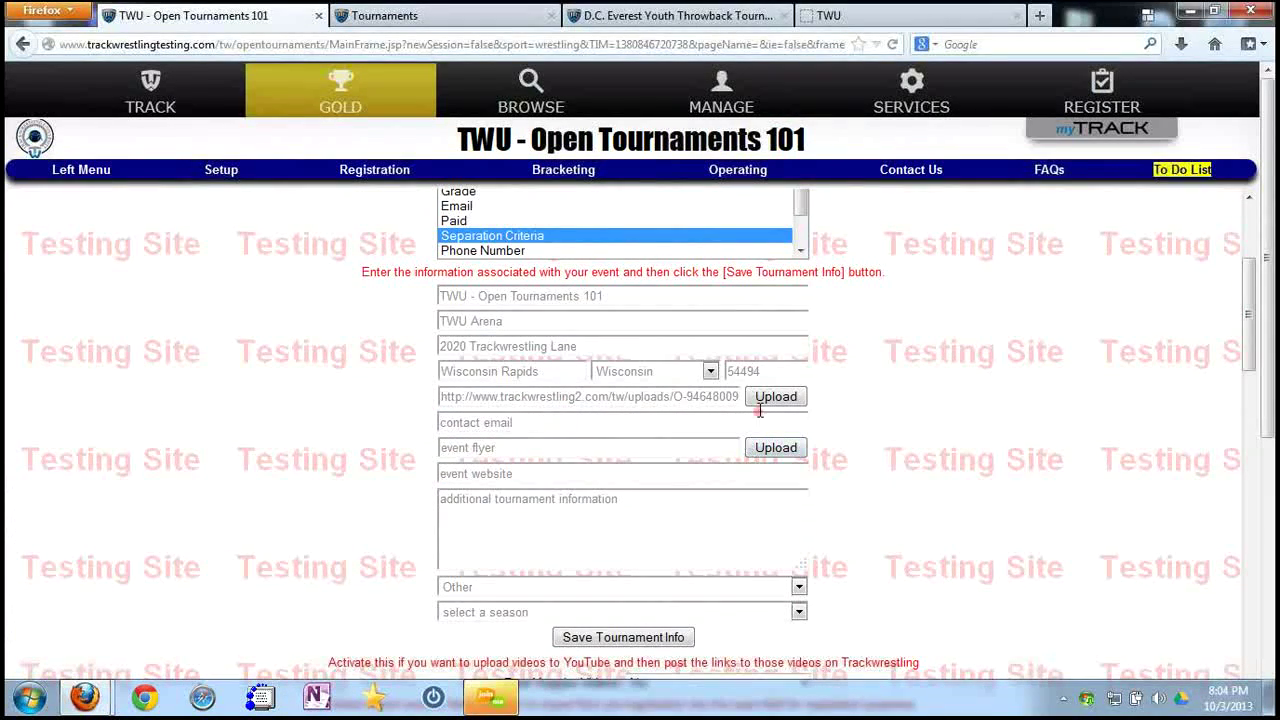
{"action": "left_click", "coordinate": [777, 397]}
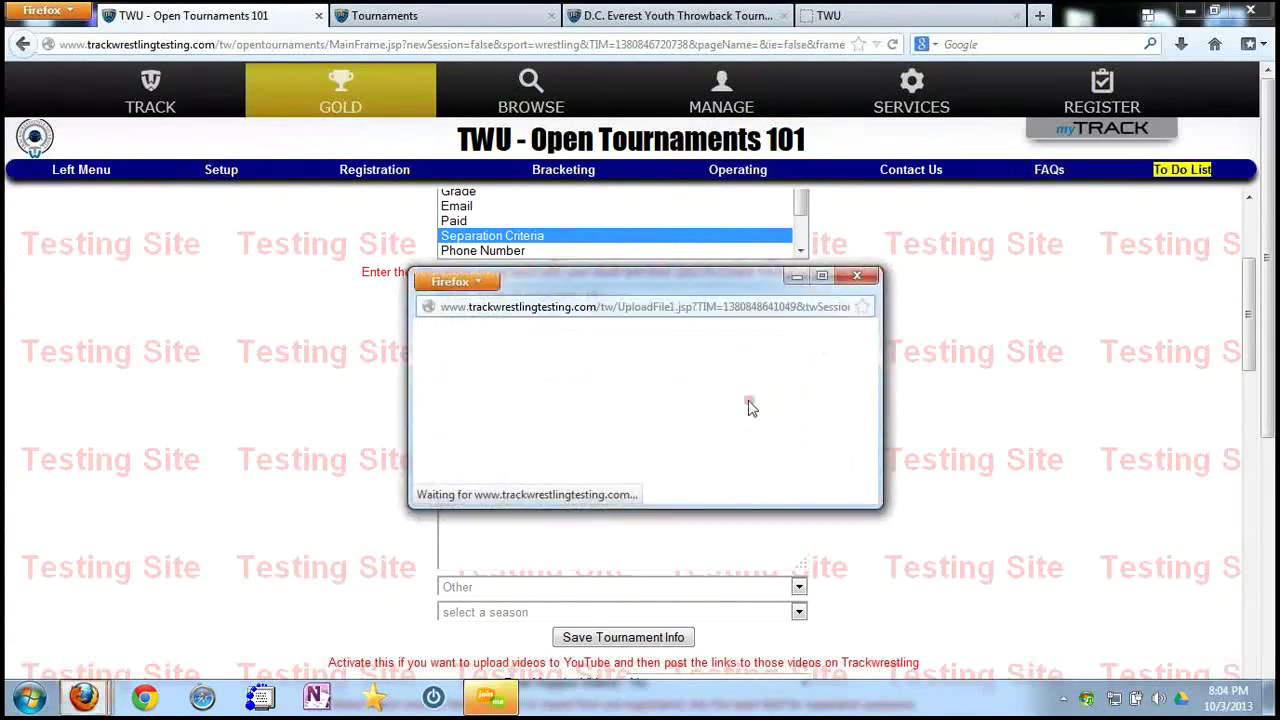
{"action": "left_click", "coordinate": [857, 275]}
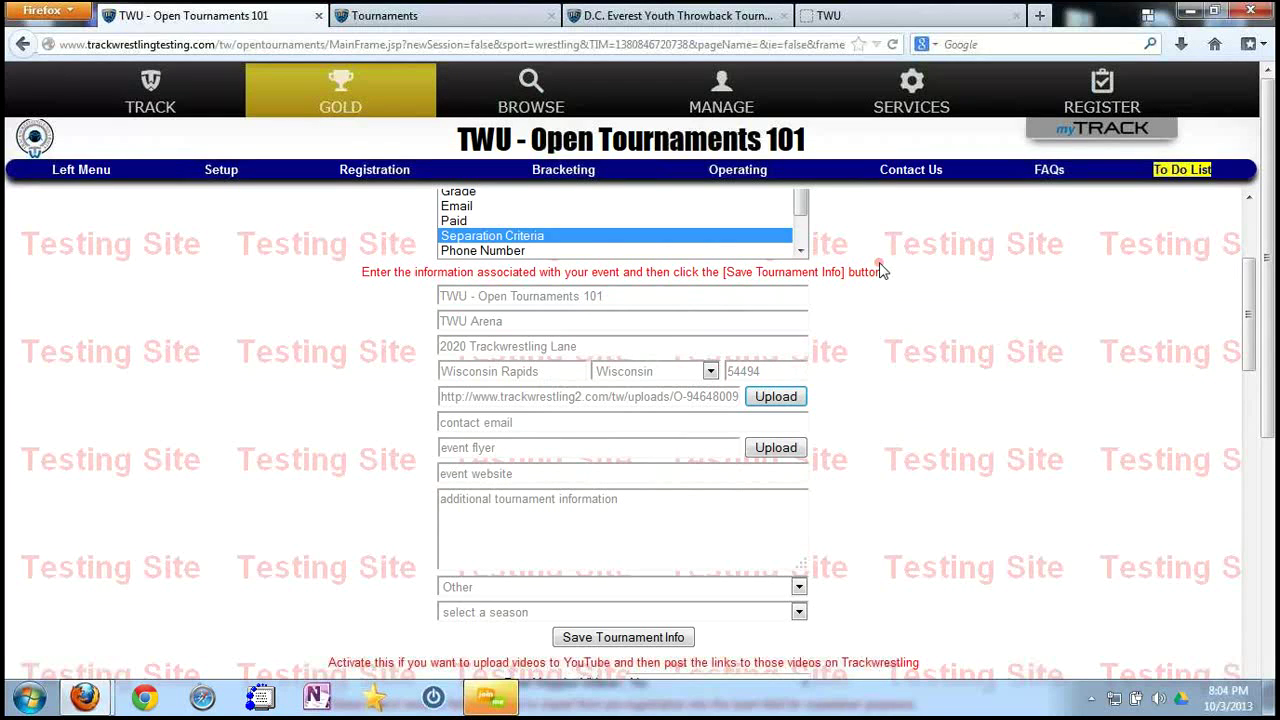
{"action": "left_click", "coordinate": [427, 24]}
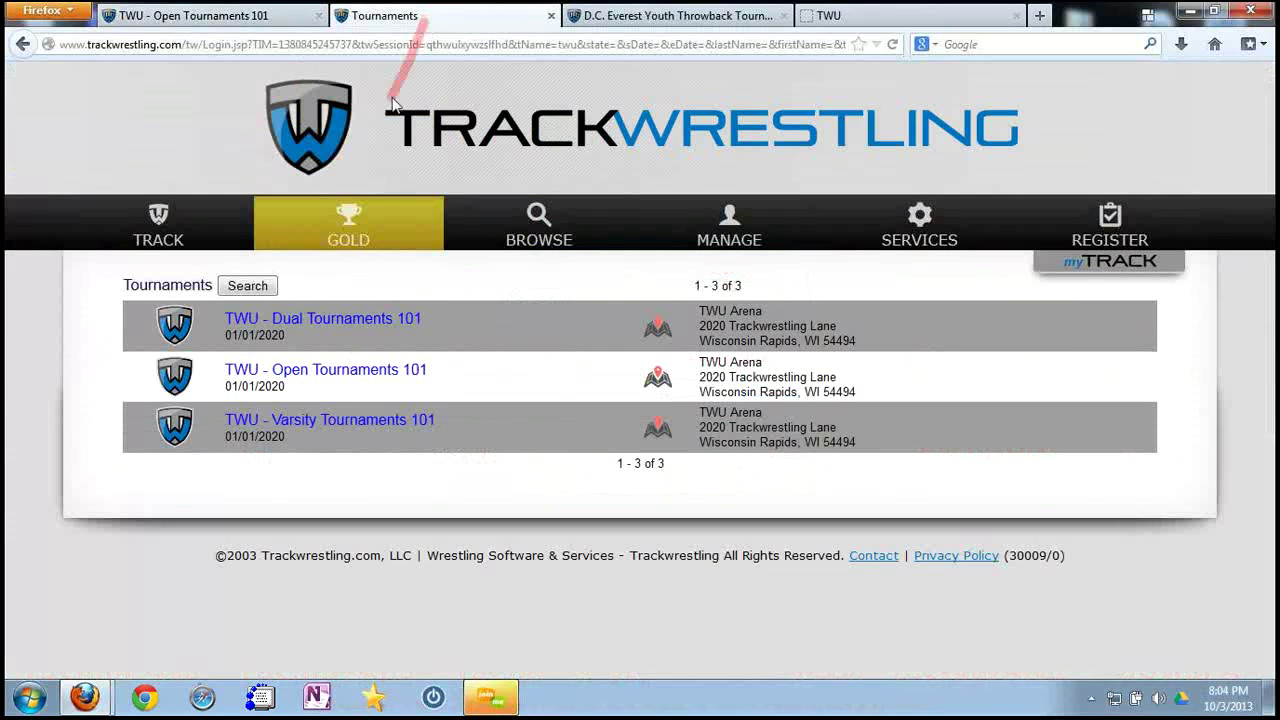
{"action": "right_click", "coordinate": [174, 137]}
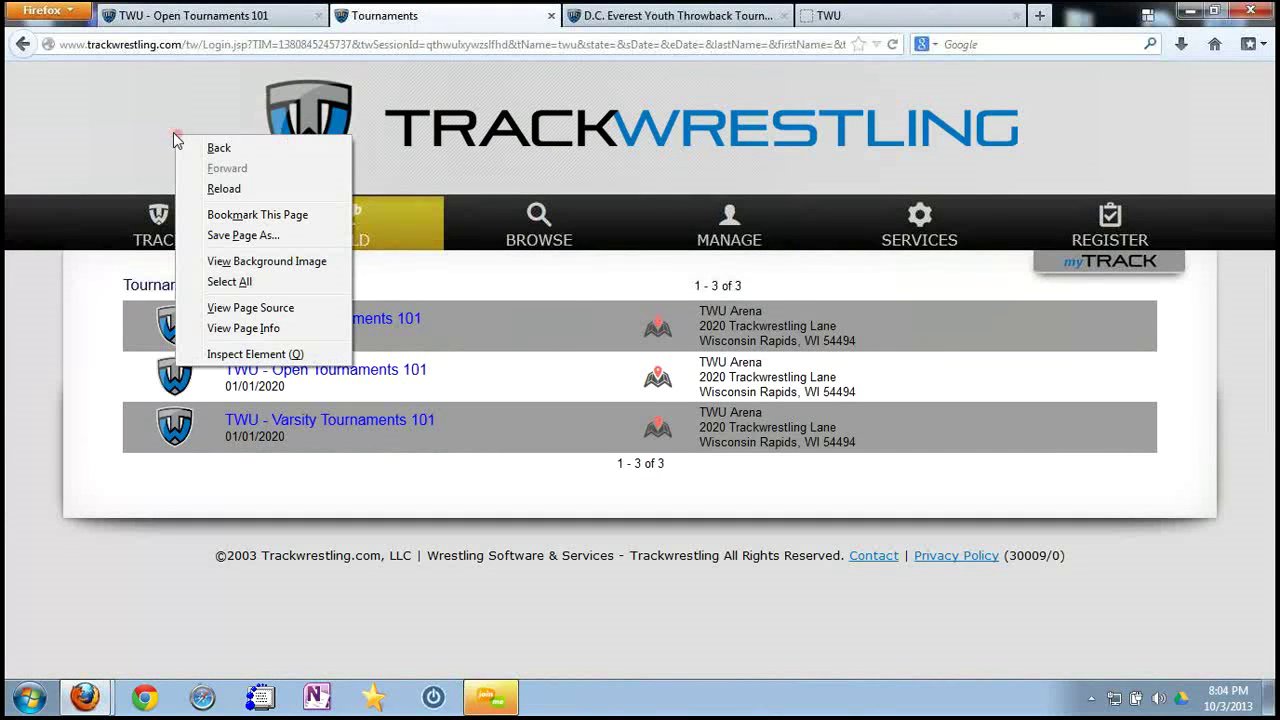
{"action": "left_click", "coordinate": [226, 189]}
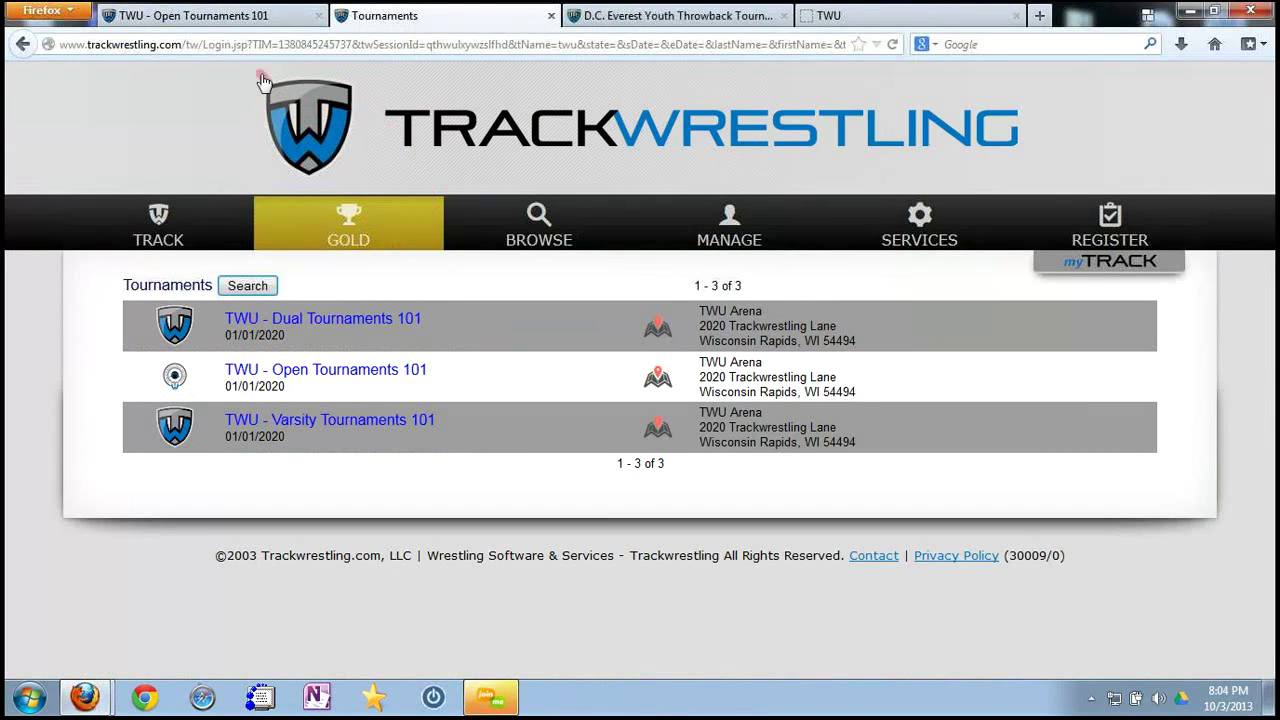
{"action": "left_click", "coordinate": [266, 25]}
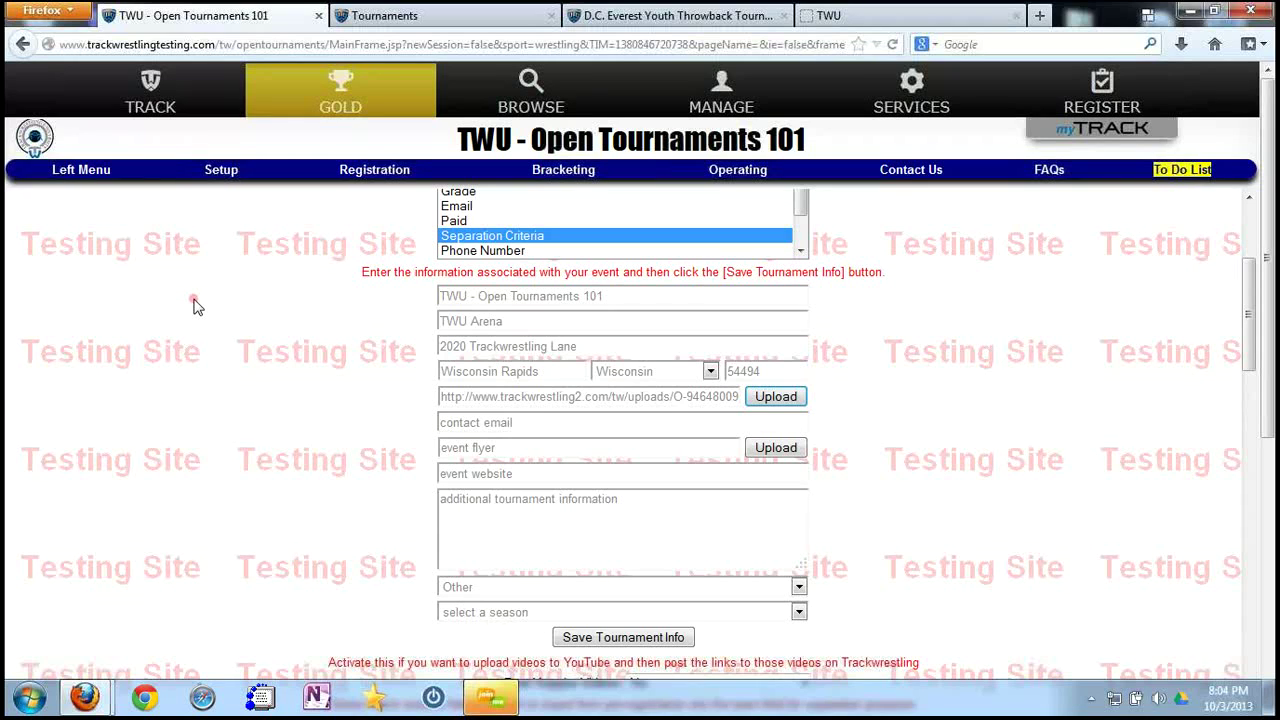
Turn up the sound volume and open Operating > Number Schemes to view Mat 1–4 schemes.
{"action": "key", "text": "XF86AudioRaiseVolume"}
{"action": "key", "text": "XF86AudioRaiseVolume"}
{"action": "key", "text": "XF86AudioRaiseVolume"}
{"action": "left_click", "coordinate": [737, 172]}
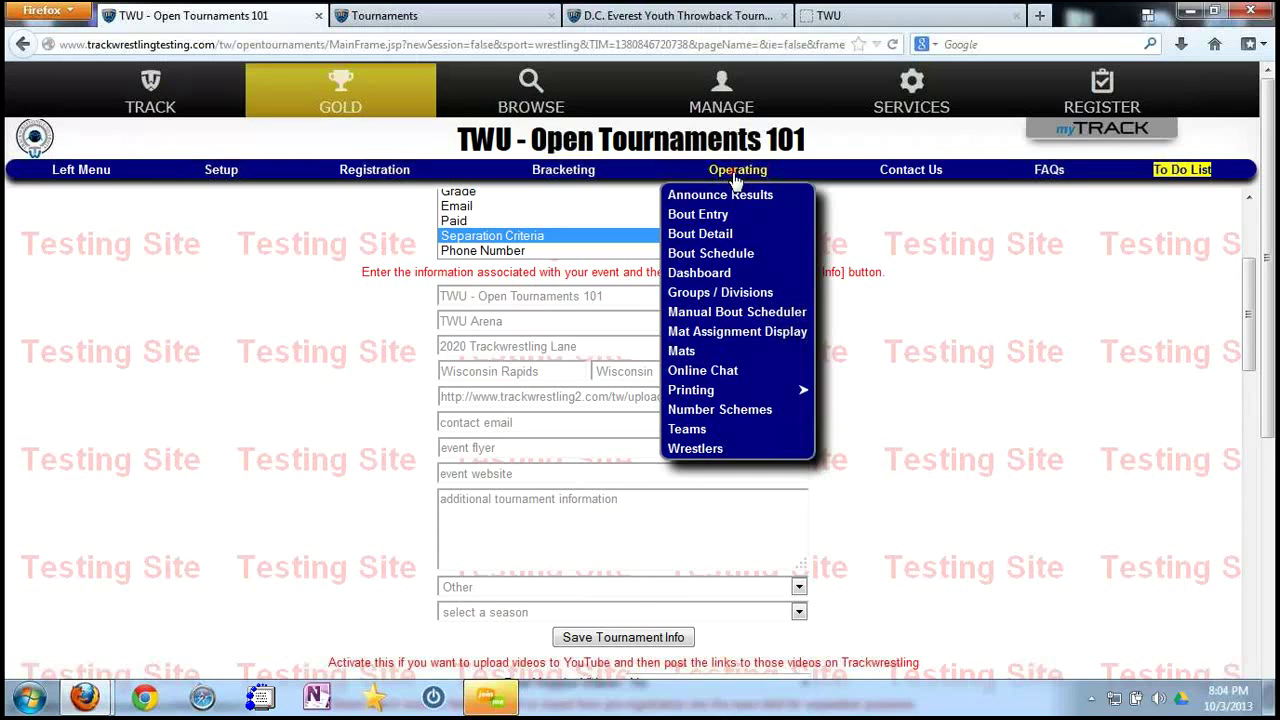
{"action": "left_click", "coordinate": [727, 410]}
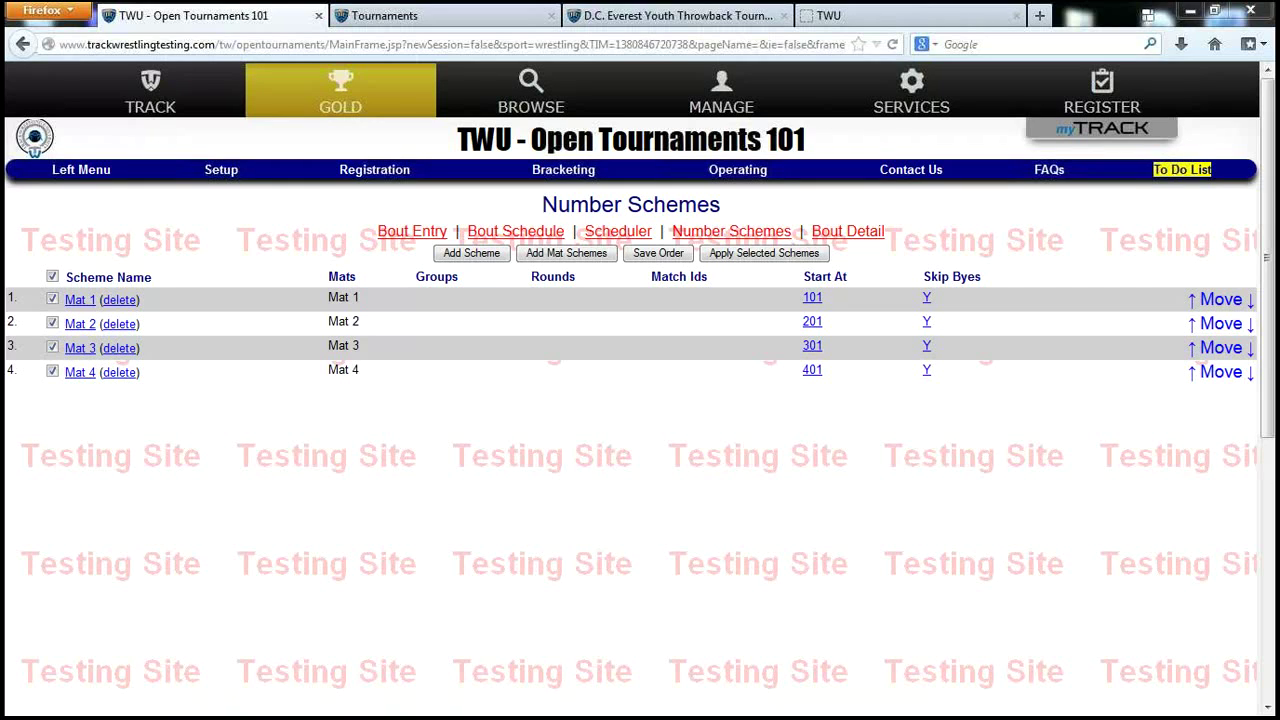
{"action": "key", "text": "F5"}
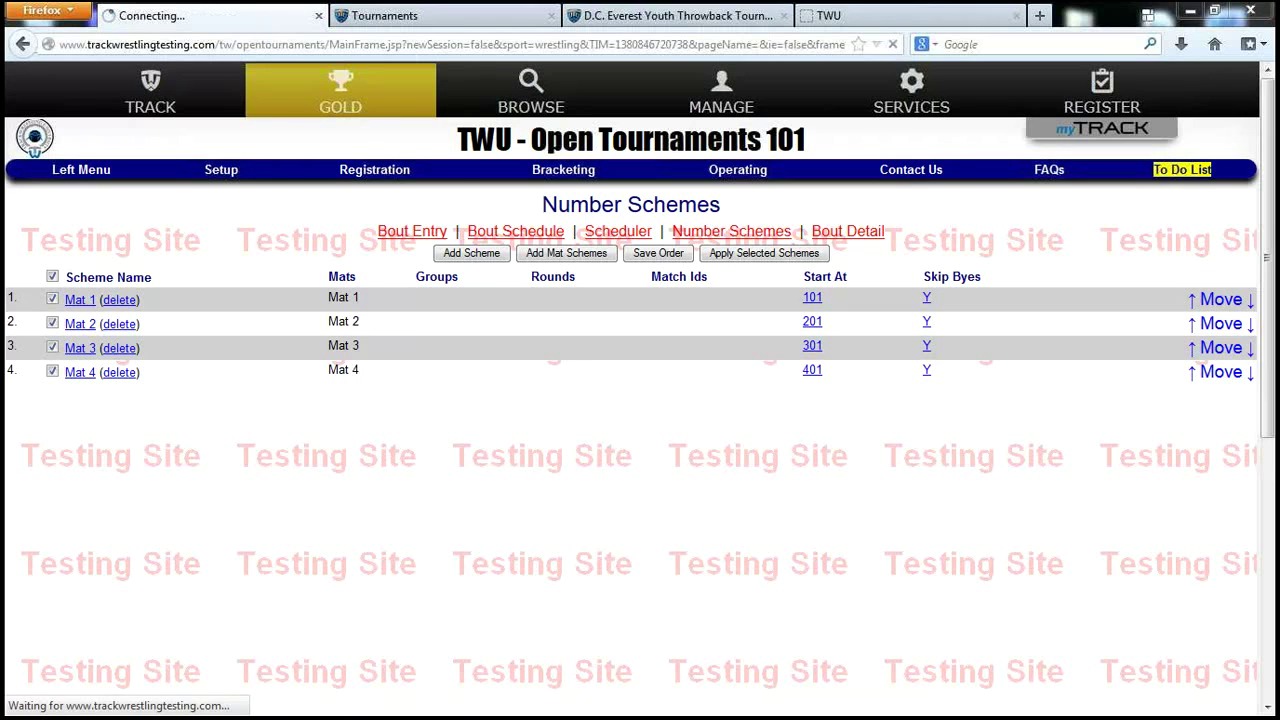
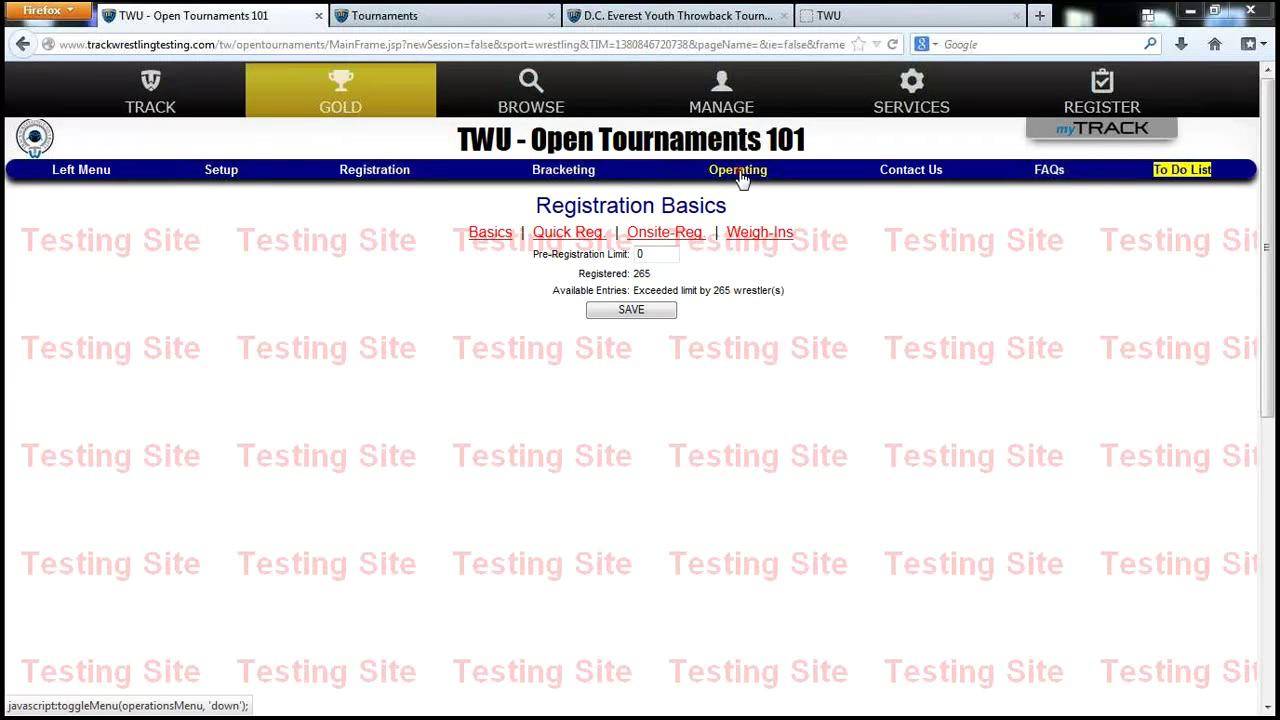
View Number Schemes, then Mats, ending on Assign Mats with bouts across Mats 1–4.
{"action": "left_click", "coordinate": [740, 172]}
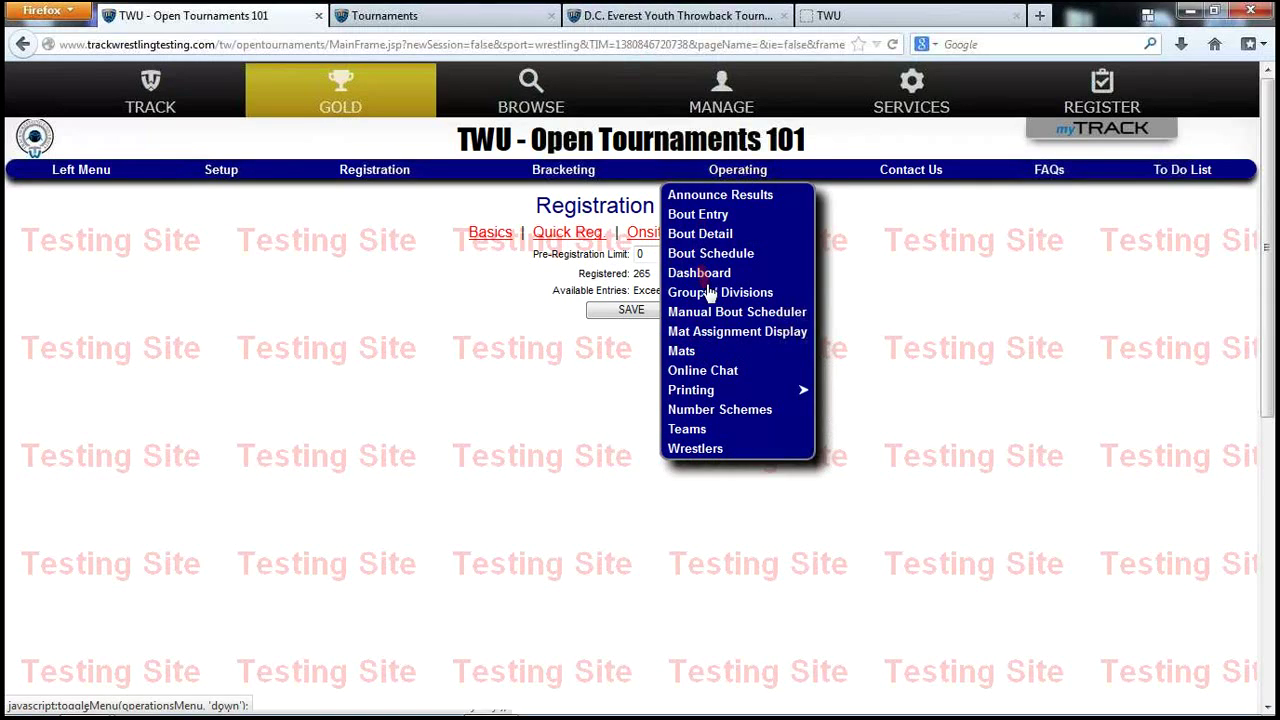
{"action": "left_click", "coordinate": [718, 409]}
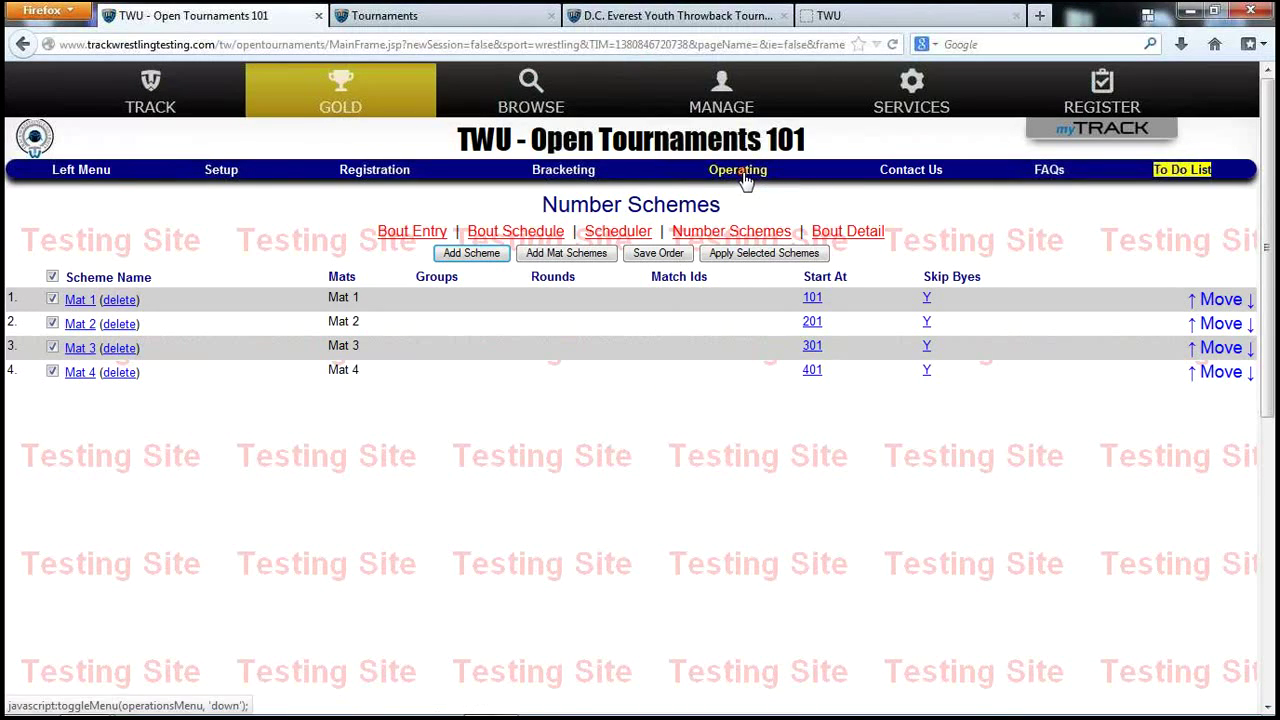
{"action": "left_click", "coordinate": [742, 171]}
{"action": "left_click", "coordinate": [693, 356]}
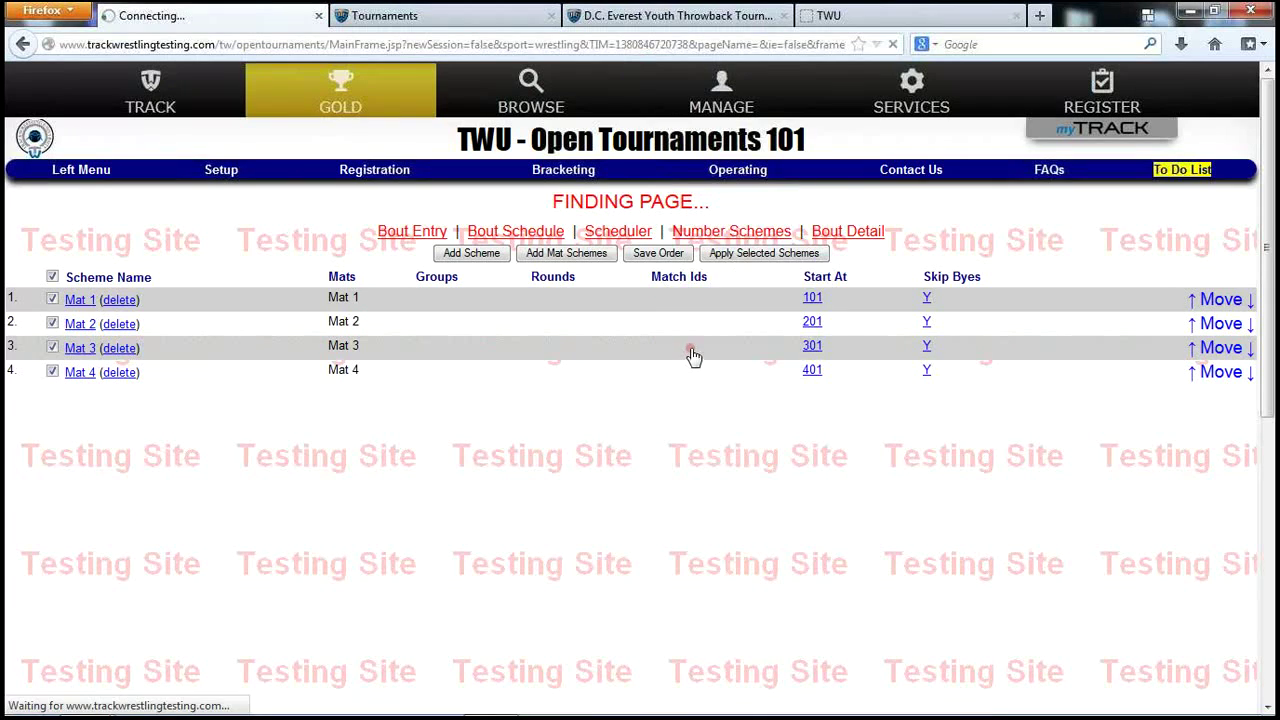
{"action": "left_click", "coordinate": [648, 228]}
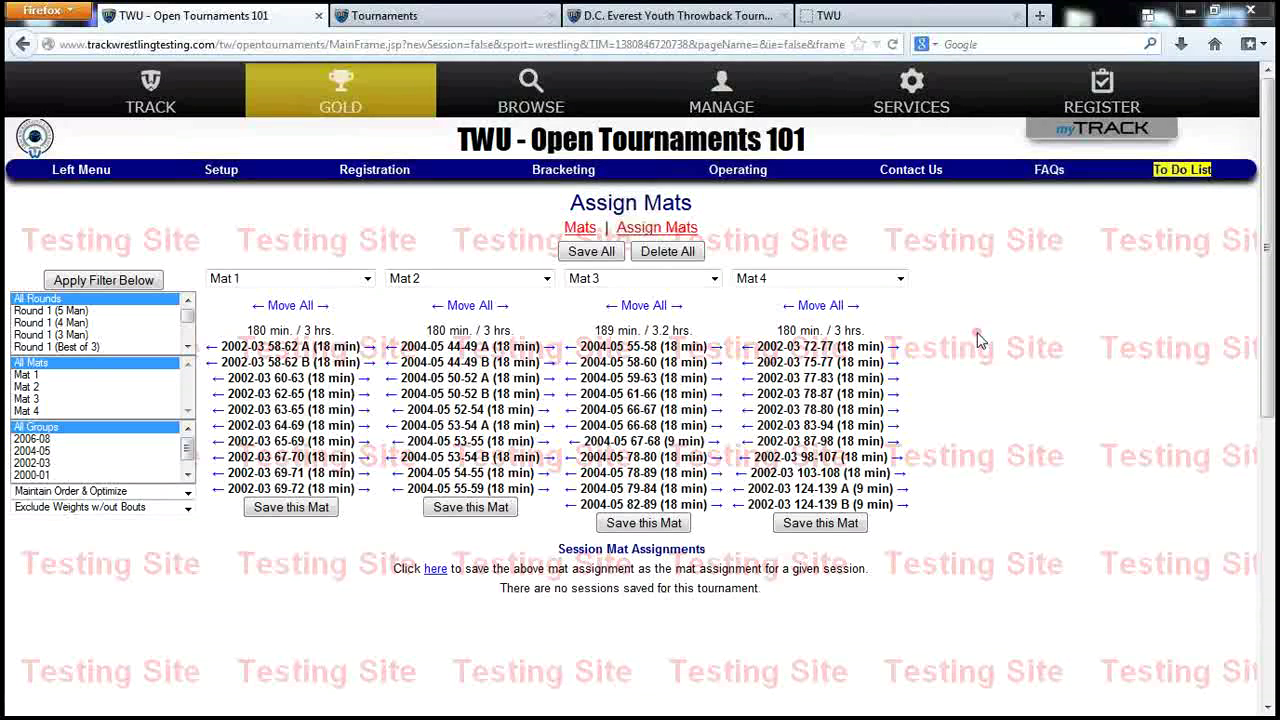
Open Setup > Rounds to list the 5-, 4-, 3-man and Best of 3 rounds.
{"action": "left_click", "coordinate": [224, 180]}
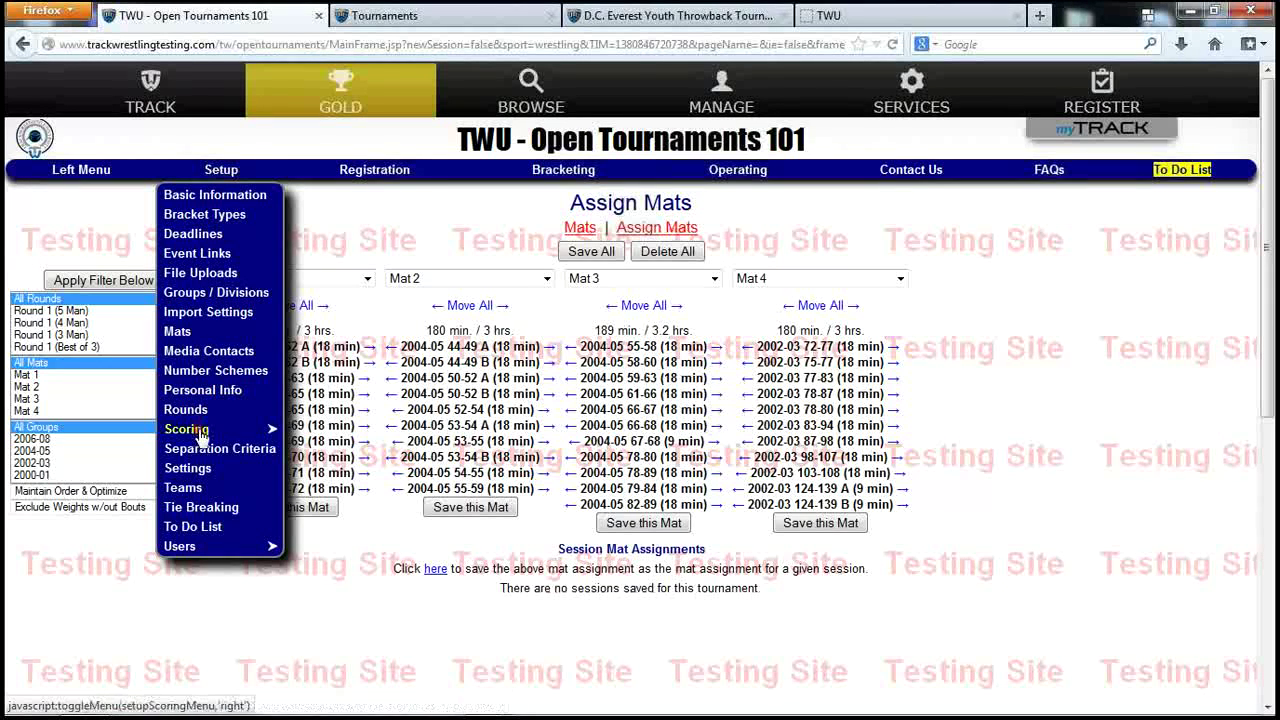
{"action": "left_click", "coordinate": [188, 409]}
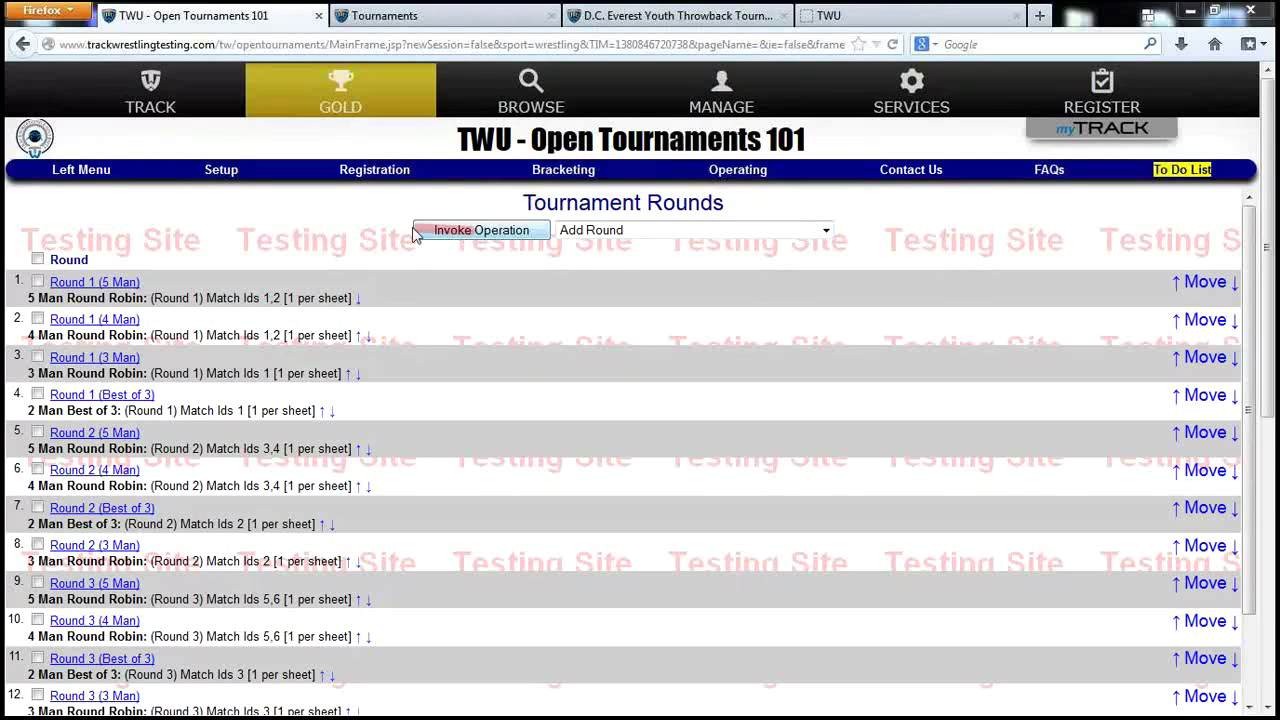
Open Setup > Import Settings to show the Import Tournament Info page.
{"action": "left_click", "coordinate": [222, 171]}
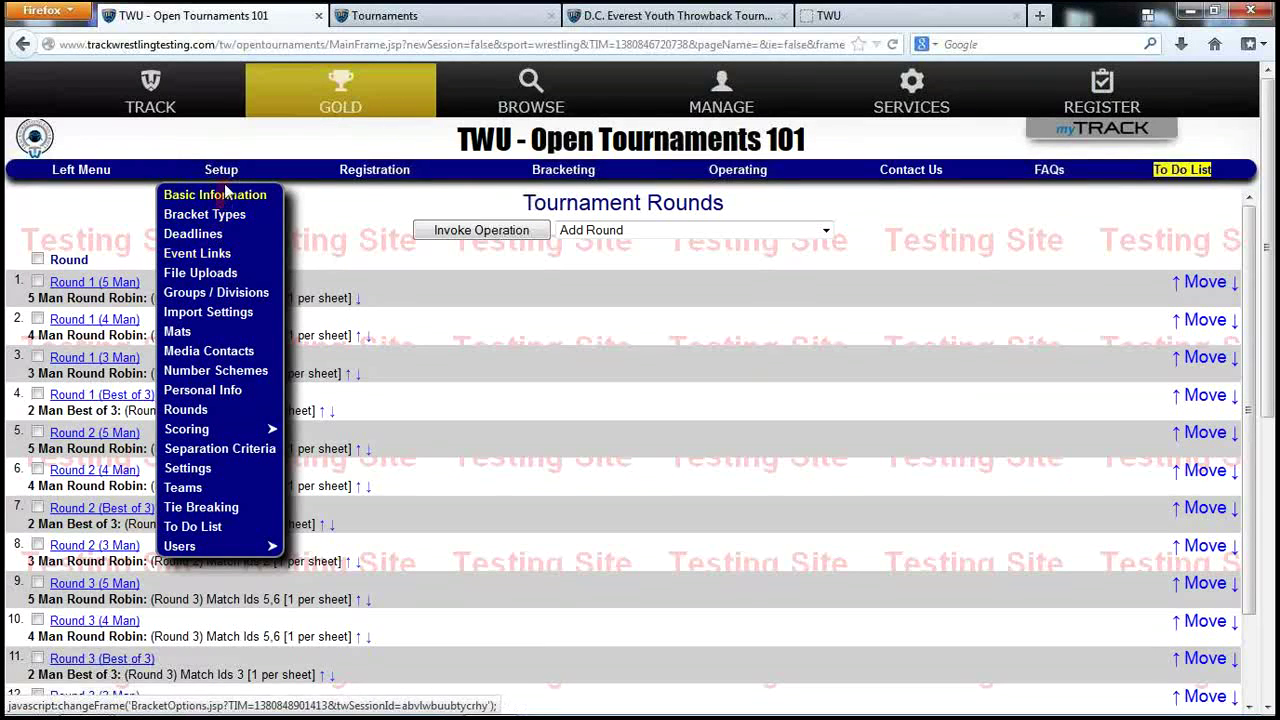
{"action": "left_click", "coordinate": [226, 318]}
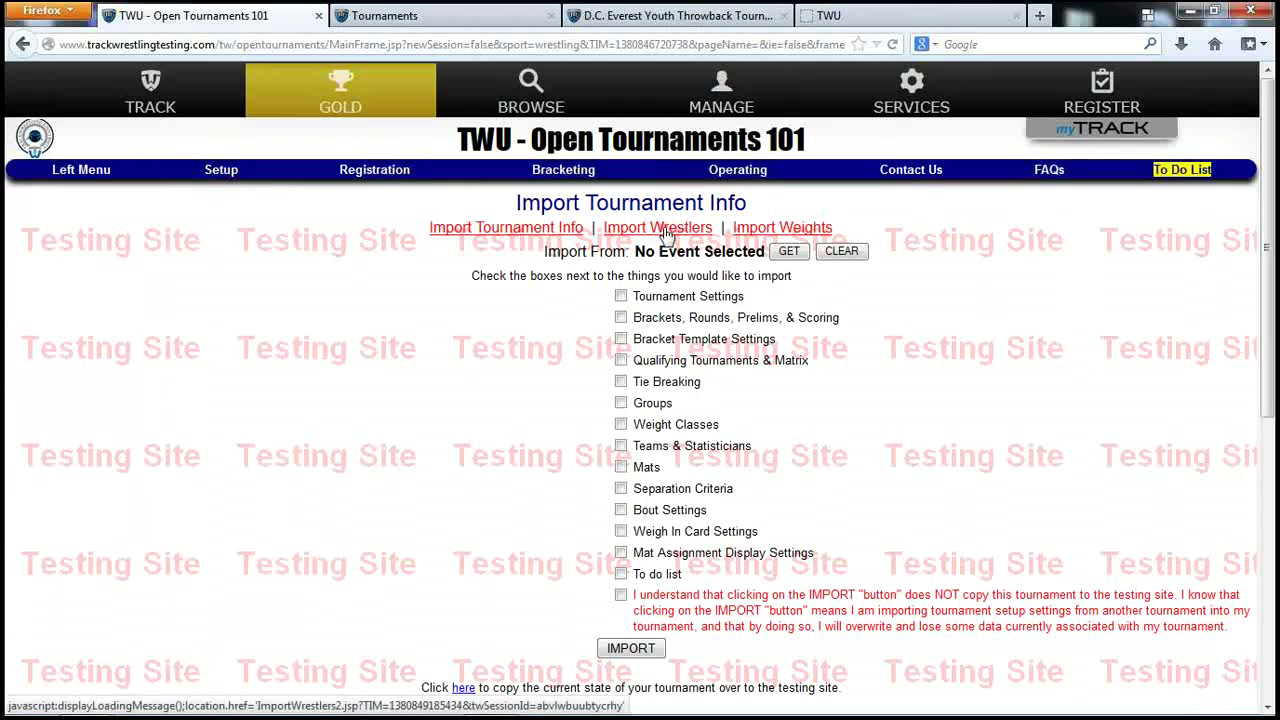
Switch to Import Wrestlers, then reopen Import Settings and return to Import Wrestlers.
{"action": "left_click", "coordinate": [664, 230]}
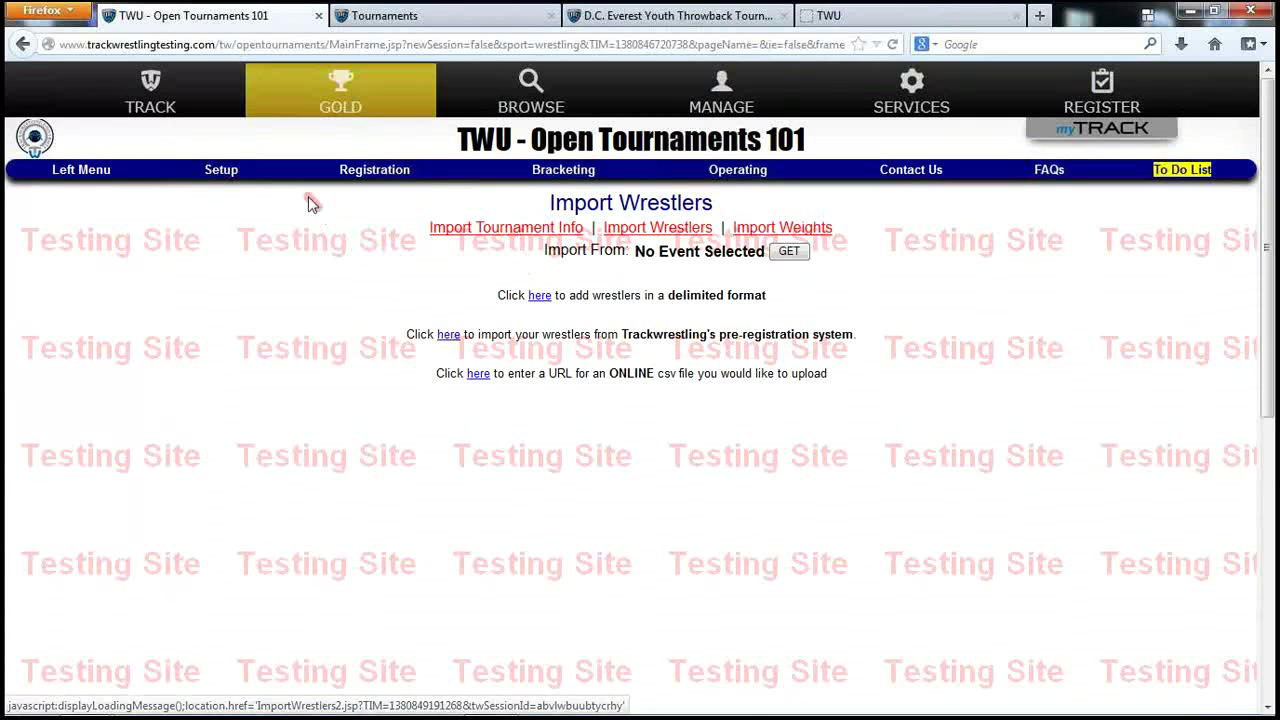
{"action": "left_click", "coordinate": [222, 172]}
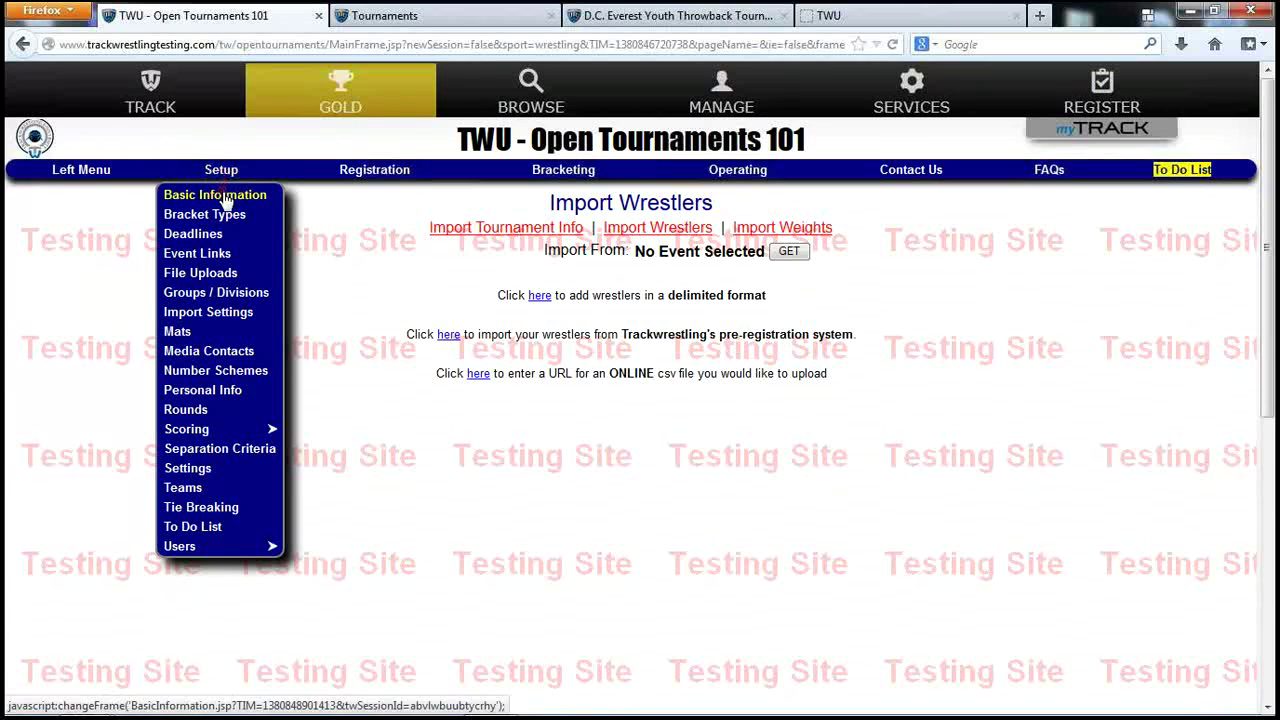
{"action": "left_click", "coordinate": [215, 322]}
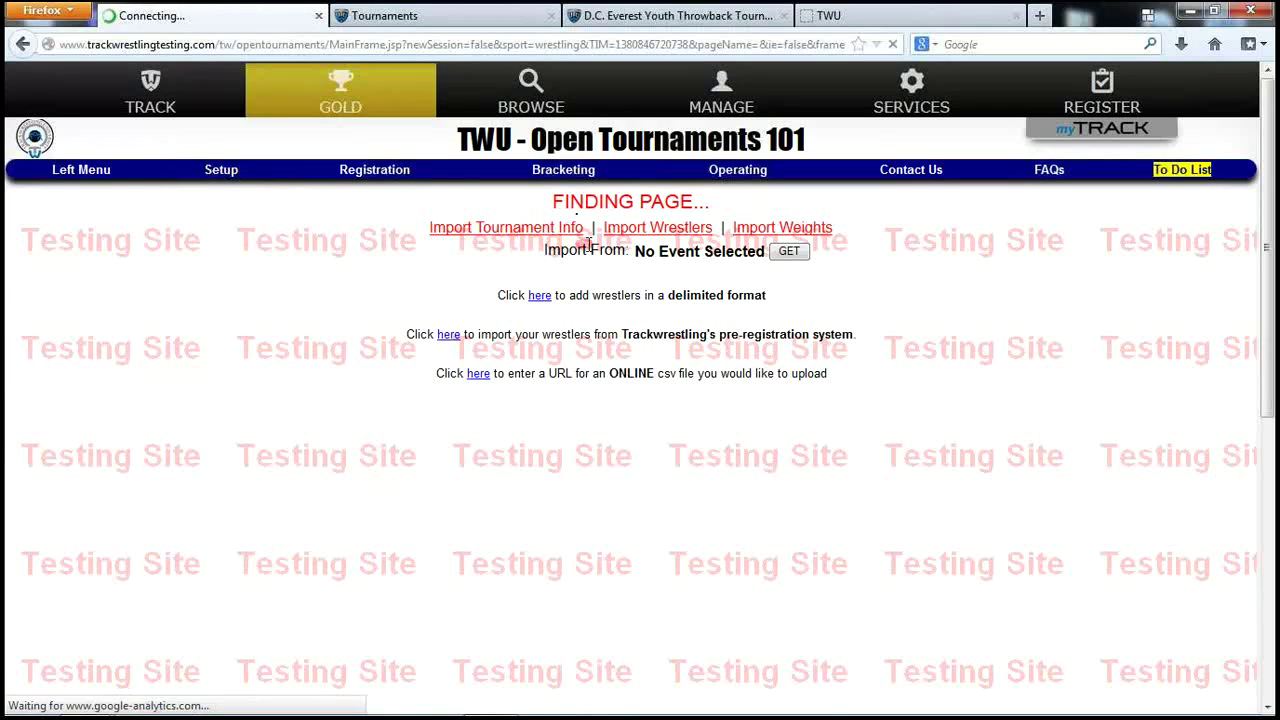
{"action": "left_click", "coordinate": [632, 230]}
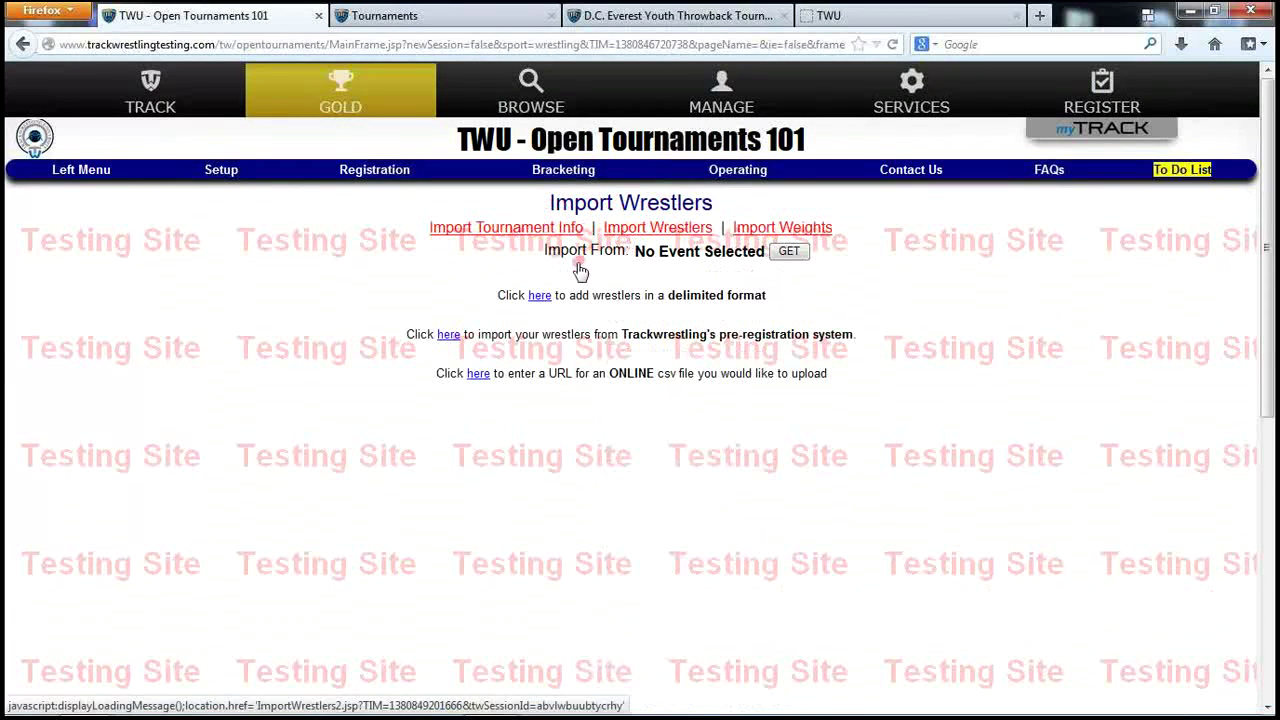
{"action": "left_click", "coordinate": [539, 296]}
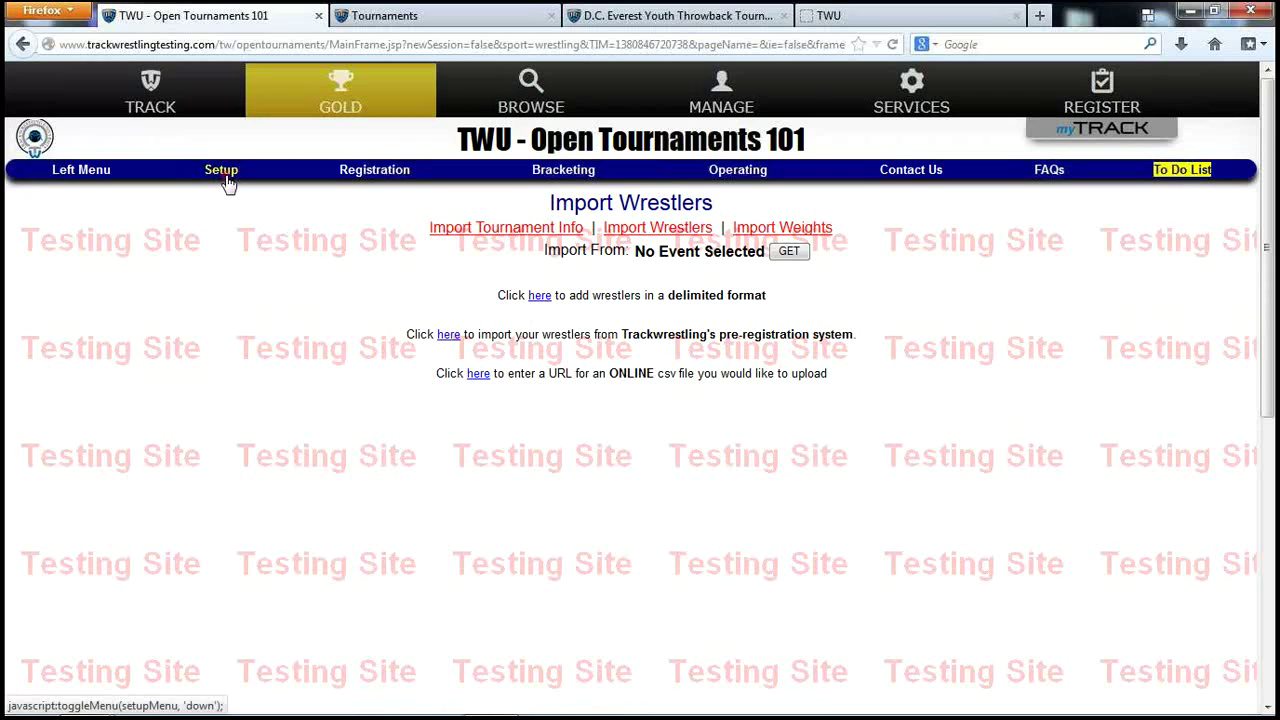
Check the left menu's importing options, then return to Import Wrestlers via Setup > Import Settings.
{"action": "left_click", "coordinate": [80, 172]}
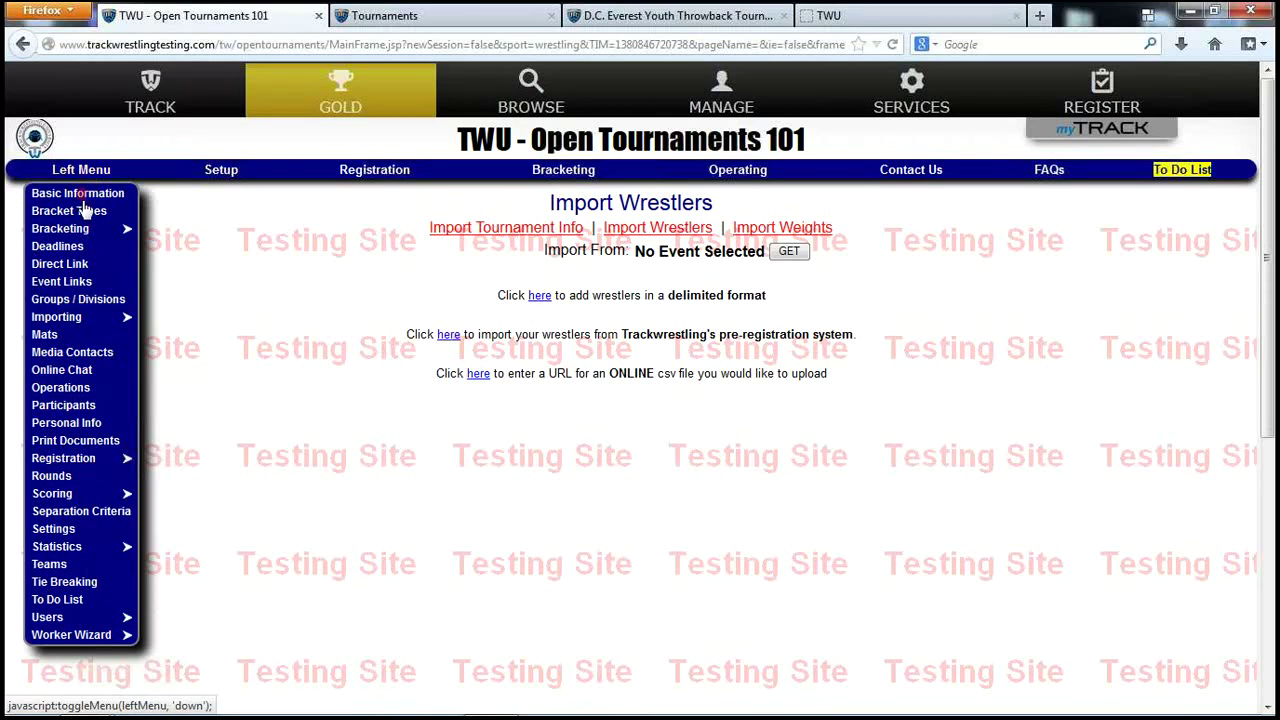
{"action": "left_click", "coordinate": [66, 318]}
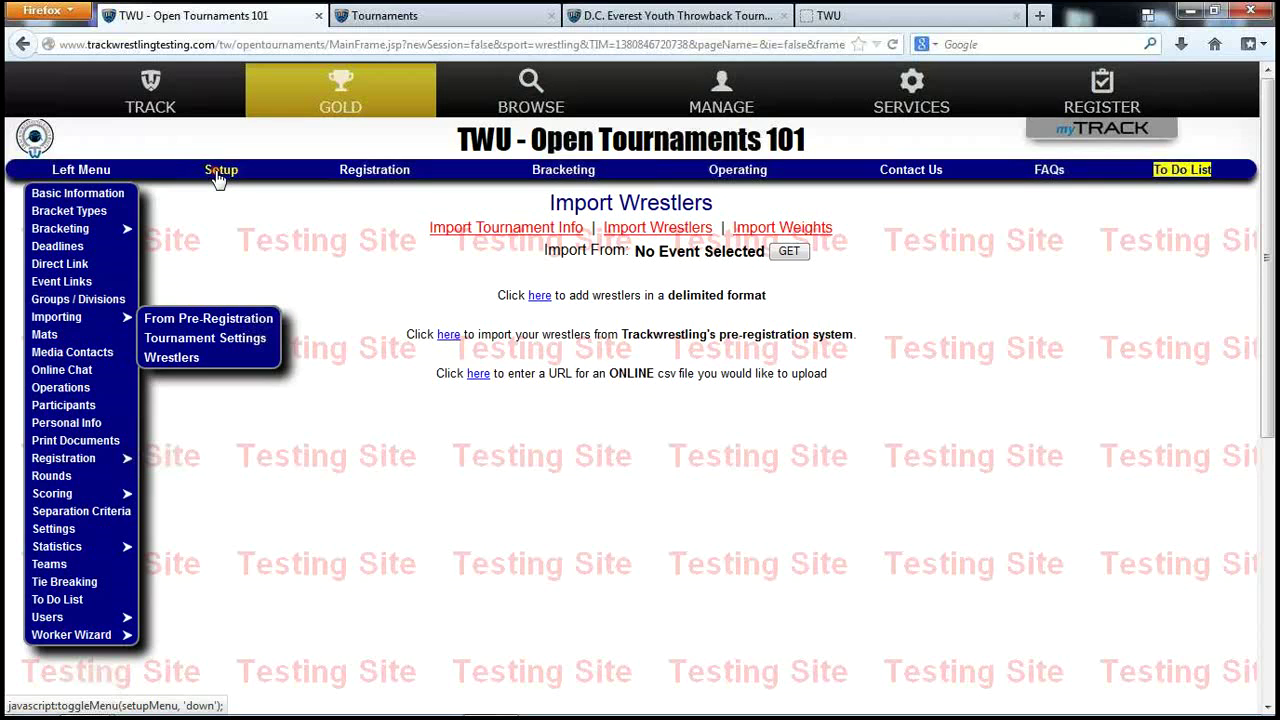
{"action": "left_click", "coordinate": [218, 176]}
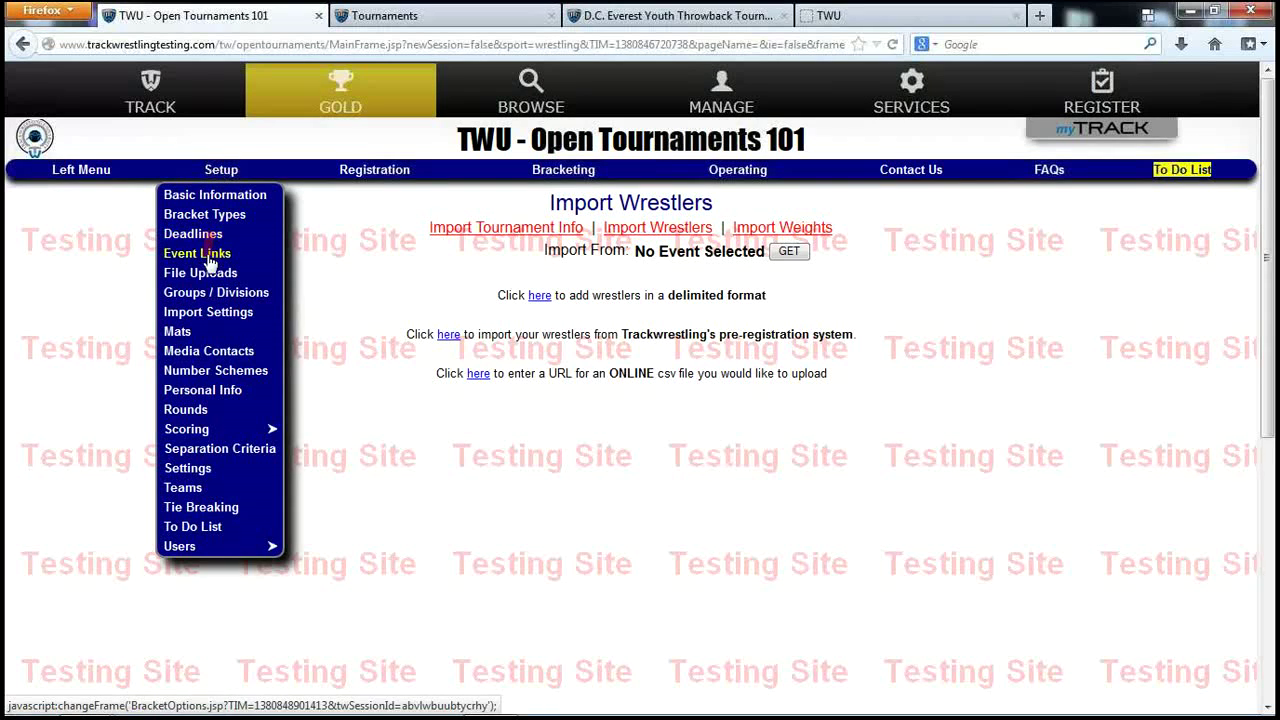
{"action": "left_click", "coordinate": [213, 315]}
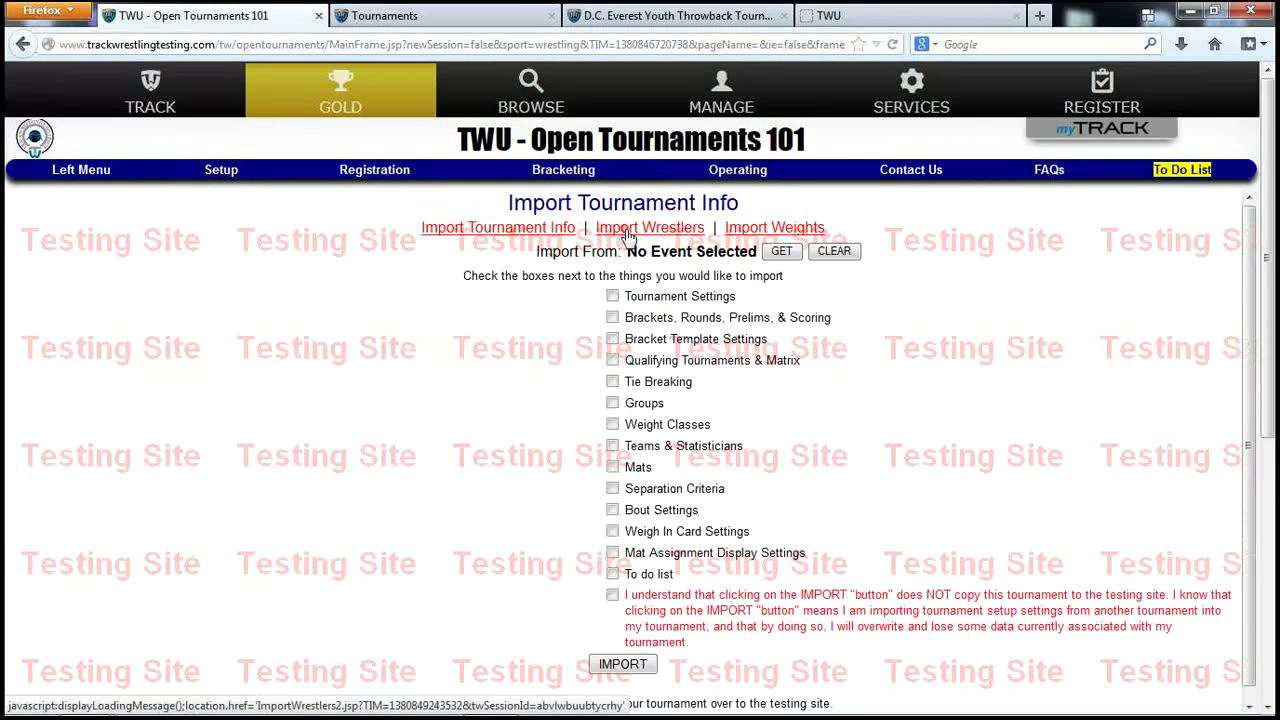
{"action": "left_click", "coordinate": [634, 230]}
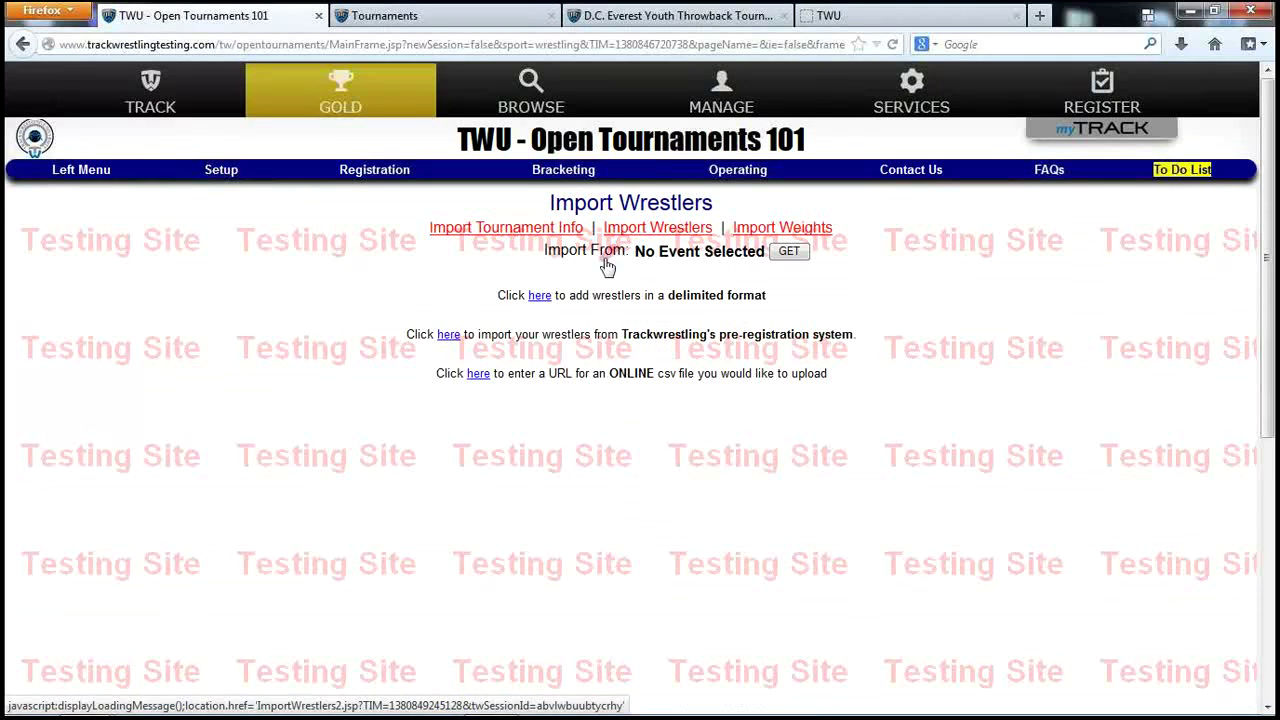
{"action": "left_click", "coordinate": [525, 291]}
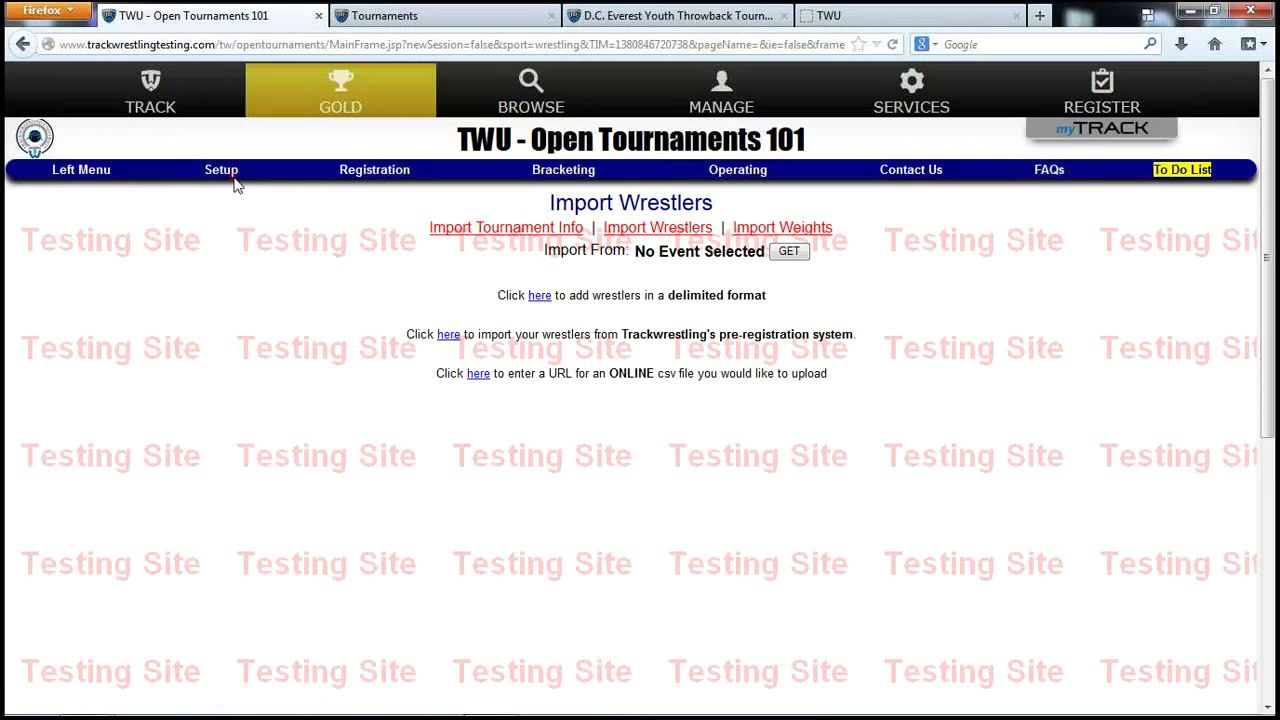
Open Setup > Users > Statisticians, choose Send Custom Email, and dismiss the select-statisticians alert.
{"action": "mouse_move", "coordinate": [222, 178]}
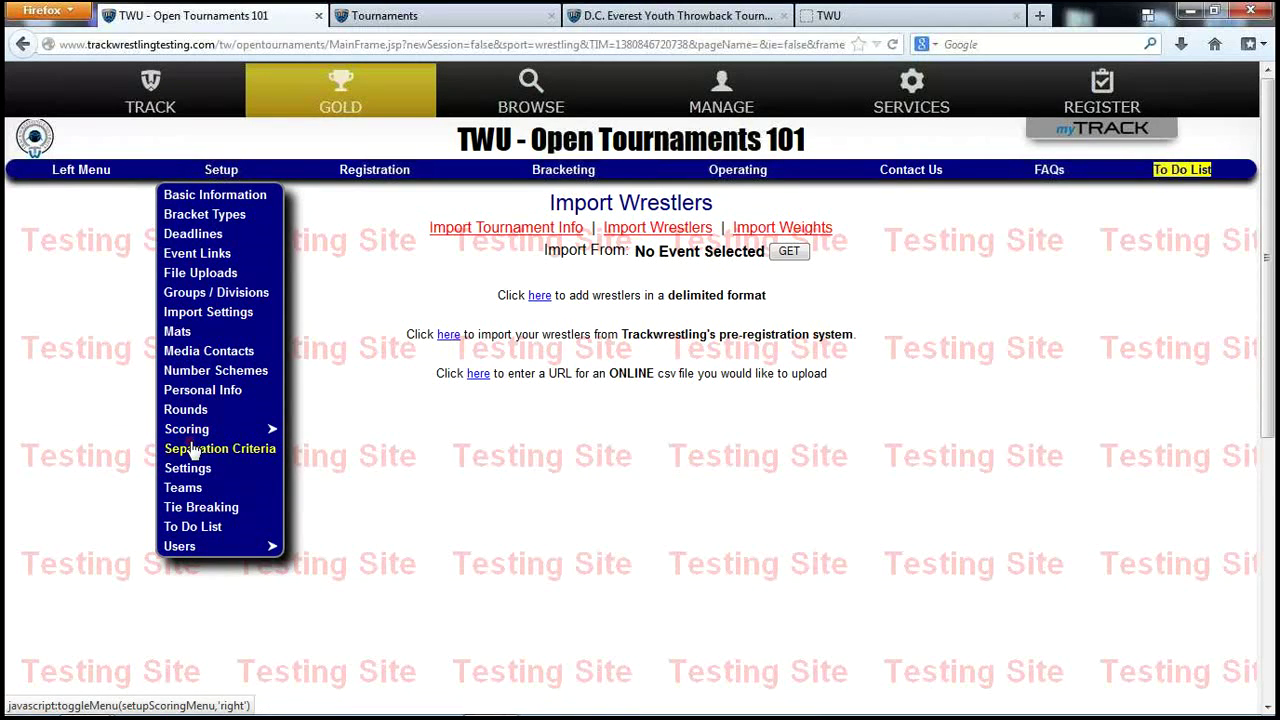
{"action": "mouse_move", "coordinate": [190, 548]}
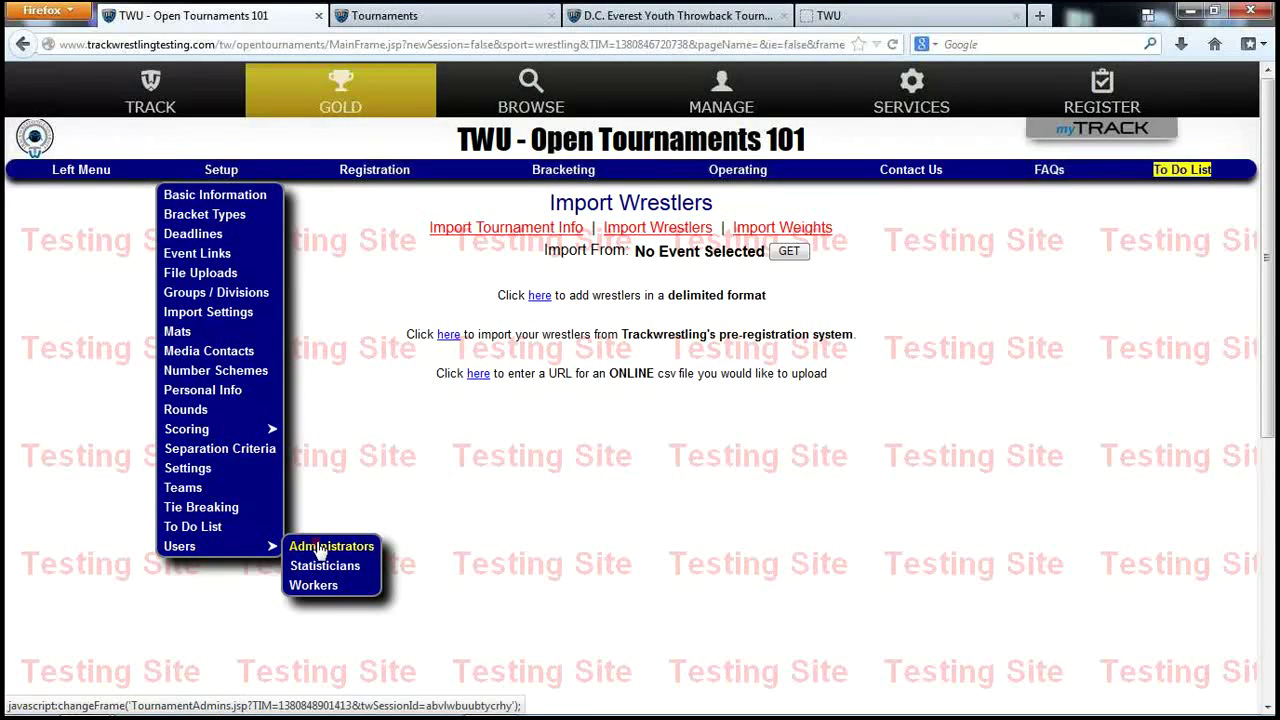
{"action": "left_click", "coordinate": [308, 566]}
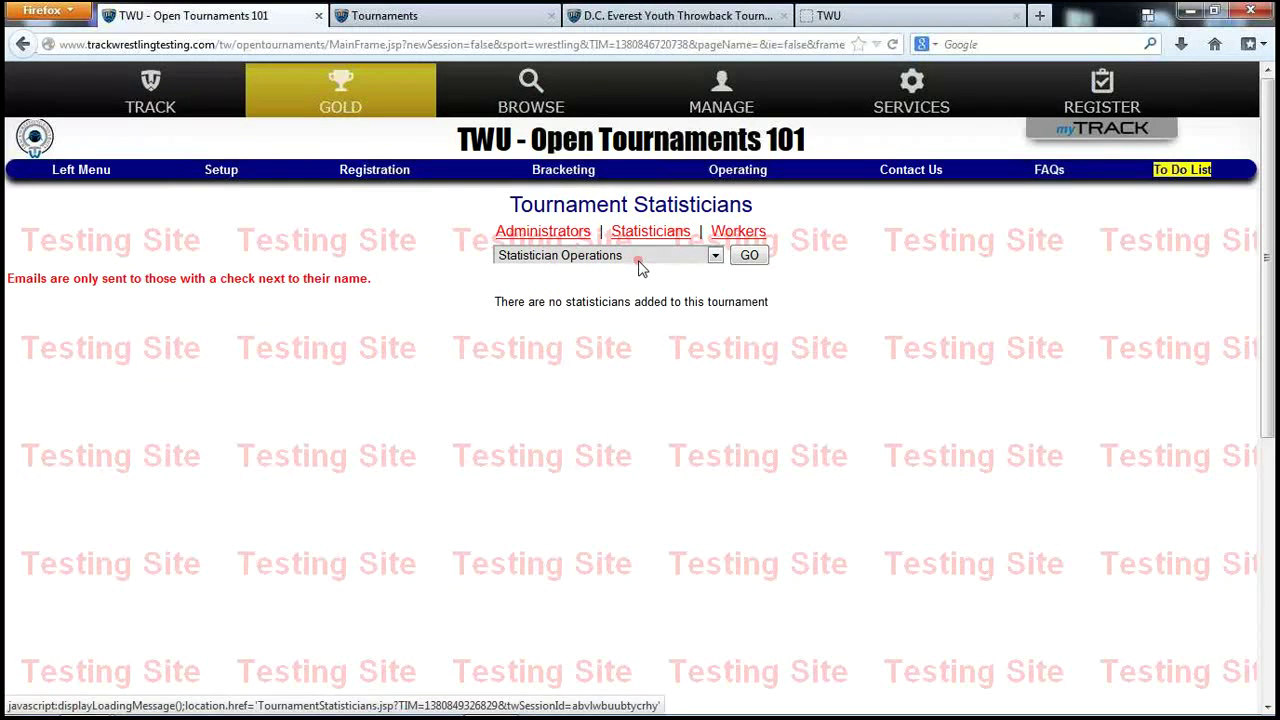
{"action": "left_click", "coordinate": [636, 258]}
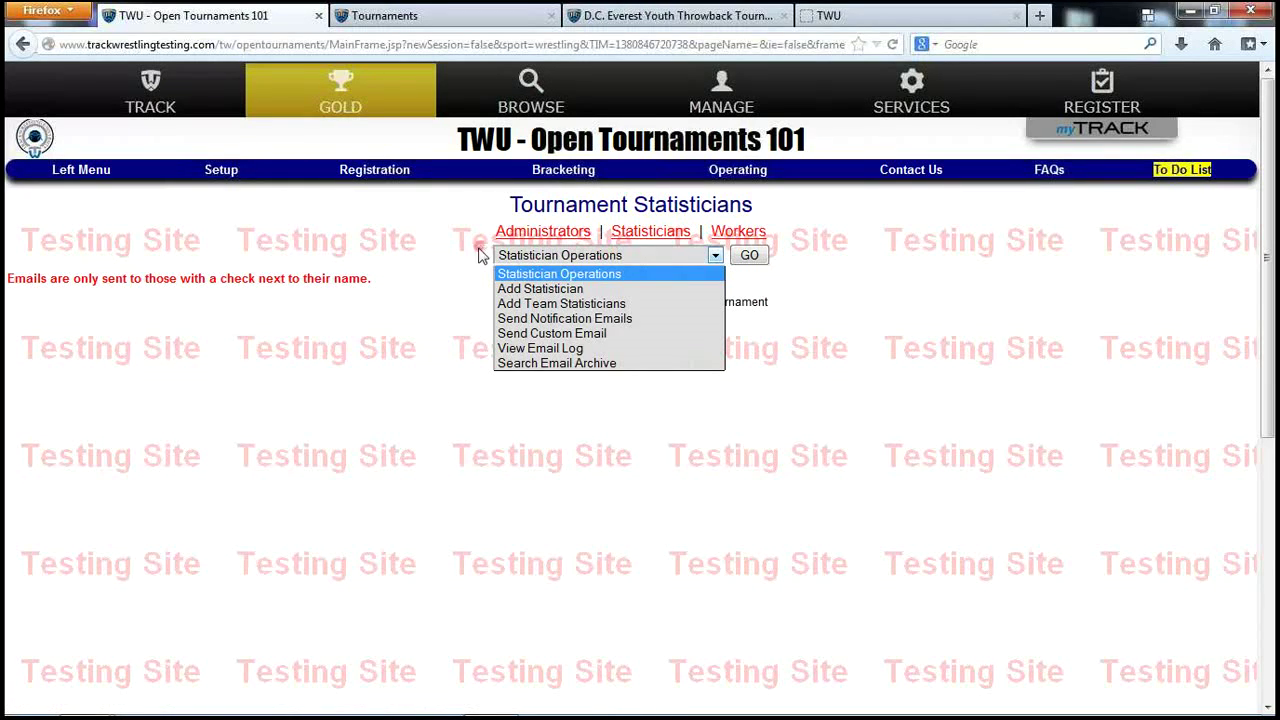
{"action": "left_click", "coordinate": [552, 336]}
{"action": "left_click", "coordinate": [745, 345]}
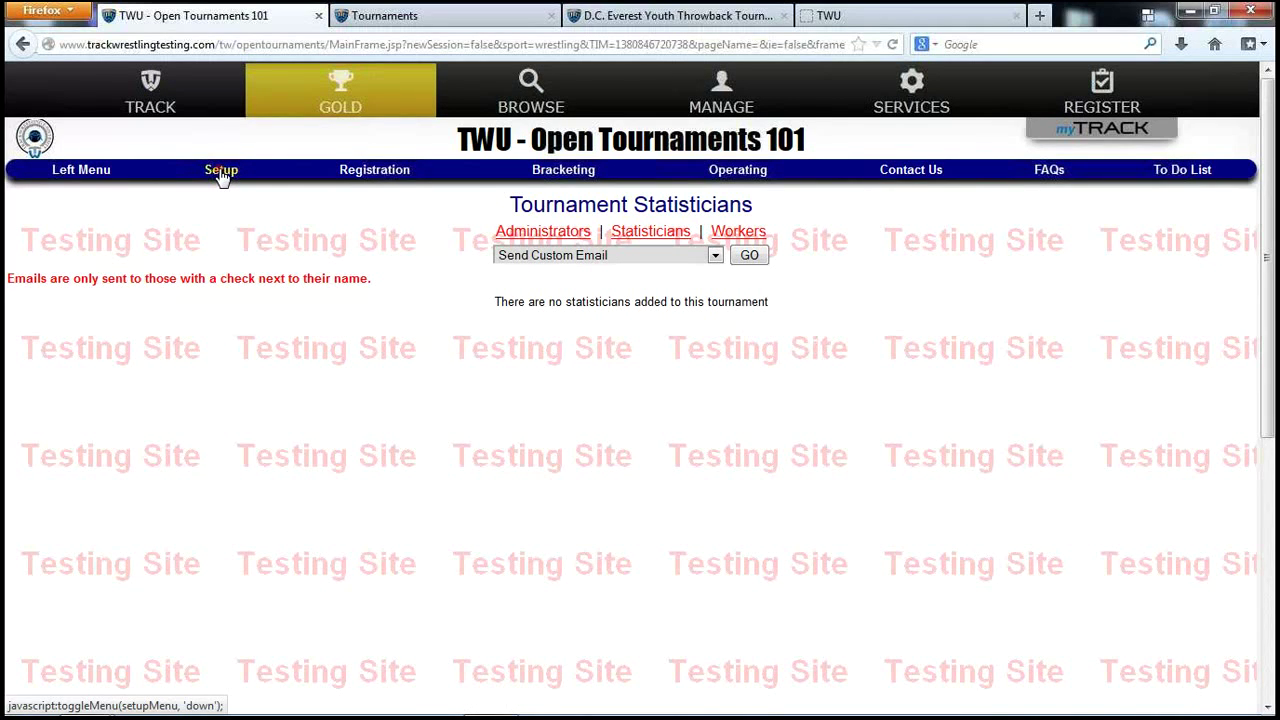
Open Setup > File Uploads to see no files and the 2000 KB quota.
{"action": "left_click", "coordinate": [221, 176]}
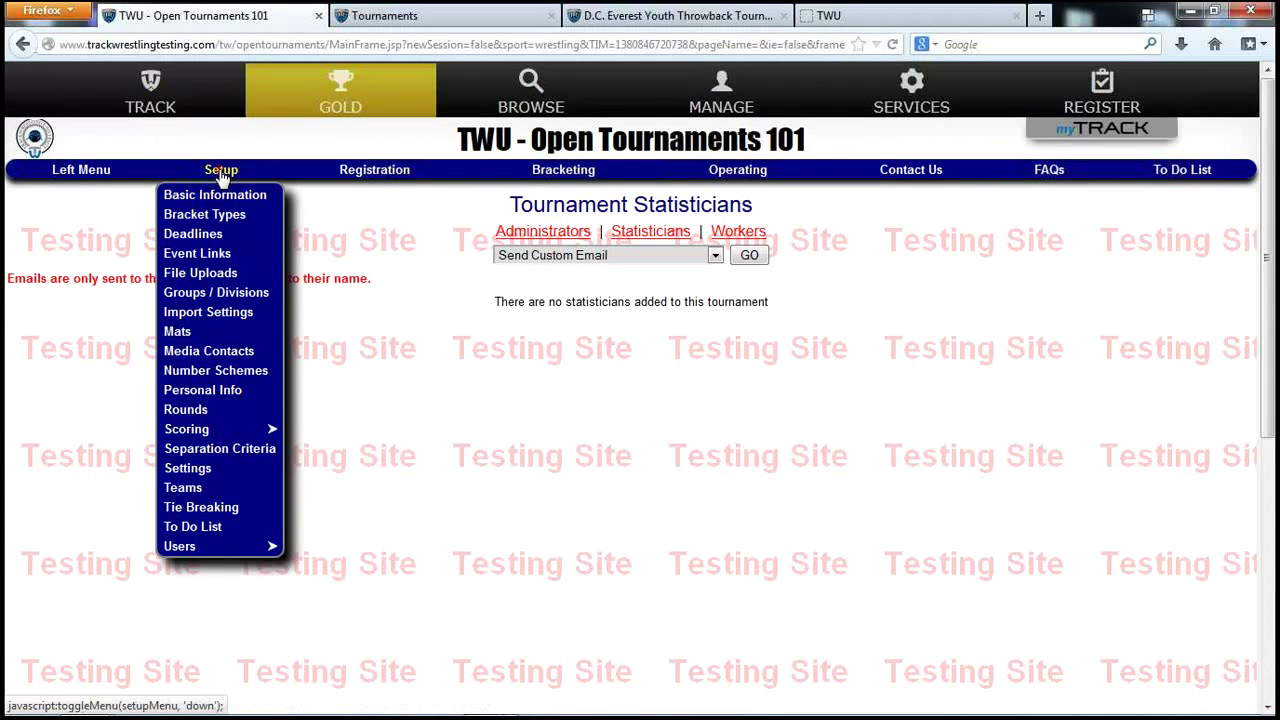
{"action": "left_click", "coordinate": [212, 275]}
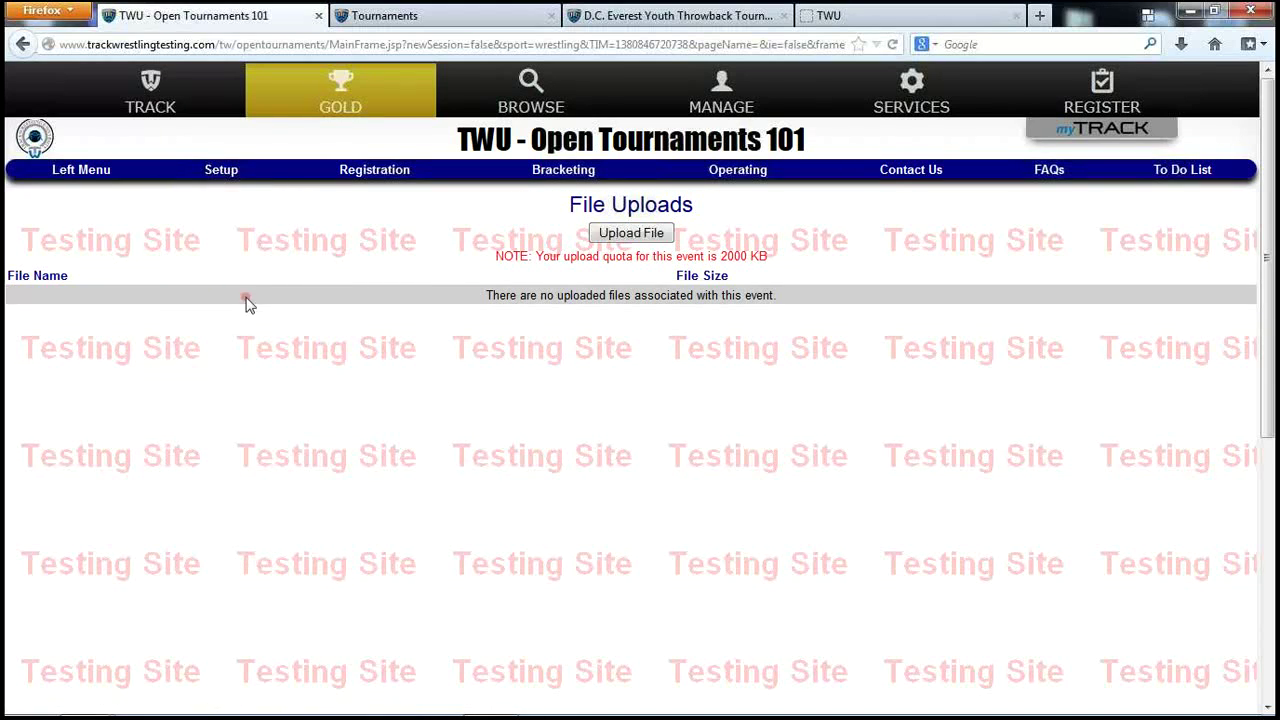